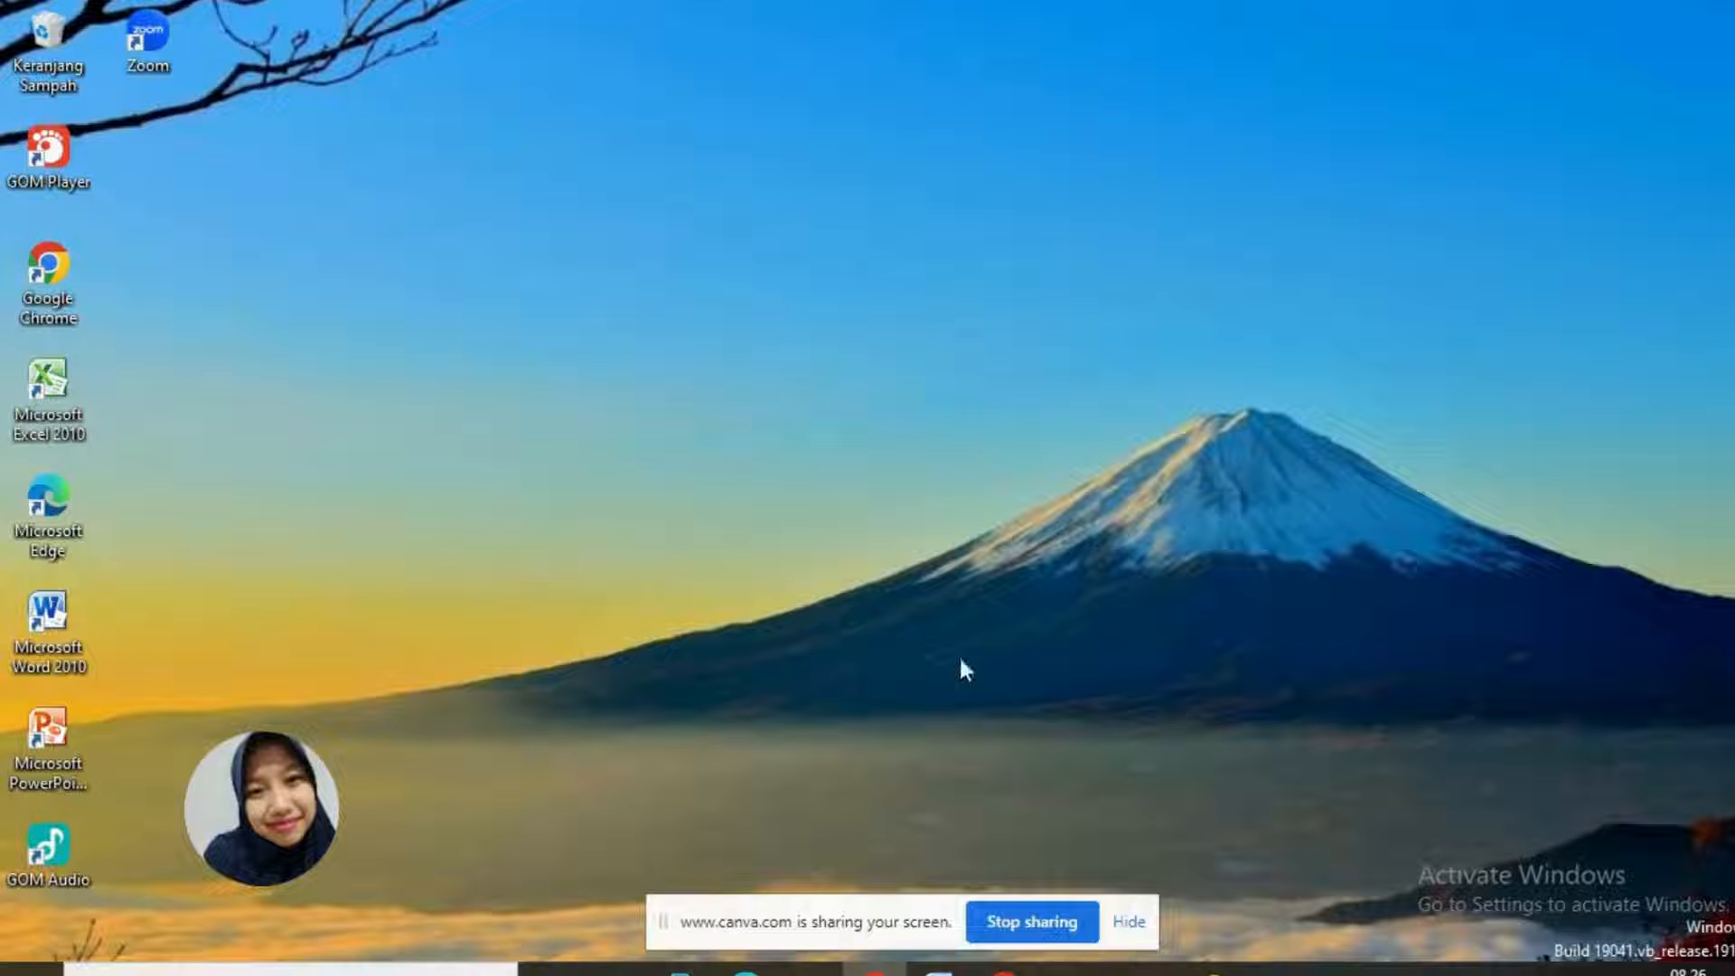
# Step: Switch to Chrome, load canva.com in a new tab, and close the older duplicate Canva home tab
pyautogui.click(1002, 973)
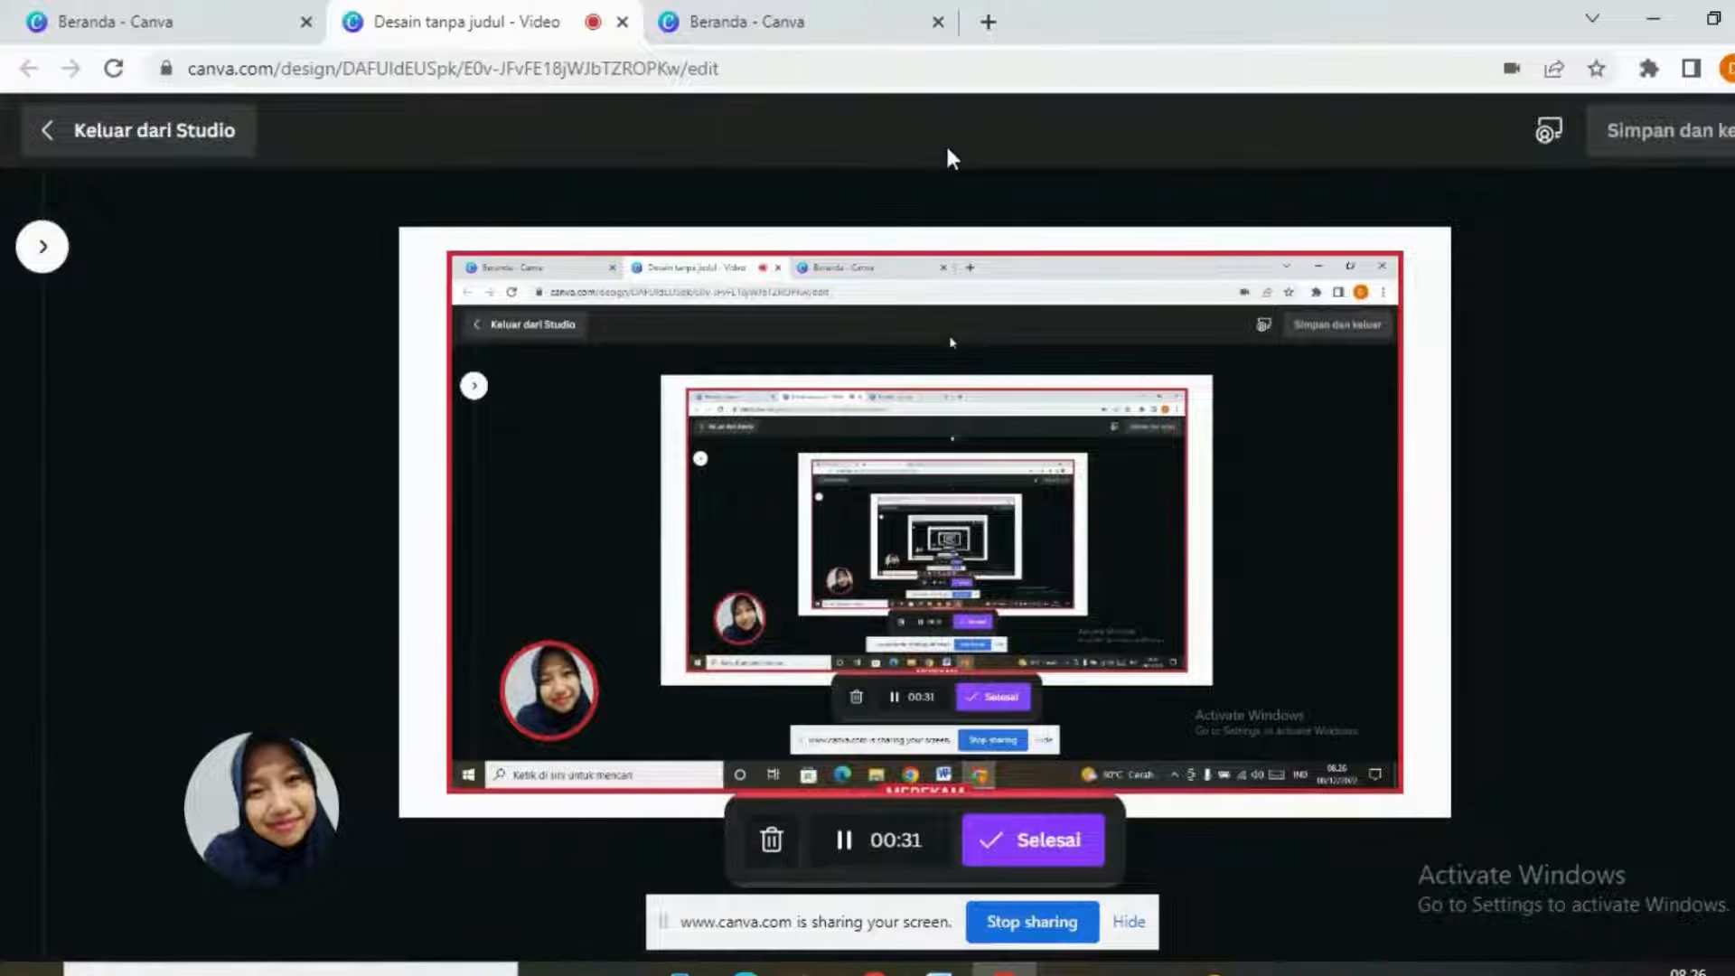
pyautogui.click(988, 21)
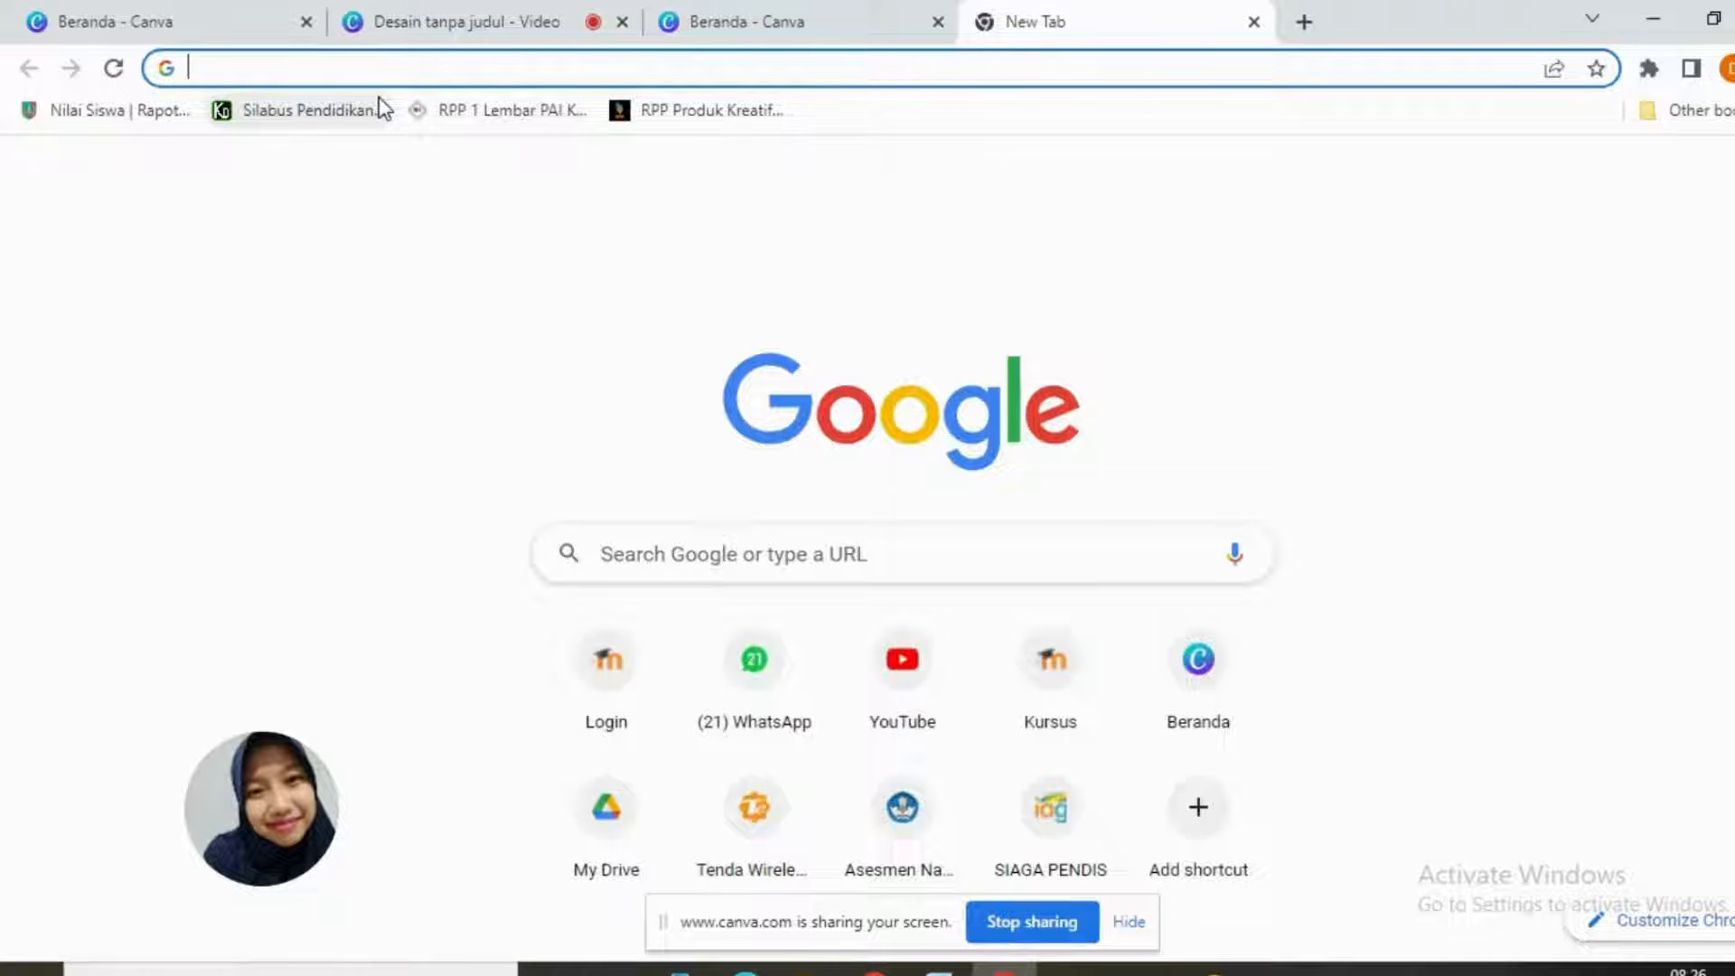
pyautogui.write('can')
pyautogui.press('Return')
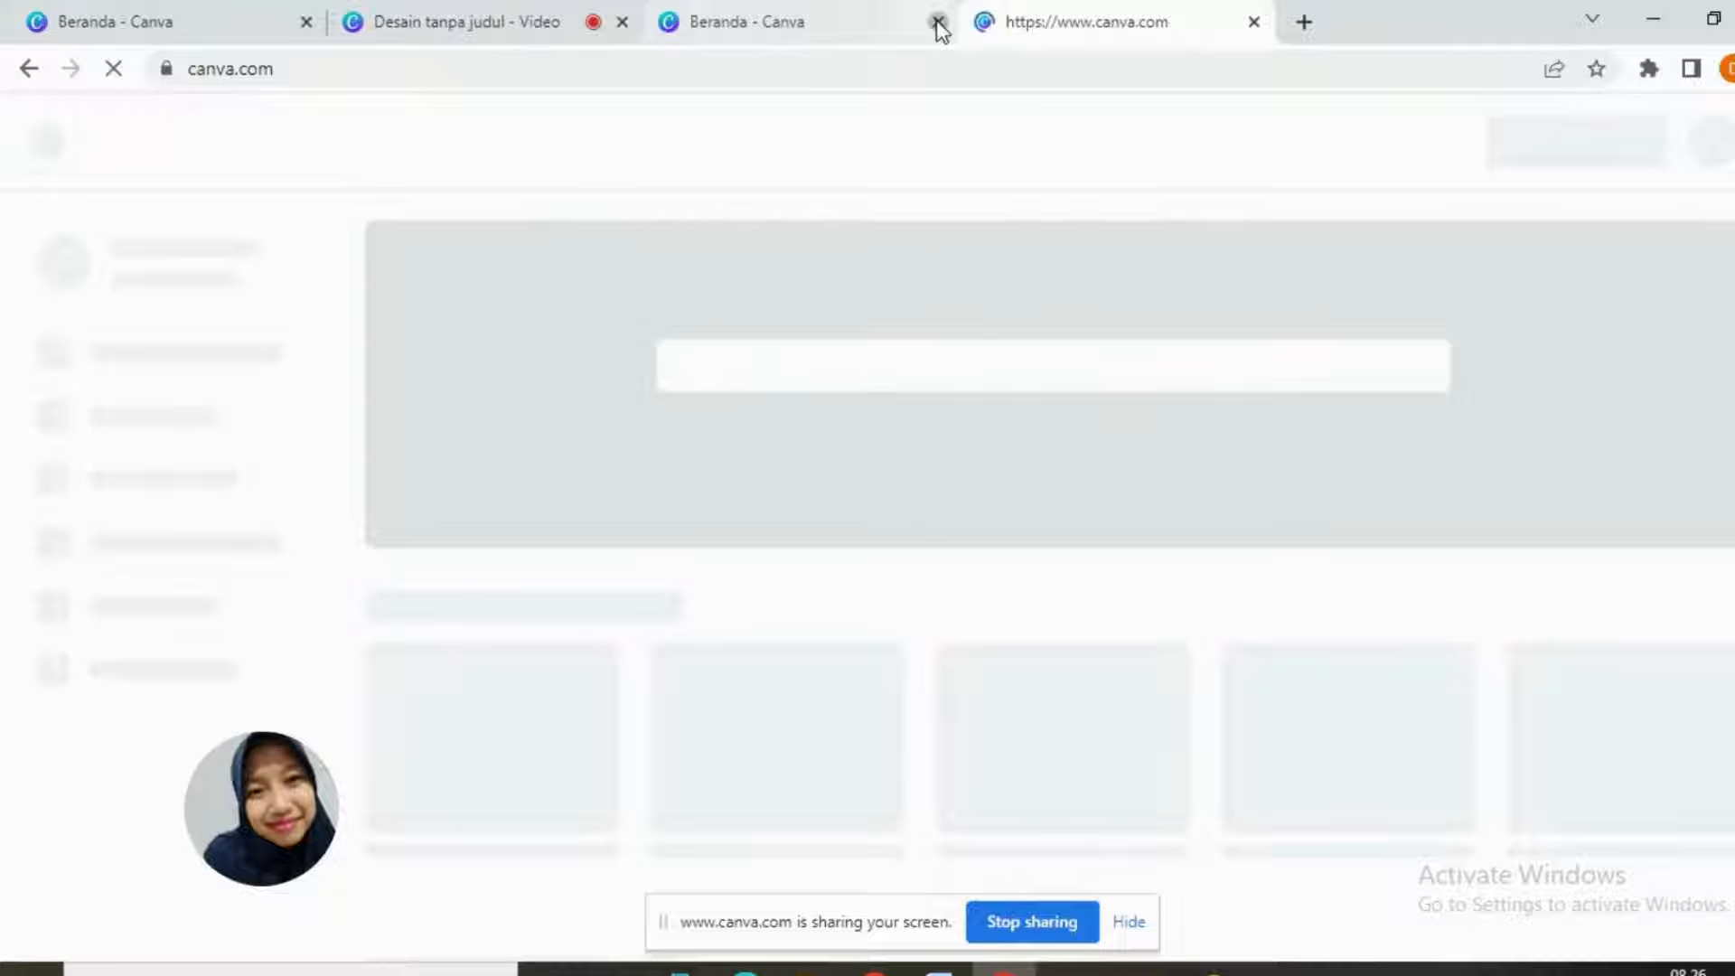
pyautogui.click(938, 21)
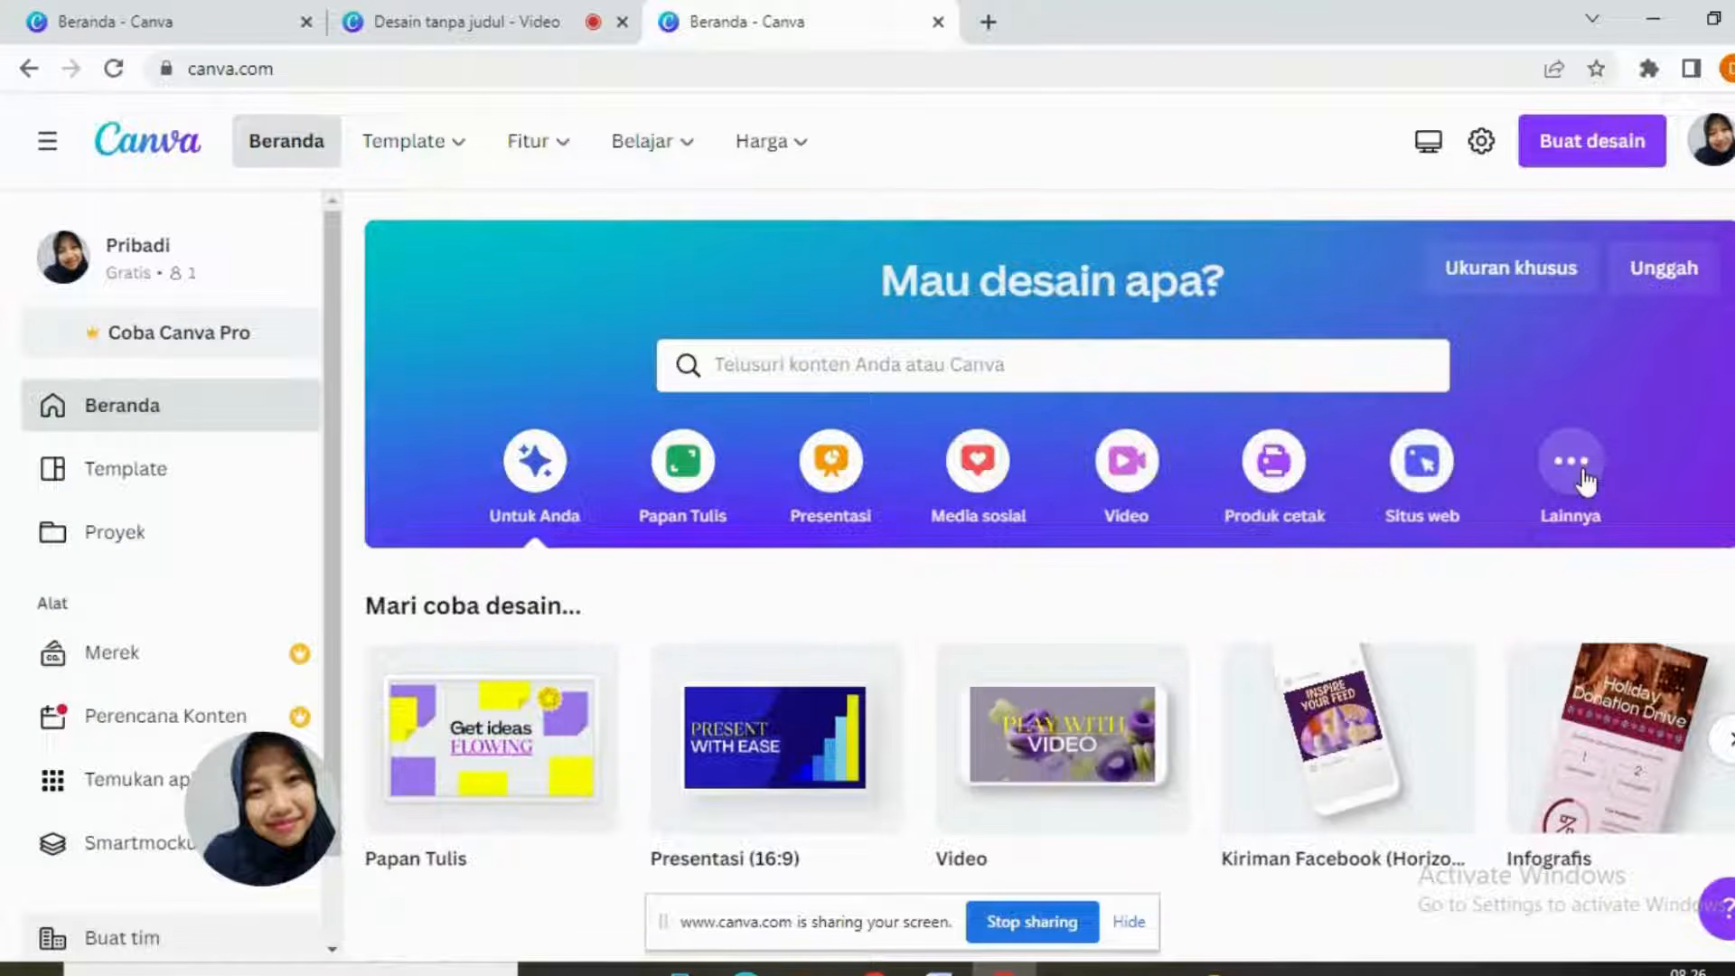
# Step: Create a new custom-size design 25 cm wide and 31 cm high
pyautogui.click(1390, 476)
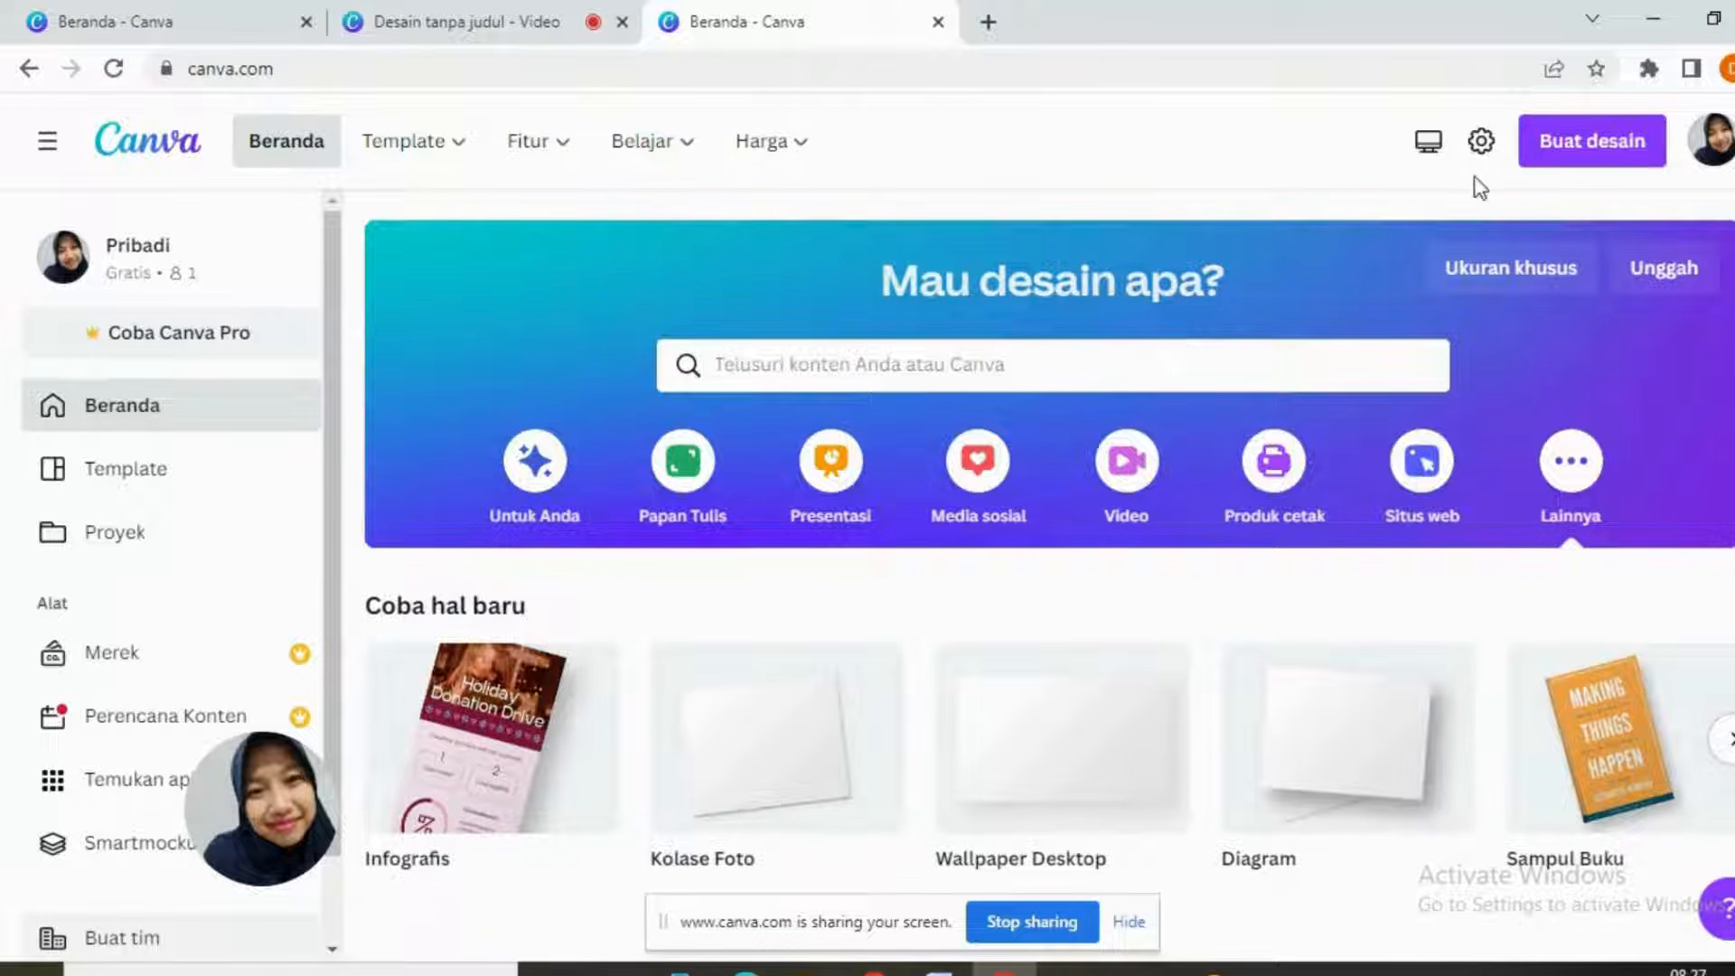
pyautogui.click(1554, 158)
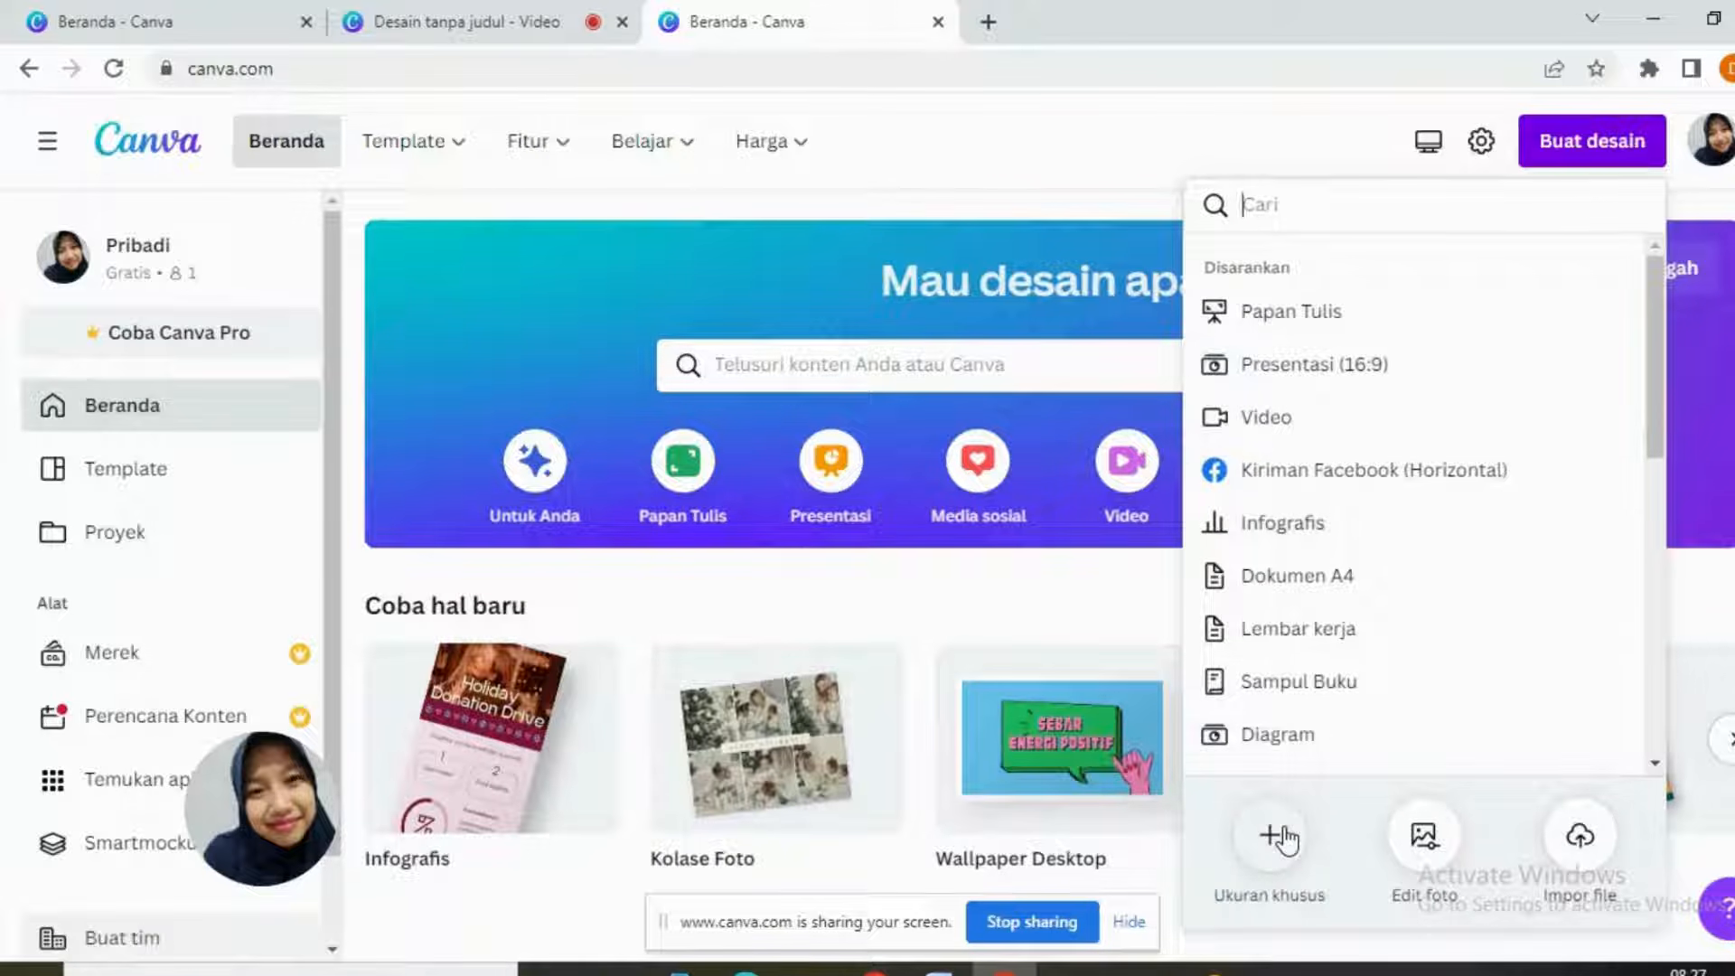
pyautogui.click(1279, 856)
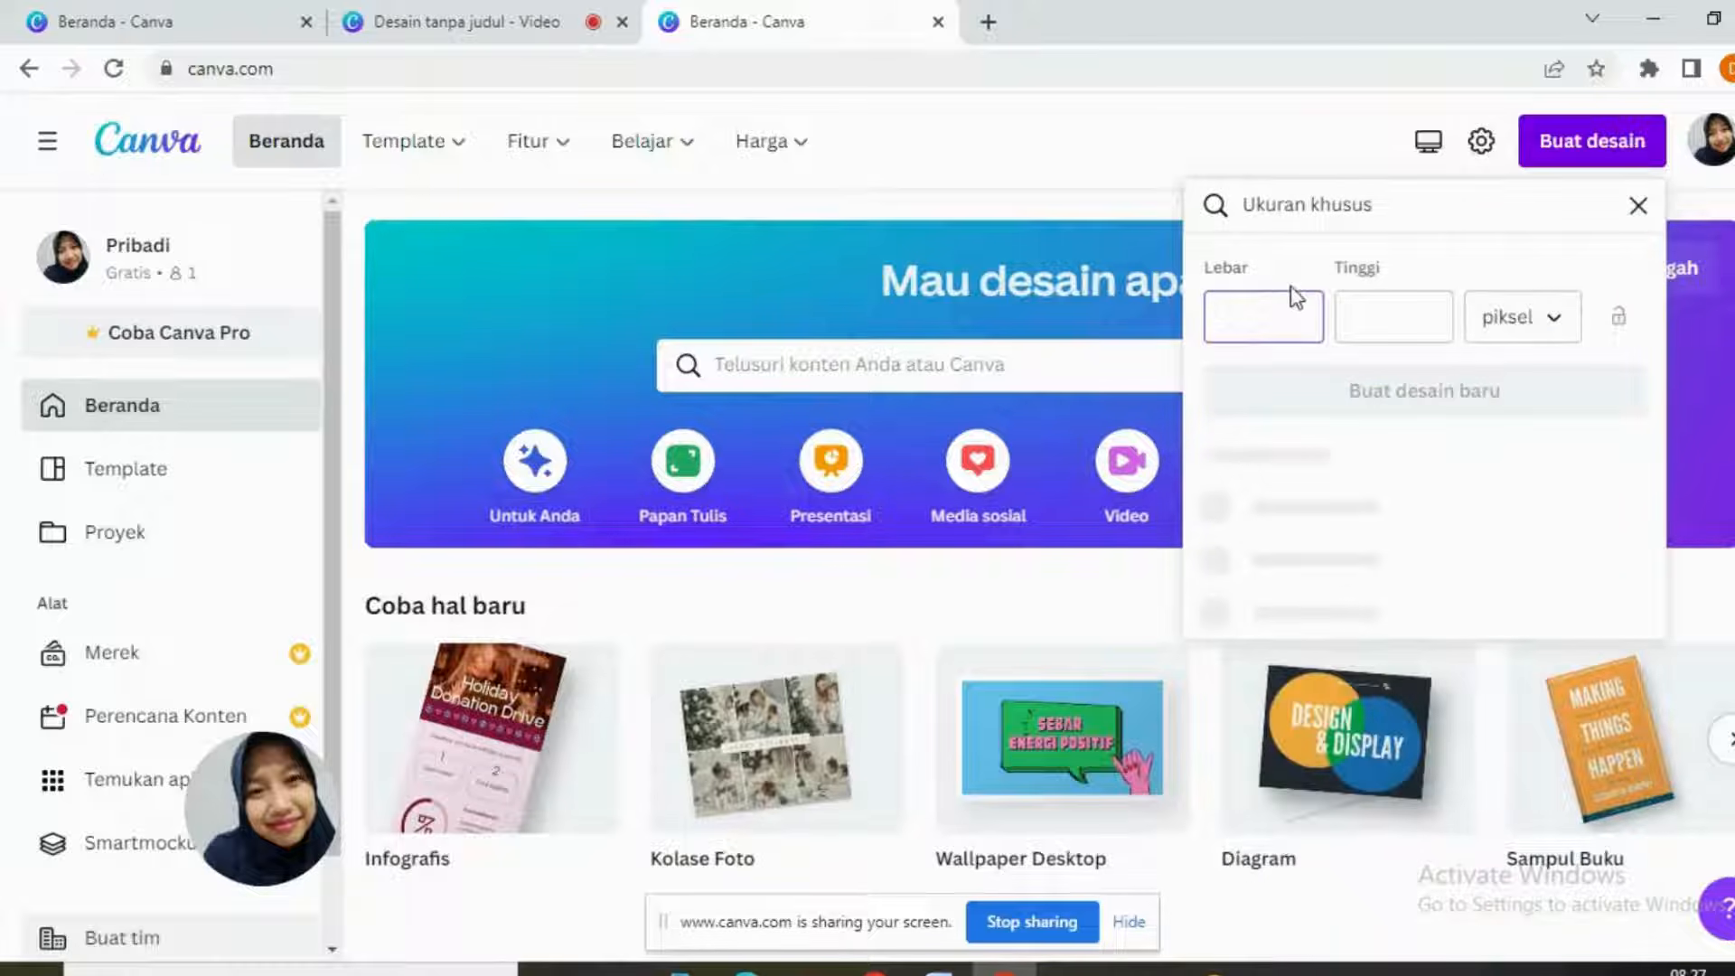
pyautogui.click(1514, 325)
pyautogui.click(1536, 553)
pyautogui.click(1251, 324)
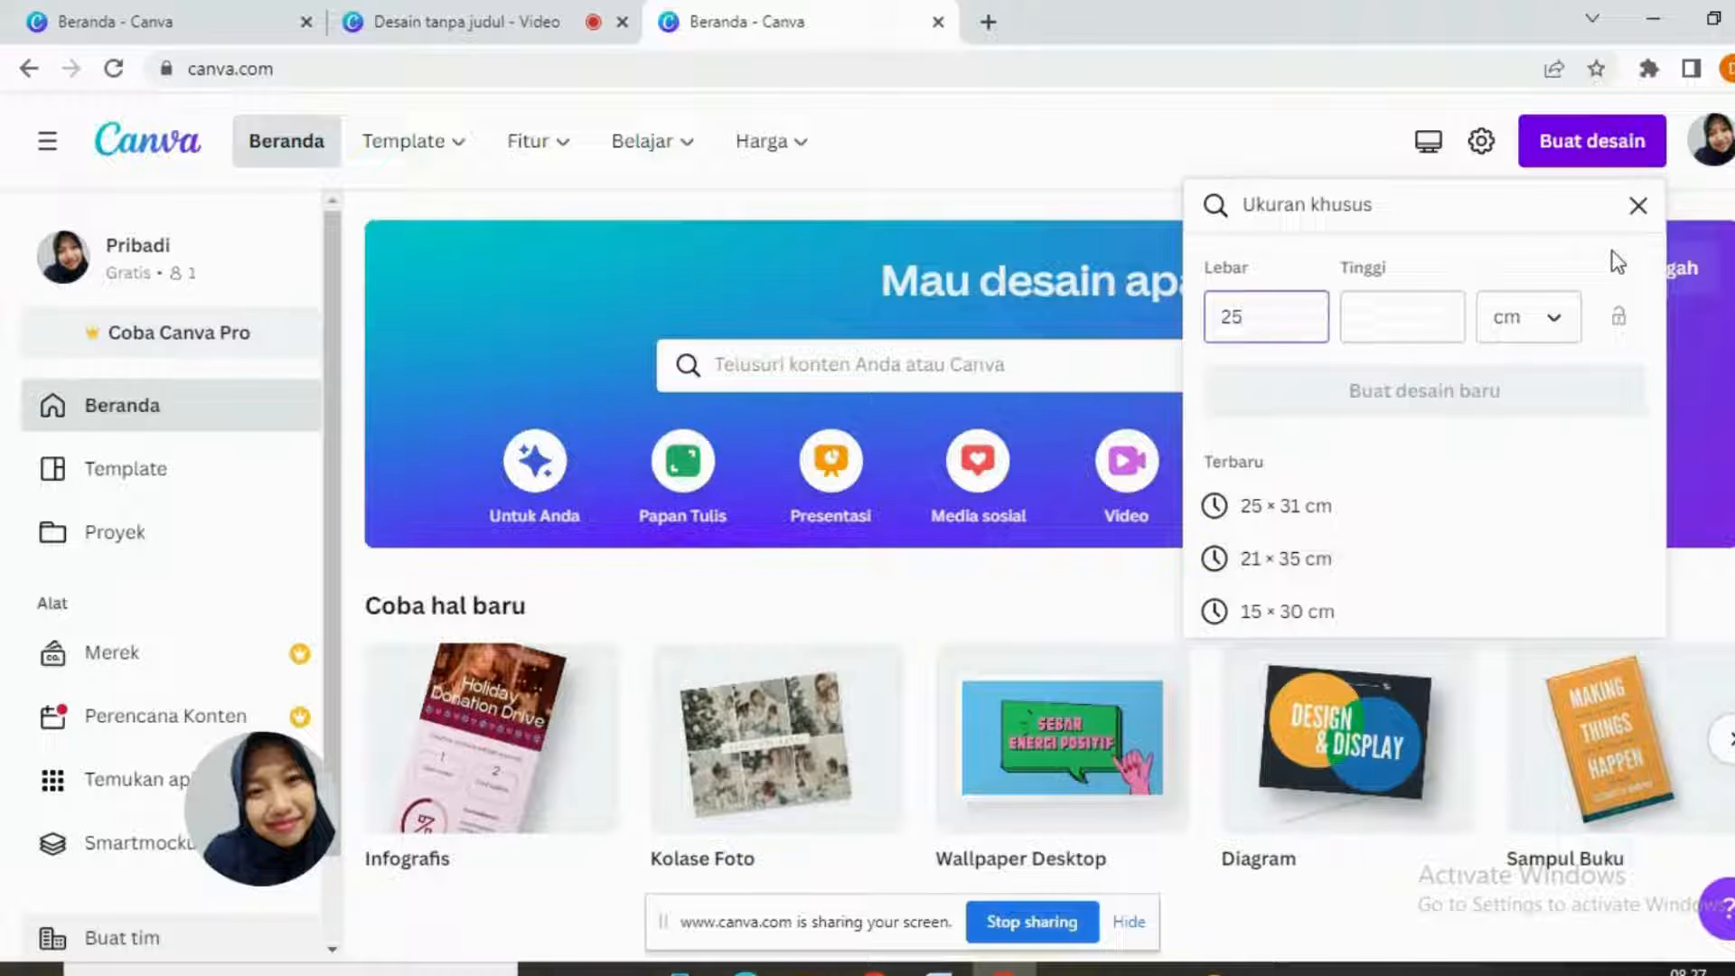
pyautogui.write('25')
pyautogui.click(1417, 307)
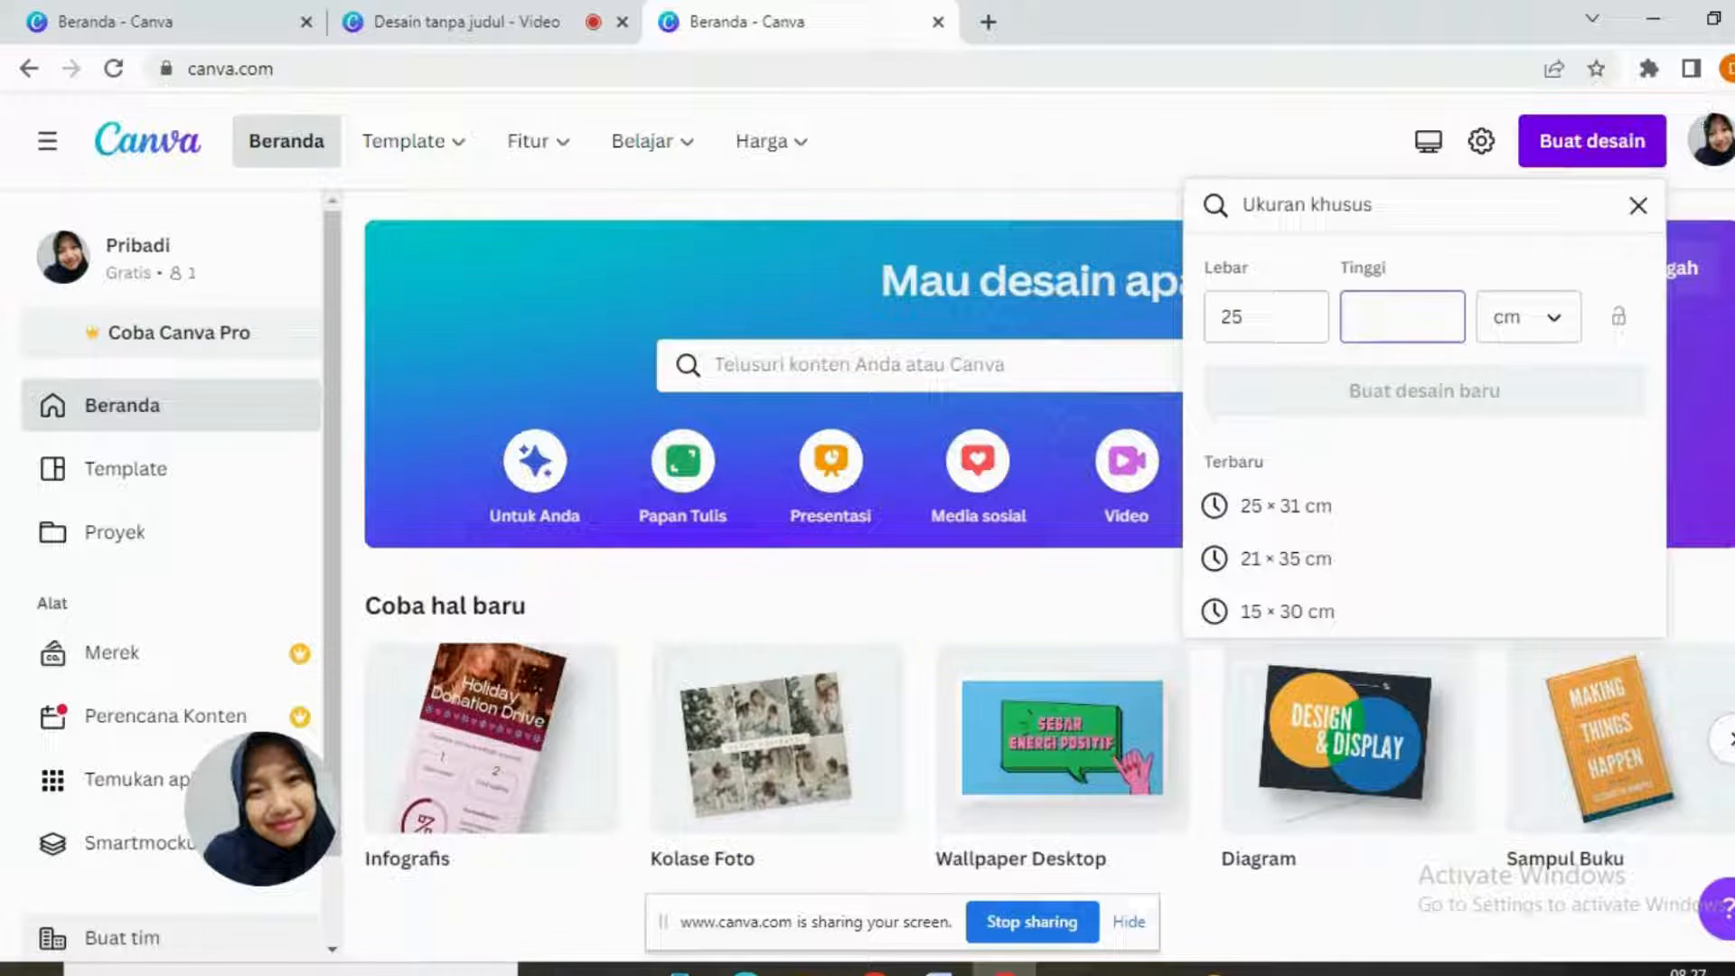
pyautogui.write('31')
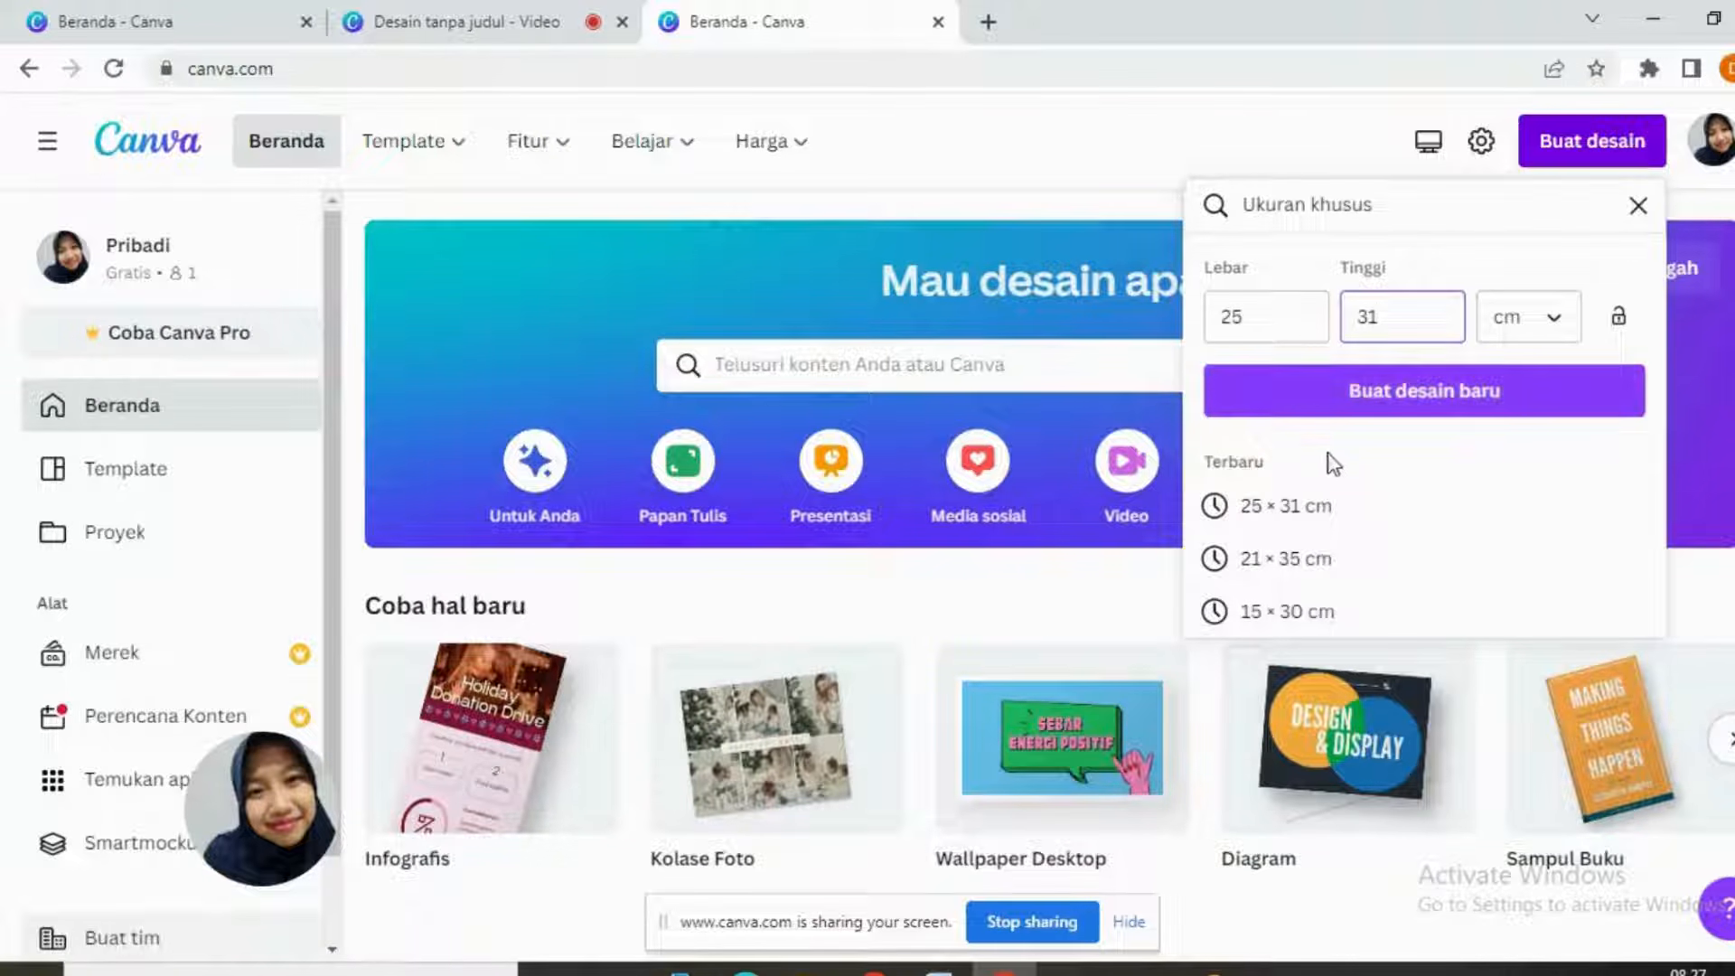
pyautogui.click(1455, 400)
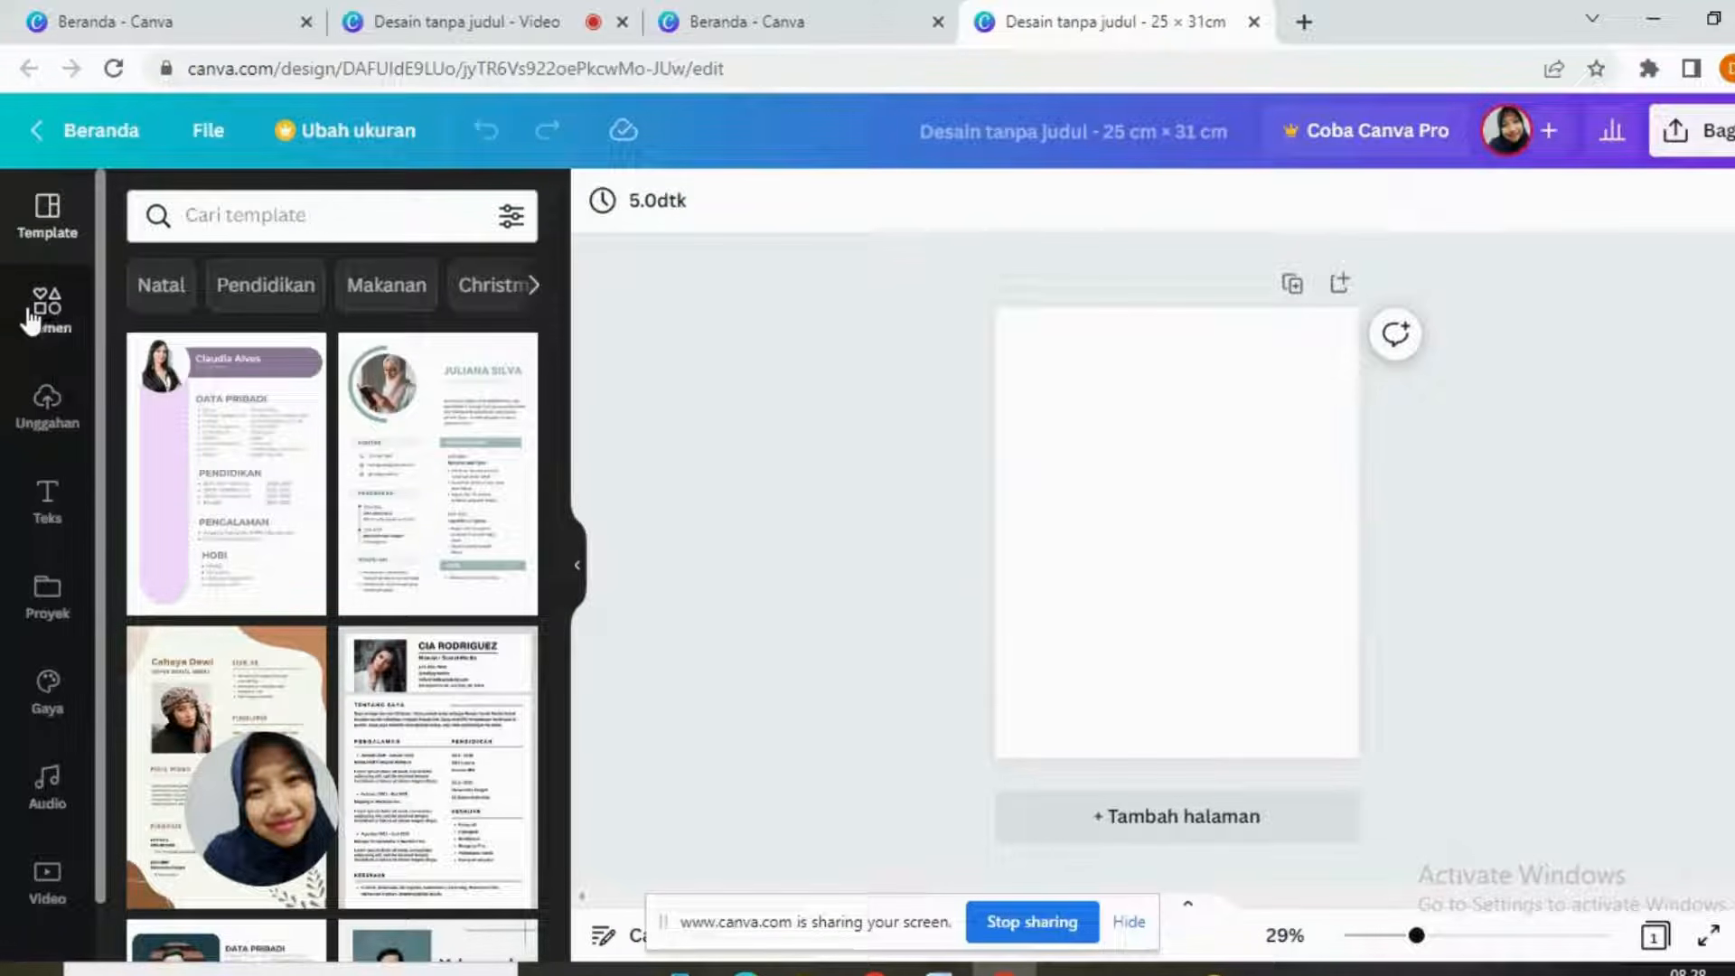
# Step: Search the elements for "bentuk" and add the plain square shape to the page
pyautogui.click(47, 303)
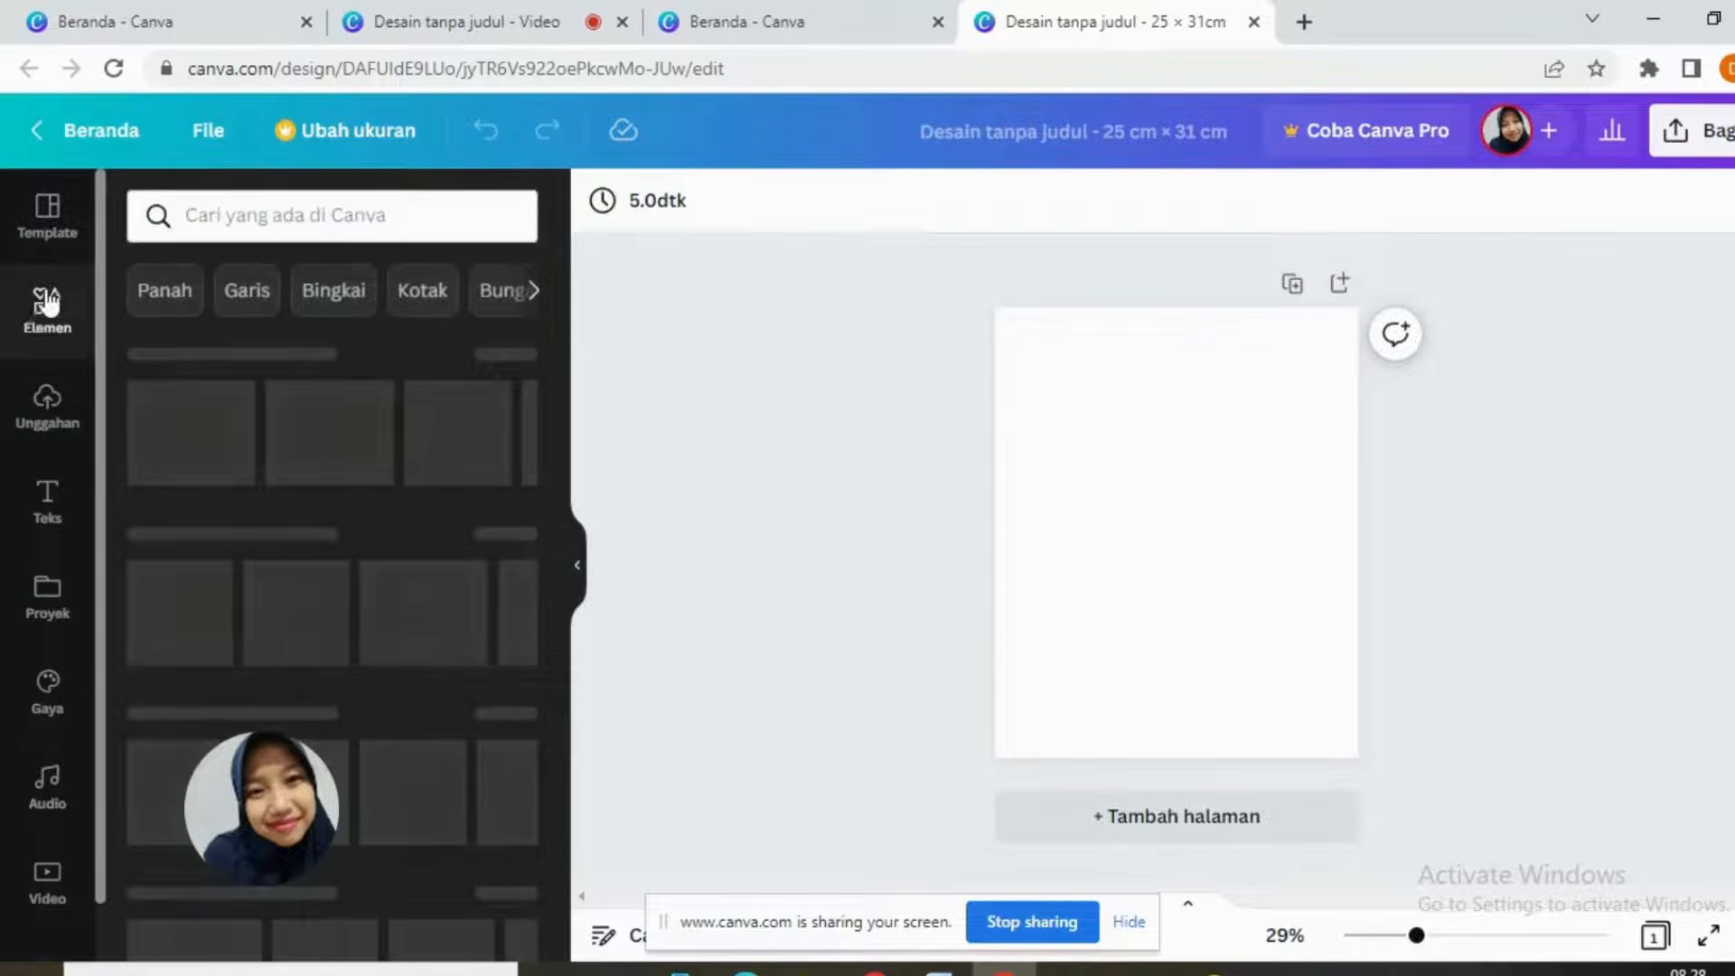
pyautogui.click(451, 227)
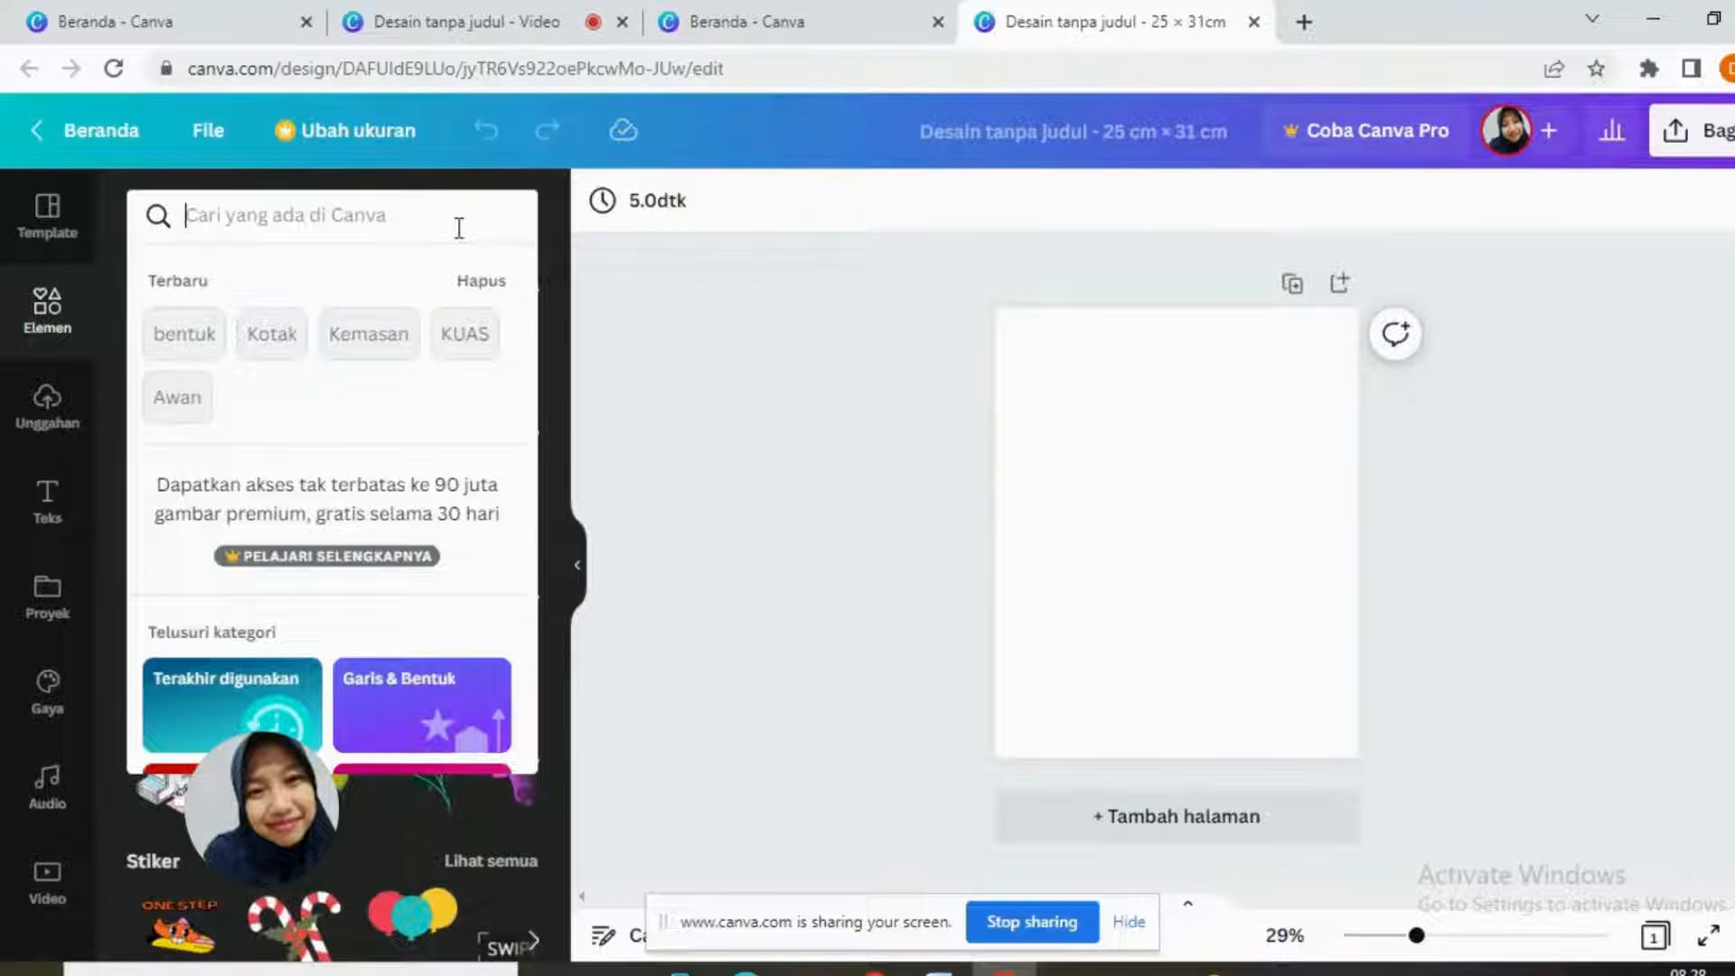
pyautogui.write('bentuk')
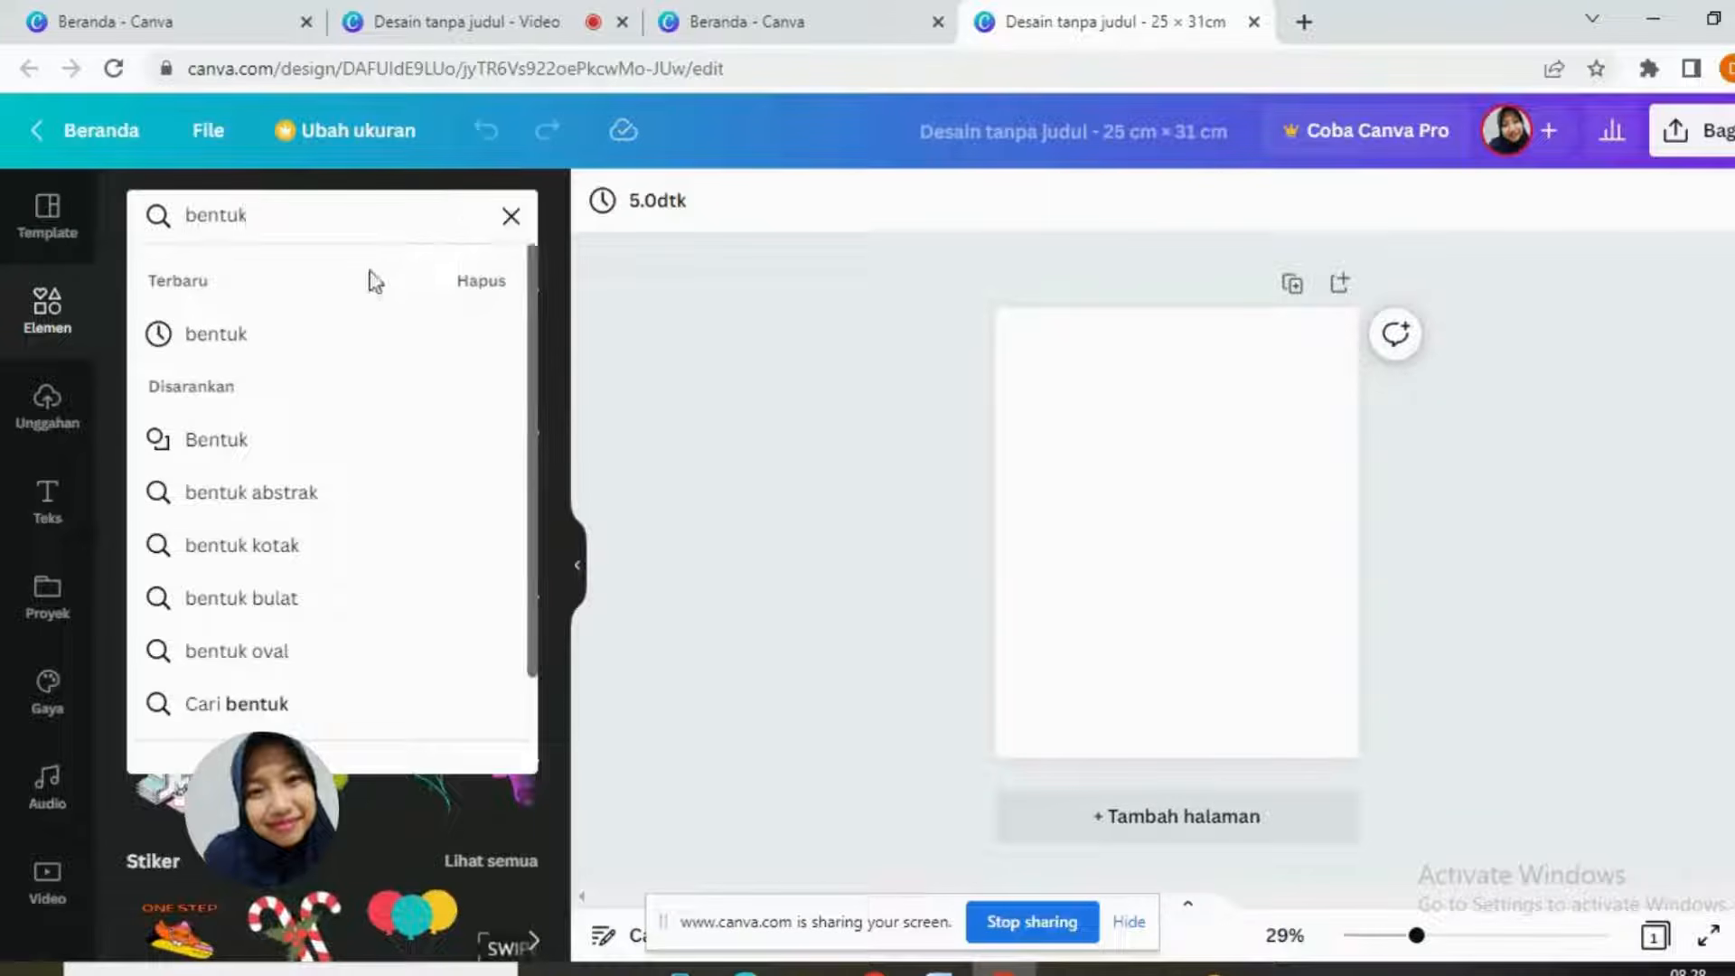
pyautogui.click(306, 333)
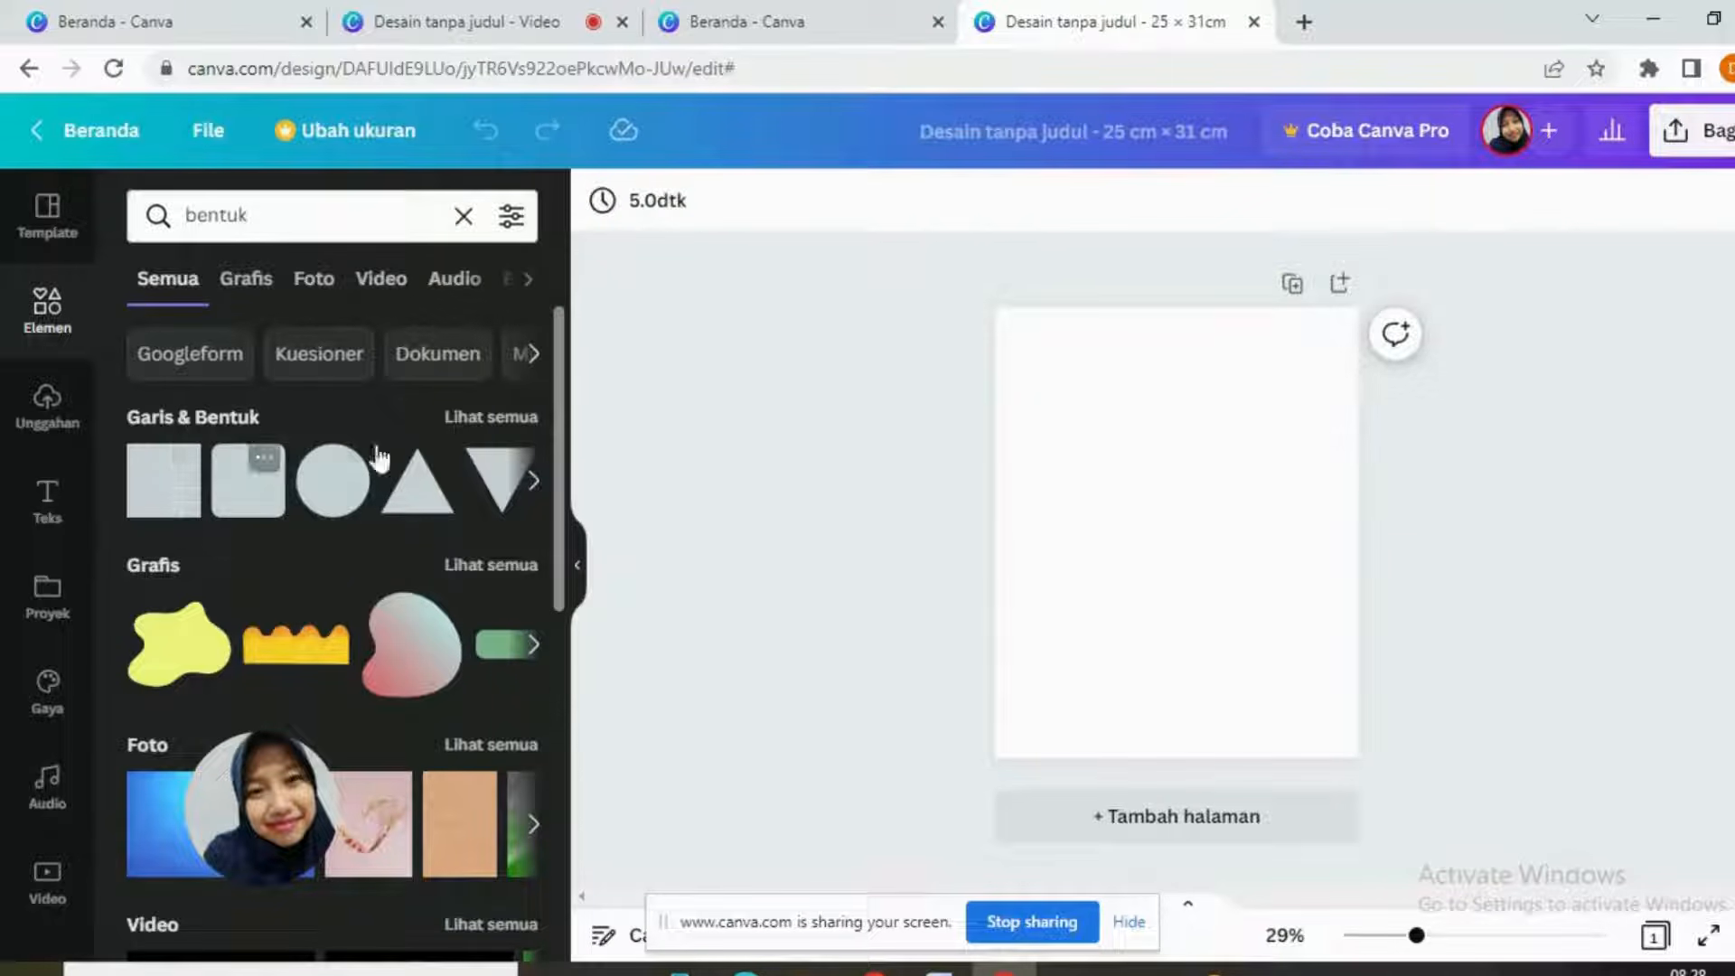
pyautogui.click(171, 506)
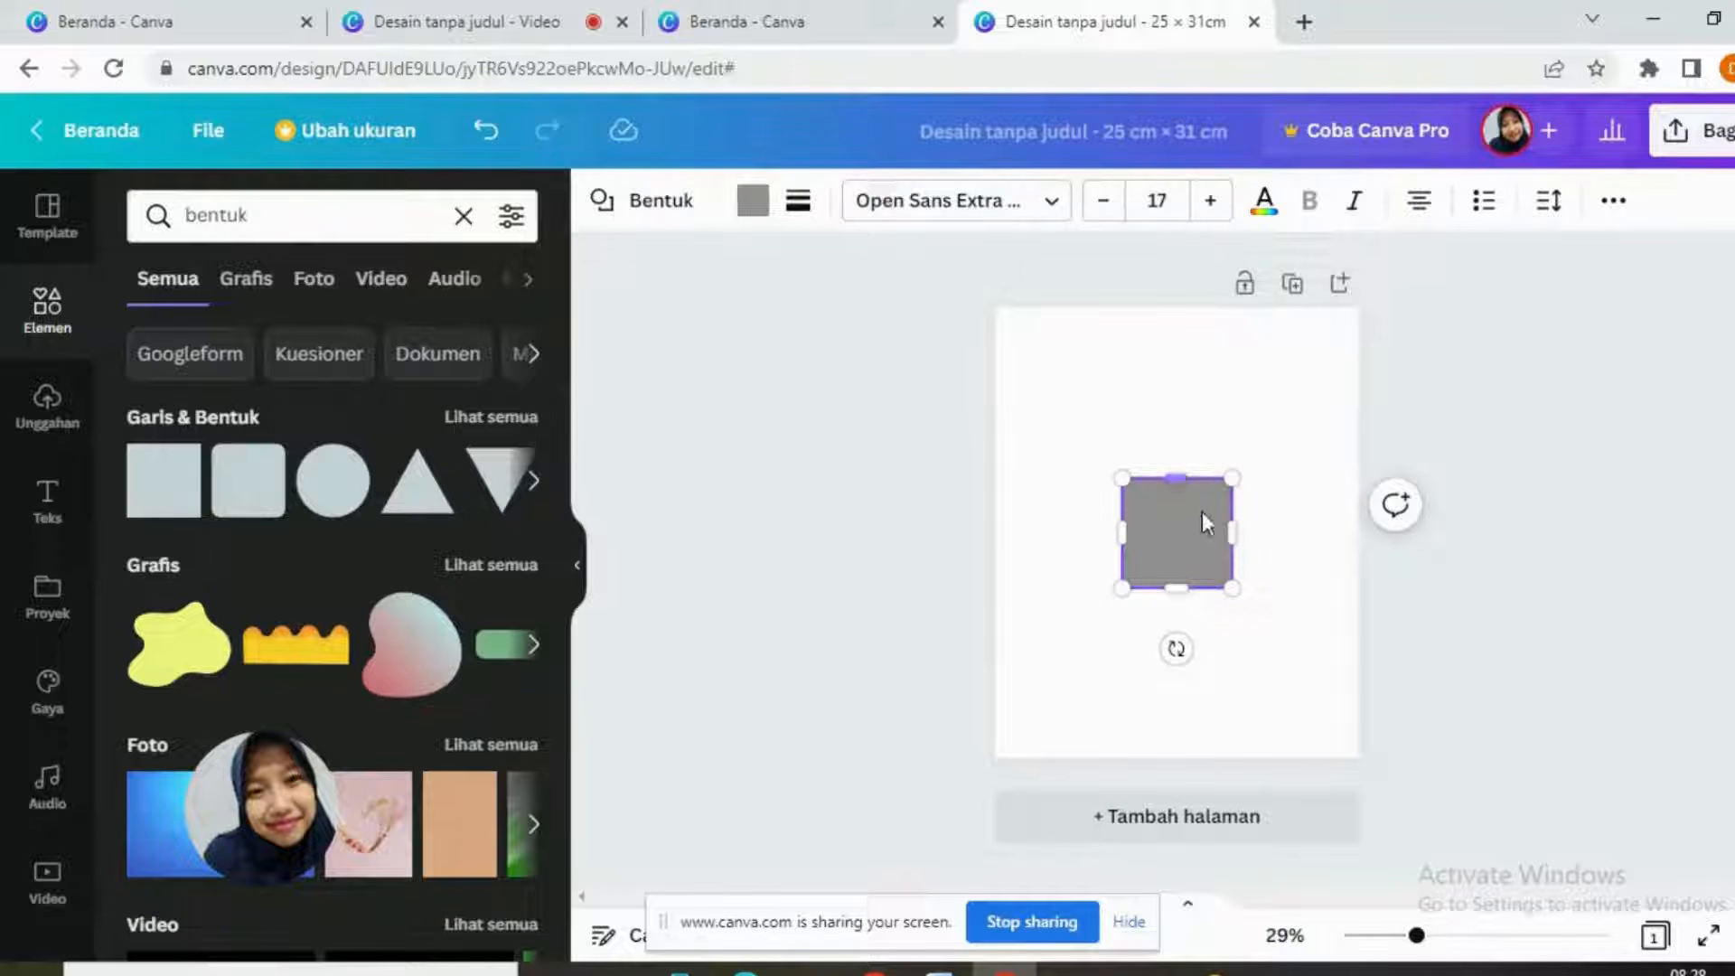
# Step: Move the square to the upper part of the page and stretch it into a wide rectangle
pyautogui.moveTo(1203, 517); pyautogui.dragTo(1281, 470)
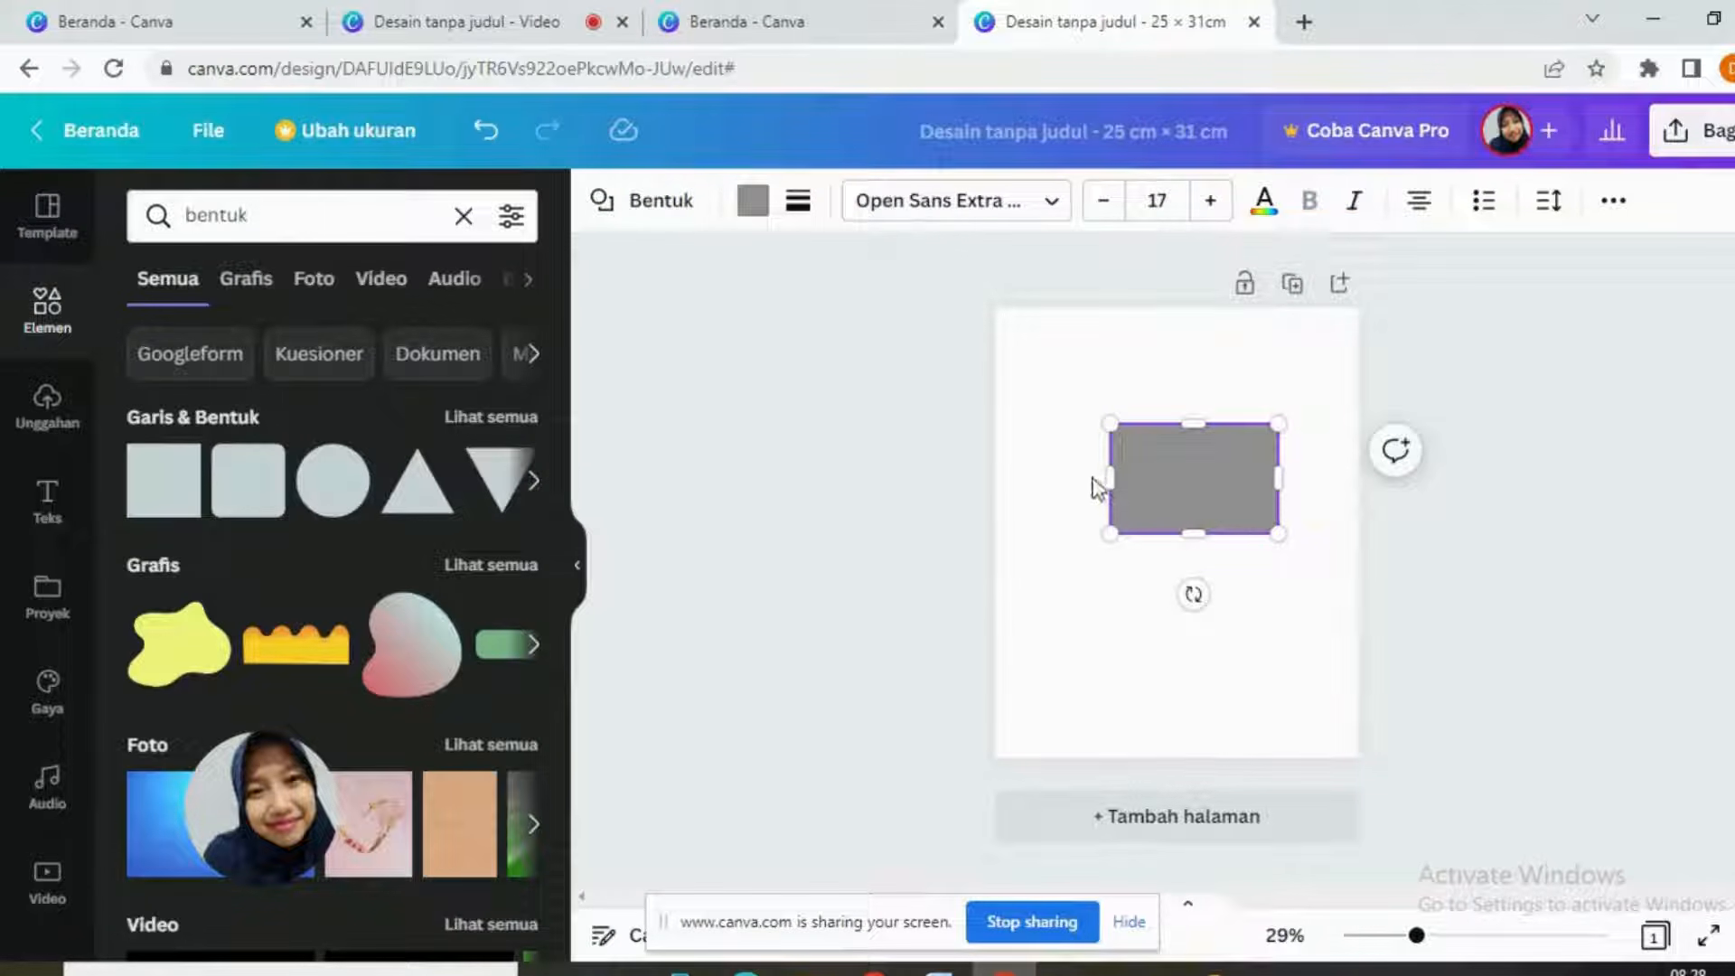
pyautogui.moveTo(1105, 476); pyautogui.dragTo(1099, 476)
pyautogui.moveTo(1194, 531); pyautogui.dragTo(1191, 517)
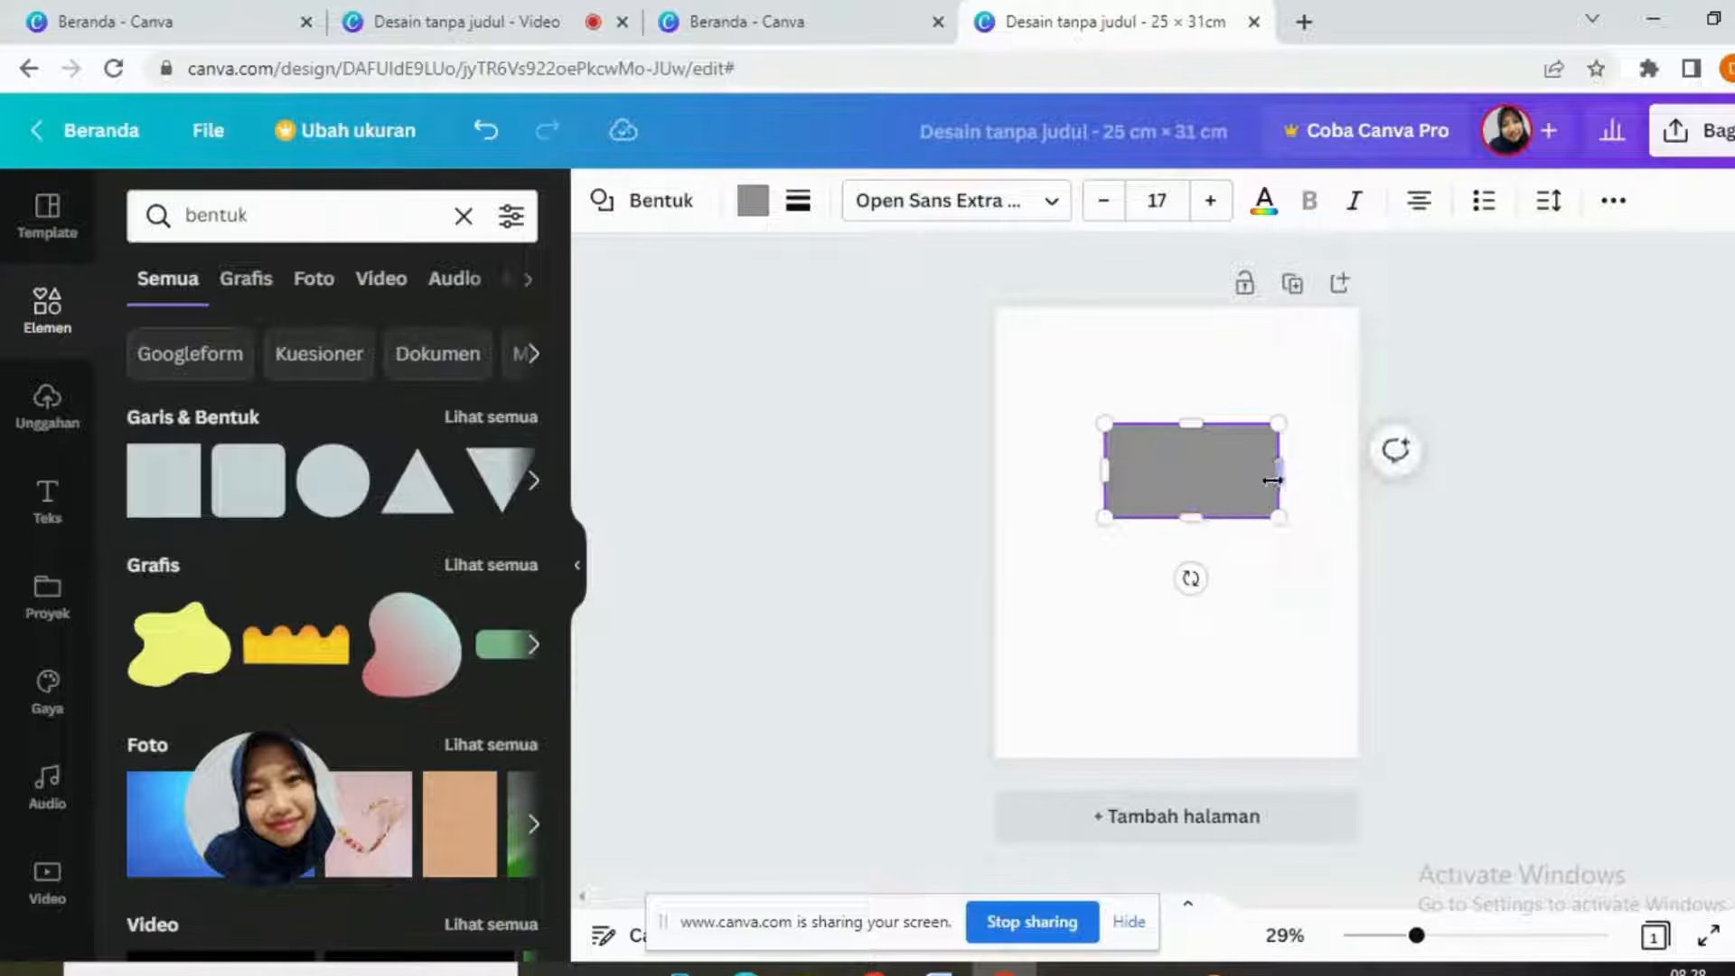
pyautogui.moveTo(1277, 468); pyautogui.dragTo(1194, 447)
pyautogui.click(1221, 548)
pyautogui.click(1191, 451)
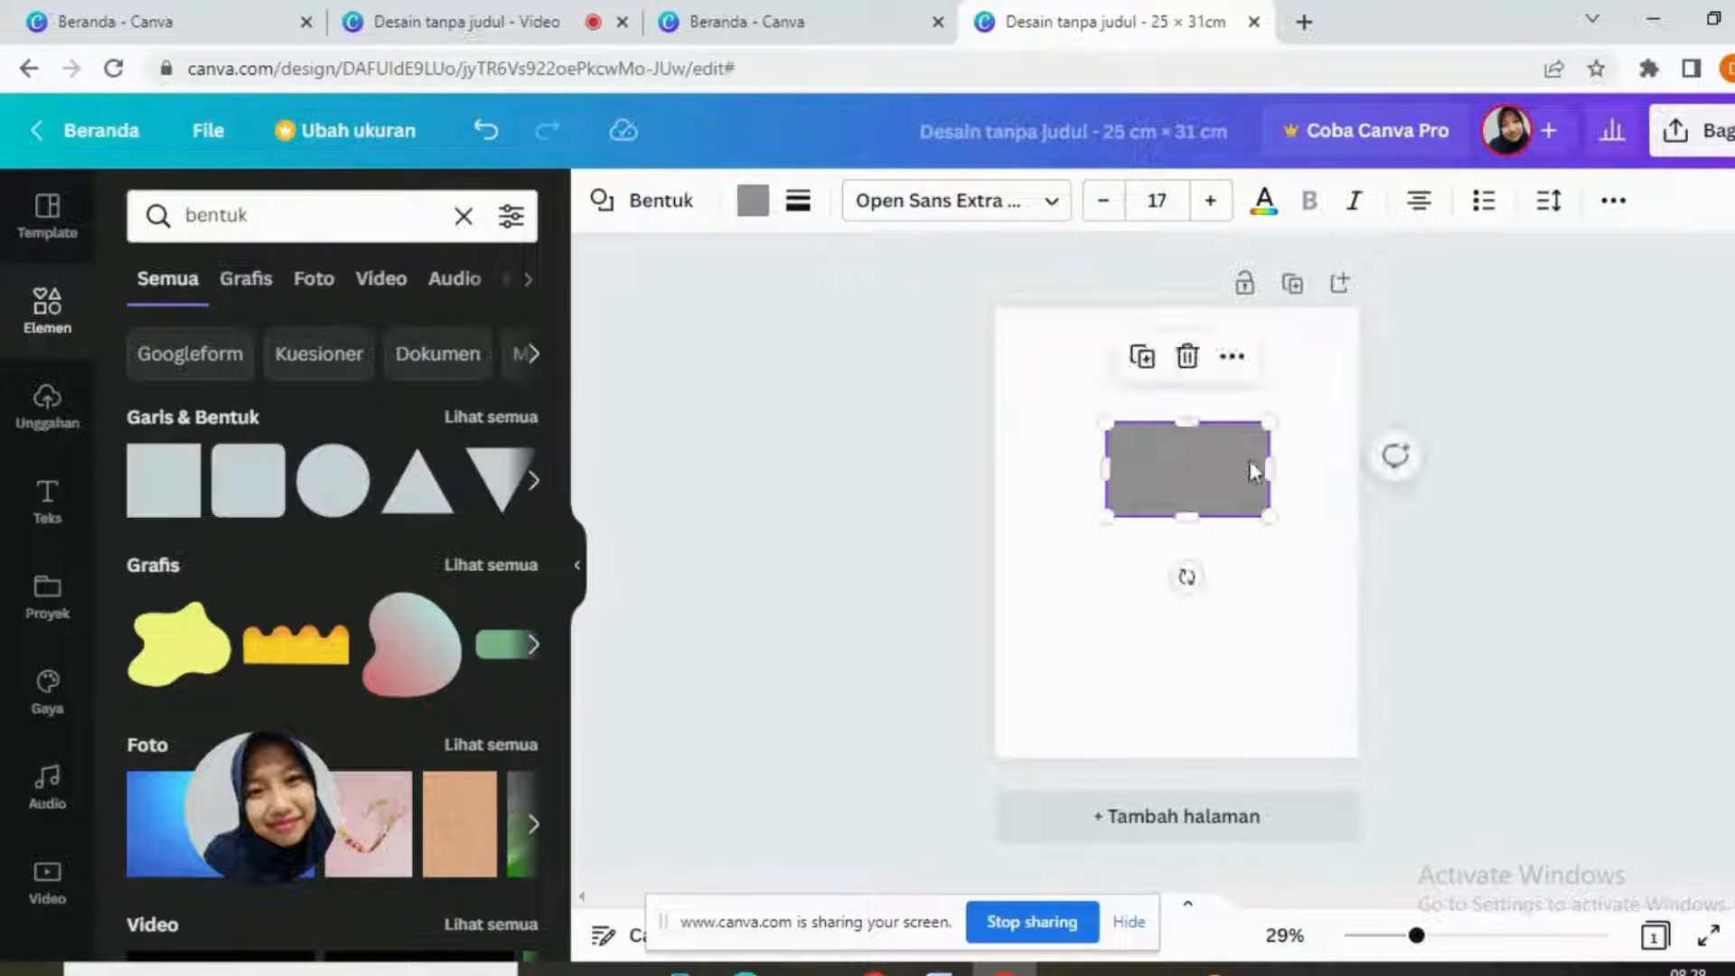
pyautogui.click(1316, 496)
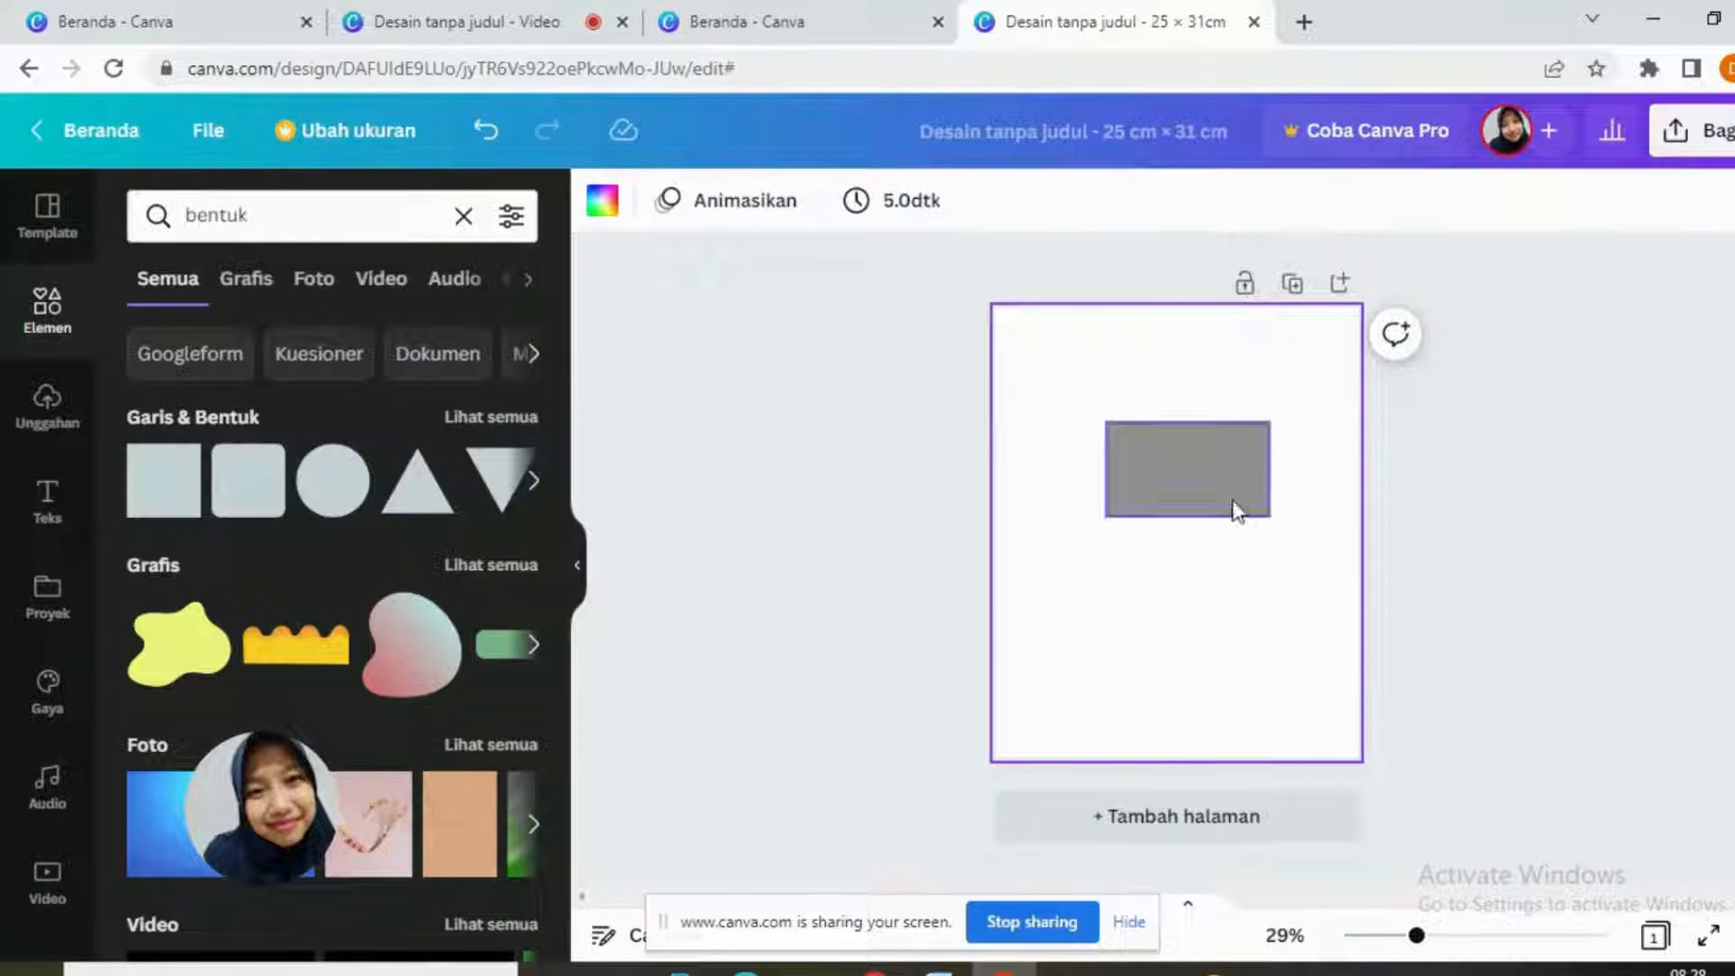
# Step: Try red, light red and black fills on the rectangle and settle on white
pyautogui.click(1207, 485)
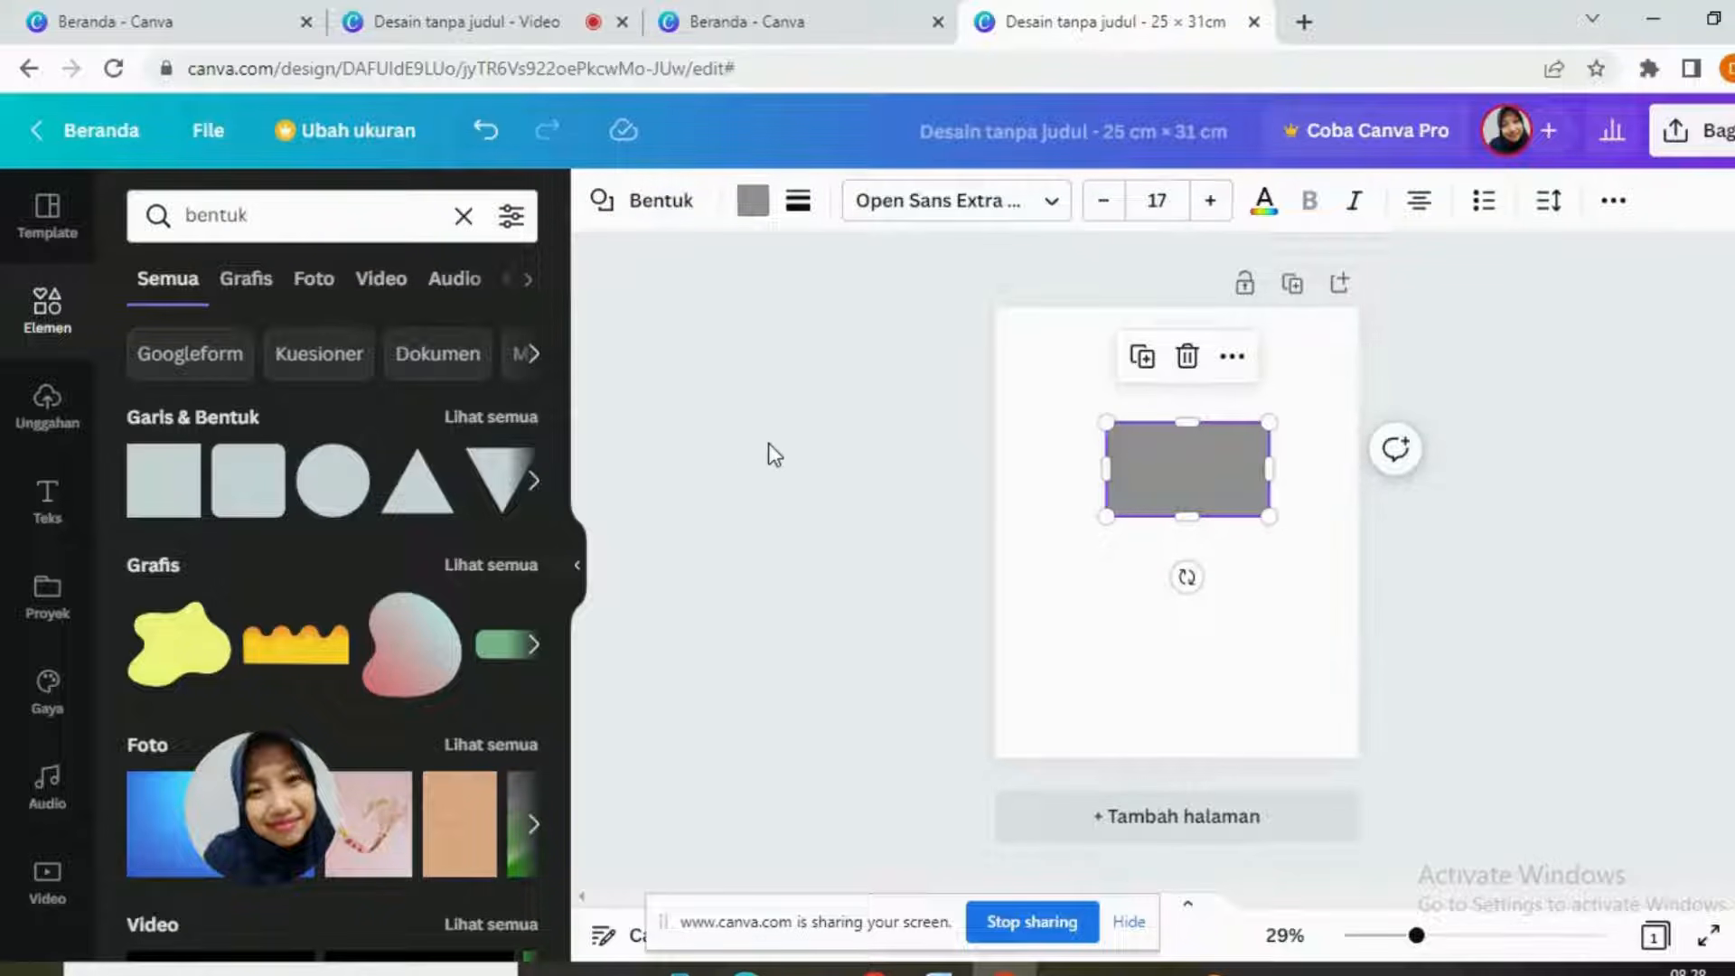
pyautogui.click(756, 206)
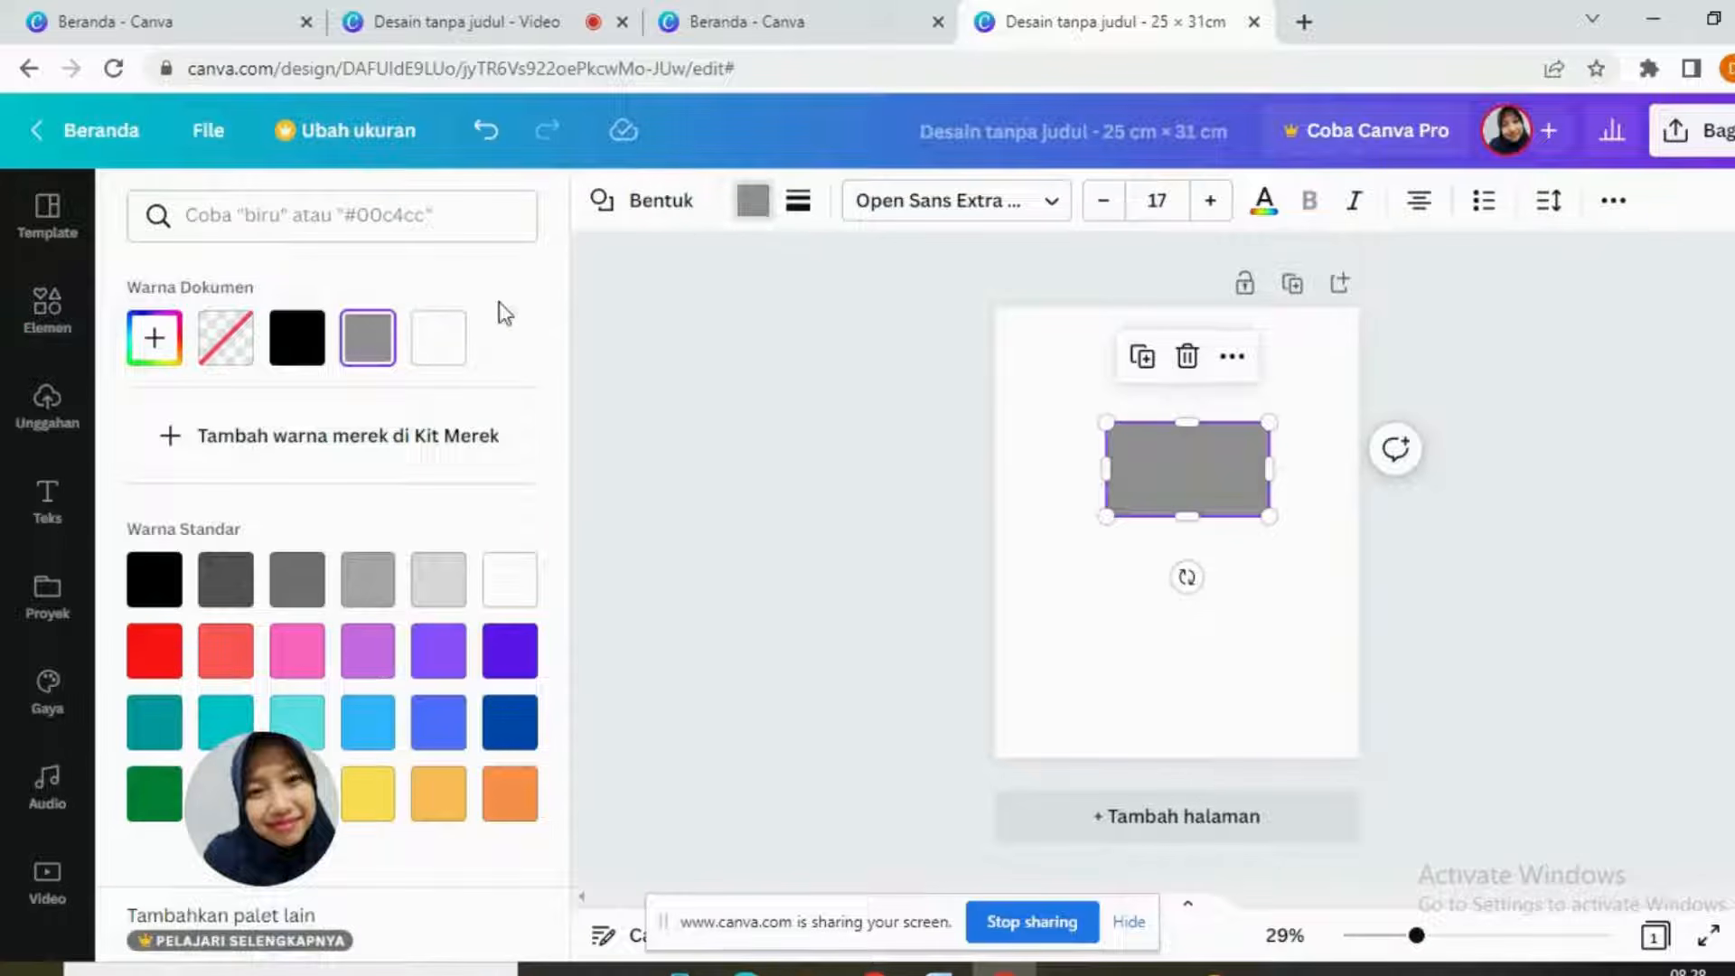
pyautogui.click(506, 592)
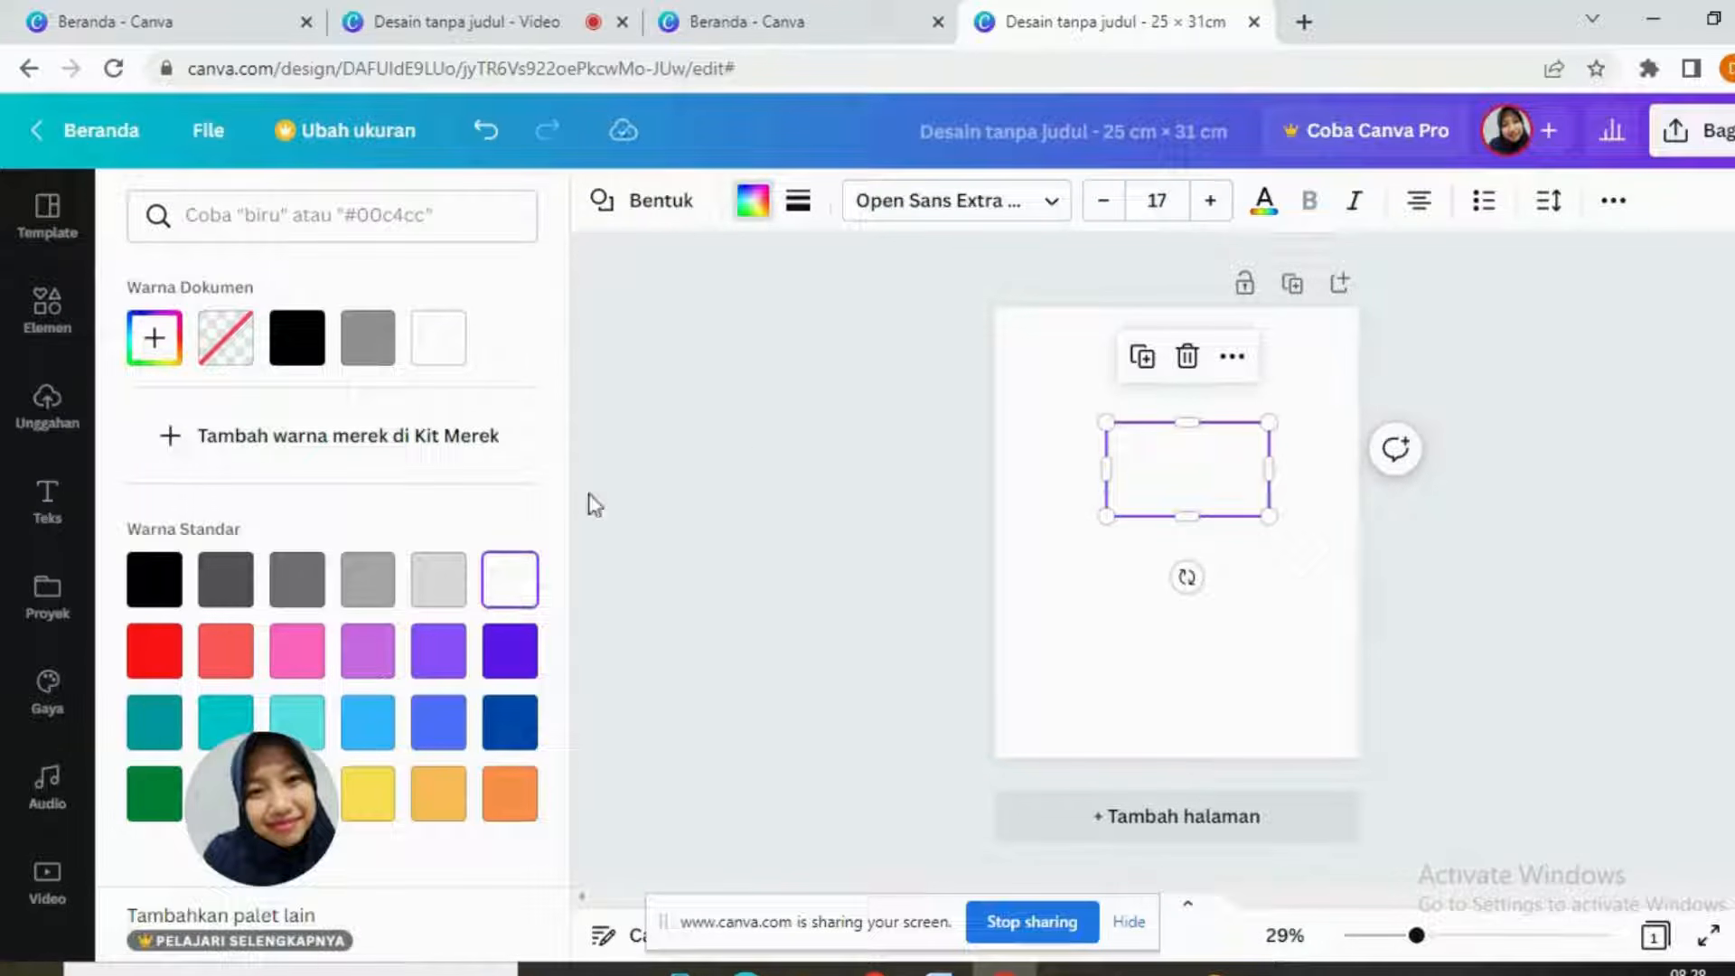
pyautogui.click(168, 651)
pyautogui.click(242, 662)
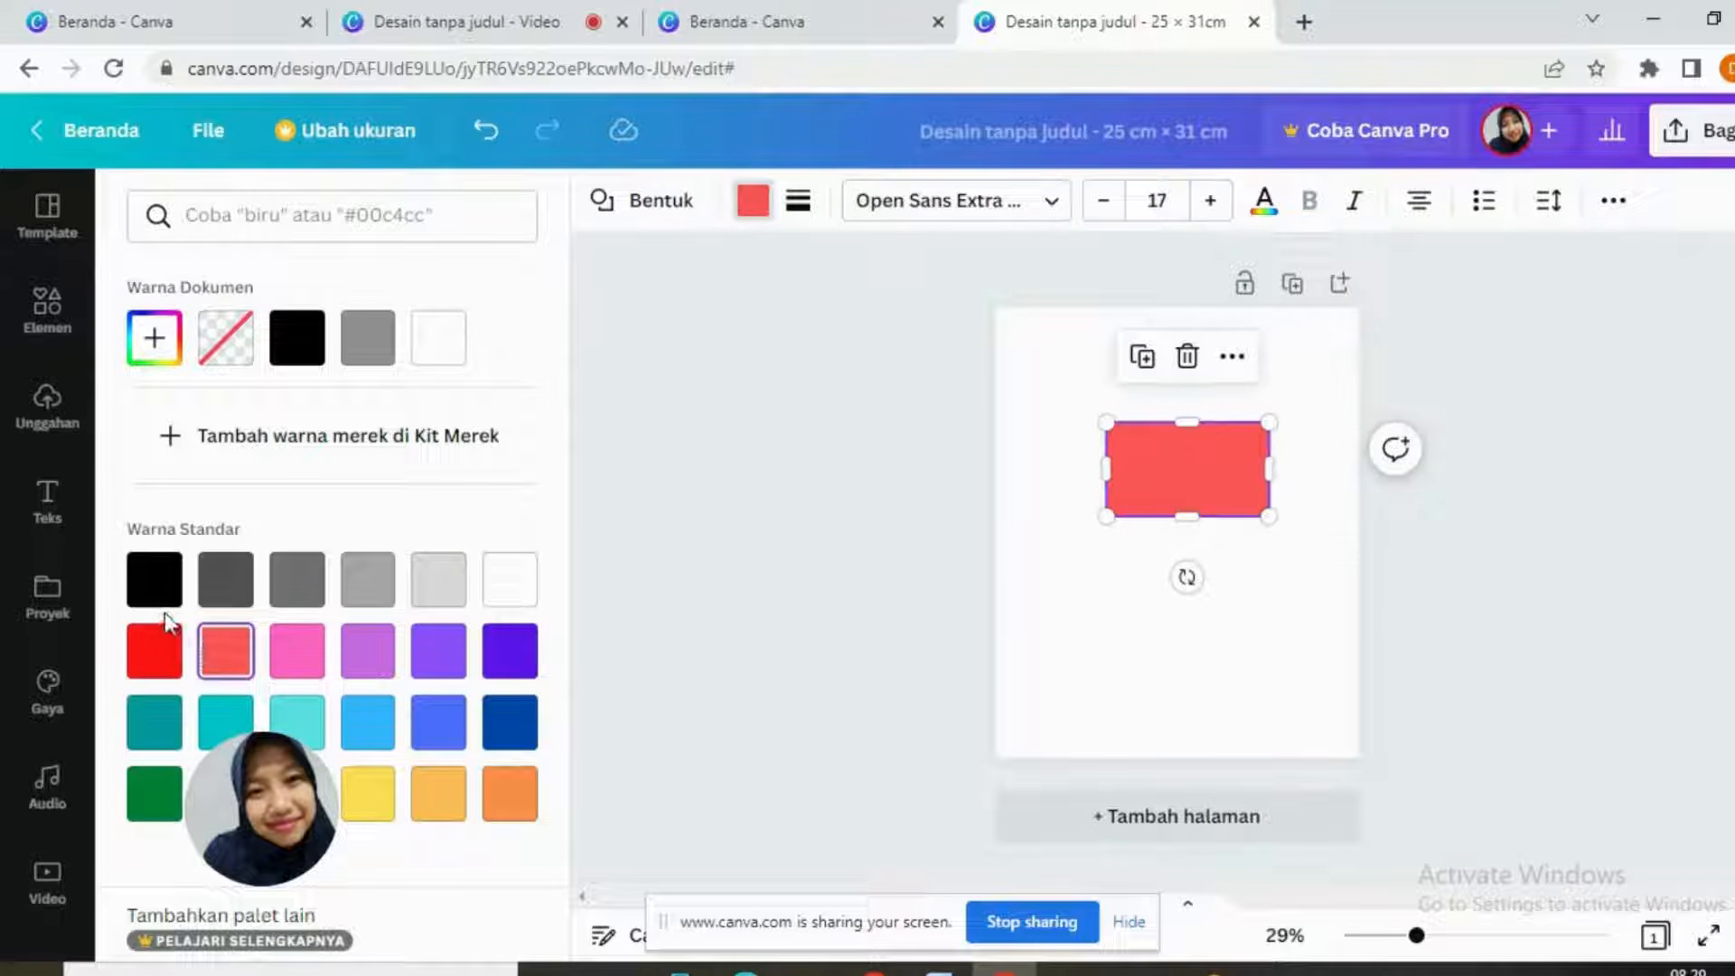
pyautogui.click(156, 586)
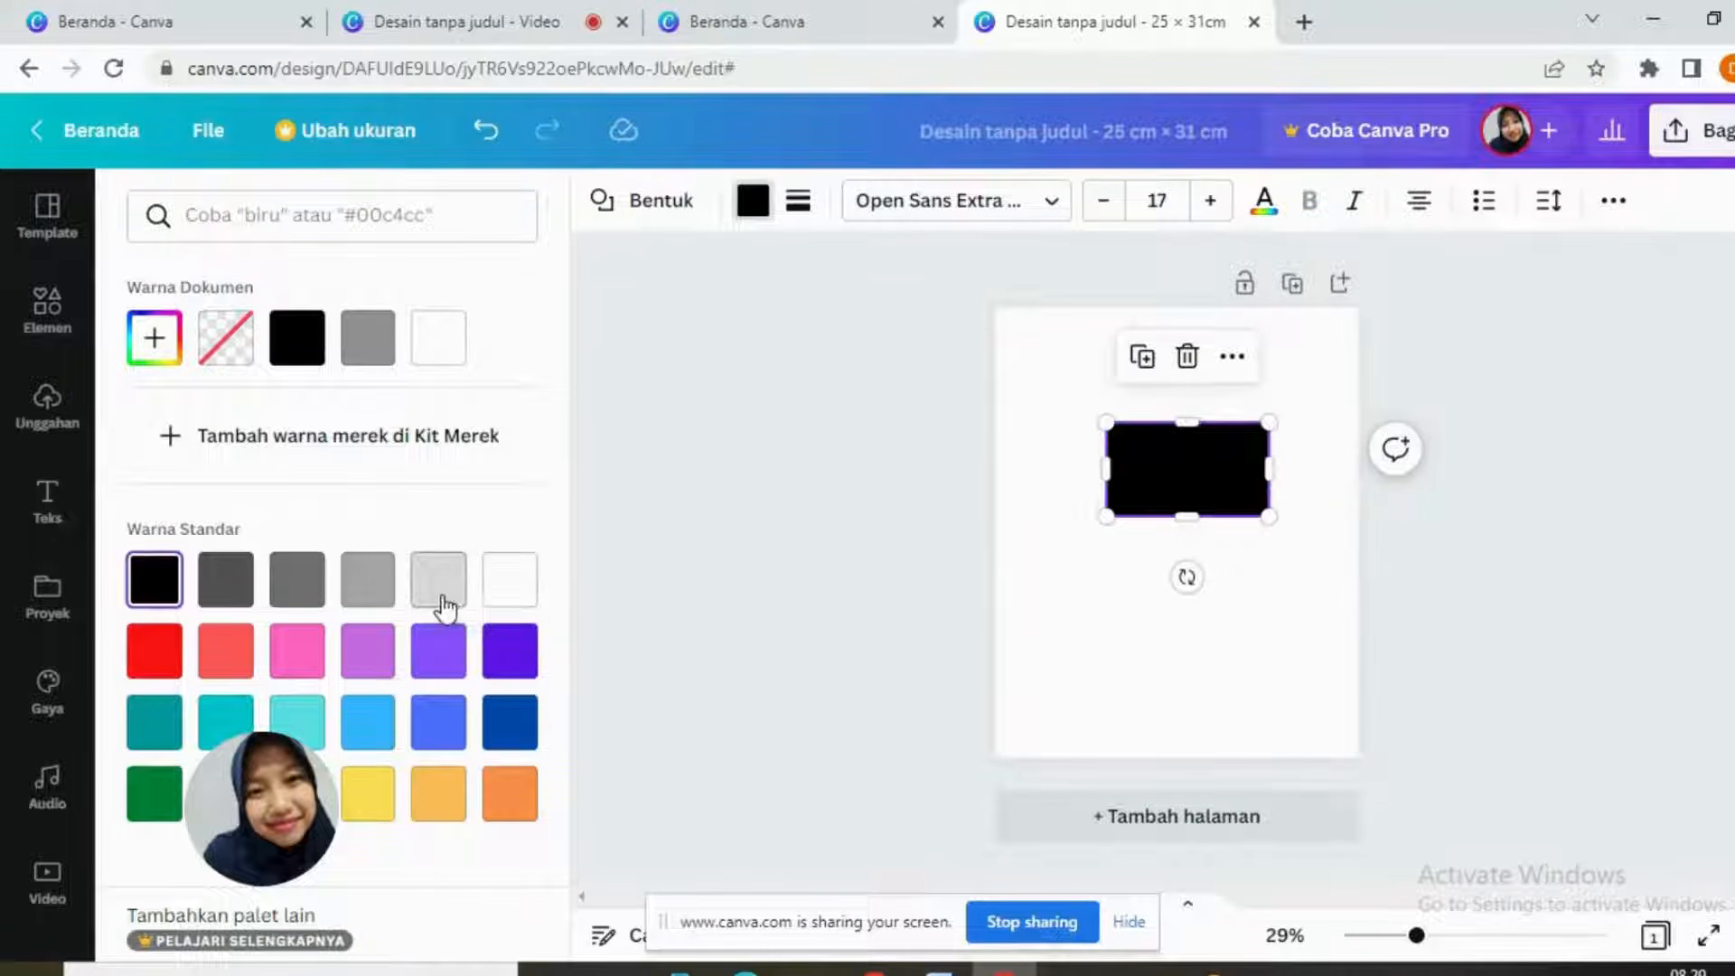
pyautogui.click(502, 584)
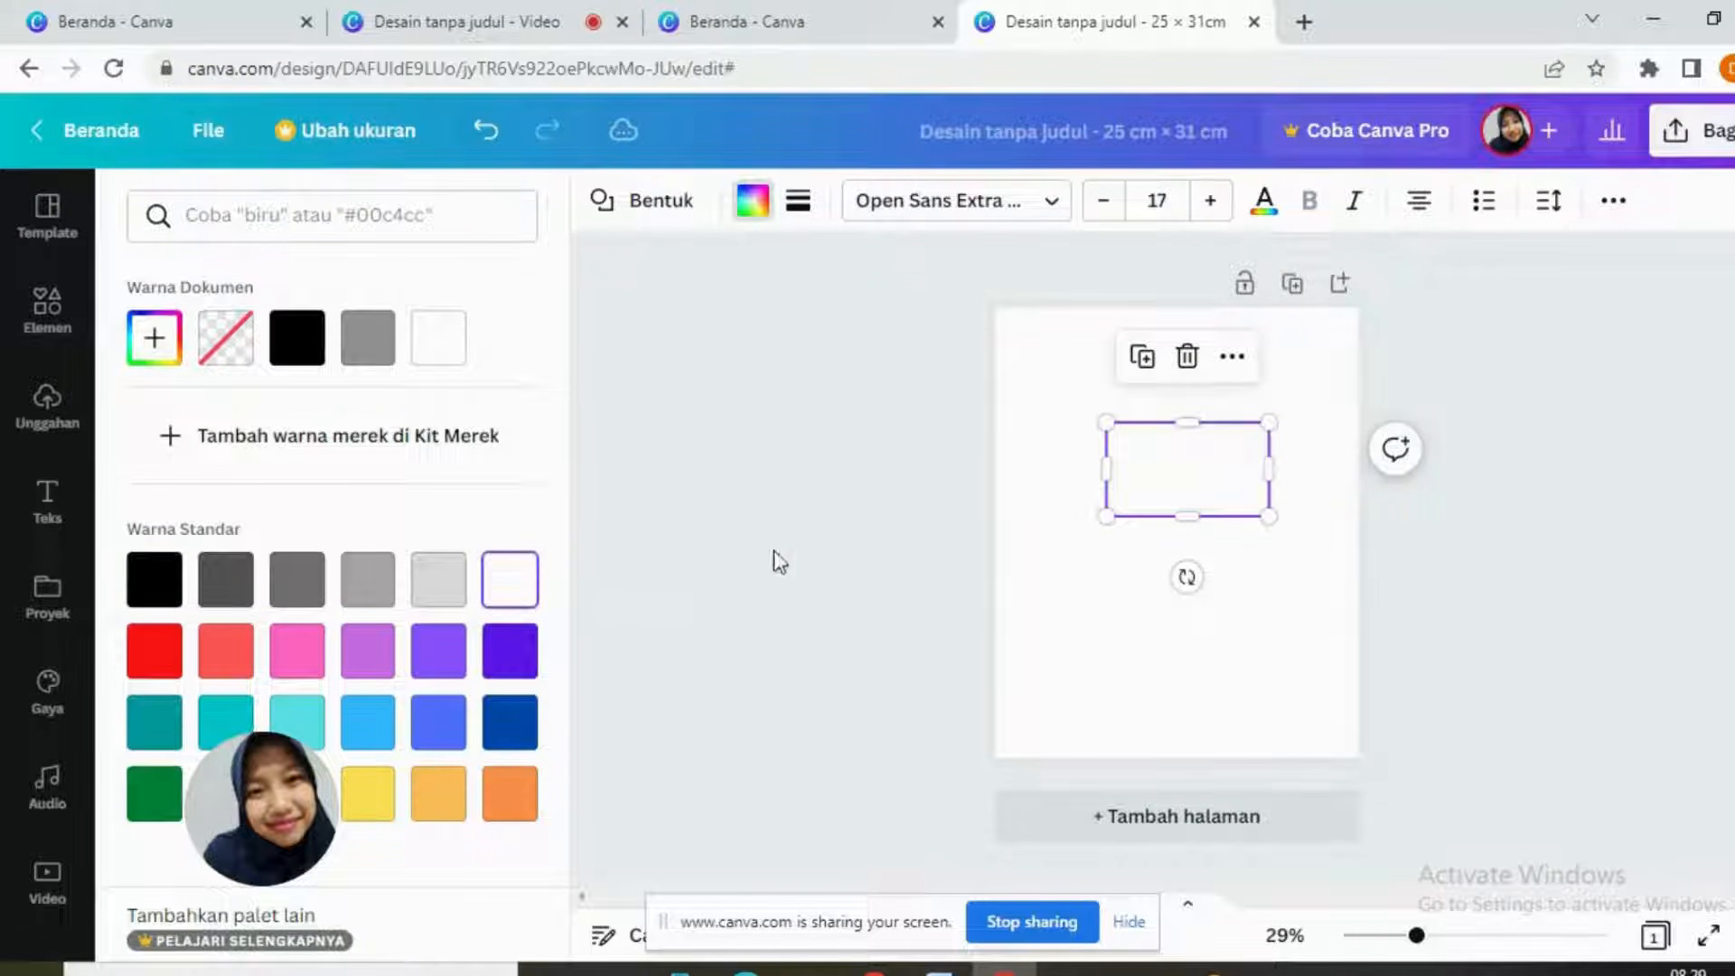
pyautogui.click(1202, 498)
pyautogui.click(1108, 695)
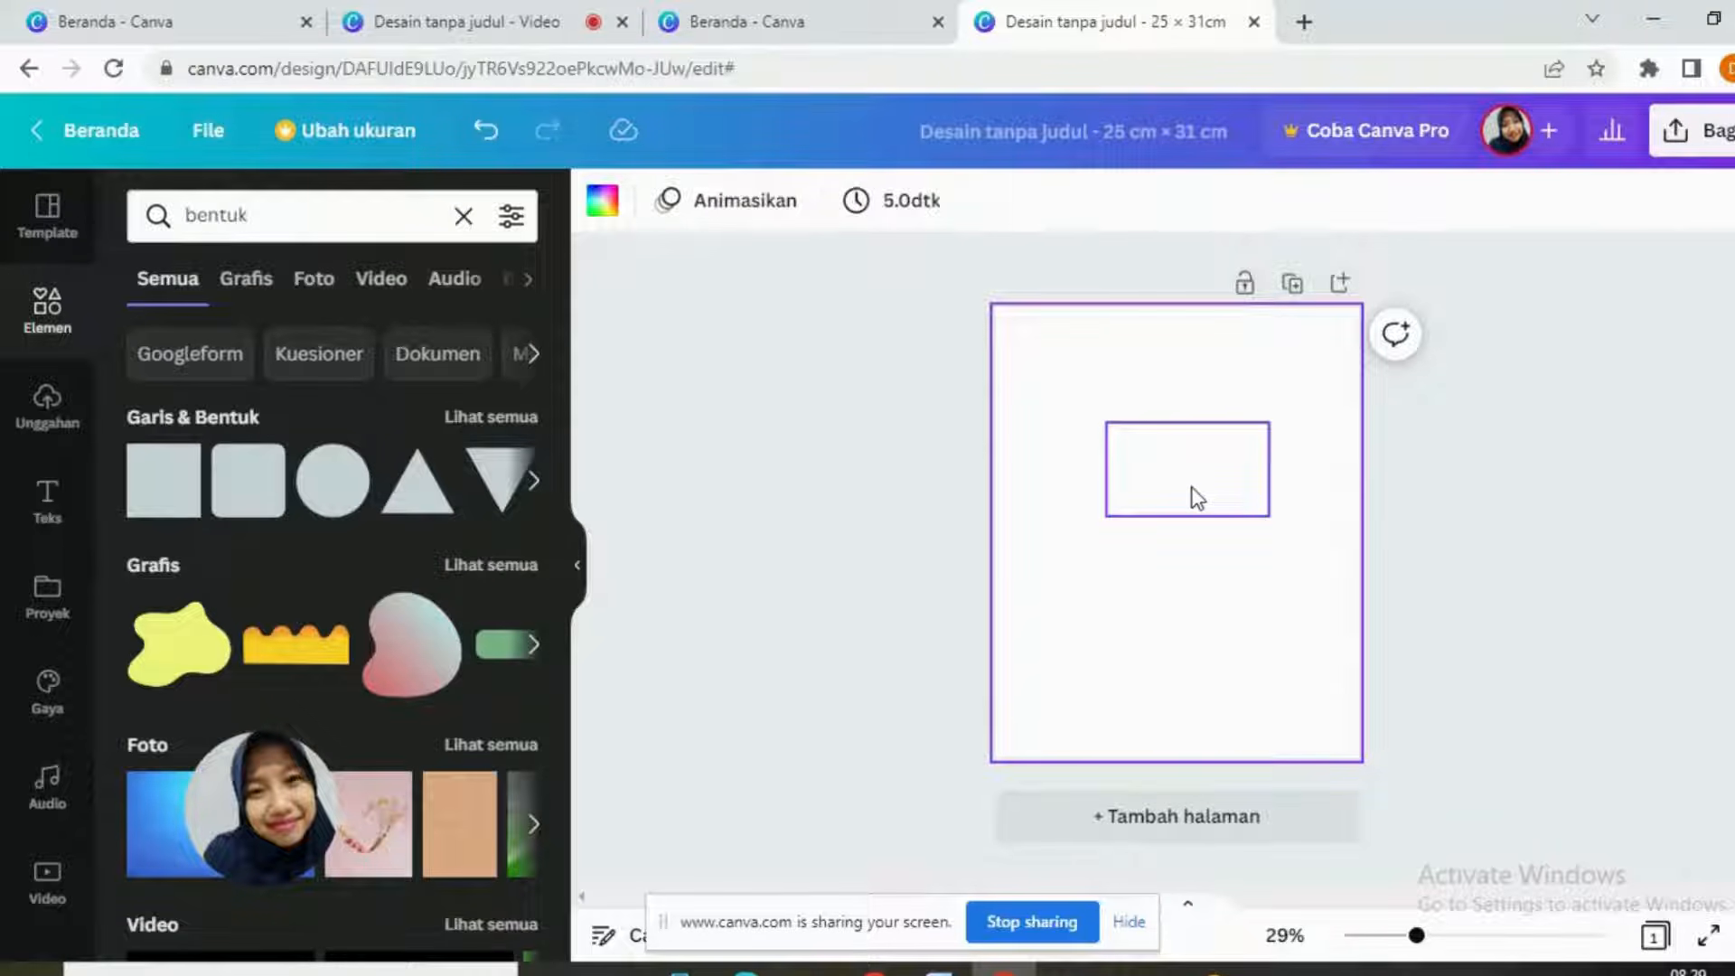
# Step: Give the white rectangle a solid black border with a line thickness of 4
pyautogui.click(1198, 498)
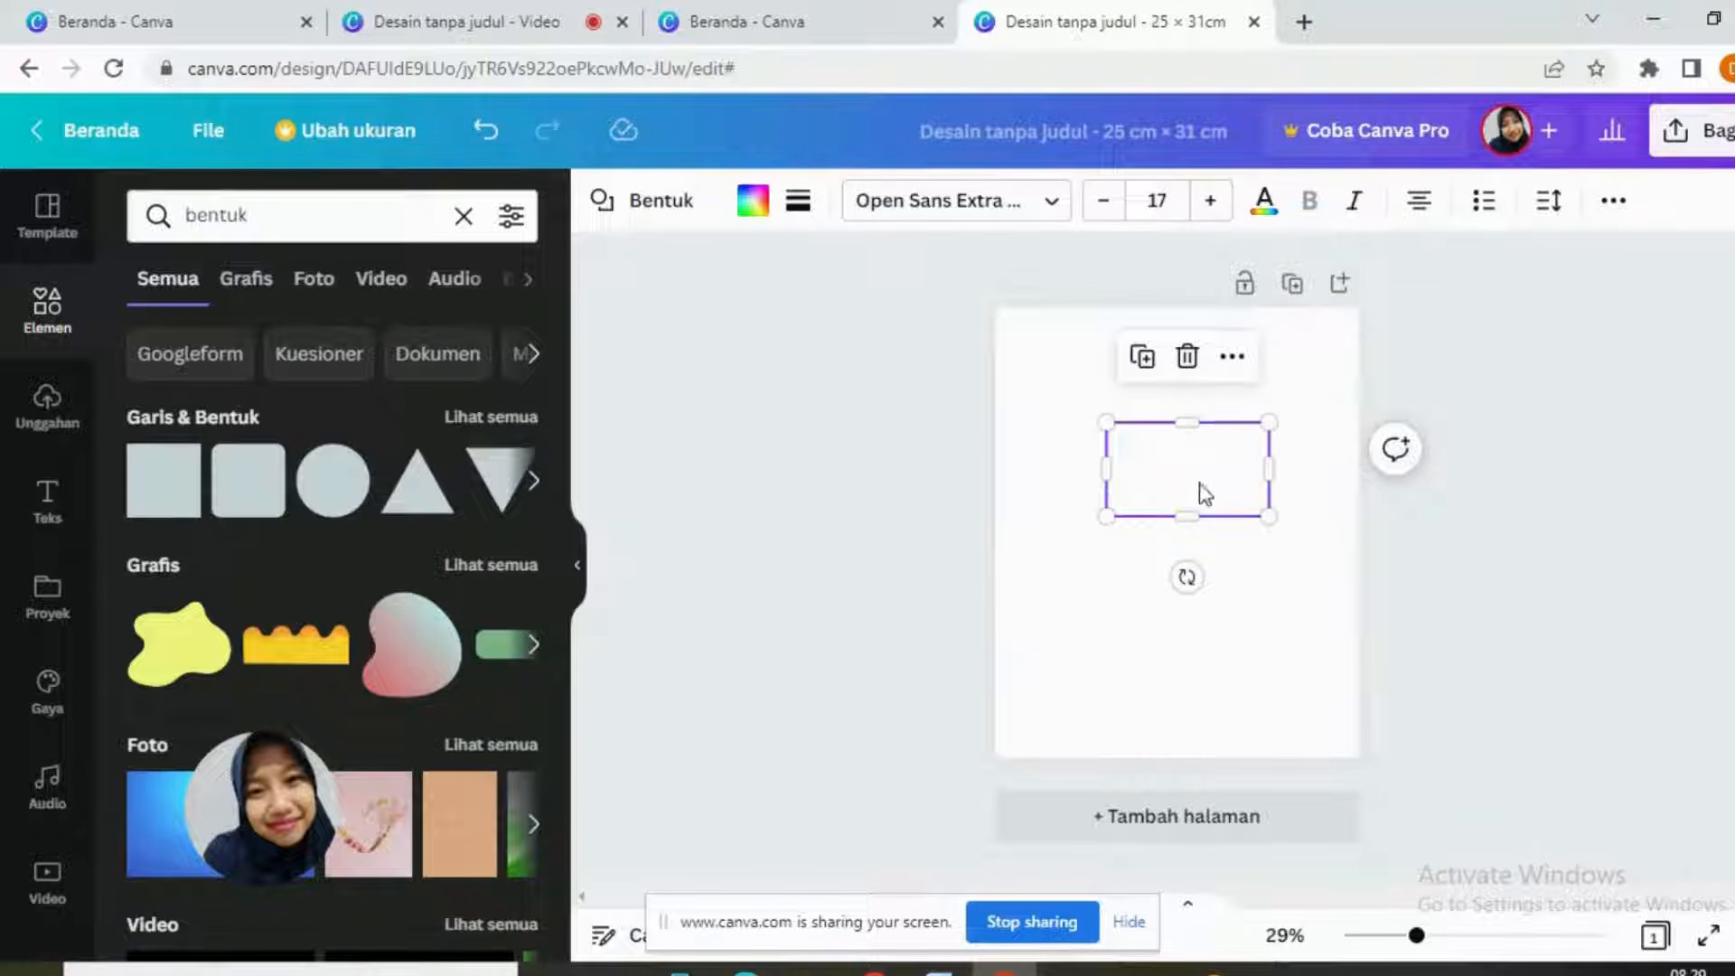
pyautogui.click(805, 212)
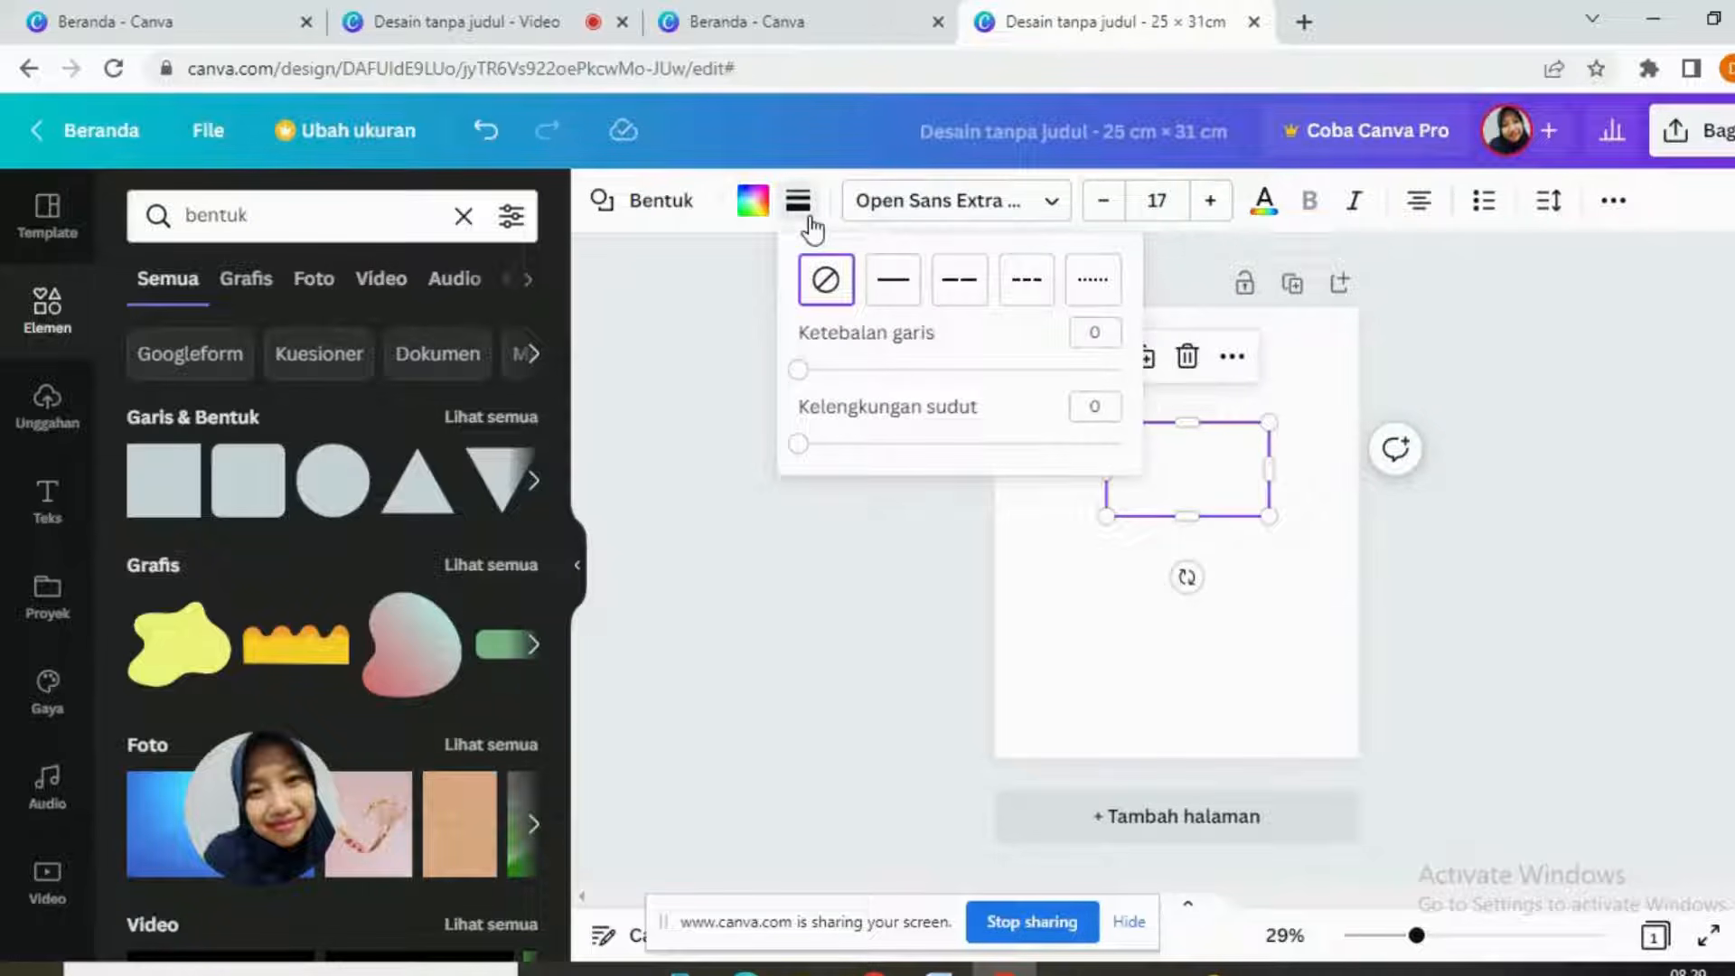
pyautogui.click(894, 282)
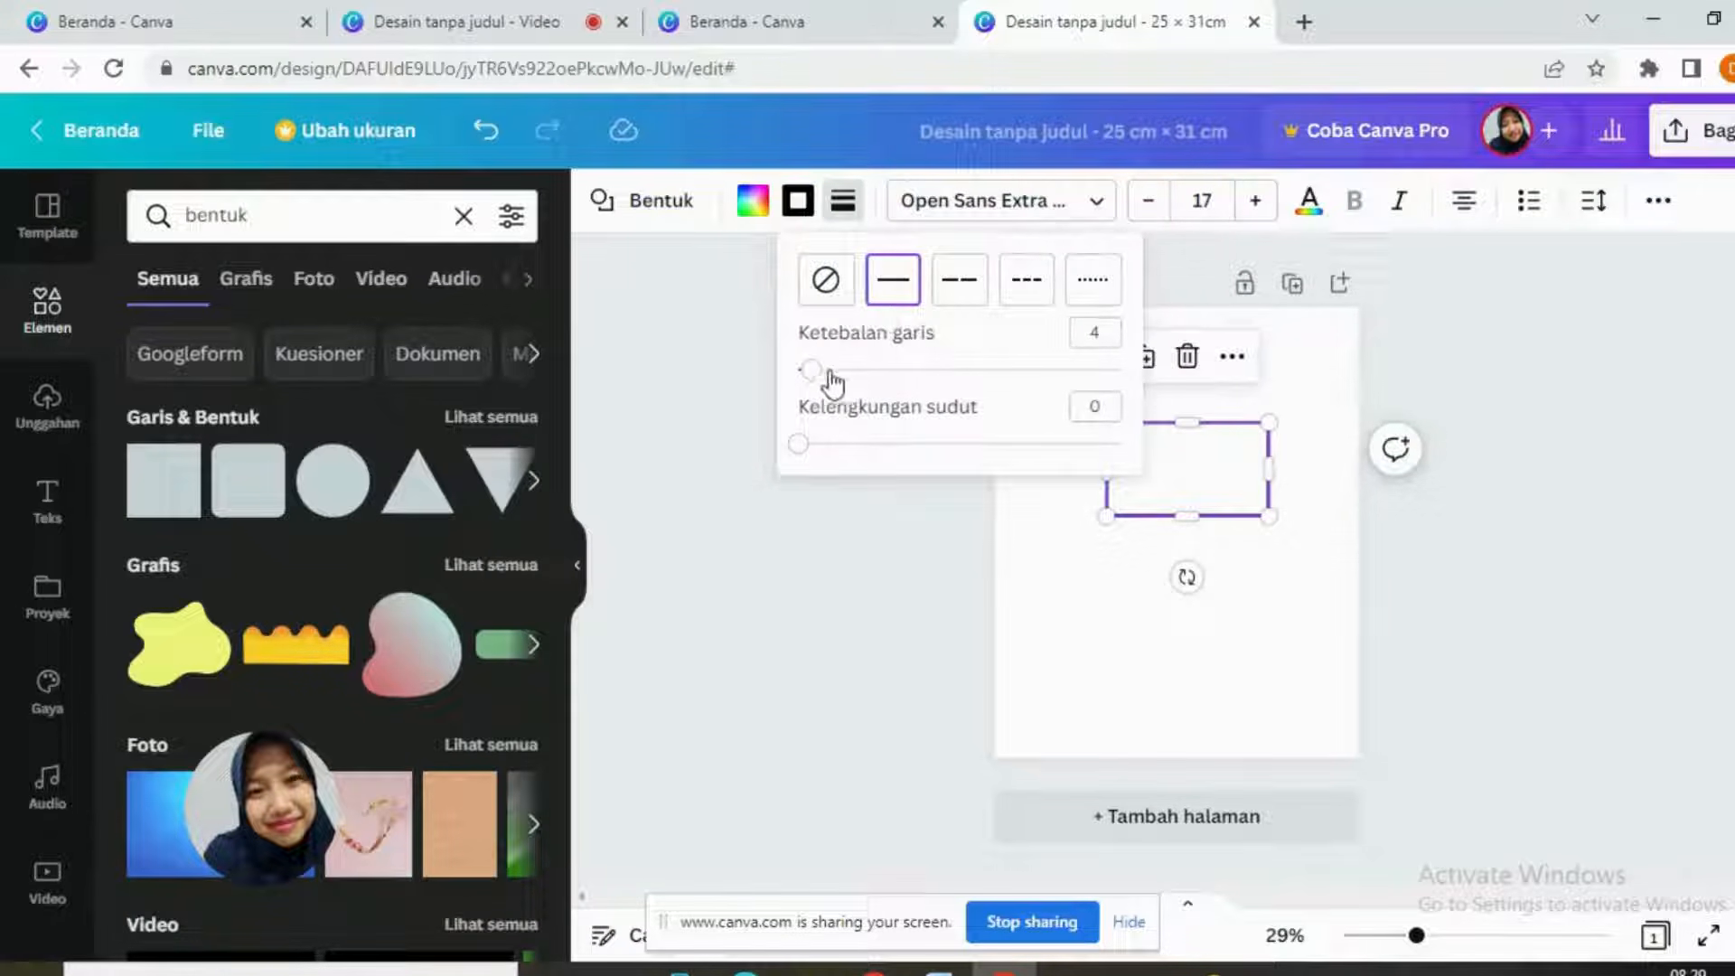
pyautogui.moveTo(822, 375)
pyautogui.mouseDown()
pyautogui.moveTo(895, 373)
pyautogui.moveTo(840, 378)
pyautogui.moveTo(816, 401)
pyautogui.mouseUp()
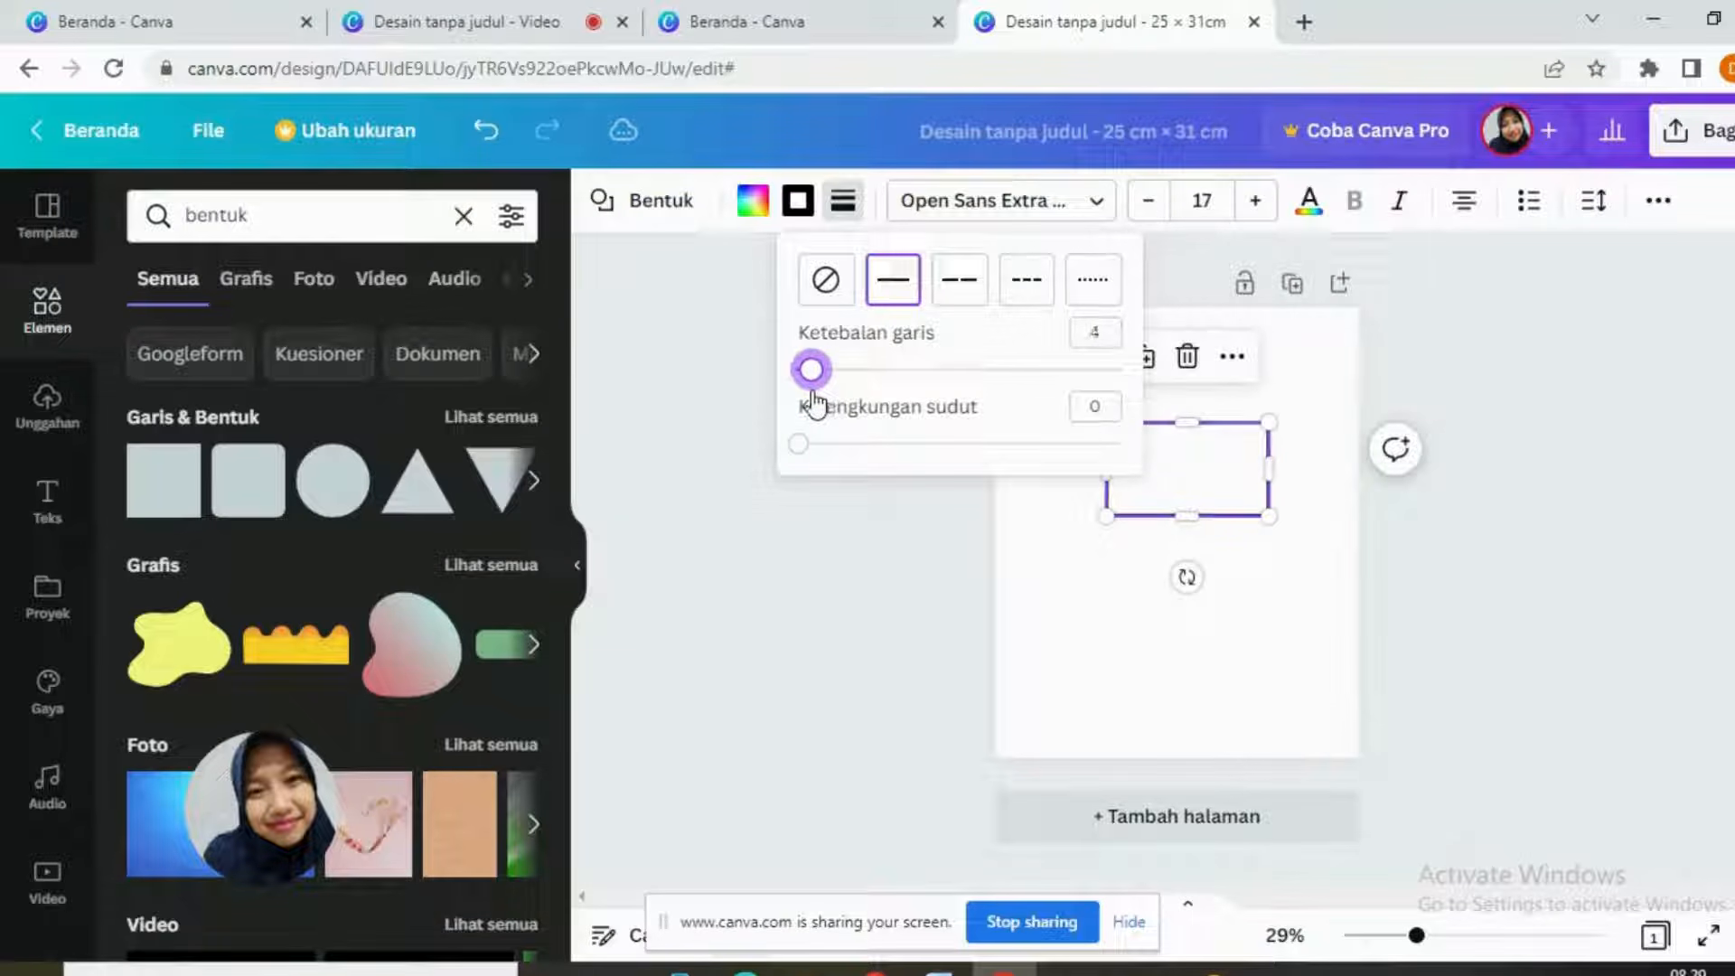
pyautogui.click(1306, 527)
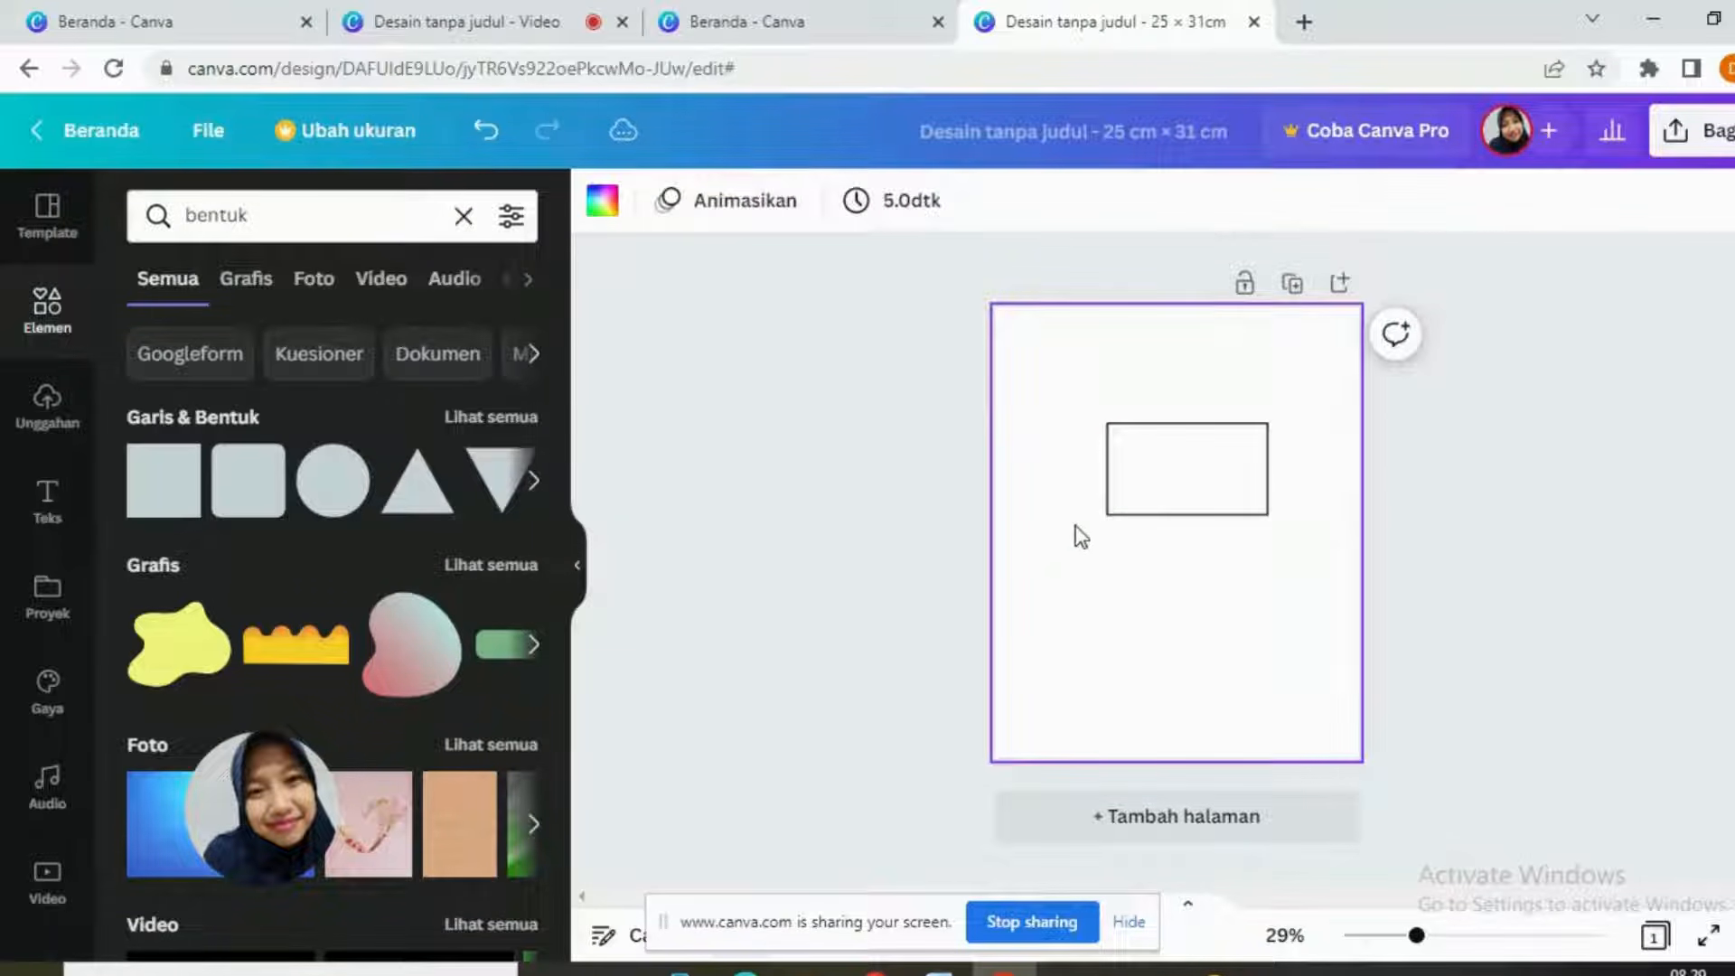
# Step: Move the outlined rectangle slightly higher on the page and leave it selected
pyautogui.click(1234, 502)
pyautogui.moveTo(1170, 492); pyautogui.dragTo(1159, 461)
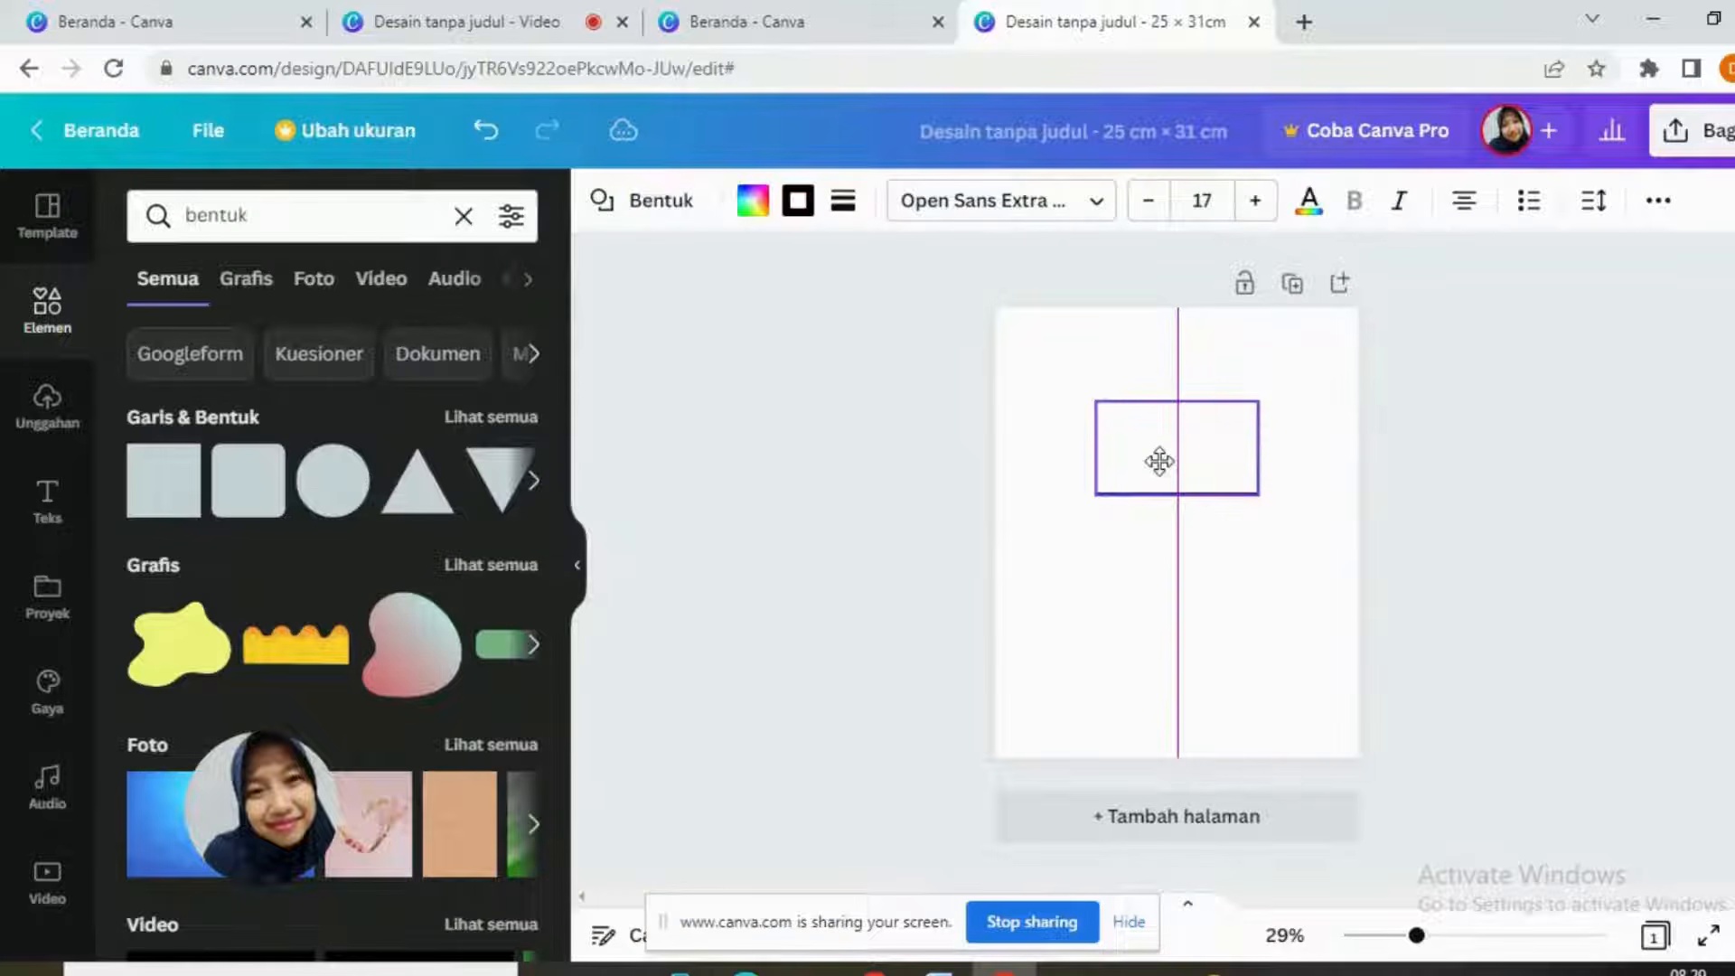
pyautogui.moveTo(1168, 463); pyautogui.dragTo(1175, 464)
pyautogui.click(1310, 562)
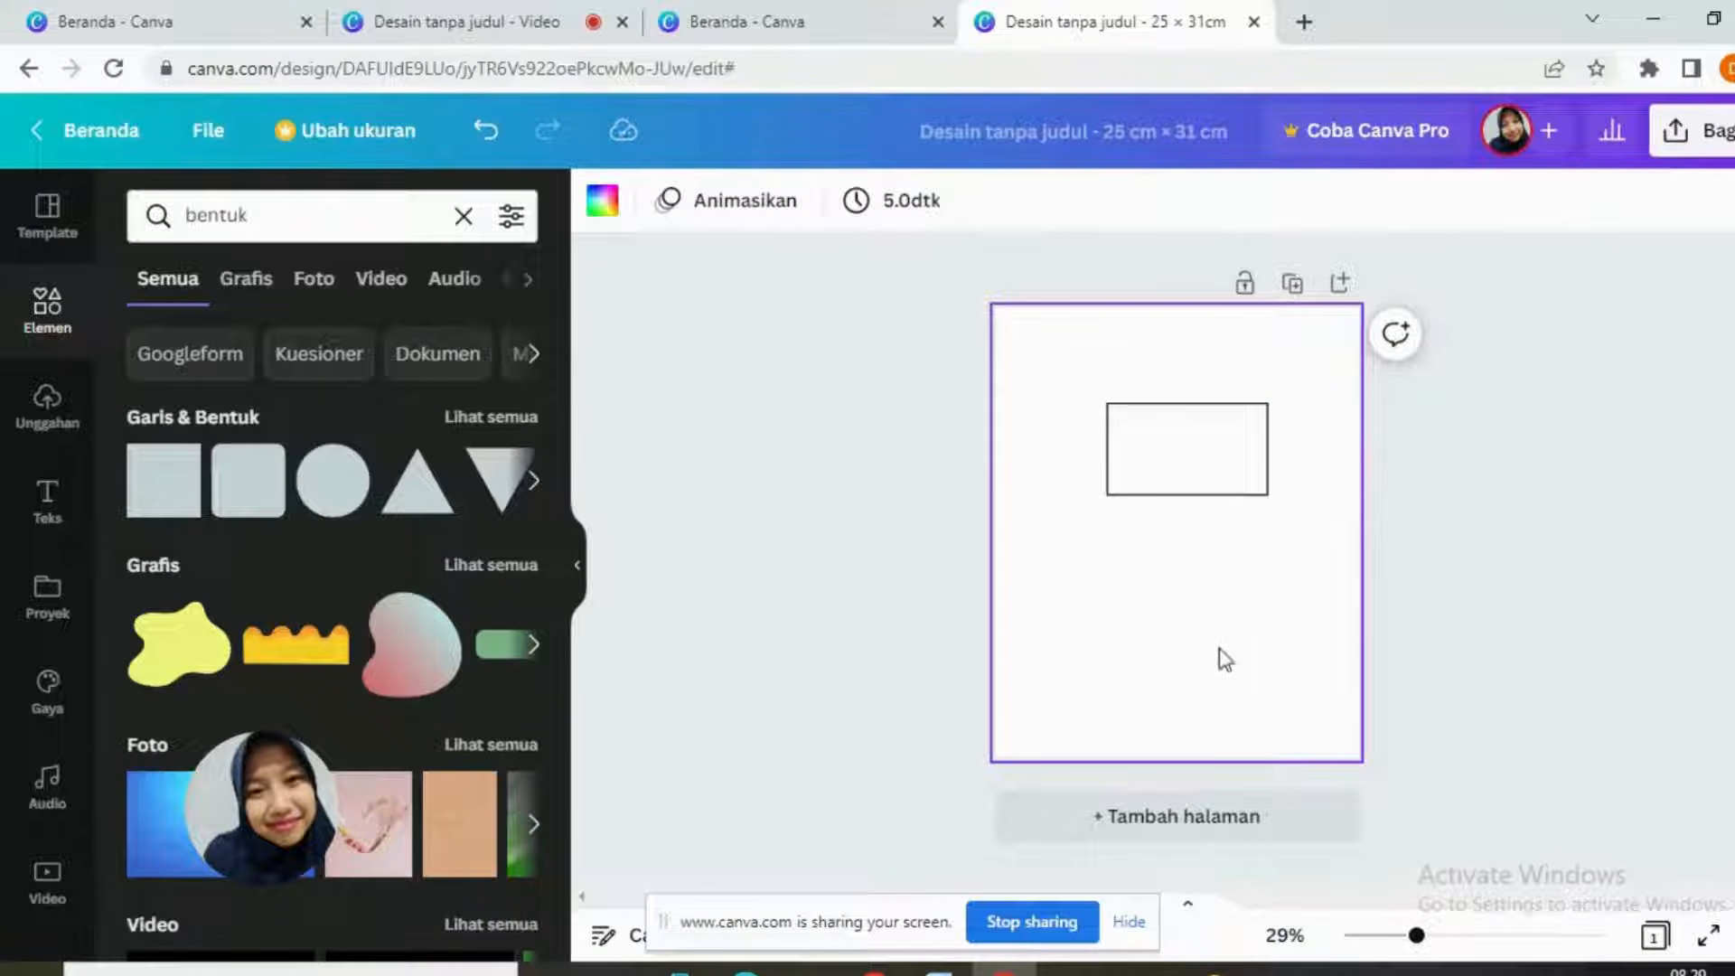
pyautogui.click(1186, 474)
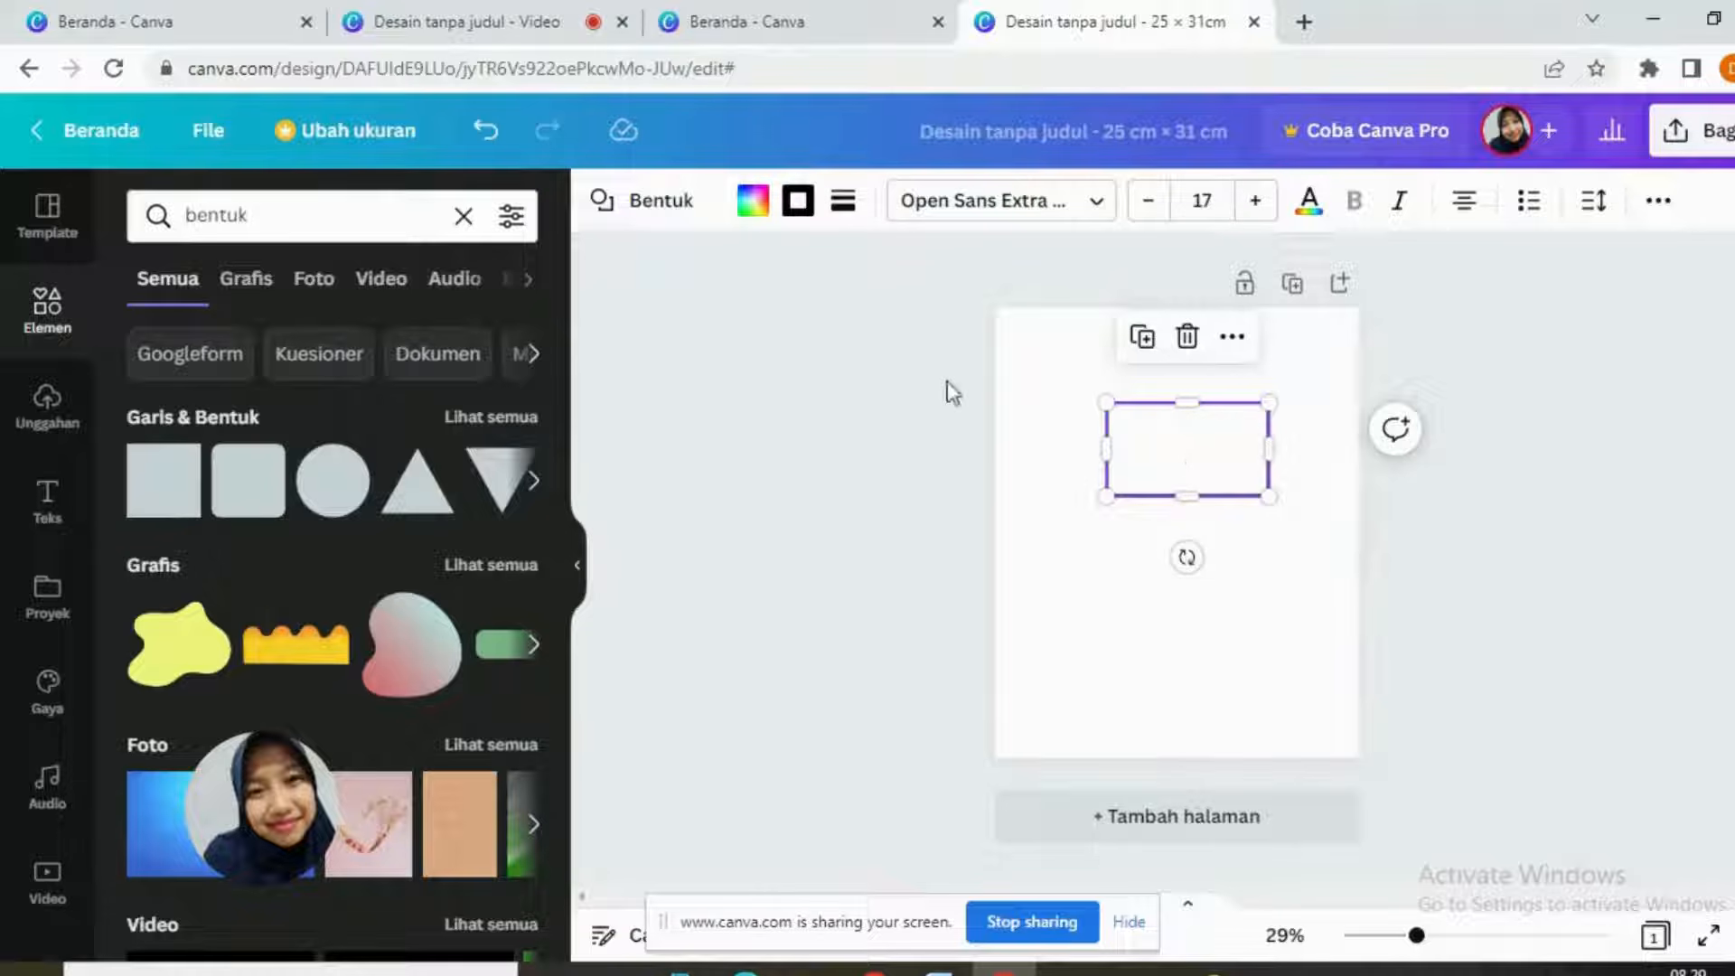
# Step: Duplicate the outlined rectangle three times and stack the copies directly below it in one column
pyautogui.click(1143, 337)
pyautogui.moveTo(1164, 463); pyautogui.dragTo(1152, 545)
pyautogui.click(1141, 430)
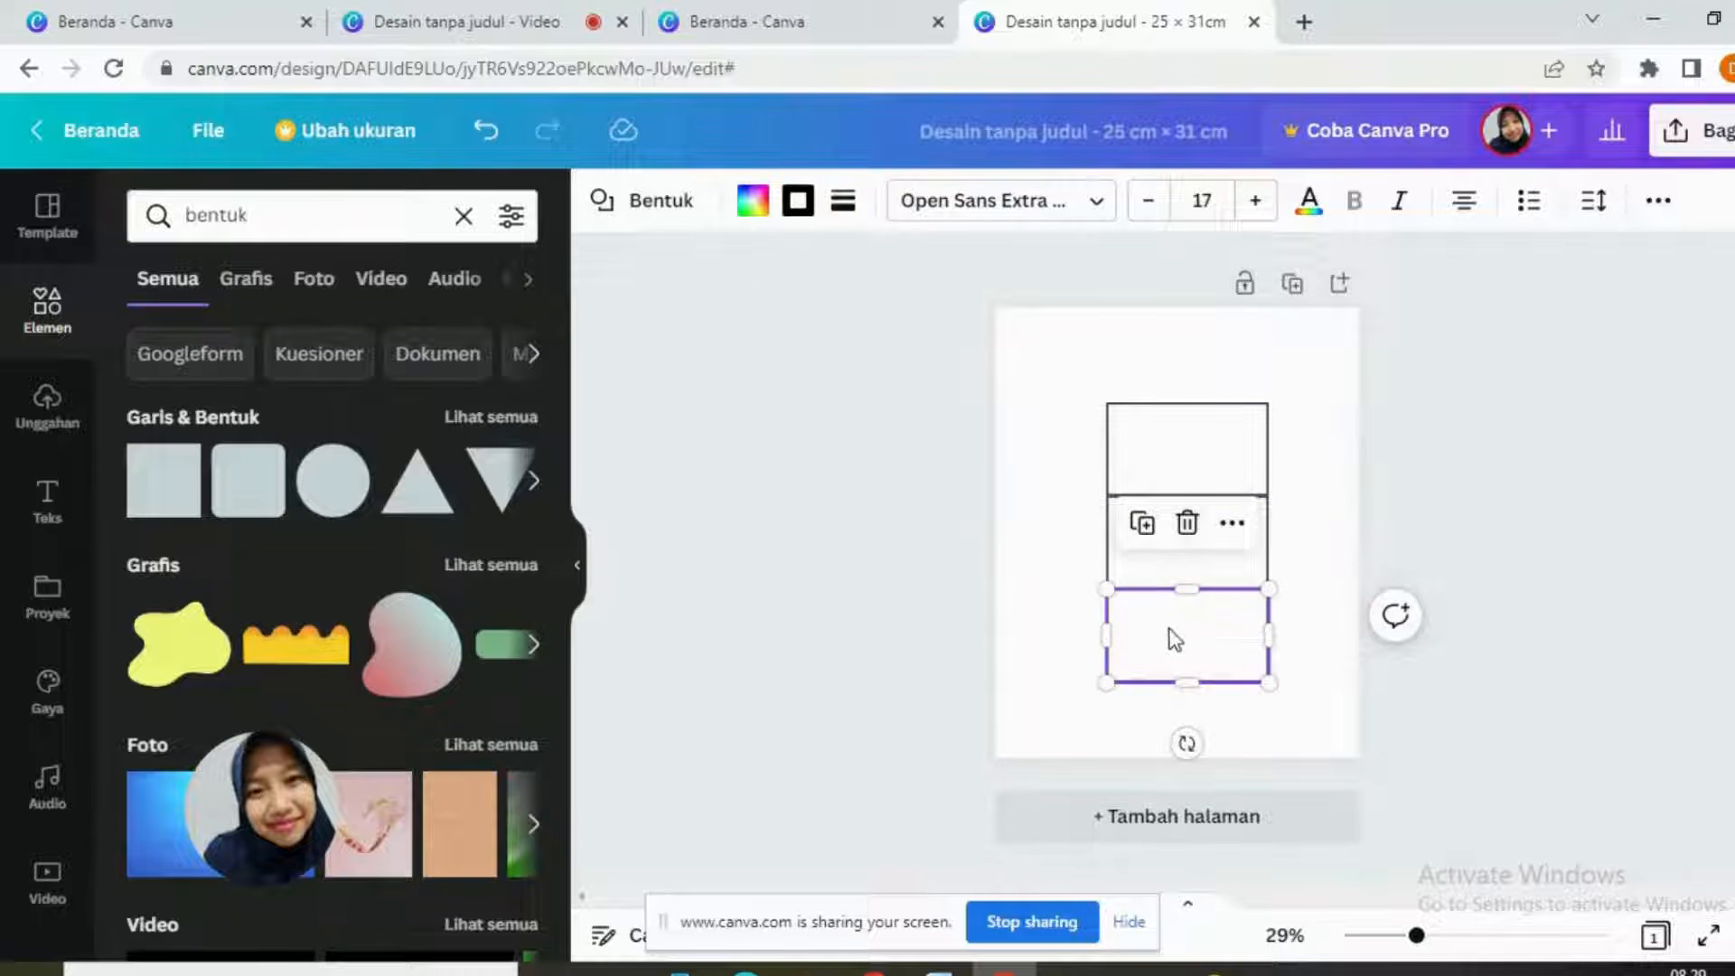
pyautogui.click(1144, 526)
# Step: Move the four stacked rectangles up one by one so the whole column fits on the page edge to edge
pyautogui.click(1174, 449)
pyautogui.moveTo(1174, 449)
pyautogui.mouseDown()
pyautogui.moveTo(1170, 424)
pyautogui.moveTo(1186, 430)
pyautogui.mouseUp()
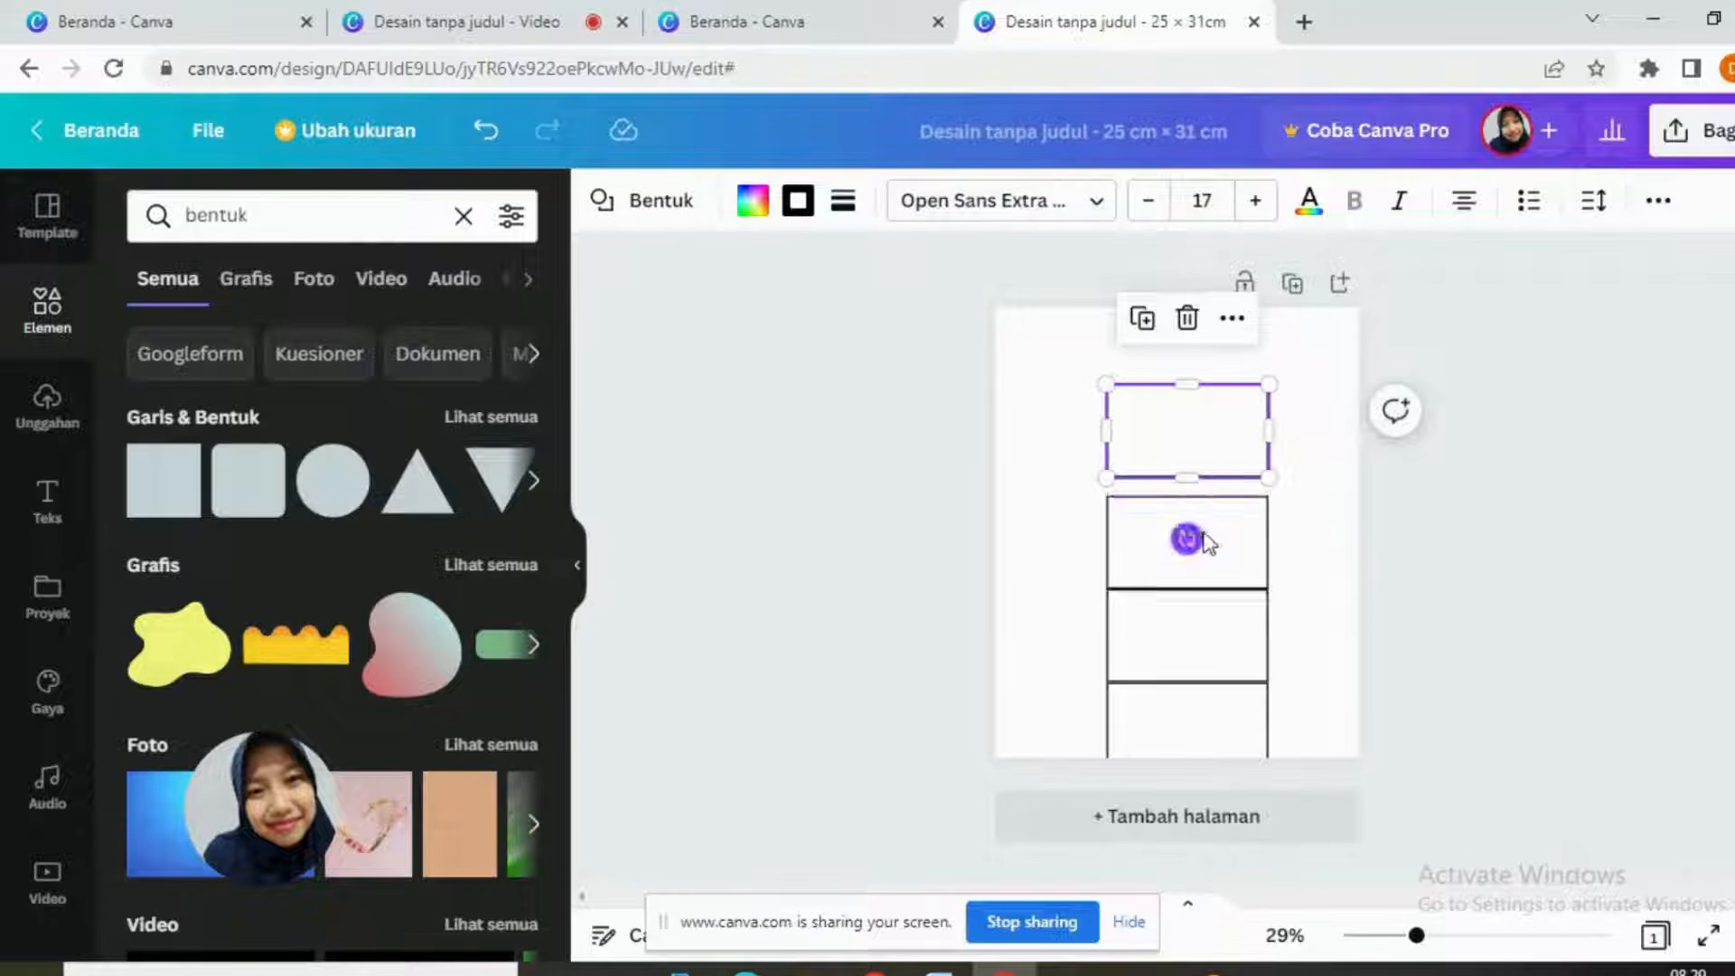
pyautogui.click(1207, 540)
pyautogui.moveTo(1212, 534); pyautogui.dragTo(1205, 511)
pyautogui.moveTo(1205, 593); pyautogui.dragTo(1208, 592)
pyautogui.moveTo(1205, 717); pyautogui.dragTo(1212, 689)
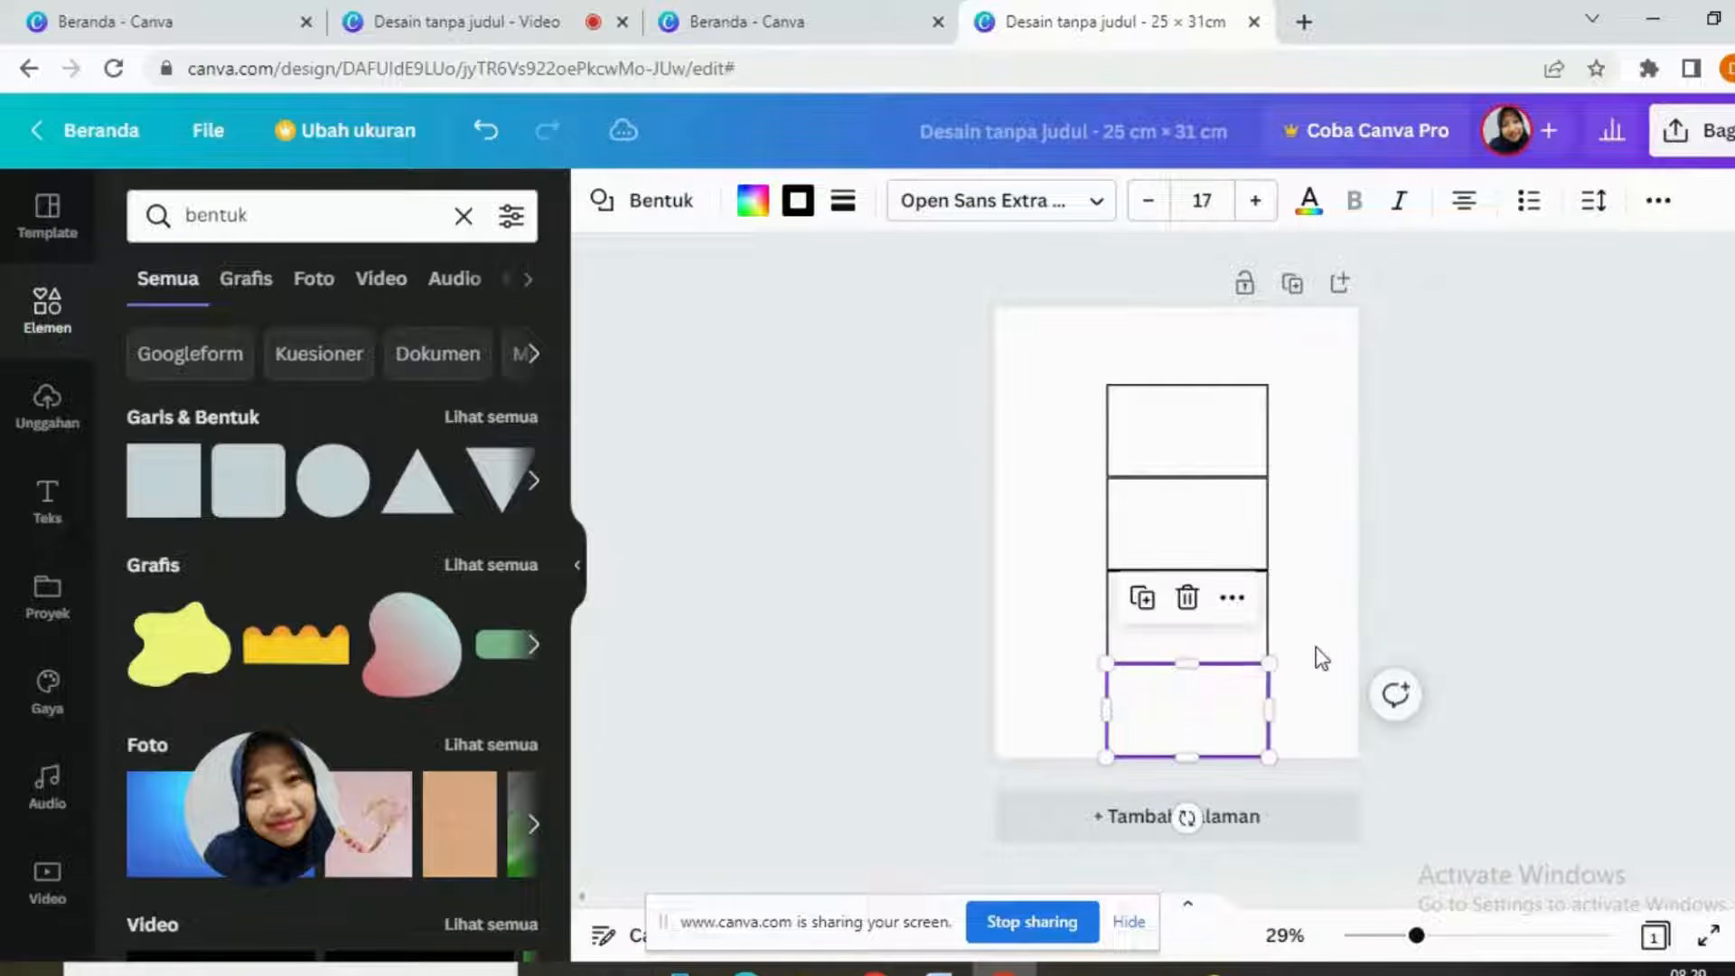
pyautogui.click(1340, 600)
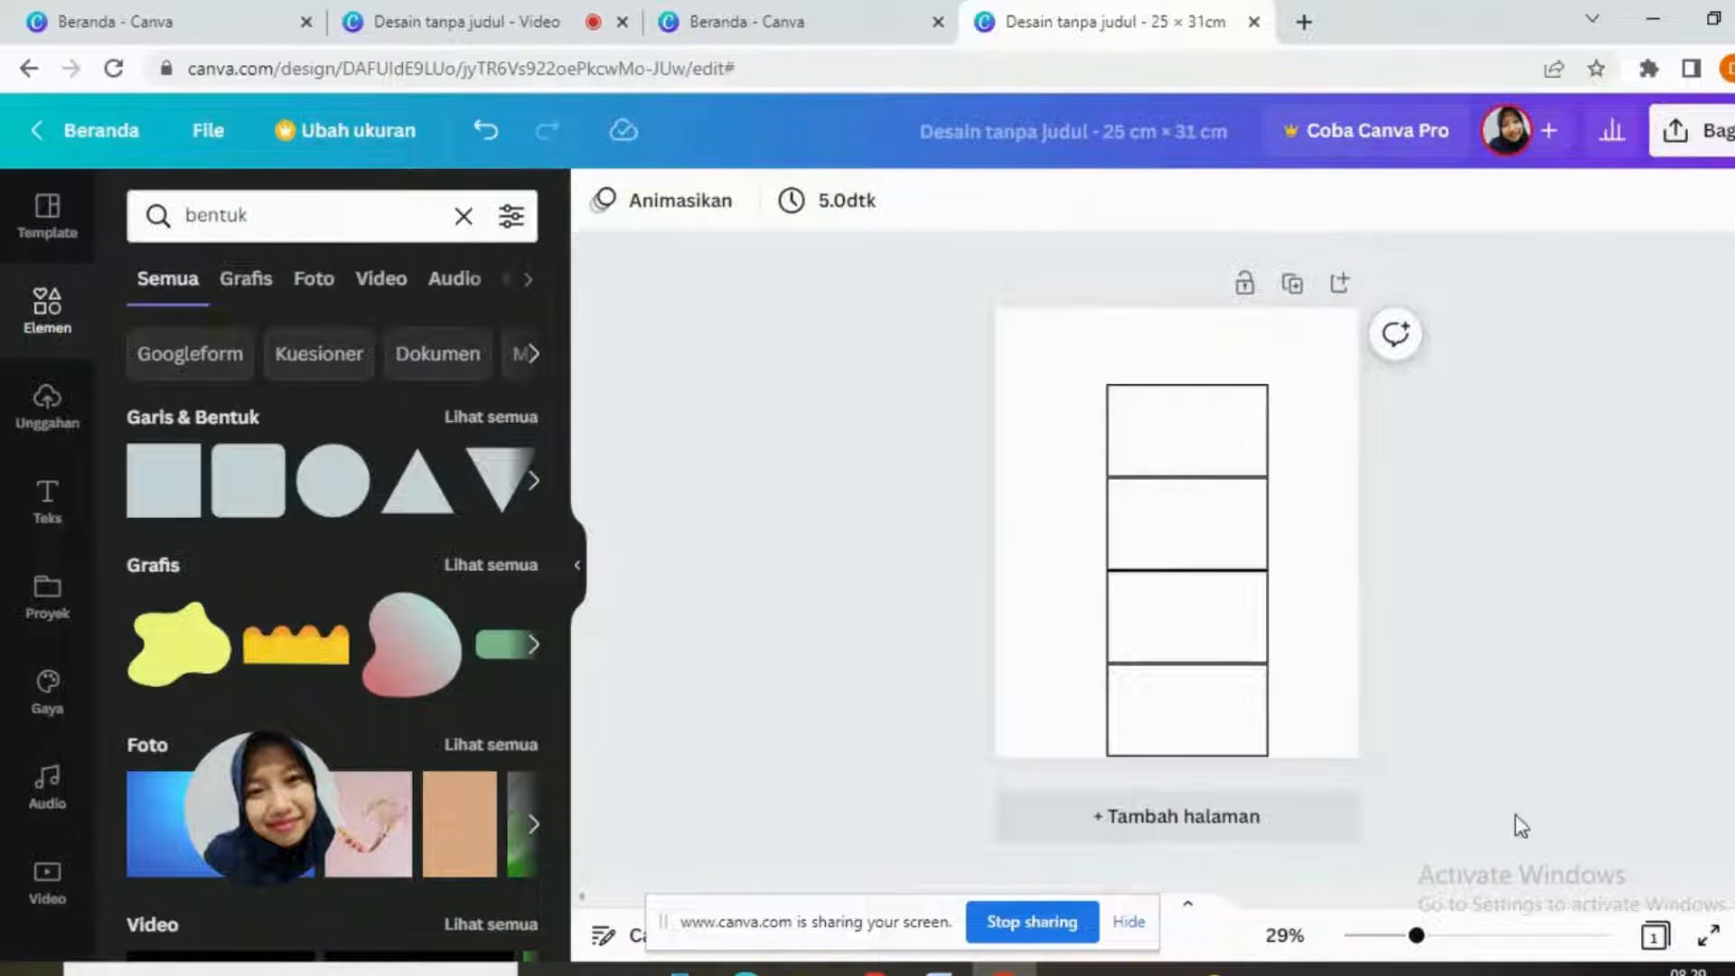
# Step: Nudge the top rectangle slightly up and shift the other three up until they touch each other again
pyautogui.click(1236, 461)
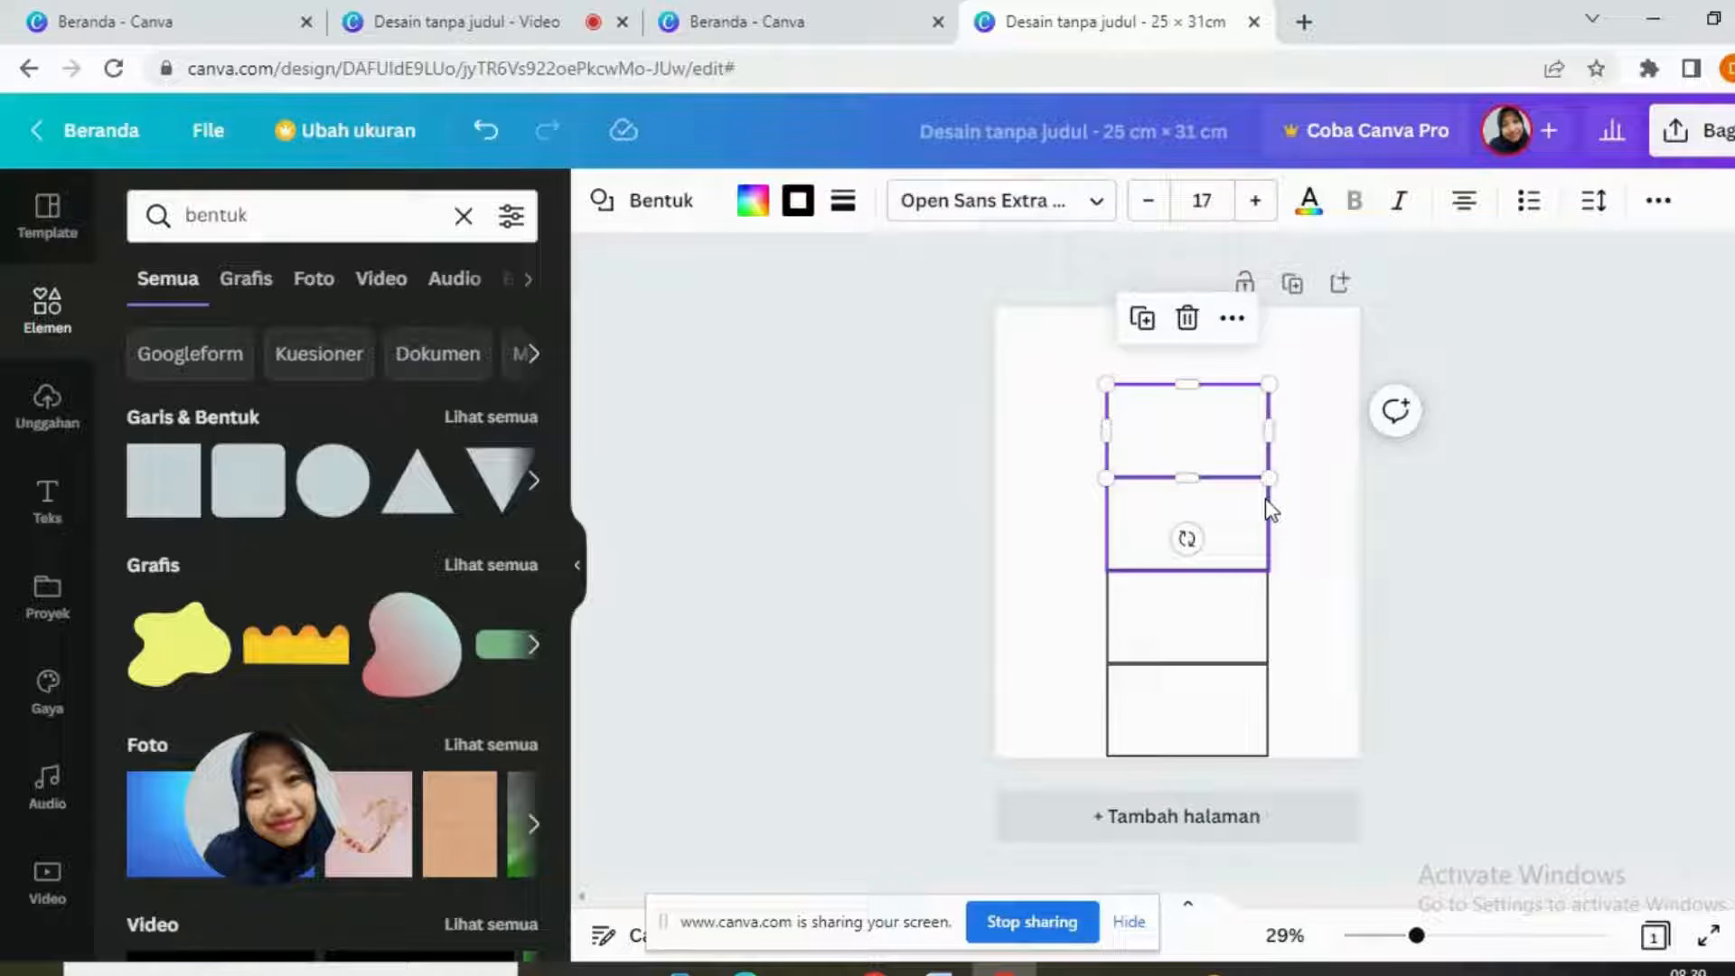
pyautogui.press('Up')
pyautogui.press('Up')
pyautogui.press('Up')
pyautogui.press('Up')
pyautogui.press('Up')
pyautogui.press('Up')
pyautogui.click(1203, 522)
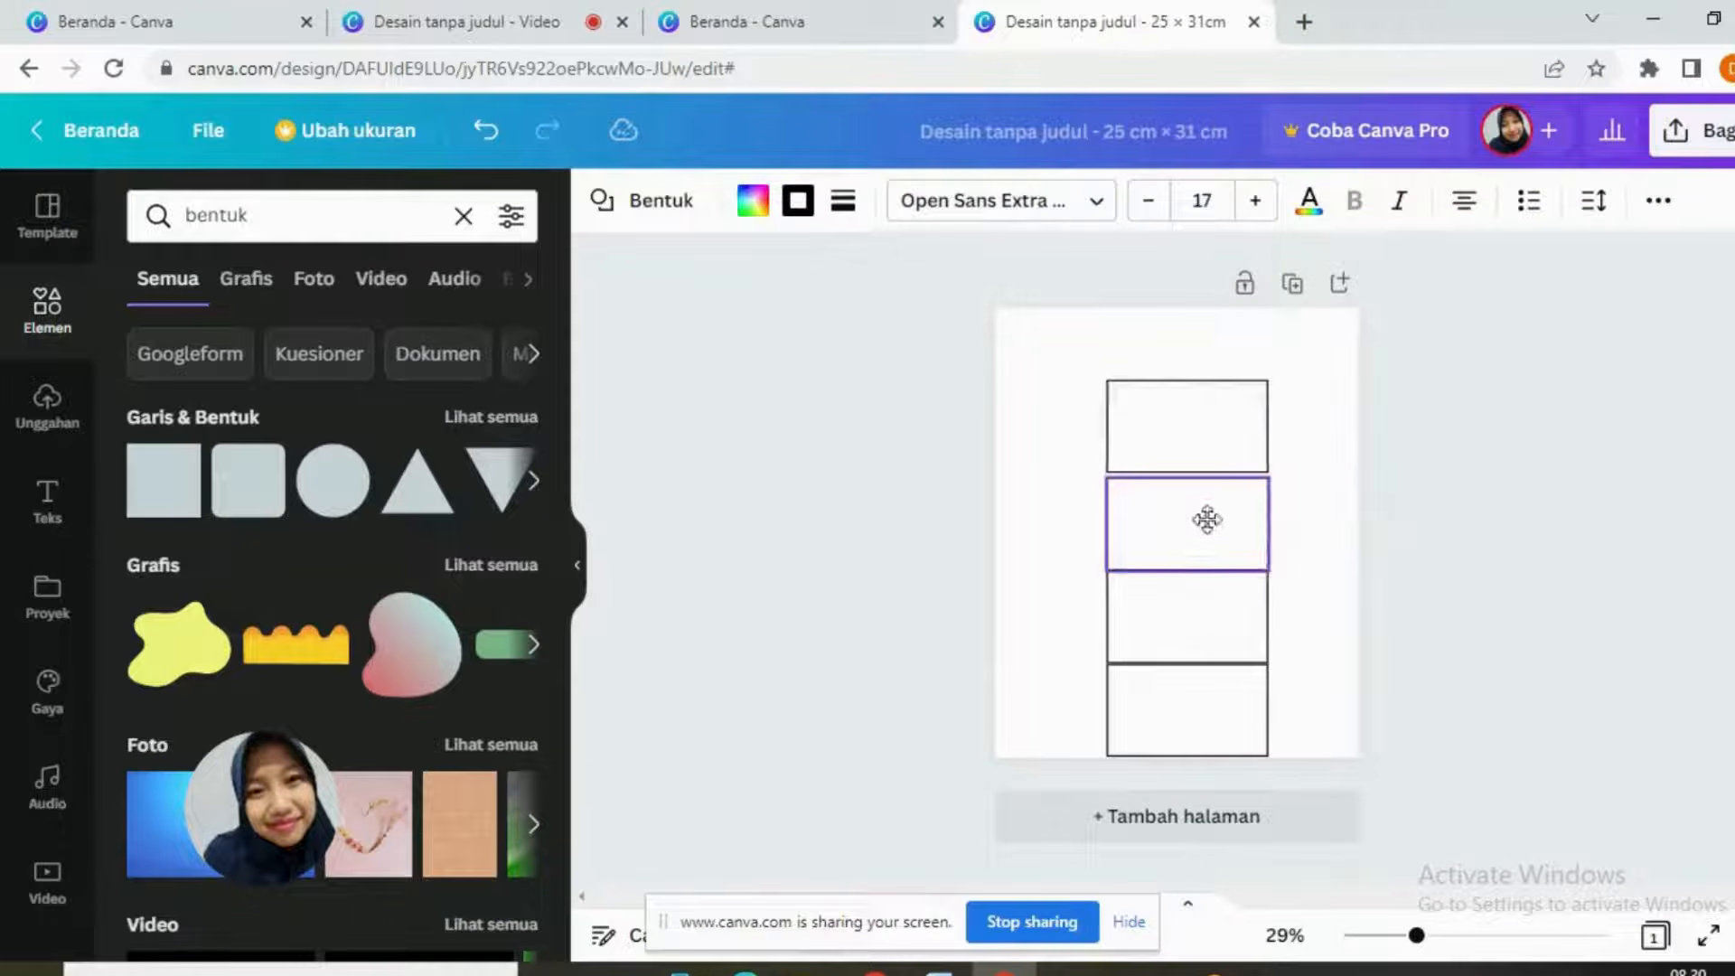
pyautogui.moveTo(1205, 512); pyautogui.dragTo(1205, 600)
pyautogui.click(1215, 678)
pyautogui.moveTo(1216, 677); pyautogui.dragTo(1212, 681)
pyautogui.click(1503, 465)
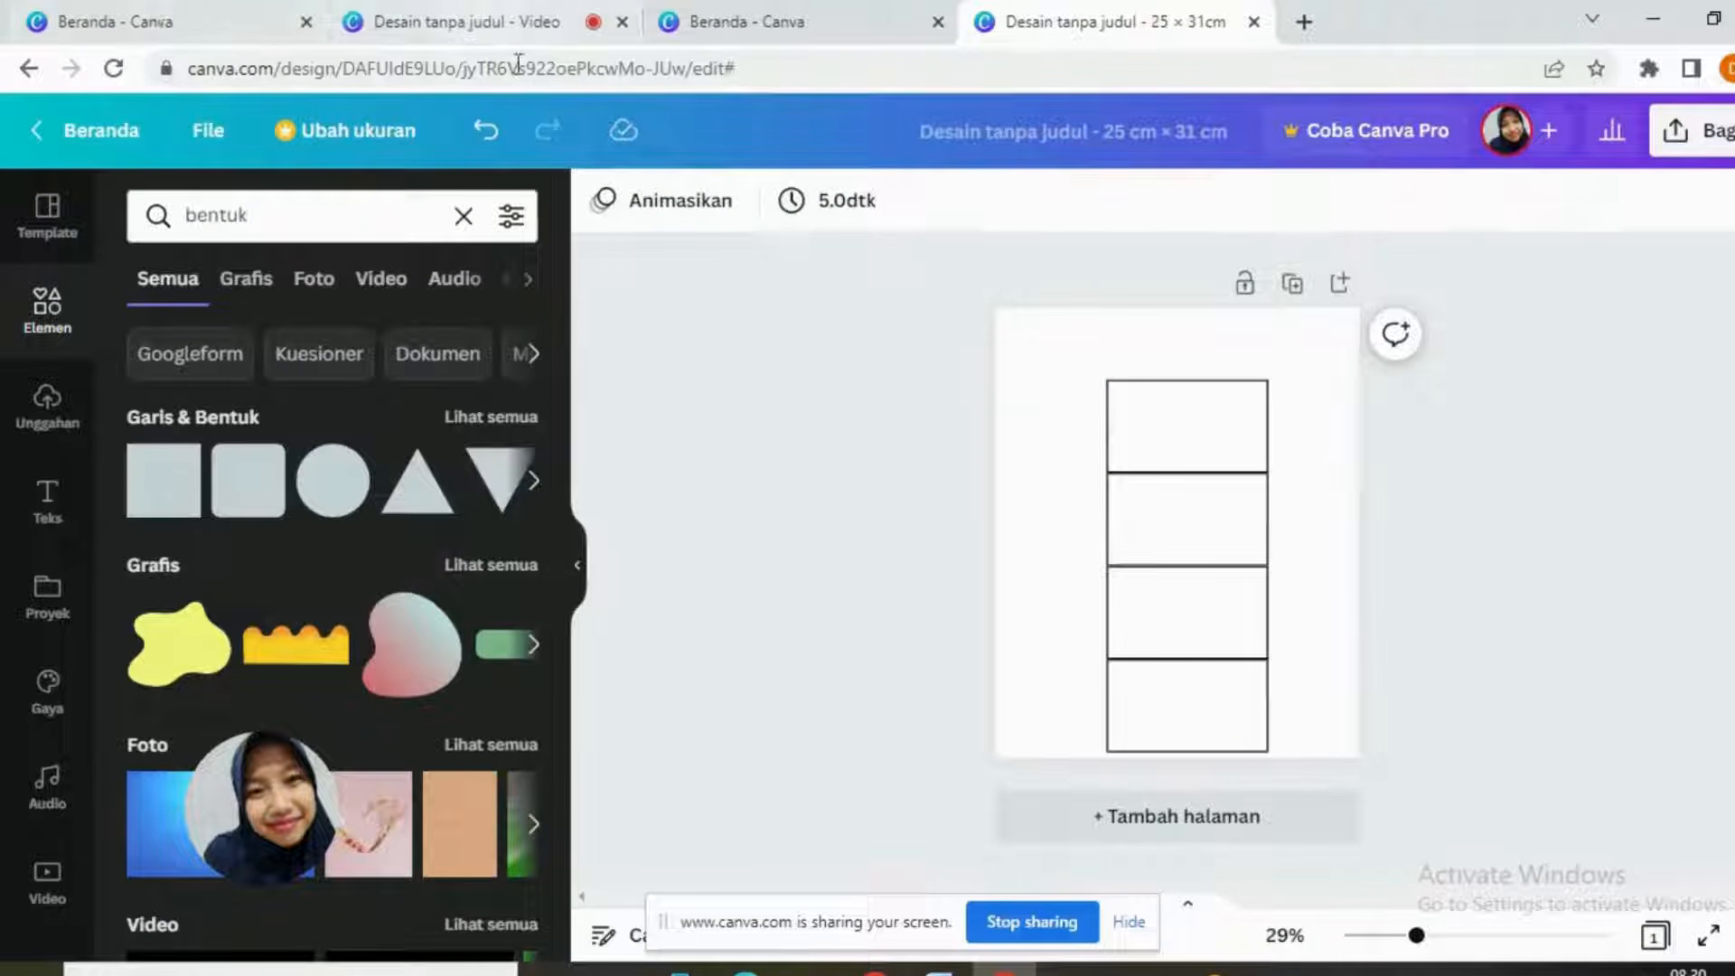
pyautogui.click(1224, 435)
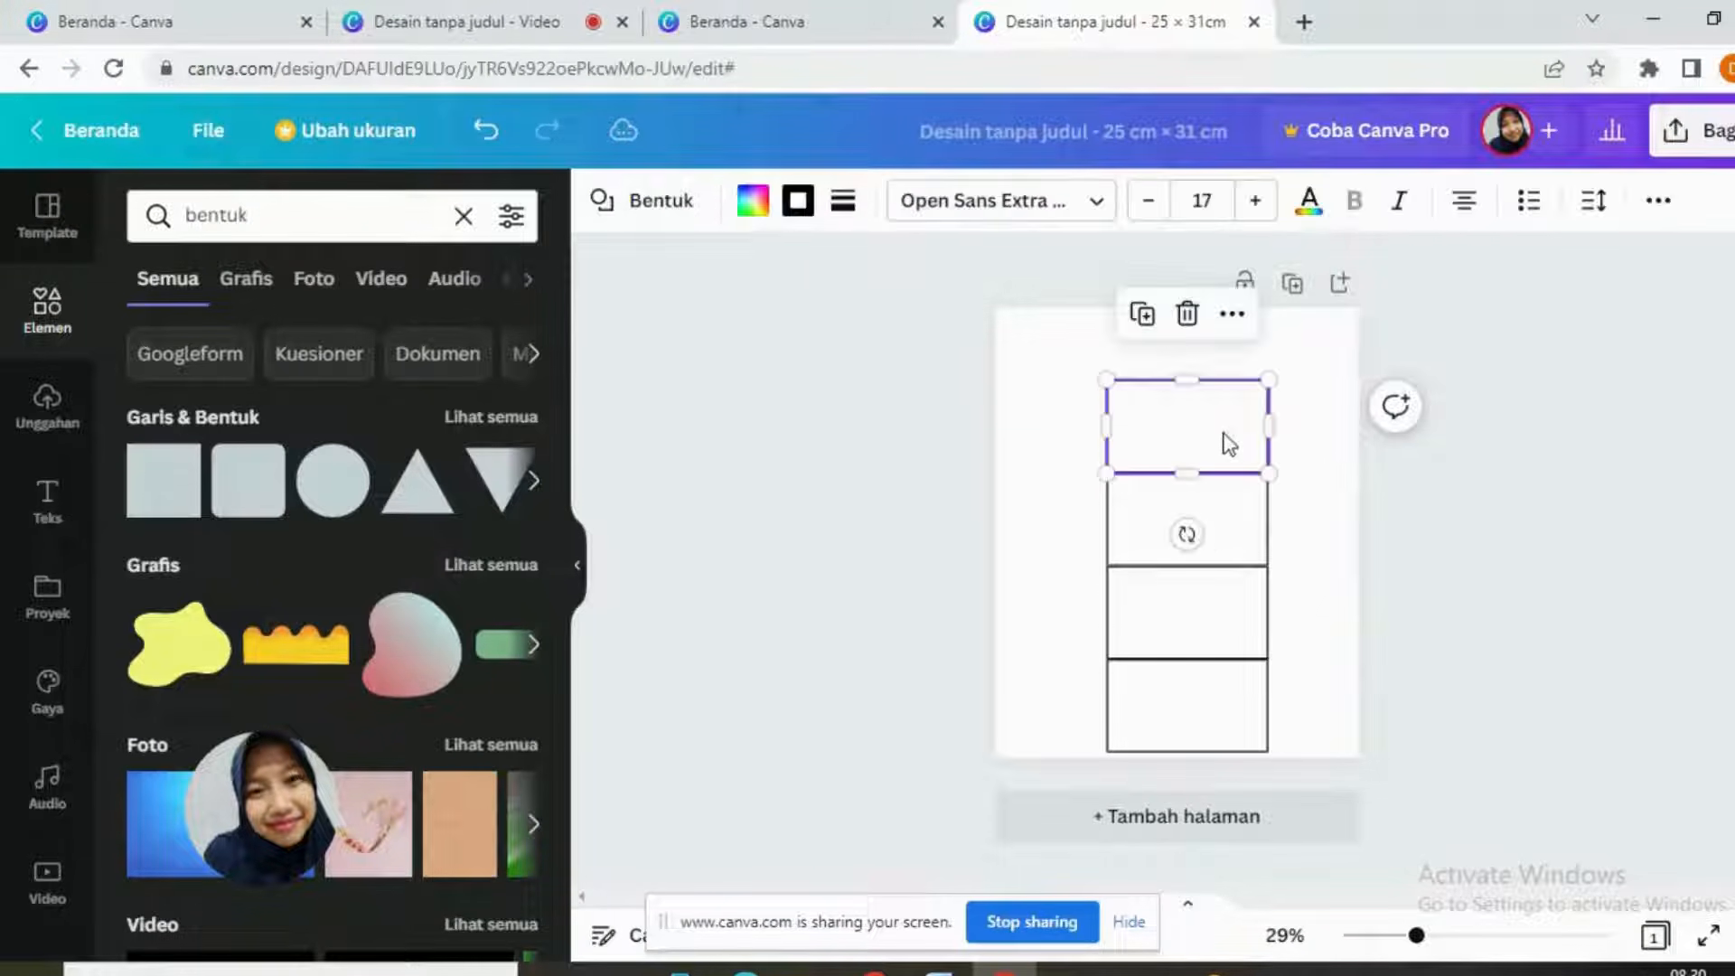
pyautogui.click(1677, 545)
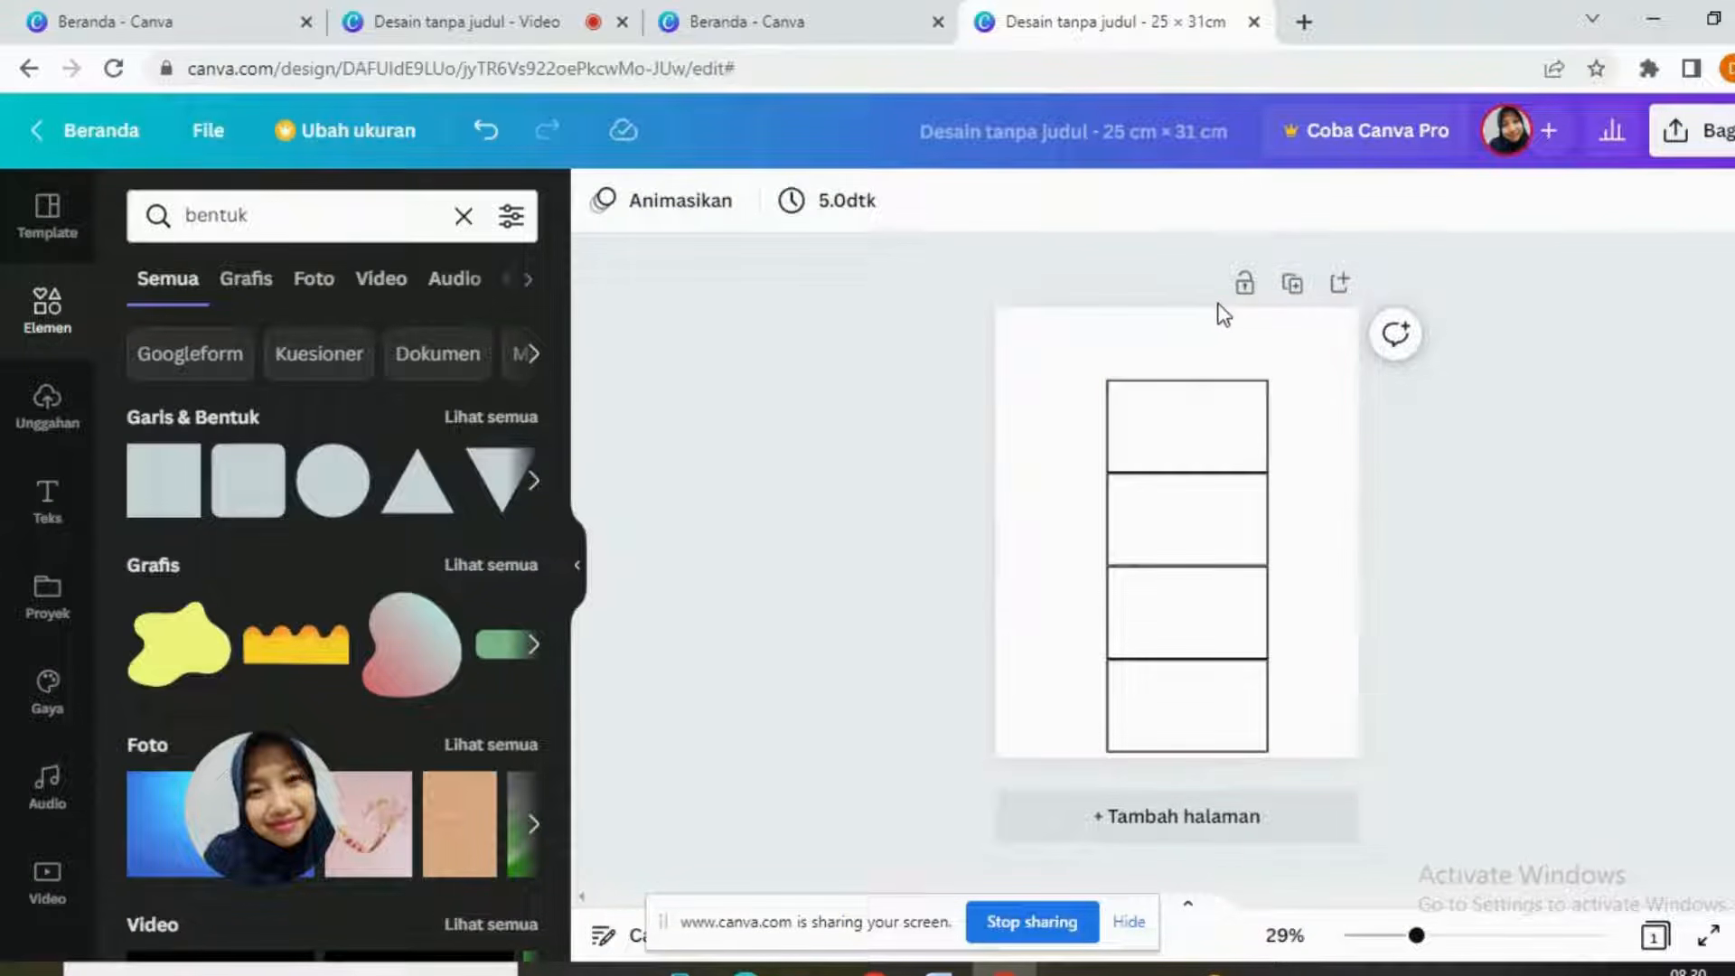
pyautogui.click(1154, 434)
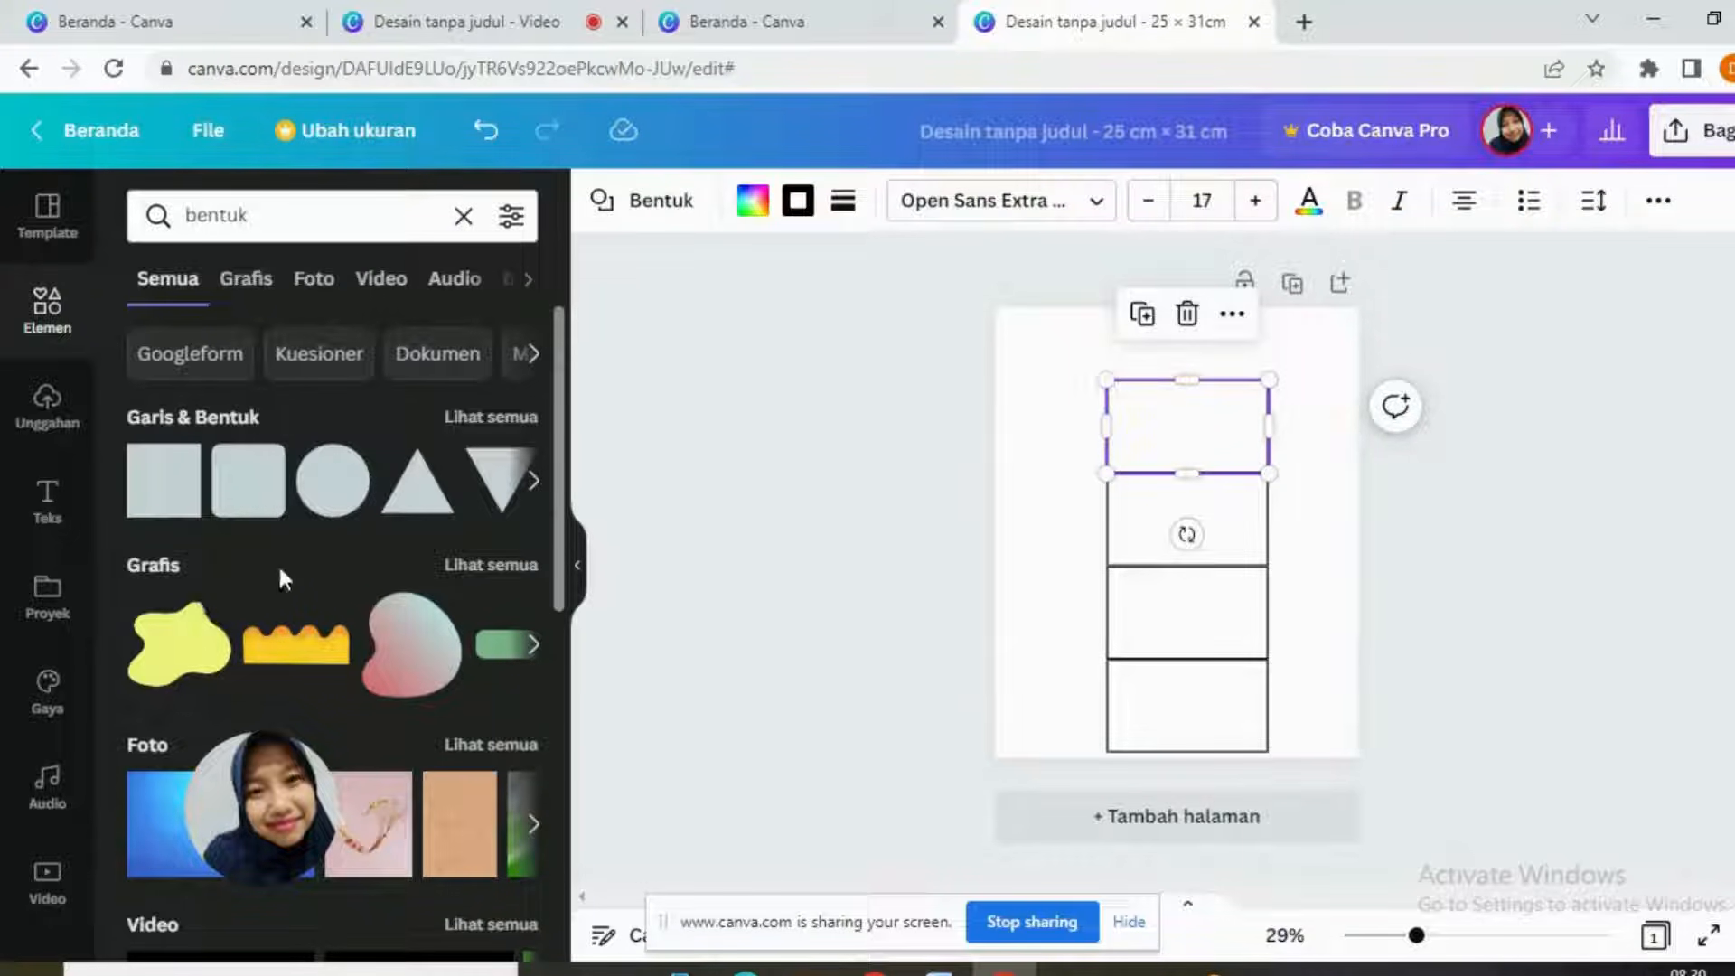
# Step: Add a rounded square, stretch it to the column's width, flatten it and place it over the top rectangle's upper edge
pyautogui.click(232, 496)
pyautogui.moveTo(1229, 539); pyautogui.dragTo(1268, 535)
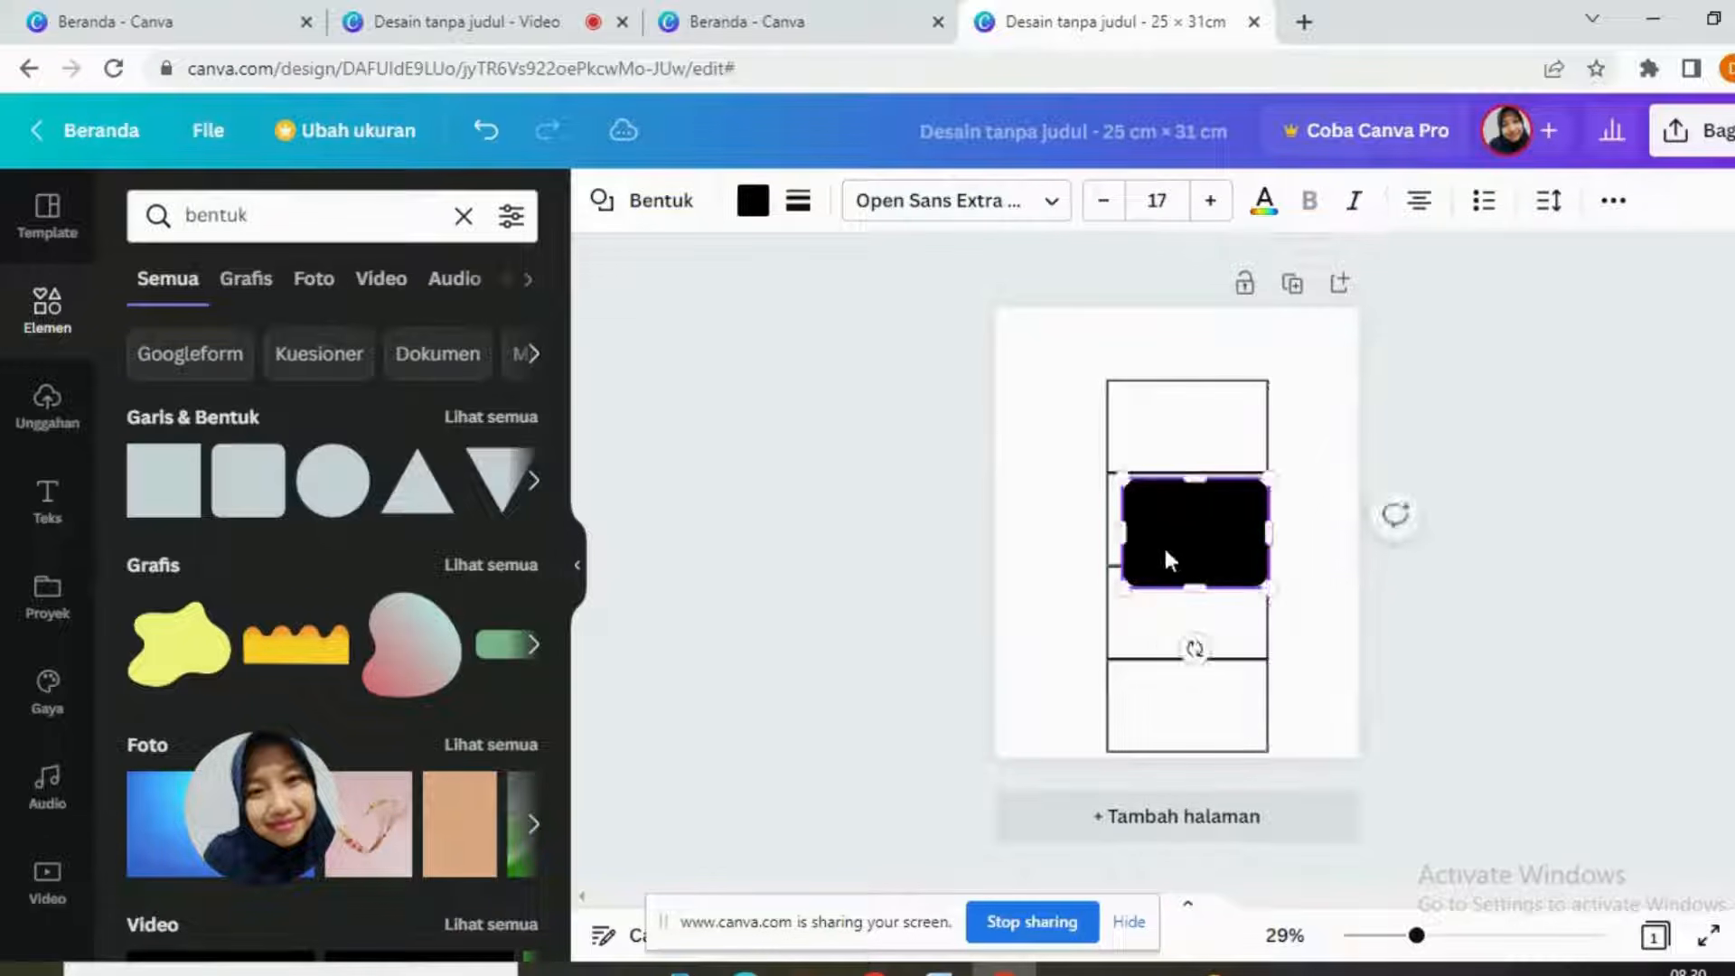
pyautogui.moveTo(1124, 534); pyautogui.dragTo(1108, 533)
pyautogui.moveTo(1189, 579); pyautogui.dragTo(1211, 380)
pyautogui.click(1281, 567)
pyautogui.click(1340, 513)
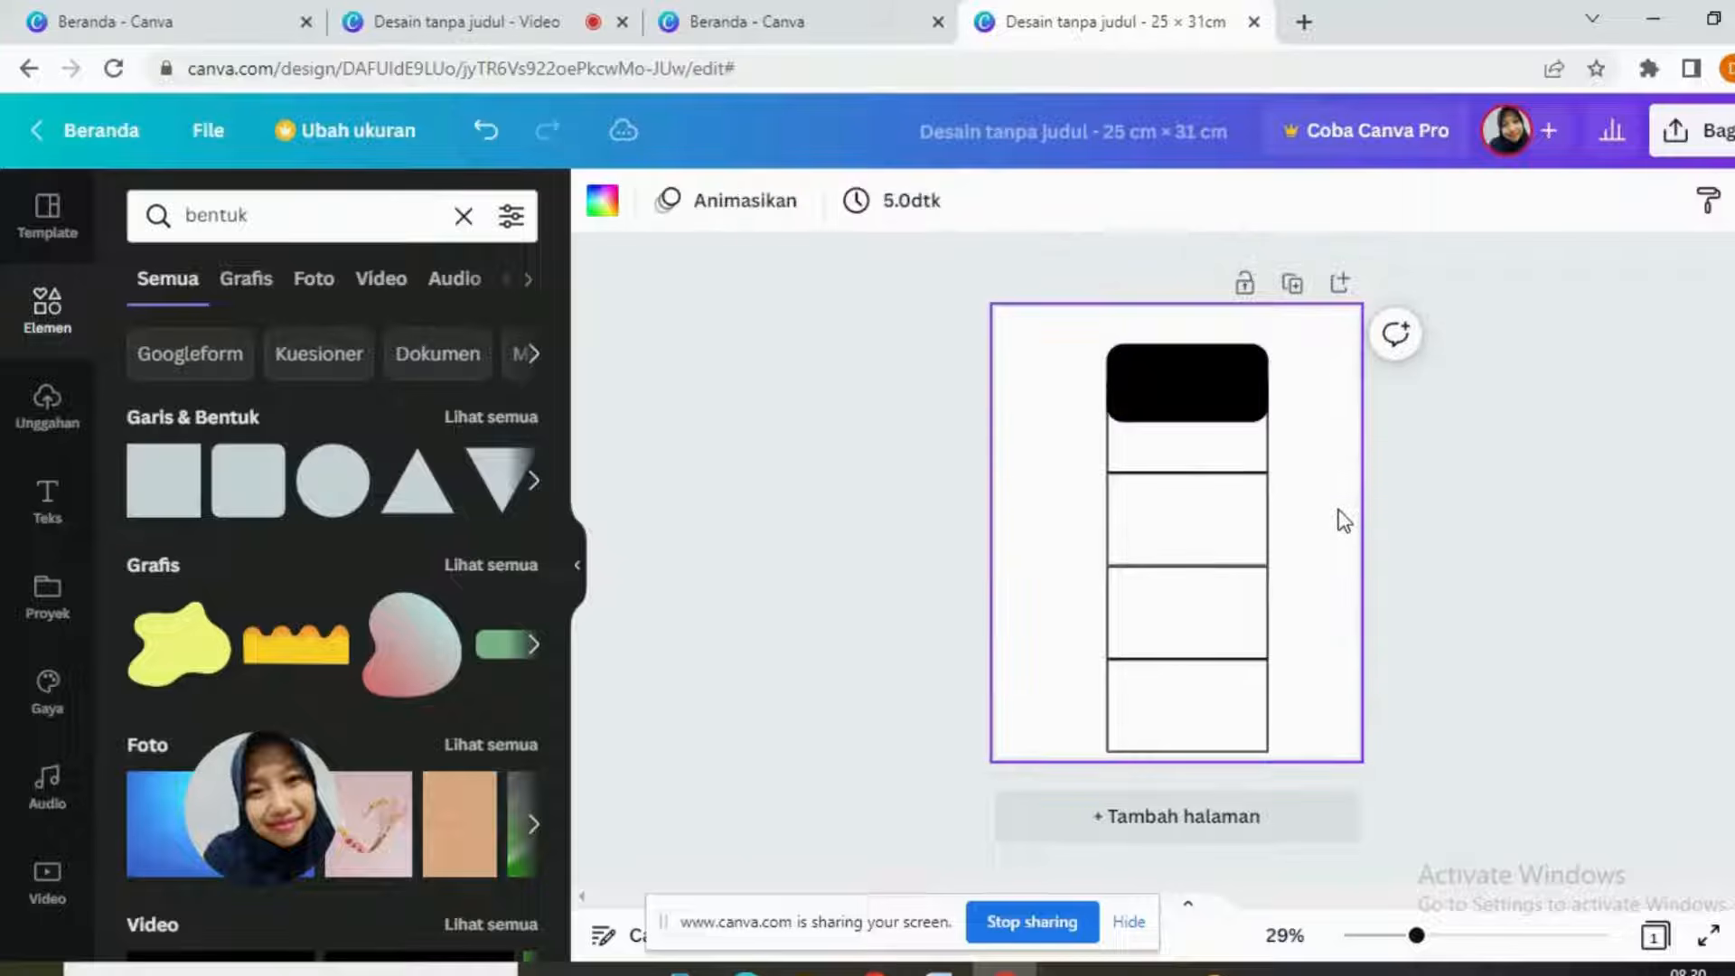
# Step: Fill the rounded rectangle with white and give it a solid border line
pyautogui.click(1217, 411)
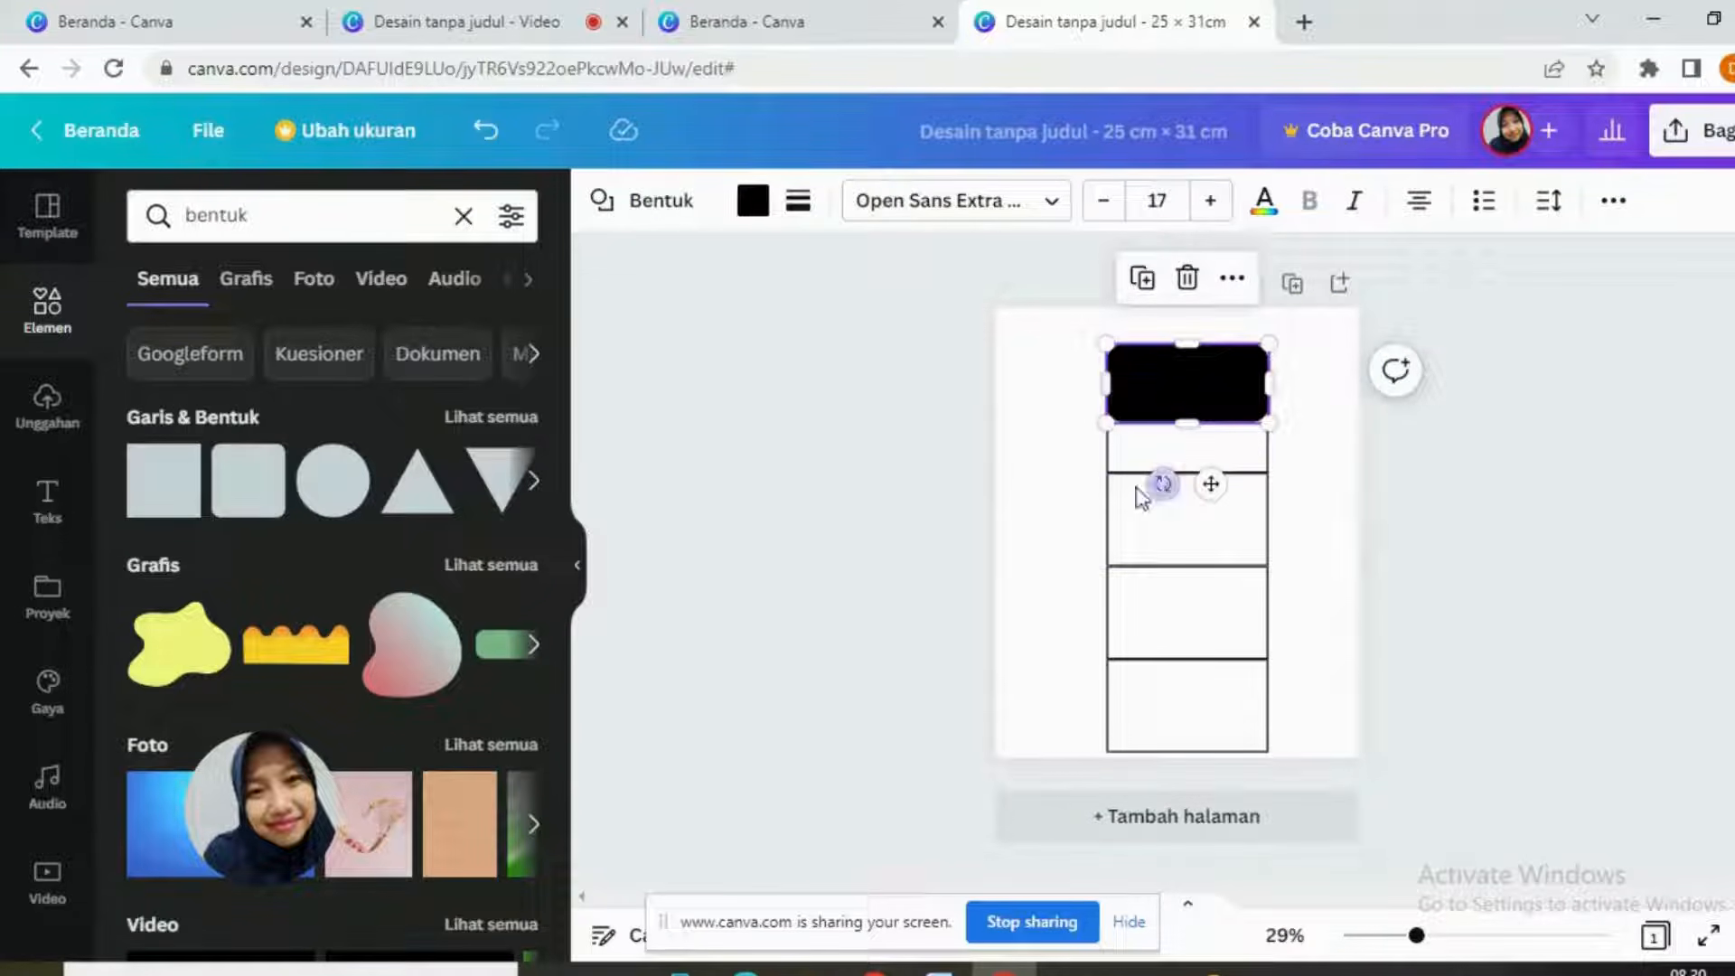
pyautogui.click(765, 217)
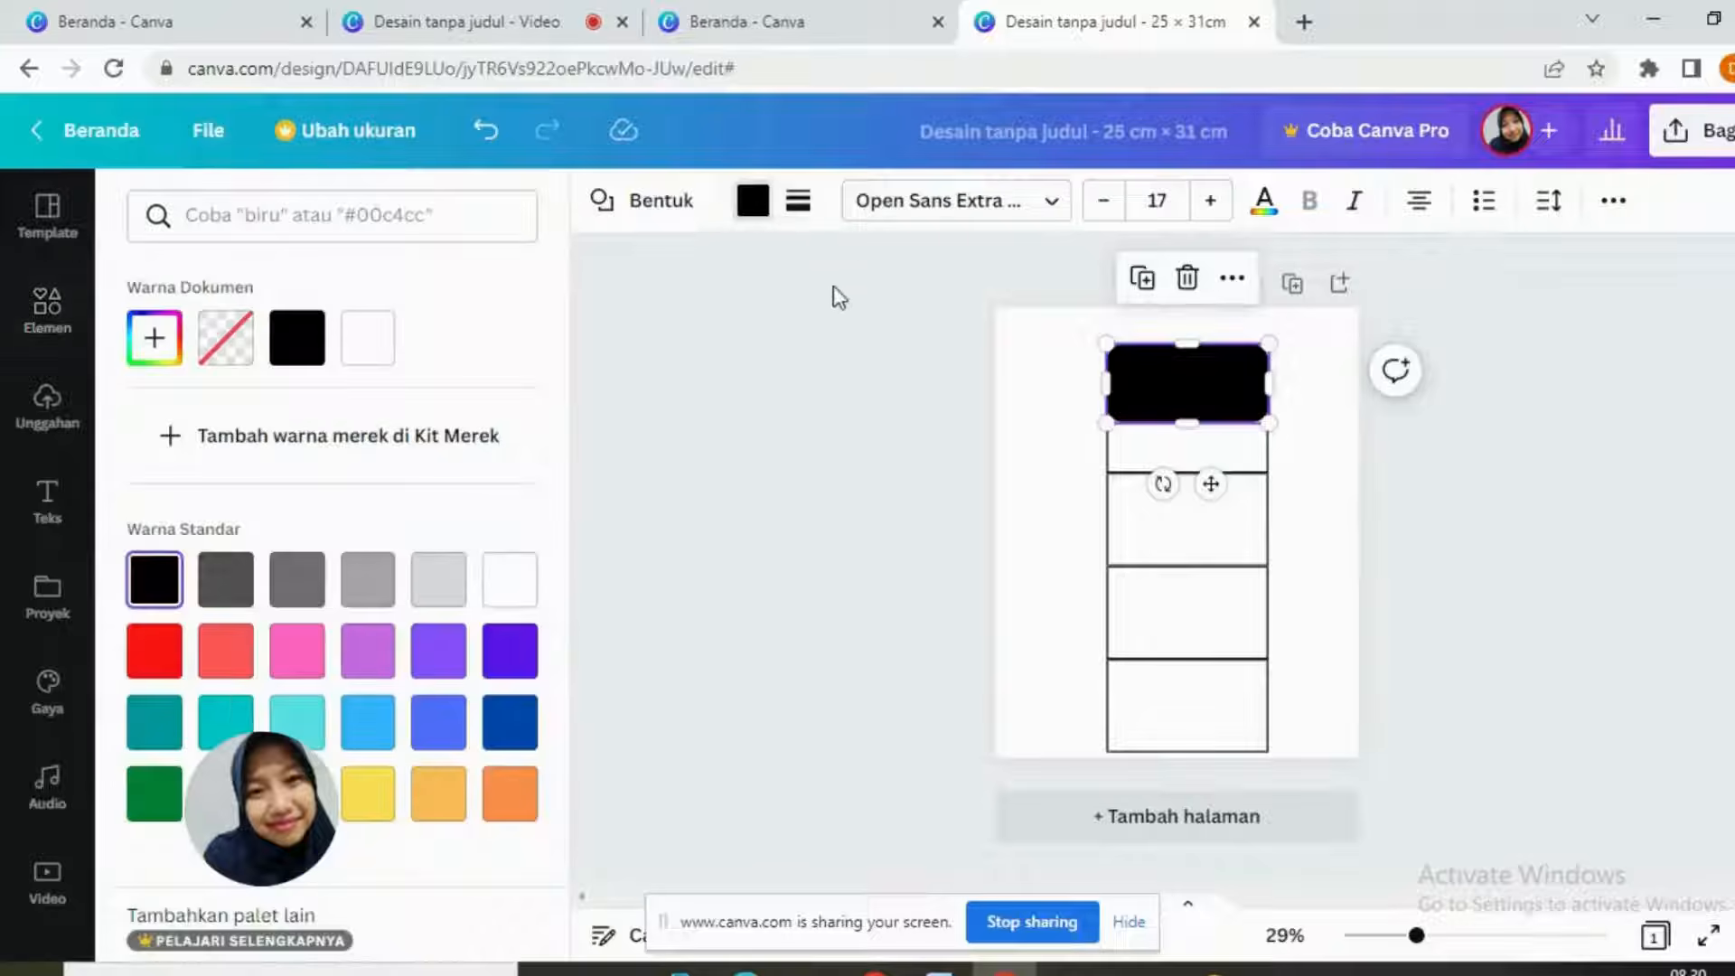
pyautogui.click(508, 577)
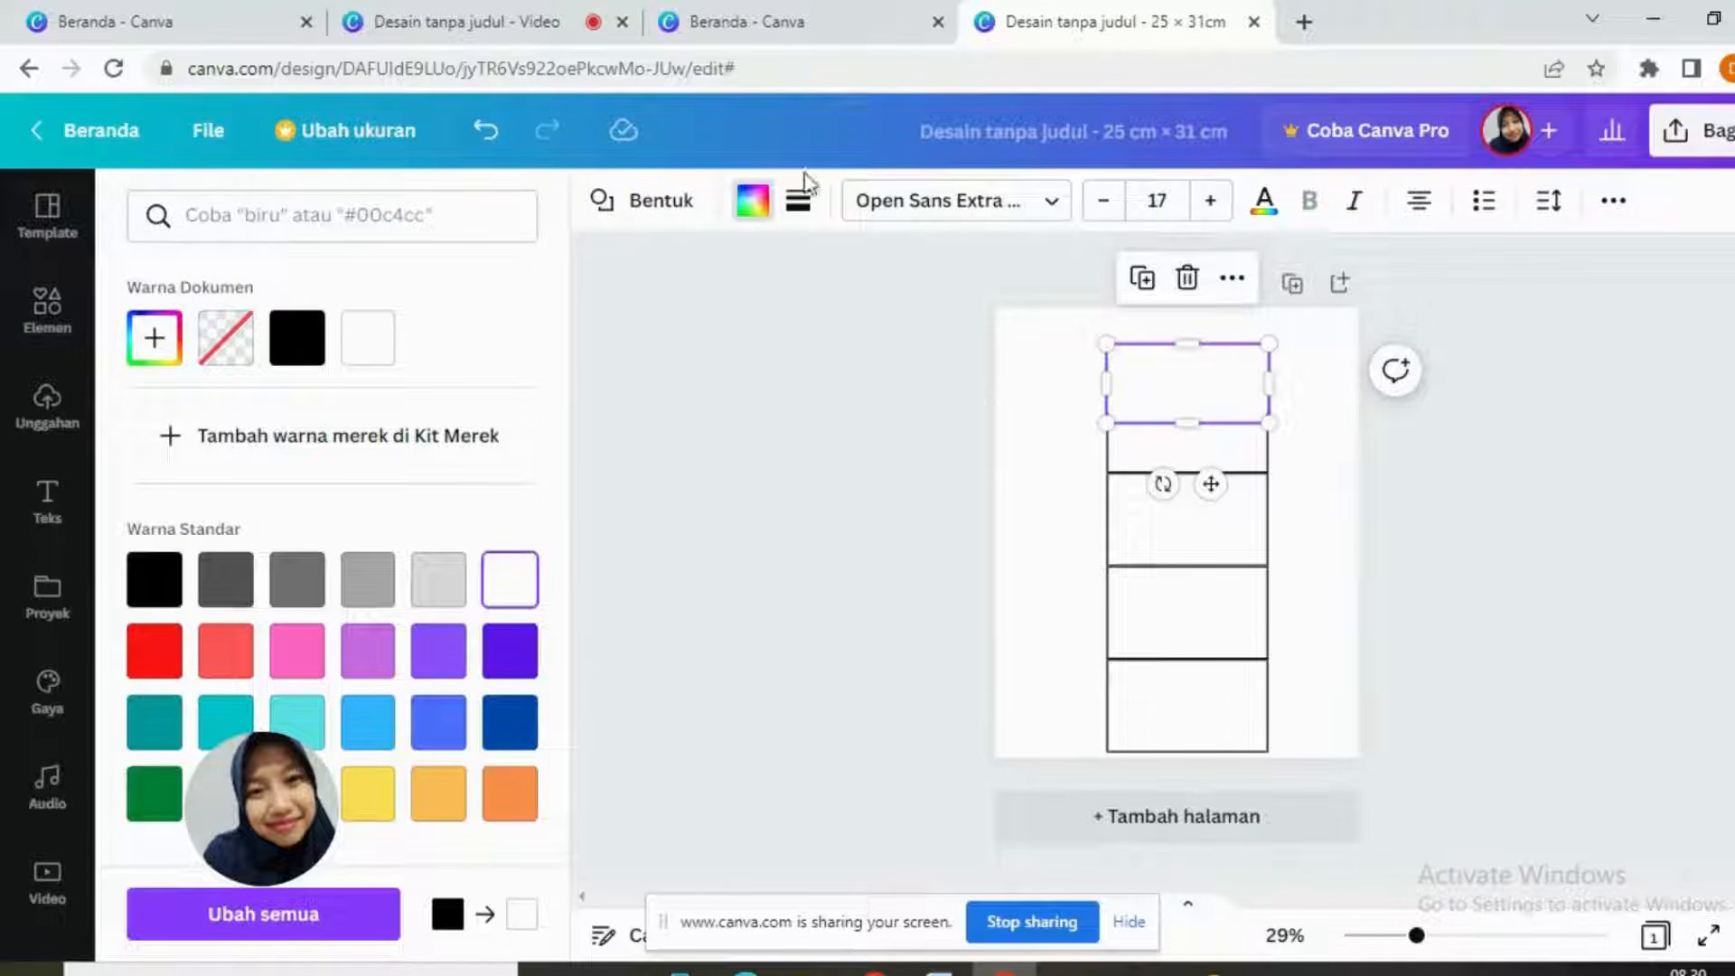
pyautogui.click(798, 204)
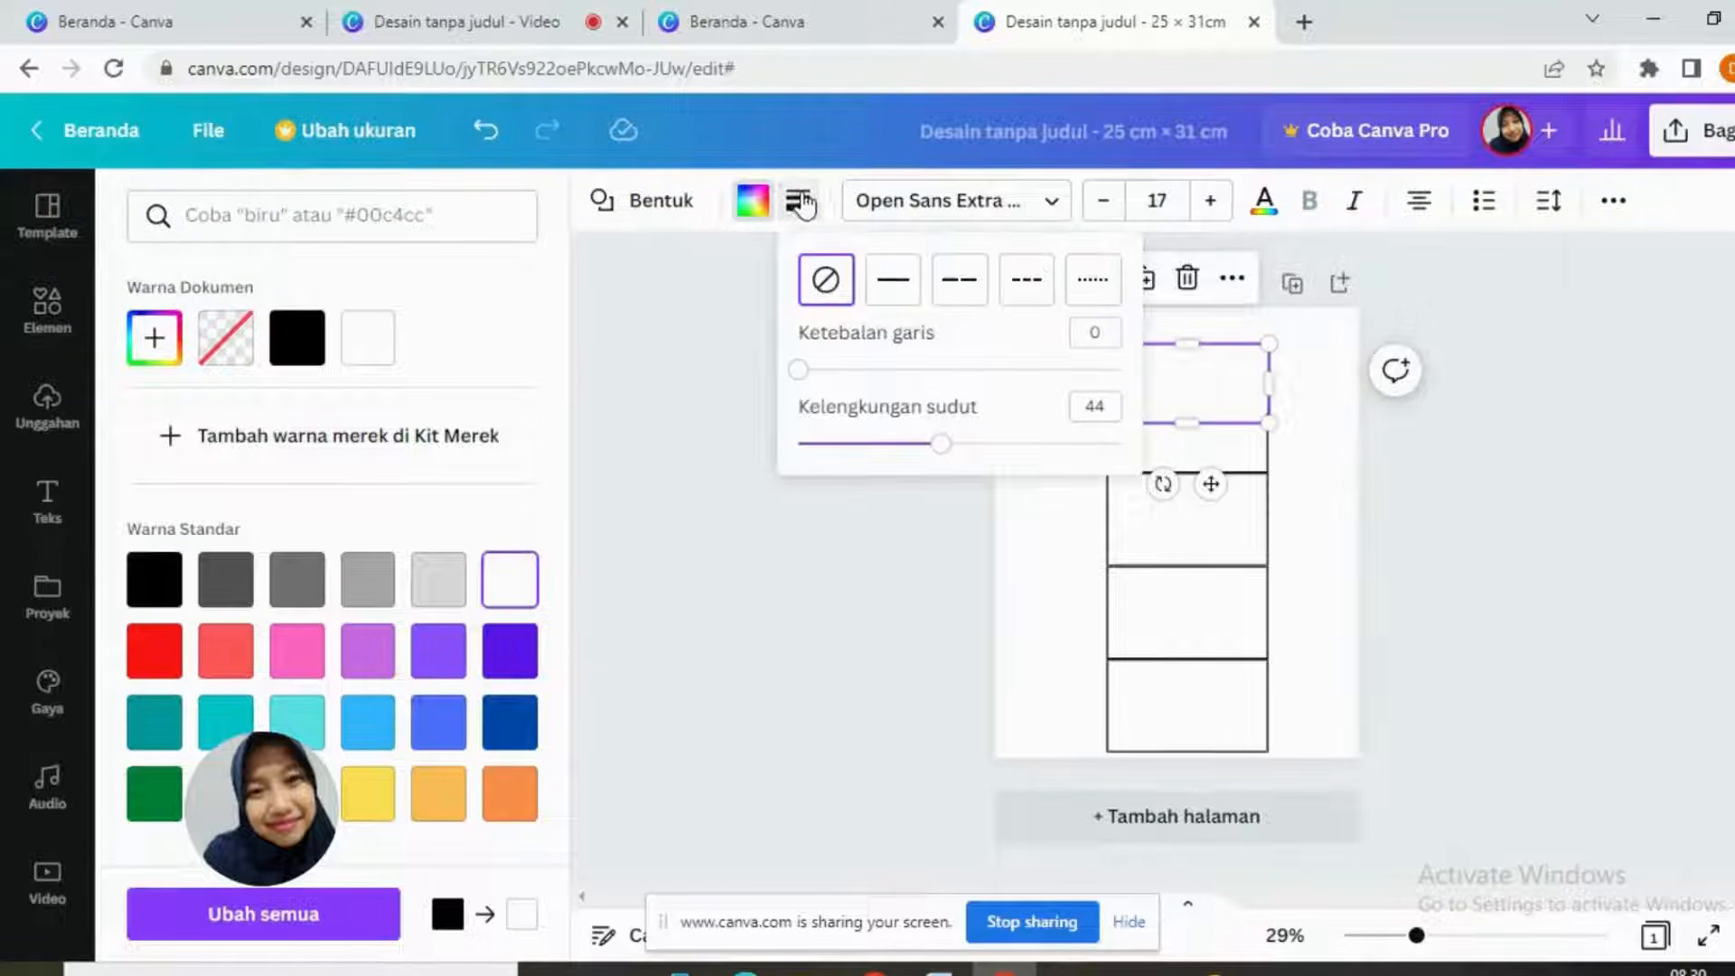
pyautogui.click(886, 286)
pyautogui.click(1347, 411)
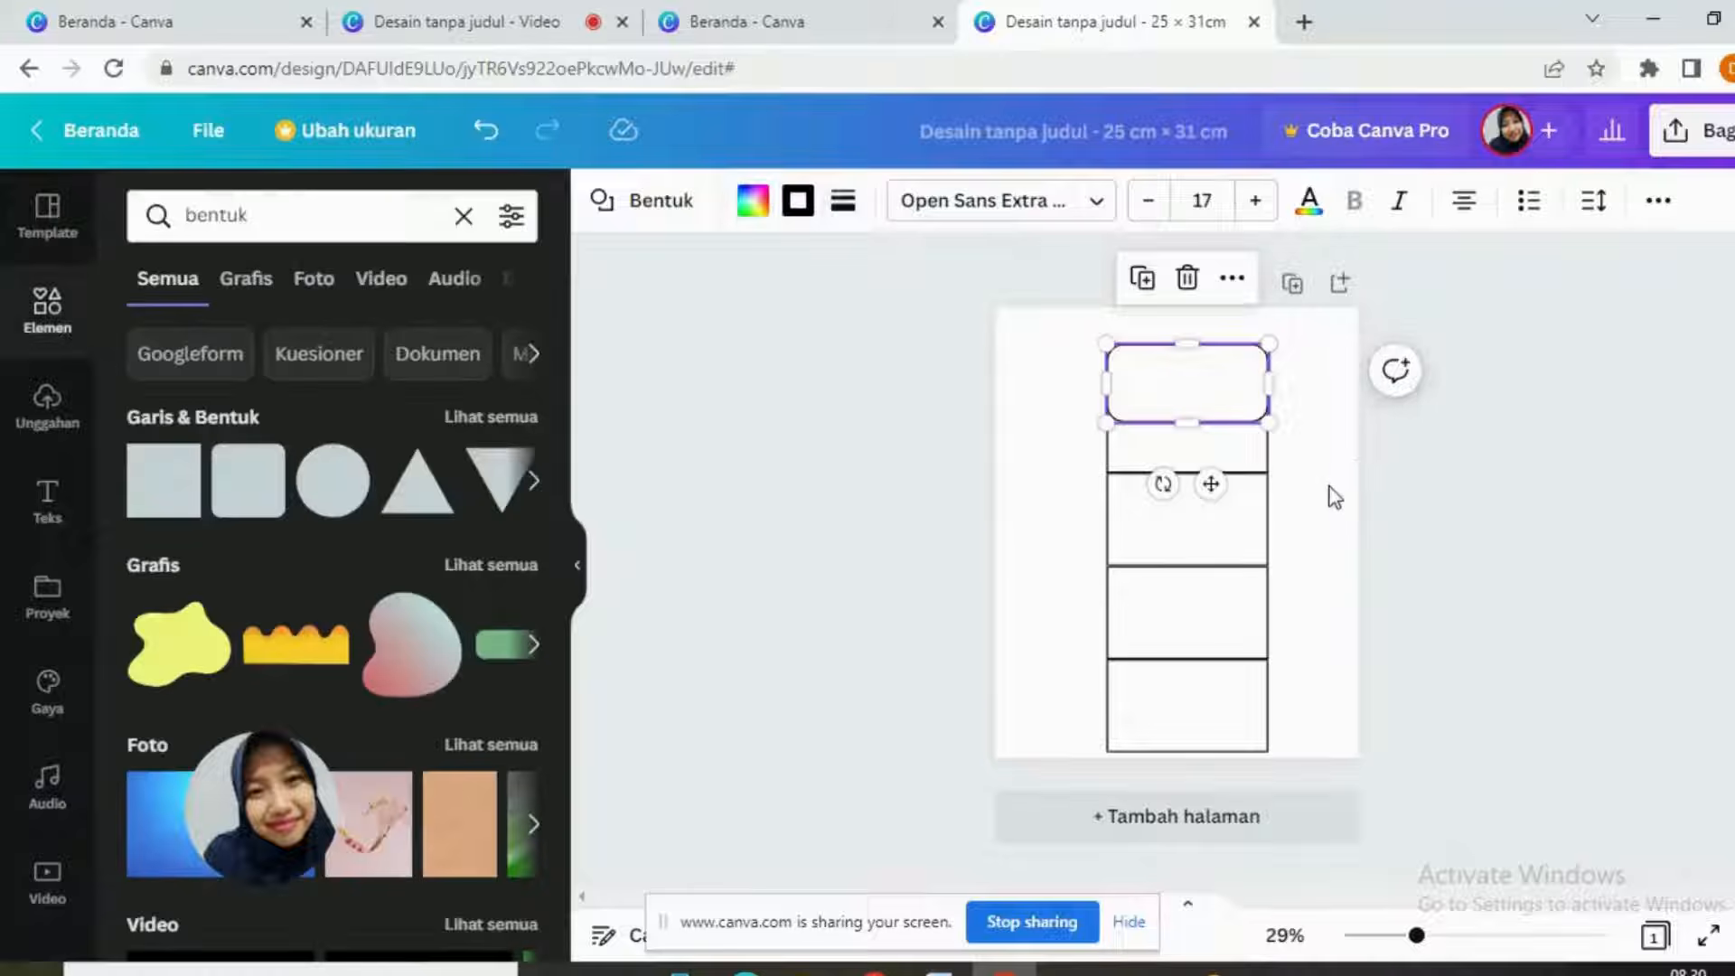
# Step: Send the rounded rectangle one layer backward, behind the top rectangle, and shift it slightly up
pyautogui.click(1174, 627)
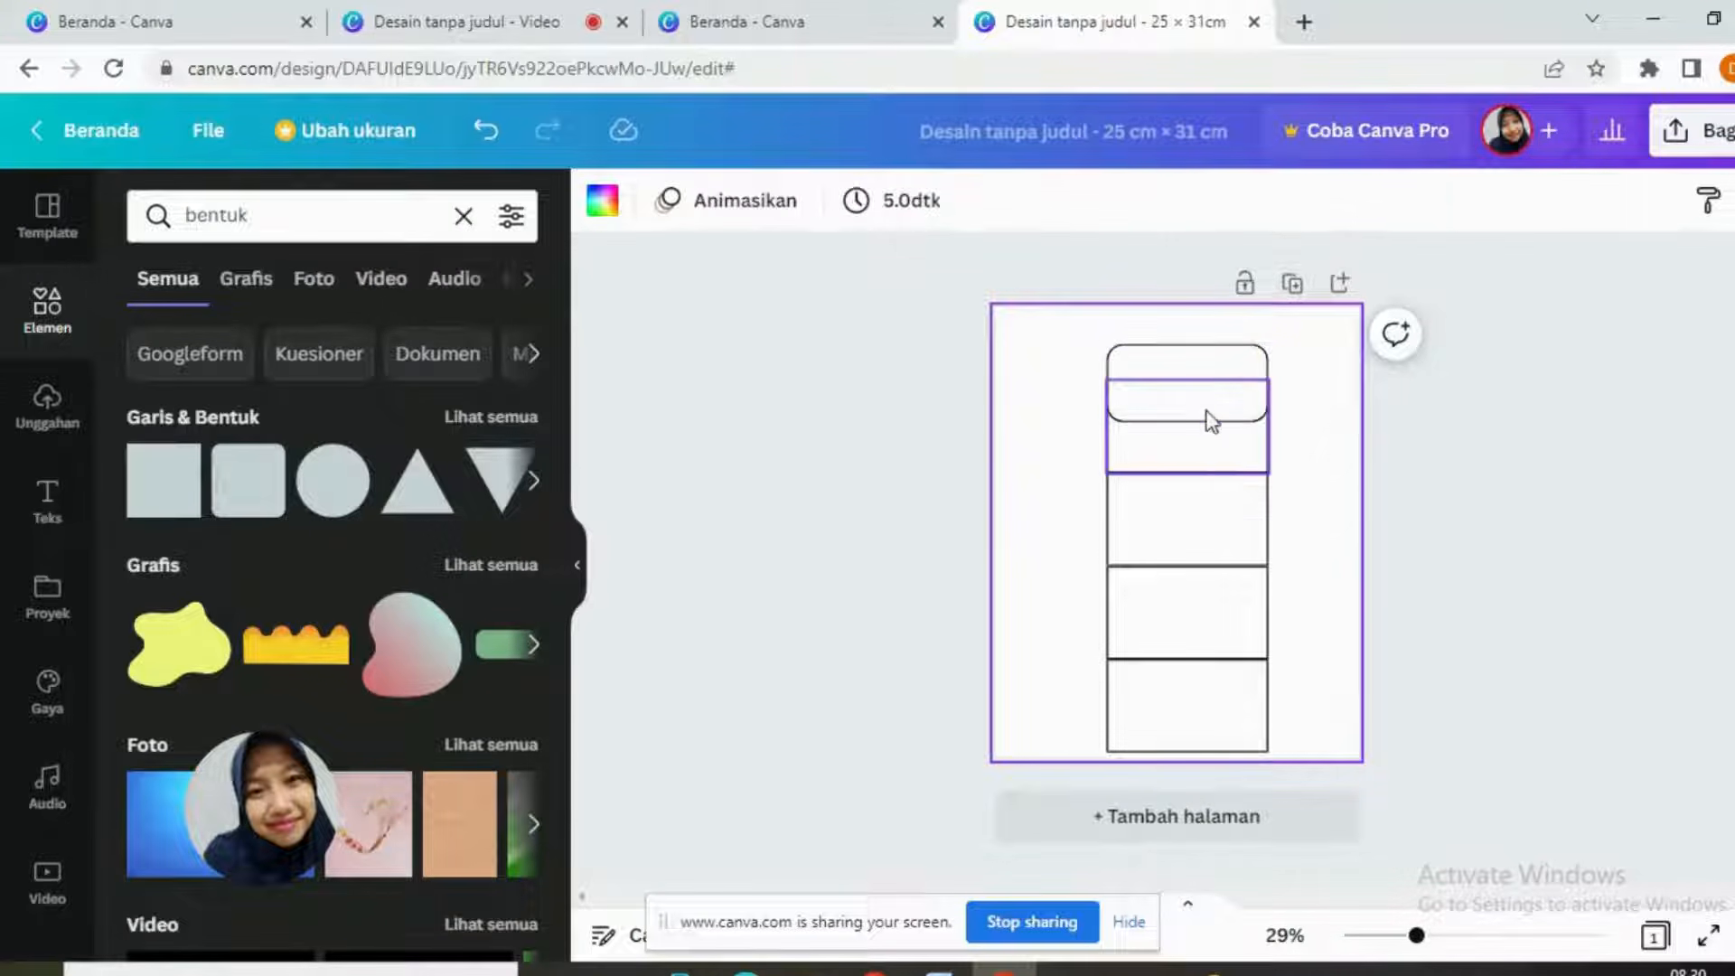
pyautogui.click(1174, 406)
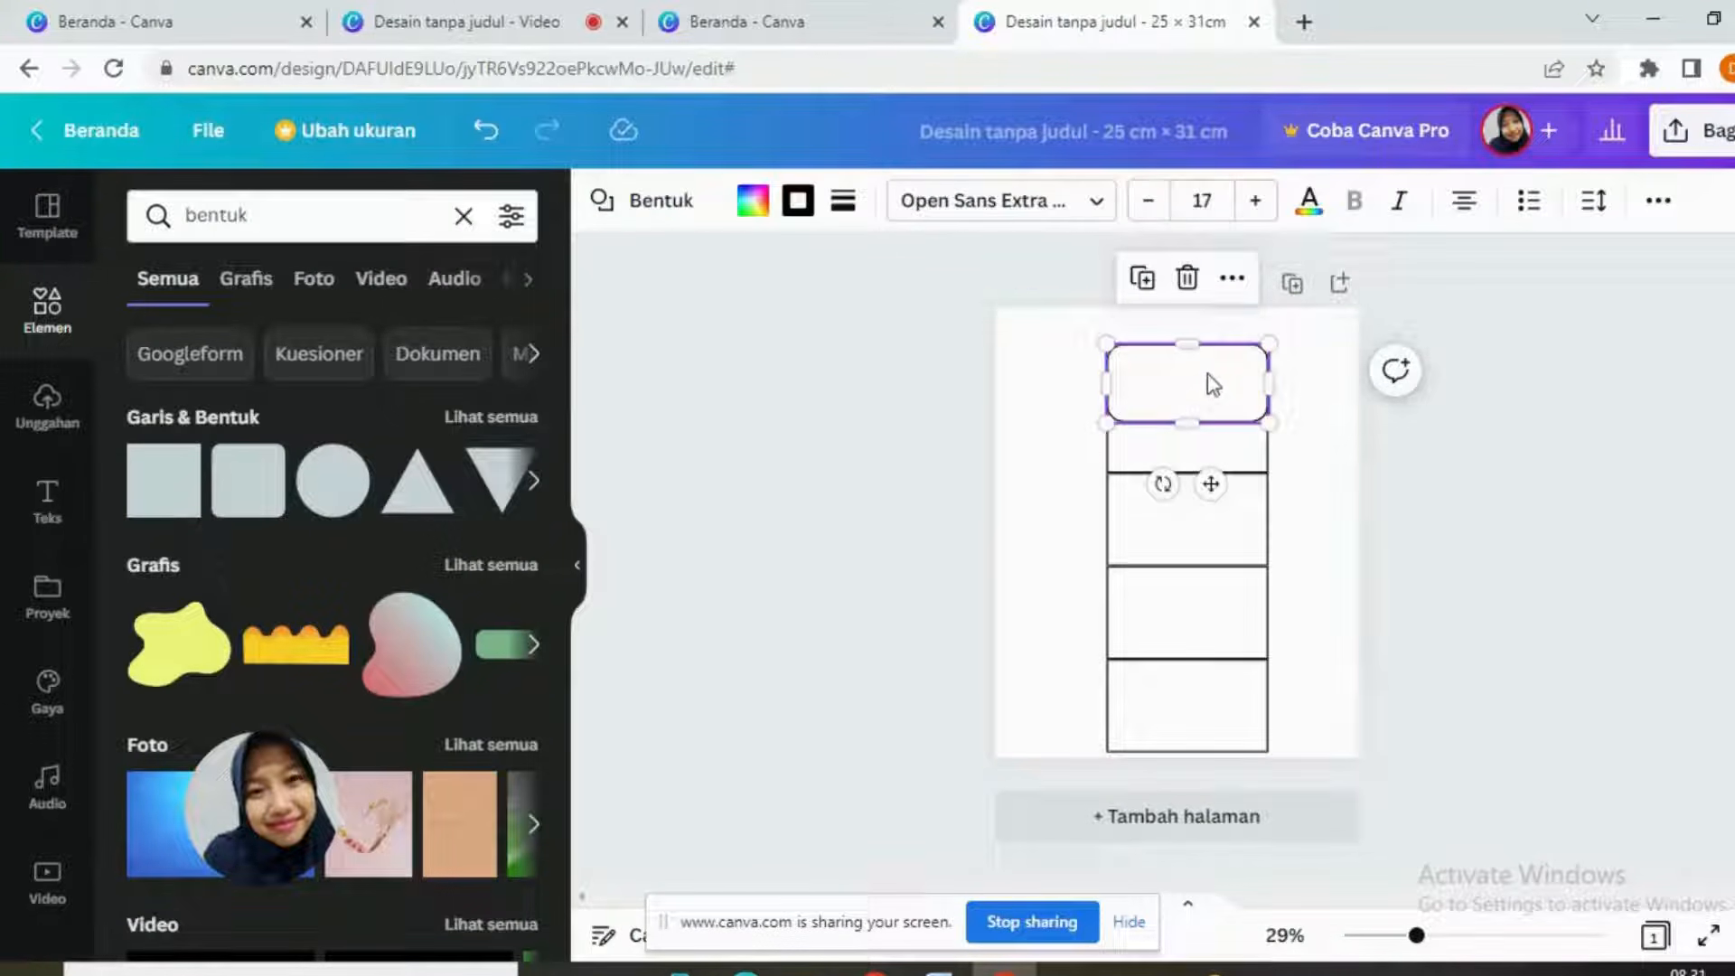
pyautogui.click(1231, 280)
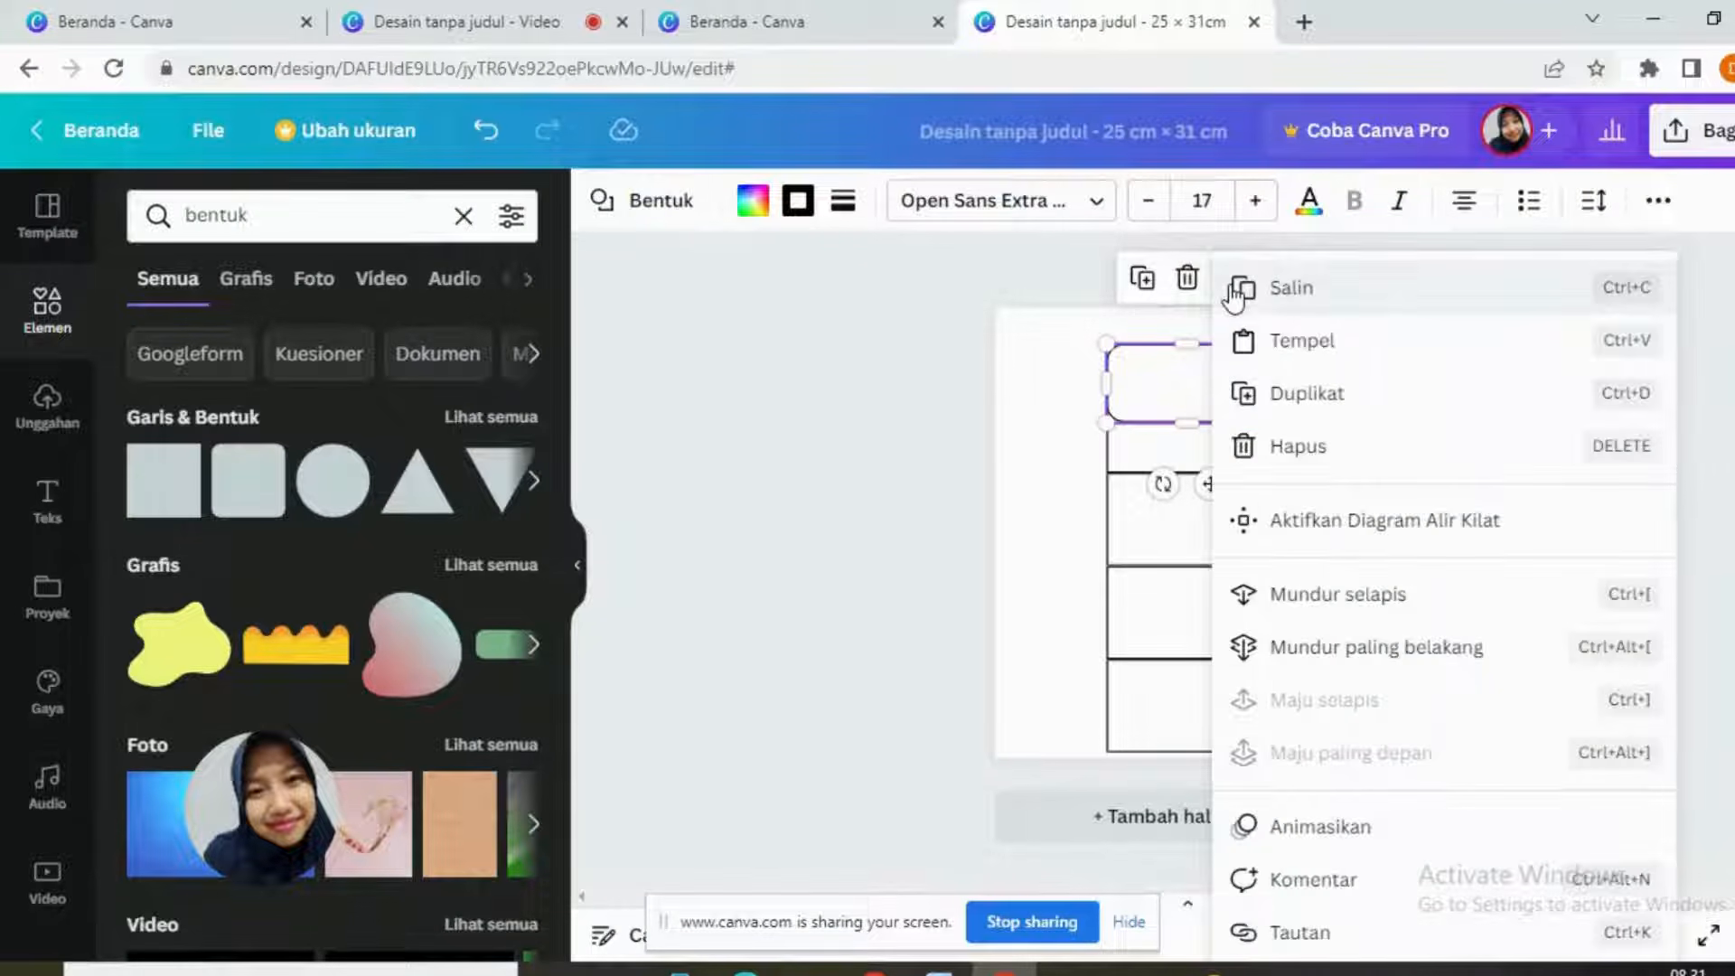
pyautogui.click(1353, 608)
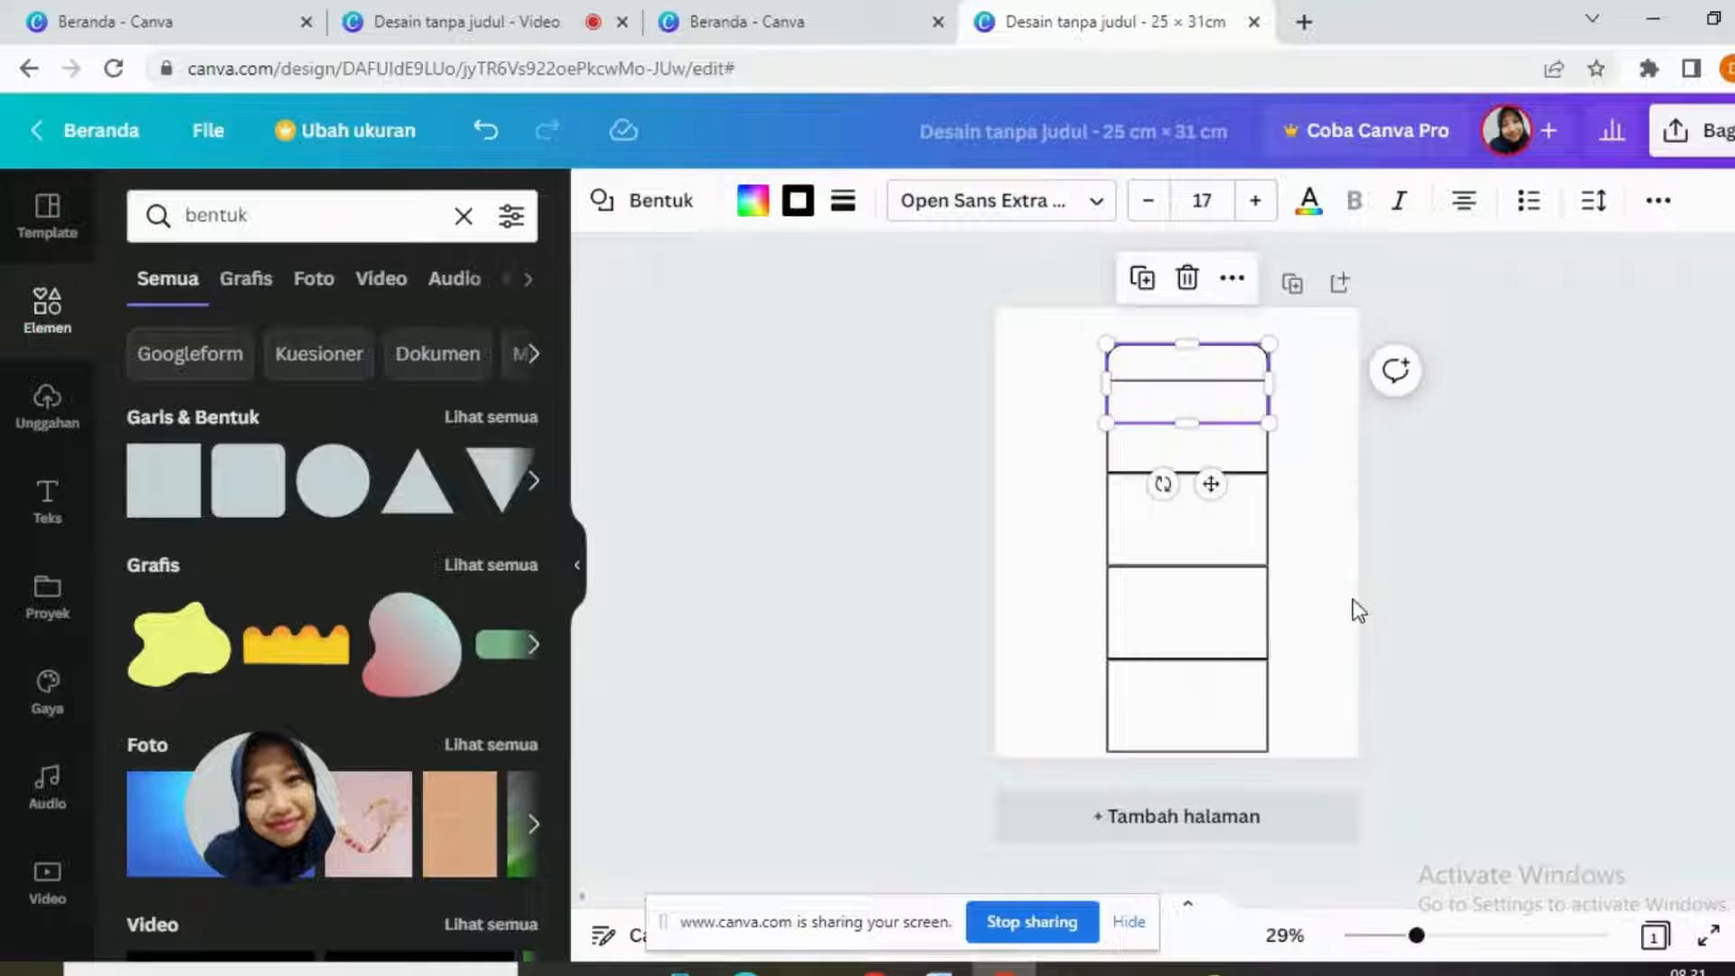
pyautogui.click(1336, 503)
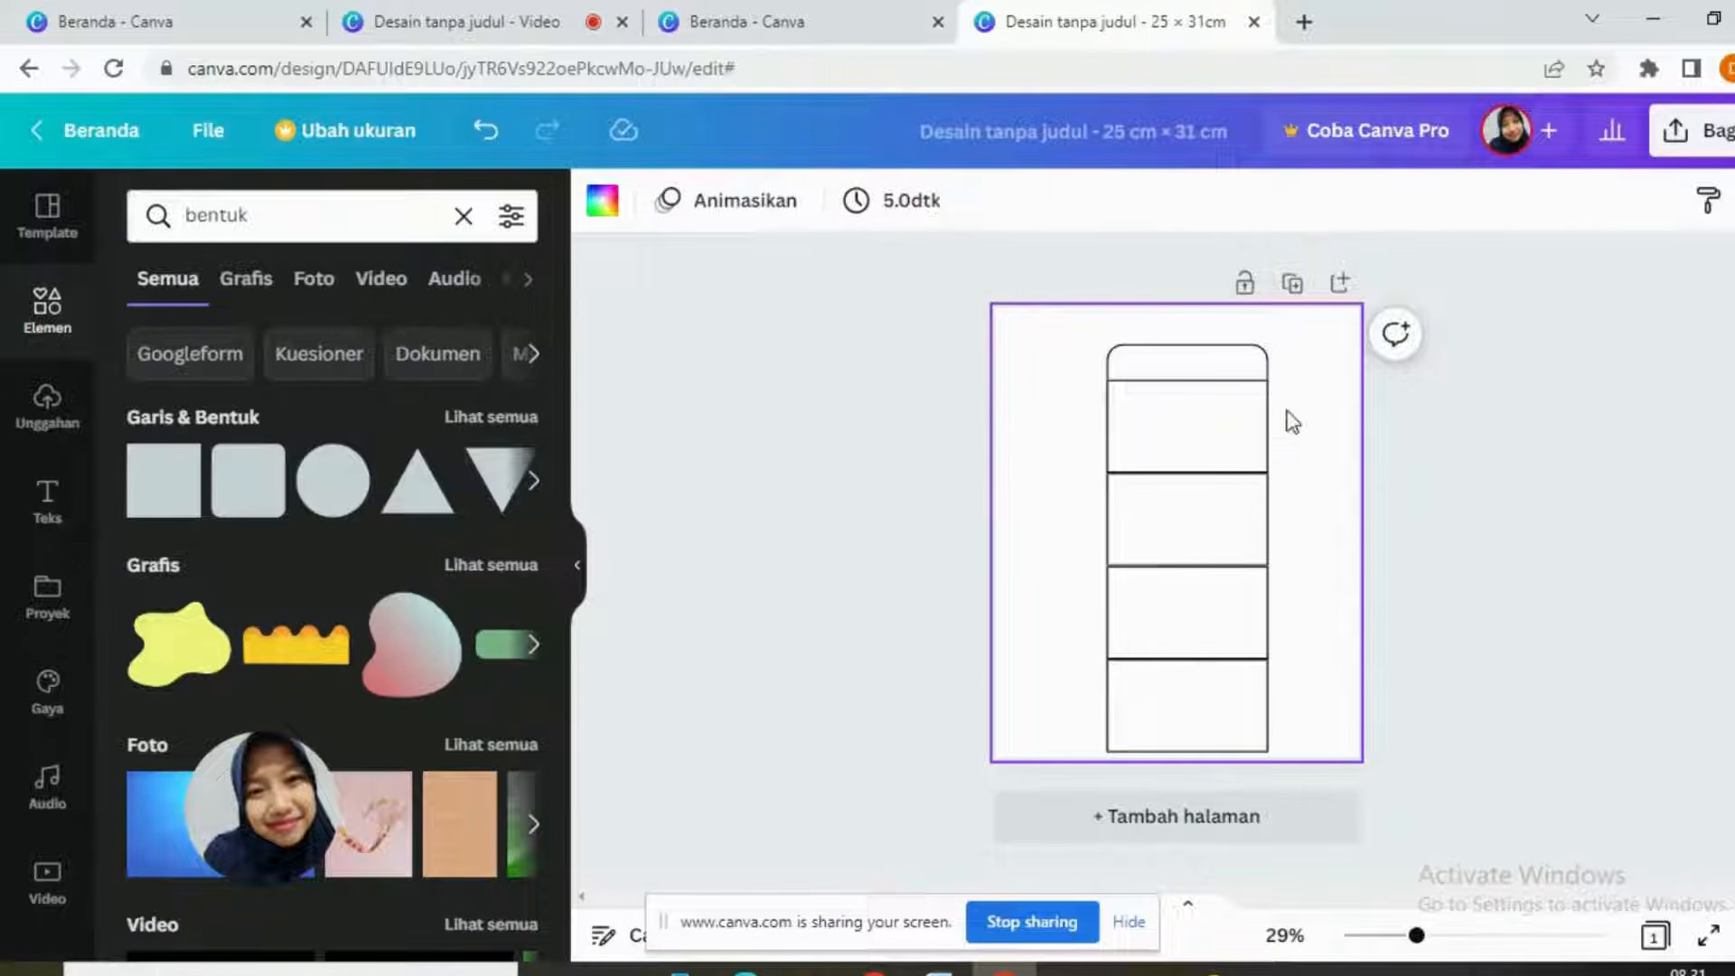
pyautogui.click(1221, 366)
pyautogui.click(1511, 420)
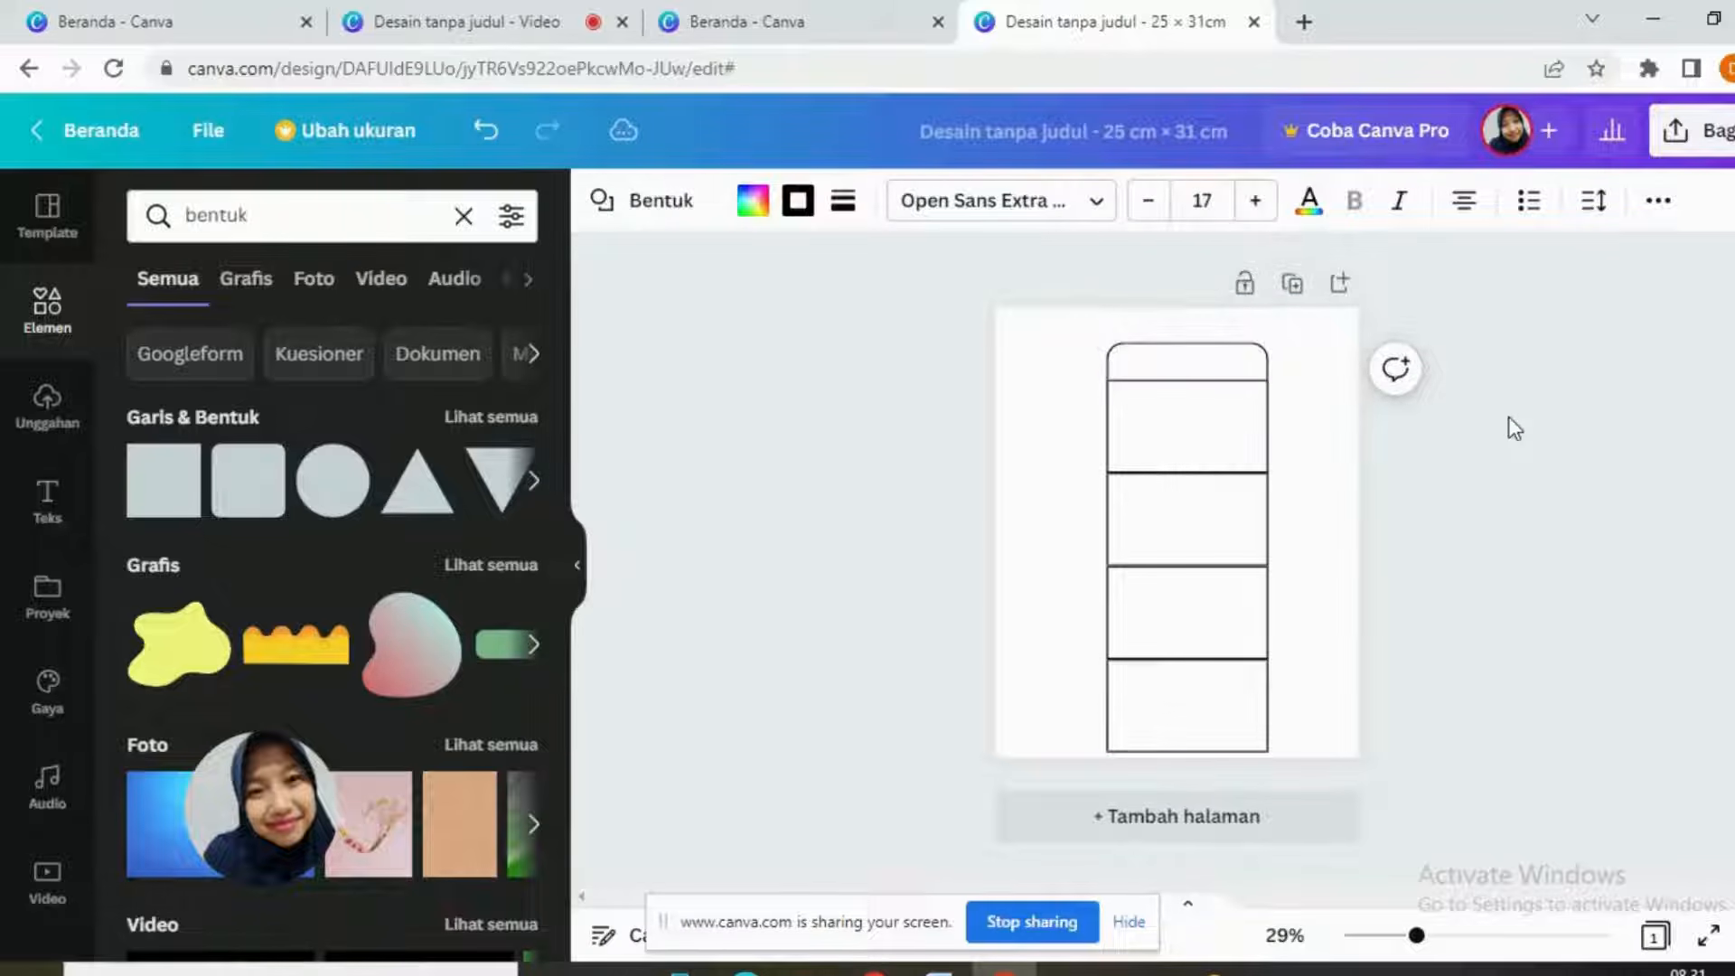
pyautogui.click(1445, 422)
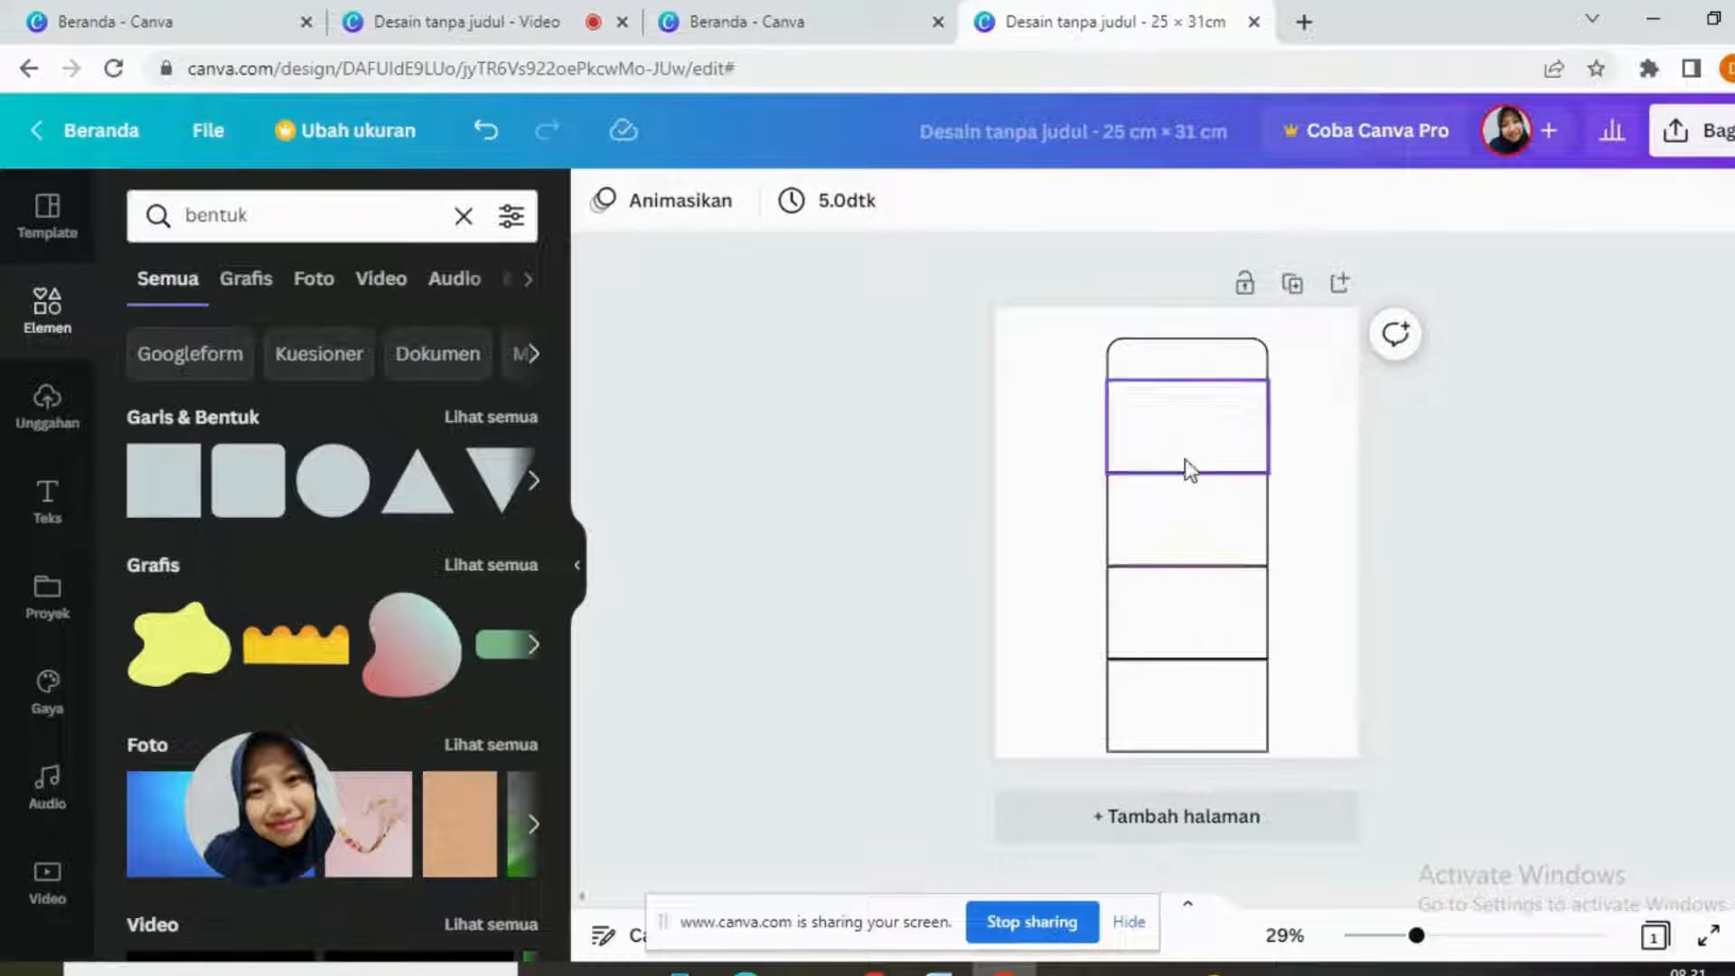
# Step: Examine the four stacked rectangles of the column one by one
pyautogui.click(1195, 427)
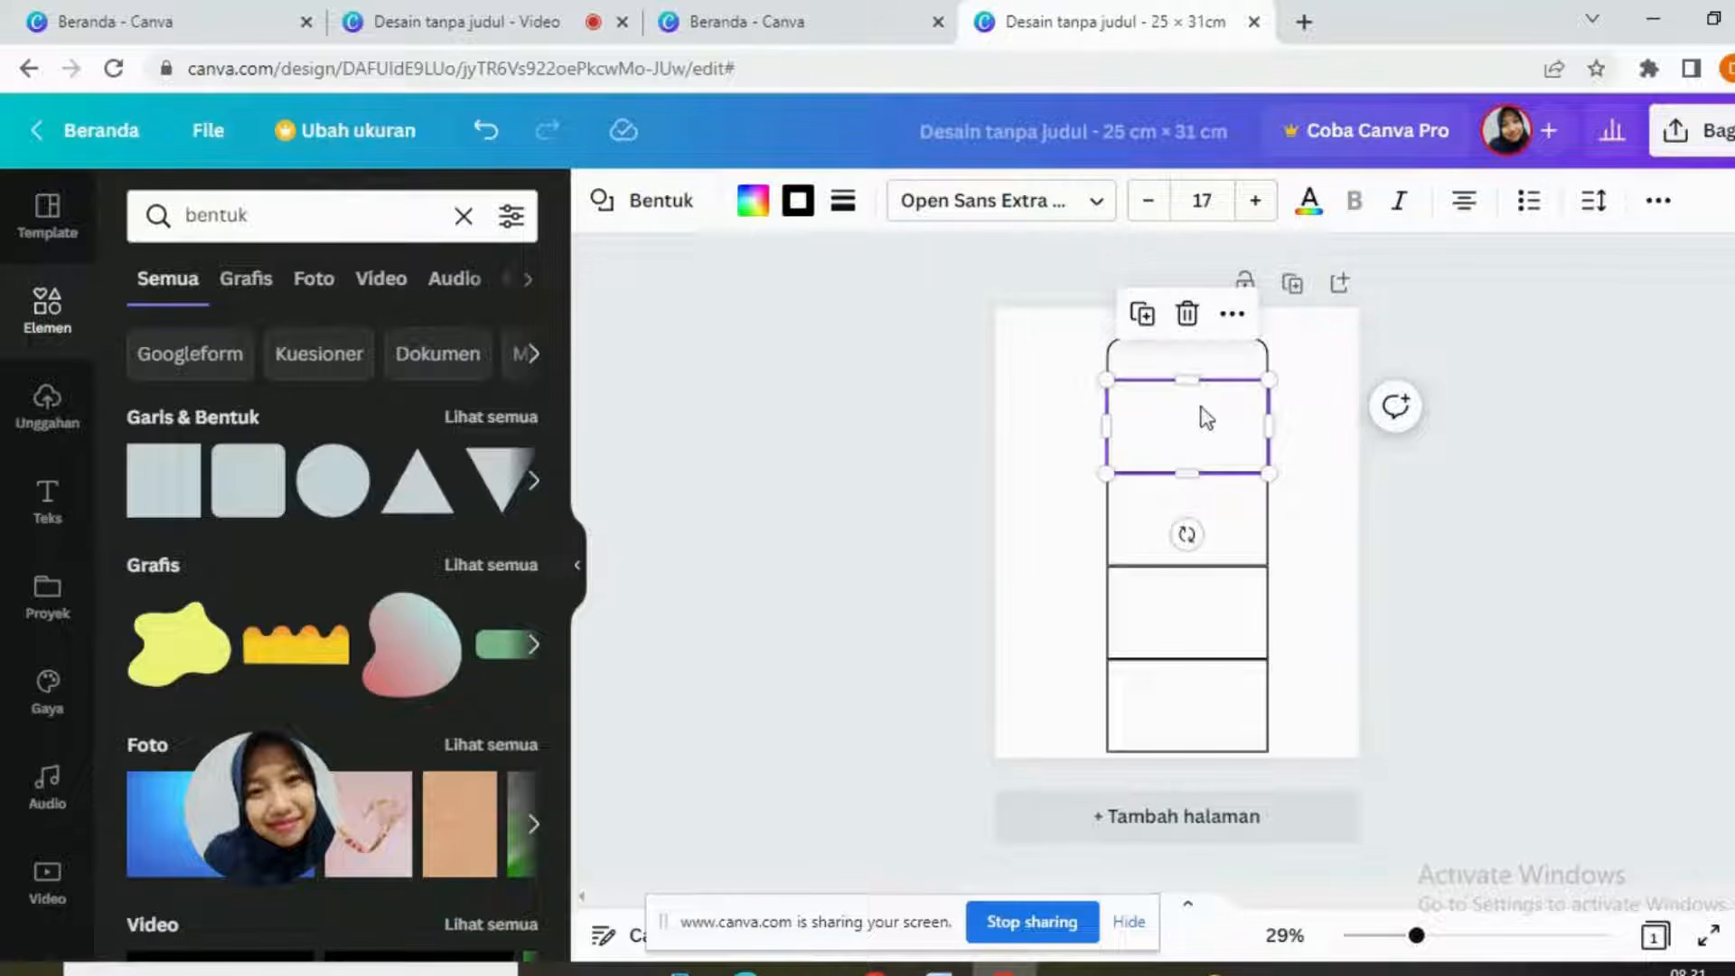
pyautogui.click(1243, 518)
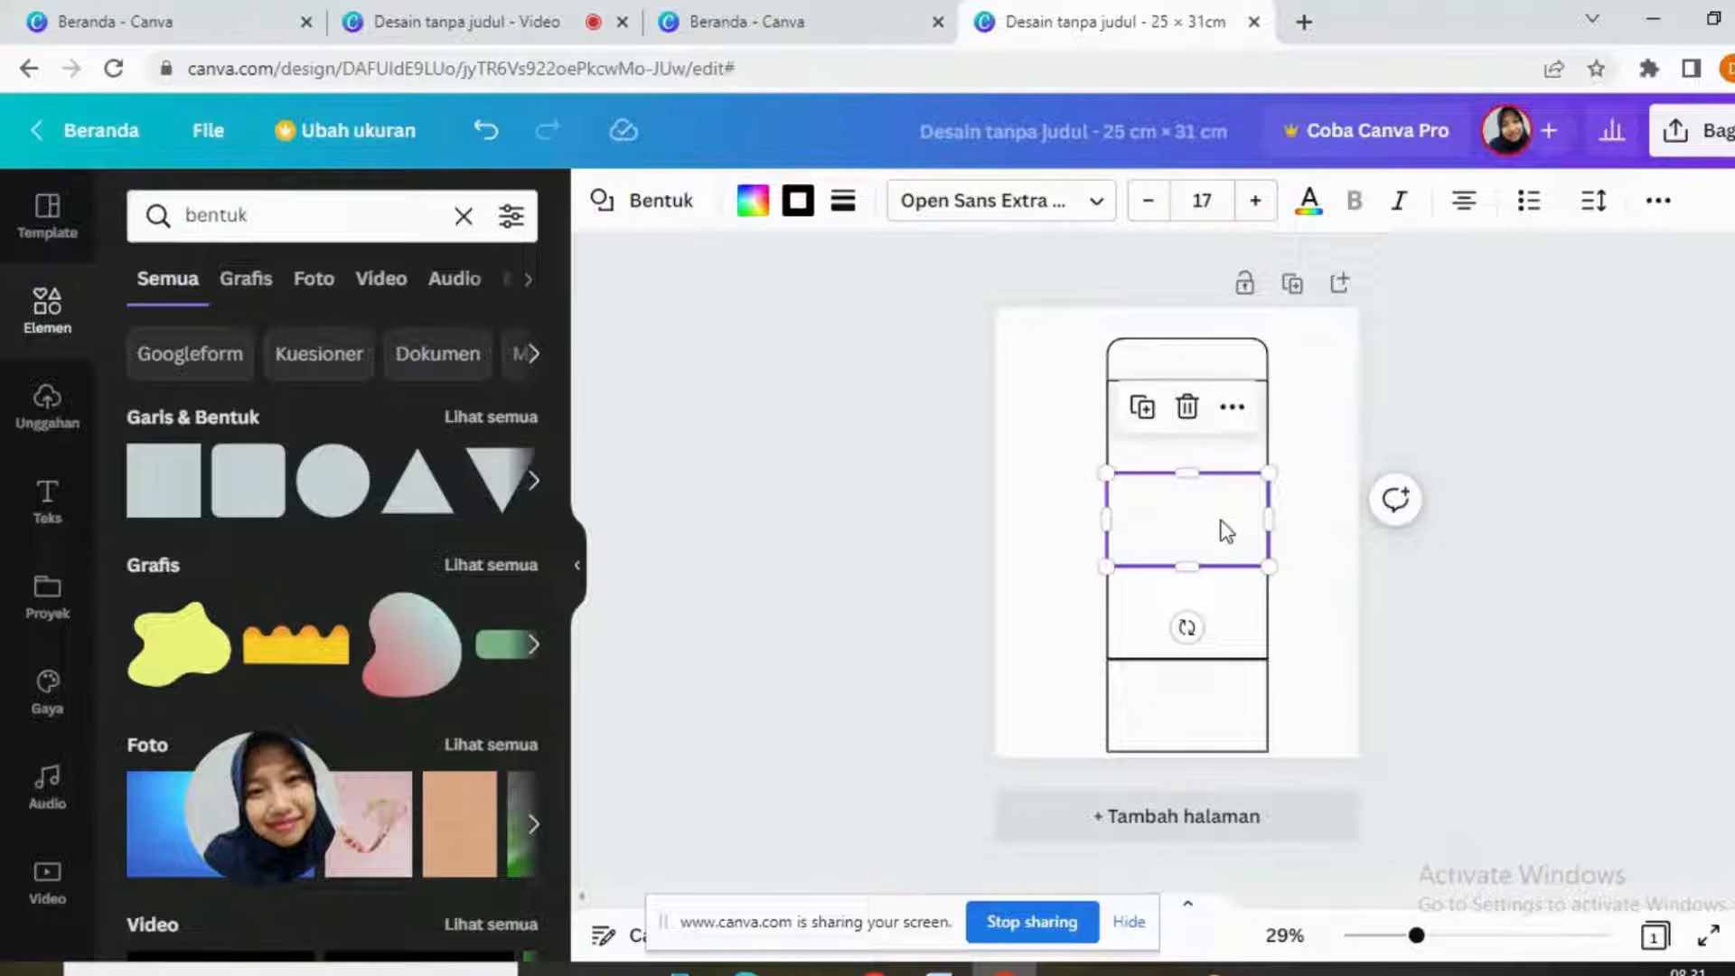
pyautogui.click(1247, 620)
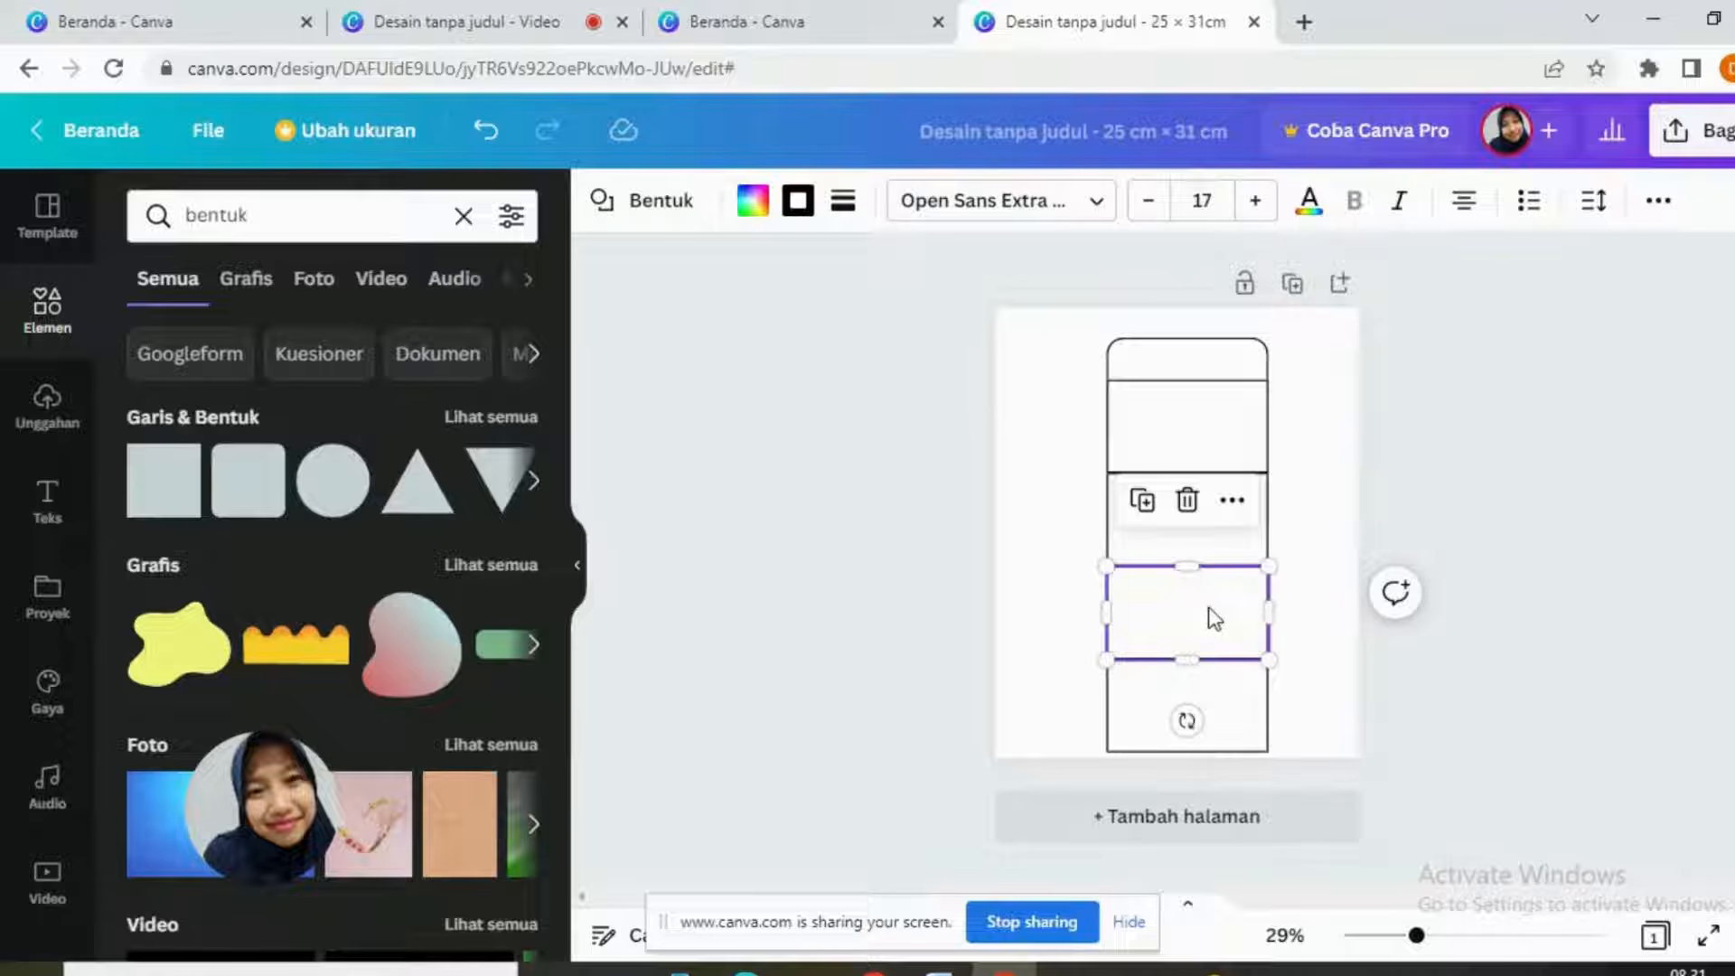
pyautogui.click(1256, 707)
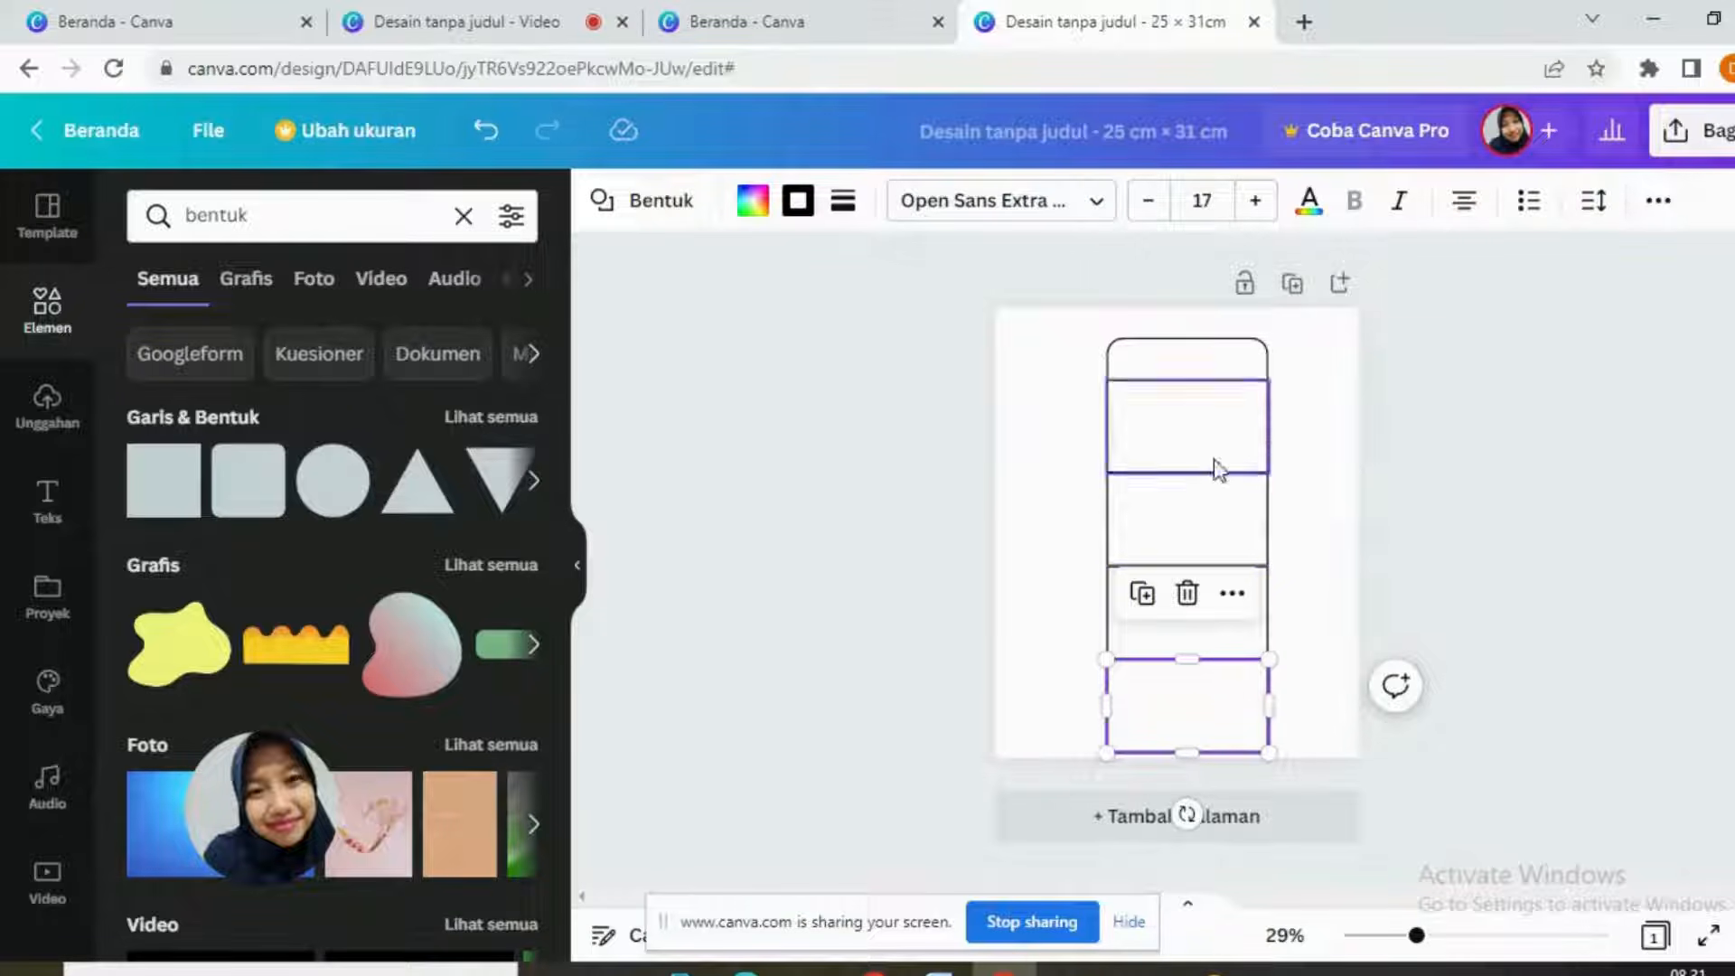
pyautogui.click(1216, 543)
pyautogui.click(1211, 696)
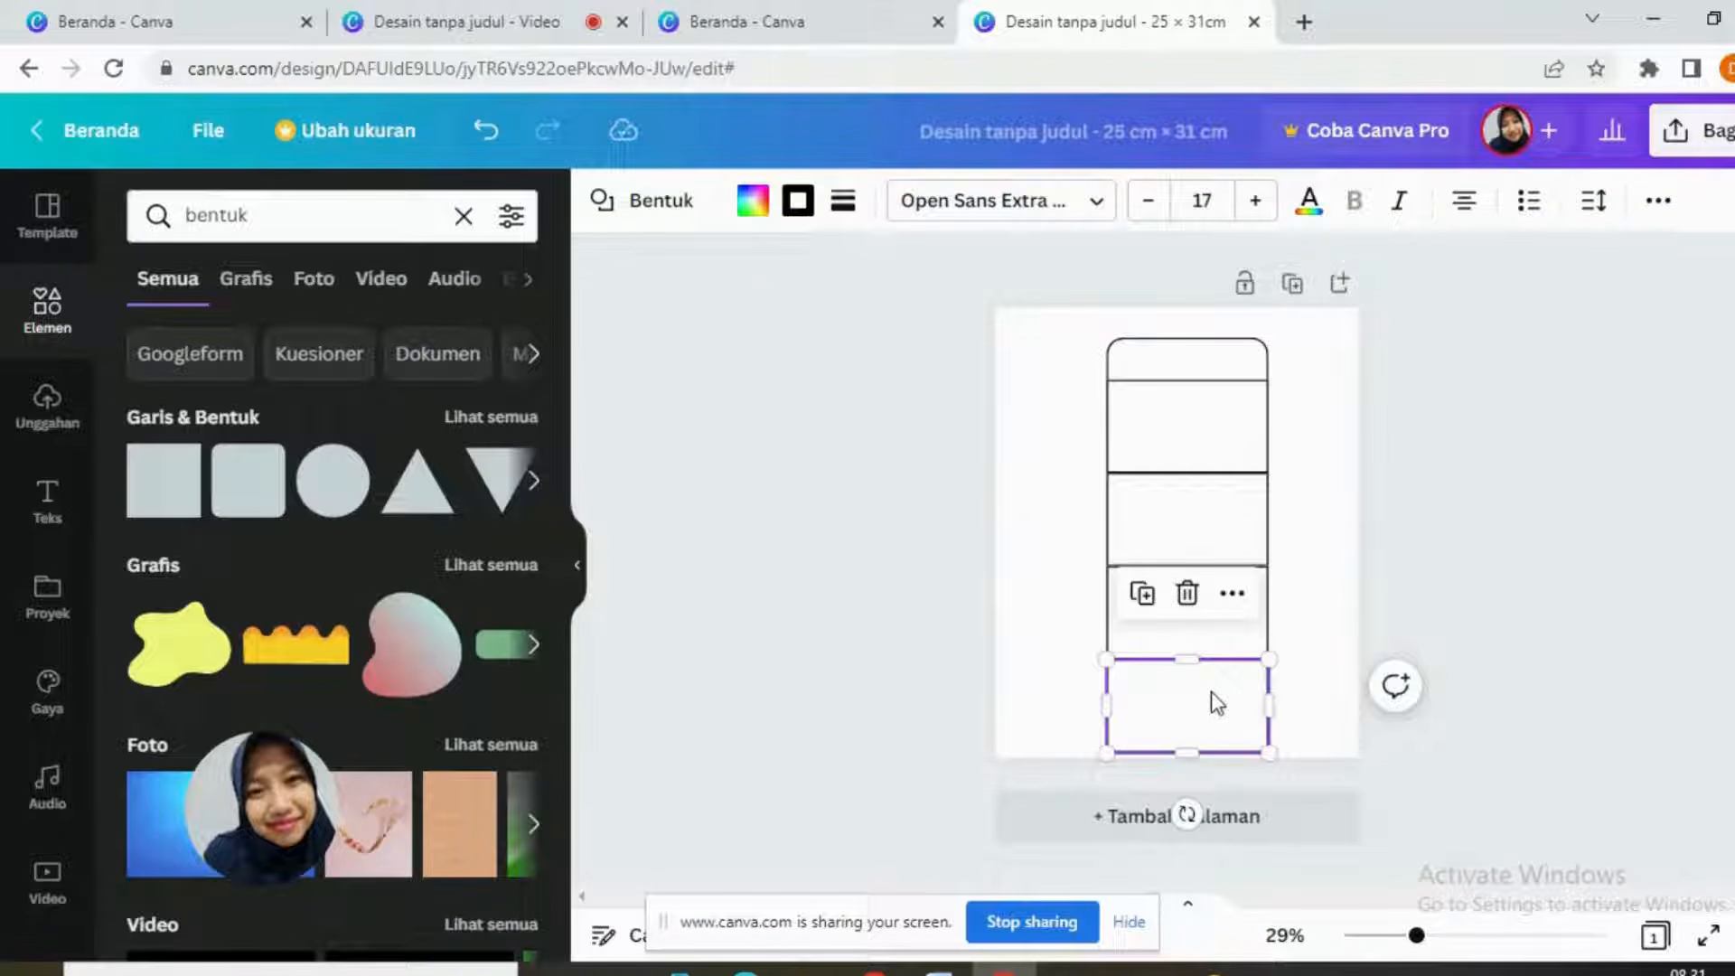
pyautogui.click(1229, 539)
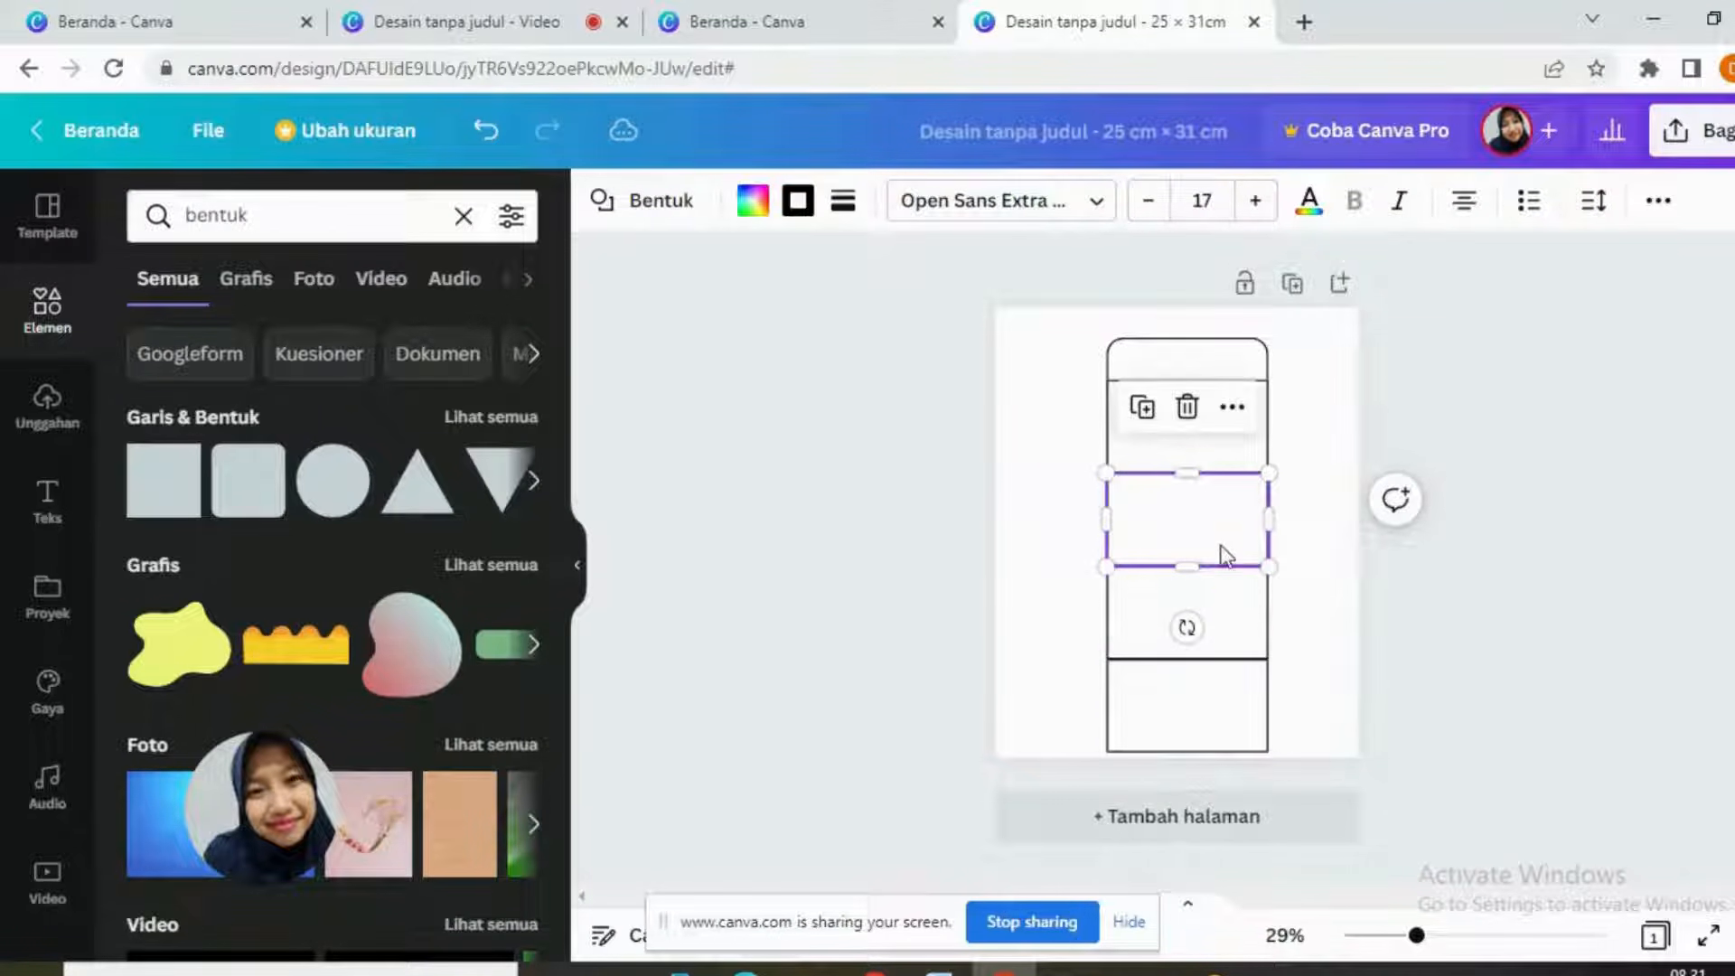
pyautogui.click(1137, 605)
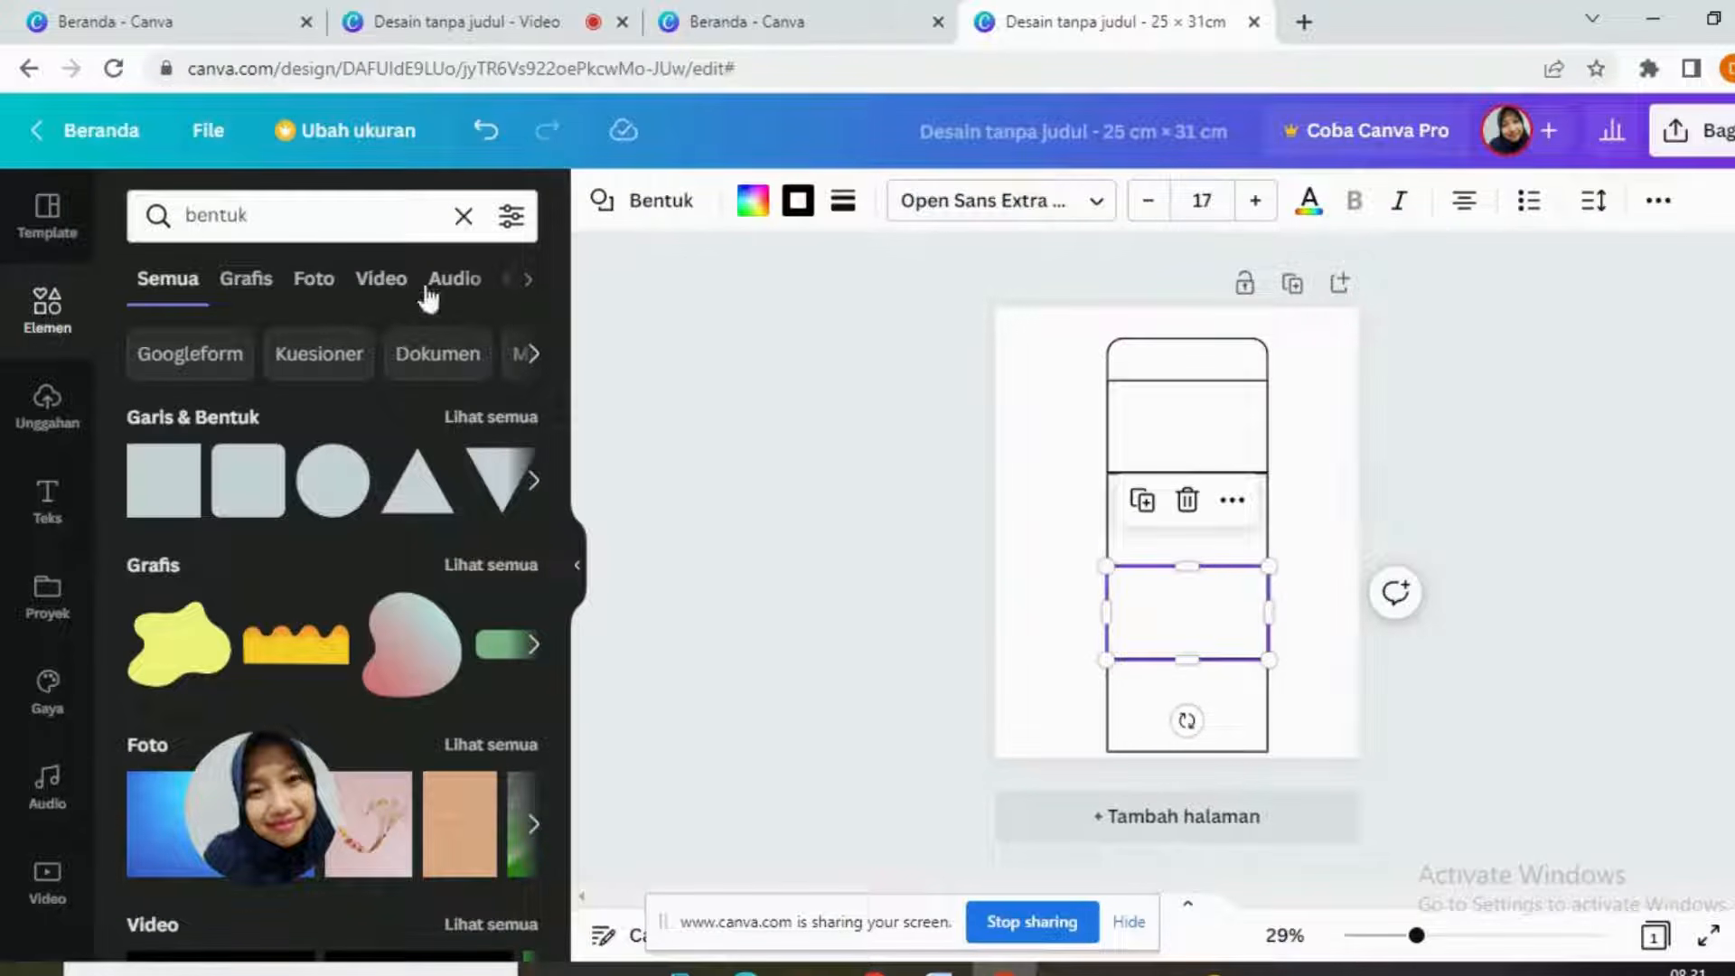
# Step: Add a square against the left side of the third stacked rectangle, resize it to about 5.2 × 6.1 cm and leave it selected
pyautogui.click(163, 479)
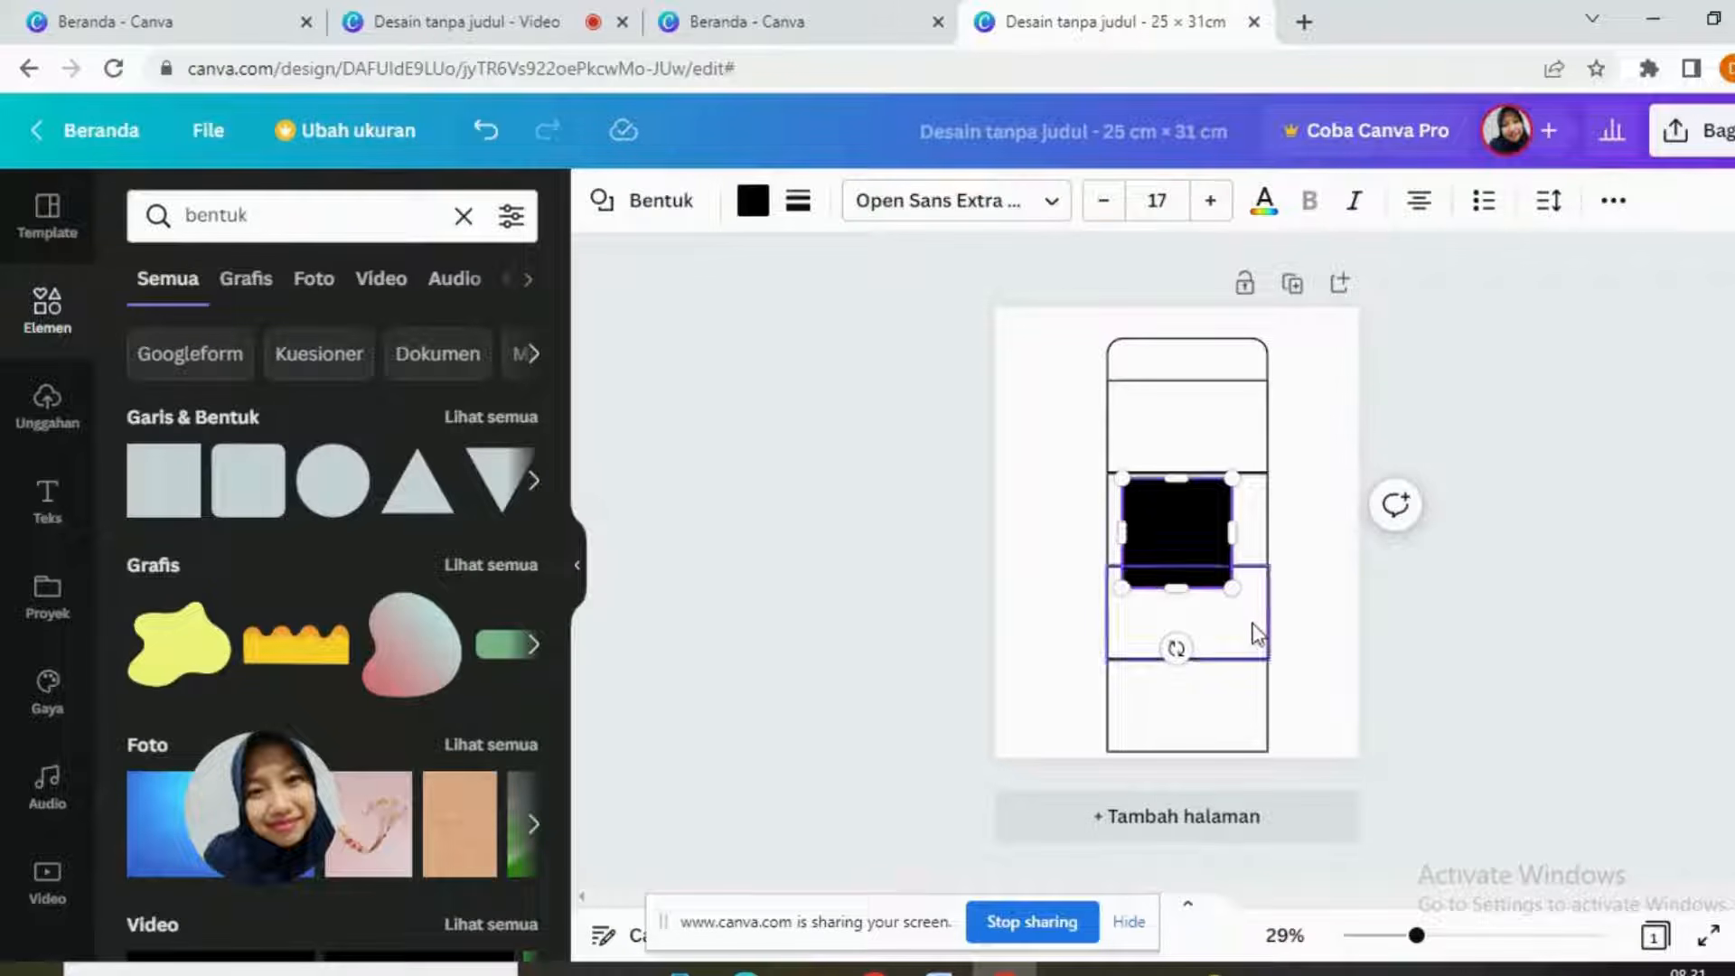
pyautogui.click(1174, 524)
pyautogui.moveTo(1174, 524); pyautogui.dragTo(1051, 617)
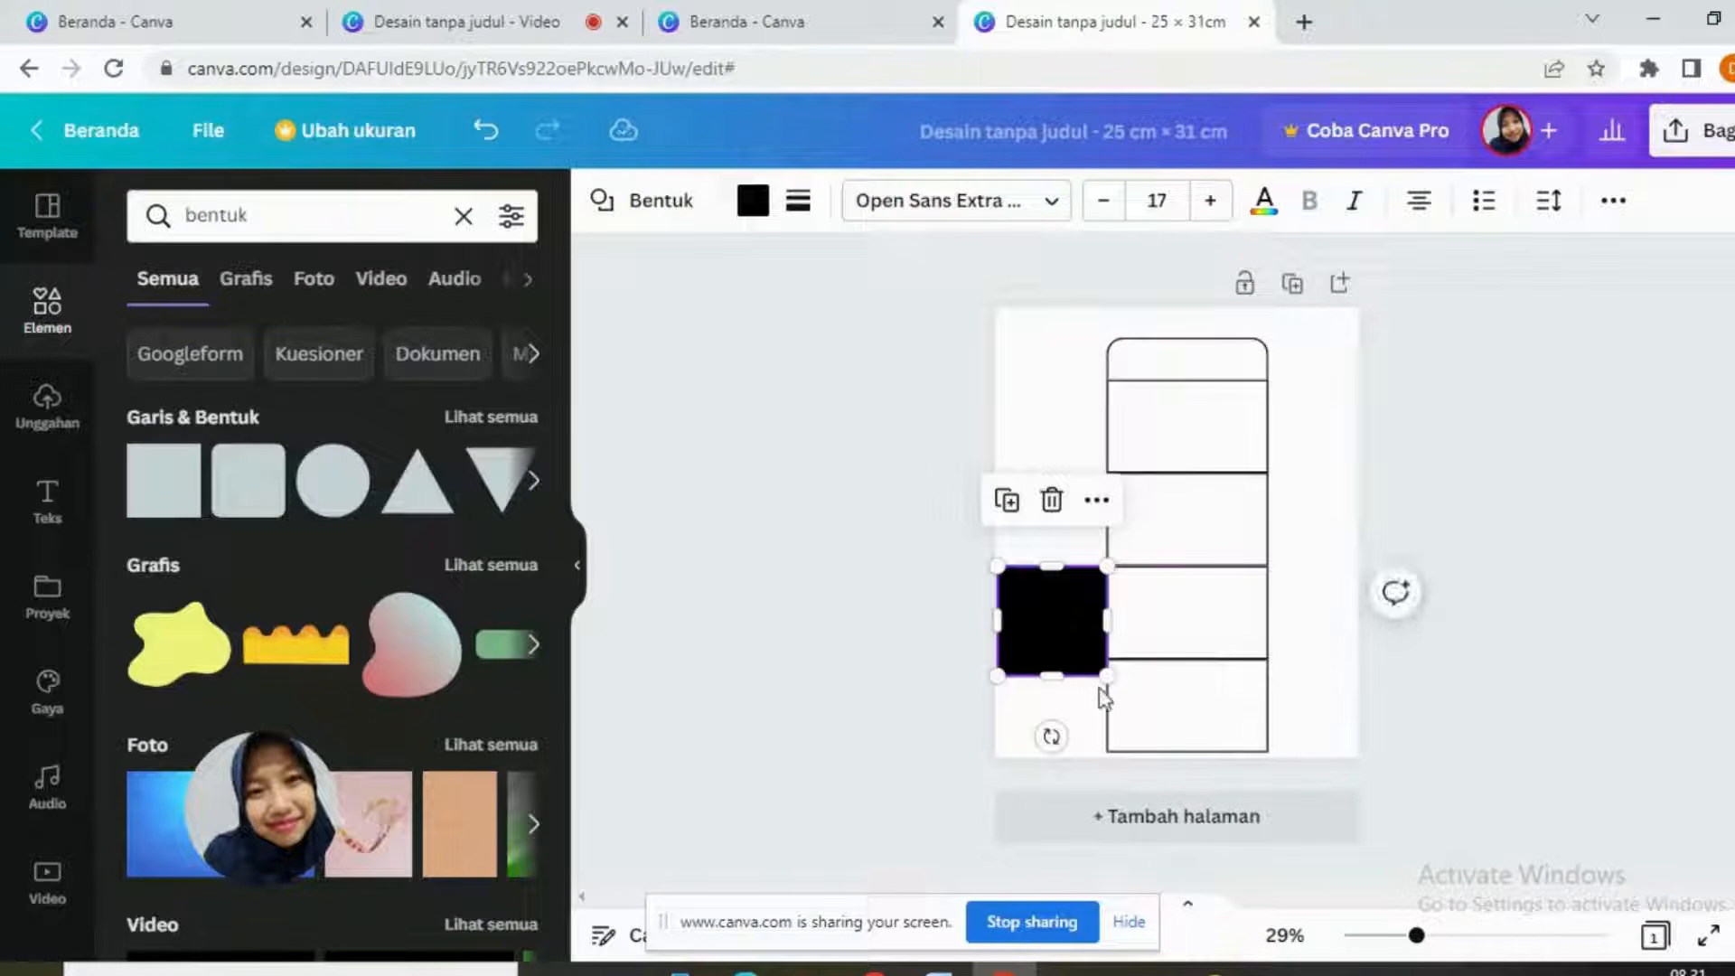
pyautogui.moveTo(1107, 668); pyautogui.dragTo(1107, 650)
pyautogui.moveTo(998, 604); pyautogui.dragTo(1028, 607)
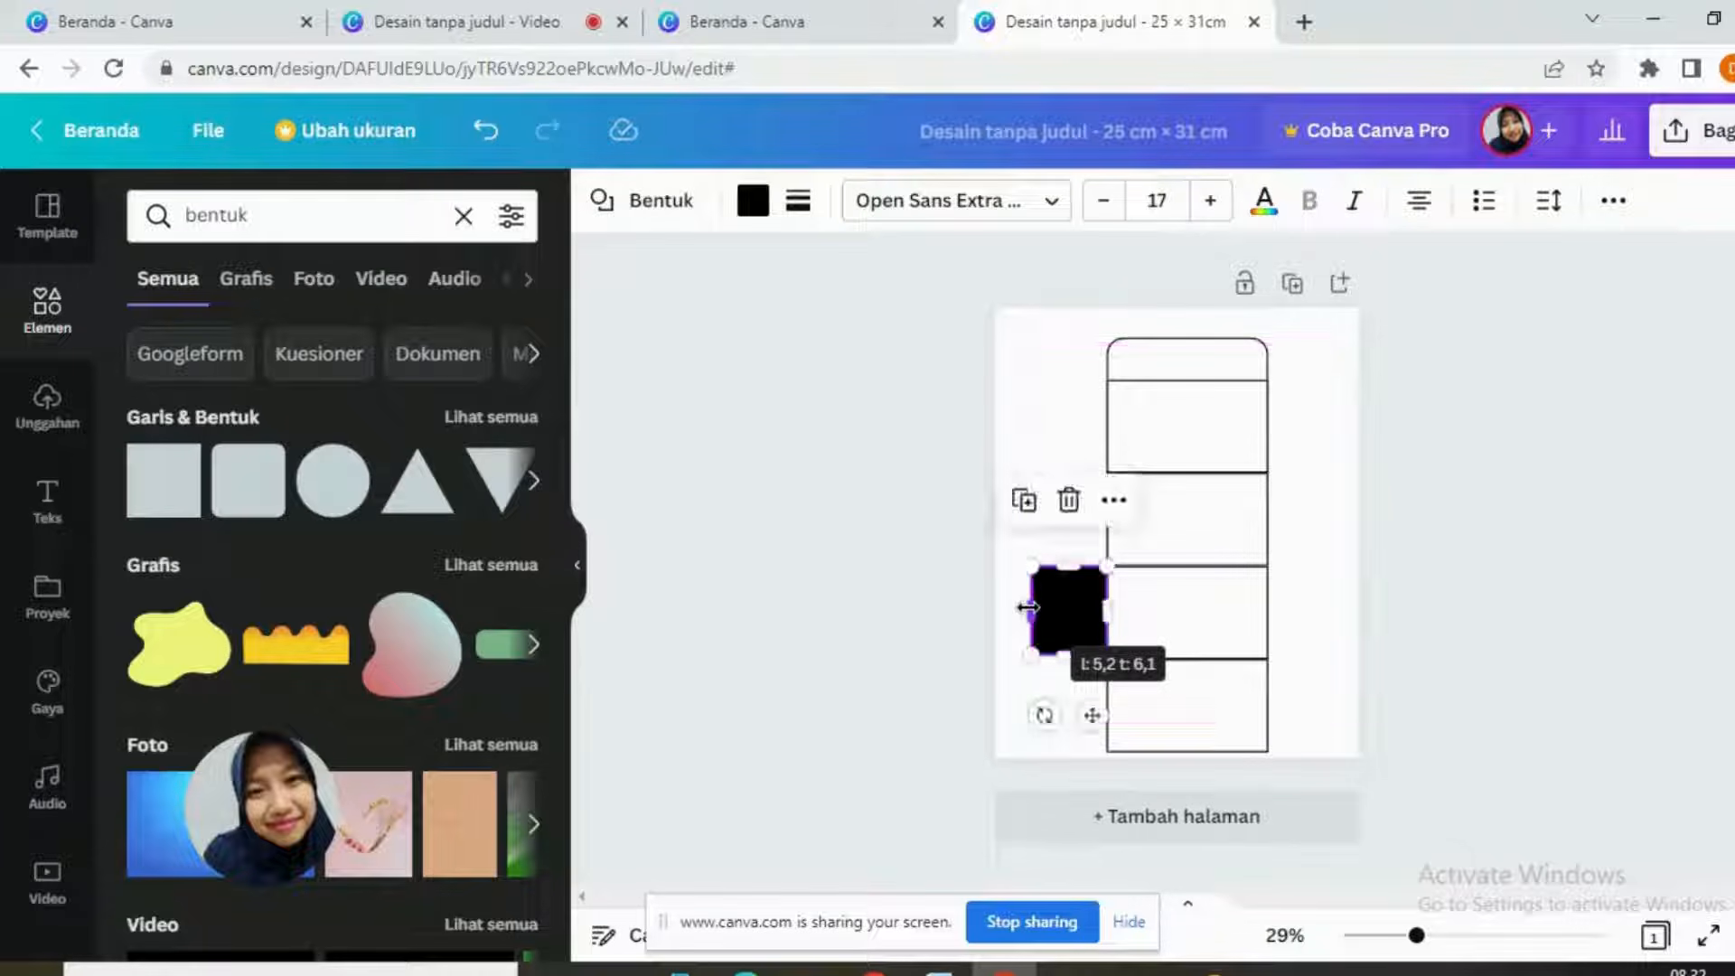
pyautogui.click(1327, 636)
pyautogui.click(1055, 611)
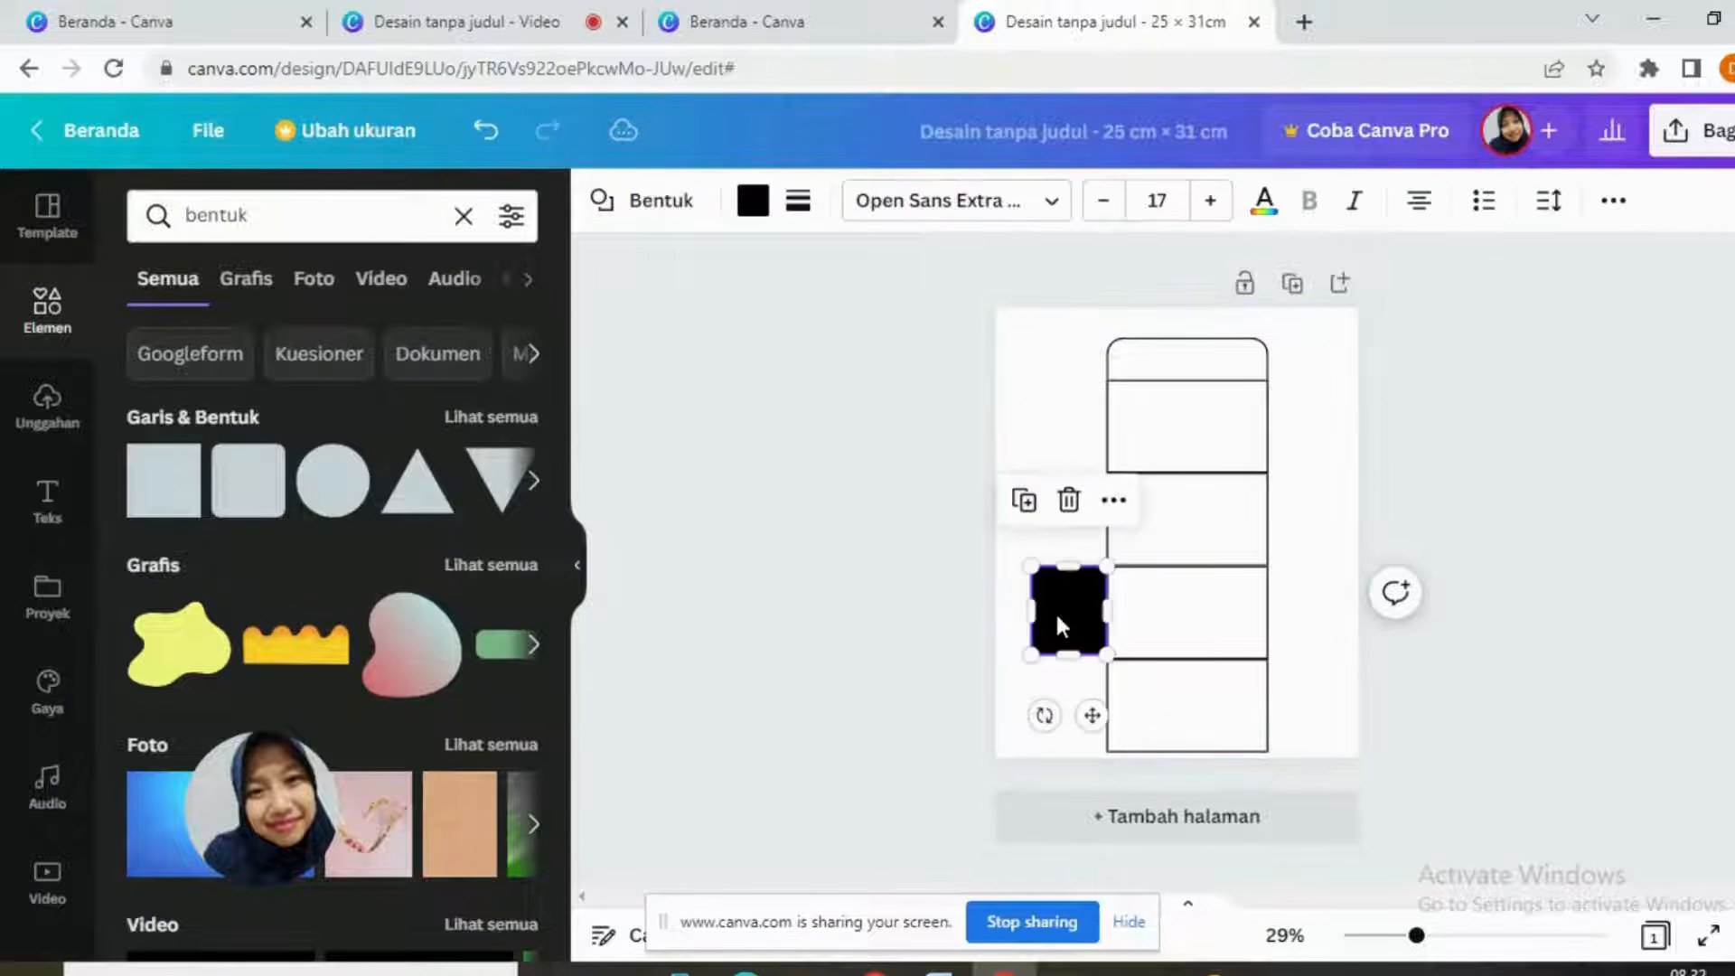
# Step: Stretch the black square beside the third rectangle so its height matches that rectangle
pyautogui.moveTo(1074, 570); pyautogui.dragTo(1074, 572)
pyautogui.click(1471, 937)
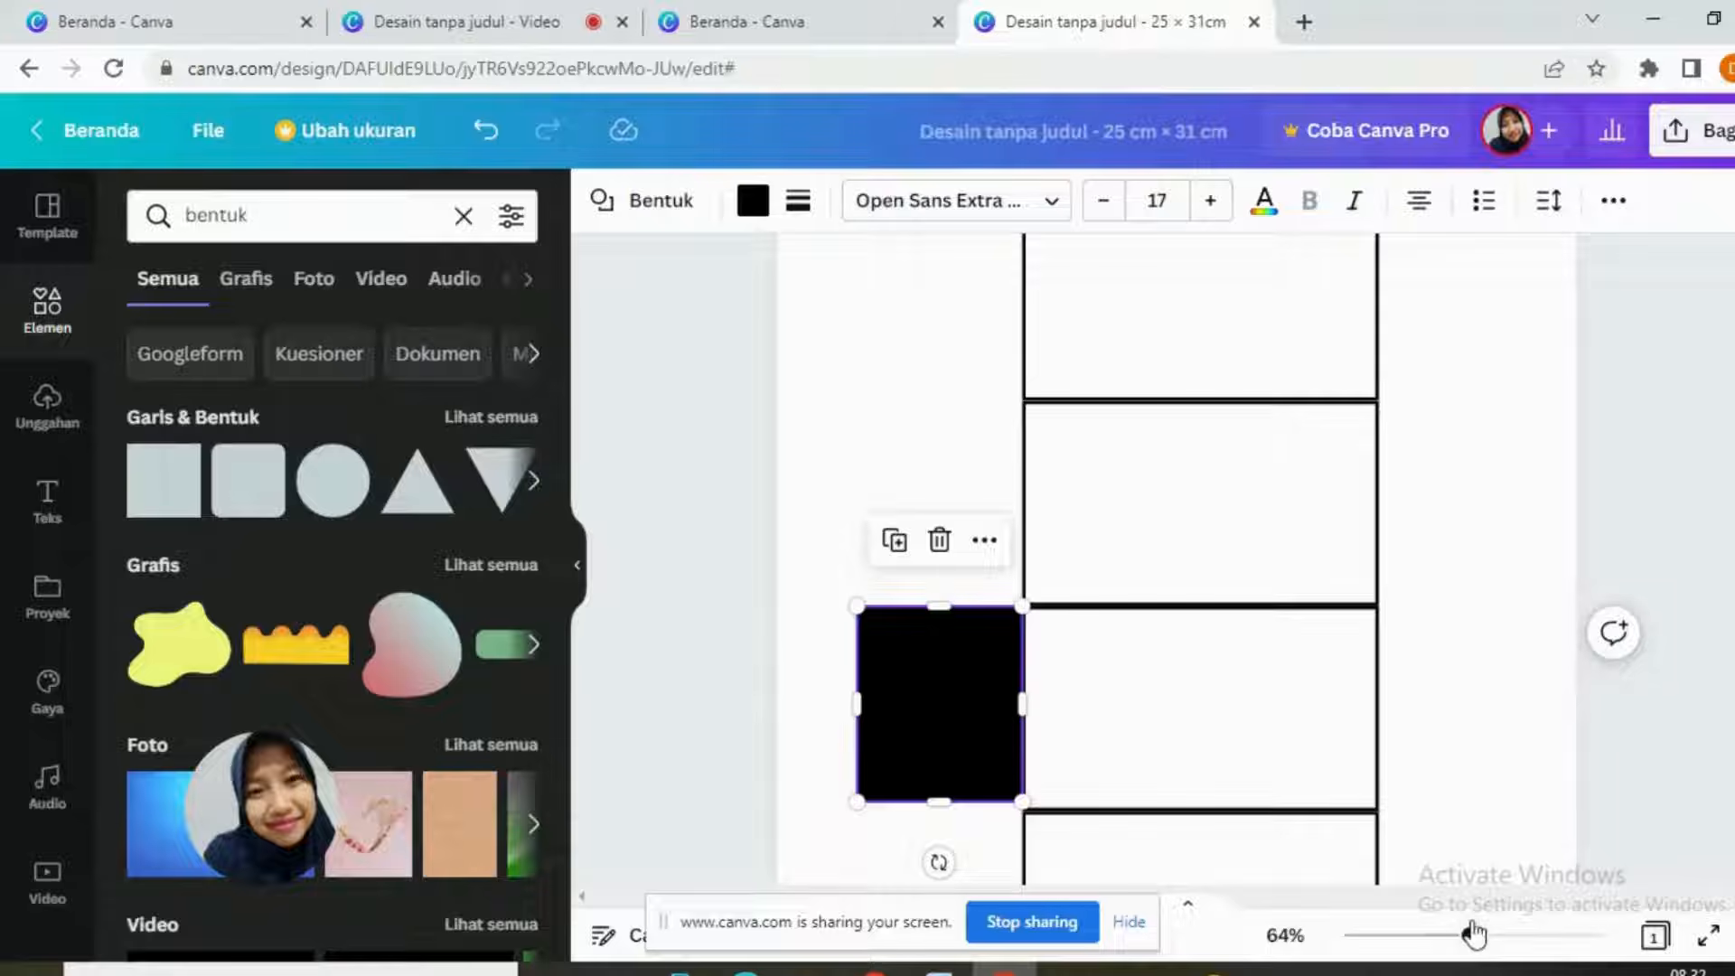
pyautogui.click(1449, 775)
pyautogui.scroll(-3, 1174, 588)
pyautogui.click(1039, 479)
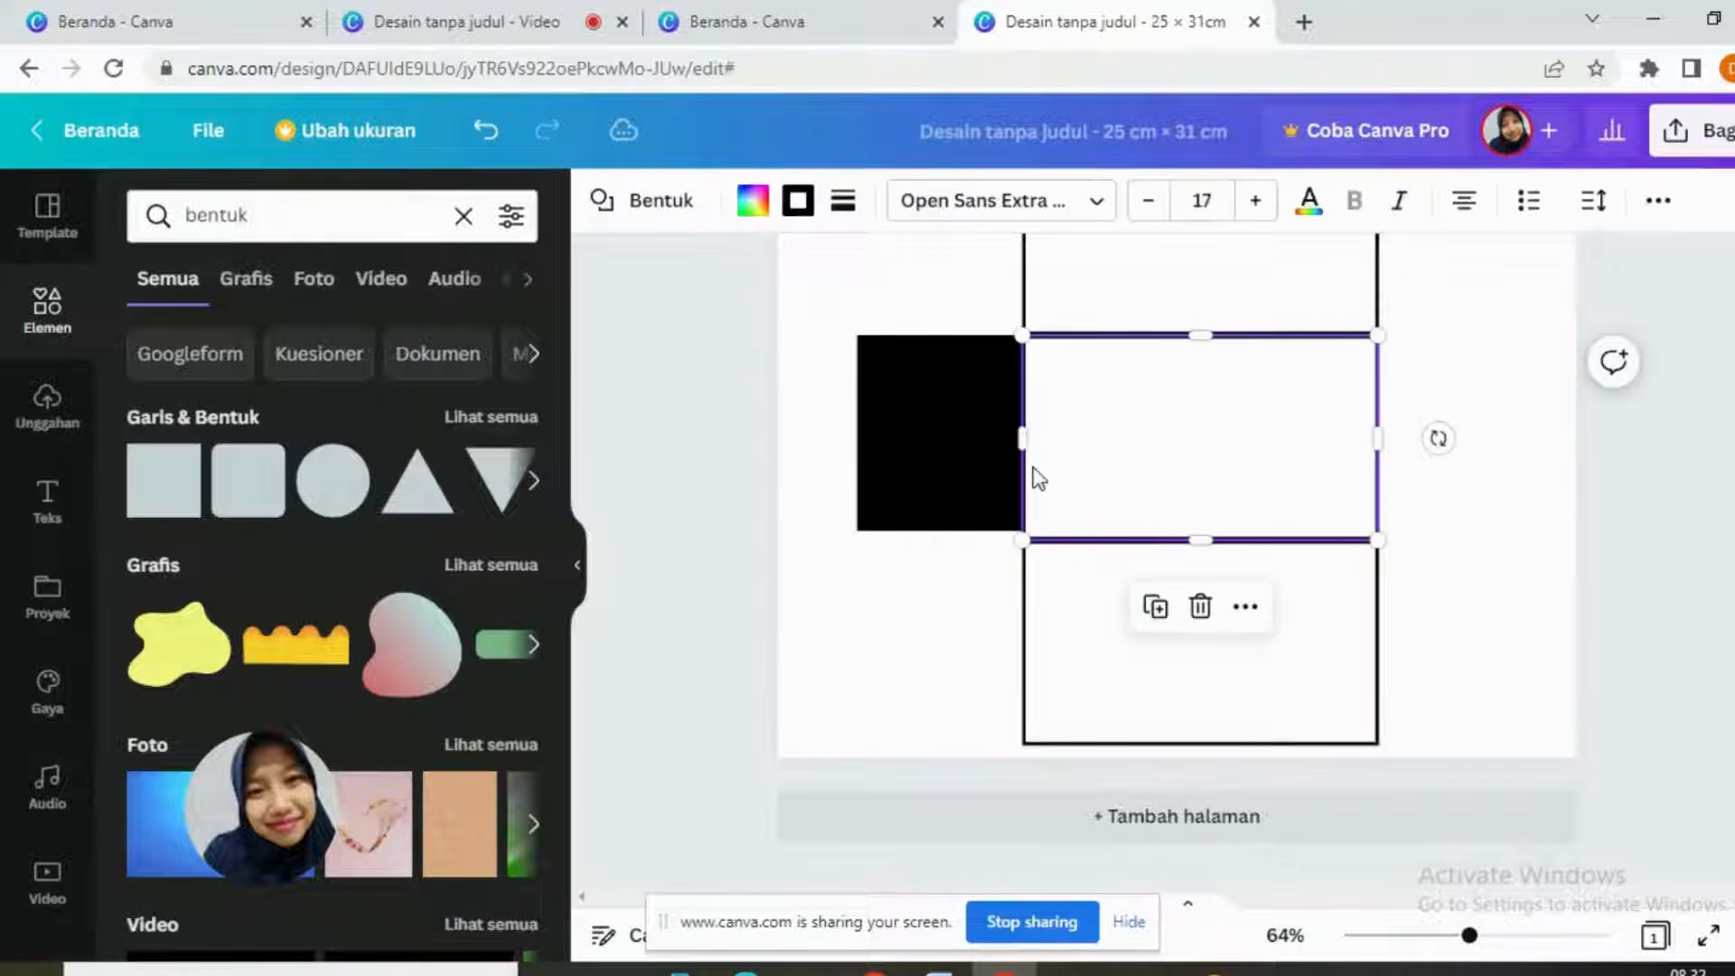
pyautogui.click(945, 502)
pyautogui.click(1466, 660)
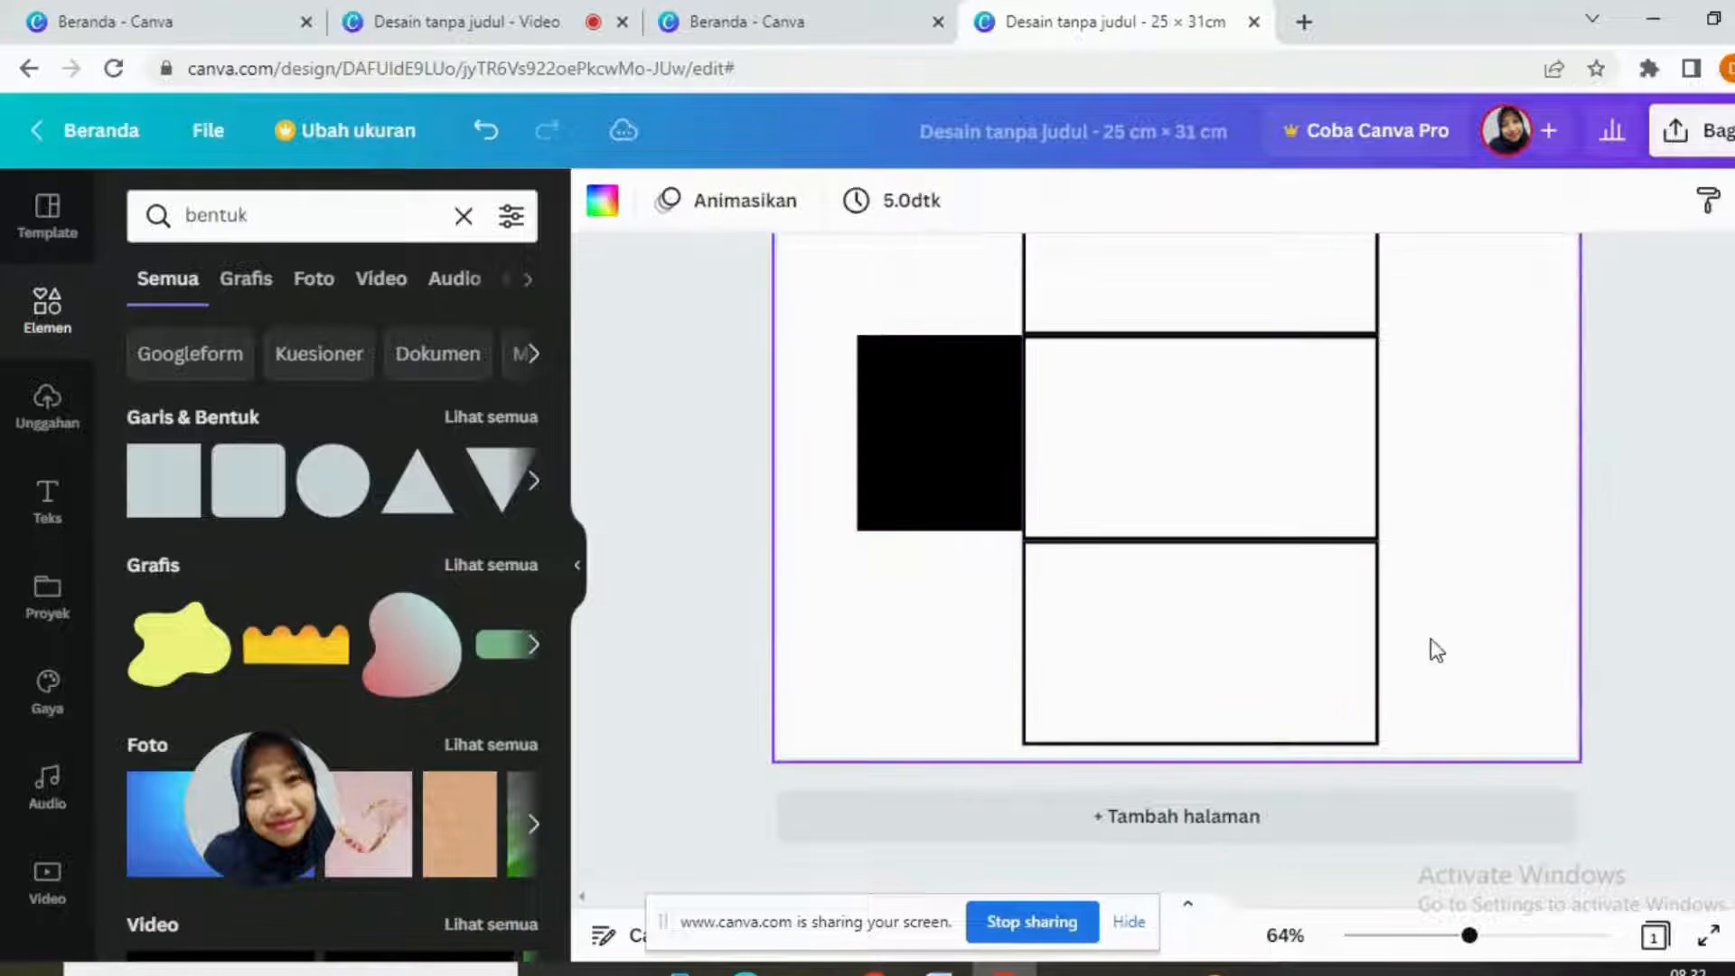
pyautogui.click(911, 489)
pyautogui.moveTo(933, 527); pyautogui.dragTo(931, 538)
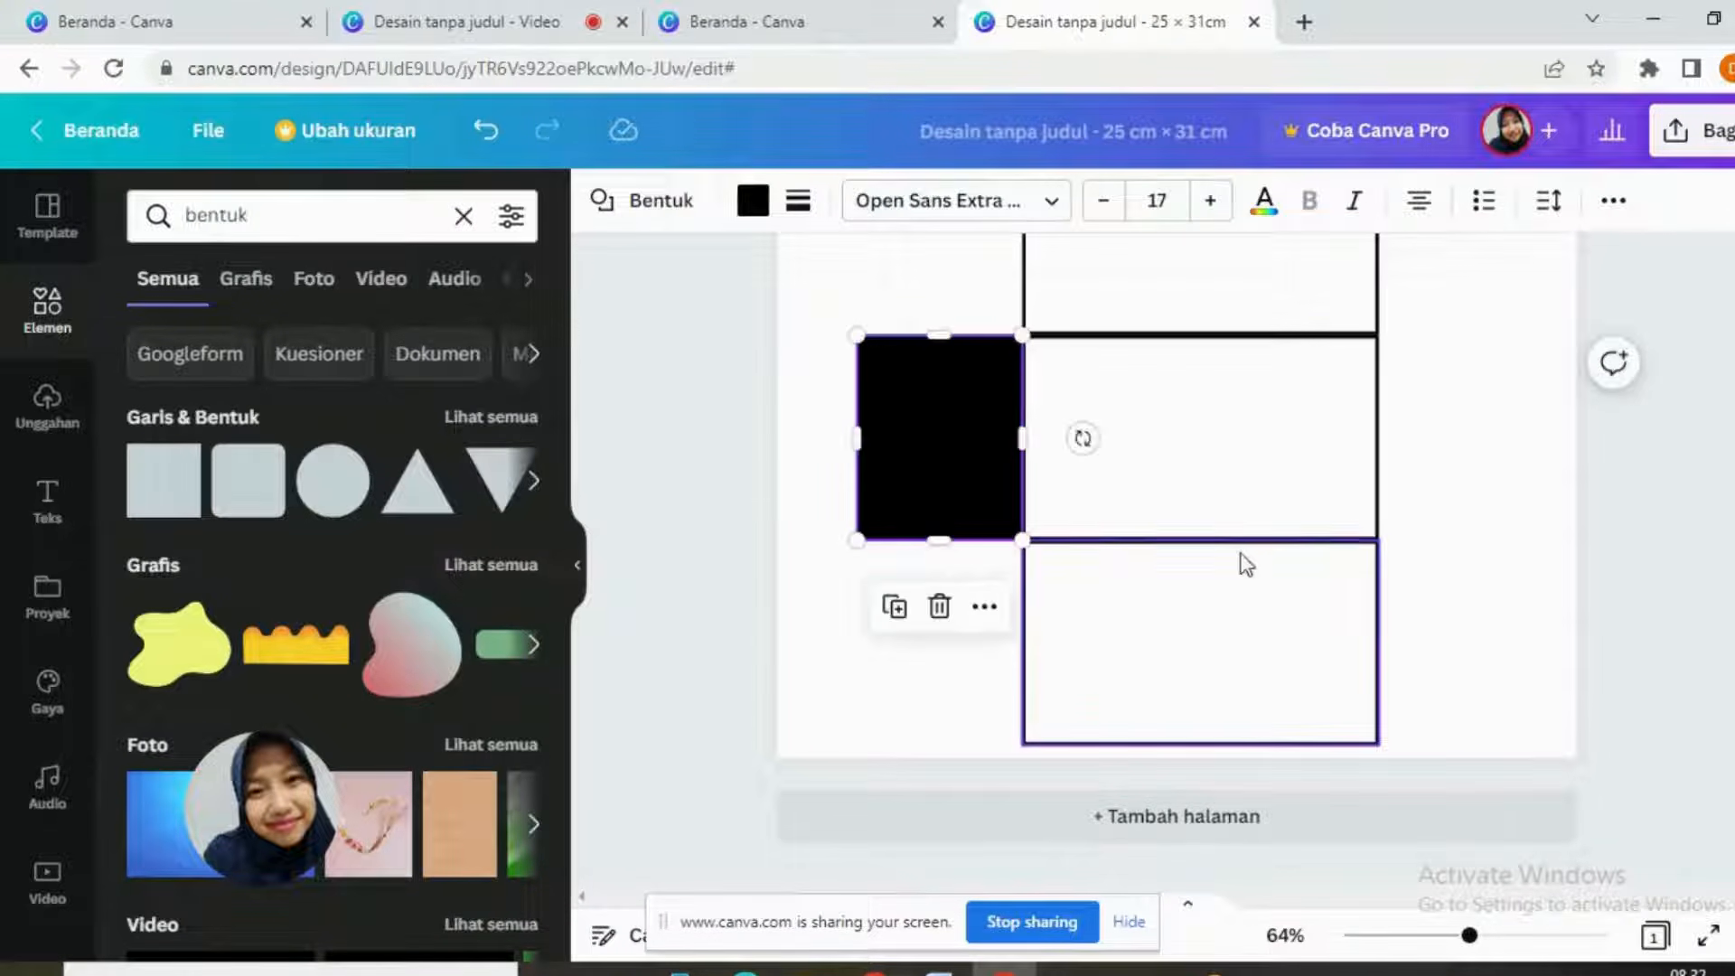
pyautogui.click(1433, 596)
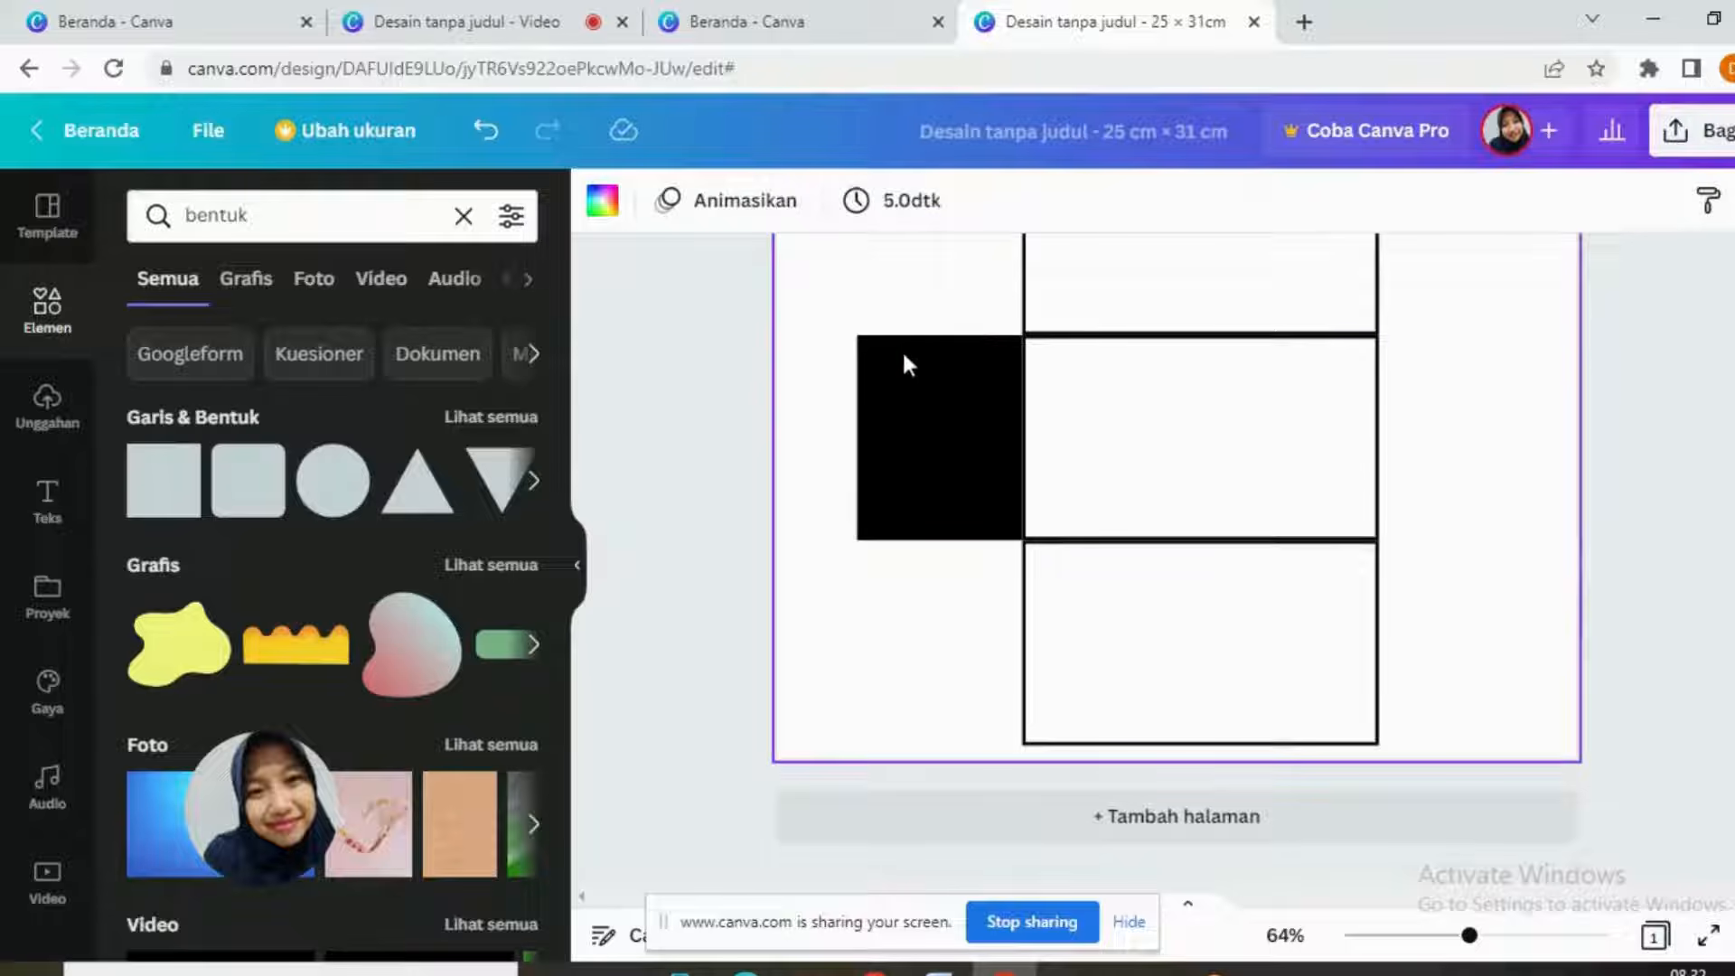
# Step: Narrow the black square slightly by pulling its outer left edge toward the column
pyautogui.click(958, 420)
pyautogui.moveTo(854, 426); pyautogui.dragTo(871, 431)
pyautogui.click(1491, 506)
pyautogui.click(953, 421)
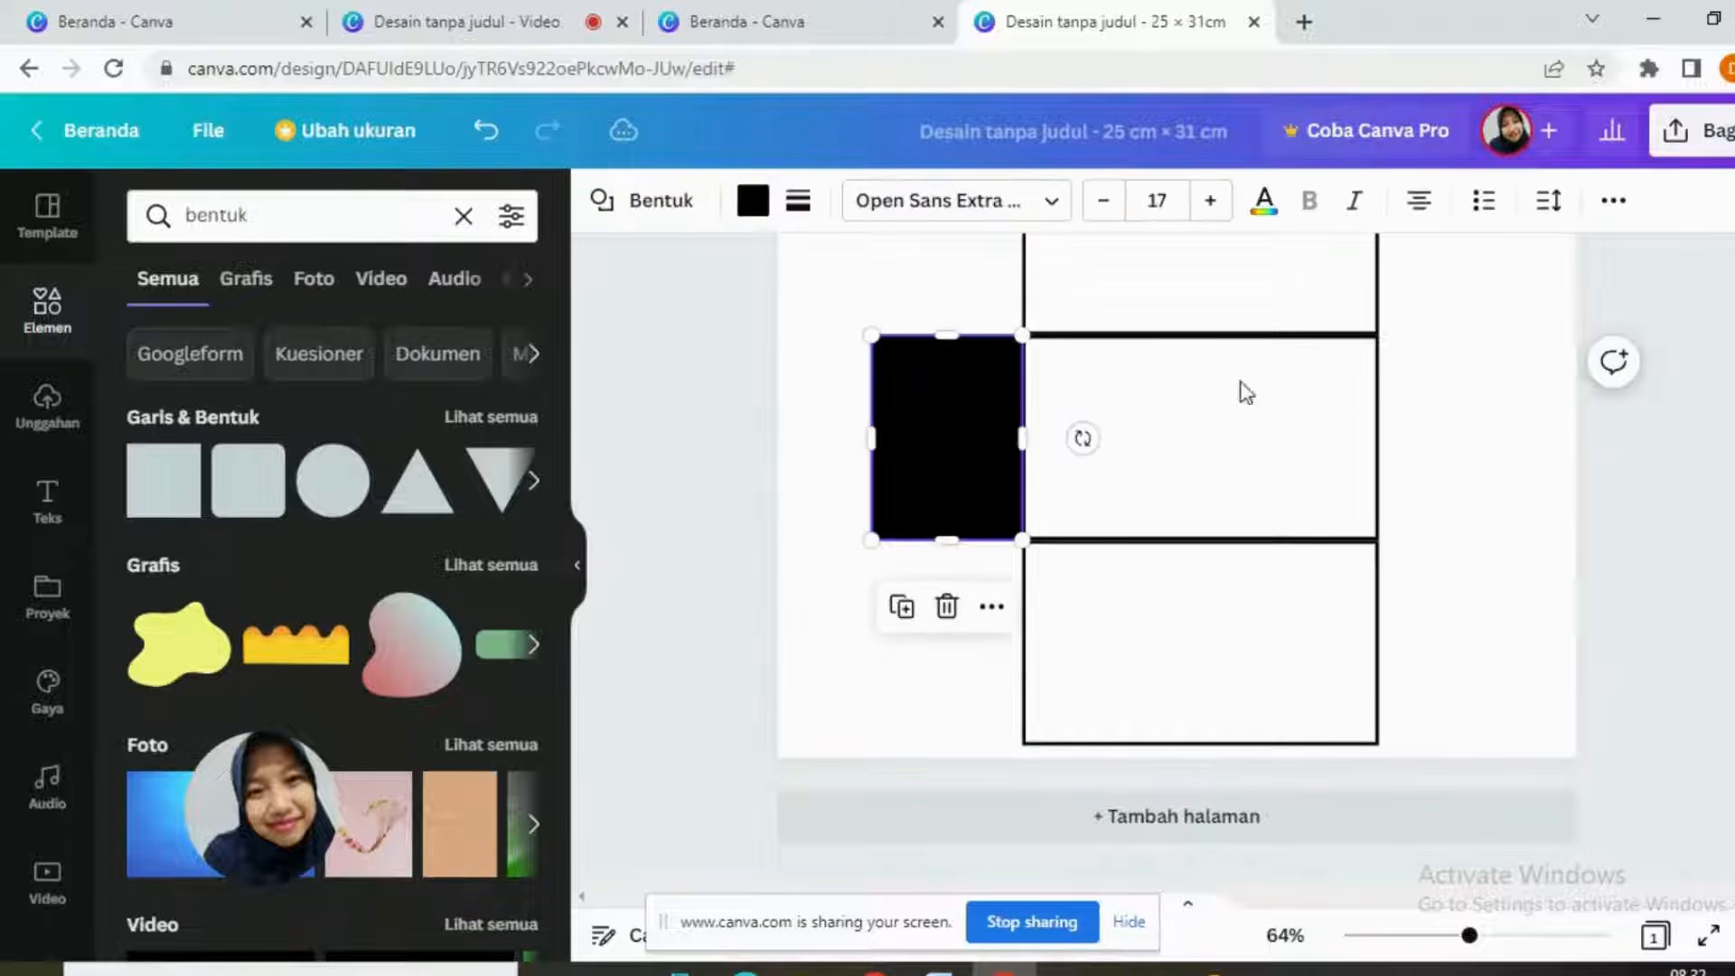
# Step: Duplicate the black side rectangle and place the copy against the right side of the third rectangle
pyautogui.click(911, 633)
pyautogui.moveTo(930, 470); pyautogui.dragTo(1437, 448)
pyautogui.click(1472, 662)
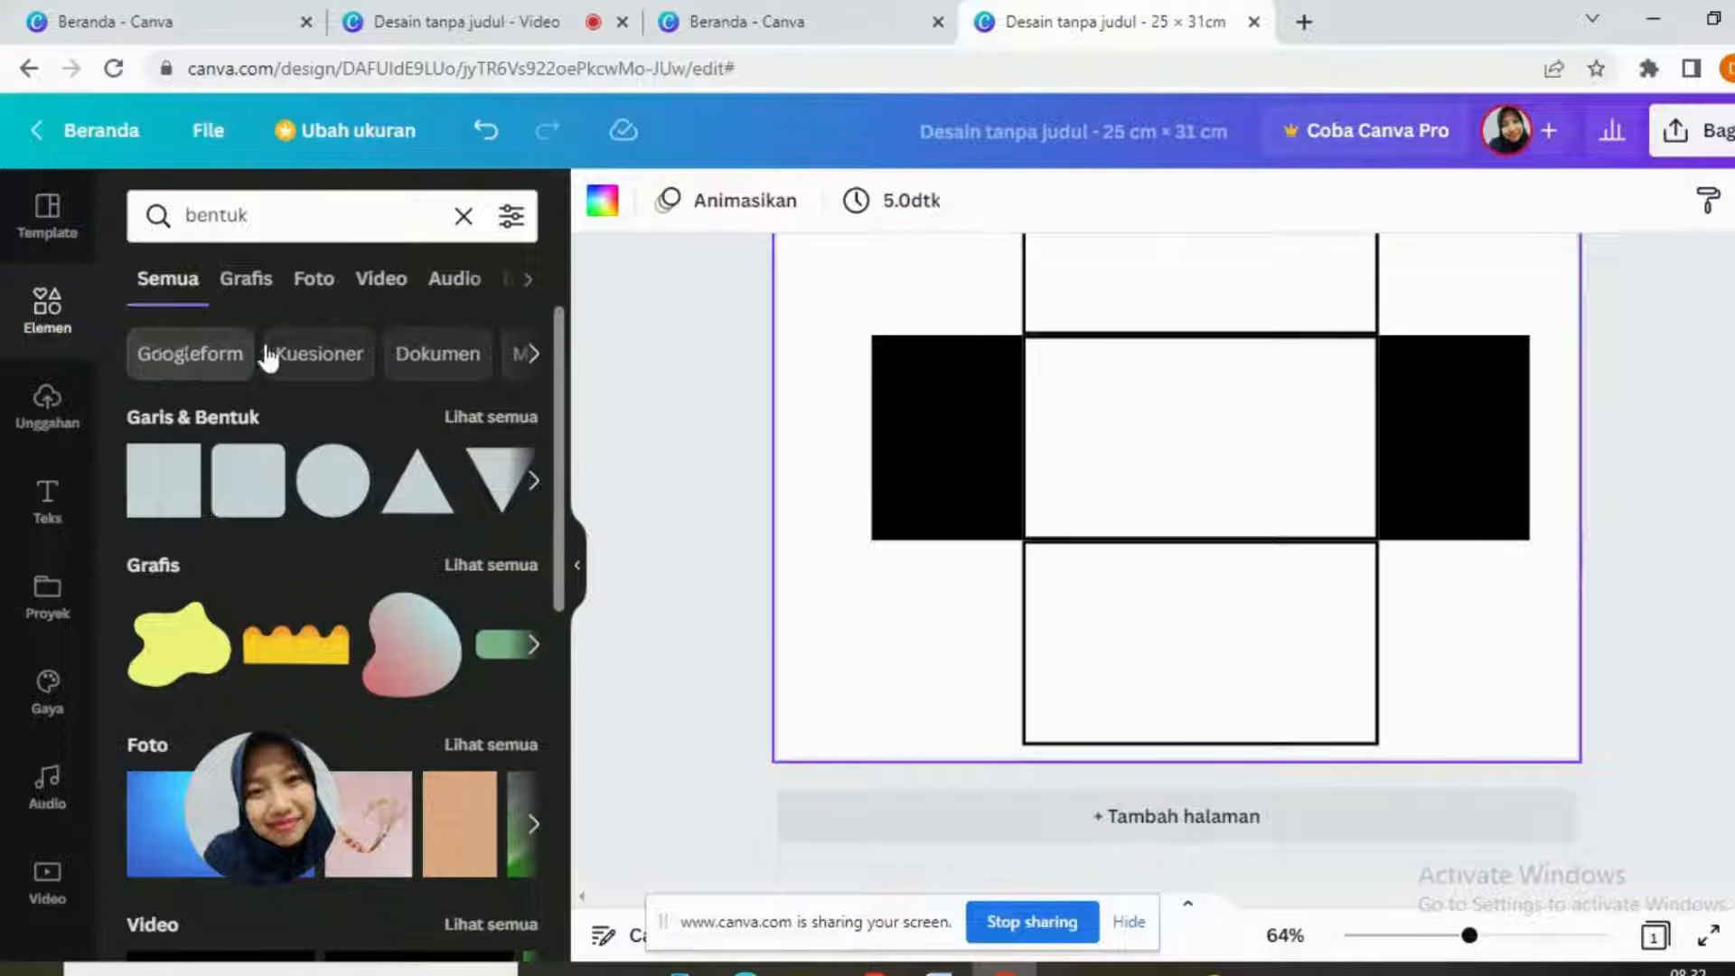
# Step: Fill the left side rectangle with white and give it a solid border line
pyautogui.click(984, 491)
pyautogui.click(1422, 477)
pyautogui.click(938, 441)
pyautogui.click(750, 199)
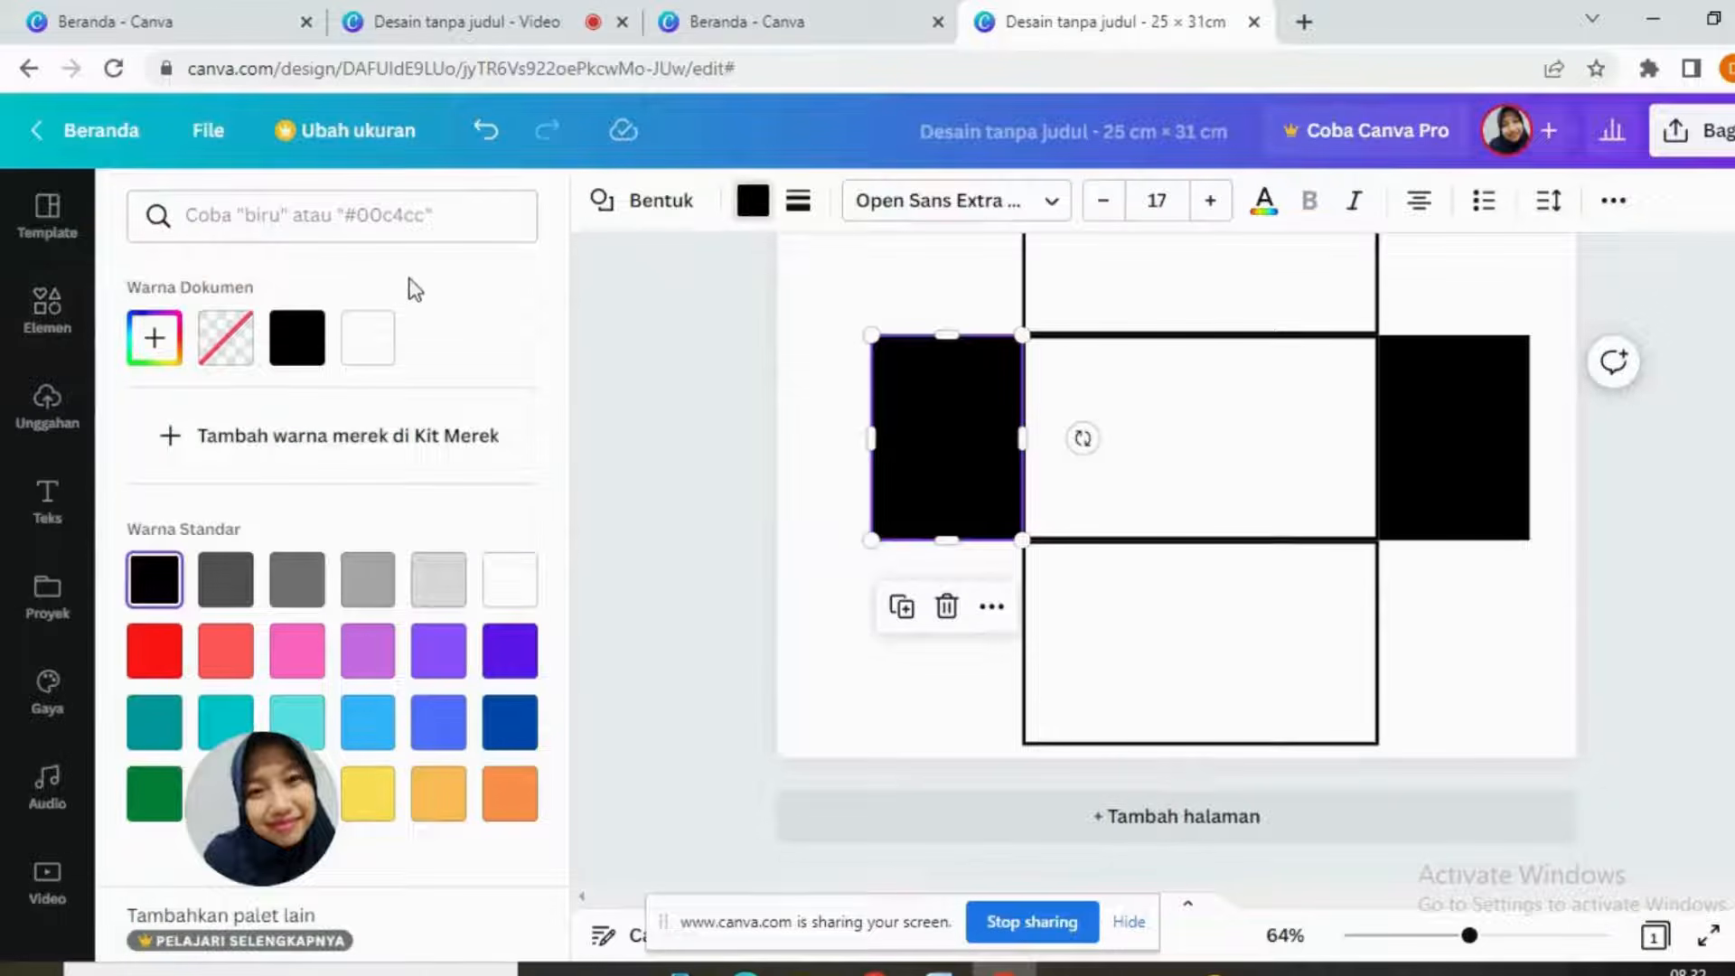
pyautogui.click(368, 337)
pyautogui.click(798, 201)
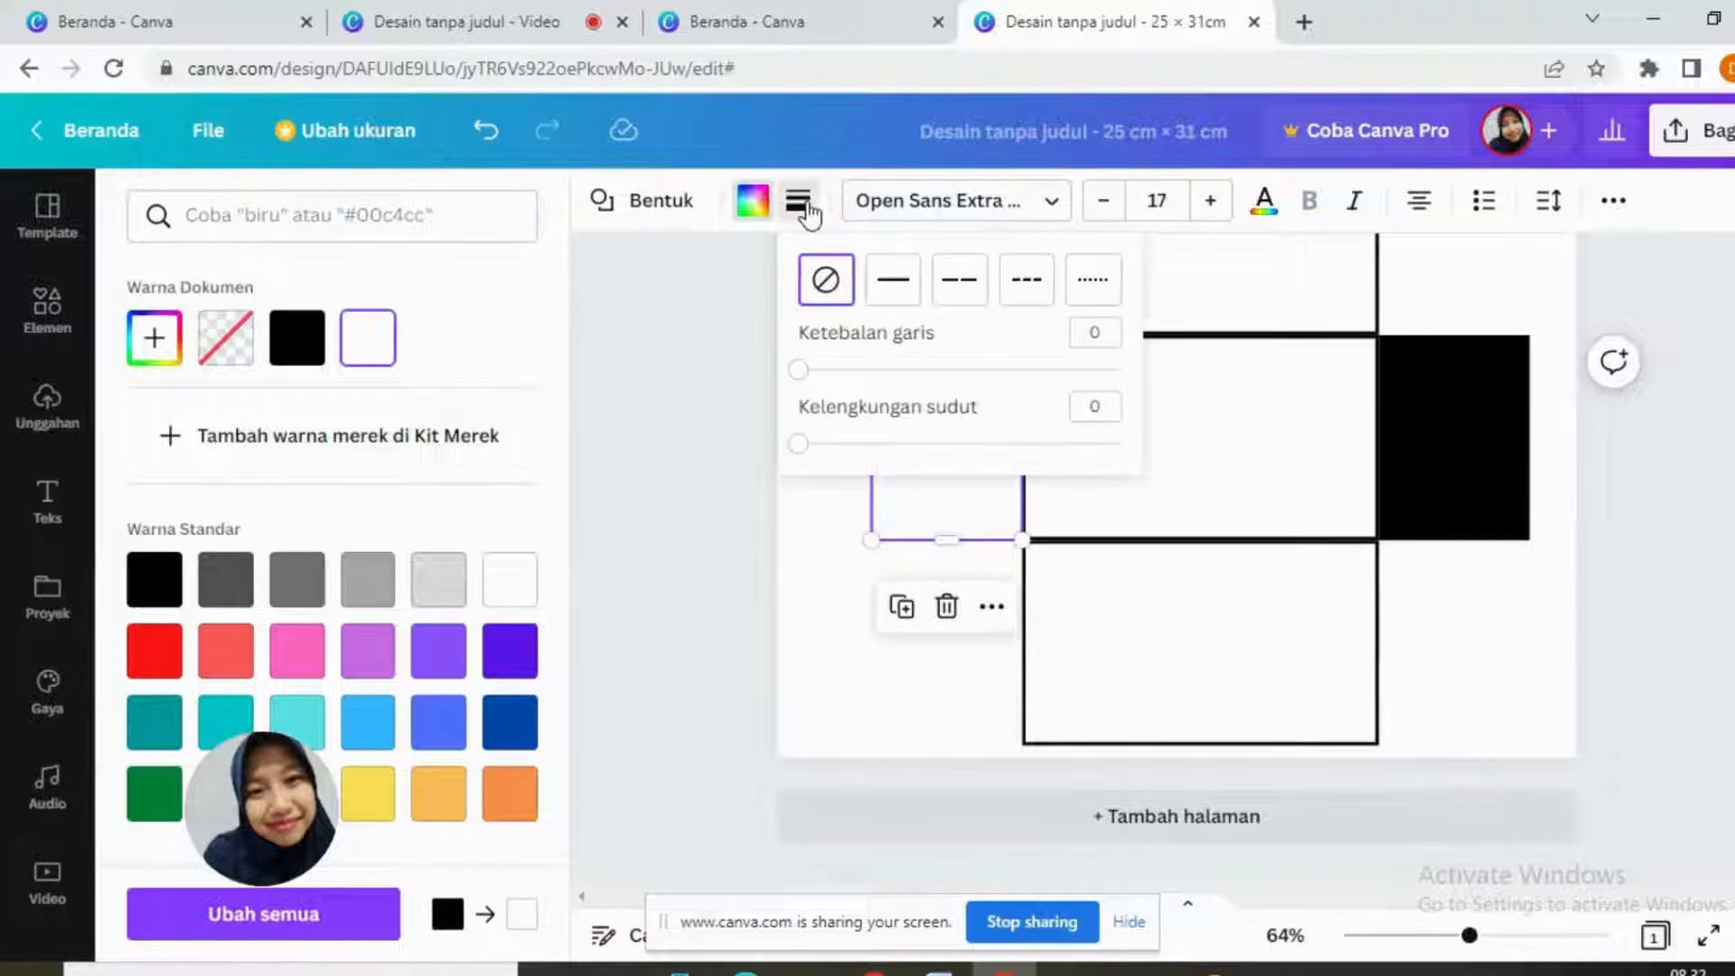
pyautogui.click(892, 280)
# Step: Fill the right side rectangle with white and give it a solid border line
pyautogui.click(1413, 464)
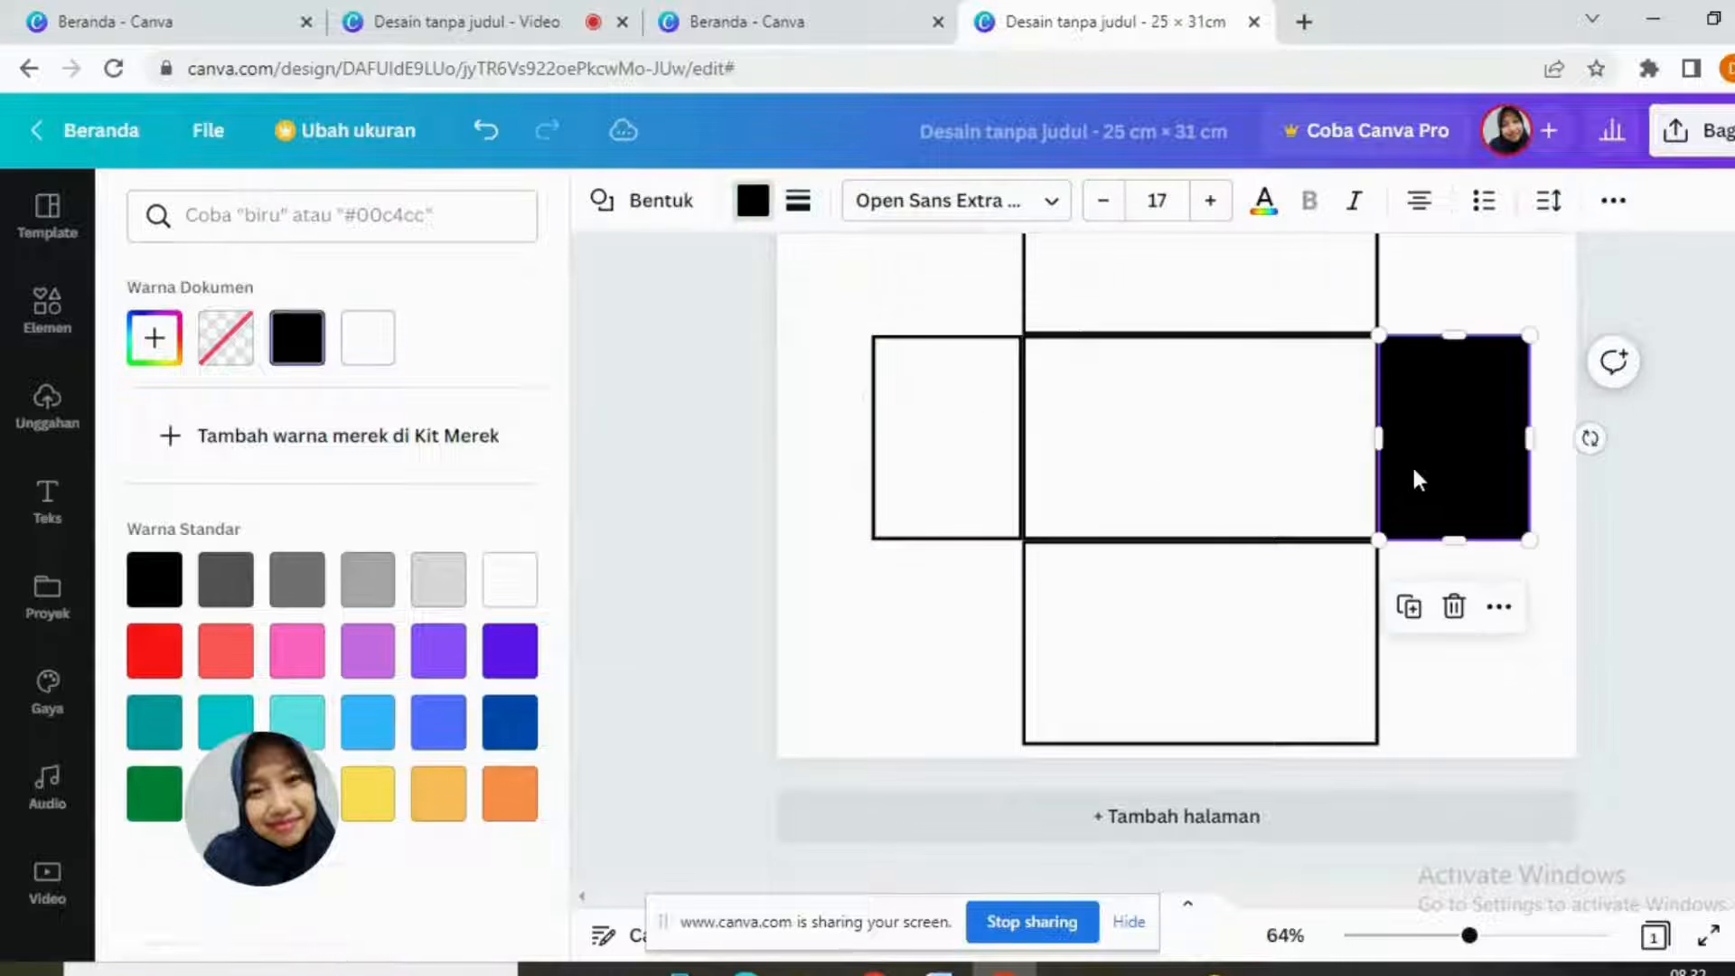
pyautogui.click(753, 204)
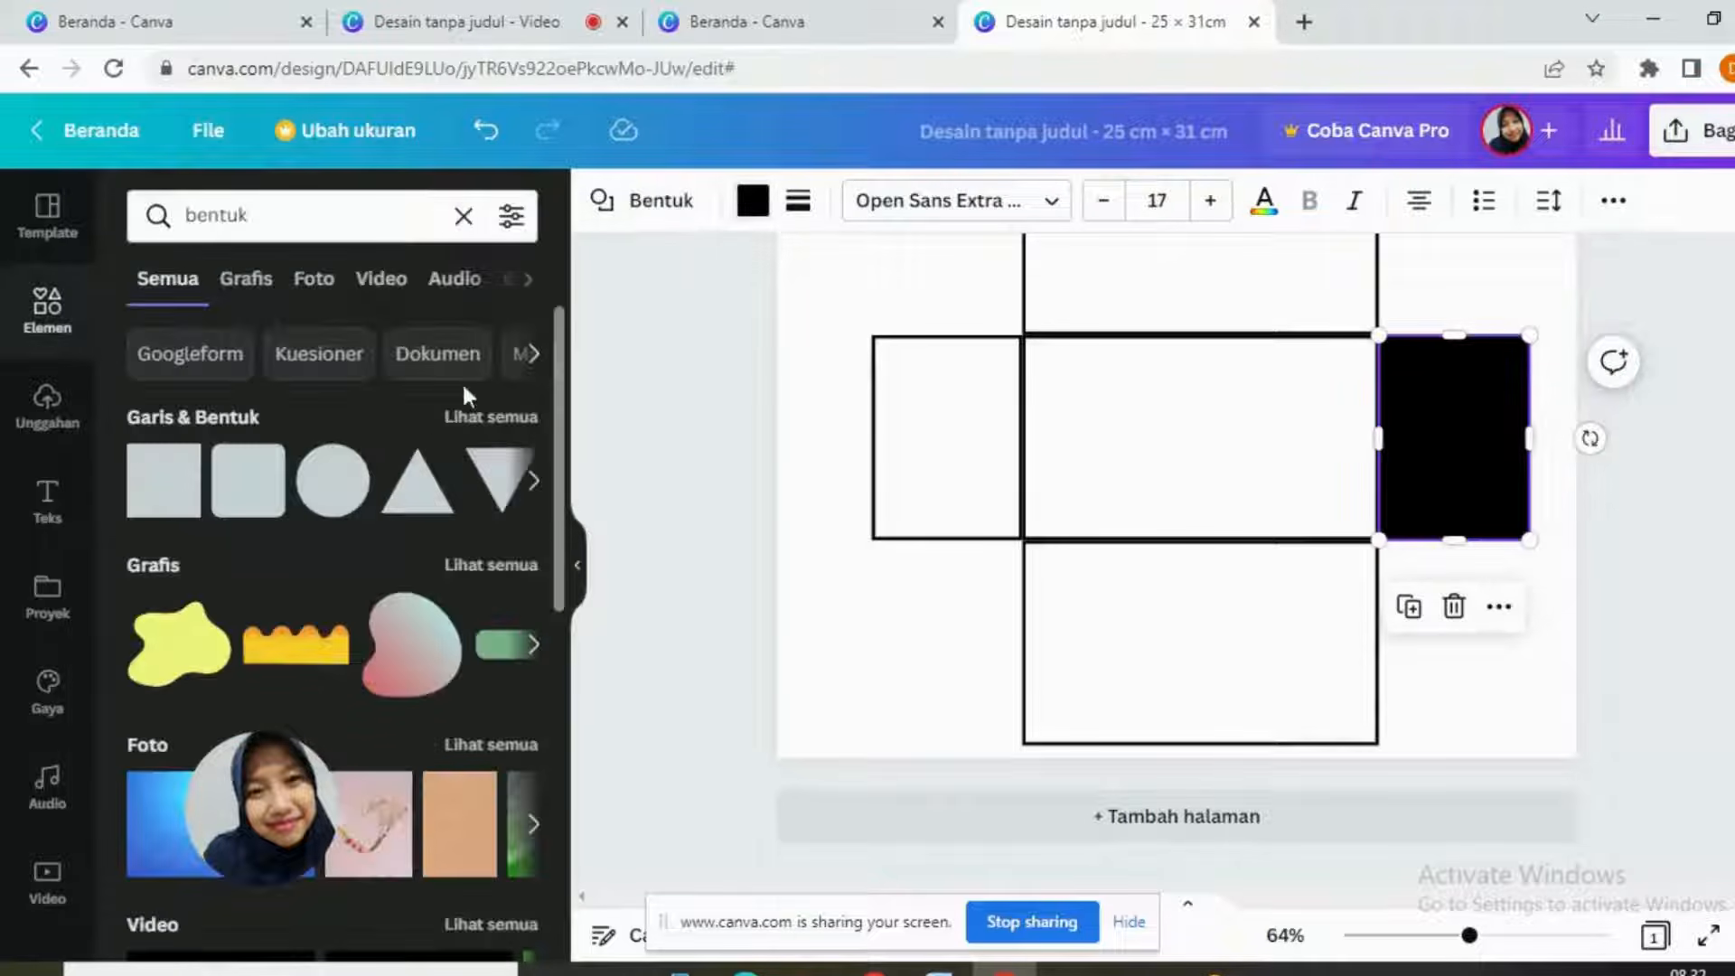
pyautogui.click(767, 212)
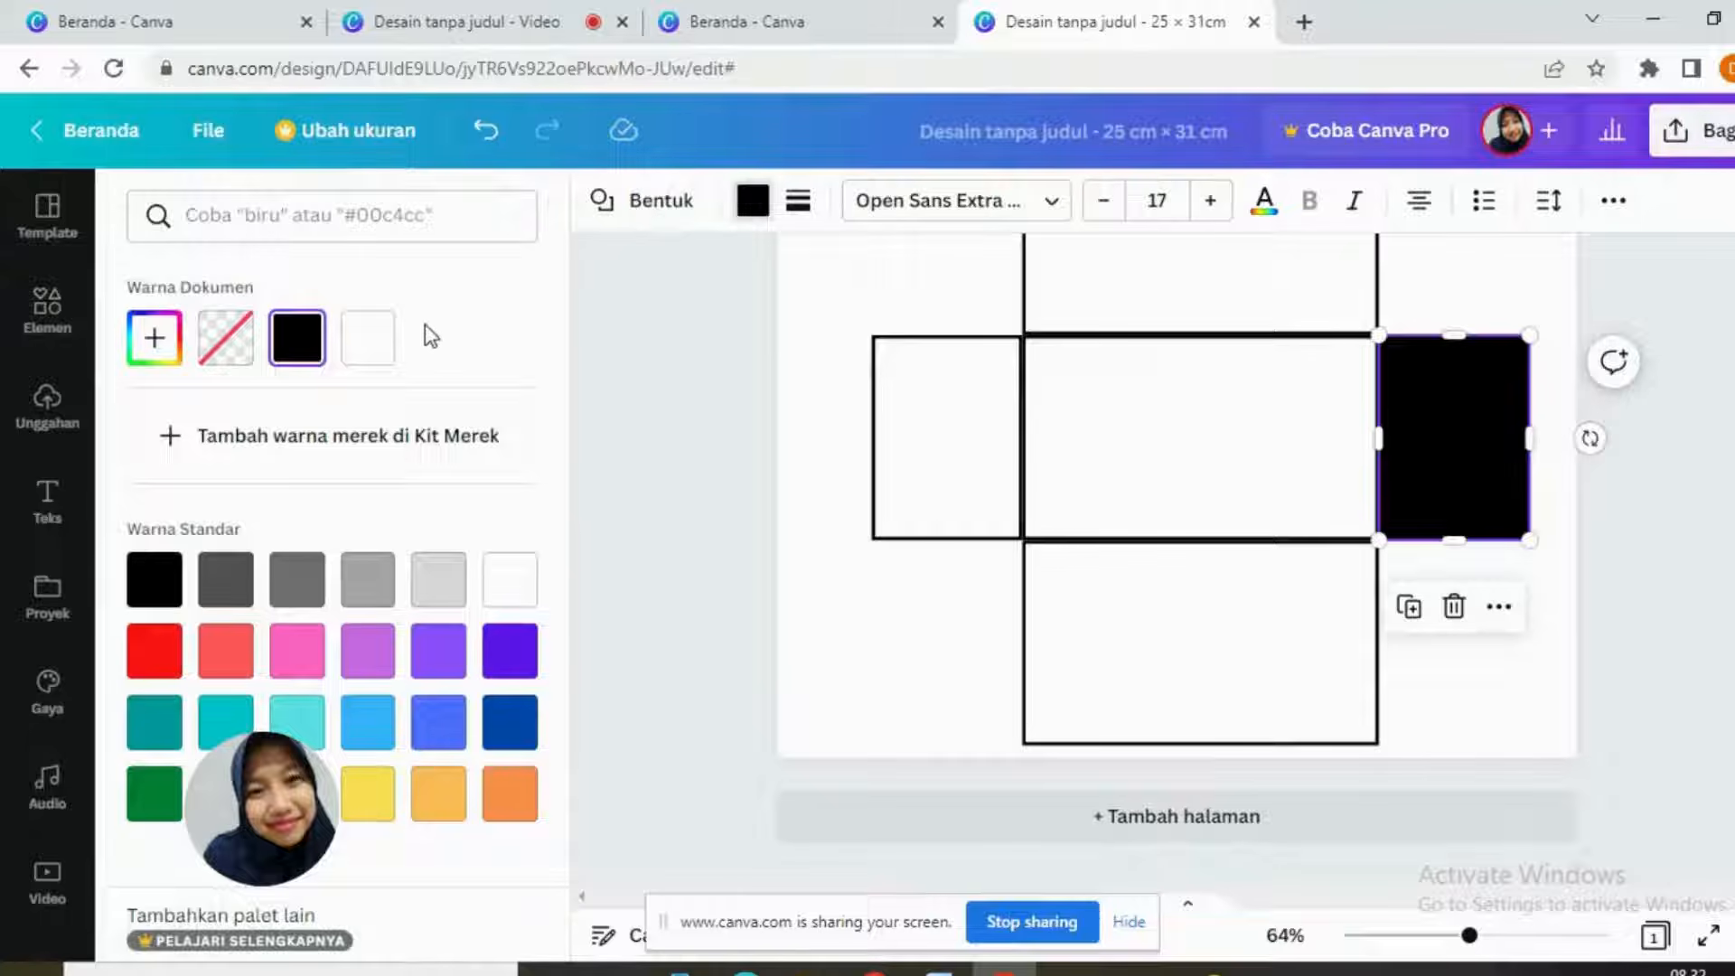
pyautogui.click(368, 337)
pyautogui.click(797, 201)
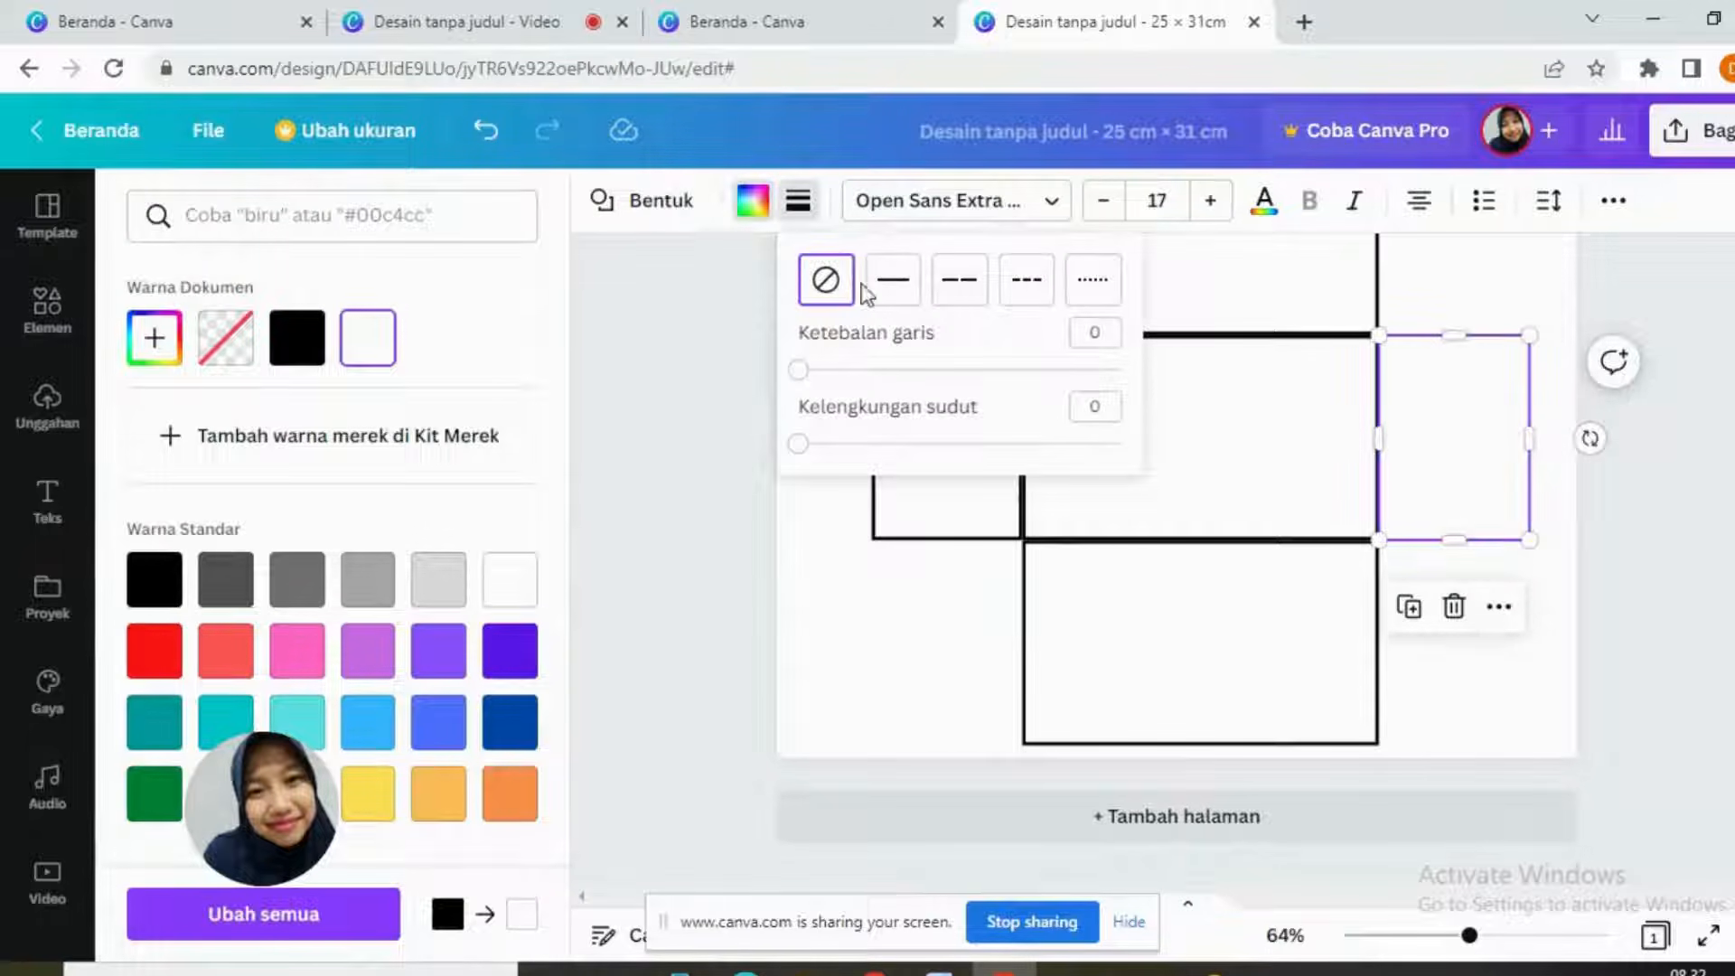
pyautogui.click(893, 280)
pyautogui.click(1551, 651)
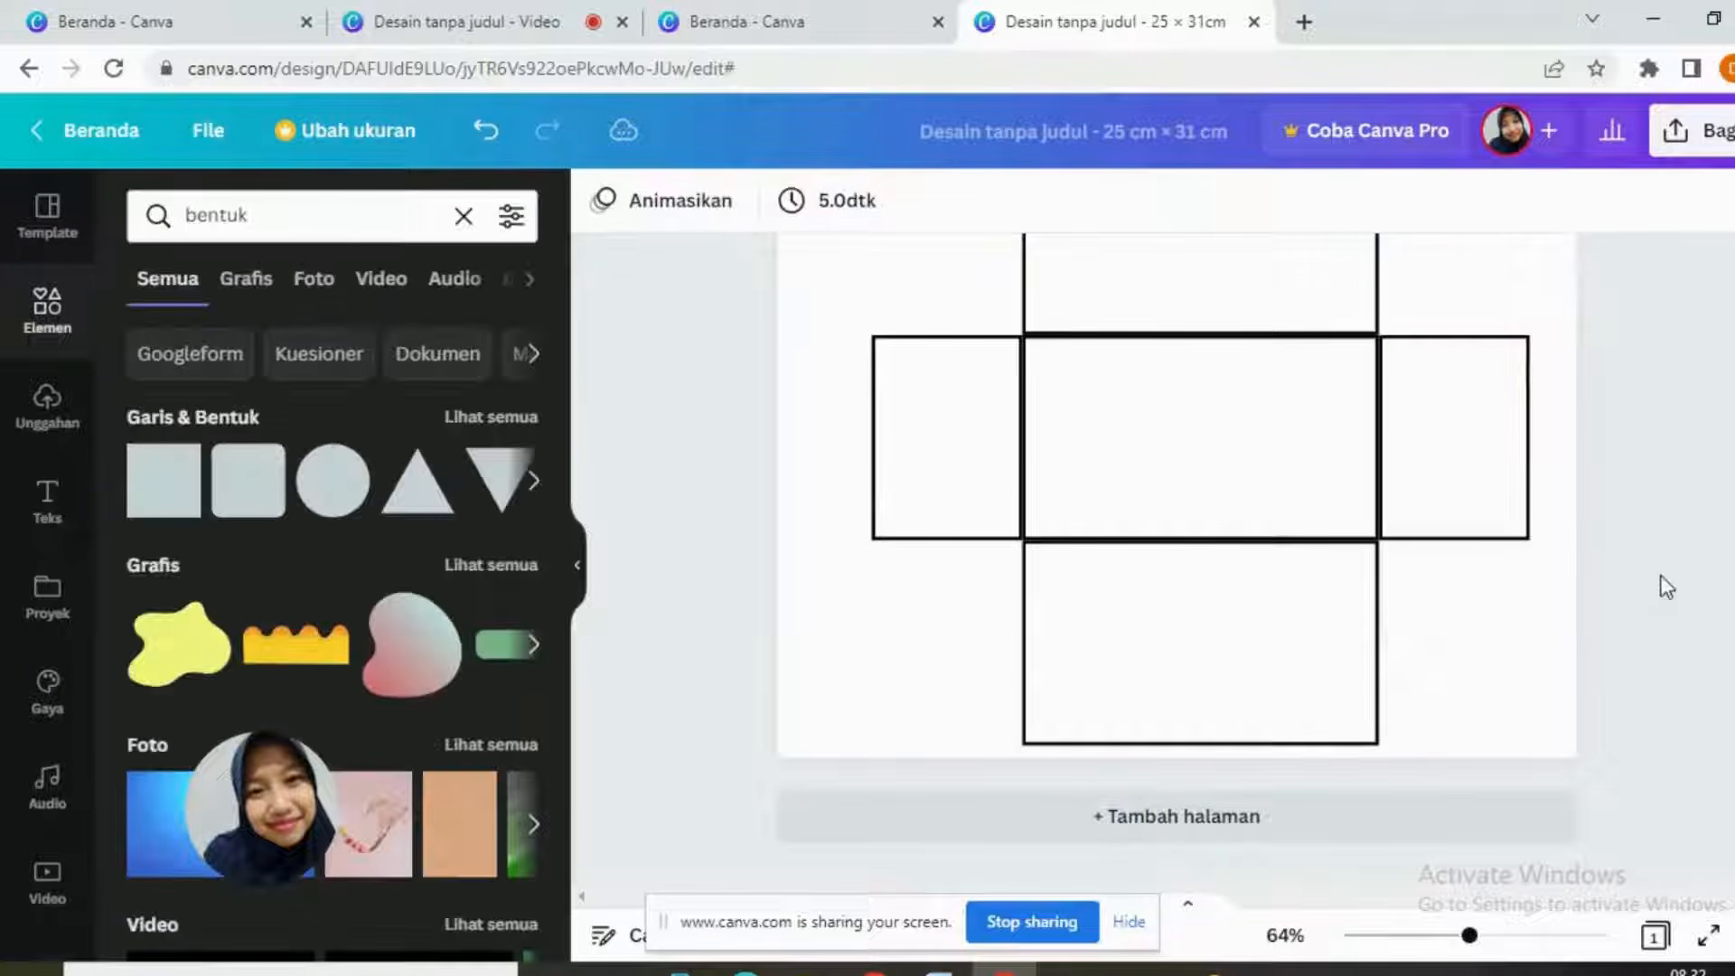
# Step: Examine how the rounded flap sits above the column compared with the left side rectangle
pyautogui.click(972, 492)
pyautogui.scroll(2, 1640, 515)
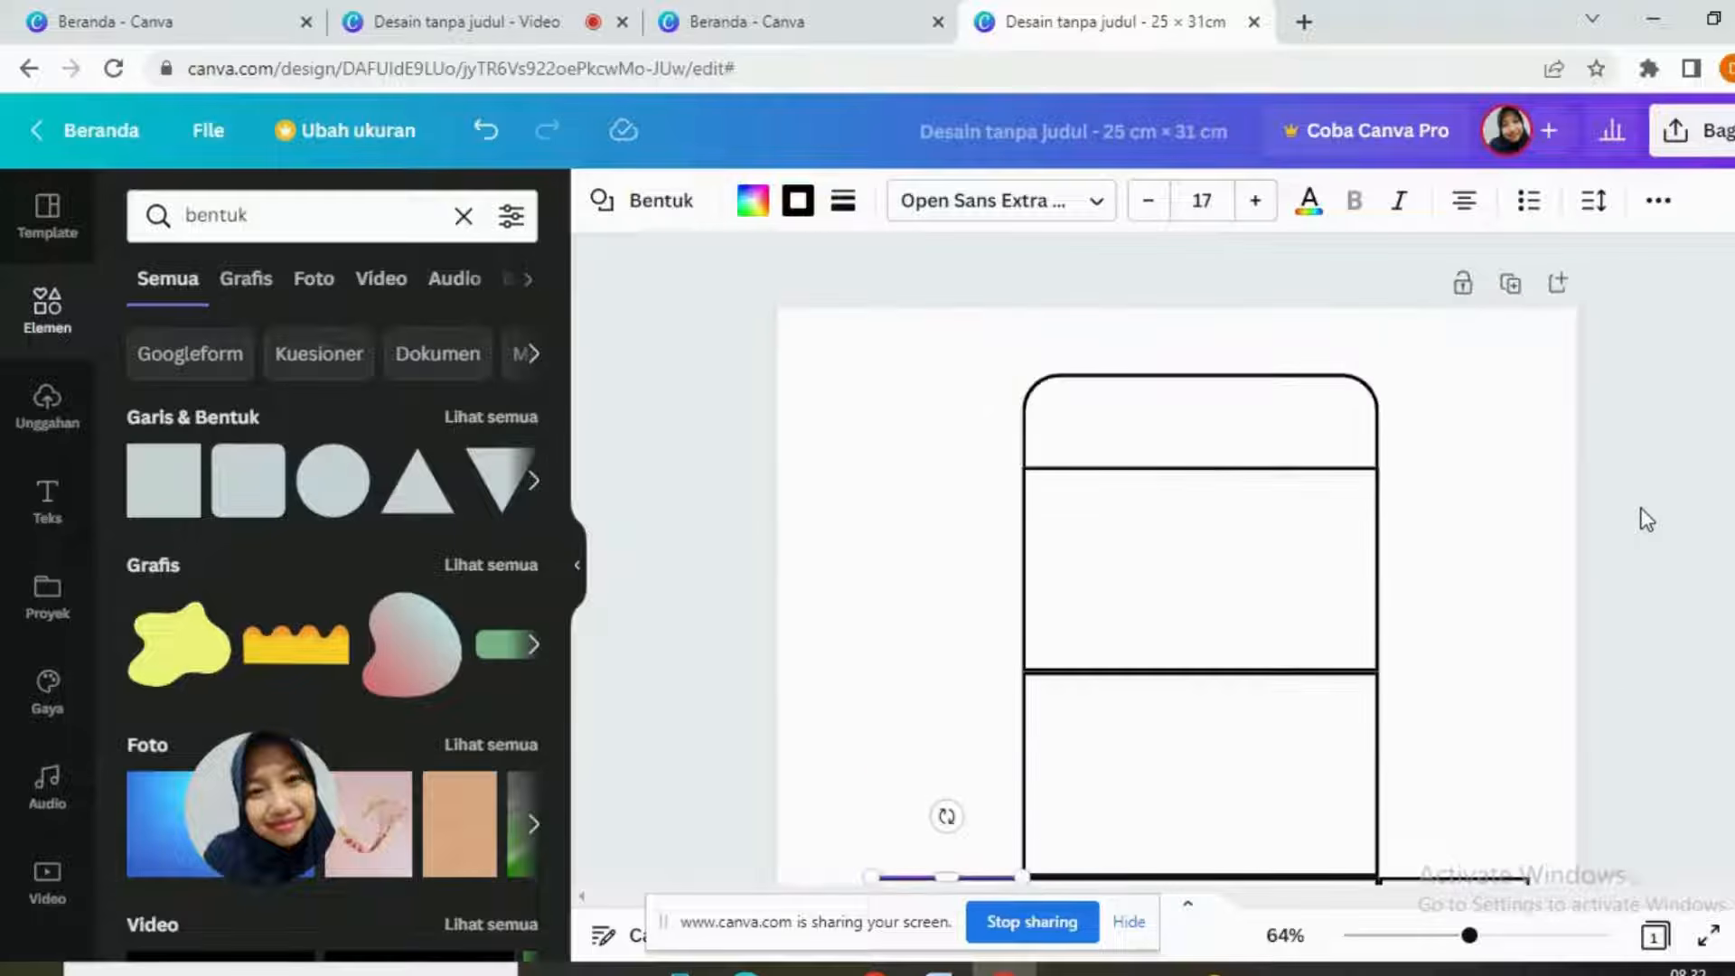
pyautogui.scroll(-2, 1531, 496)
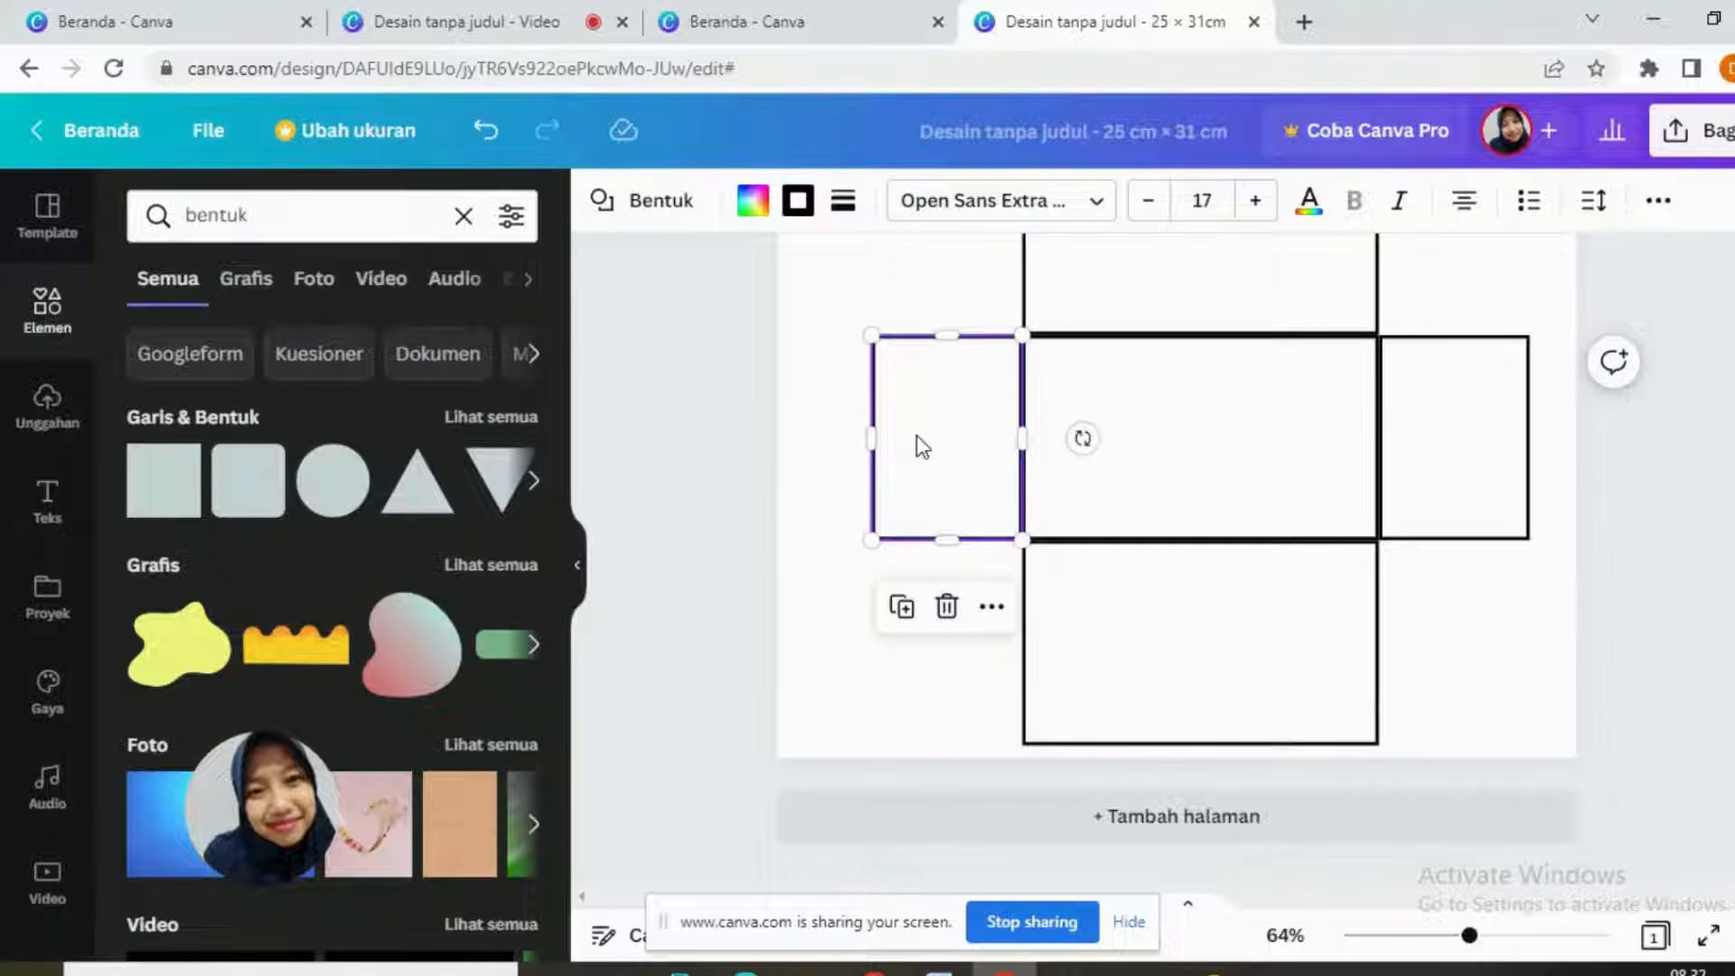
pyautogui.scroll(5, 918, 416)
pyautogui.click(1170, 430)
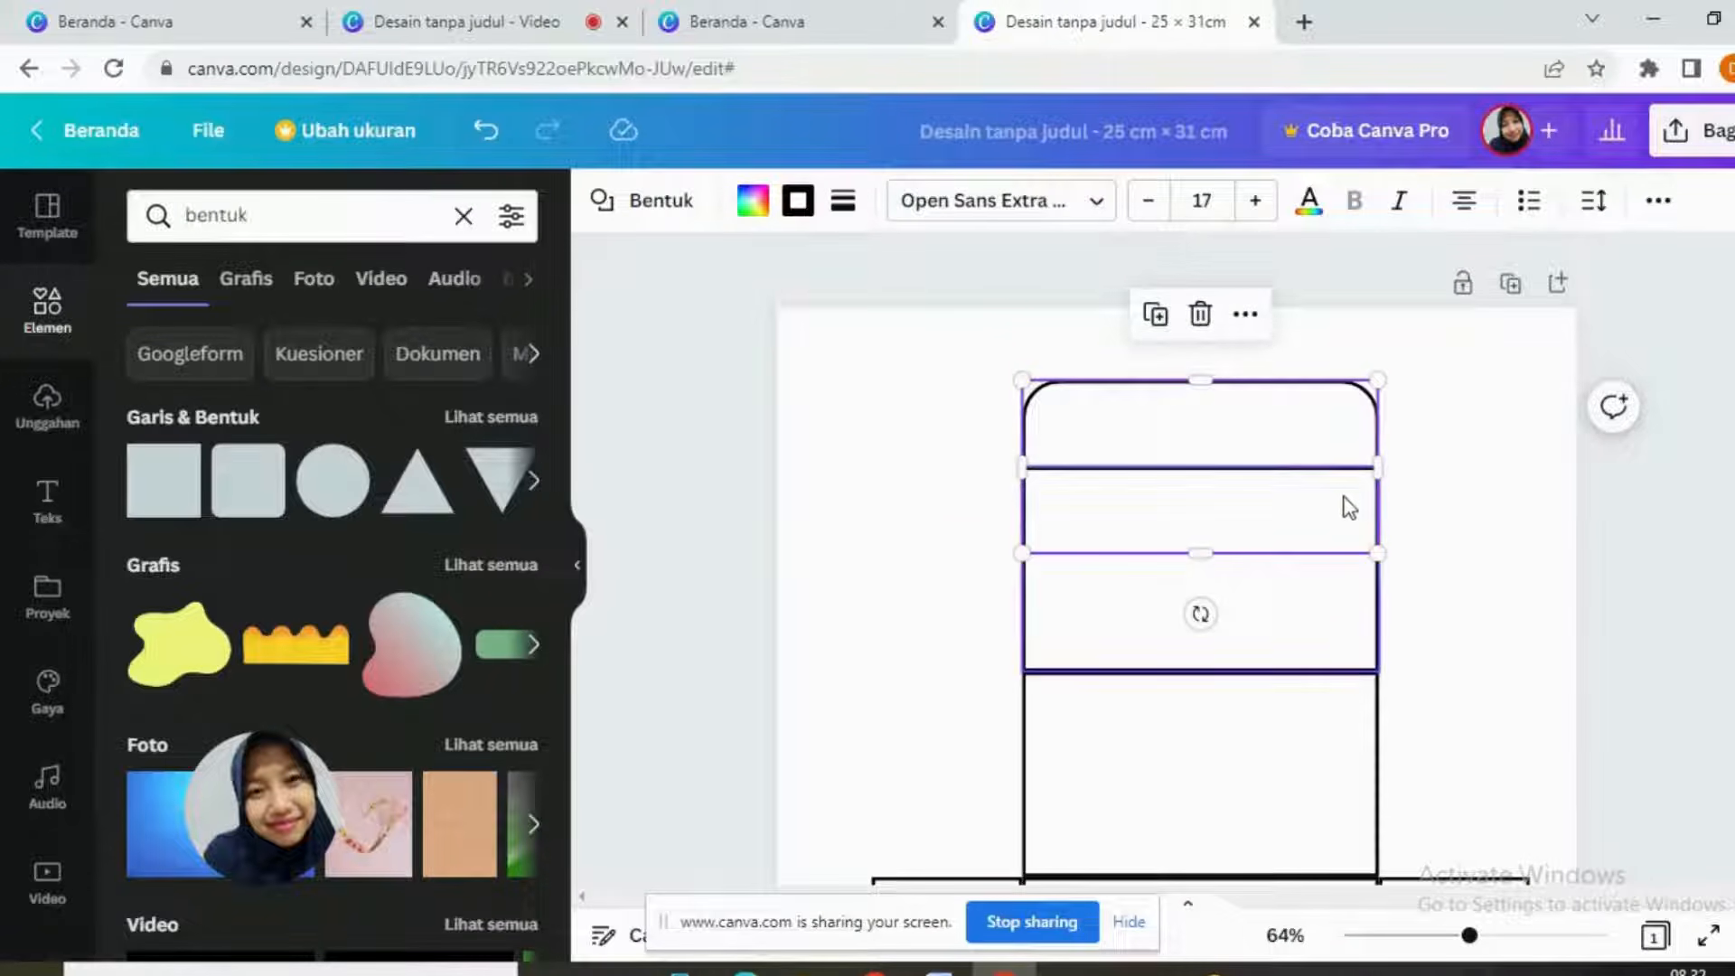
pyautogui.scroll(-3, 1337, 506)
pyautogui.click(965, 476)
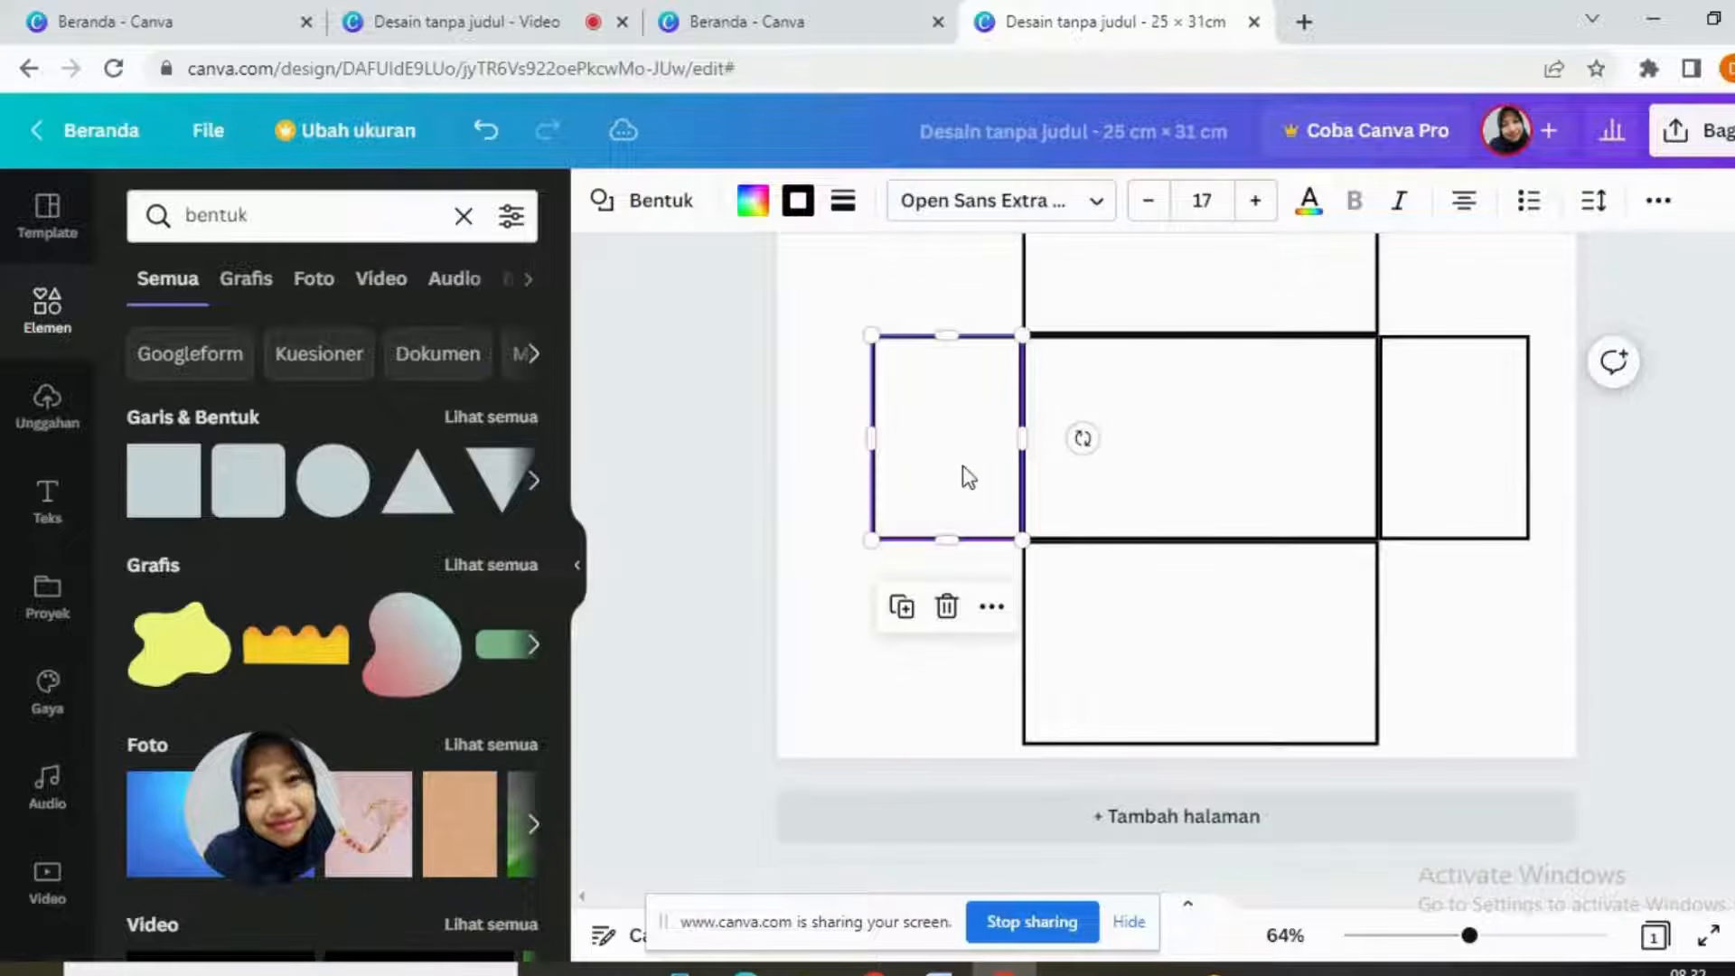
# Step: Add a rounded square over the outer edge of the left side rectangle and resize it to the same height
pyautogui.click(247, 491)
pyautogui.moveTo(1173, 301); pyautogui.dragTo(946, 445)
pyautogui.moveTo(1063, 415); pyautogui.dragTo(970, 421)
pyautogui.moveTo(895, 295); pyautogui.dragTo(896, 334)
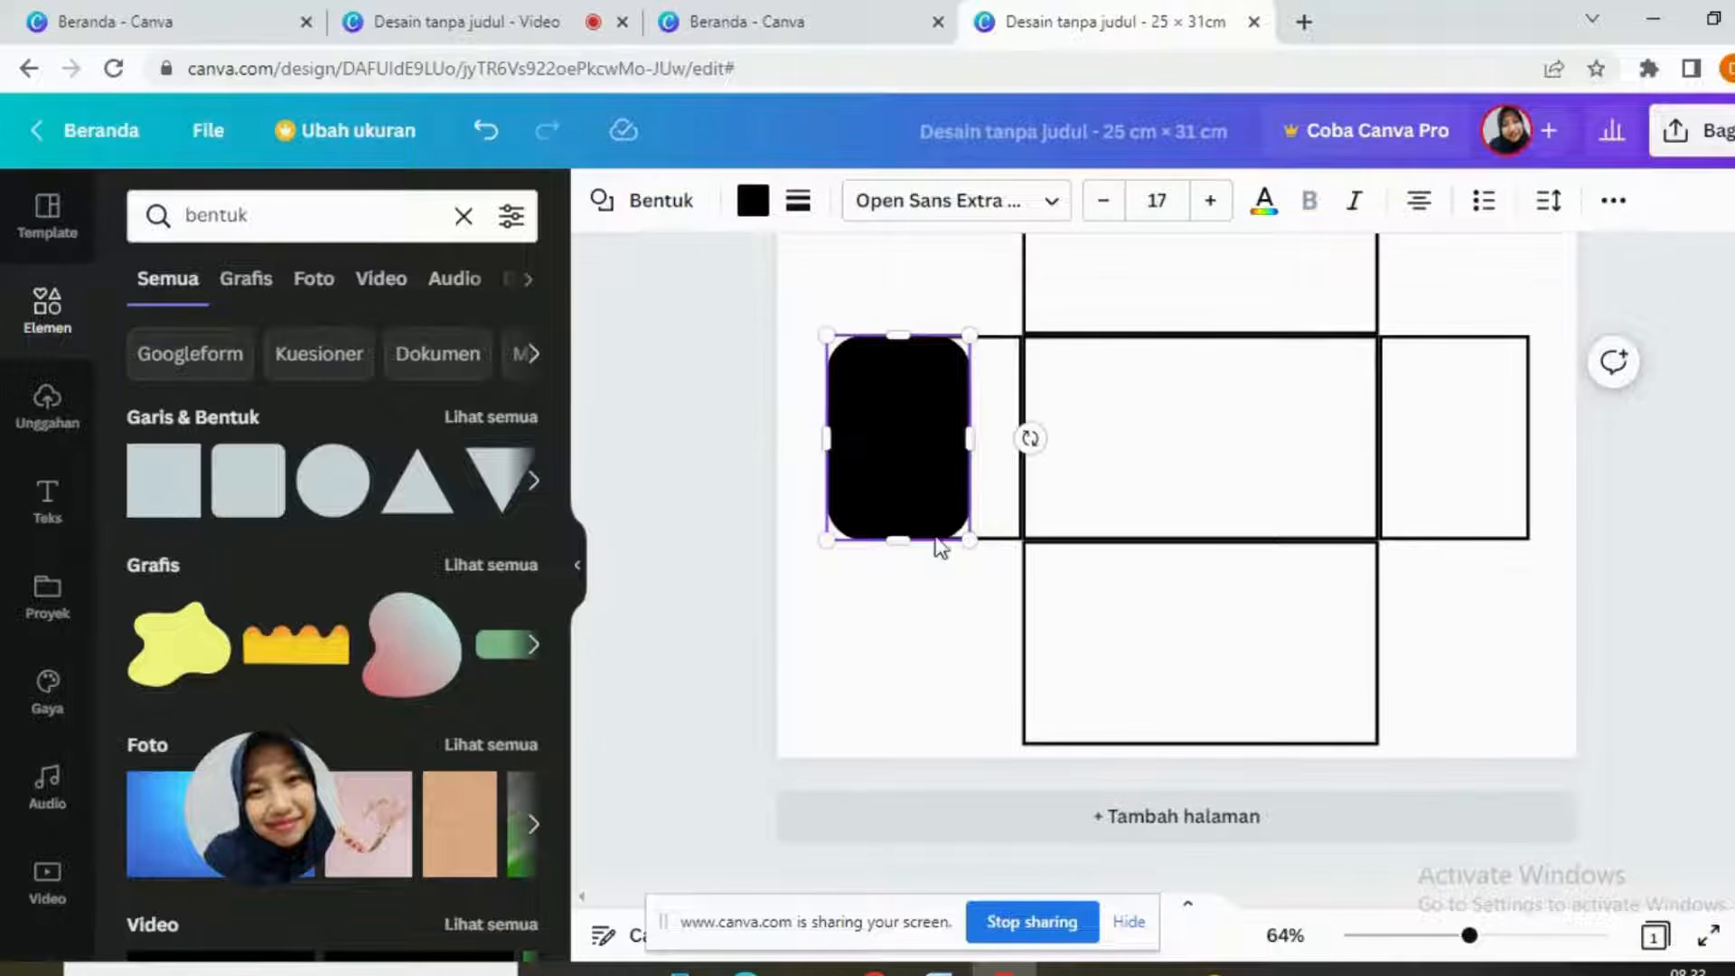
pyautogui.click(971, 601)
# Step: Fill the left rounded shape with white and give it a solid border line
pyautogui.click(902, 448)
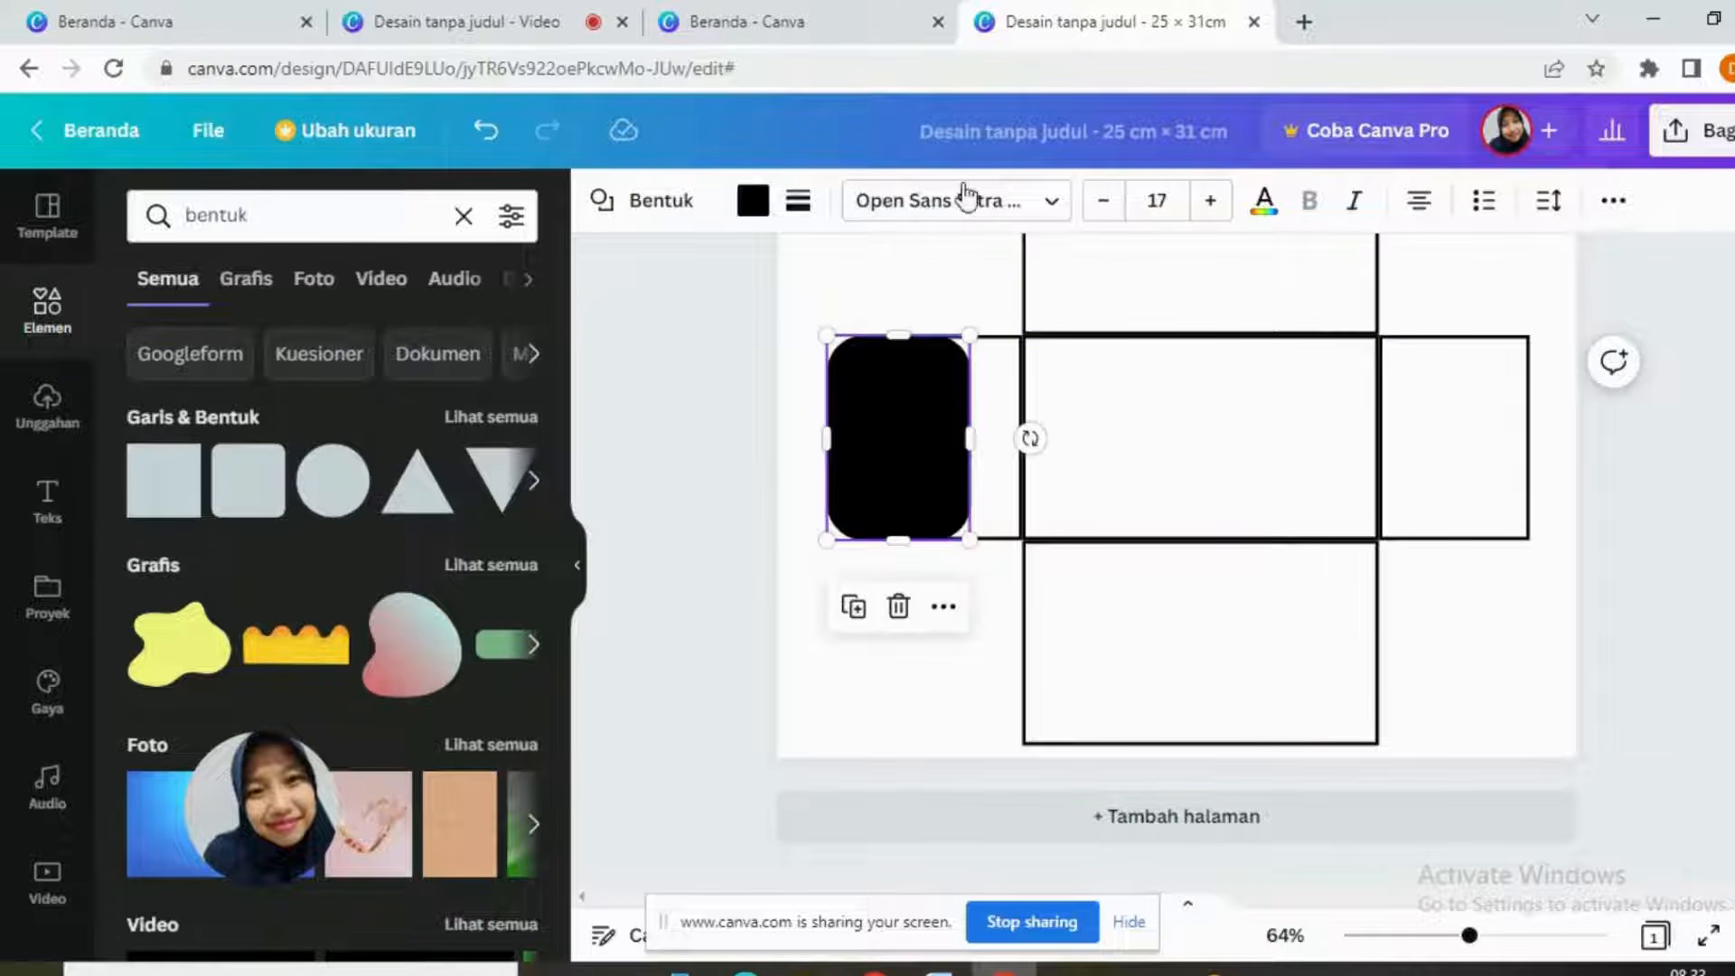
pyautogui.click(753, 204)
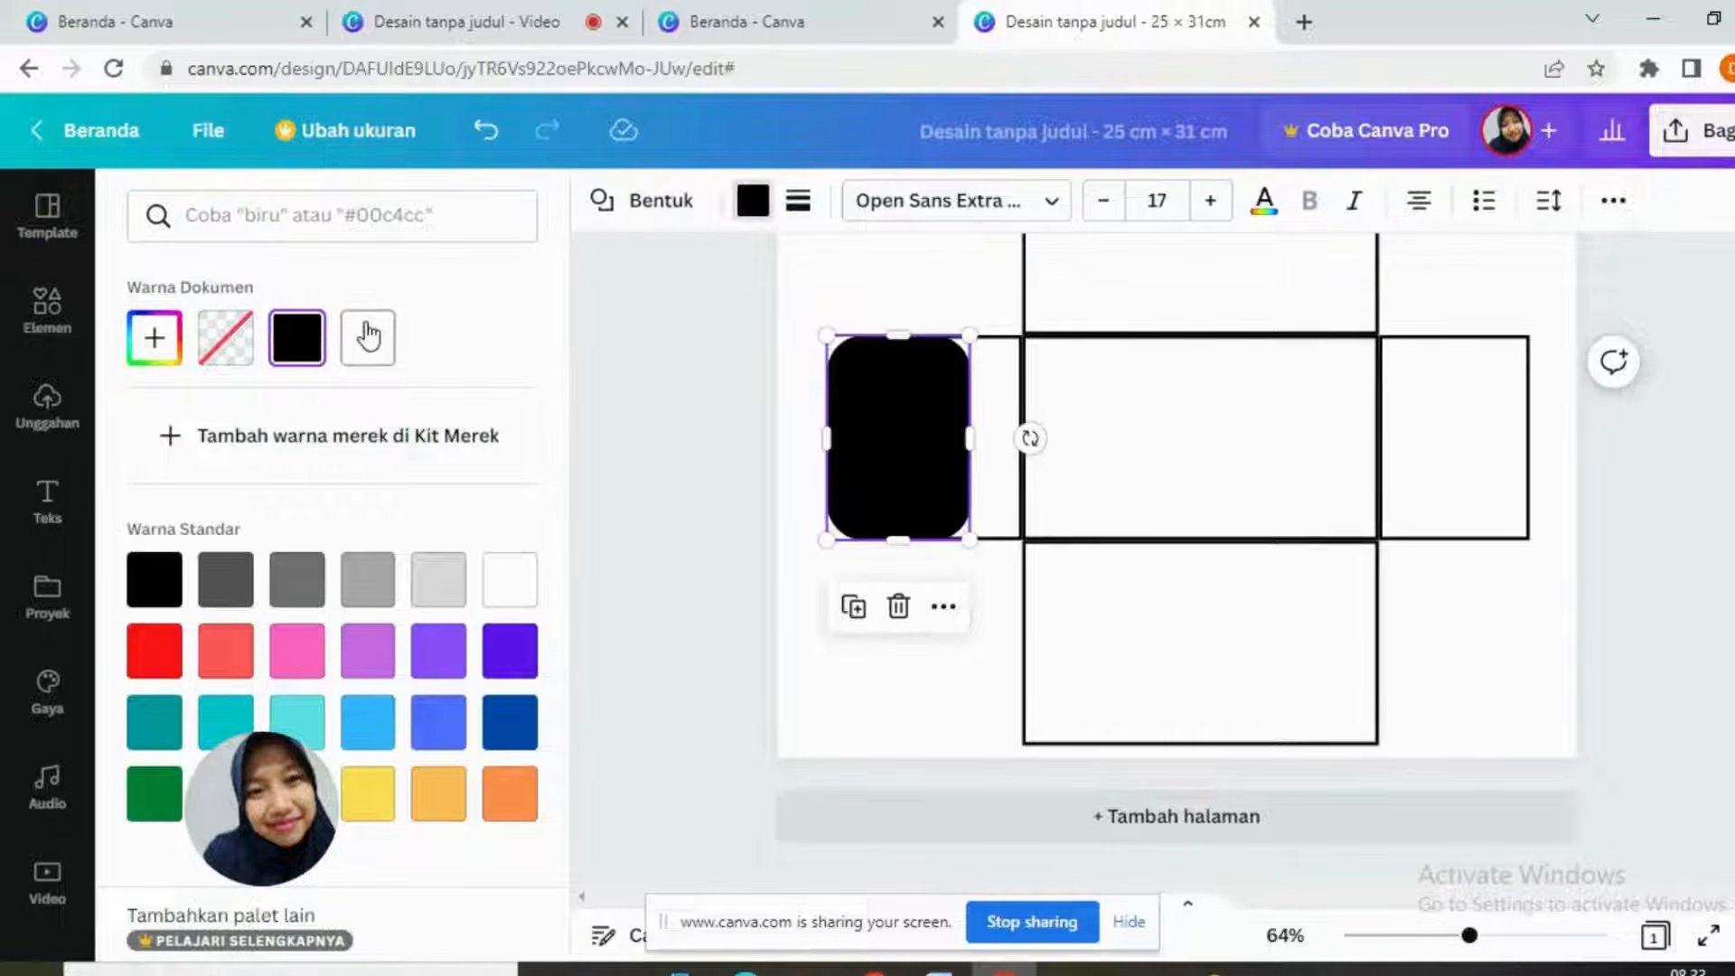
pyautogui.click(370, 337)
pyautogui.click(798, 202)
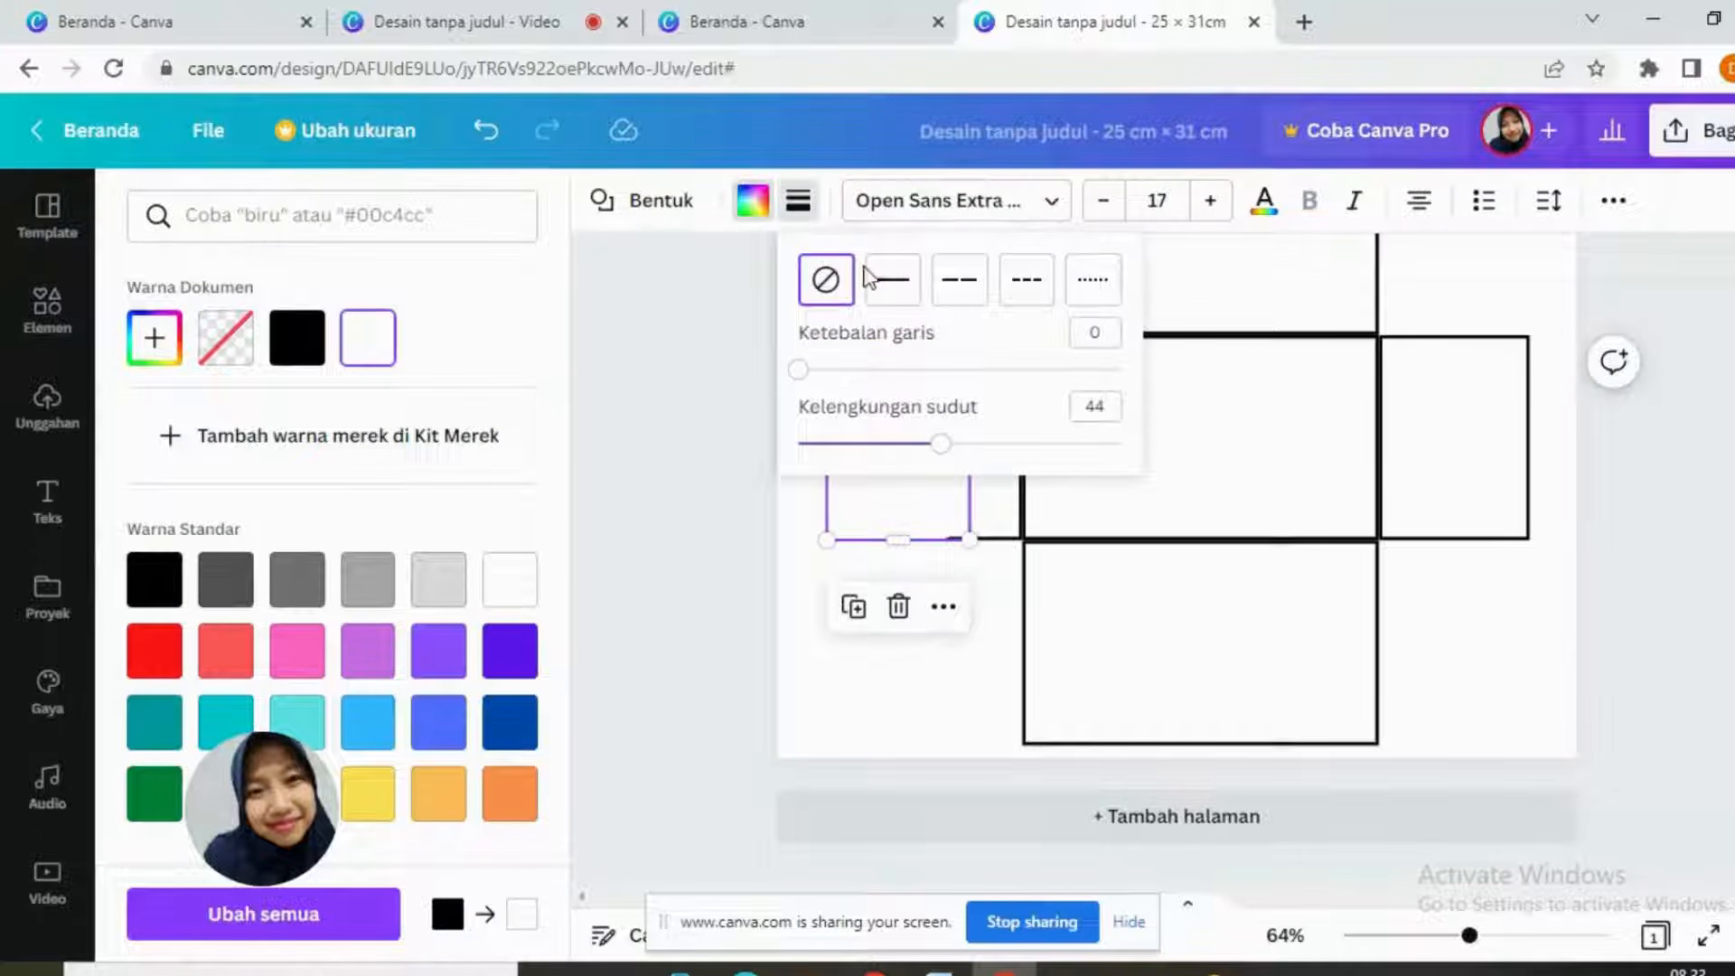
pyautogui.click(879, 291)
# Step: Send the rounded shape one layer backward, behind the left side rectangle, and shift it slightly outward
pyautogui.click(928, 615)
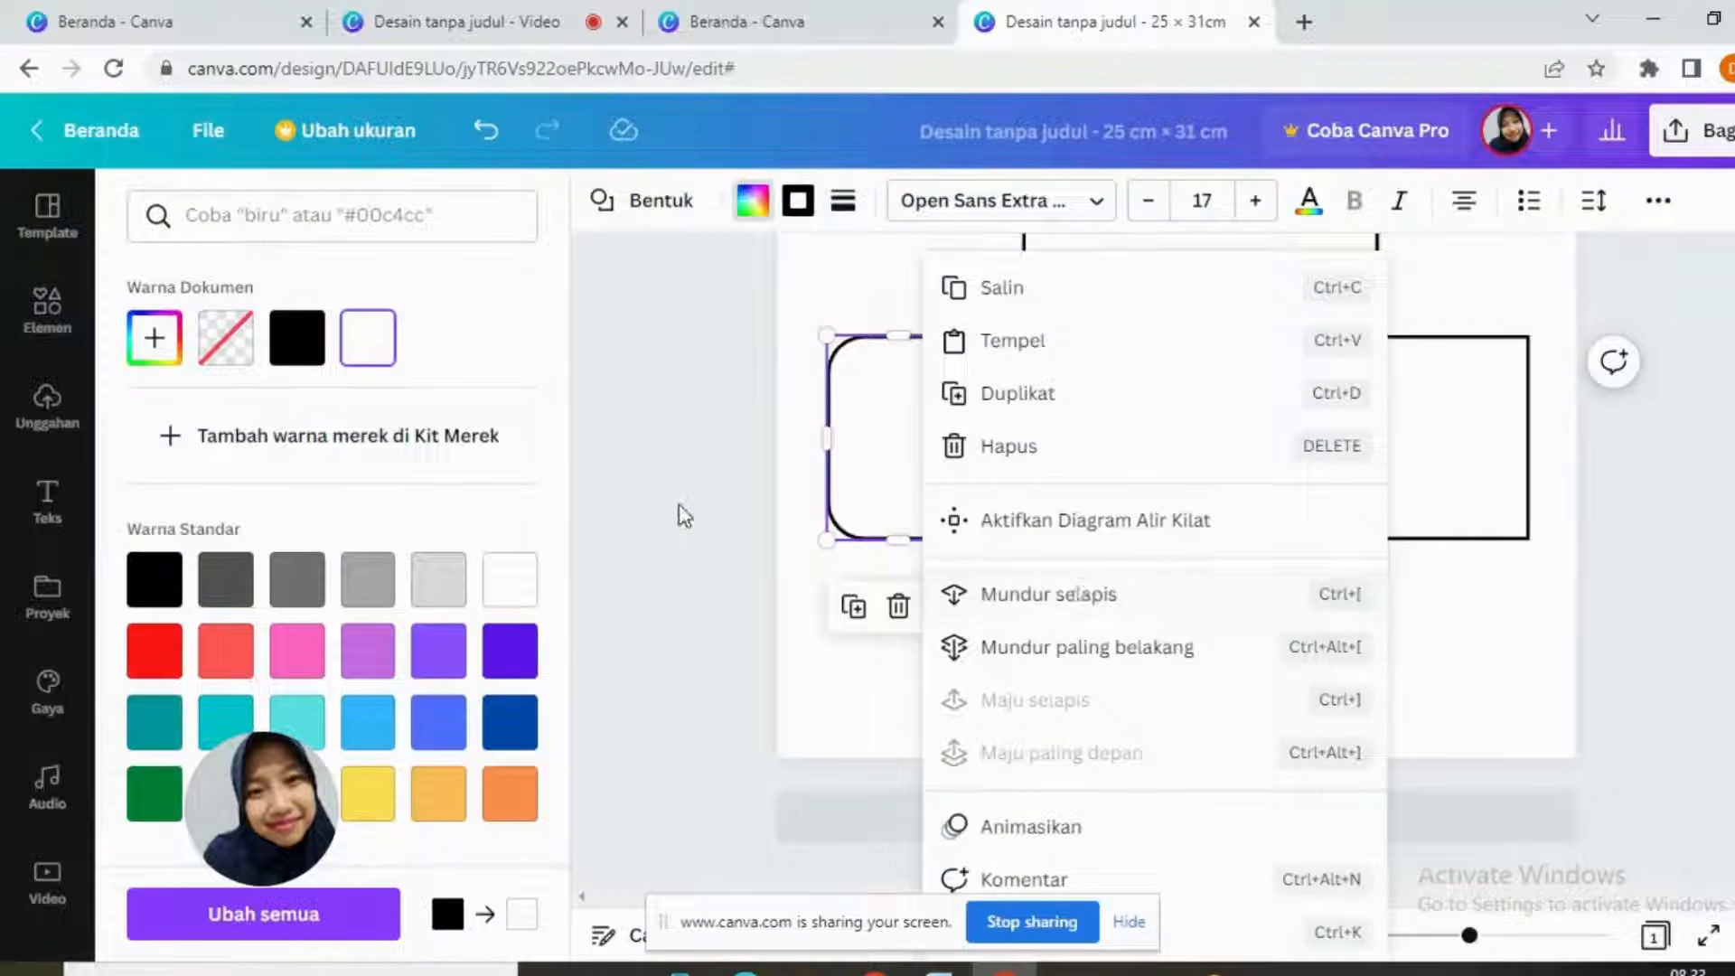
pyautogui.click(788, 597)
pyautogui.click(1222, 499)
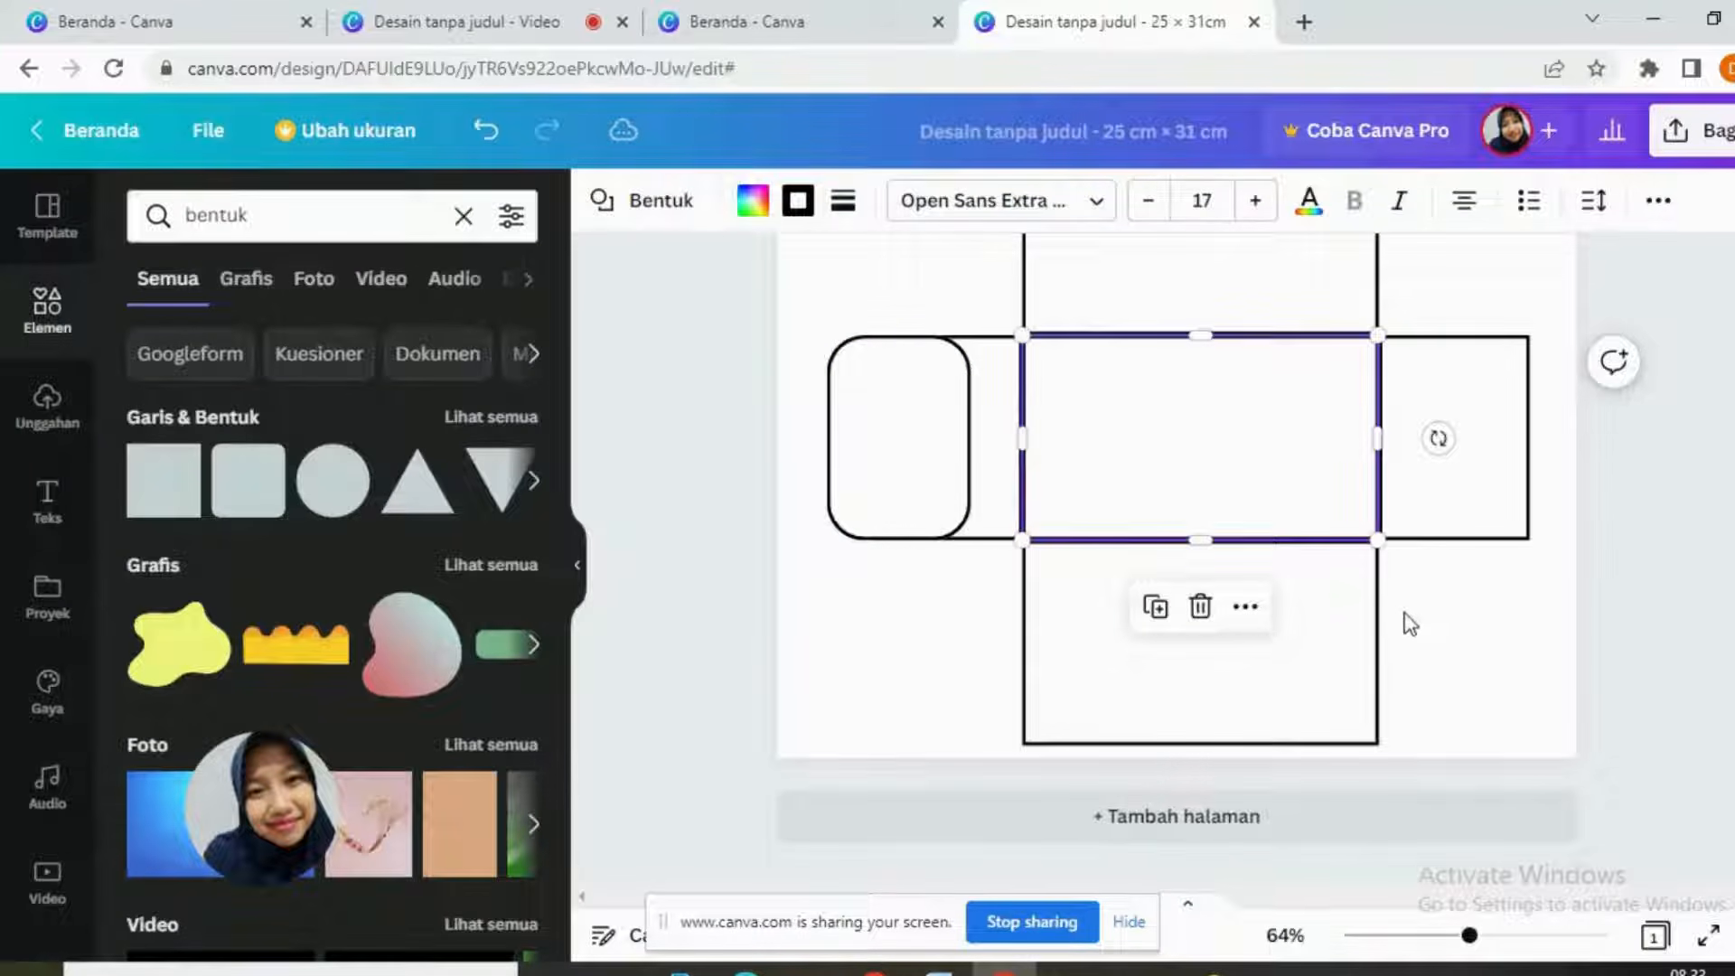
pyautogui.click(917, 433)
pyautogui.rightClick(939, 418)
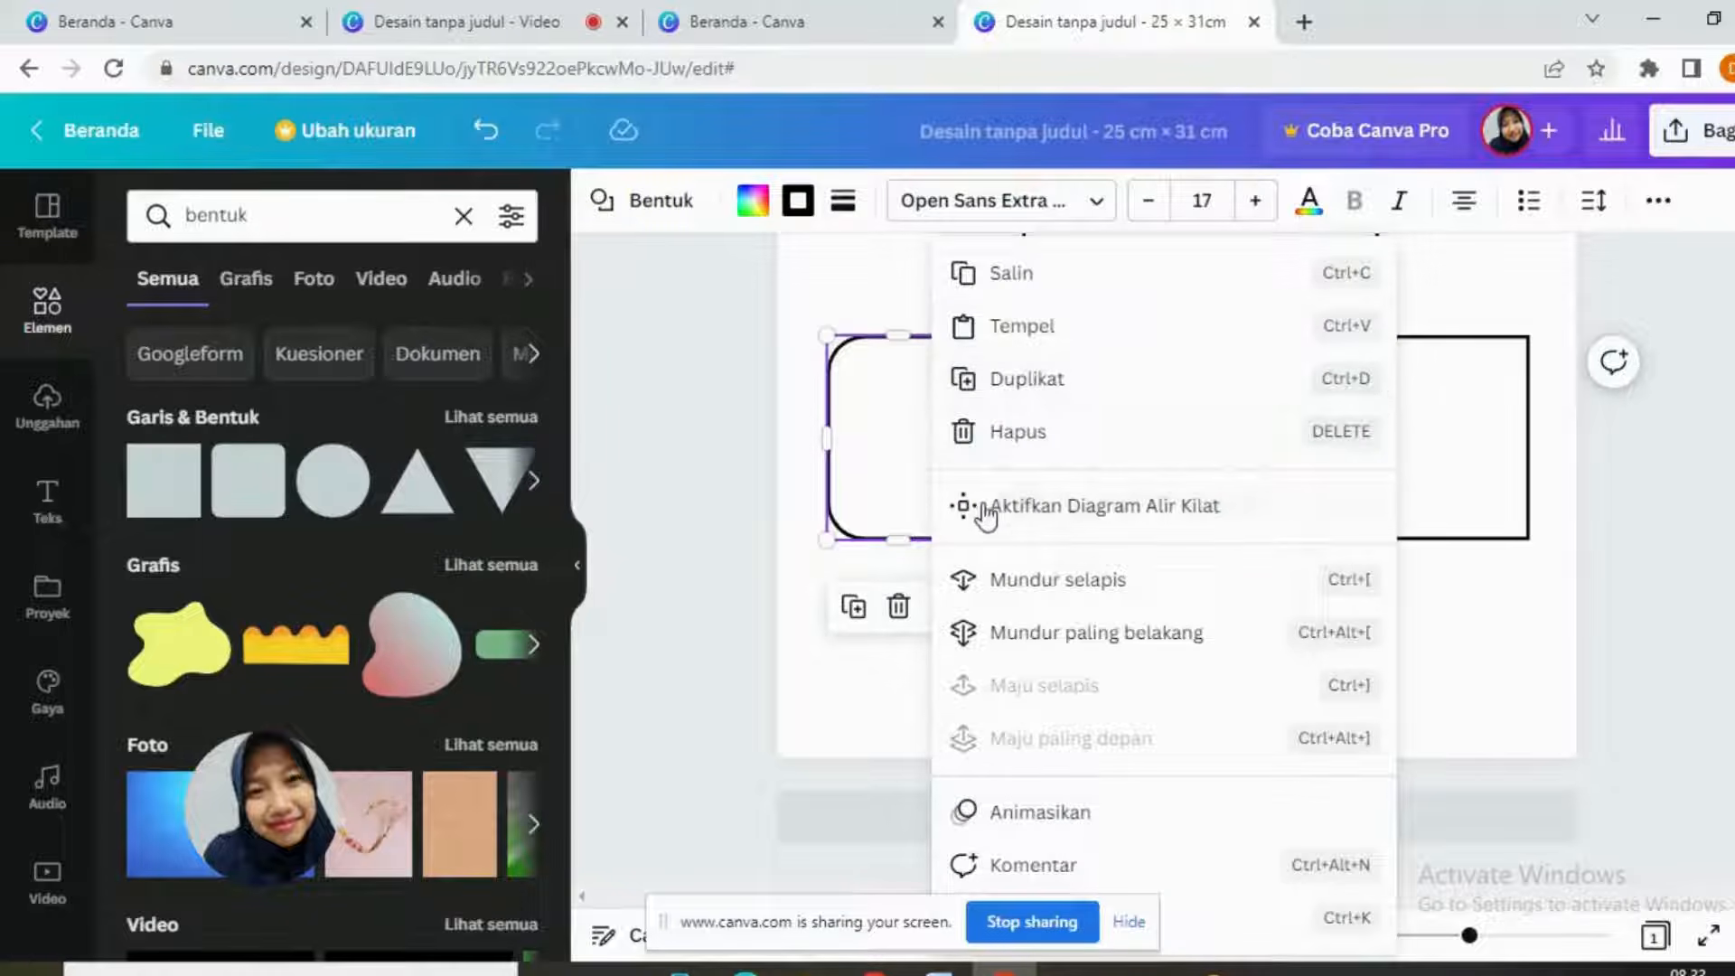
pyautogui.click(1033, 583)
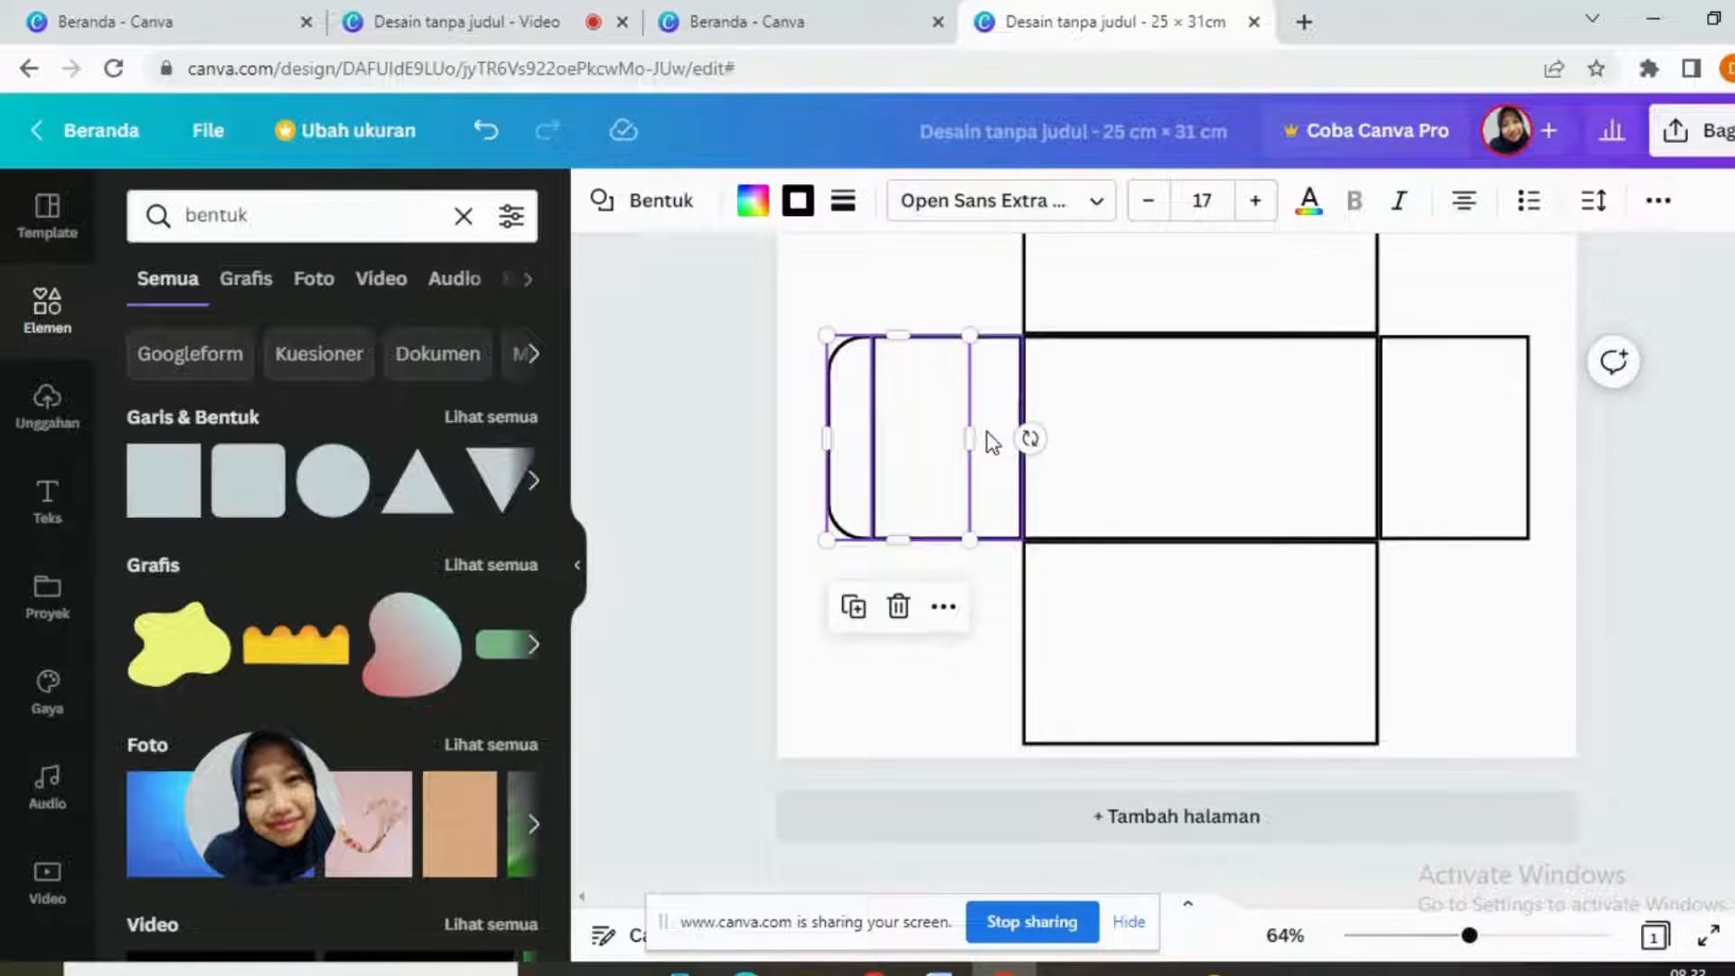
pyautogui.moveTo(854, 463); pyautogui.dragTo(844, 442)
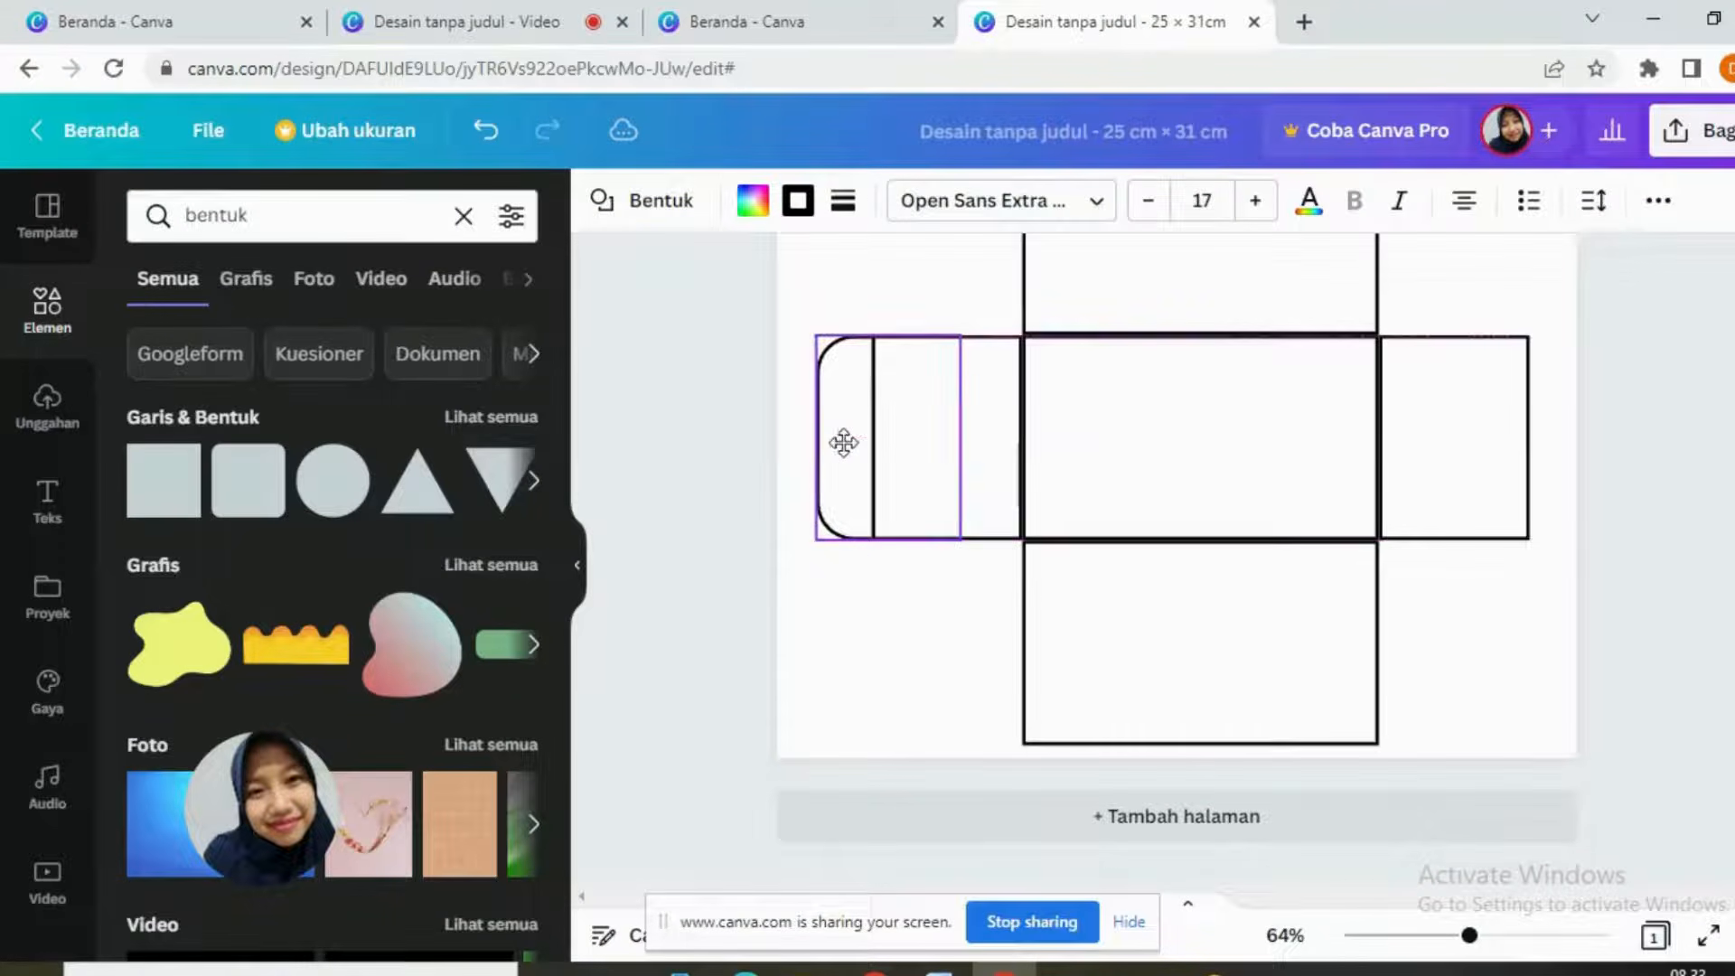
pyautogui.click(914, 306)
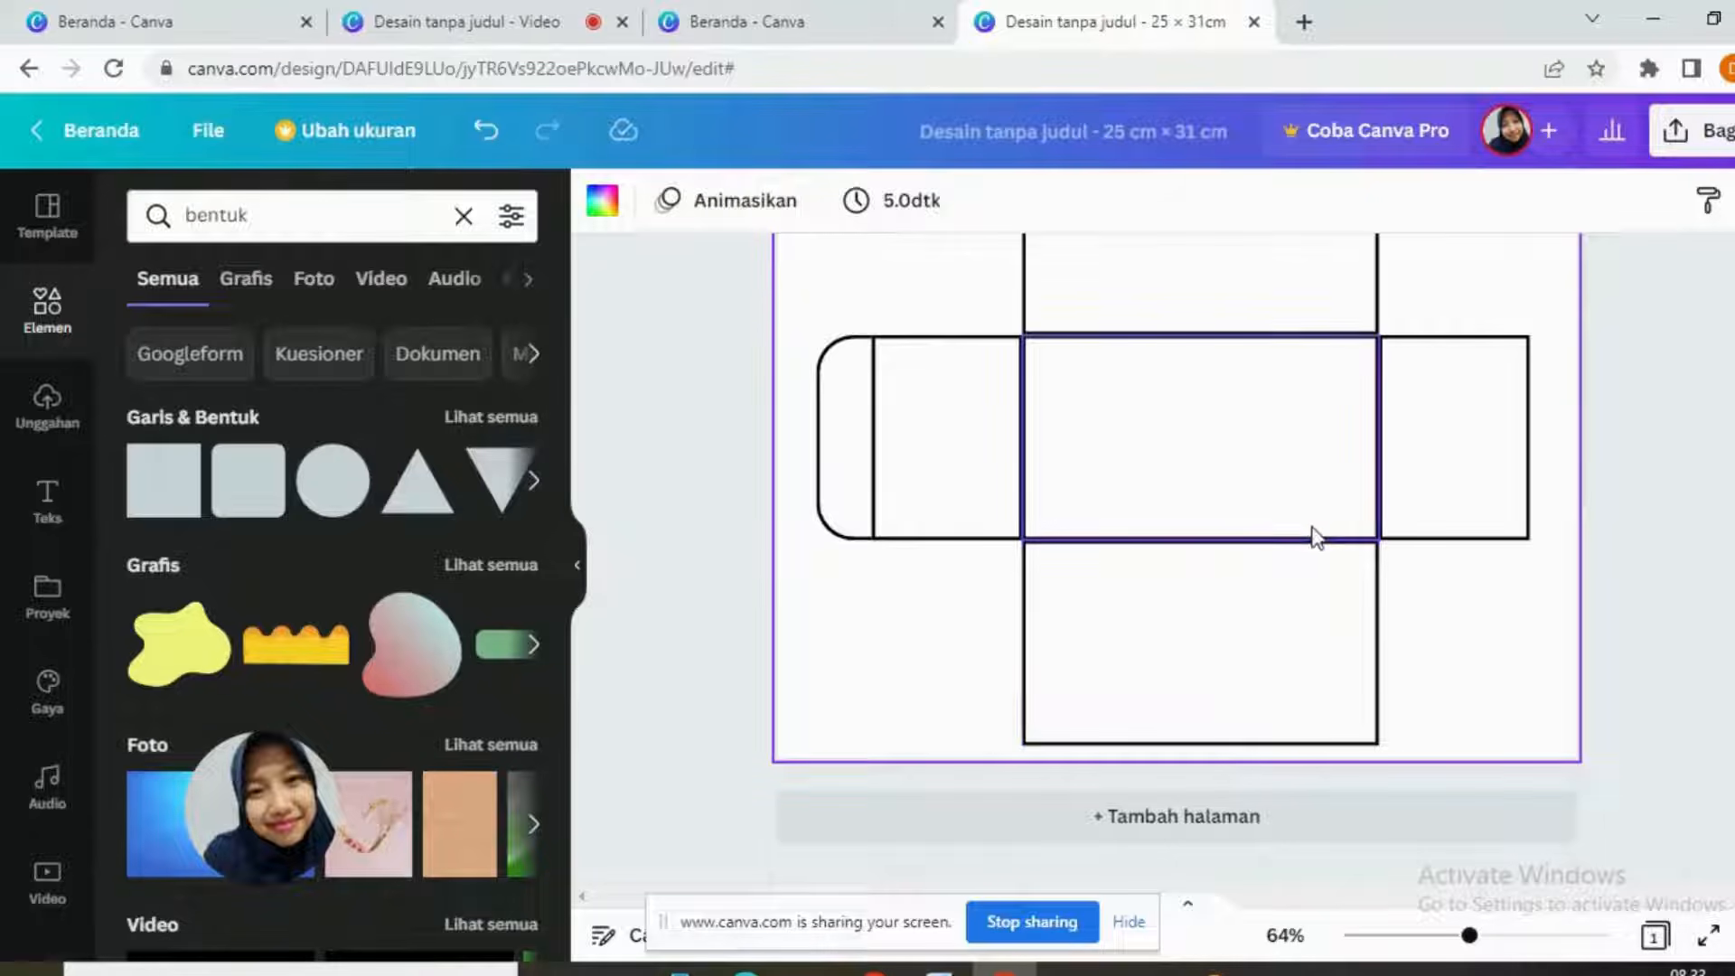
# Step: Duplicate the left rounded flap and place the copy level over the outer edge of the right side rectangle
pyautogui.click(852, 423)
pyautogui.click(845, 608)
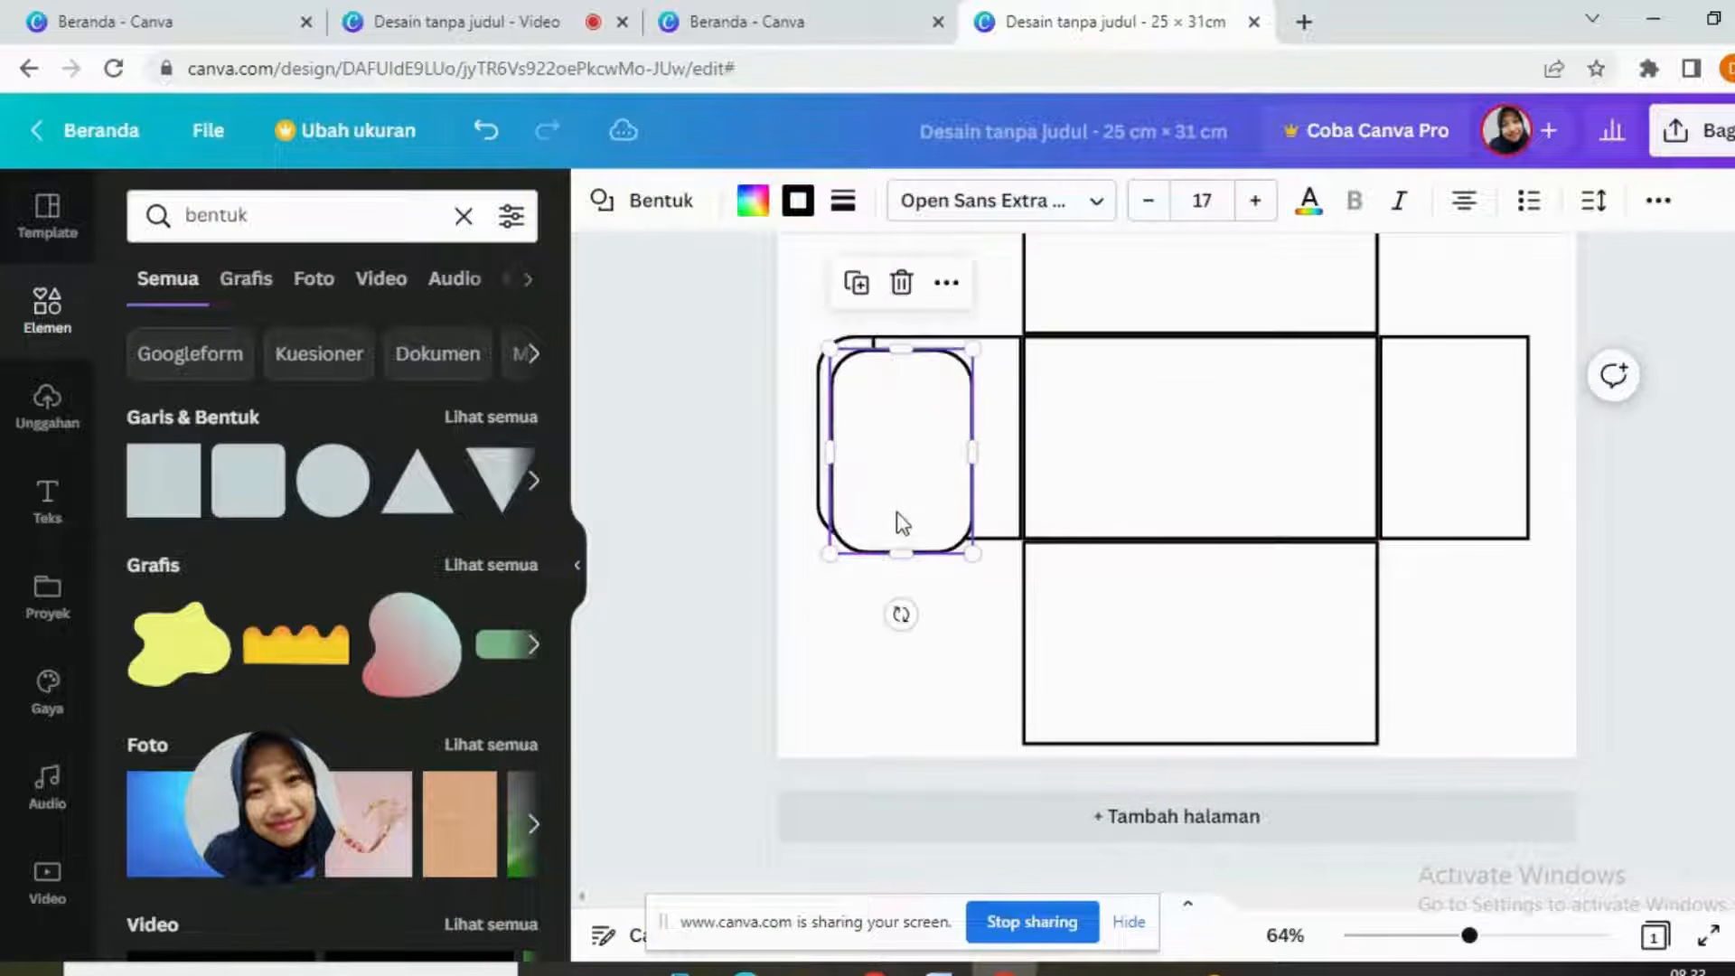
pyautogui.moveTo(928, 479); pyautogui.dragTo(1498, 468)
pyautogui.click(1663, 549)
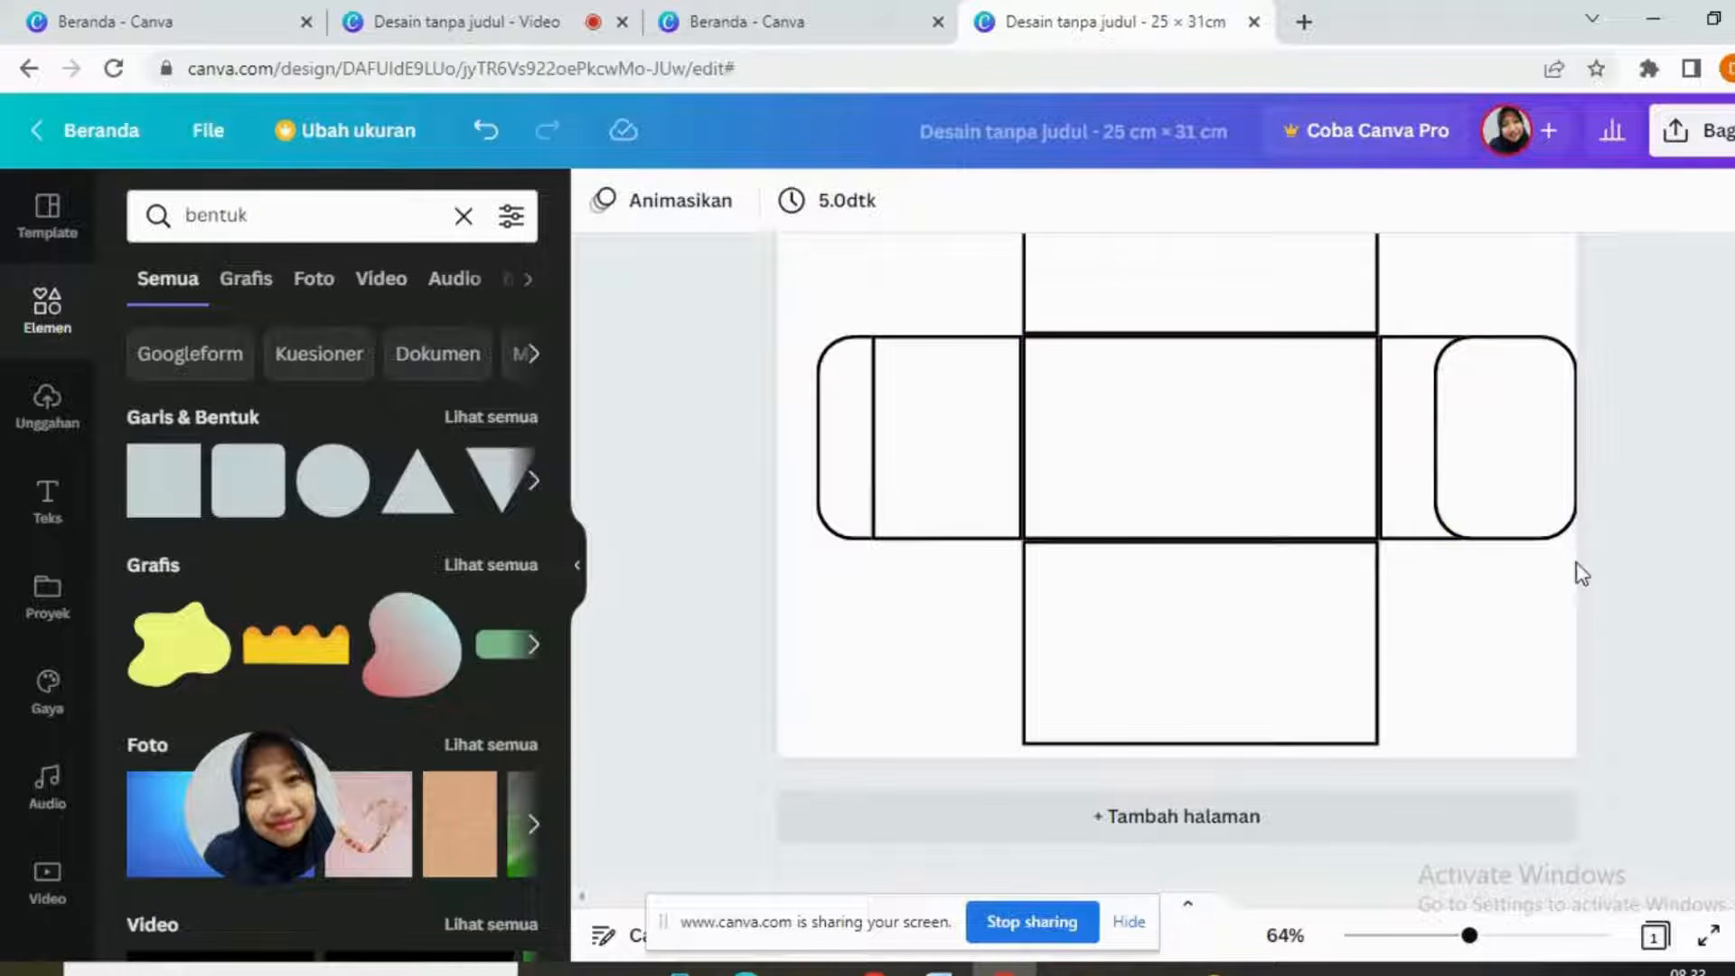
pyautogui.click(1521, 510)
pyautogui.moveTo(1521, 517); pyautogui.dragTo(1515, 508)
pyautogui.click(1522, 686)
# Step: Send the copied rounded flap one layer backward, behind the right side rectangle
pyautogui.click(1502, 488)
pyautogui.rightClick(1502, 480)
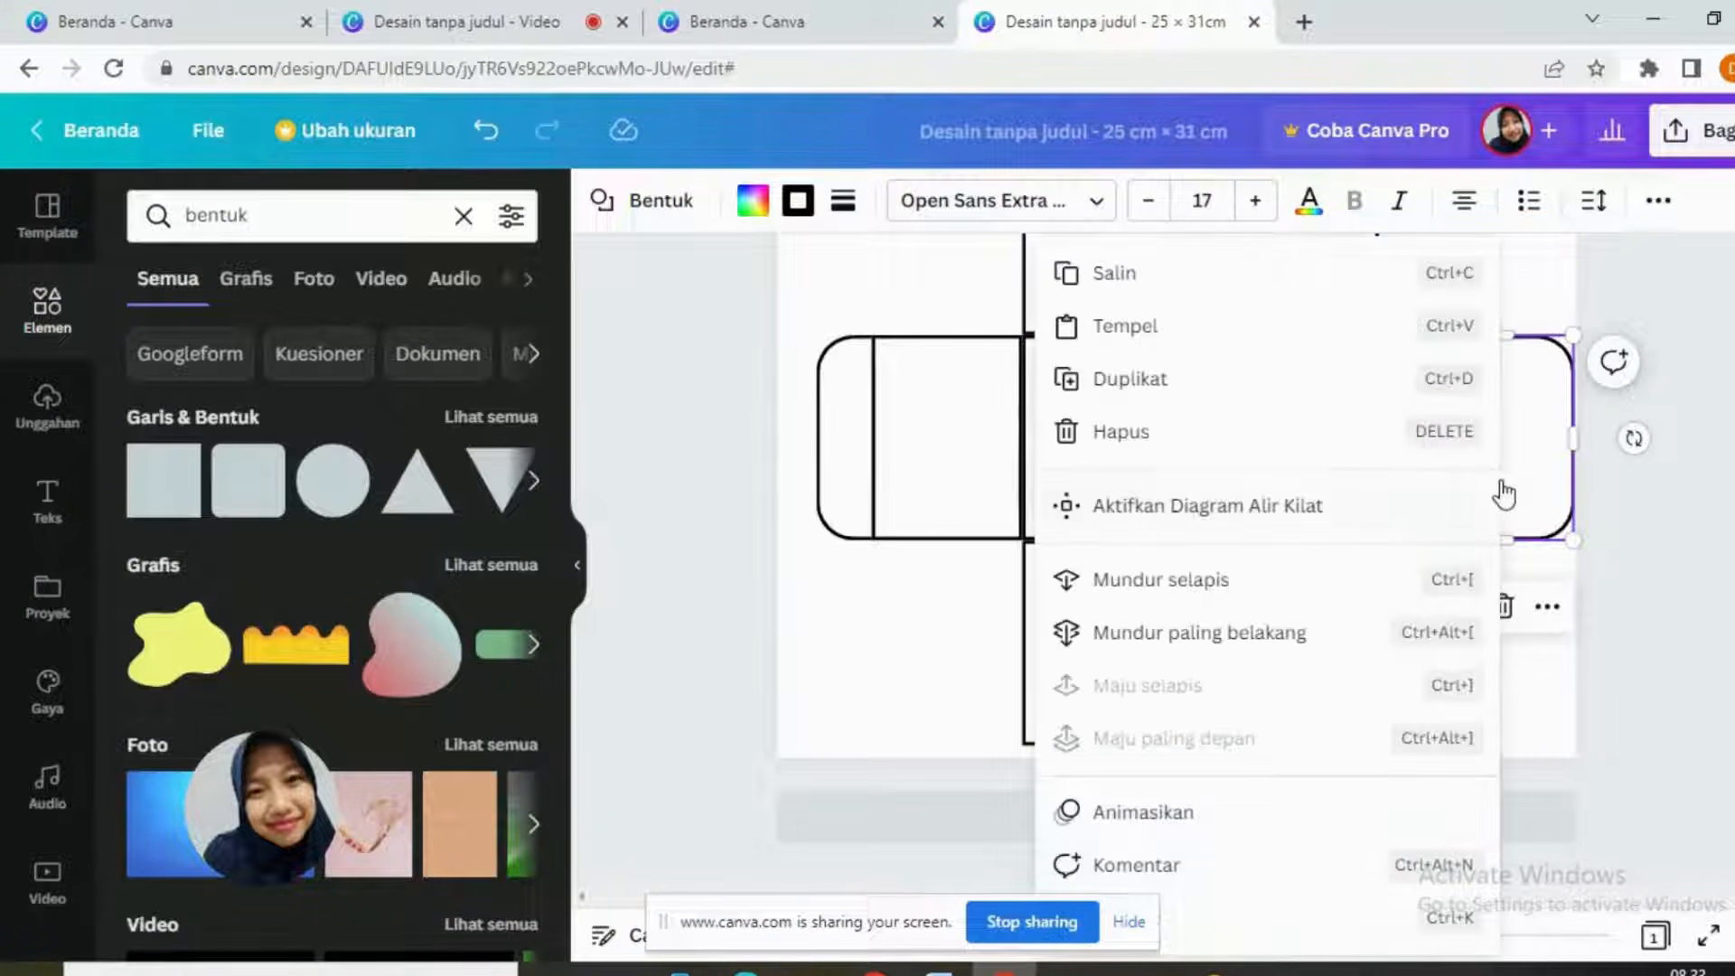
pyautogui.click(1120, 579)
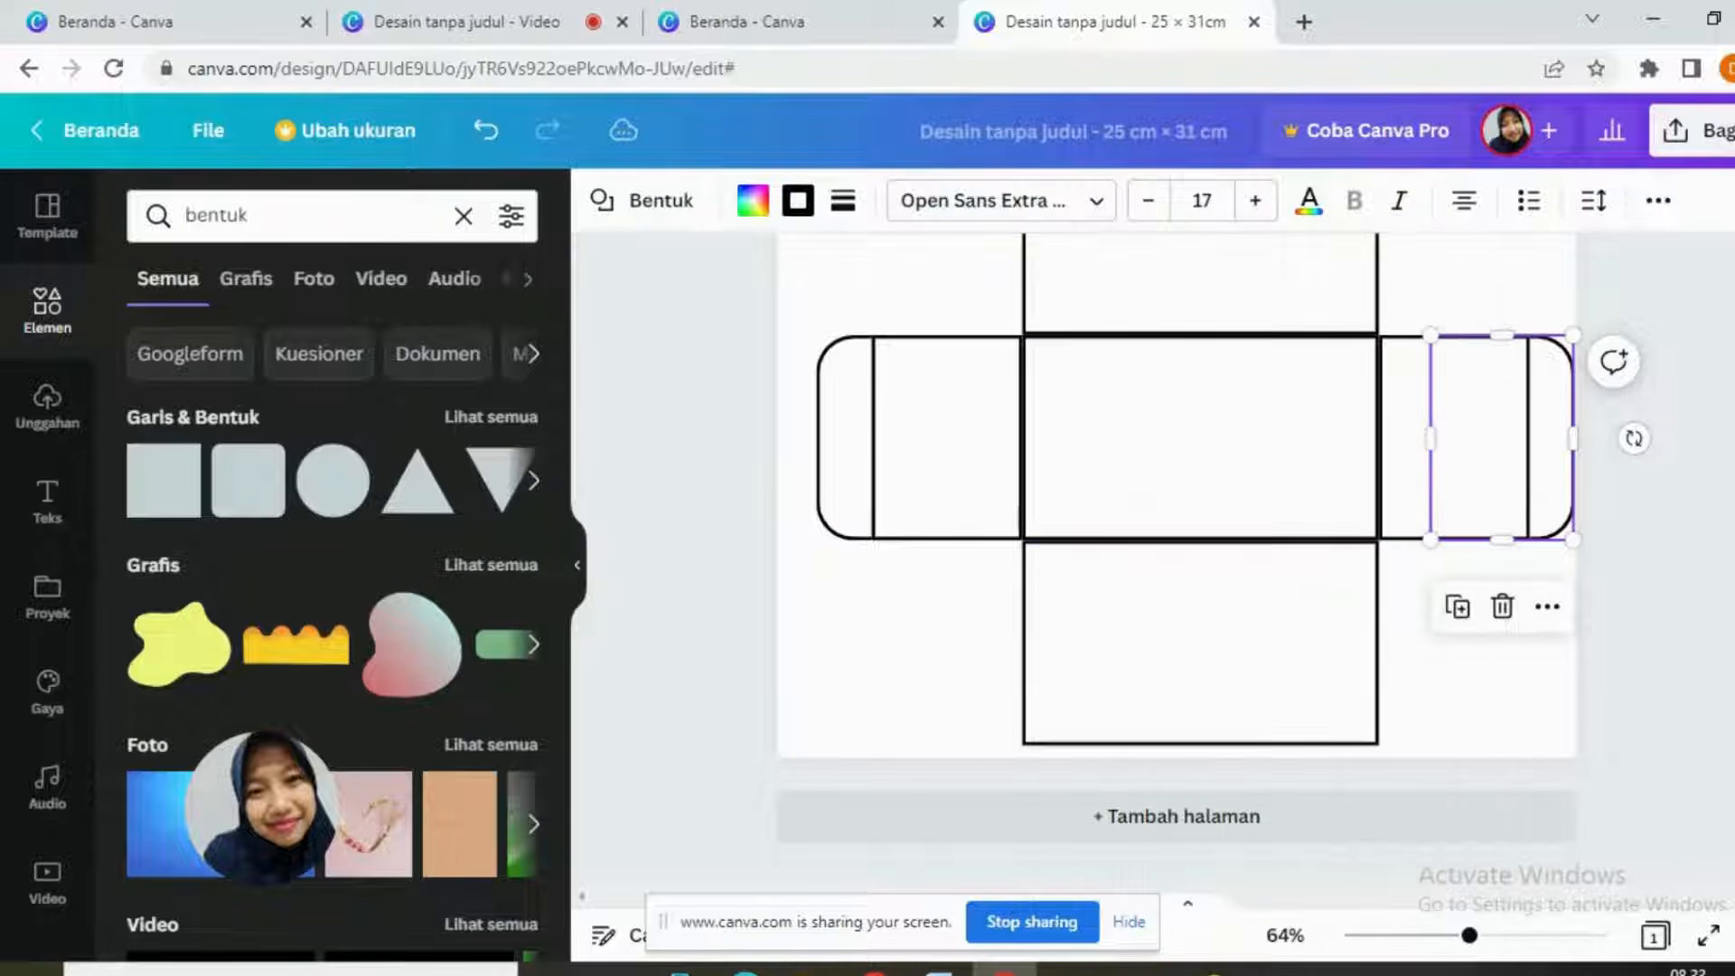
pyautogui.click(1717, 529)
# Step: Nudge the right and left side rectangles inward so their inner edges meet the third rectangle's borders
pyautogui.click(1135, 467)
pyautogui.click(1644, 730)
pyautogui.scroll(5, 1174, 560)
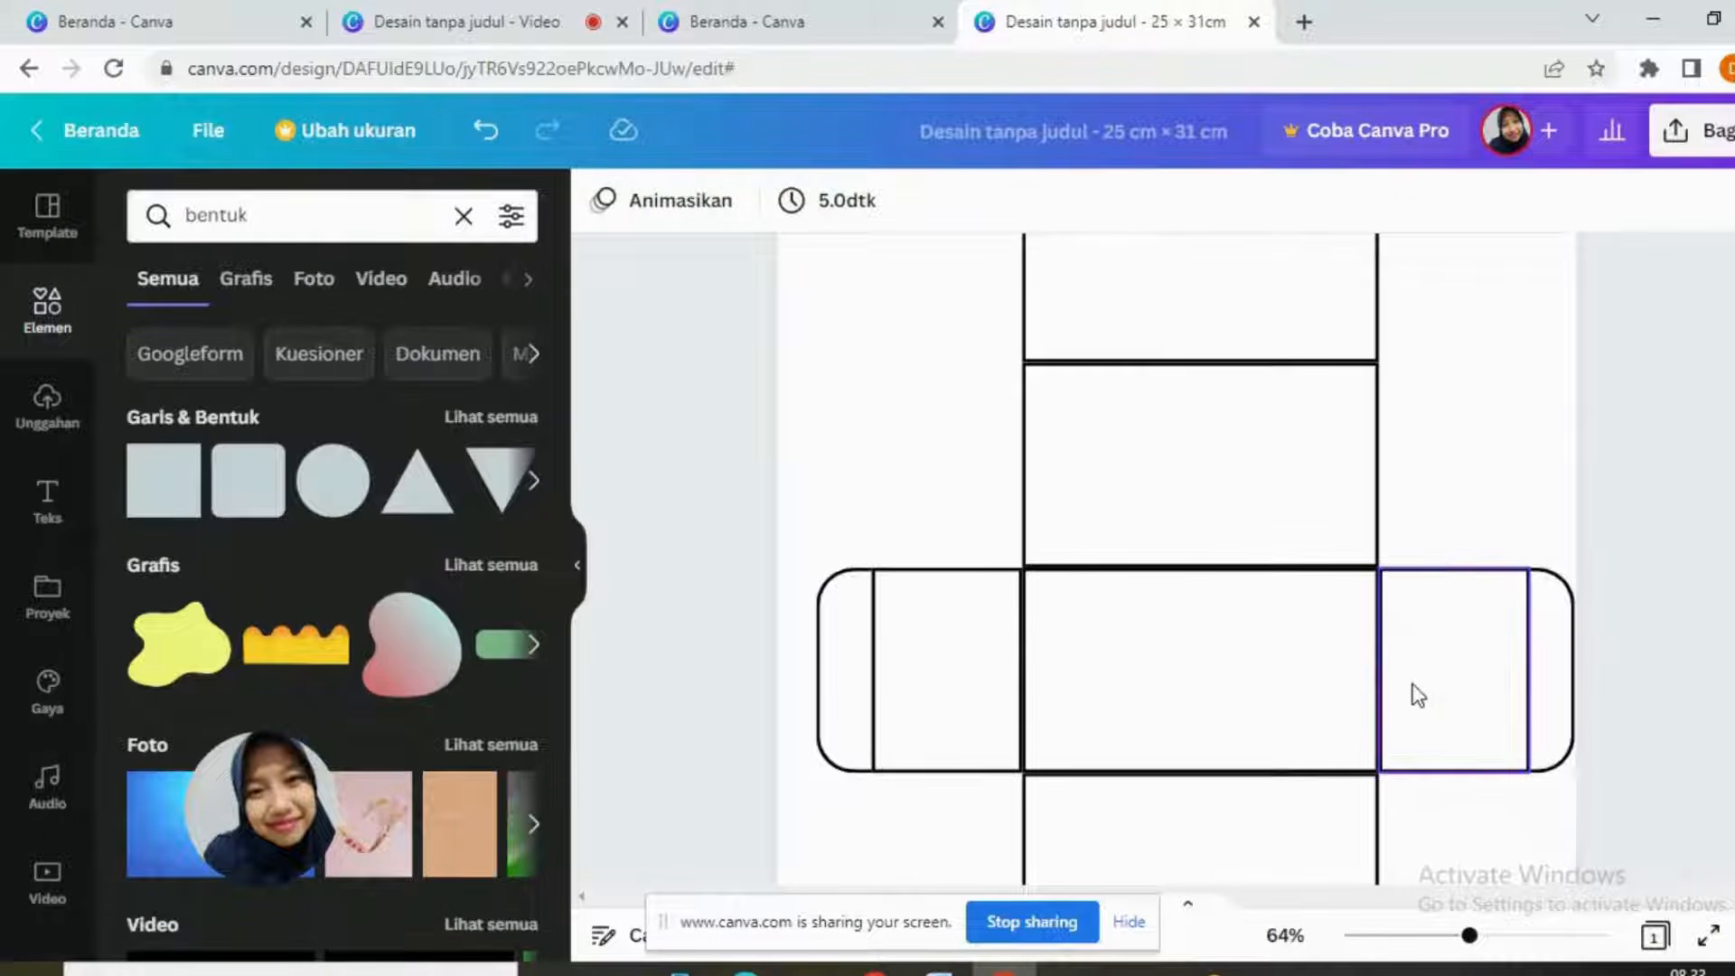
pyautogui.click(1564, 649)
pyautogui.click(1707, 707)
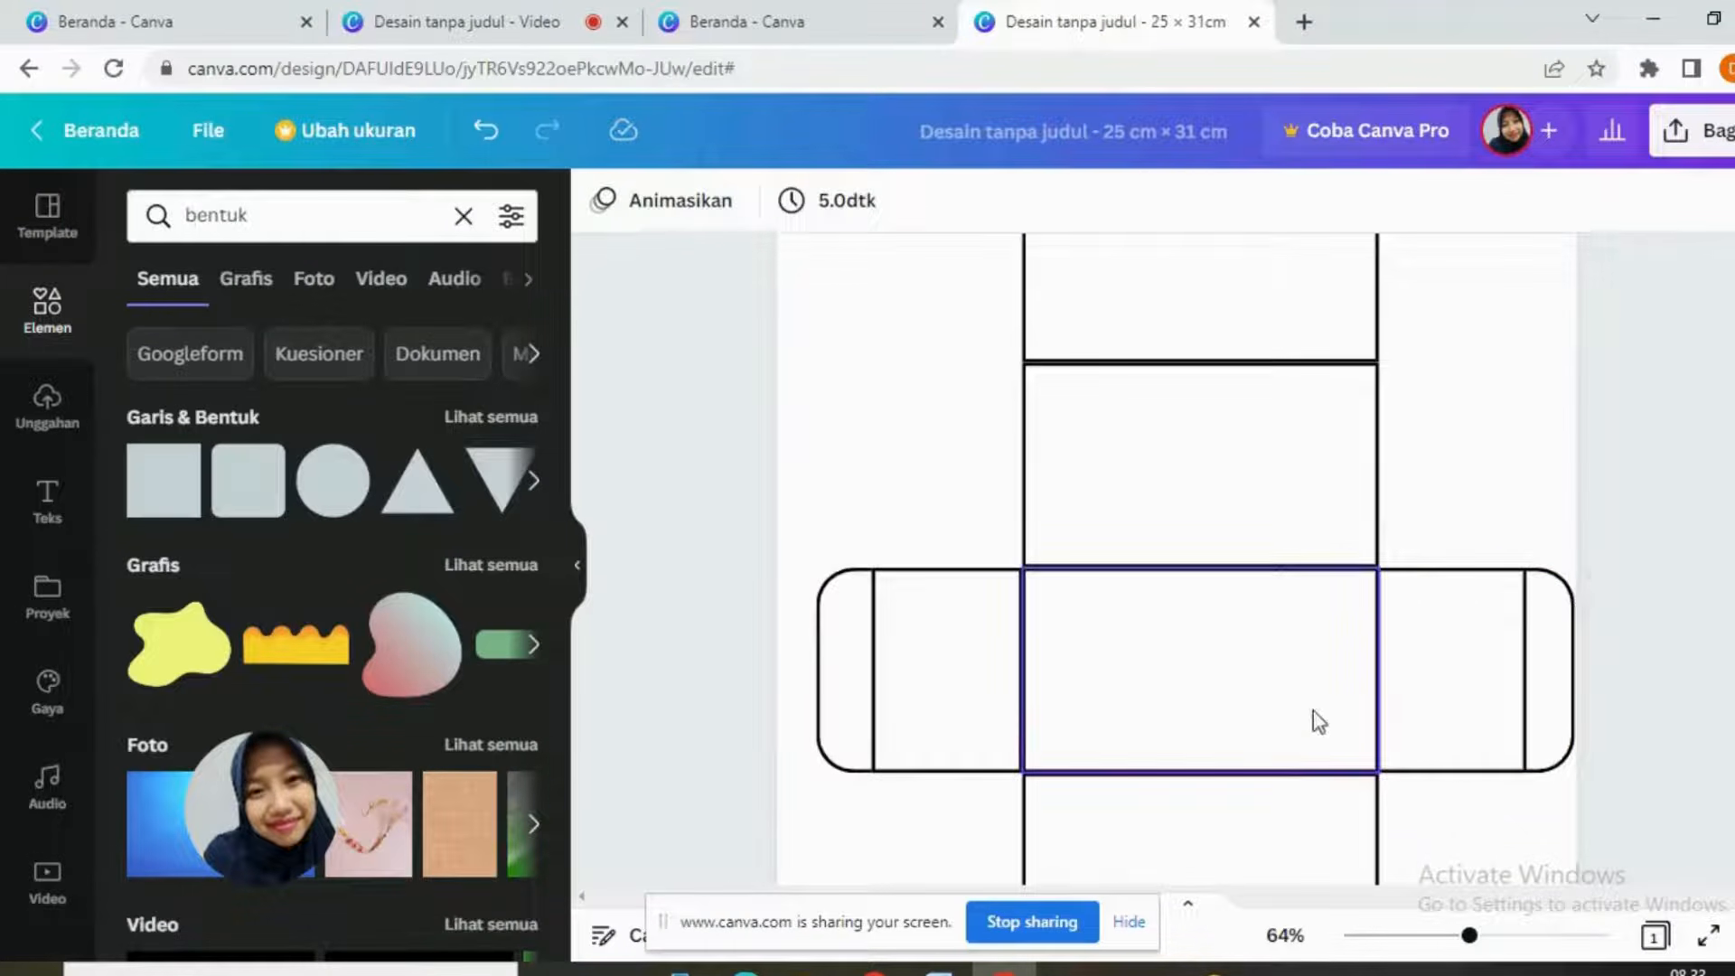
pyautogui.click(1007, 686)
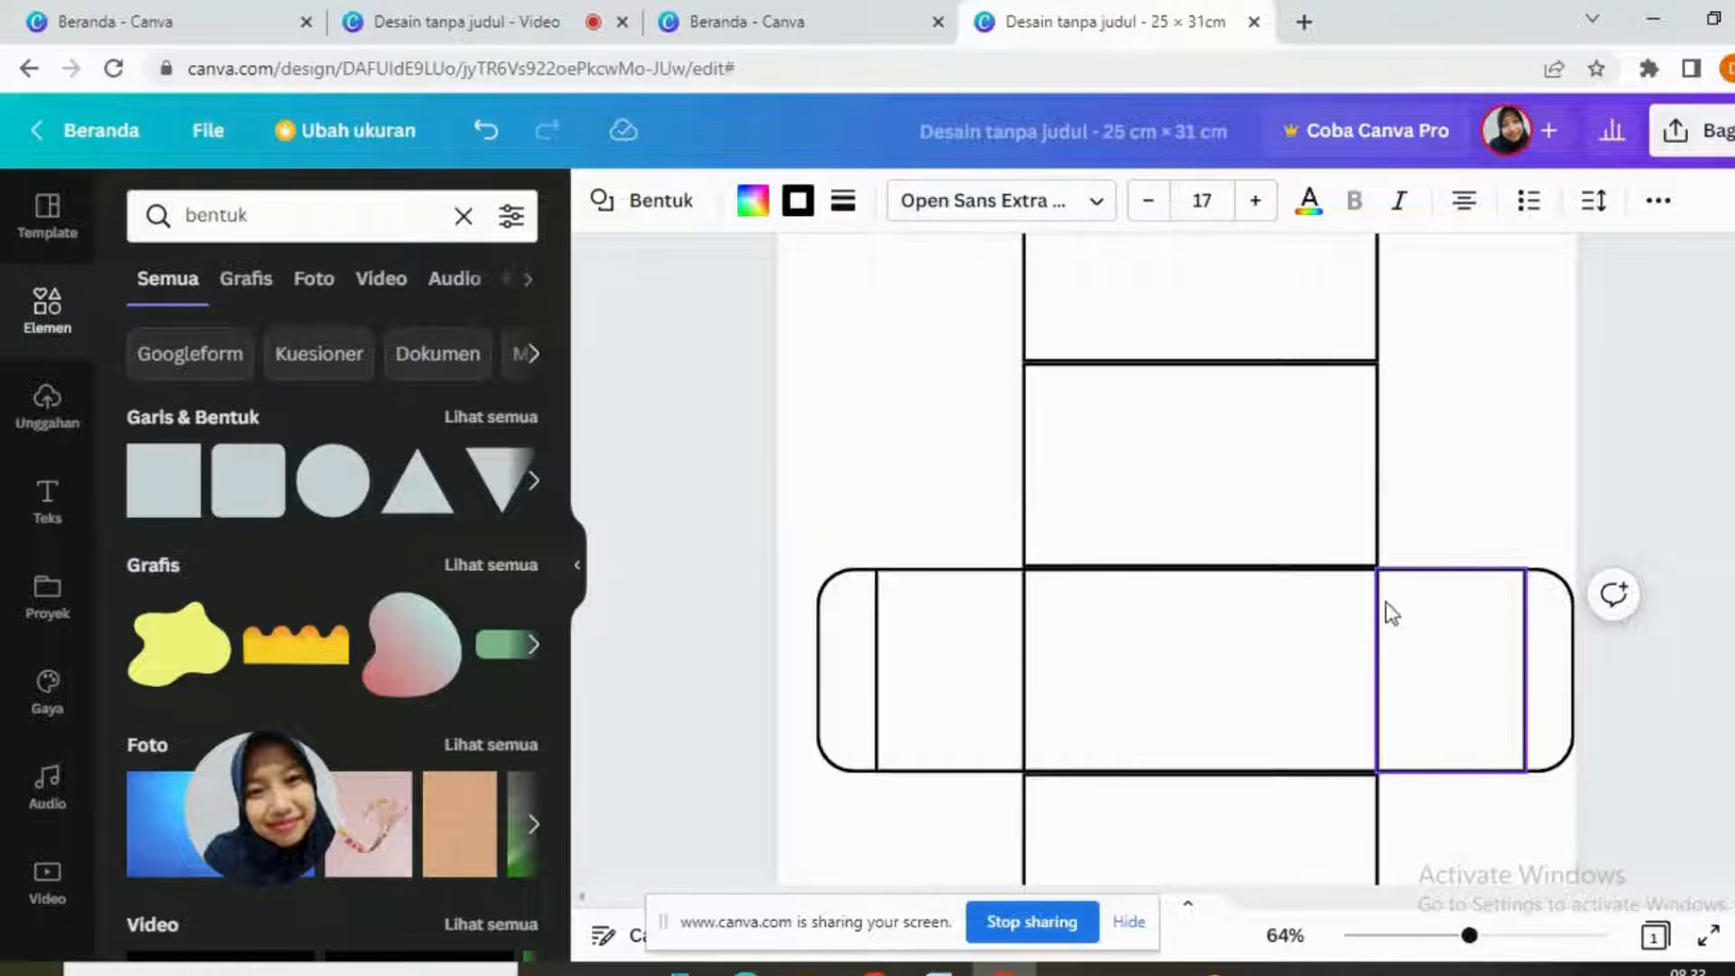
# Step: Nudge the third rectangle and the bottom rectangle up so each top border overlaps the border above it
pyautogui.click(1444, 504)
pyautogui.click(1263, 565)
pyautogui.click(1231, 658)
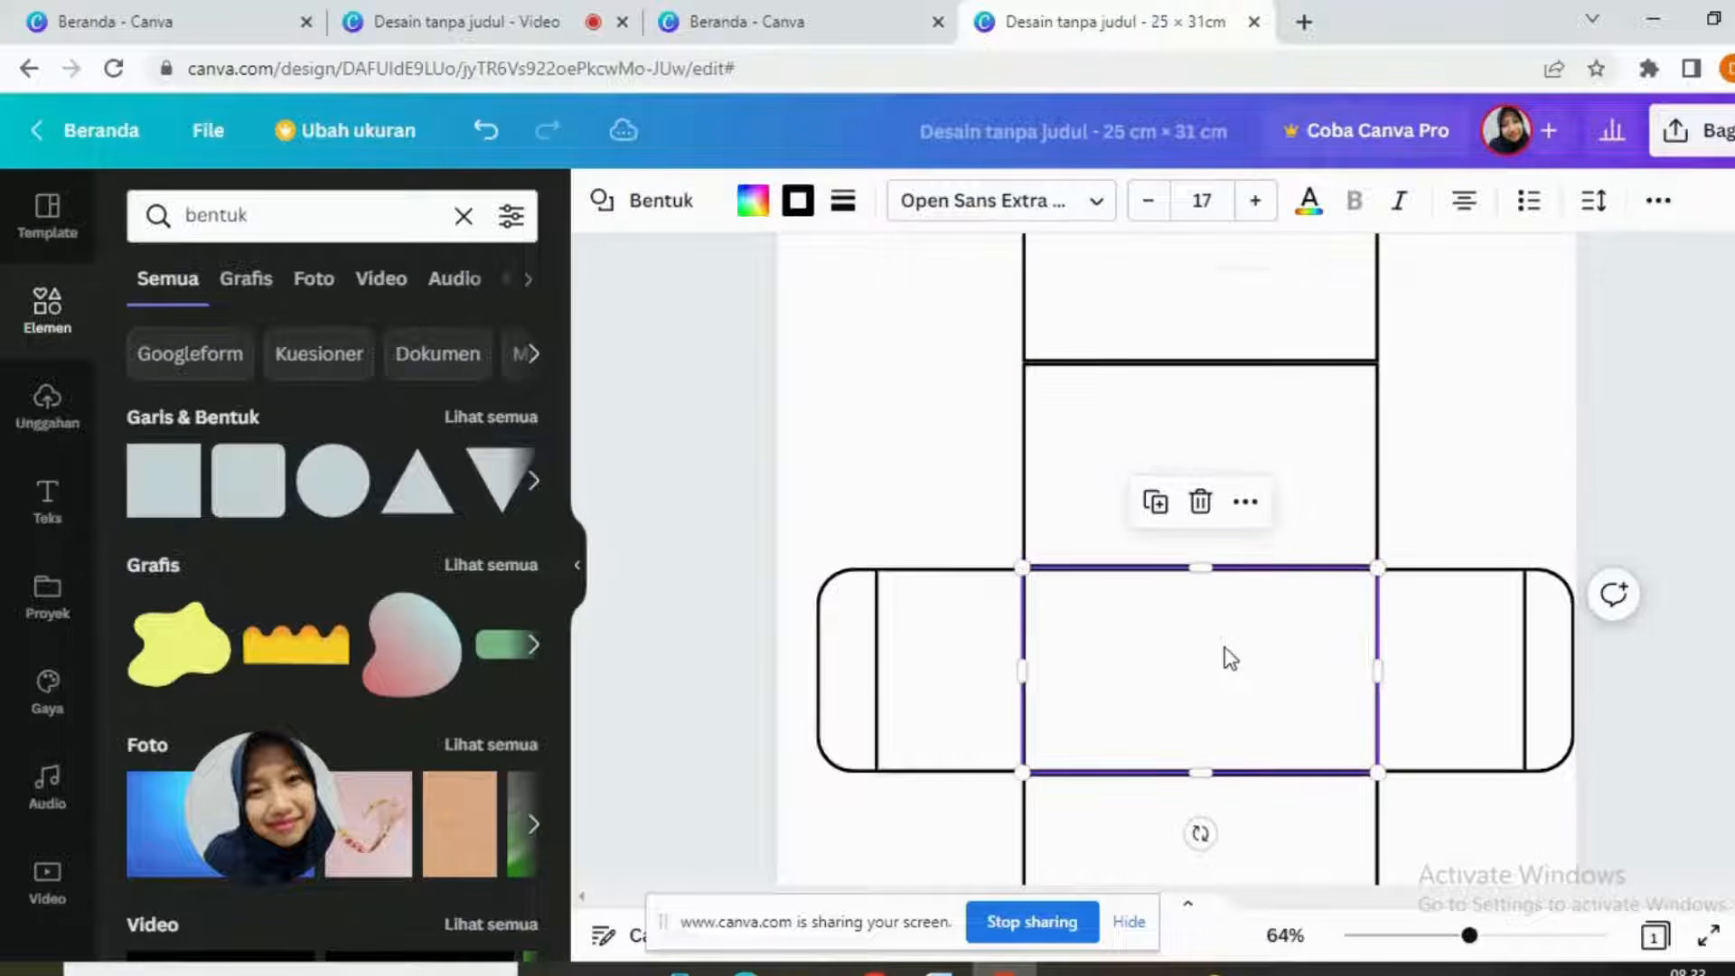
pyautogui.click(1476, 515)
pyautogui.click(1299, 777)
pyautogui.click(1415, 806)
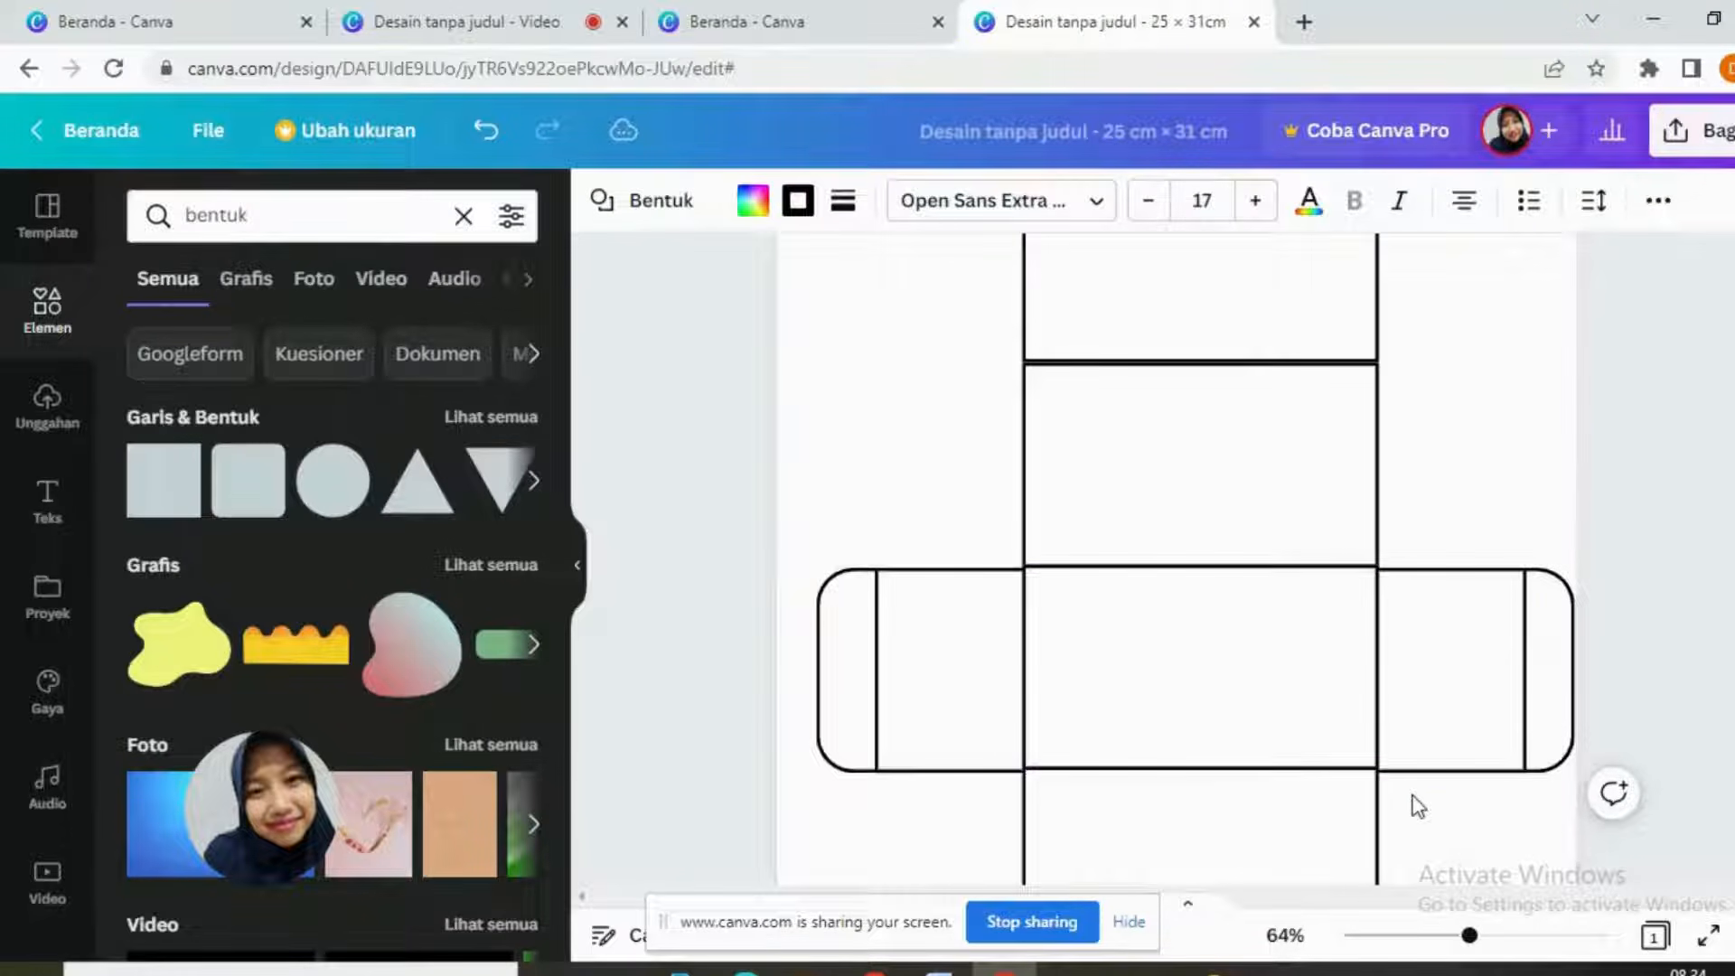
# Step: Nudge the right side rectangle and its rounded flap up, level with the third rectangle
pyautogui.click(1413, 453)
pyautogui.click(1449, 636)
pyautogui.moveTo(1450, 636); pyautogui.dragTo(1452, 633)
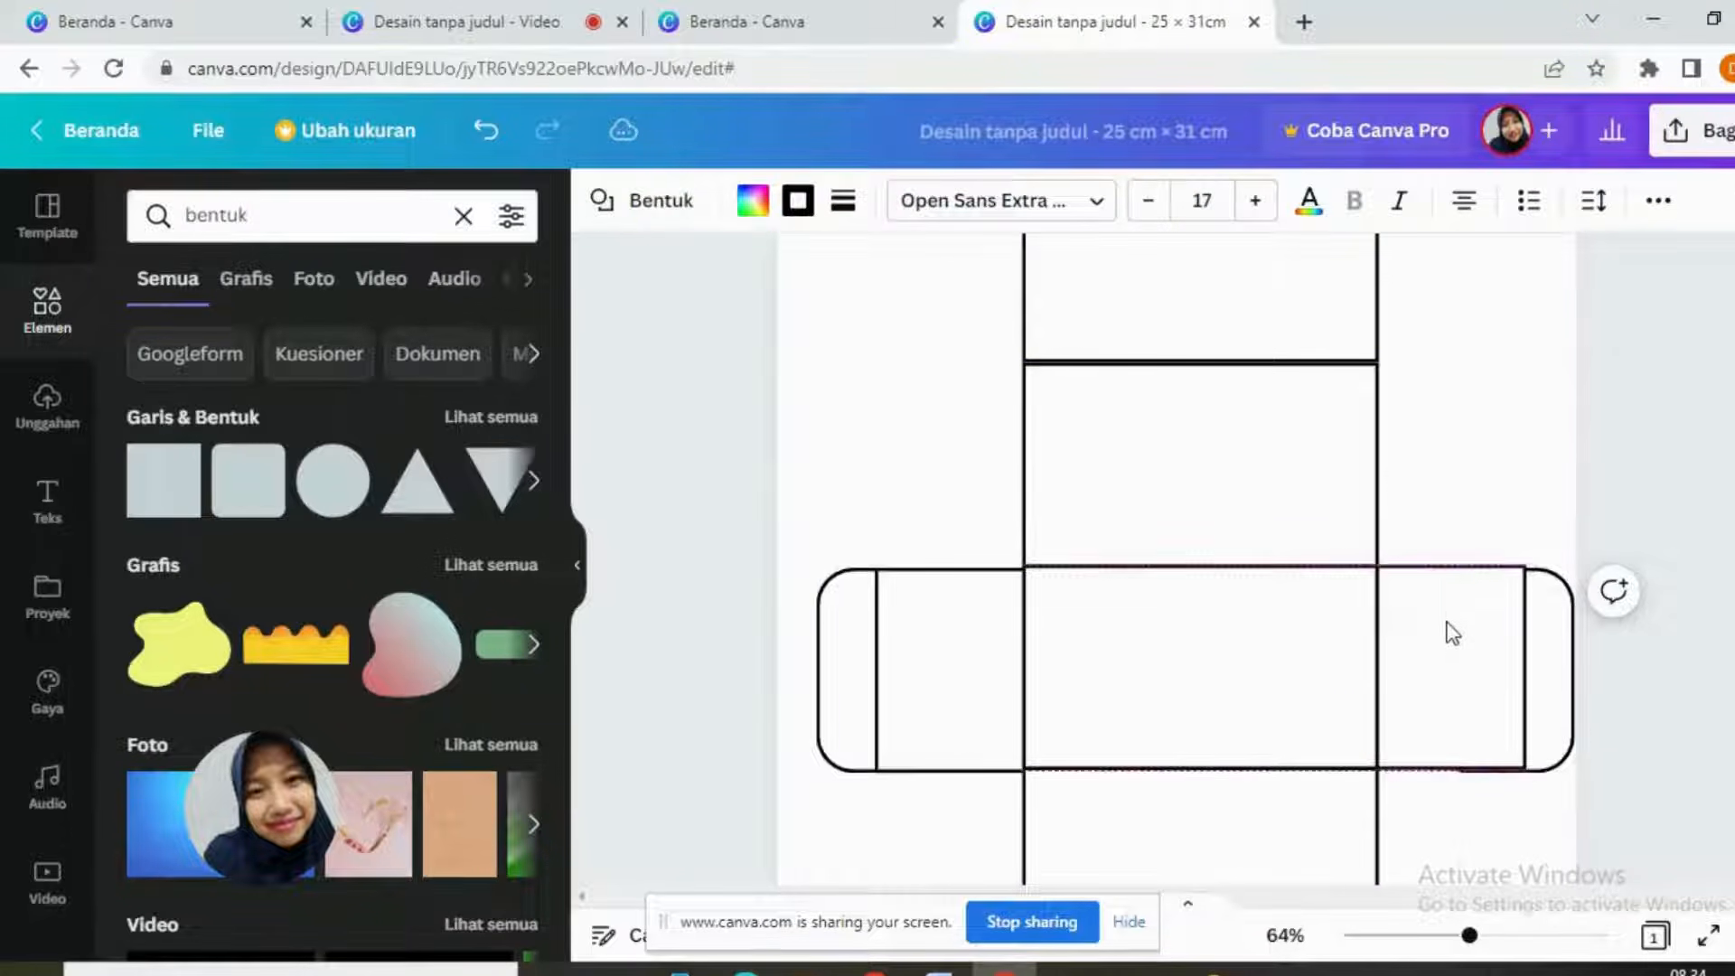
pyautogui.click(1573, 522)
pyautogui.click(1560, 631)
pyautogui.press('Up')
pyautogui.click(1690, 672)
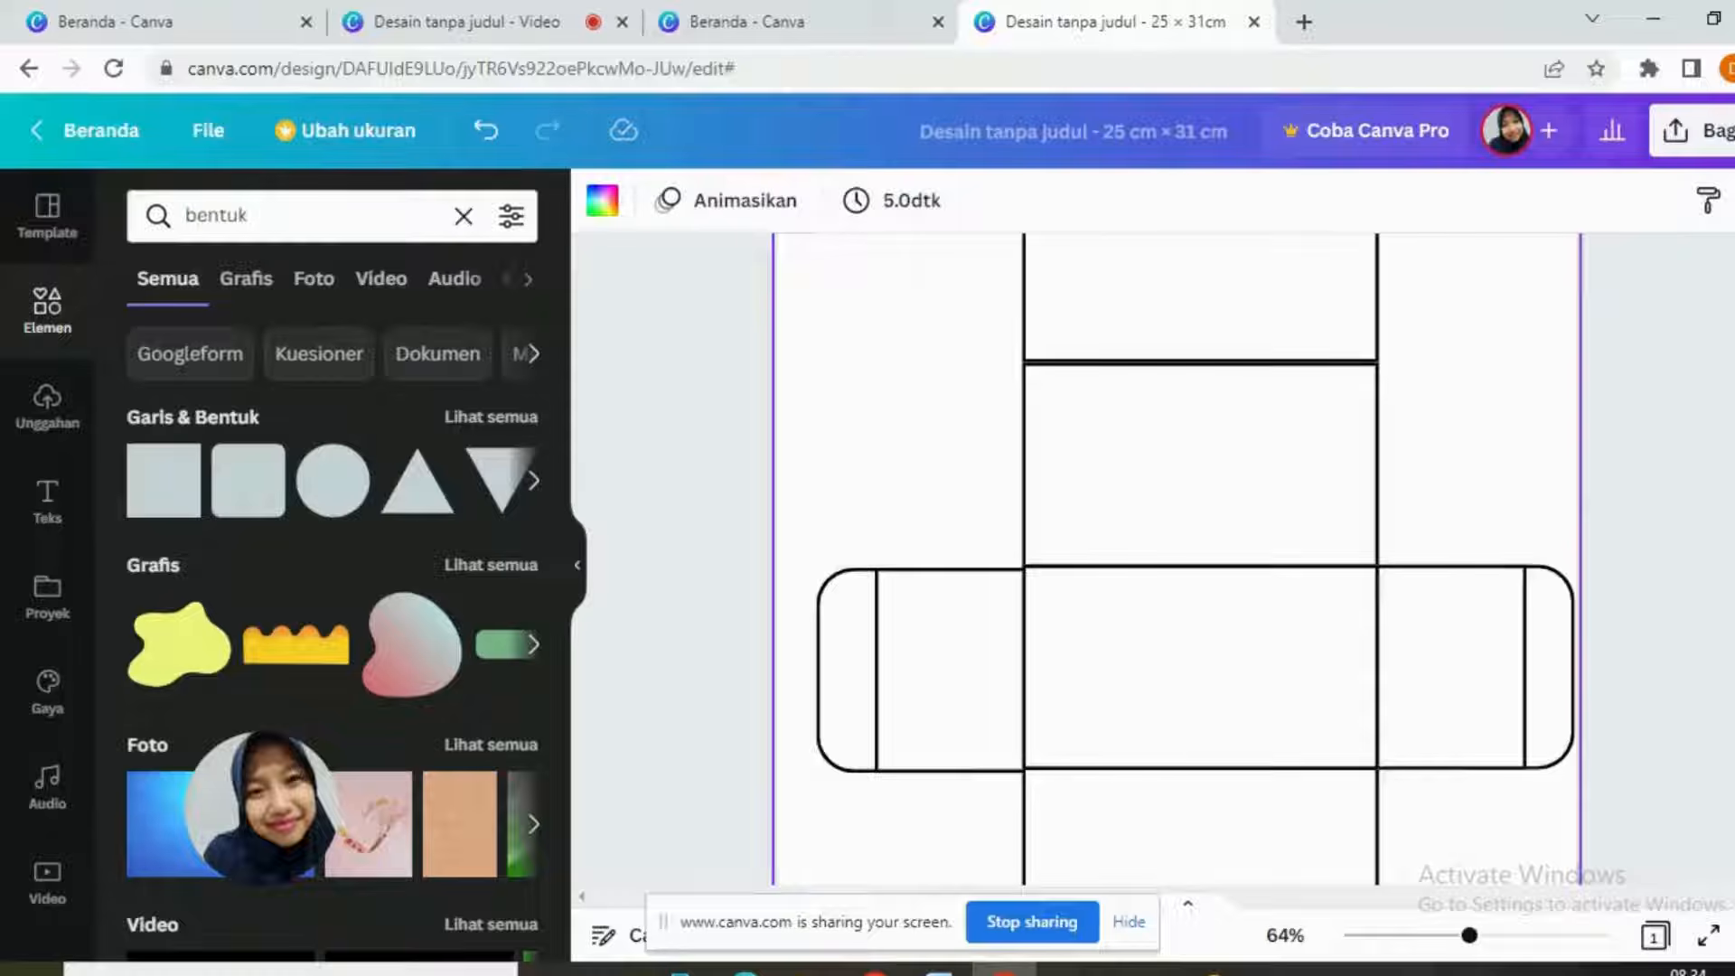
# Step: Nudge the first rectangle down onto the second rectangle's top border and align its side edges with the rectangle below
pyautogui.scroll(-3, 1329, 488)
pyautogui.scroll(5, 1175, 565)
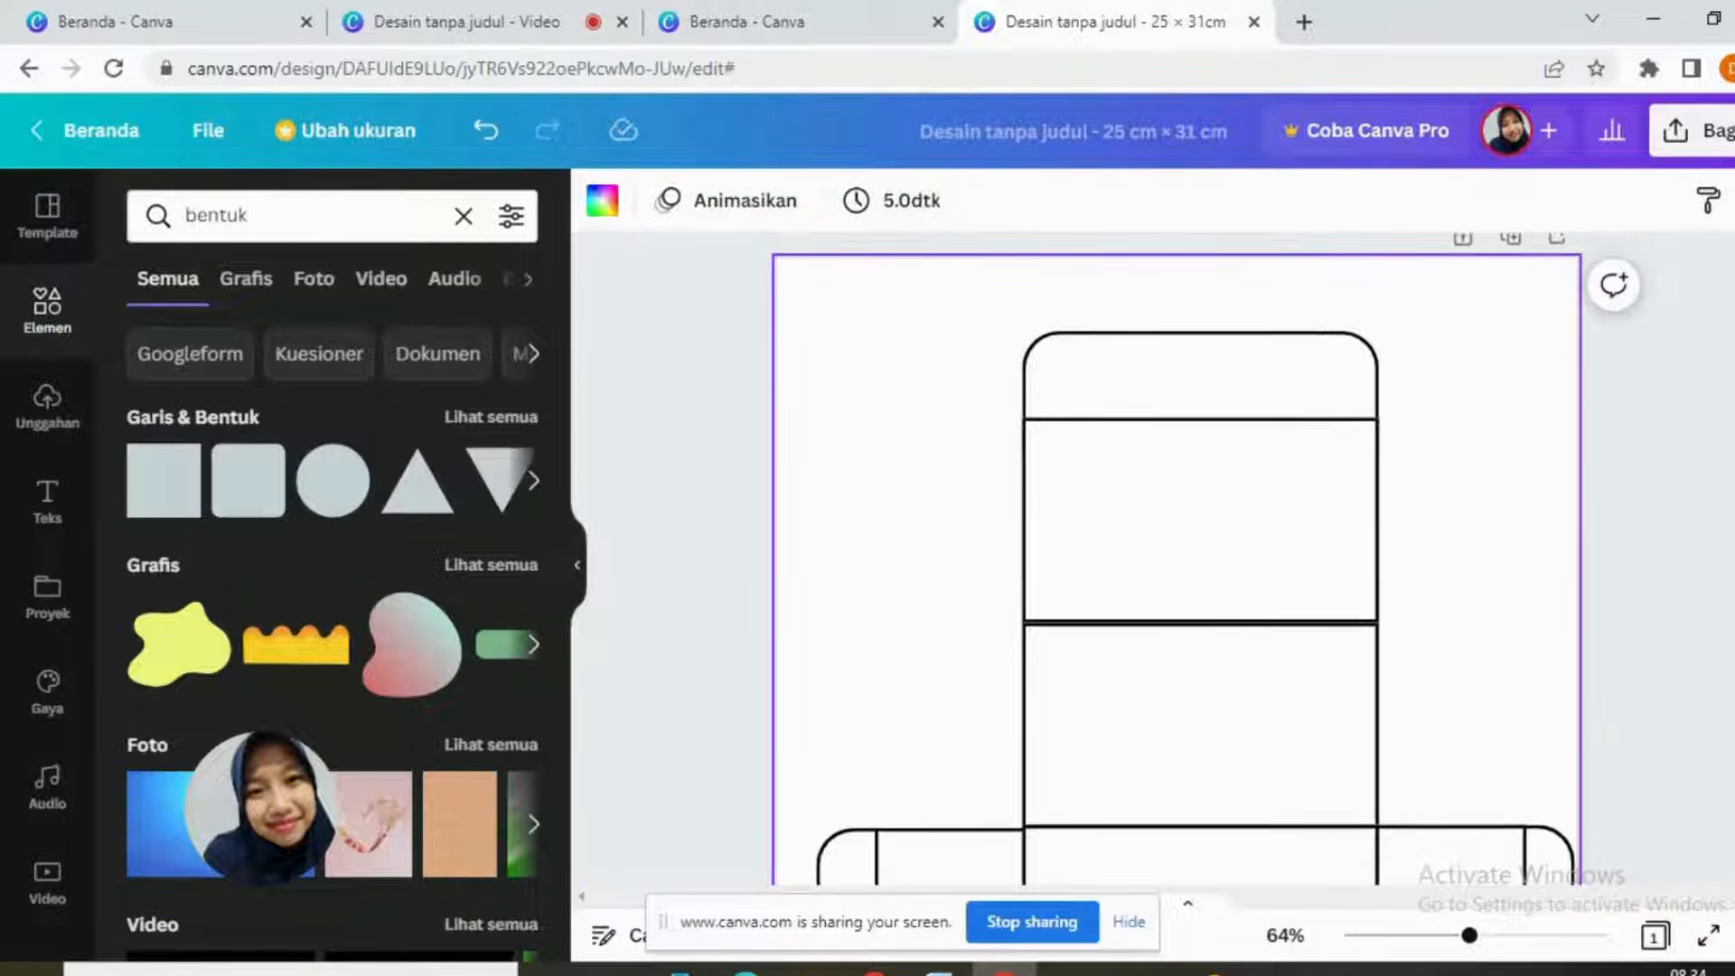
pyautogui.click(1247, 558)
pyautogui.press('Down')
pyautogui.press('Down')
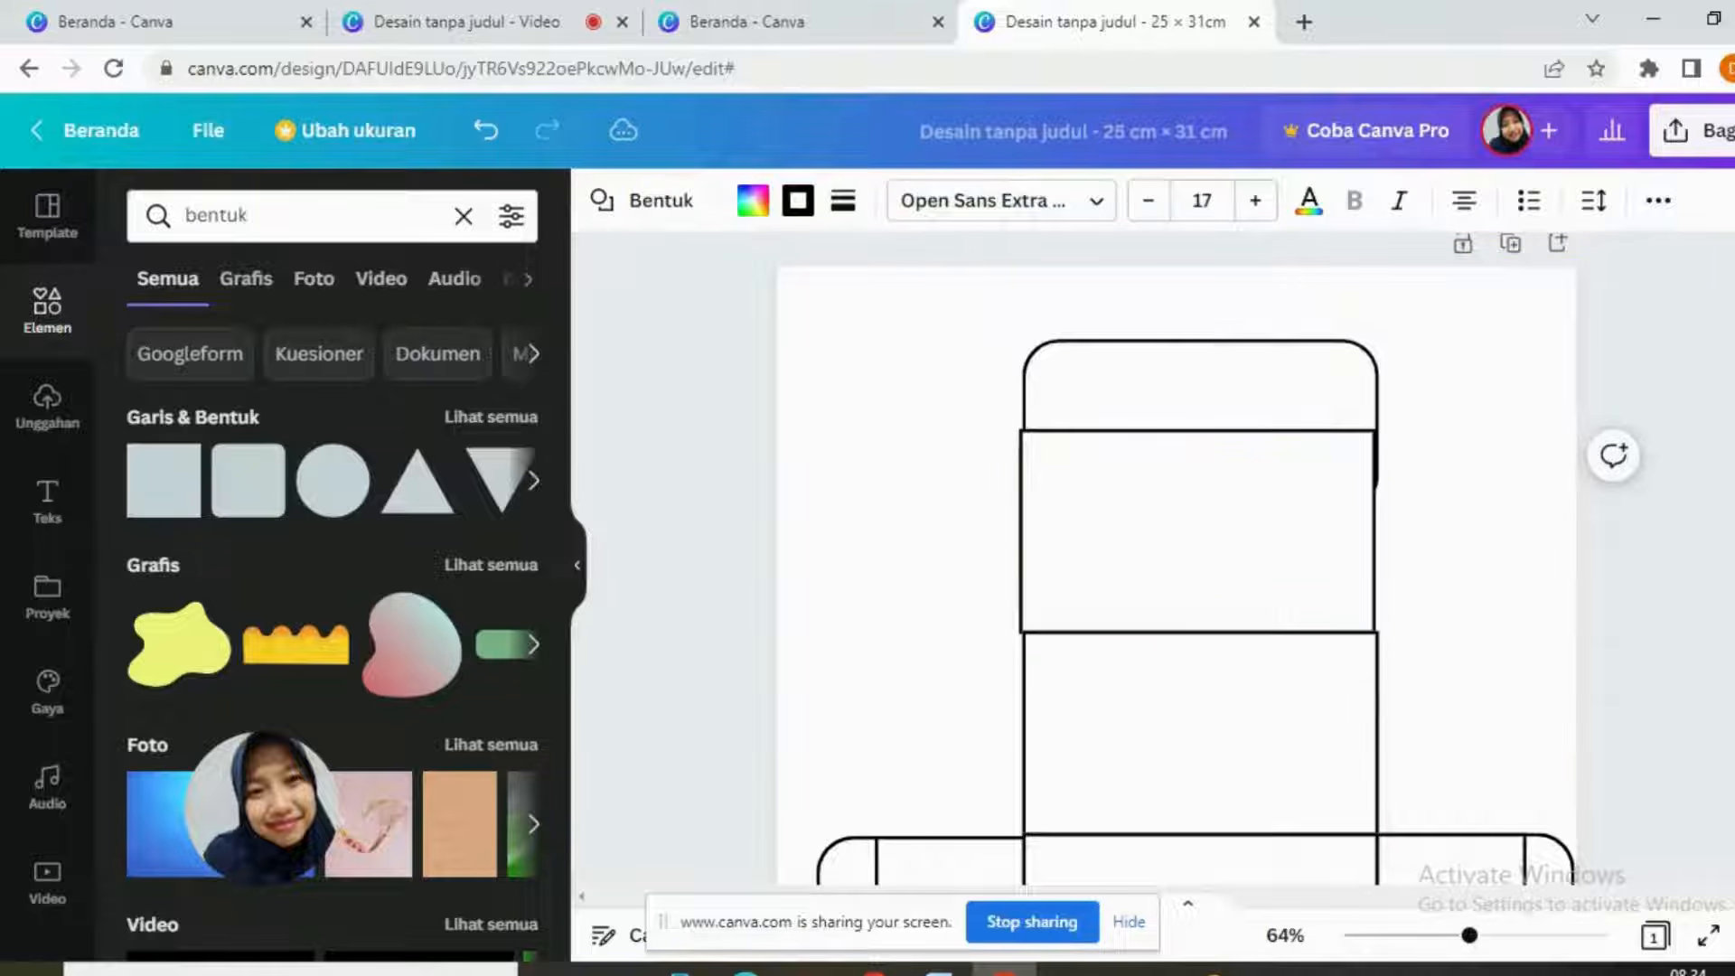
pyautogui.press('Right')
pyautogui.press('Right')
pyautogui.press('Right')
pyautogui.click(1537, 666)
# Step: Nudge the top rounded flap up so more of it extends above the first rectangle
pyautogui.click(1166, 361)
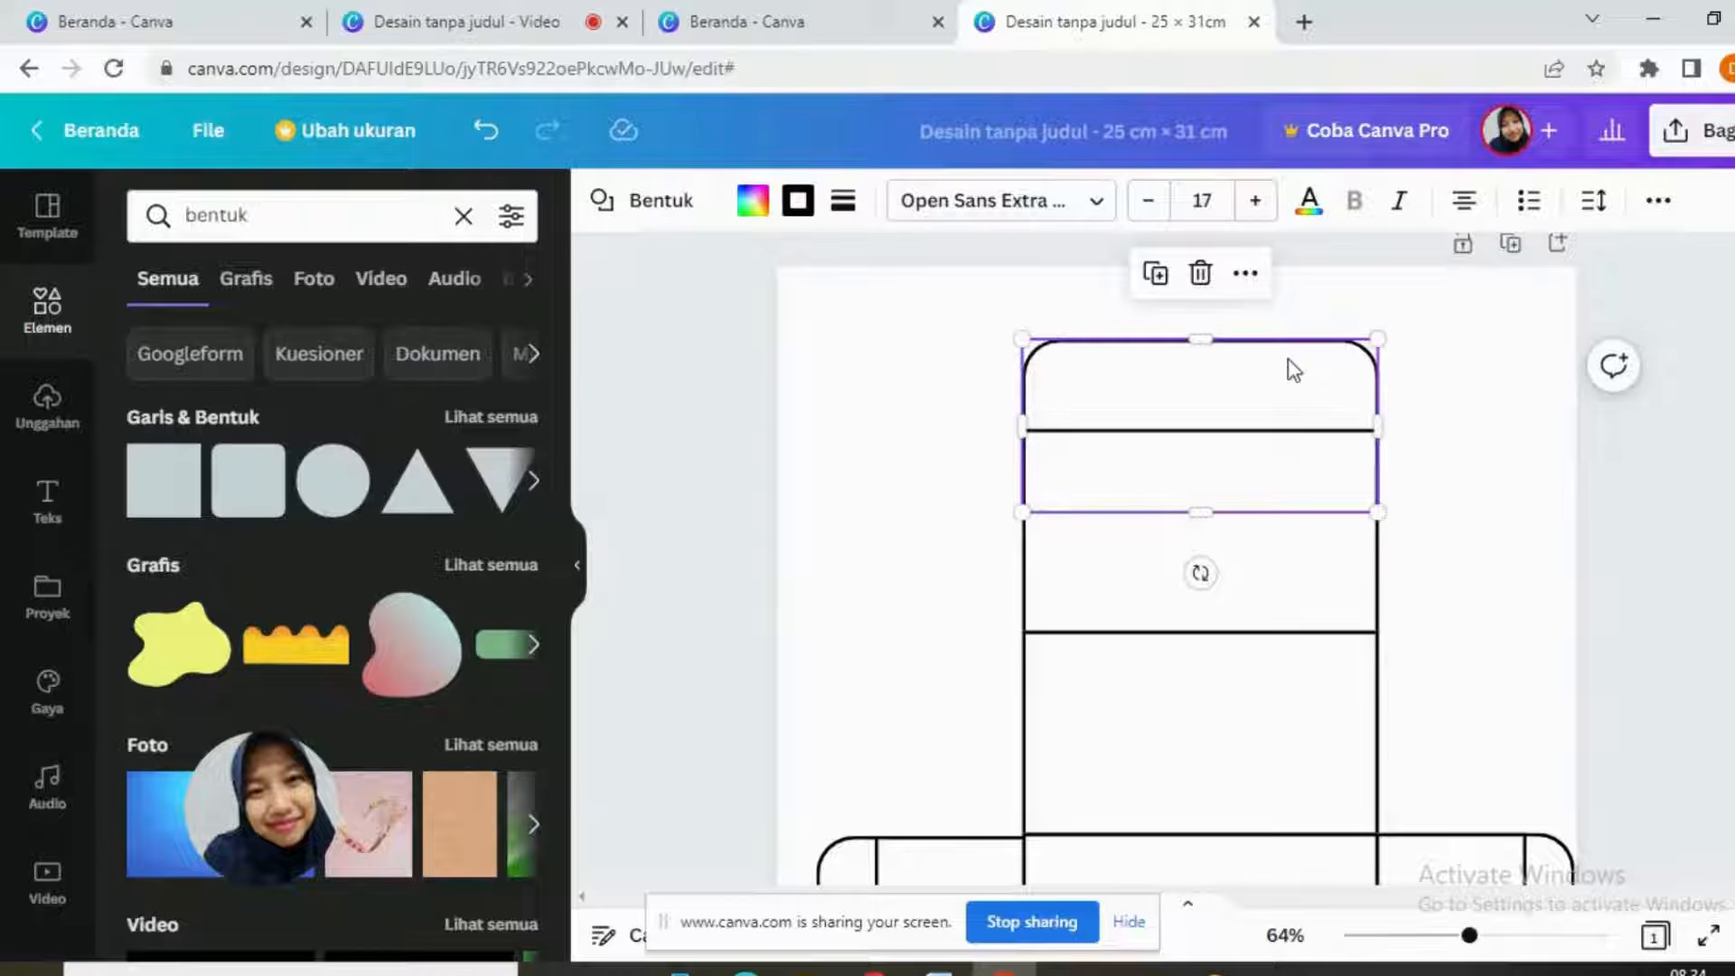
pyautogui.press('Up')
pyautogui.press('Up')
pyautogui.press('Up')
pyautogui.press('Up')
pyautogui.press('Up')
pyautogui.press('Up')
pyautogui.click(1416, 413)
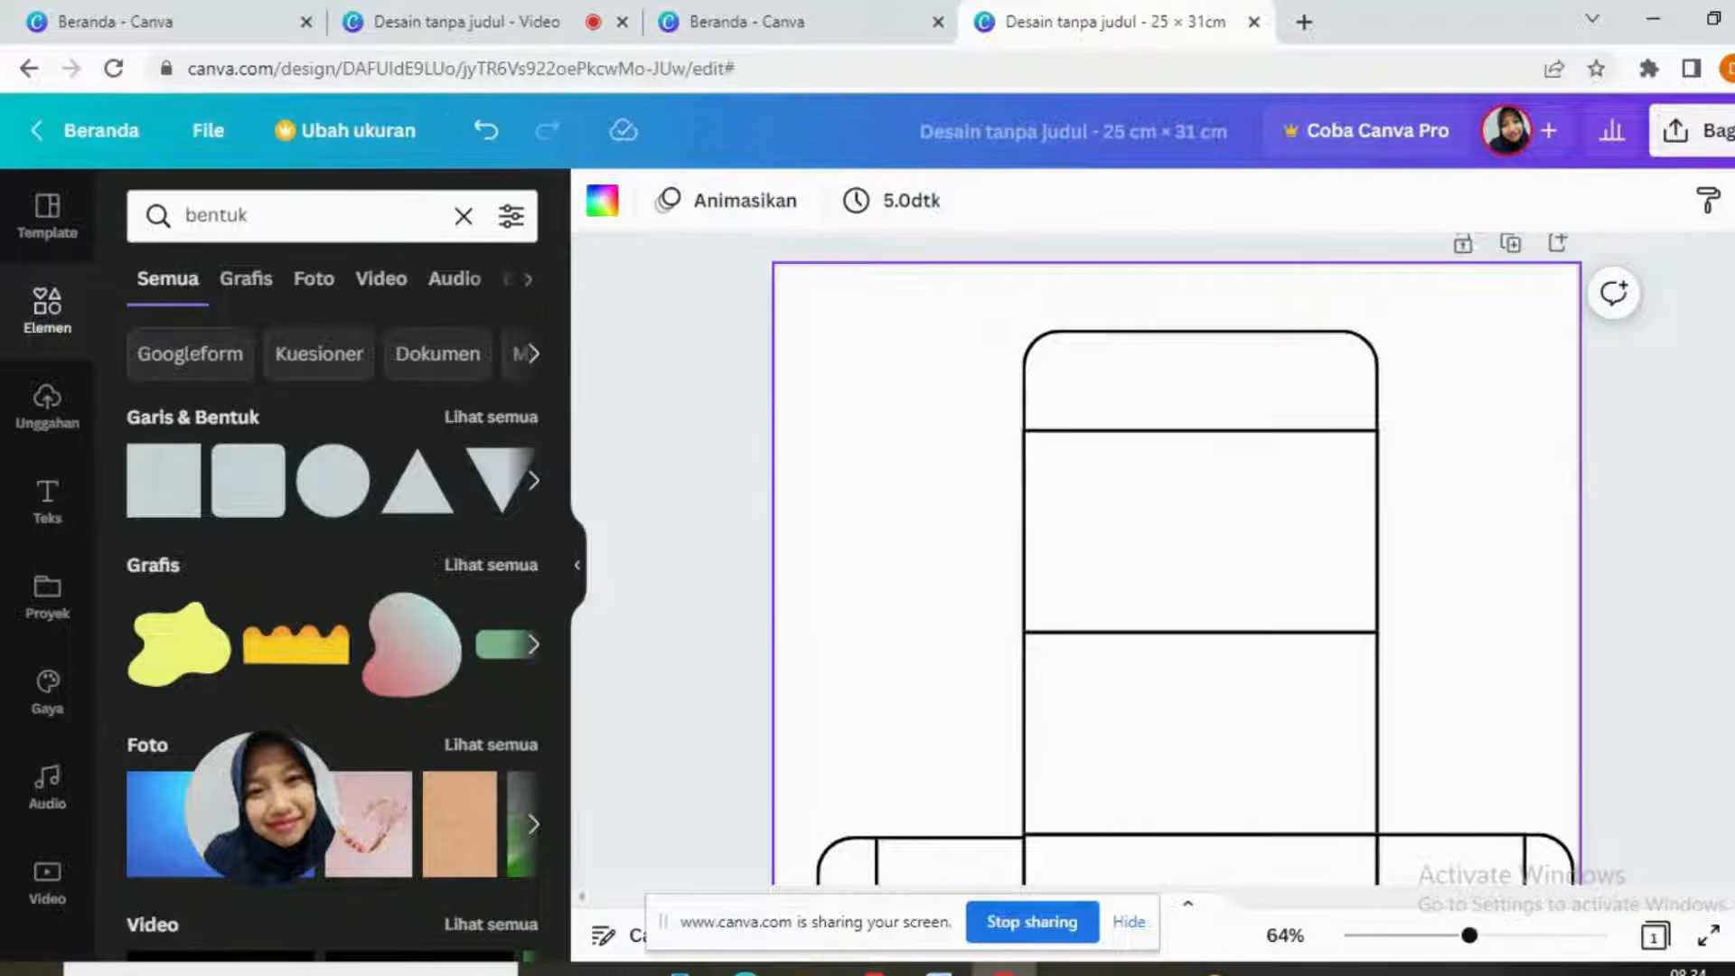
# Step: Nudge the left side rectangle and its rounded flap up, level with the third rectangle
pyautogui.scroll(-5, 1175, 542)
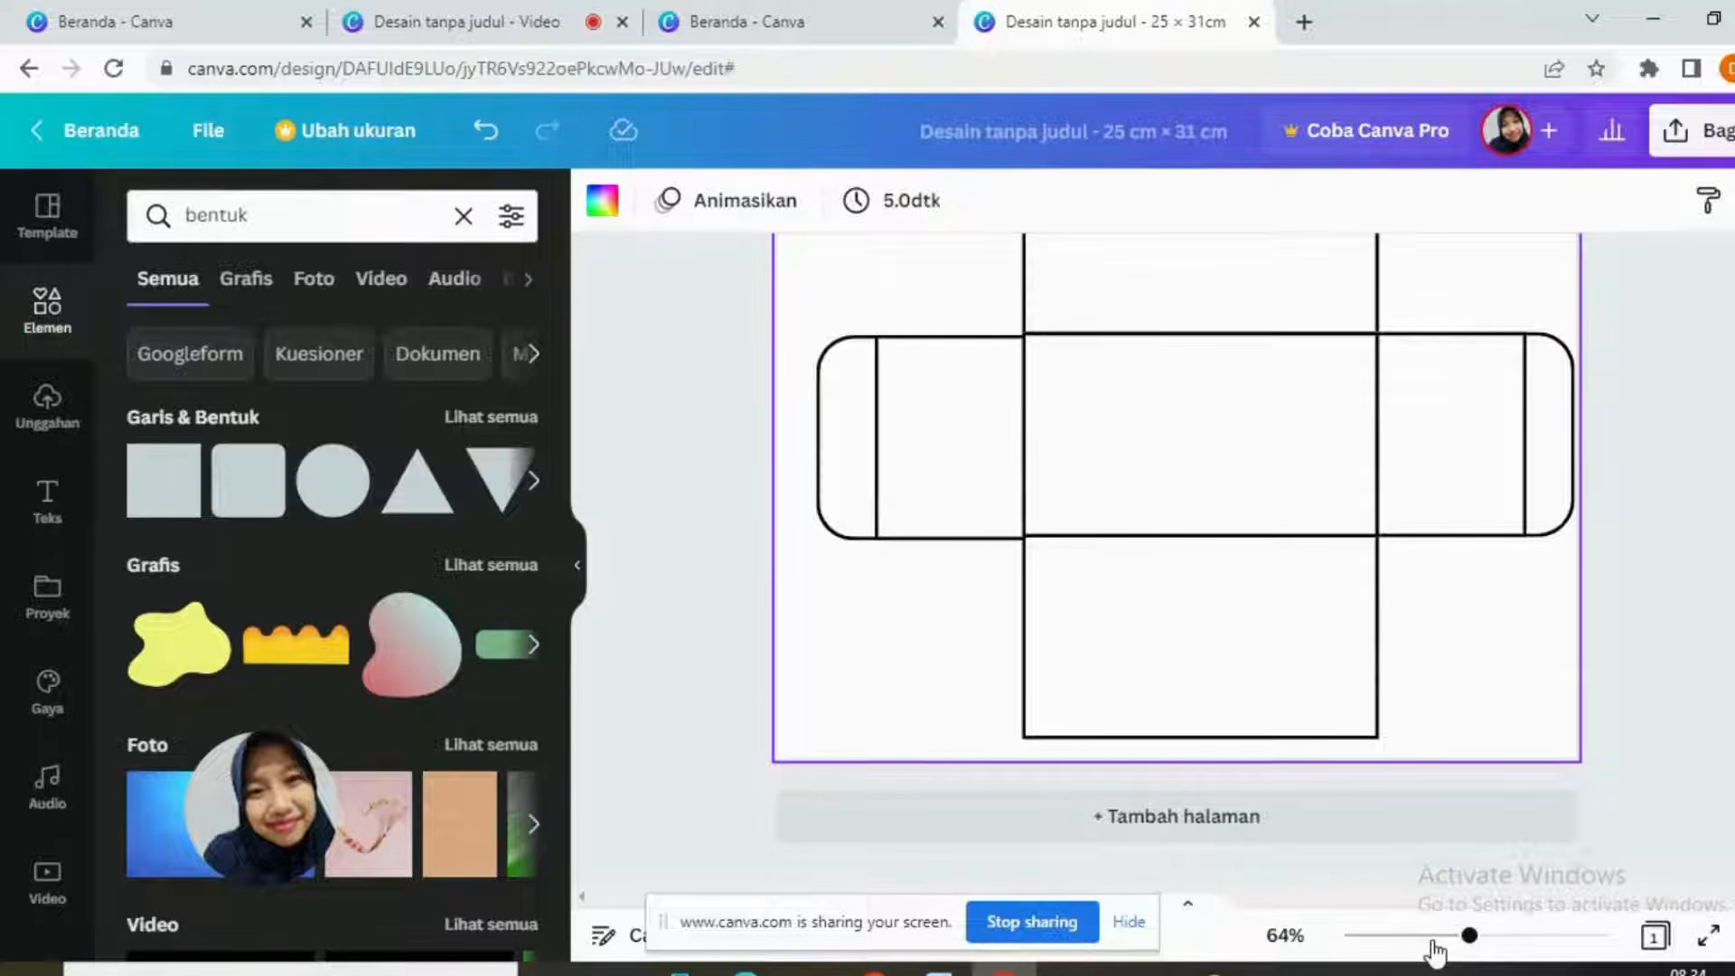
pyautogui.moveTo(1457, 937); pyautogui.dragTo(1439, 938)
pyautogui.scroll(3, 1571, 812)
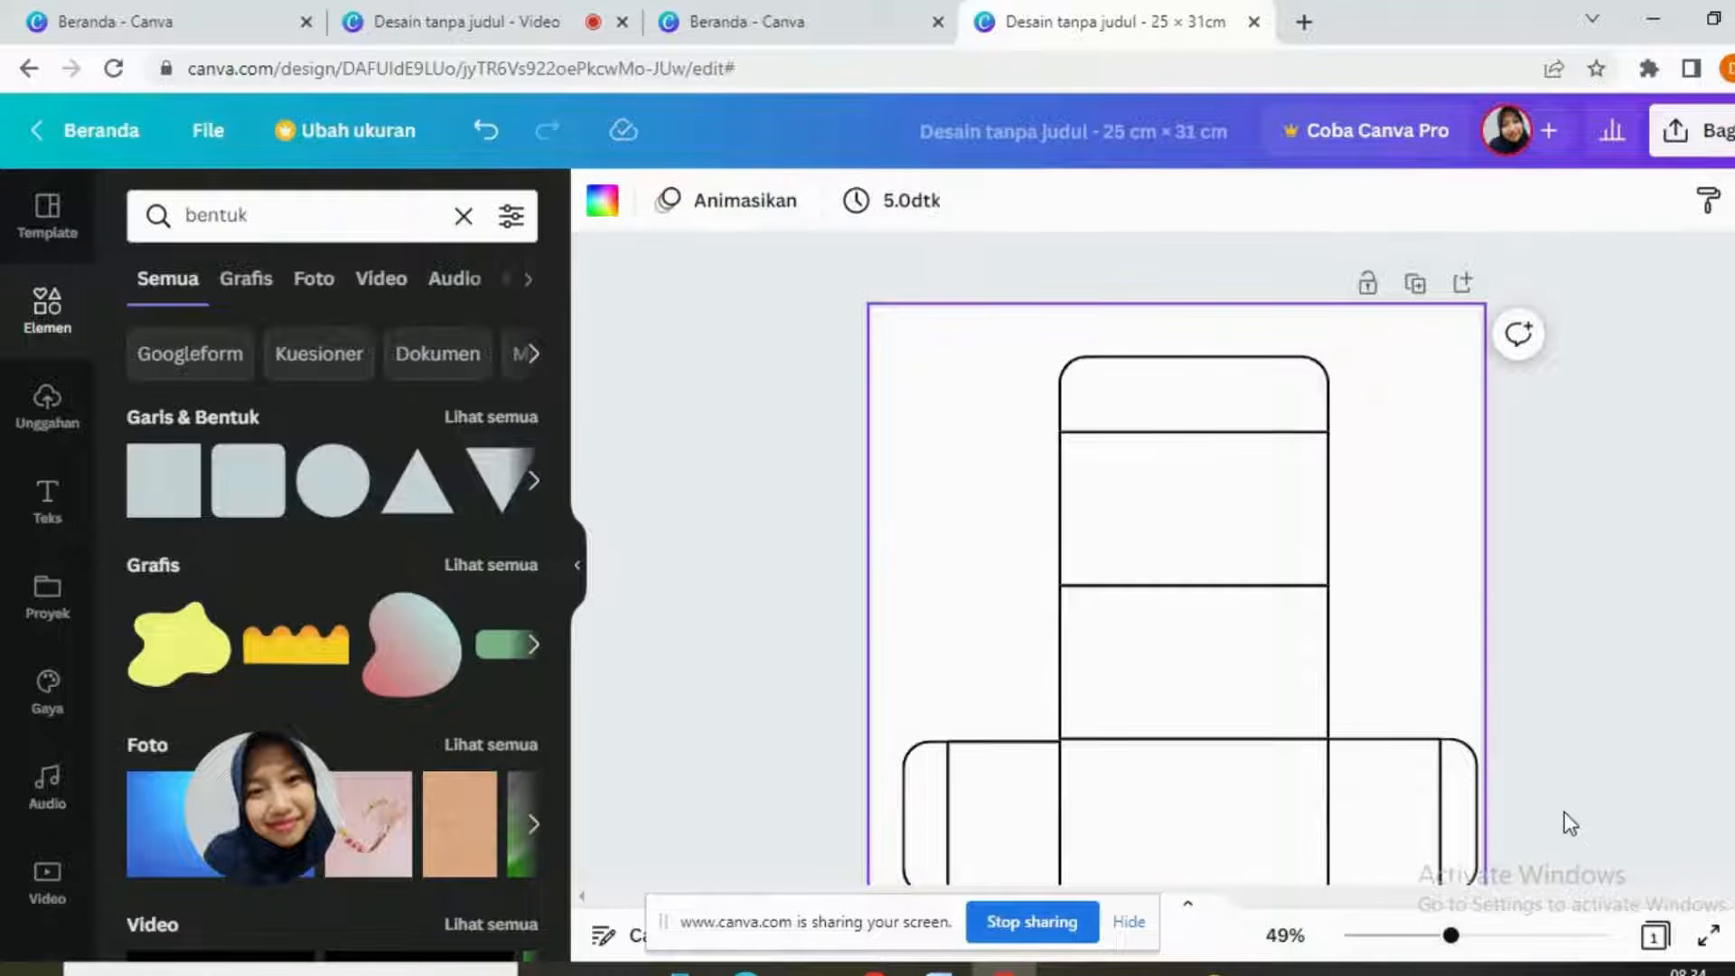
pyautogui.scroll(-3, 1565, 812)
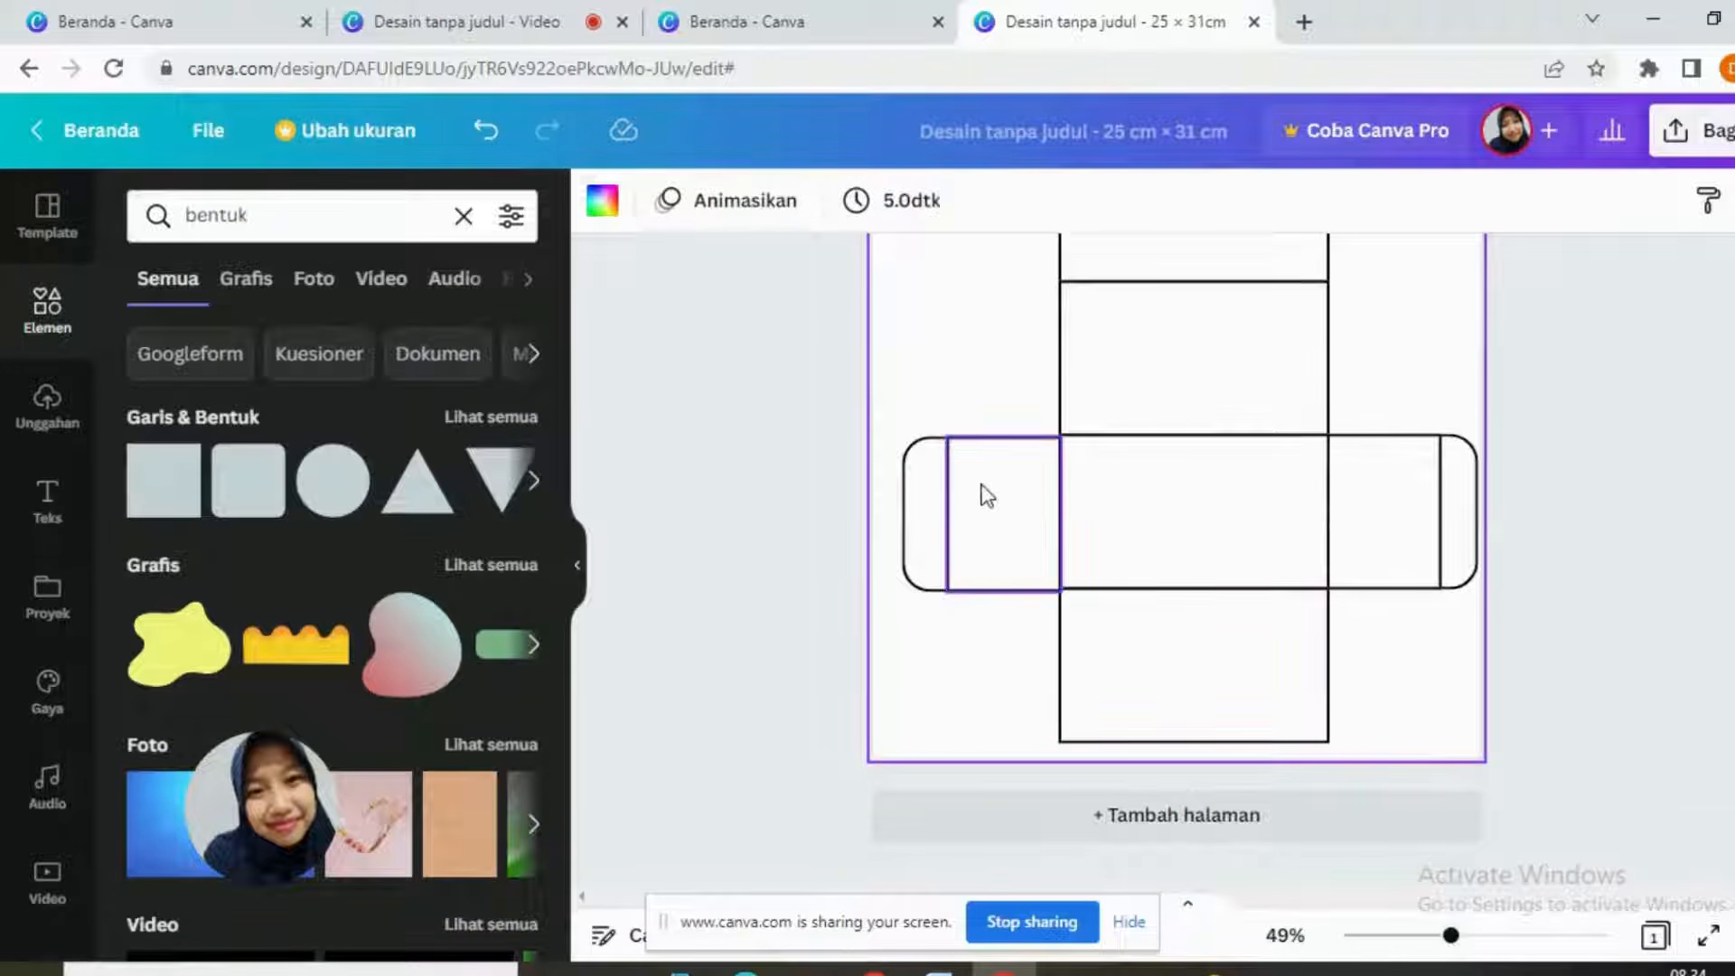
pyautogui.click(1032, 538)
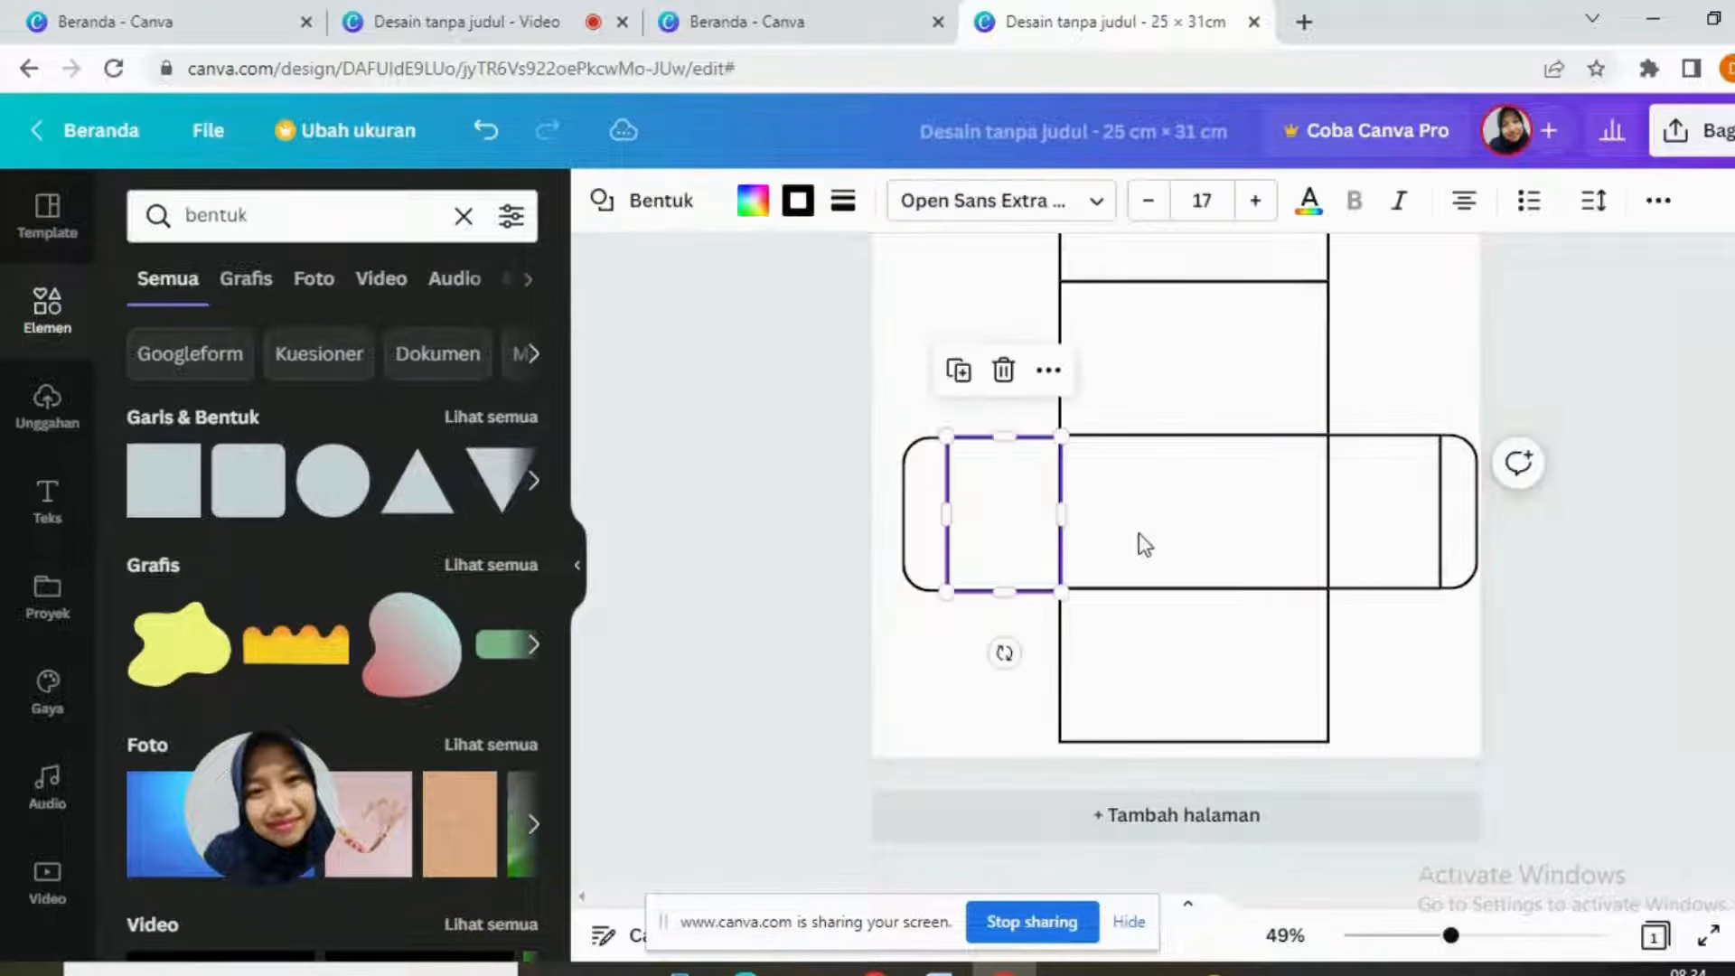
pyautogui.click(1407, 646)
pyautogui.click(926, 546)
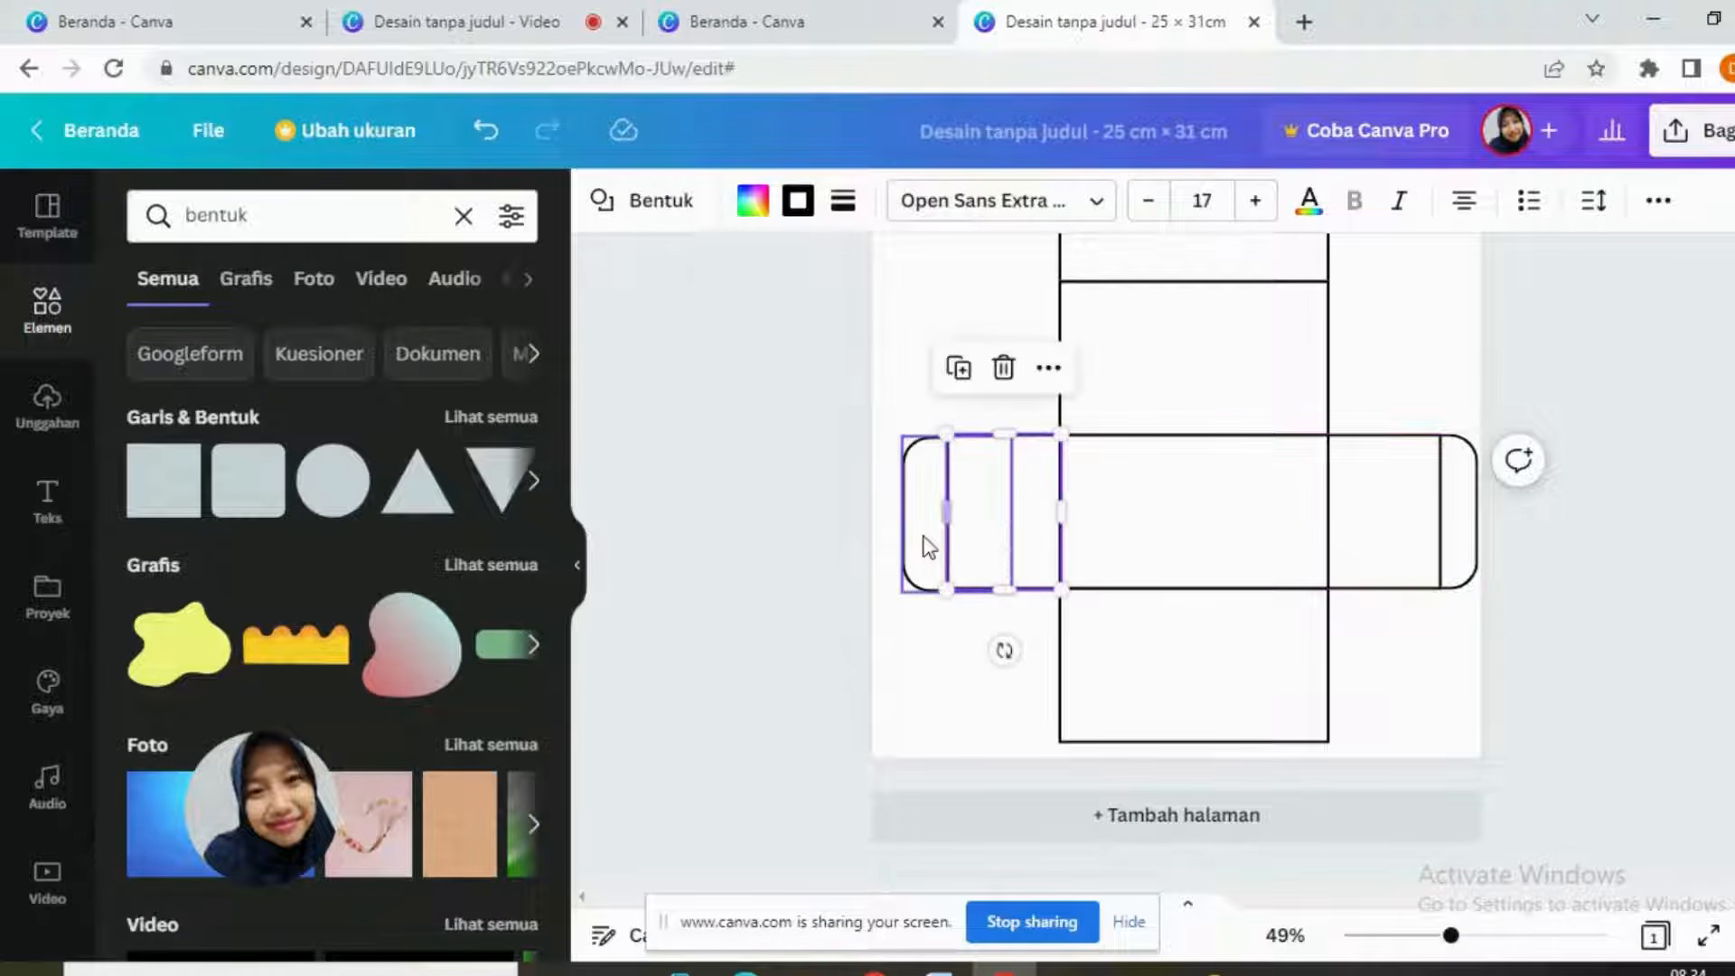
pyautogui.click(1528, 682)
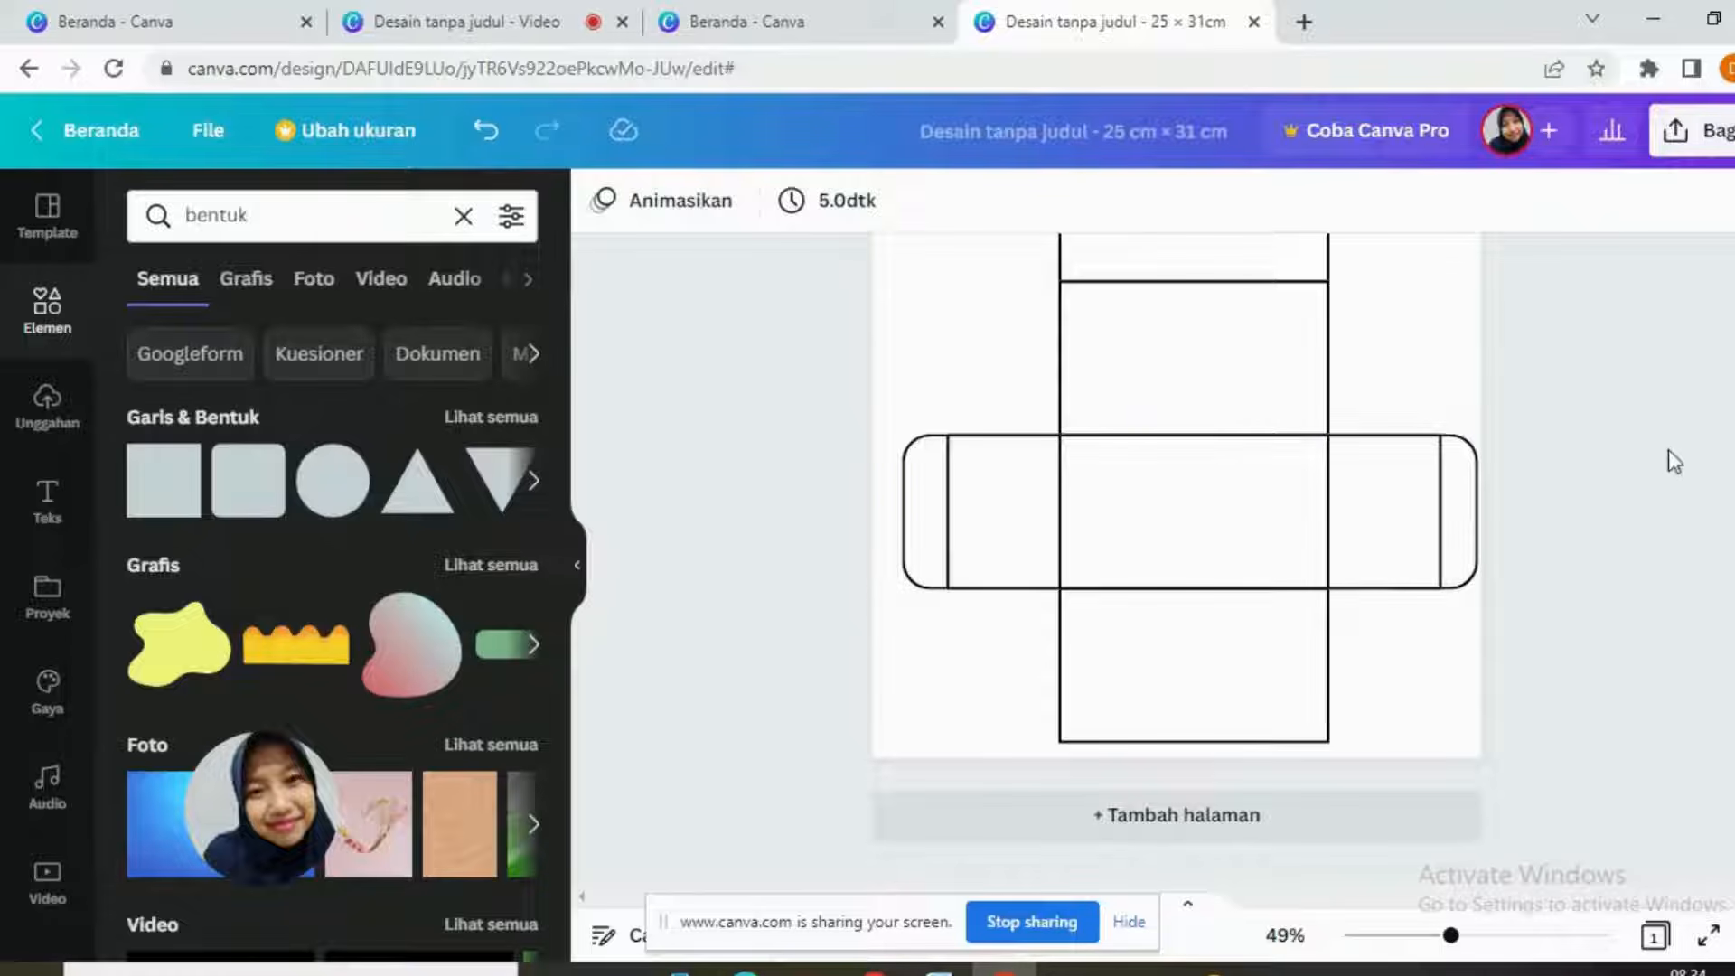
# Step: Add a plain solid line from the Garis collection and shorten it into a small outward diagonal at the bottom rectangle's upper-left corner
pyautogui.scroll(4, 1605, 419)
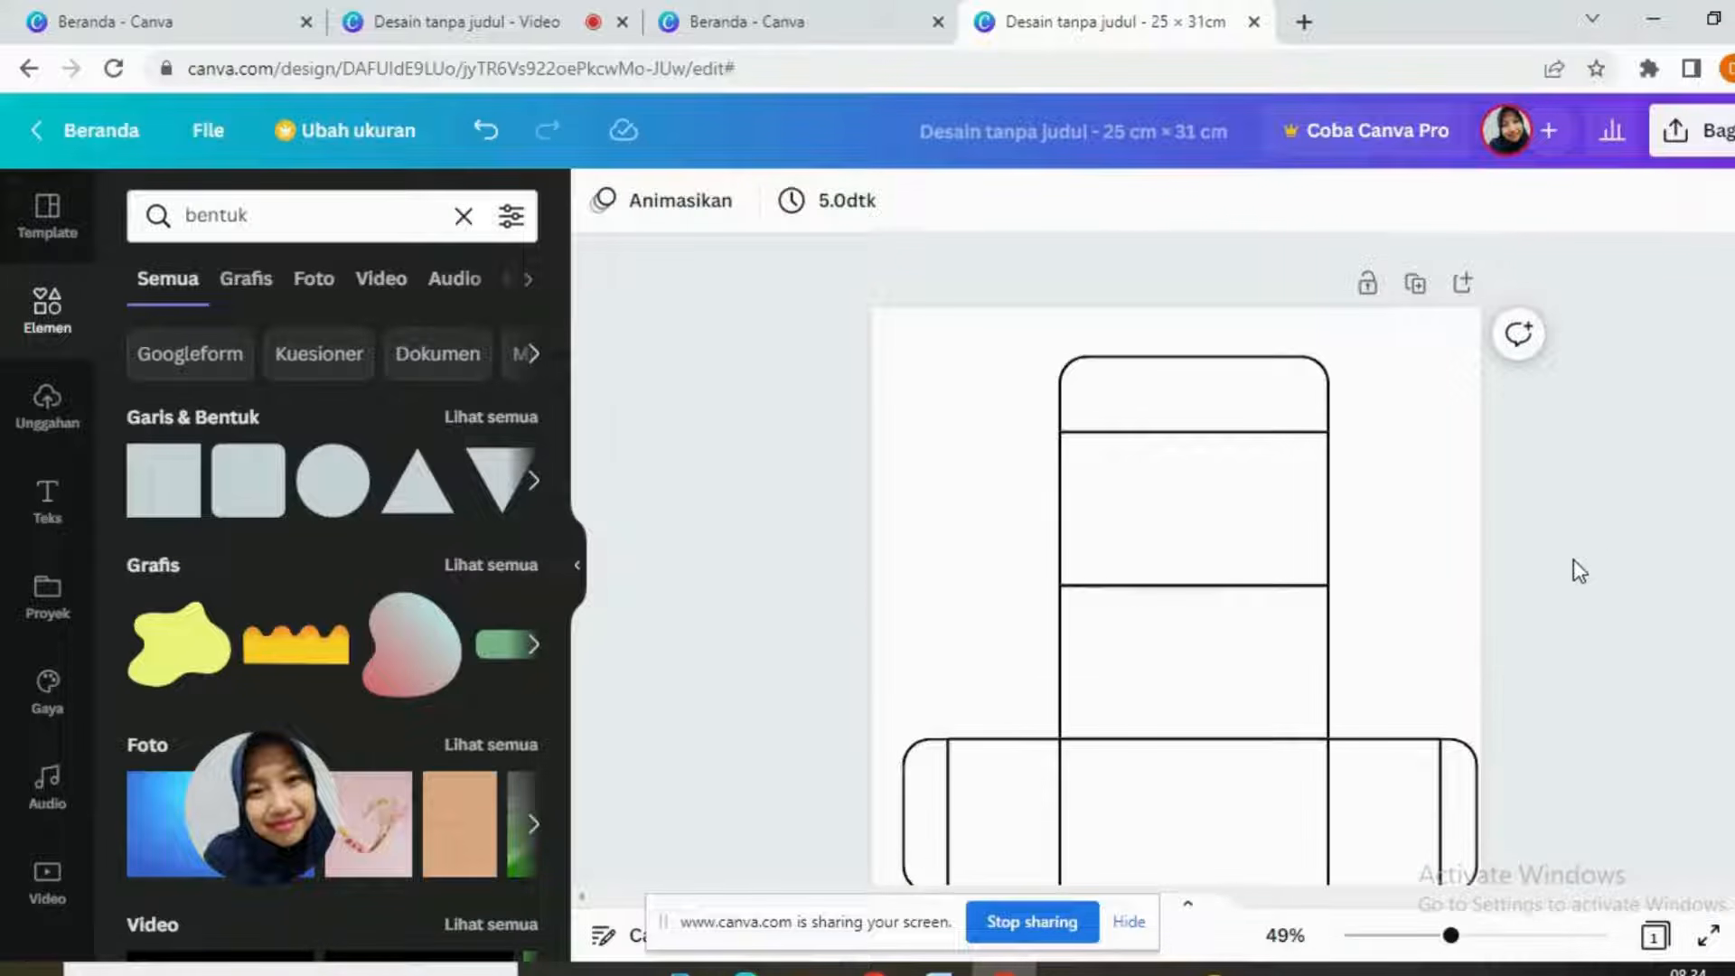
pyautogui.scroll(-4, 1500, 597)
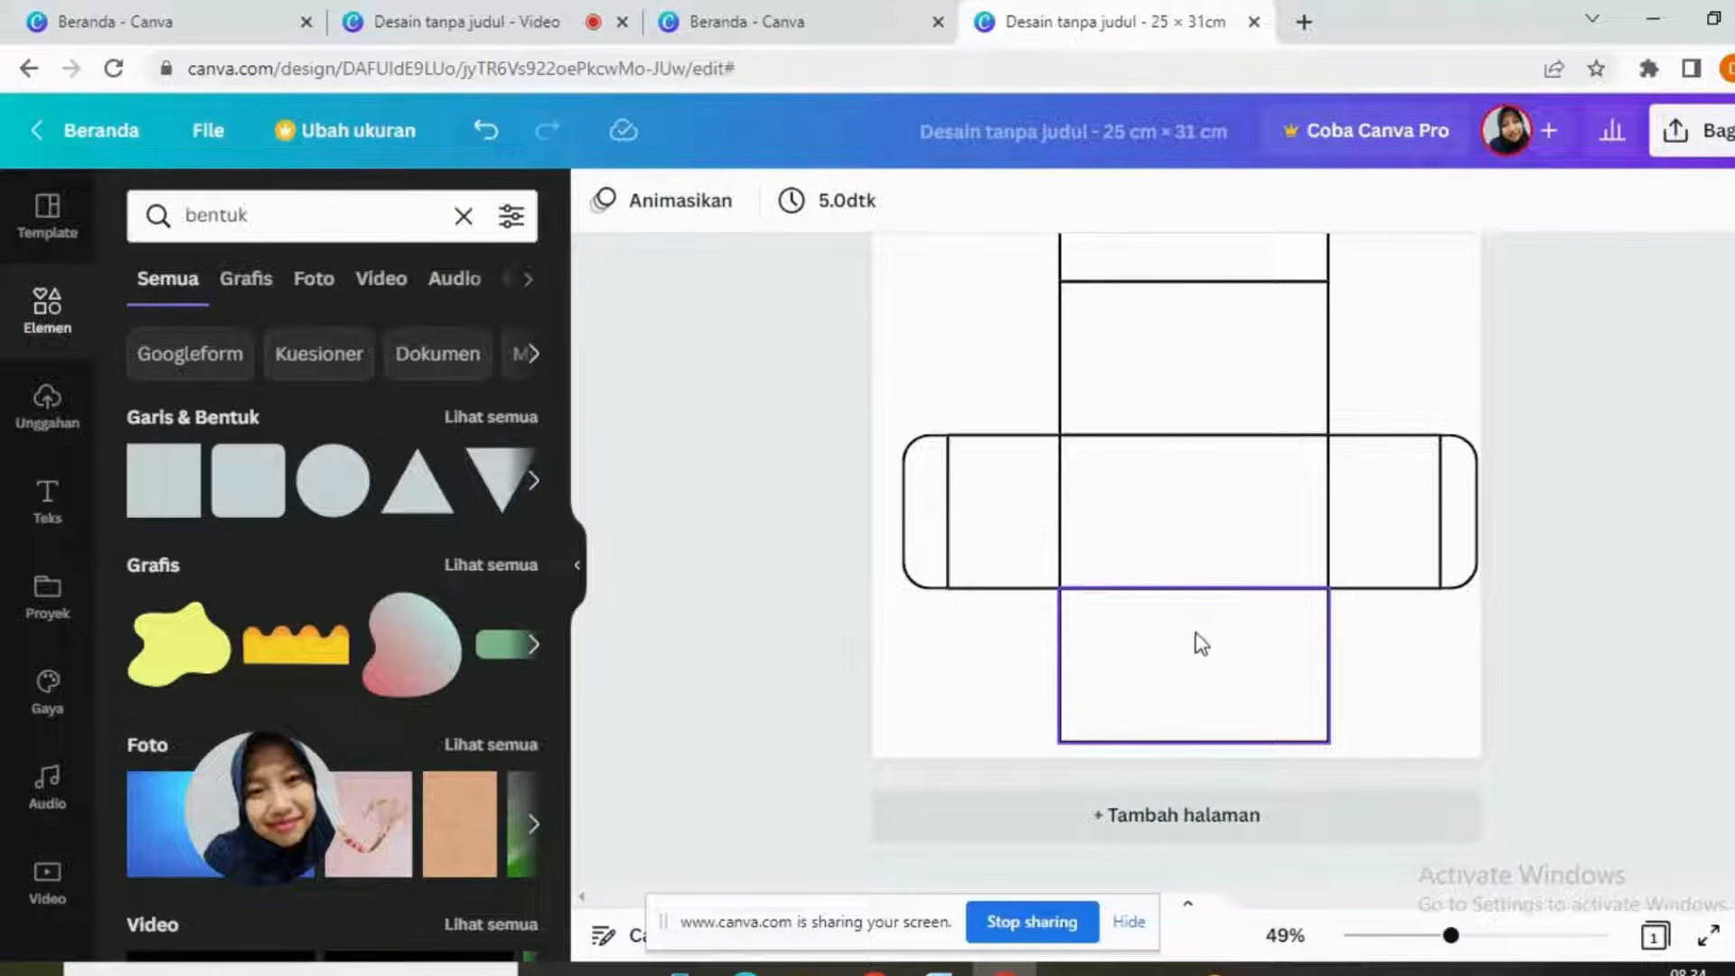
pyautogui.click(1024, 647)
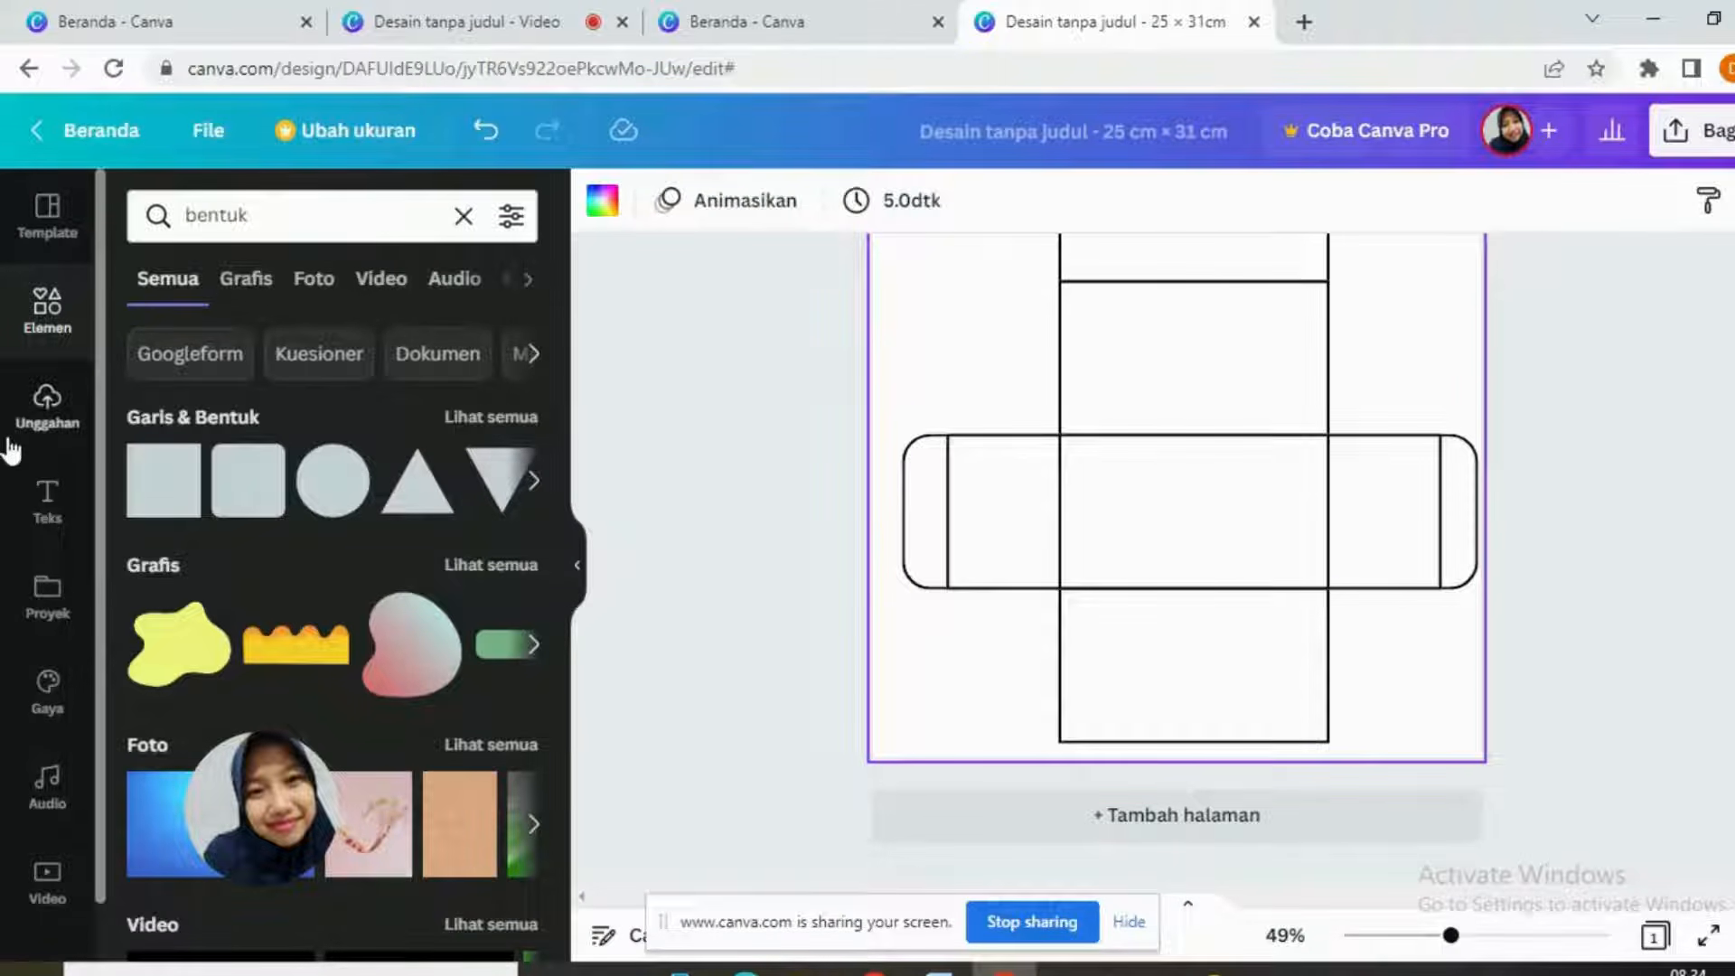
pyautogui.click(272, 217)
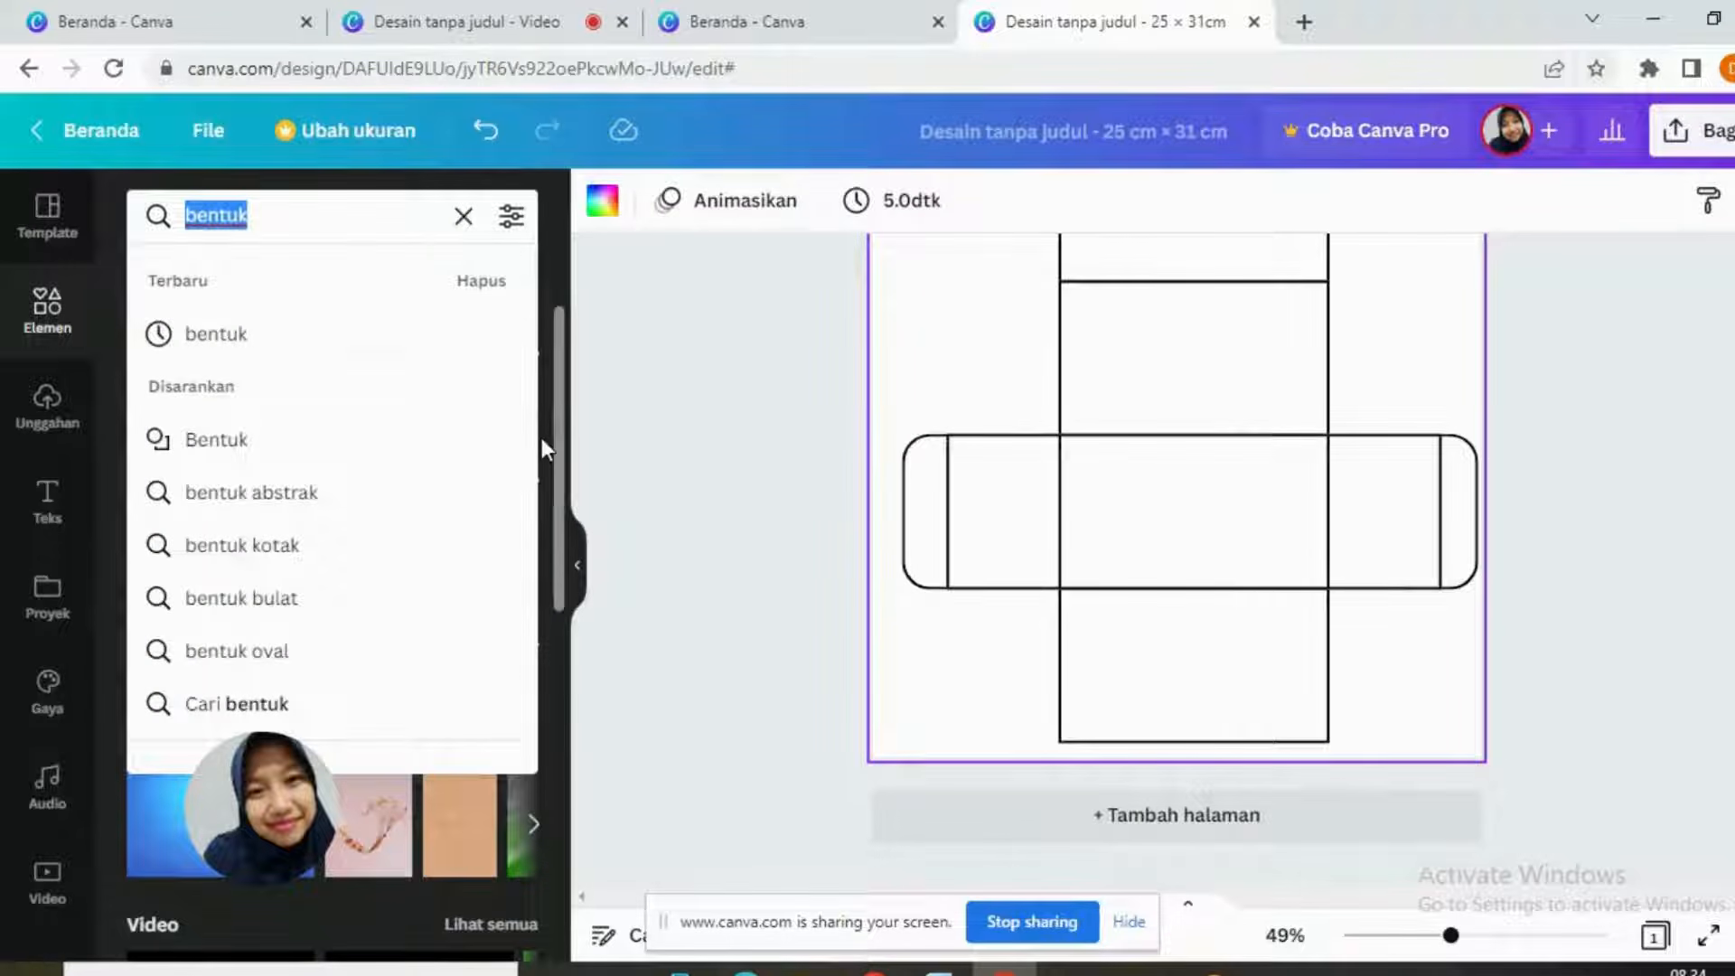
pyautogui.write('gar')
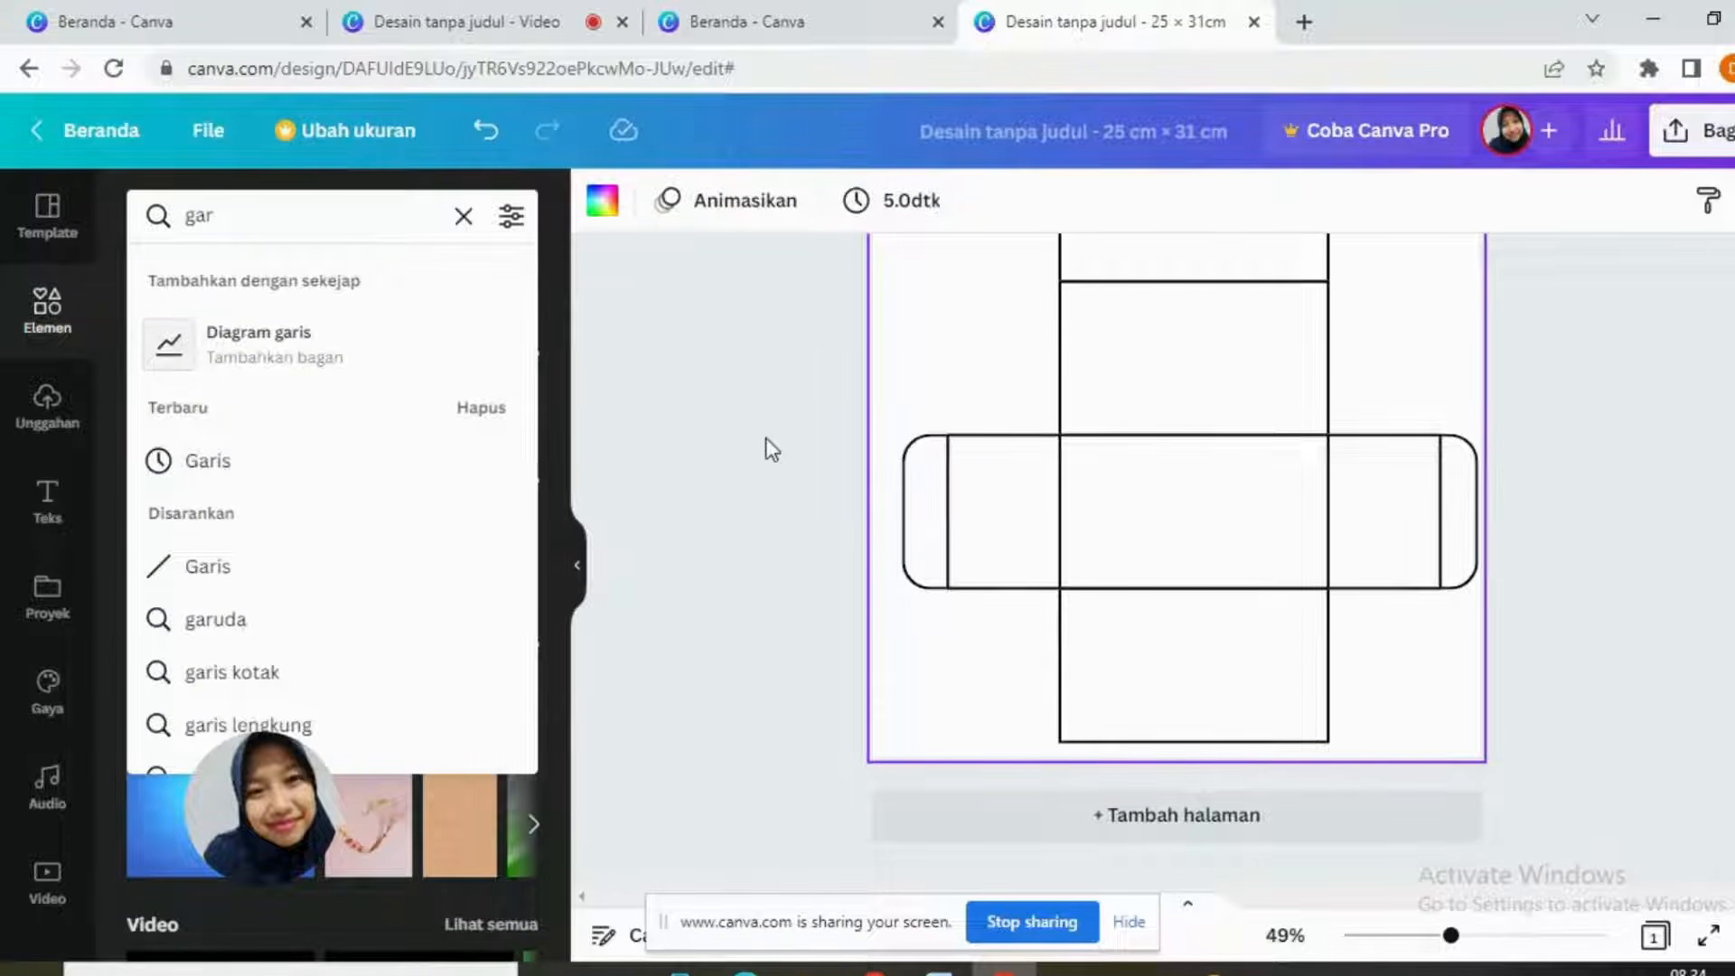
pyautogui.click(330, 565)
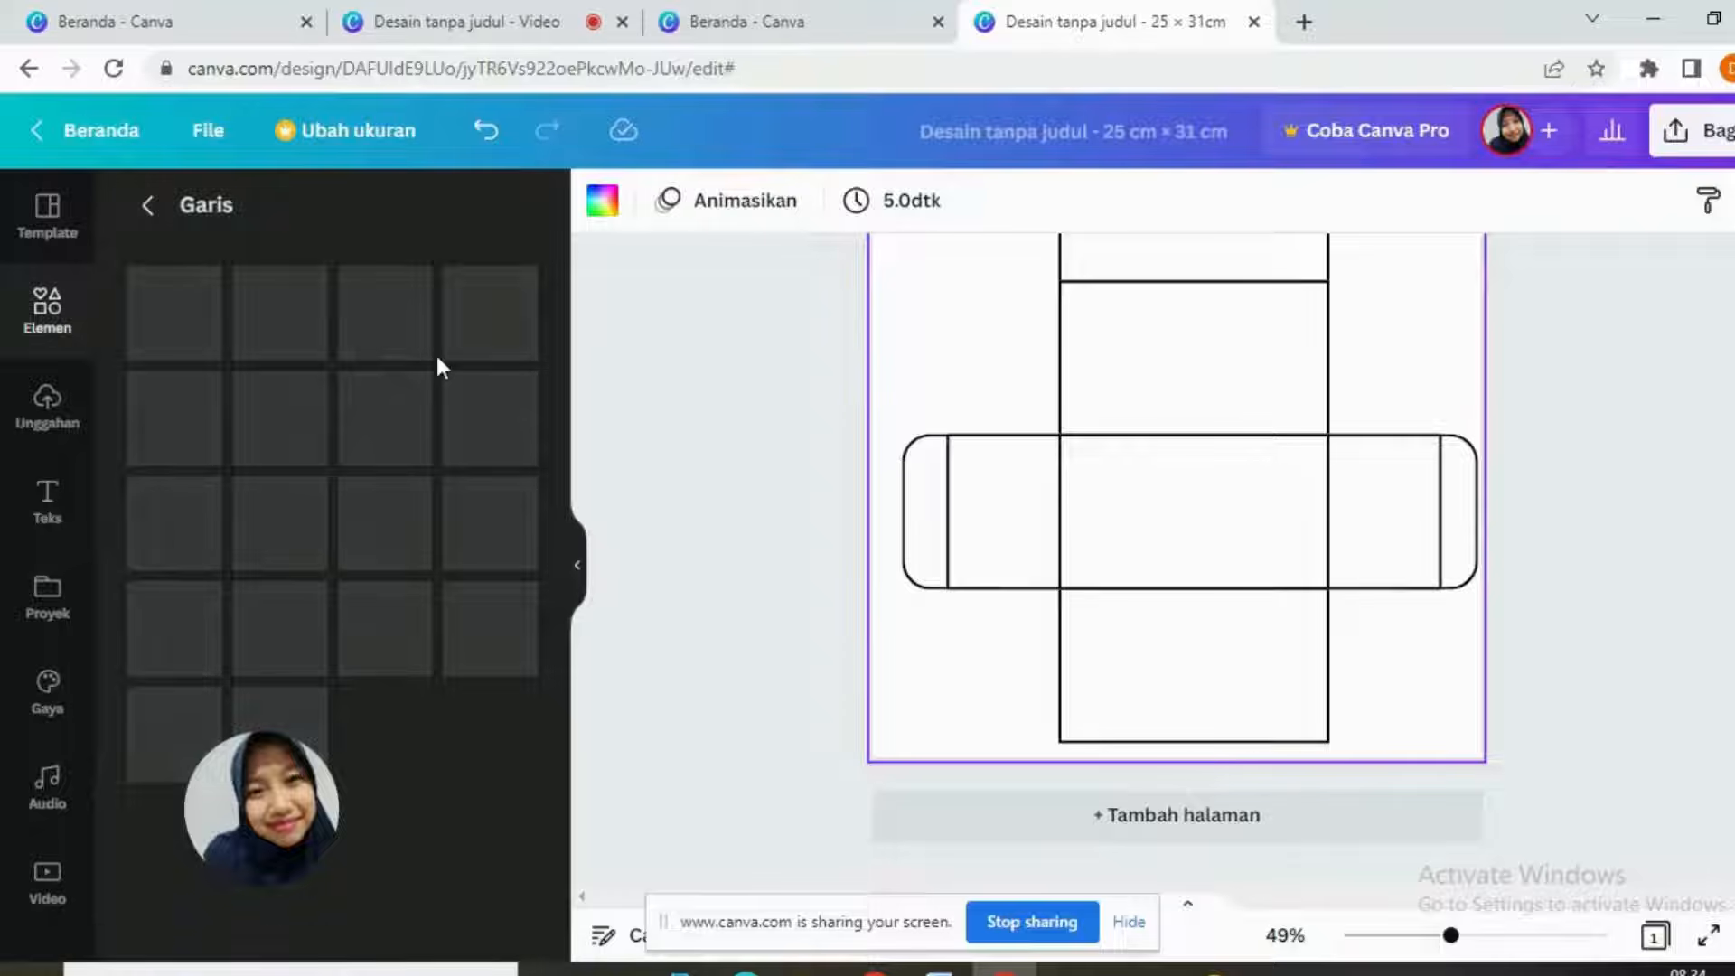
pyautogui.click(194, 321)
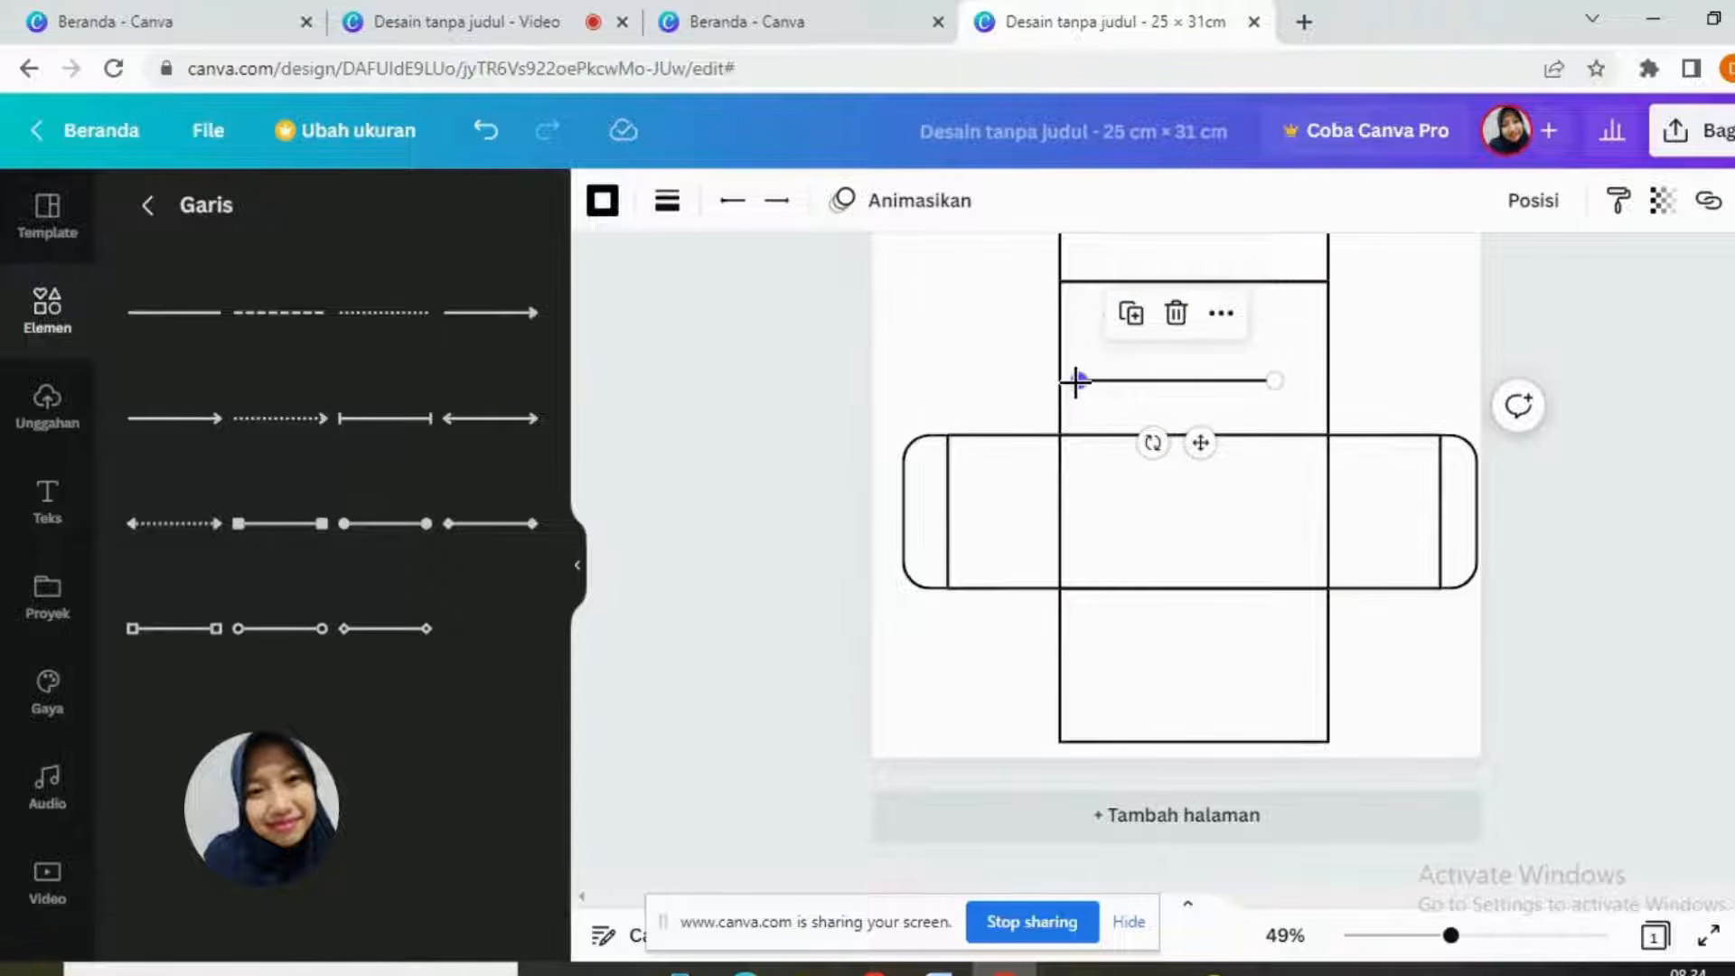
pyautogui.moveTo(1079, 383); pyautogui.dragTo(1097, 635)
pyautogui.click(1418, 627)
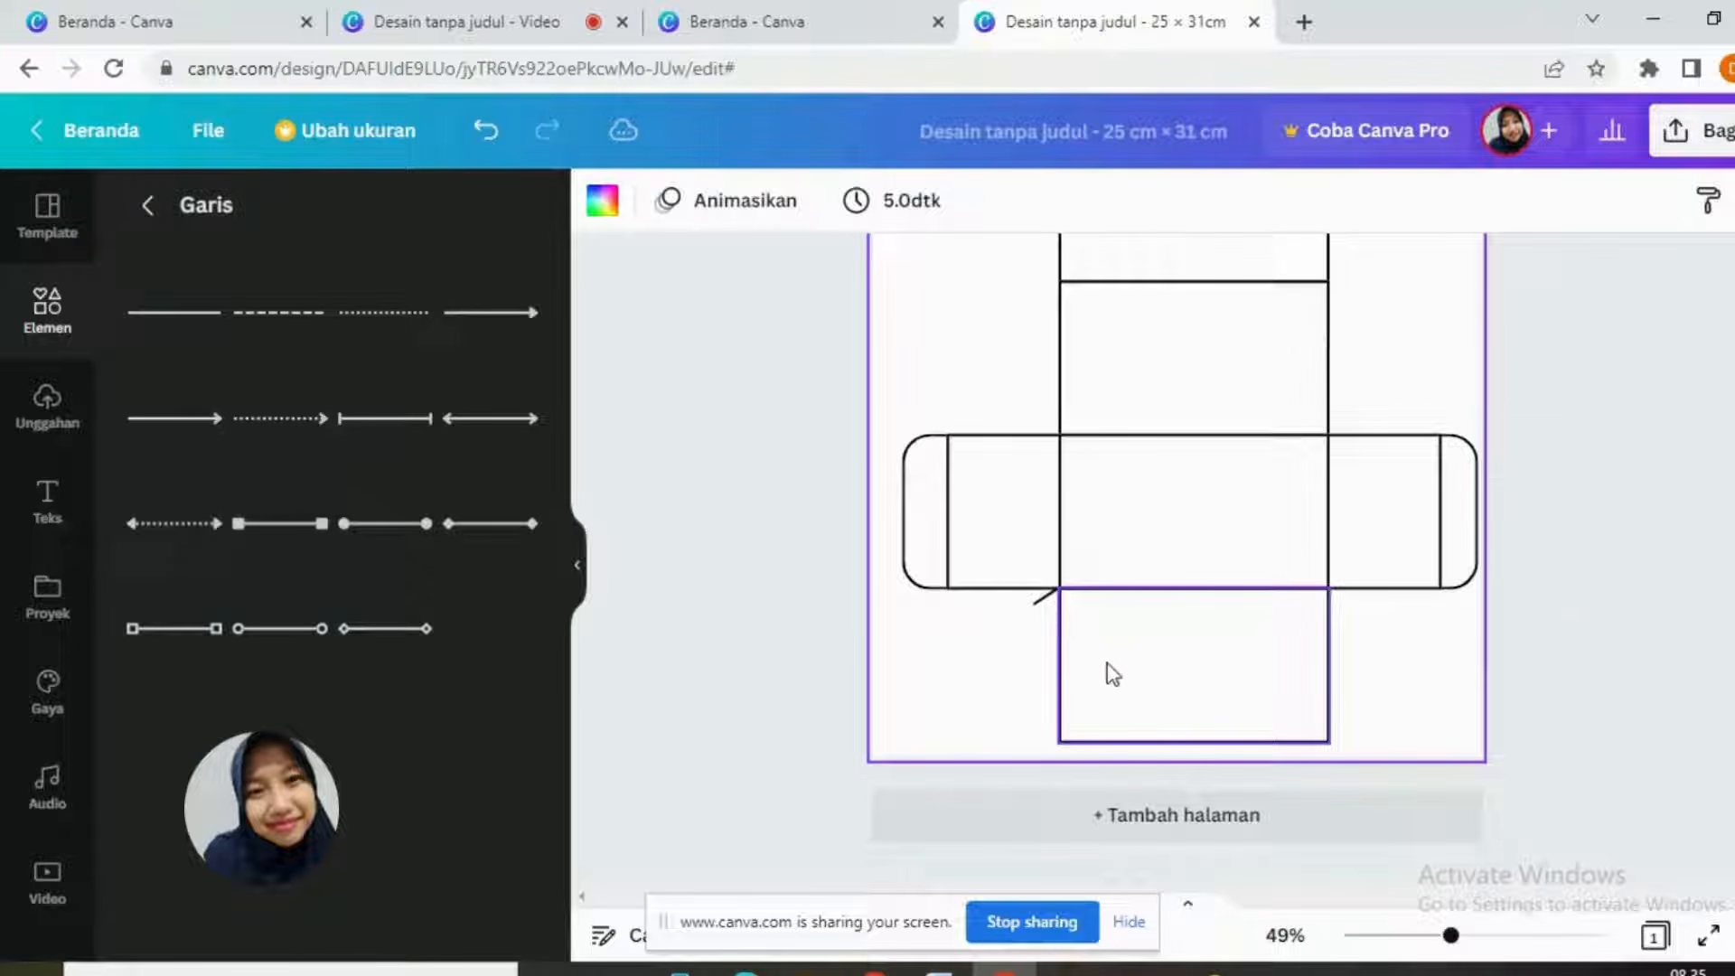
# Step: Duplicate the short diagonal line and place the copy at the bottom rectangle's lower-right corner
pyautogui.click(1045, 599)
pyautogui.click(1001, 507)
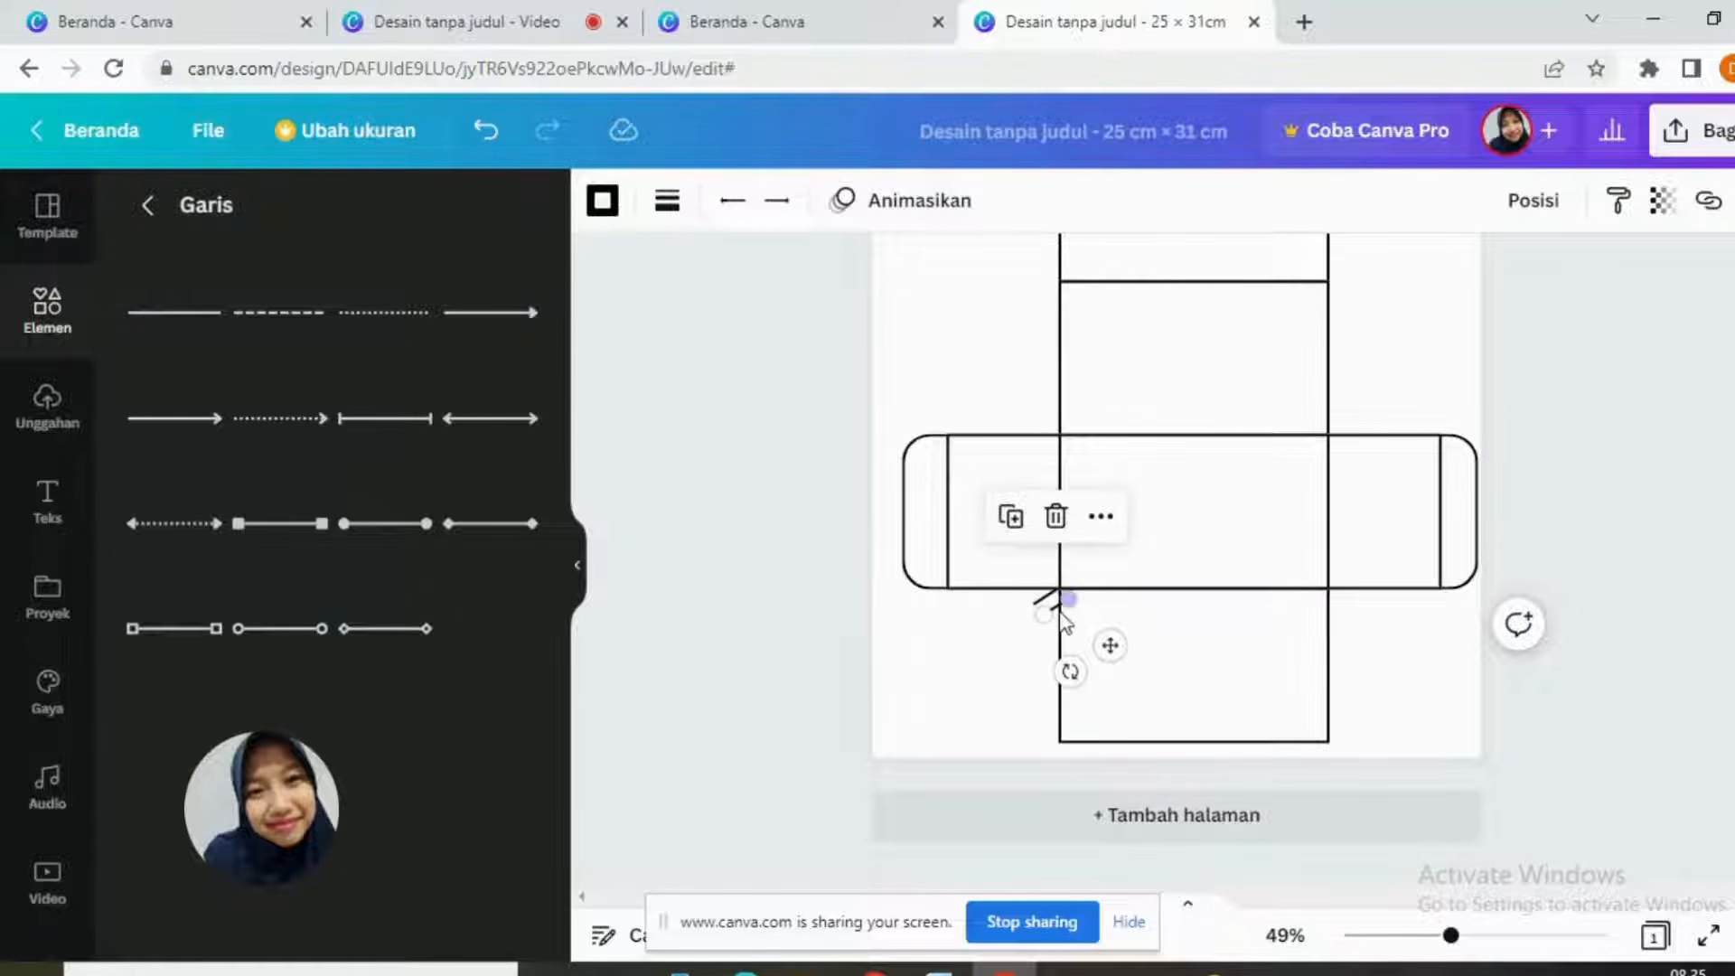
pyautogui.moveTo(1110, 645); pyautogui.dragTo(1387, 763)
pyautogui.click(1534, 697)
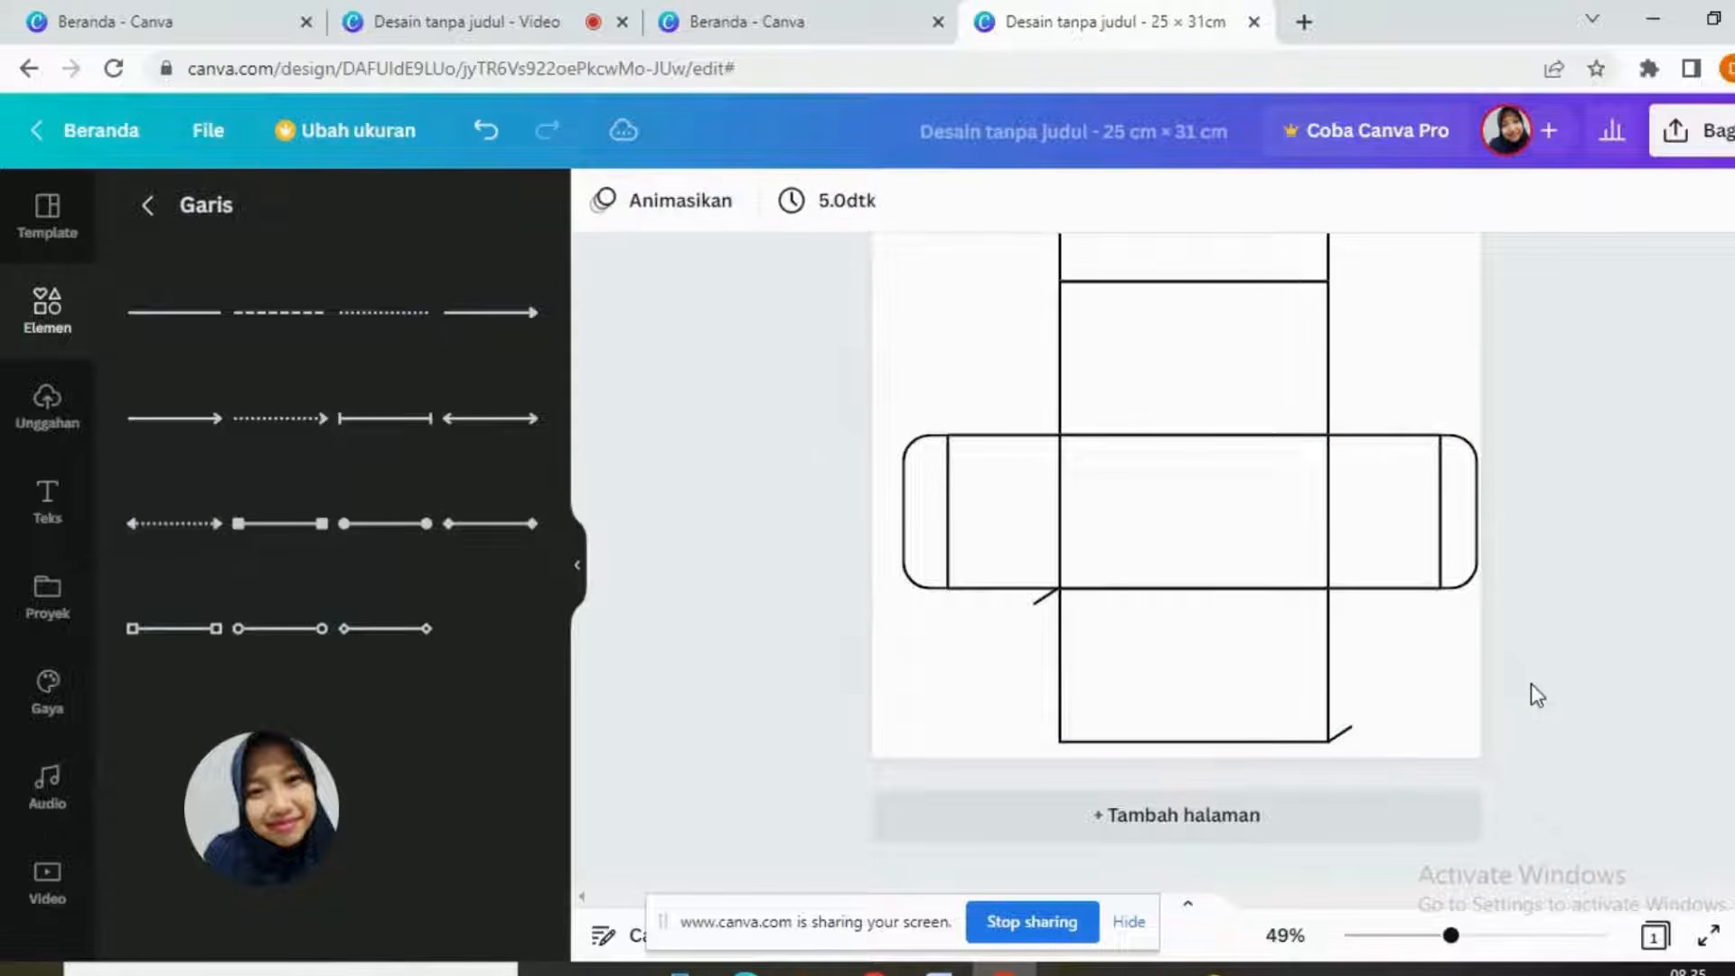
# Step: Duplicate the lower-right diagonal line and place the copy, slanted the opposite way, at the bottom rectangle's lower-left corner
pyautogui.click(1349, 743)
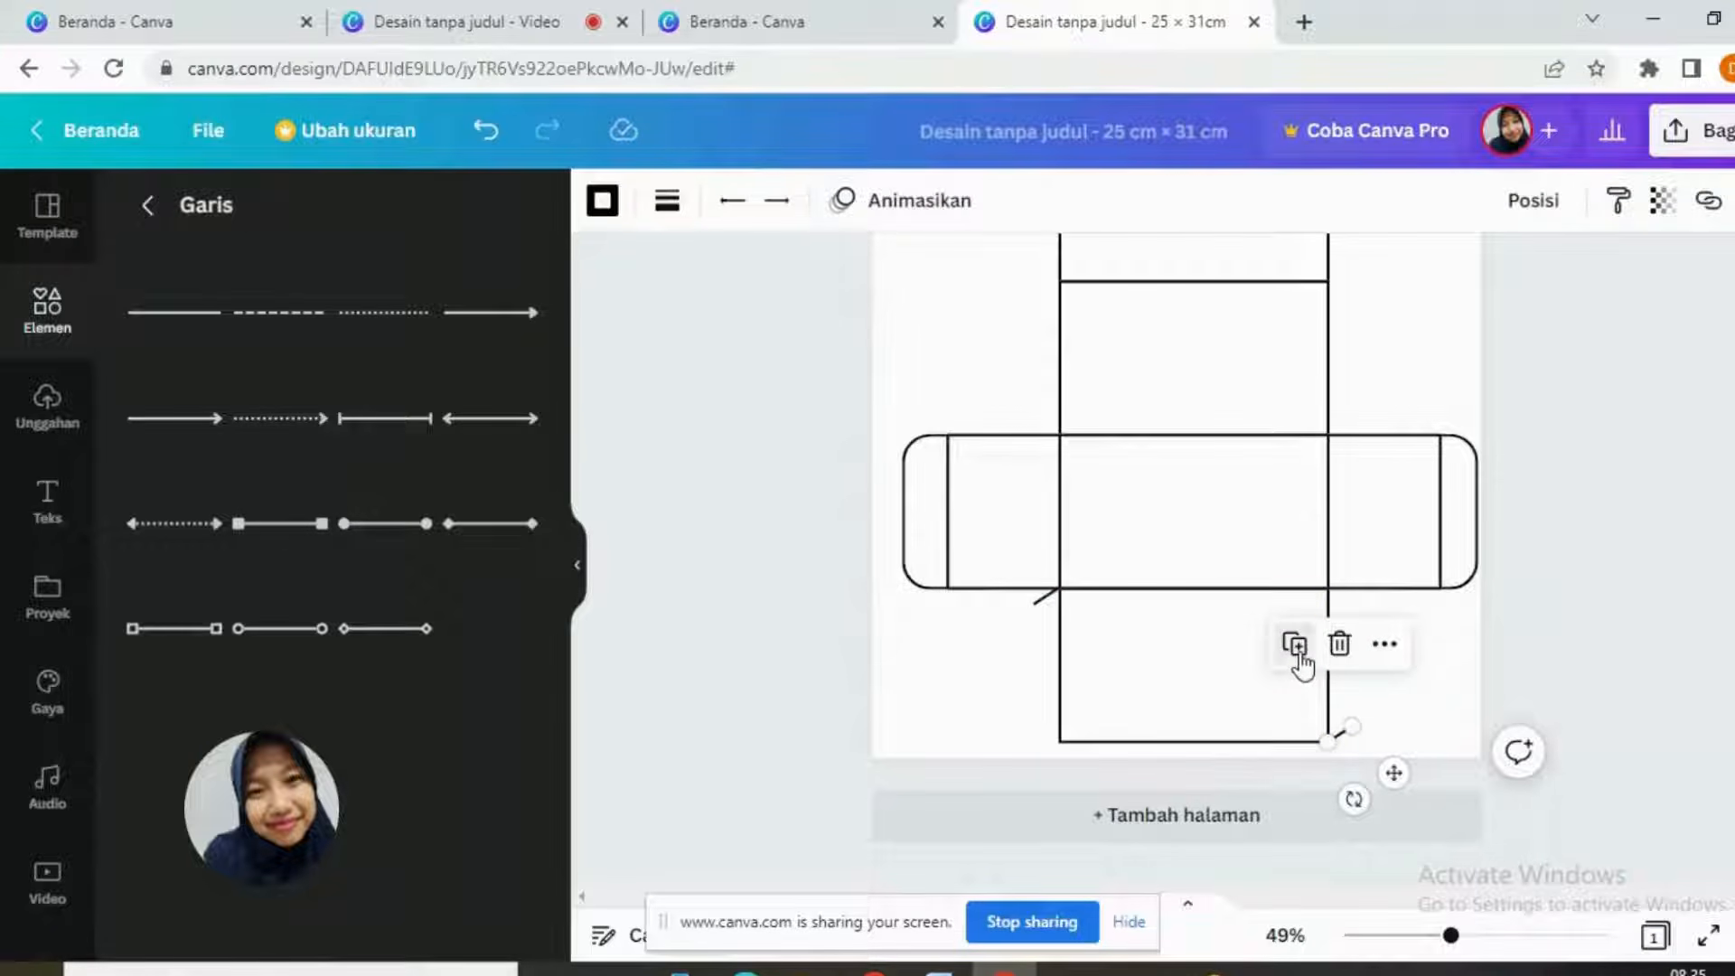
pyautogui.click(1297, 648)
pyautogui.moveTo(1405, 781); pyautogui.dragTo(1032, 786)
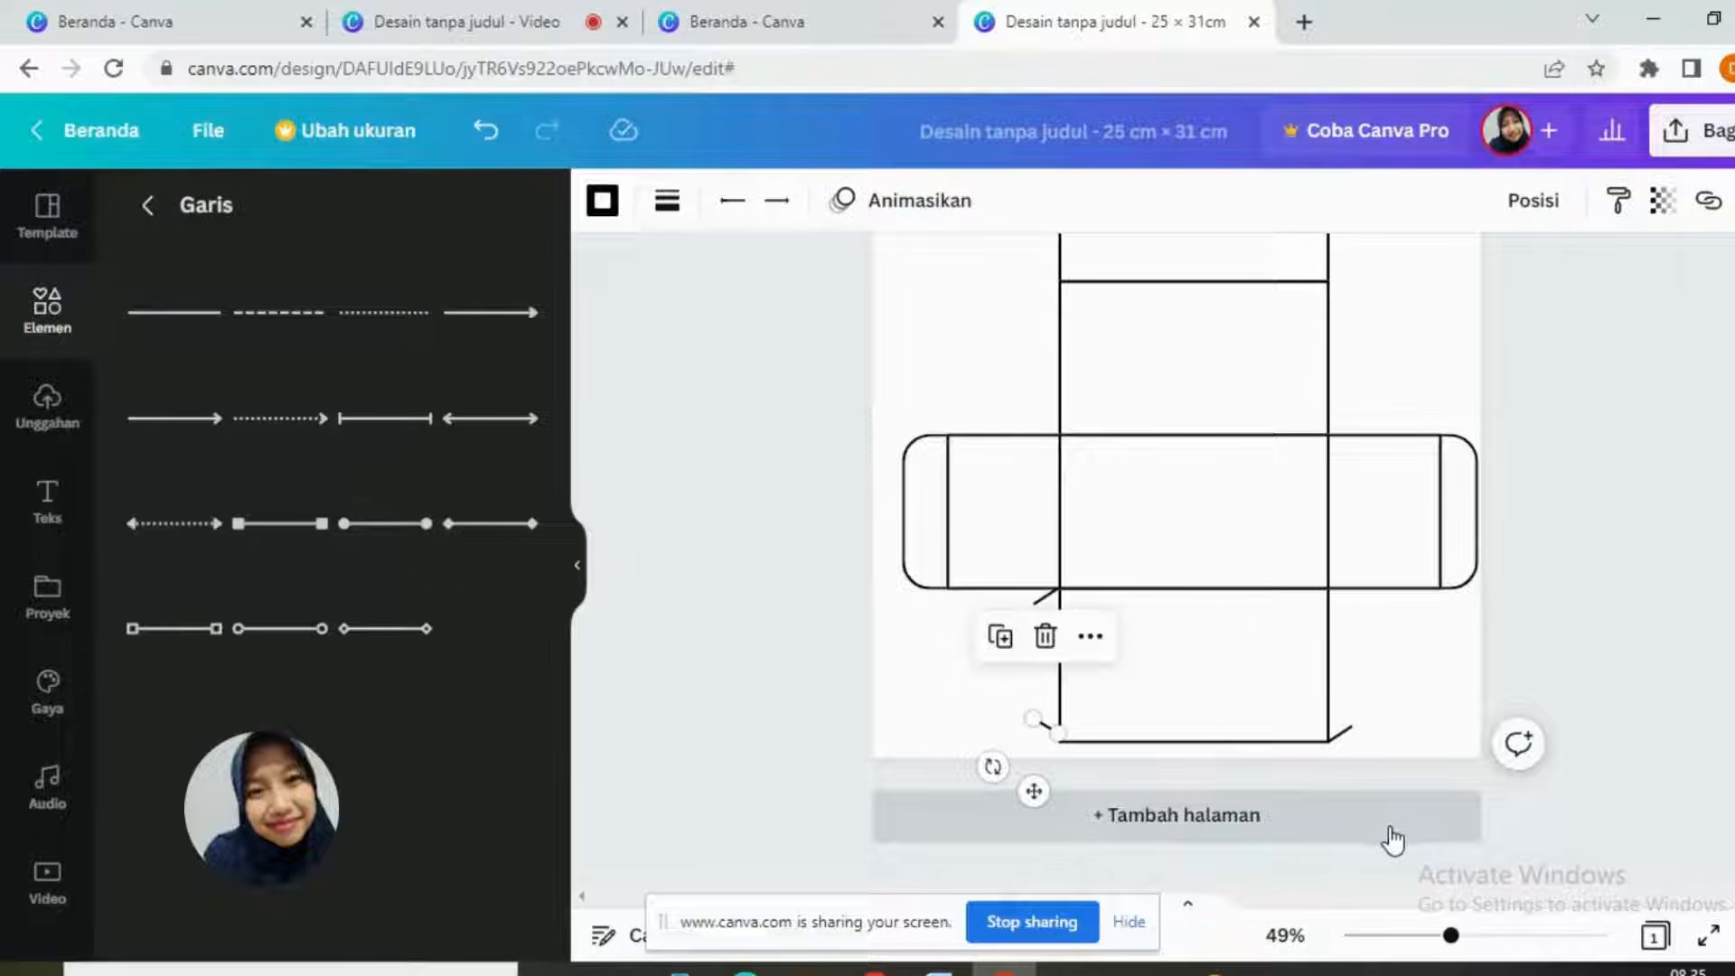
pyautogui.moveTo(1033, 792); pyautogui.dragTo(1033, 799)
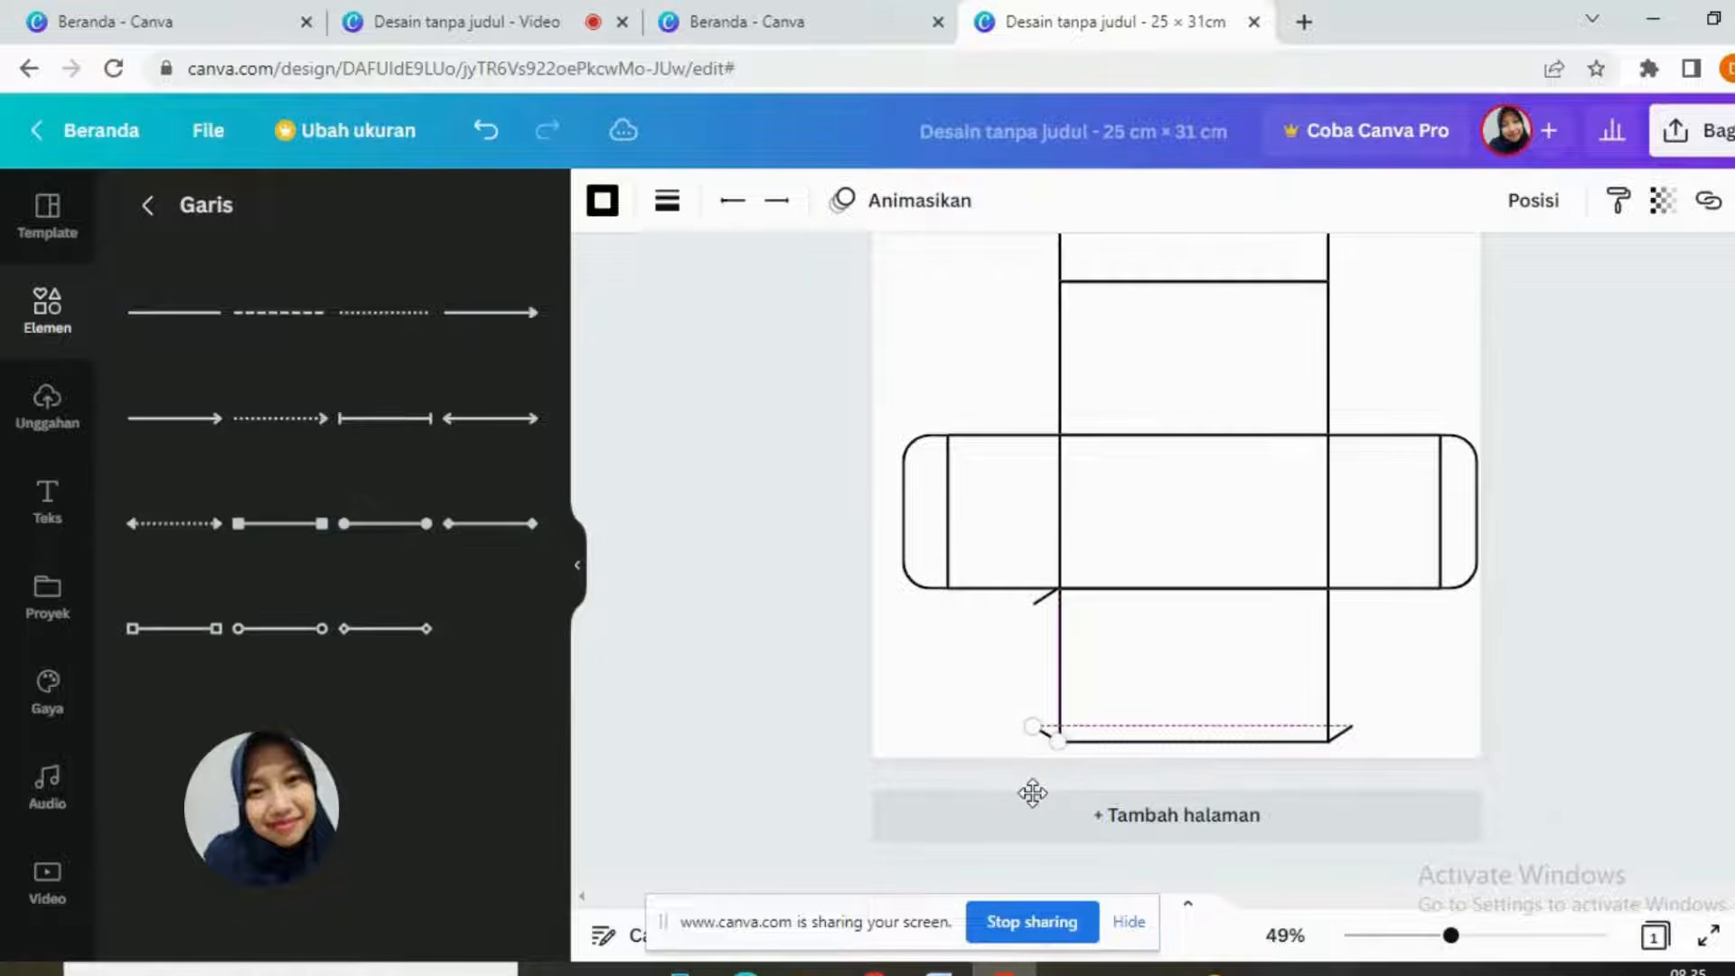
pyautogui.click(1378, 746)
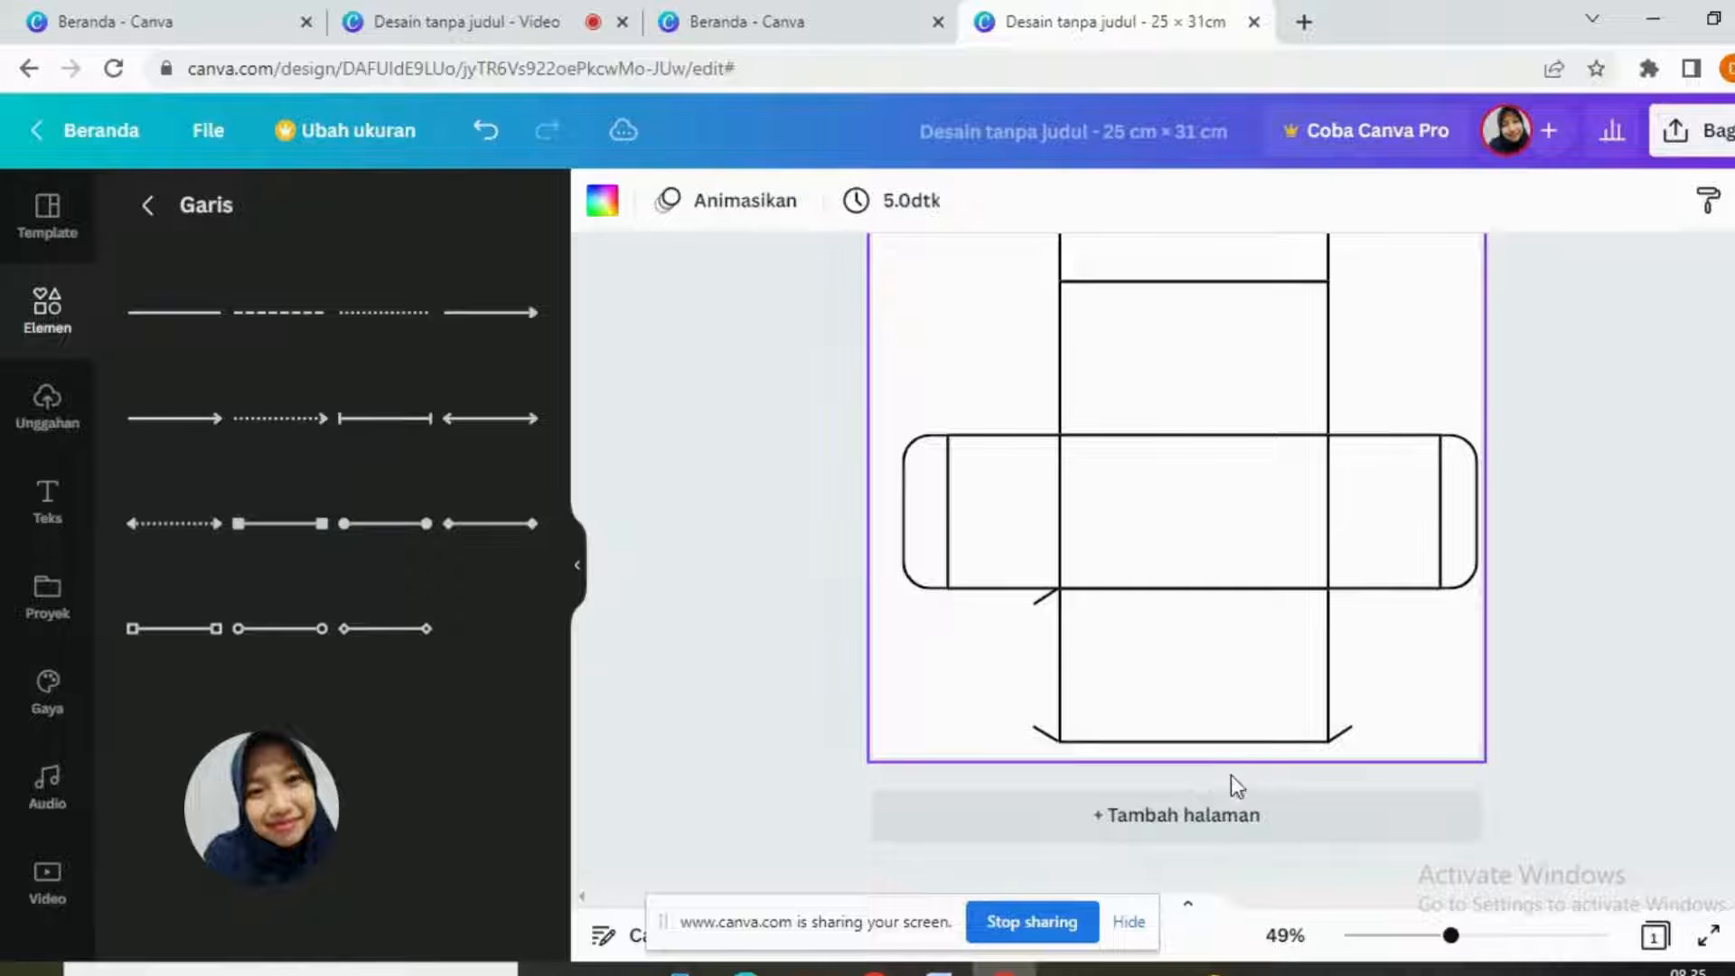
# Step: Fine-tune the positions of the short diagonal lines at the bottom rectangle's lower corners
pyautogui.click(1044, 737)
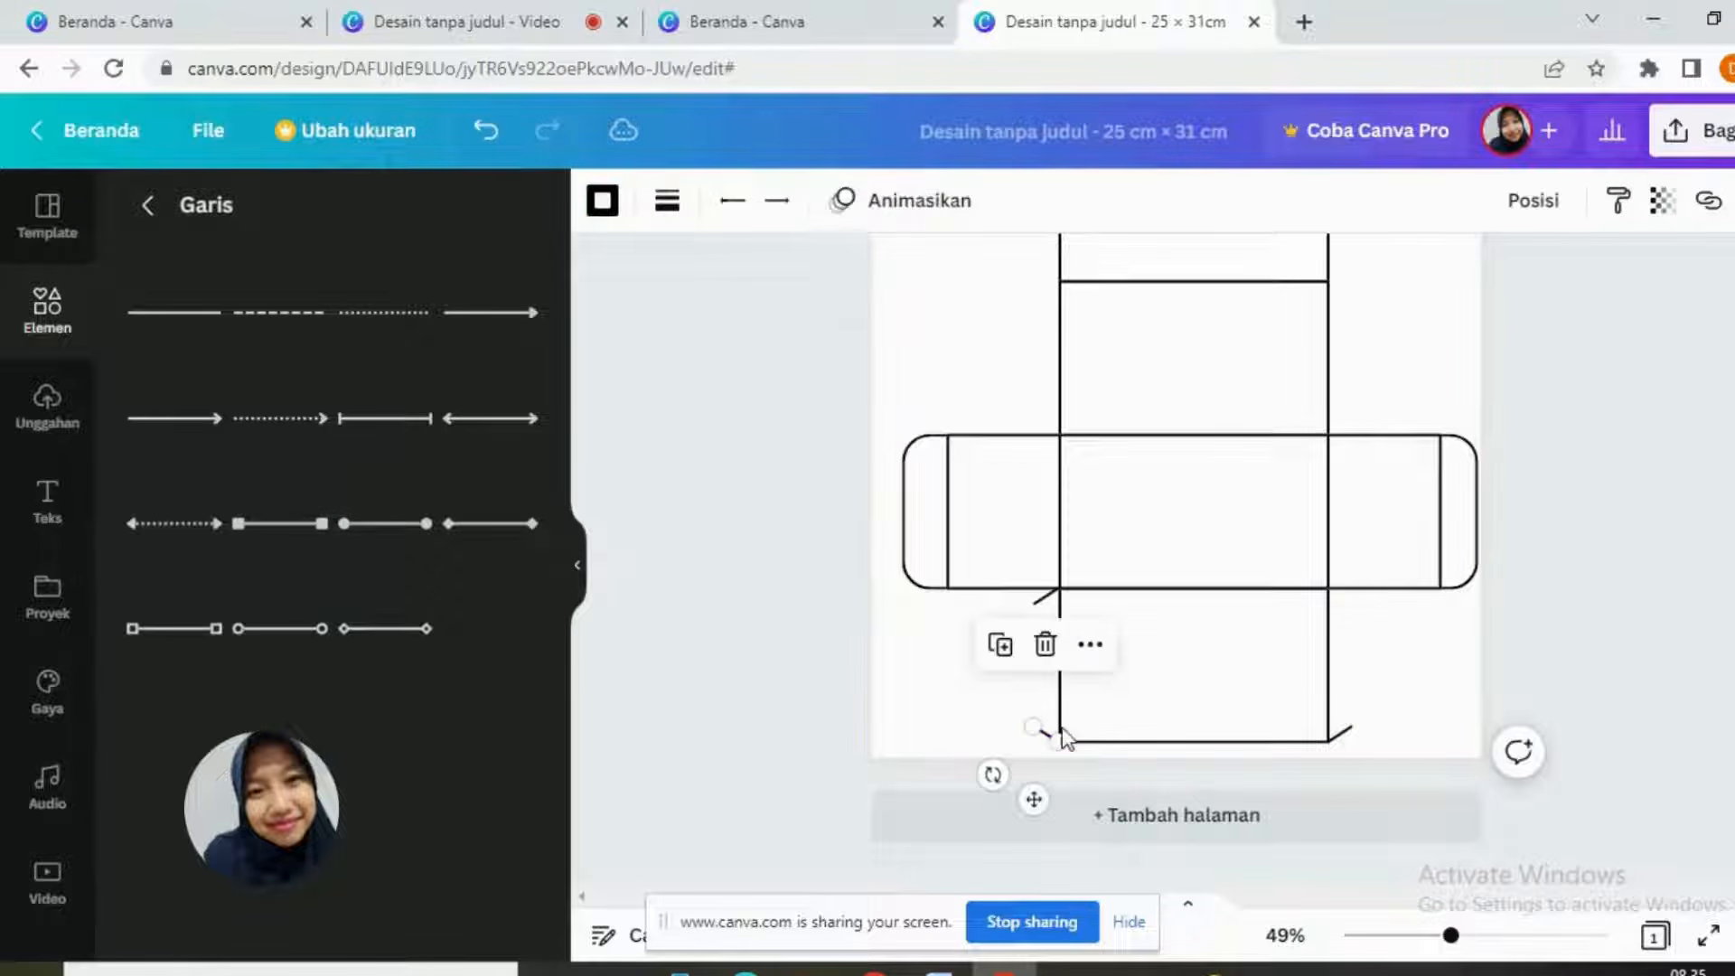
pyautogui.click(1035, 600)
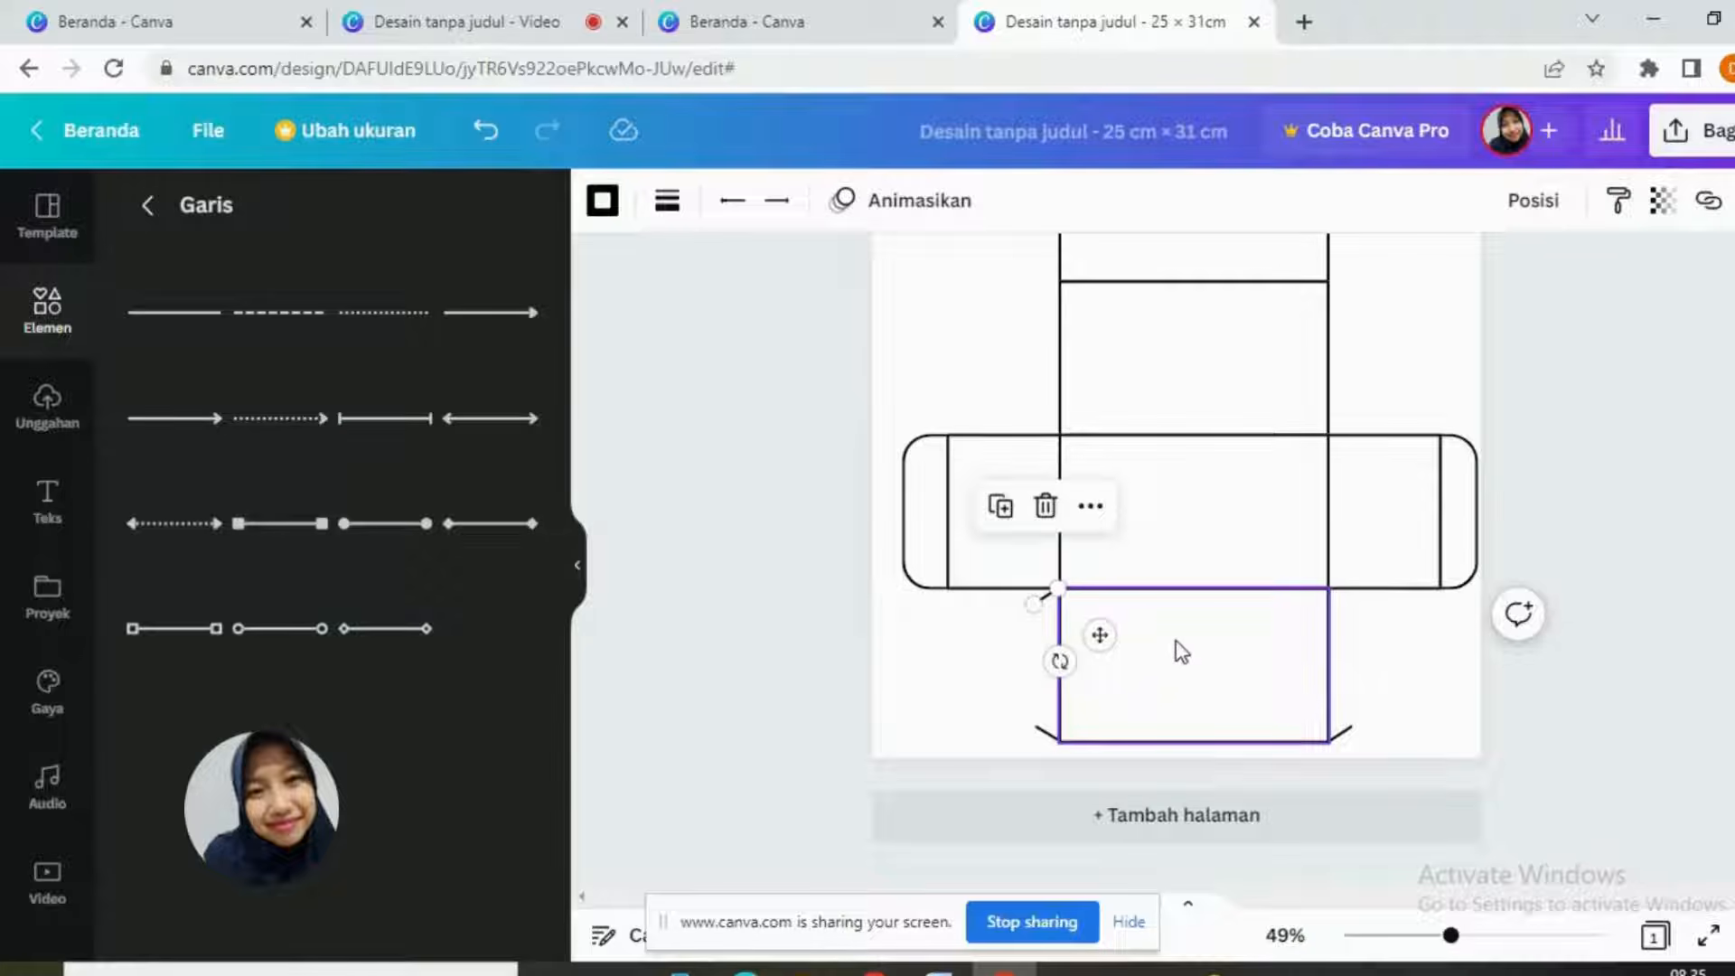
pyautogui.click(1366, 701)
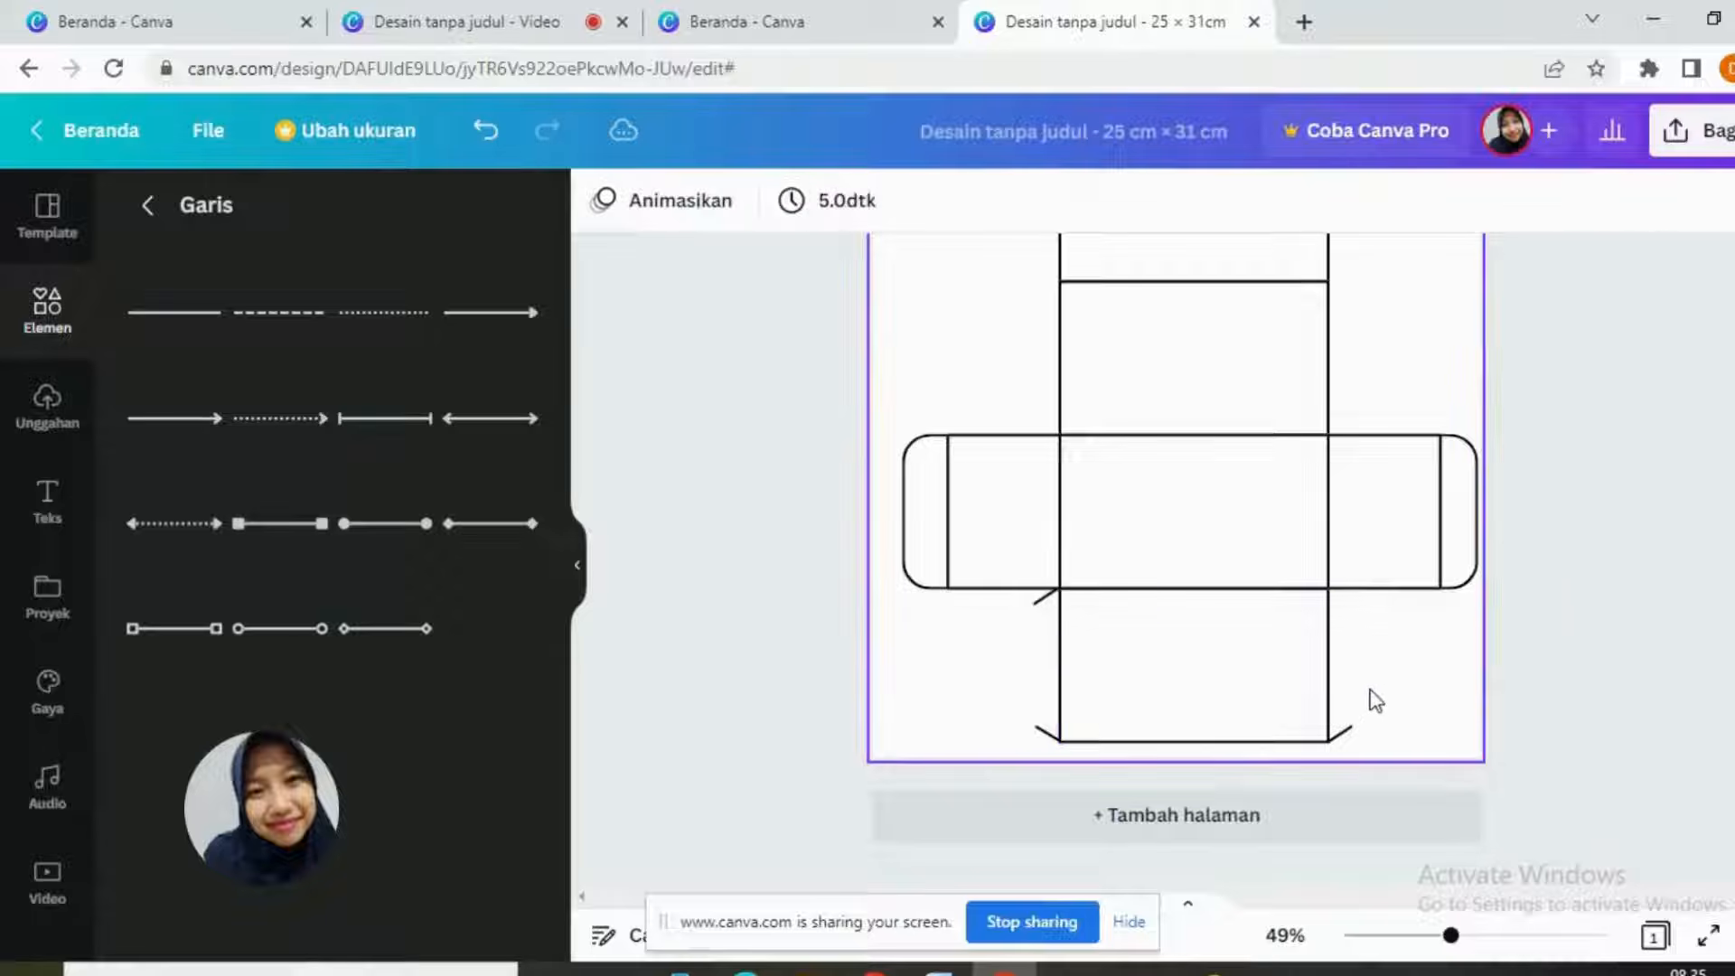
pyautogui.click(1347, 734)
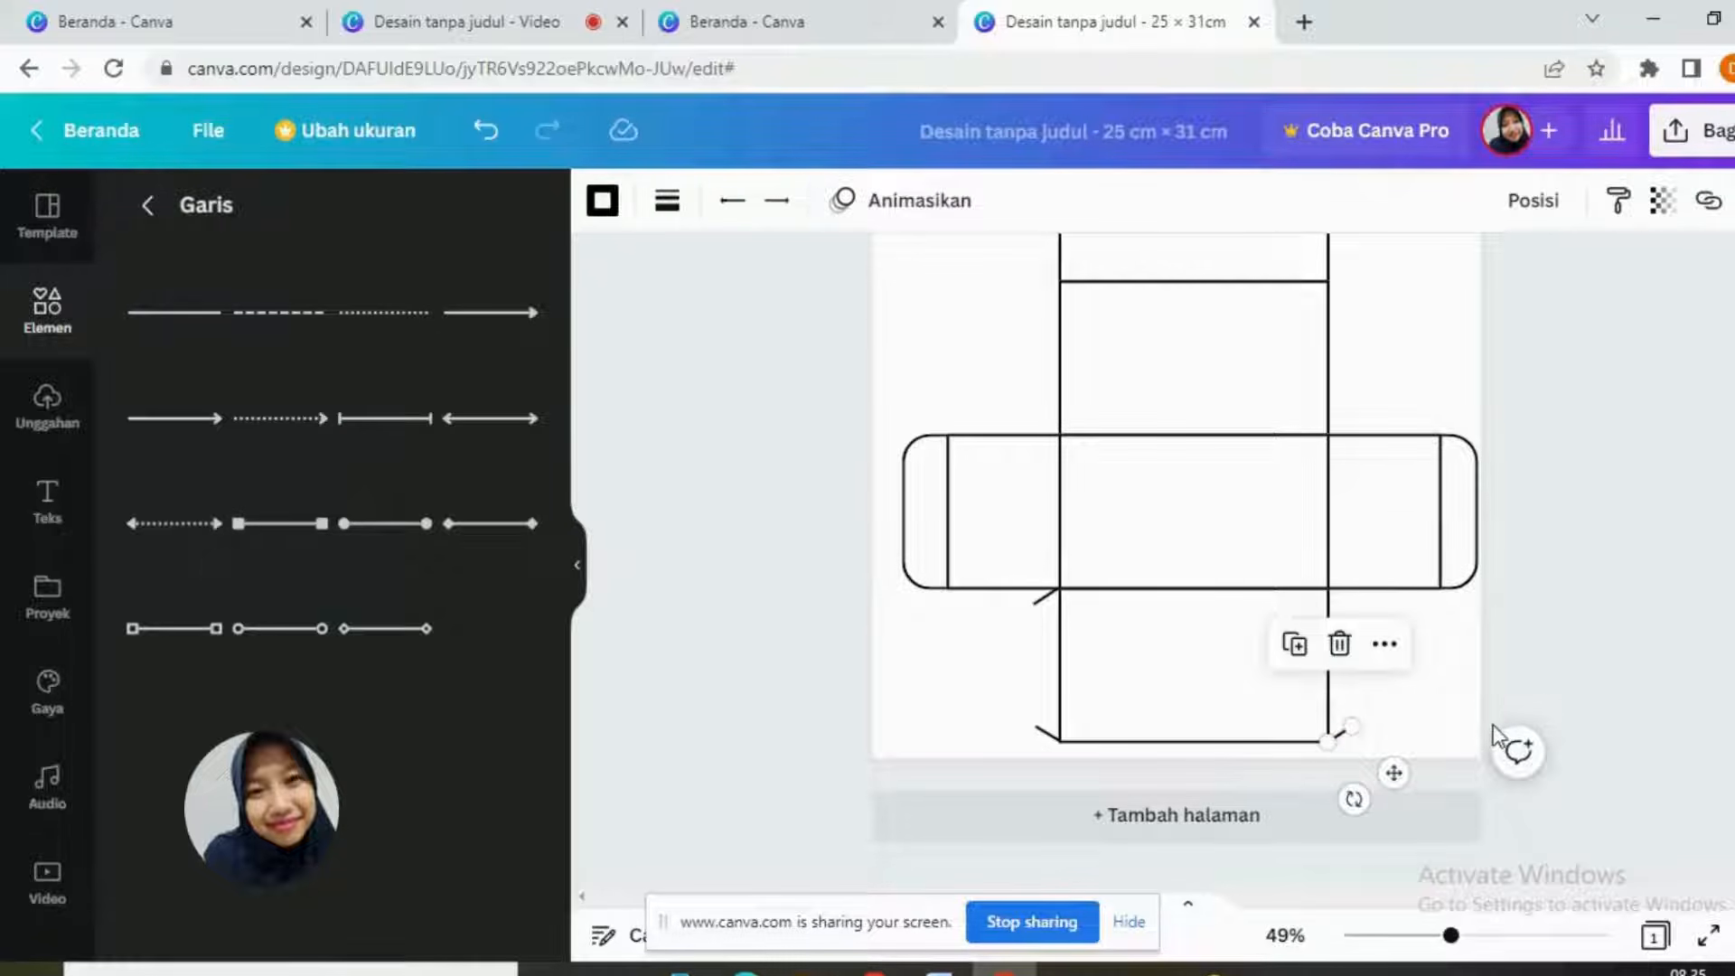
pyautogui.press('Up')
pyautogui.press('Up')
pyautogui.click(1426, 731)
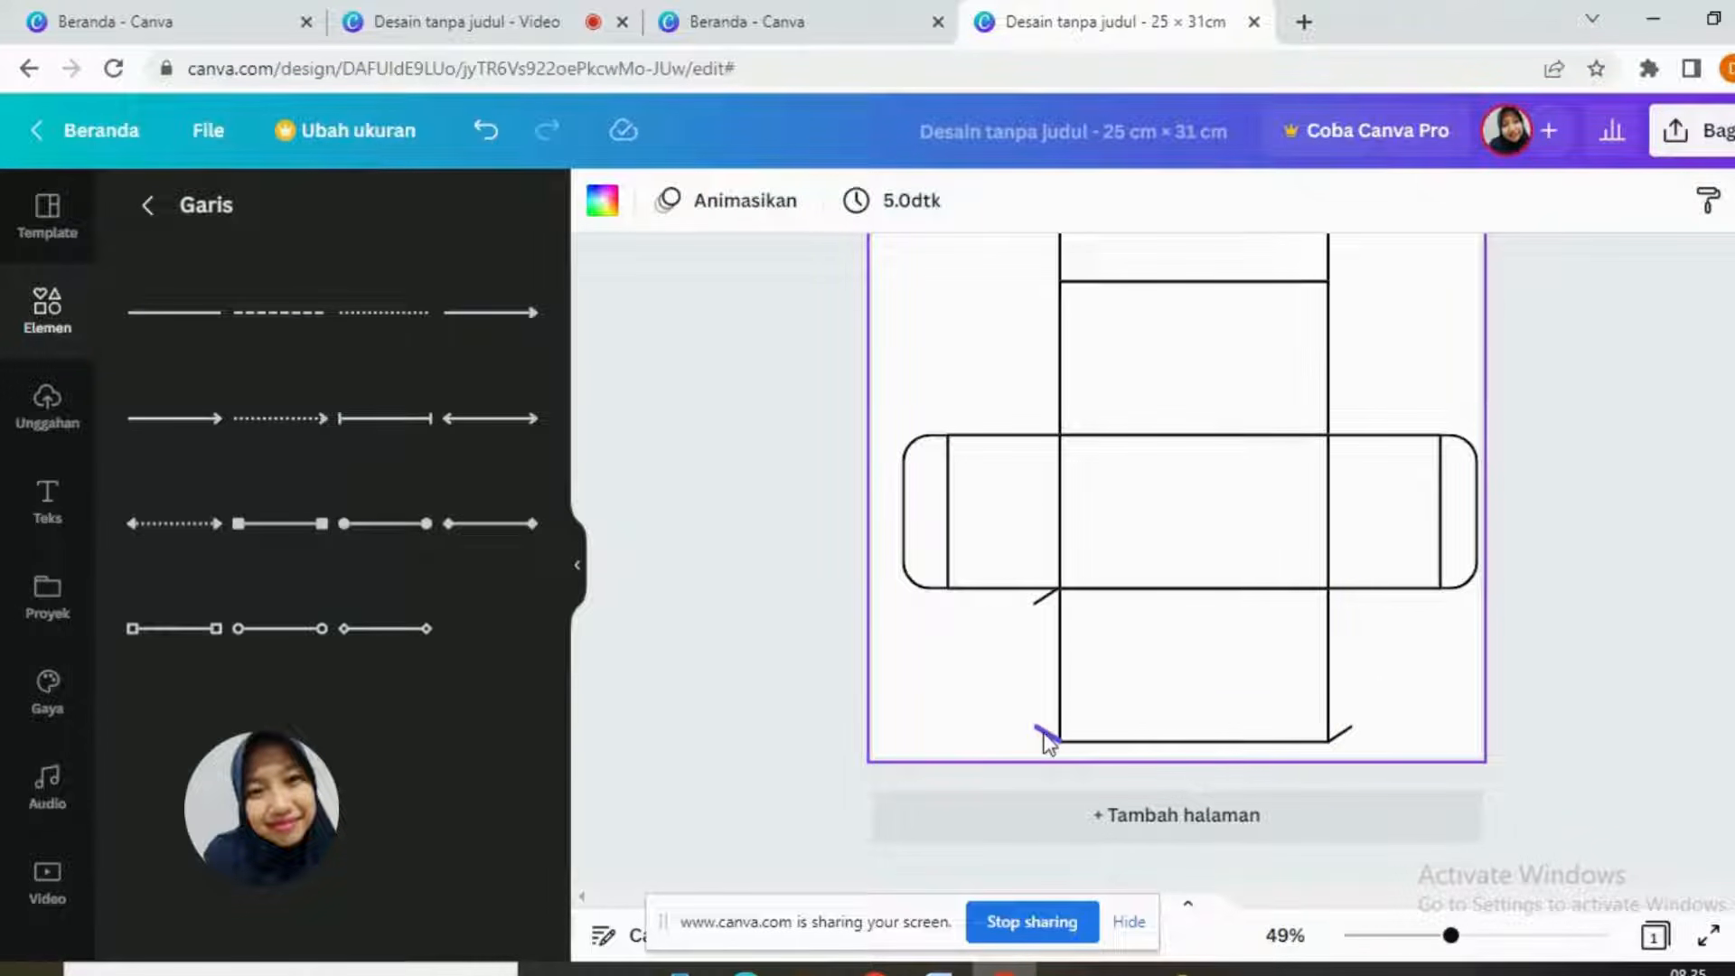
# Step: Duplicate the bottom rectangle's lower-right diagonal line and place the copy at its upper-right corner, slanting outward and downward
pyautogui.click(1346, 739)
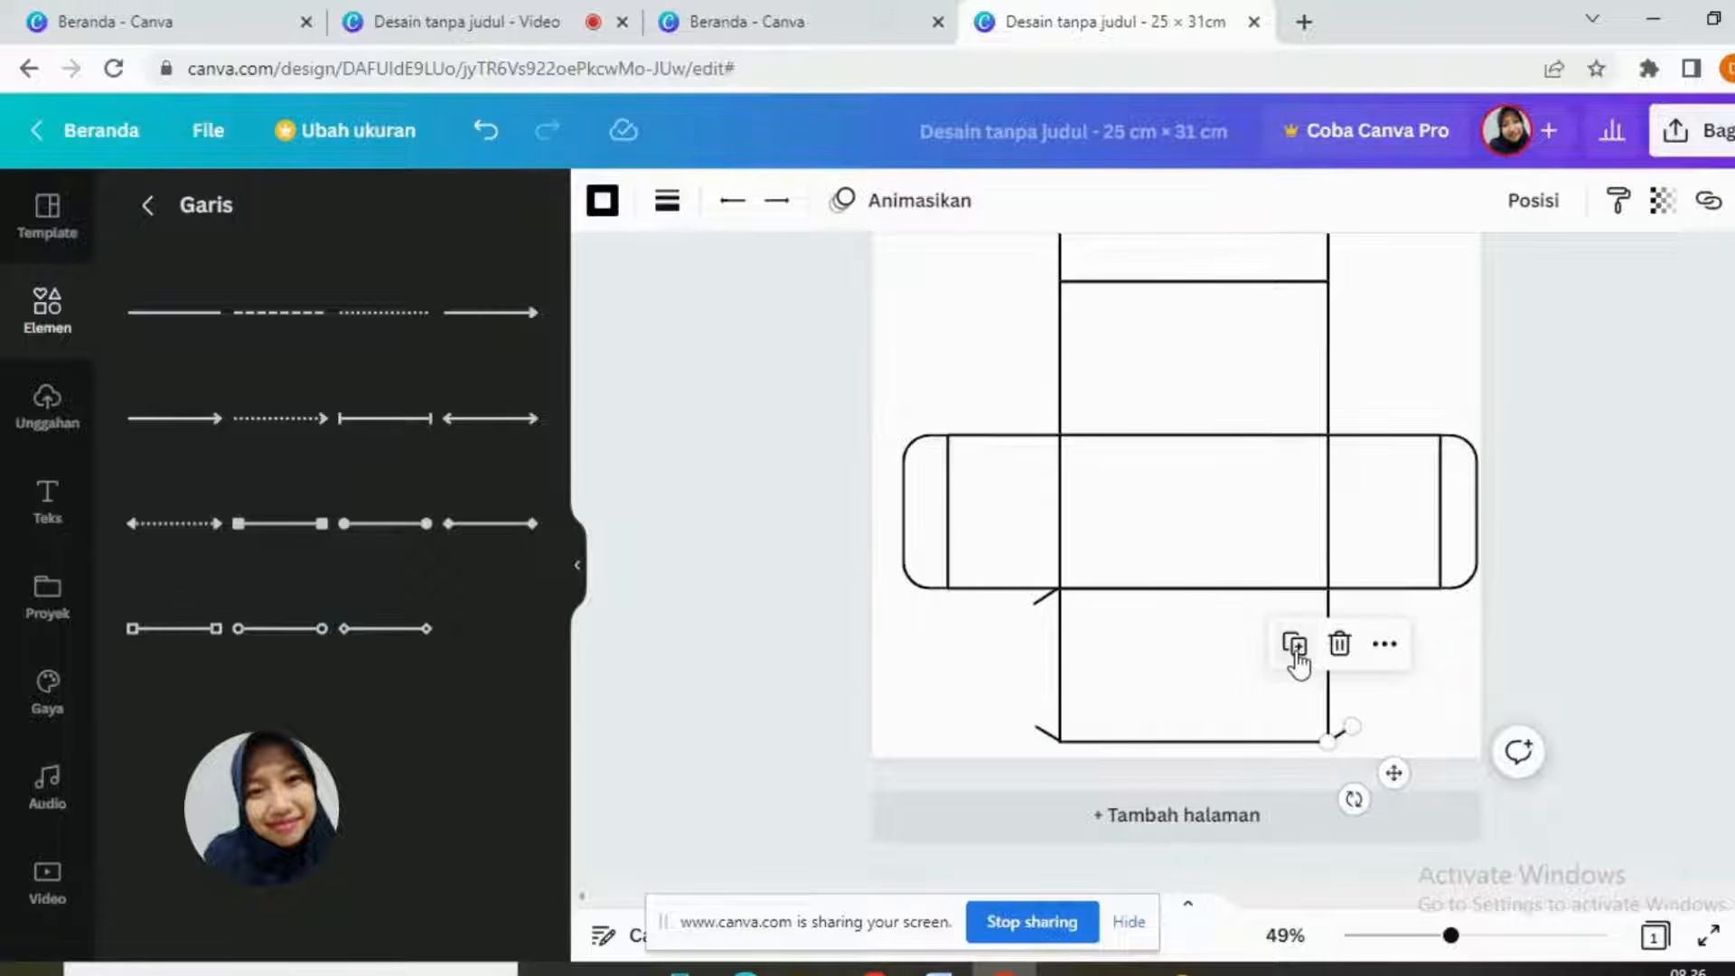
pyautogui.moveTo(1364, 808); pyautogui.dragTo(1353, 662)
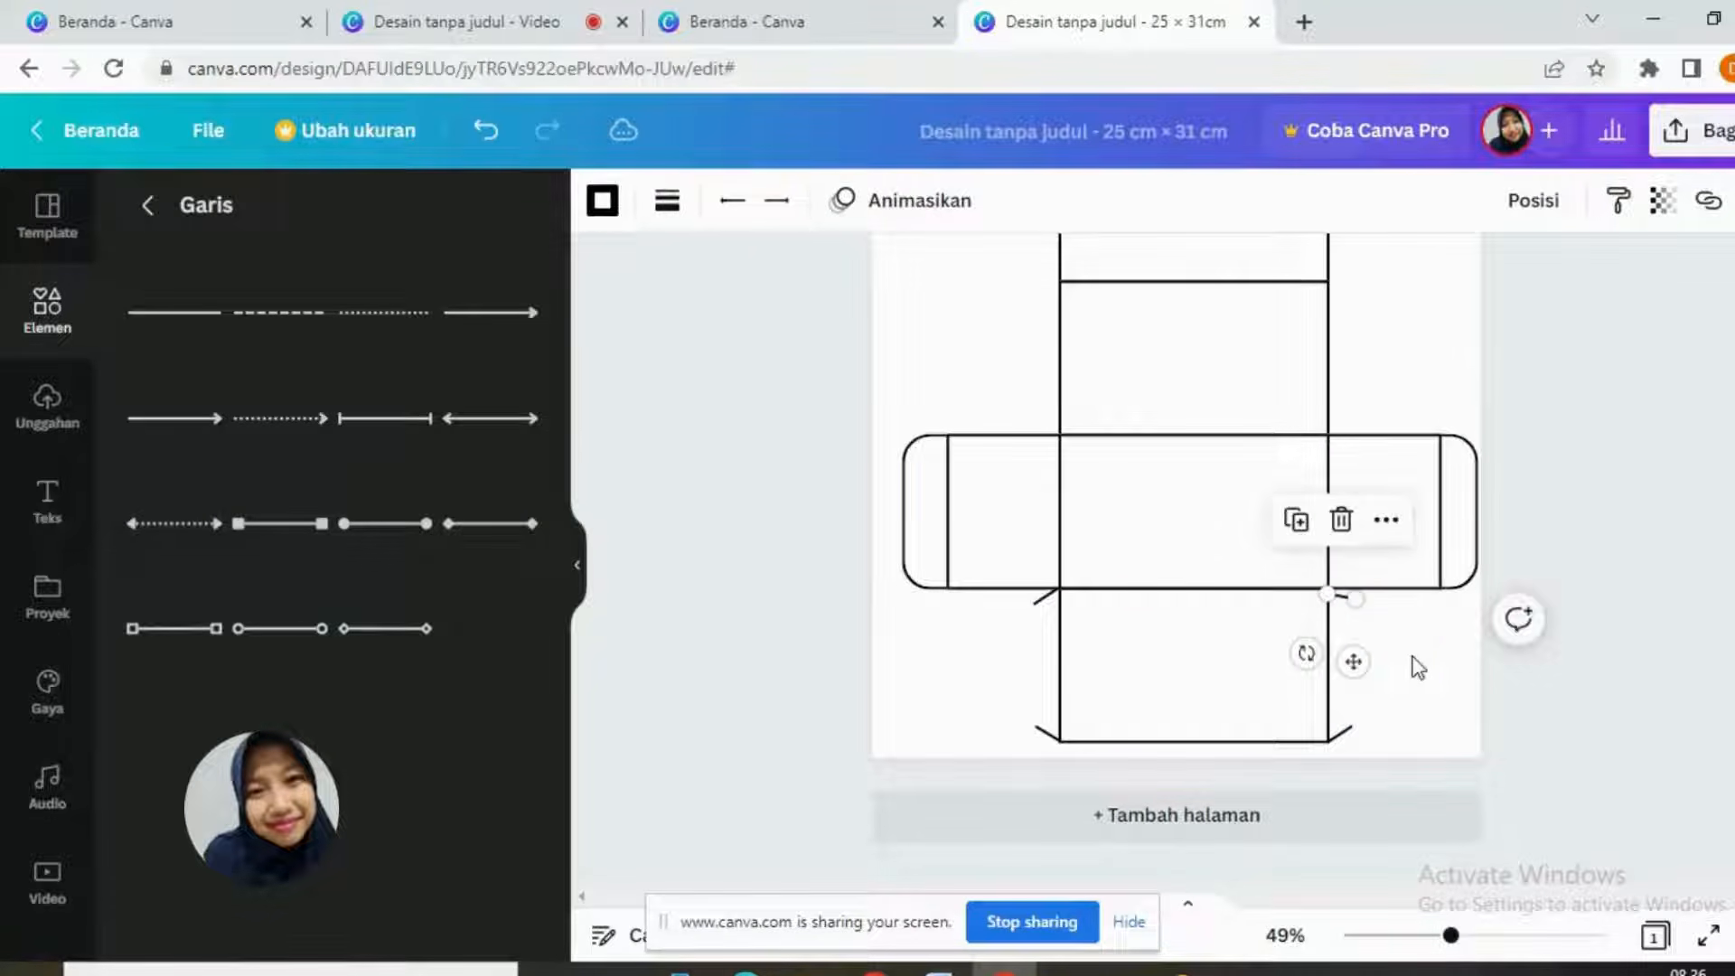
pyautogui.click(1356, 597)
pyautogui.moveTo(1344, 597); pyautogui.dragTo(1346, 601)
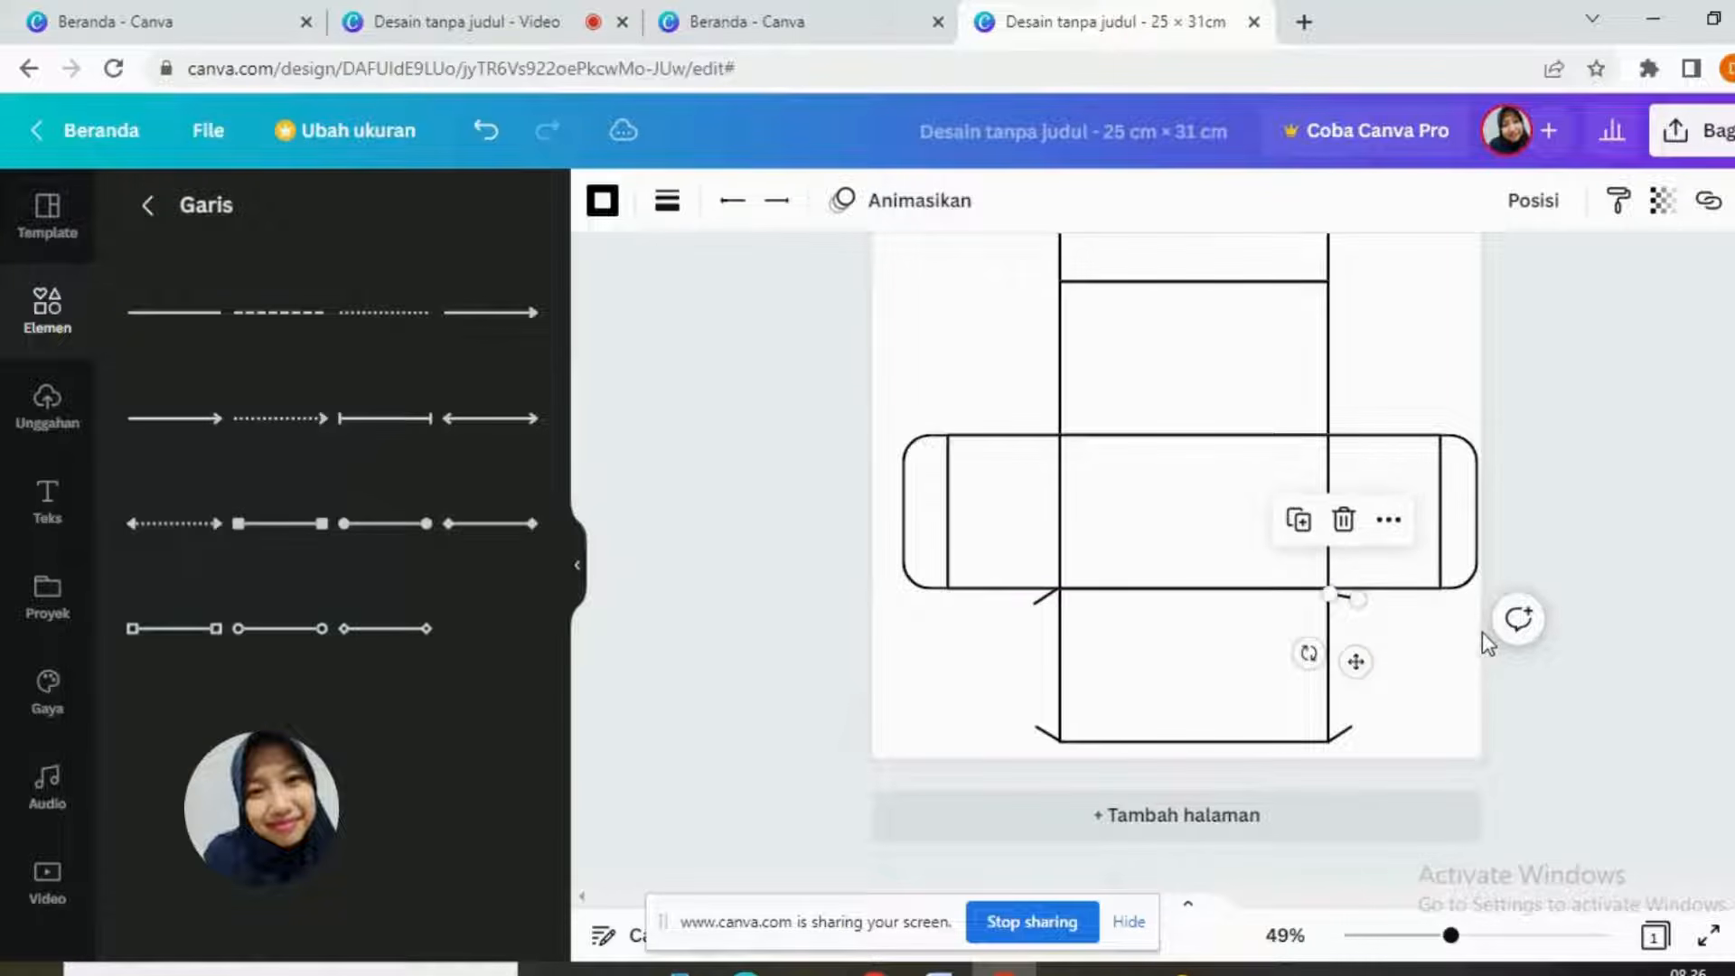
pyautogui.click(1426, 656)
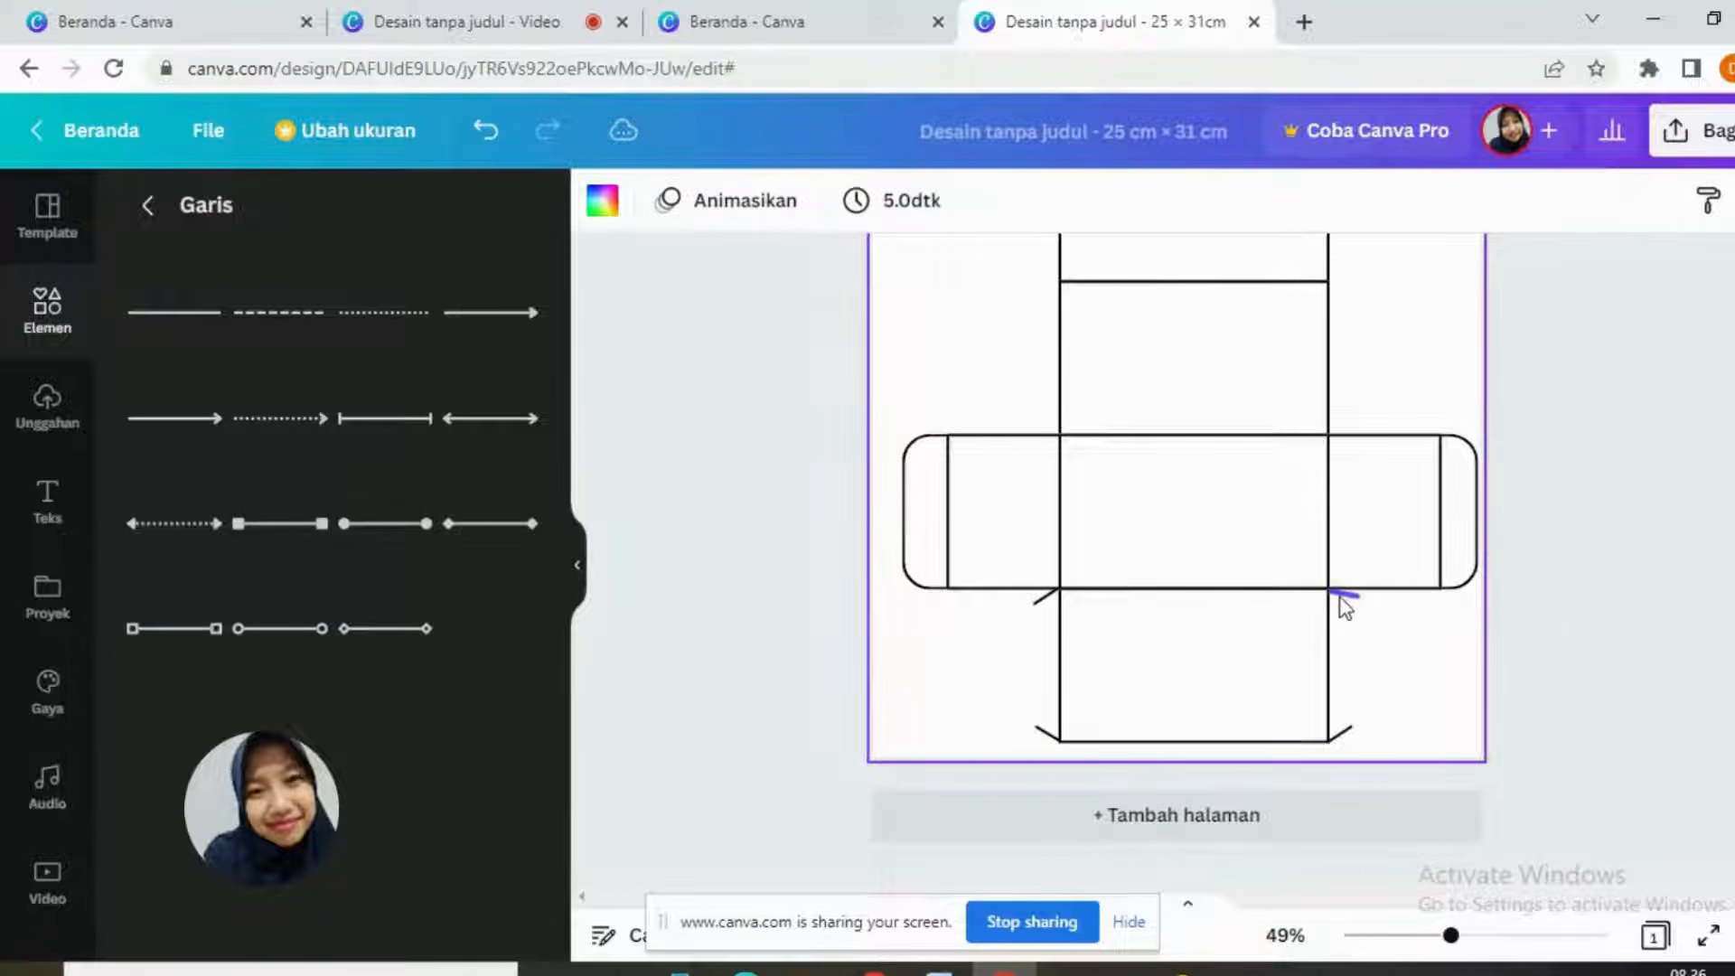
pyautogui.click(1339, 596)
pyautogui.click(1308, 650)
pyautogui.moveTo(1309, 650); pyautogui.dragTo(1397, 614)
pyautogui.click(1451, 620)
# Step: Add a square shape and shrink it to fit beside the two diagonal lines on the bottom rectangle's left side
pyautogui.click(146, 216)
pyautogui.click(416, 477)
pyautogui.moveTo(1184, 409); pyautogui.dragTo(994, 703)
pyautogui.moveTo(1053, 773); pyautogui.dragTo(1022, 741)
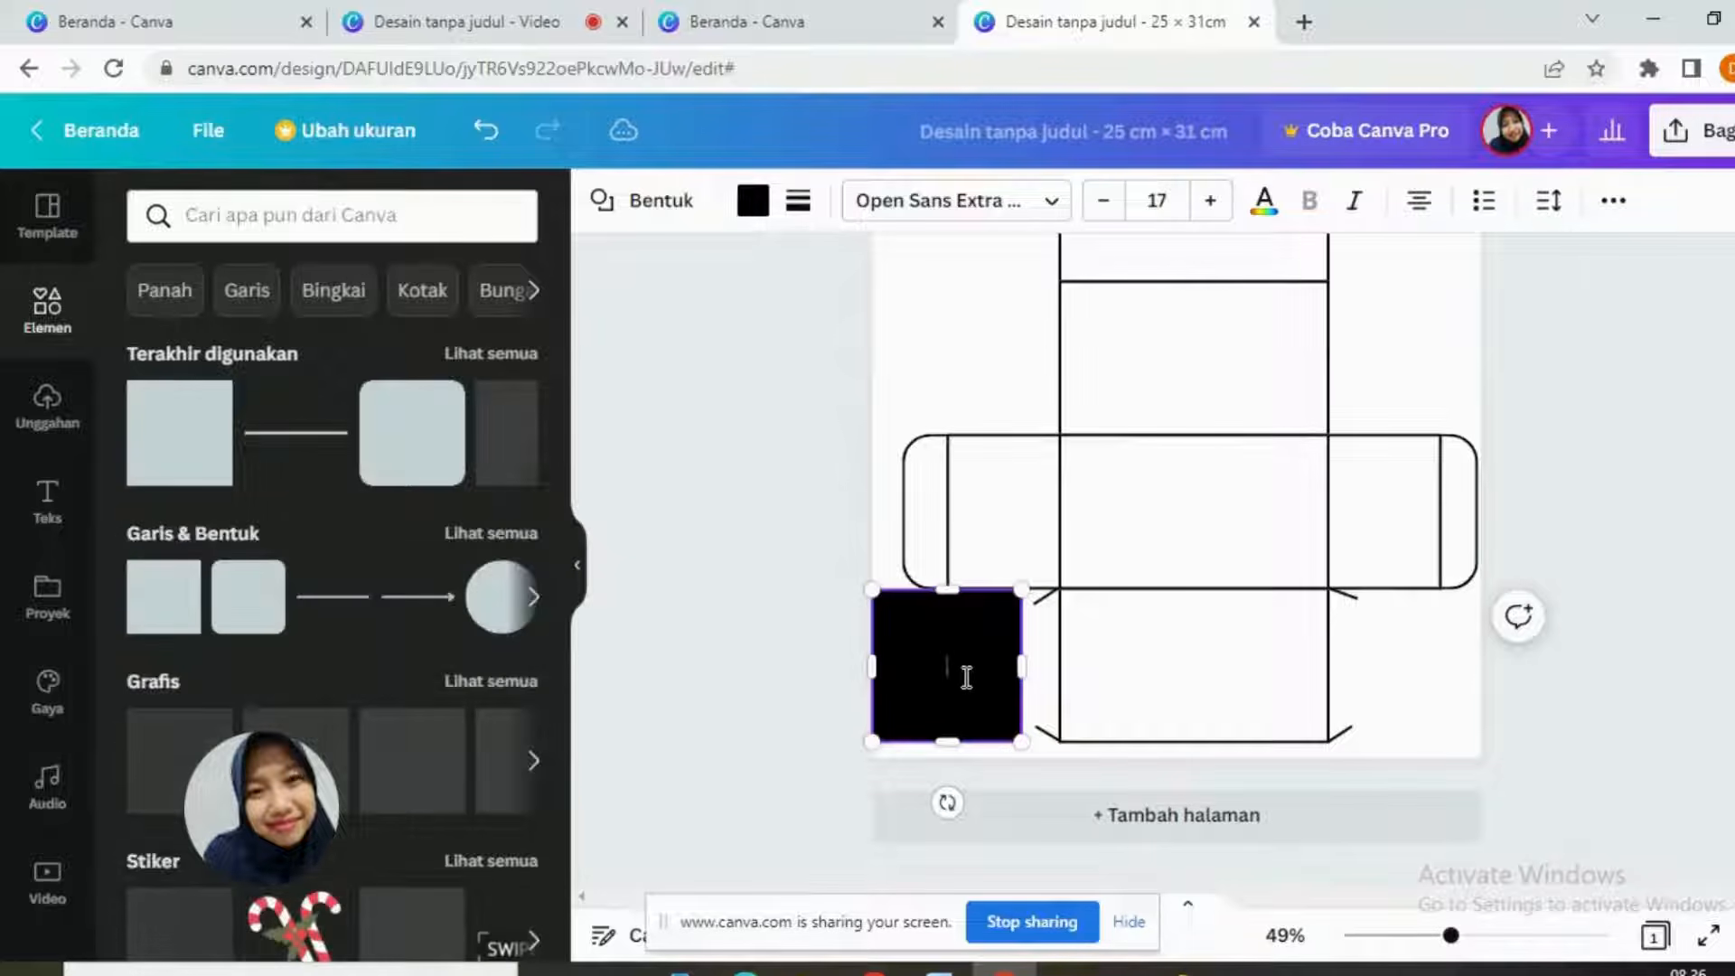
pyautogui.moveTo(1021, 589); pyautogui.dragTo(1006, 651)
pyautogui.click(1573, 527)
pyautogui.click(969, 659)
pyautogui.moveTo(975, 727); pyautogui.dragTo(969, 723)
pyautogui.moveTo(972, 603); pyautogui.dragTo(965, 606)
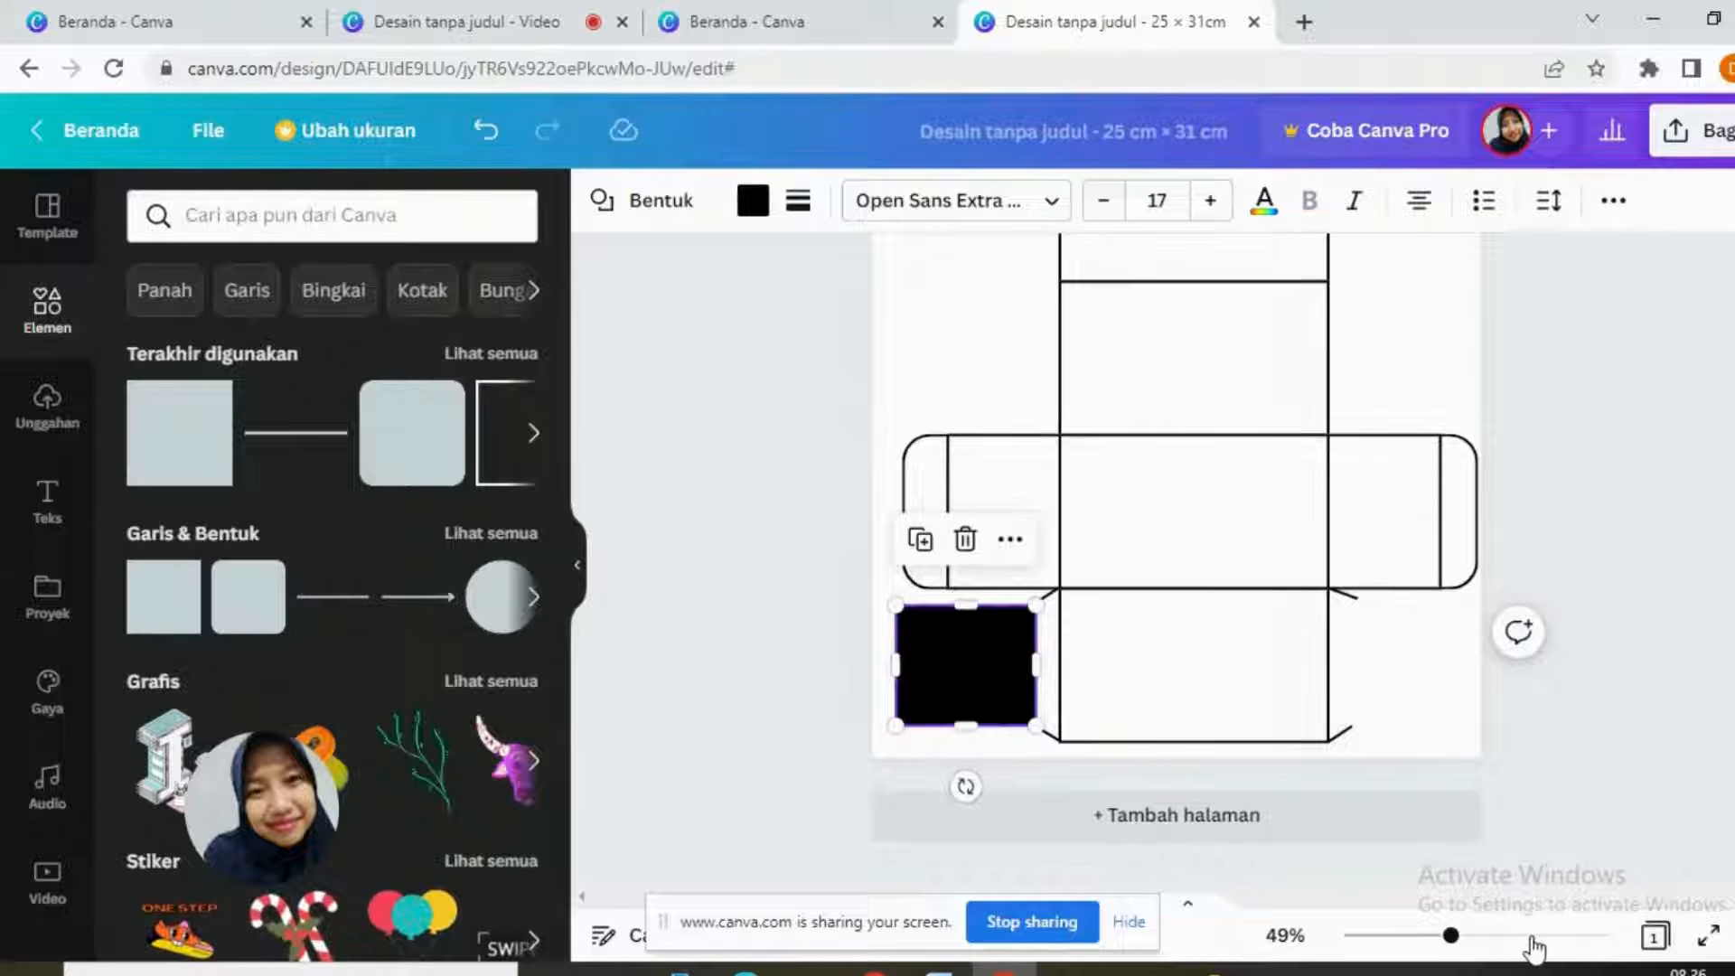
# Step: Narrow the black shape beside the bottom rectangle by pulling in its outer left edge
pyautogui.click(1490, 937)
pyautogui.scroll(-2, 1510, 721)
pyautogui.doubleClick(903, 616)
pyautogui.moveTo(695, 605); pyautogui.dragTo(752, 614)
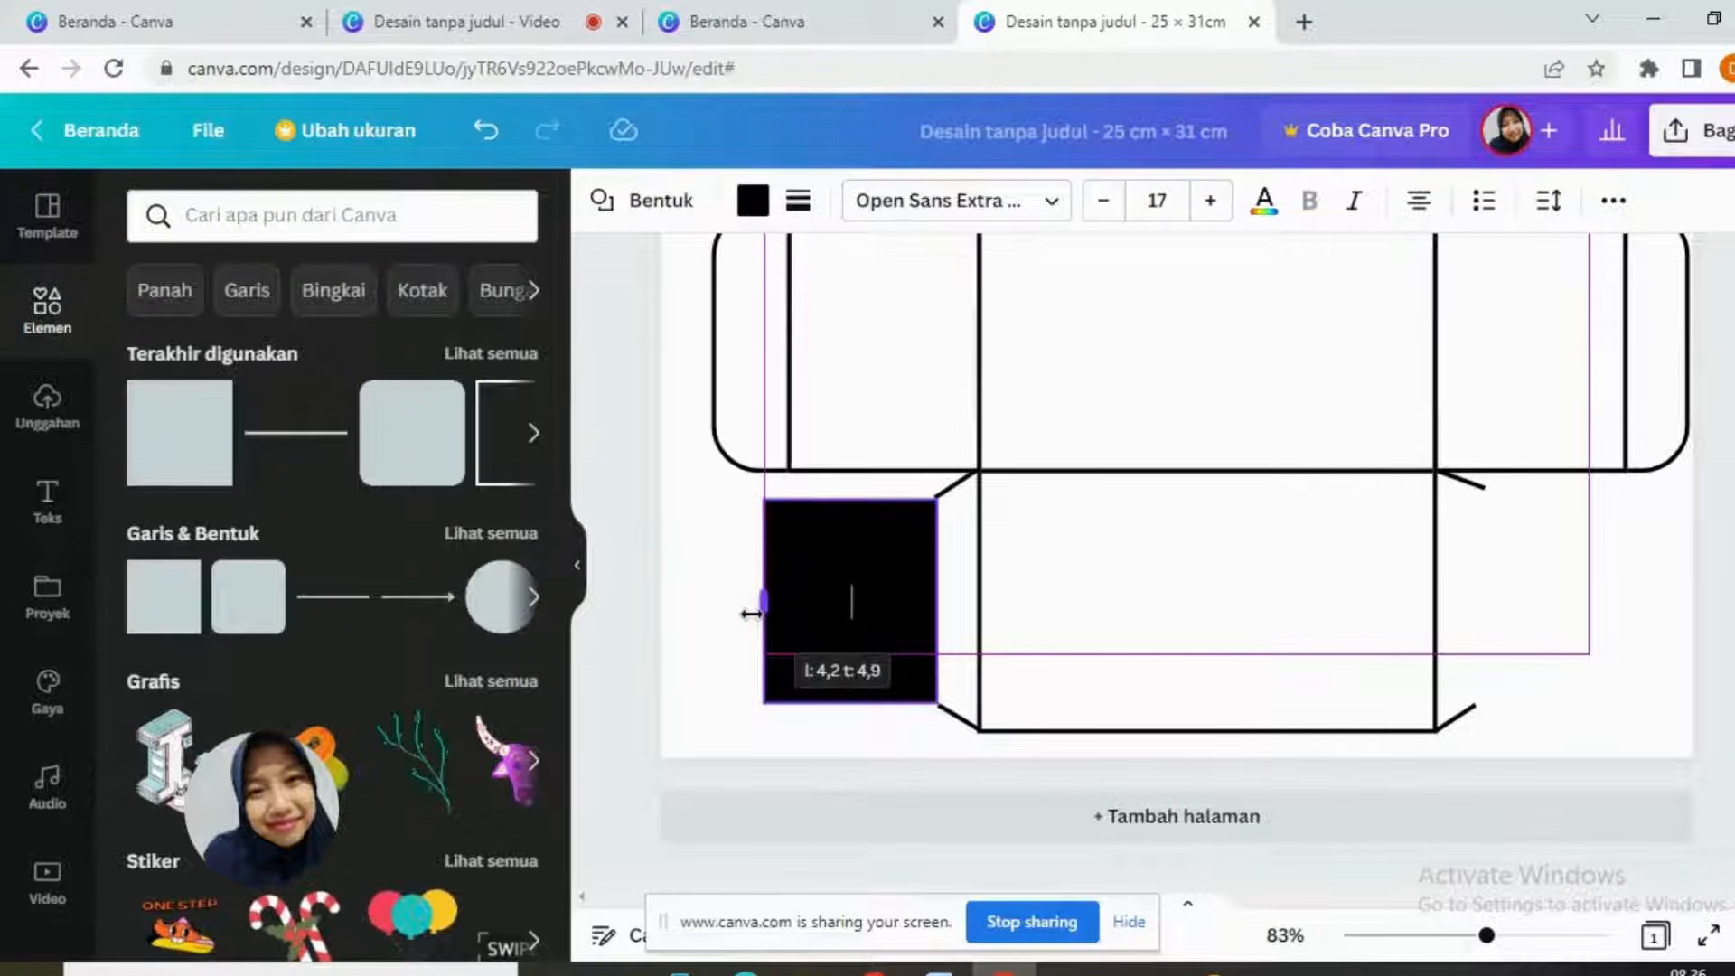
pyautogui.moveTo(752, 614); pyautogui.dragTo(795, 600)
pyautogui.click(1013, 596)
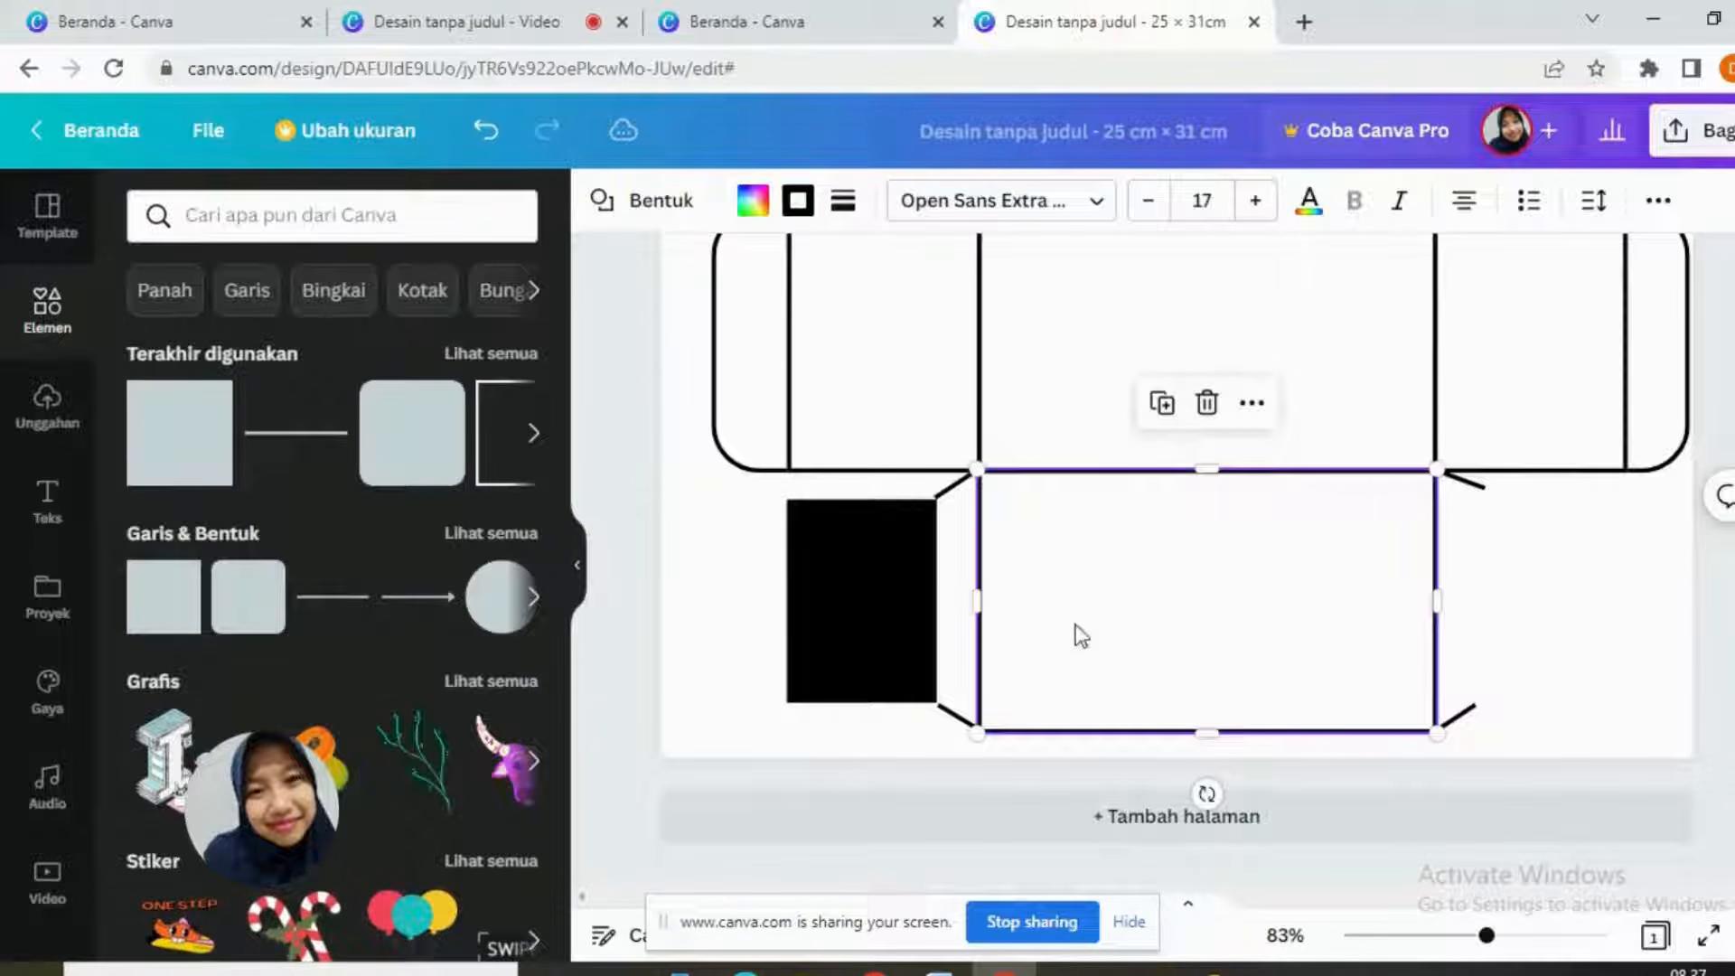
# Step: Give the black tab shape a white fill and a solid outline
pyautogui.click(880, 592)
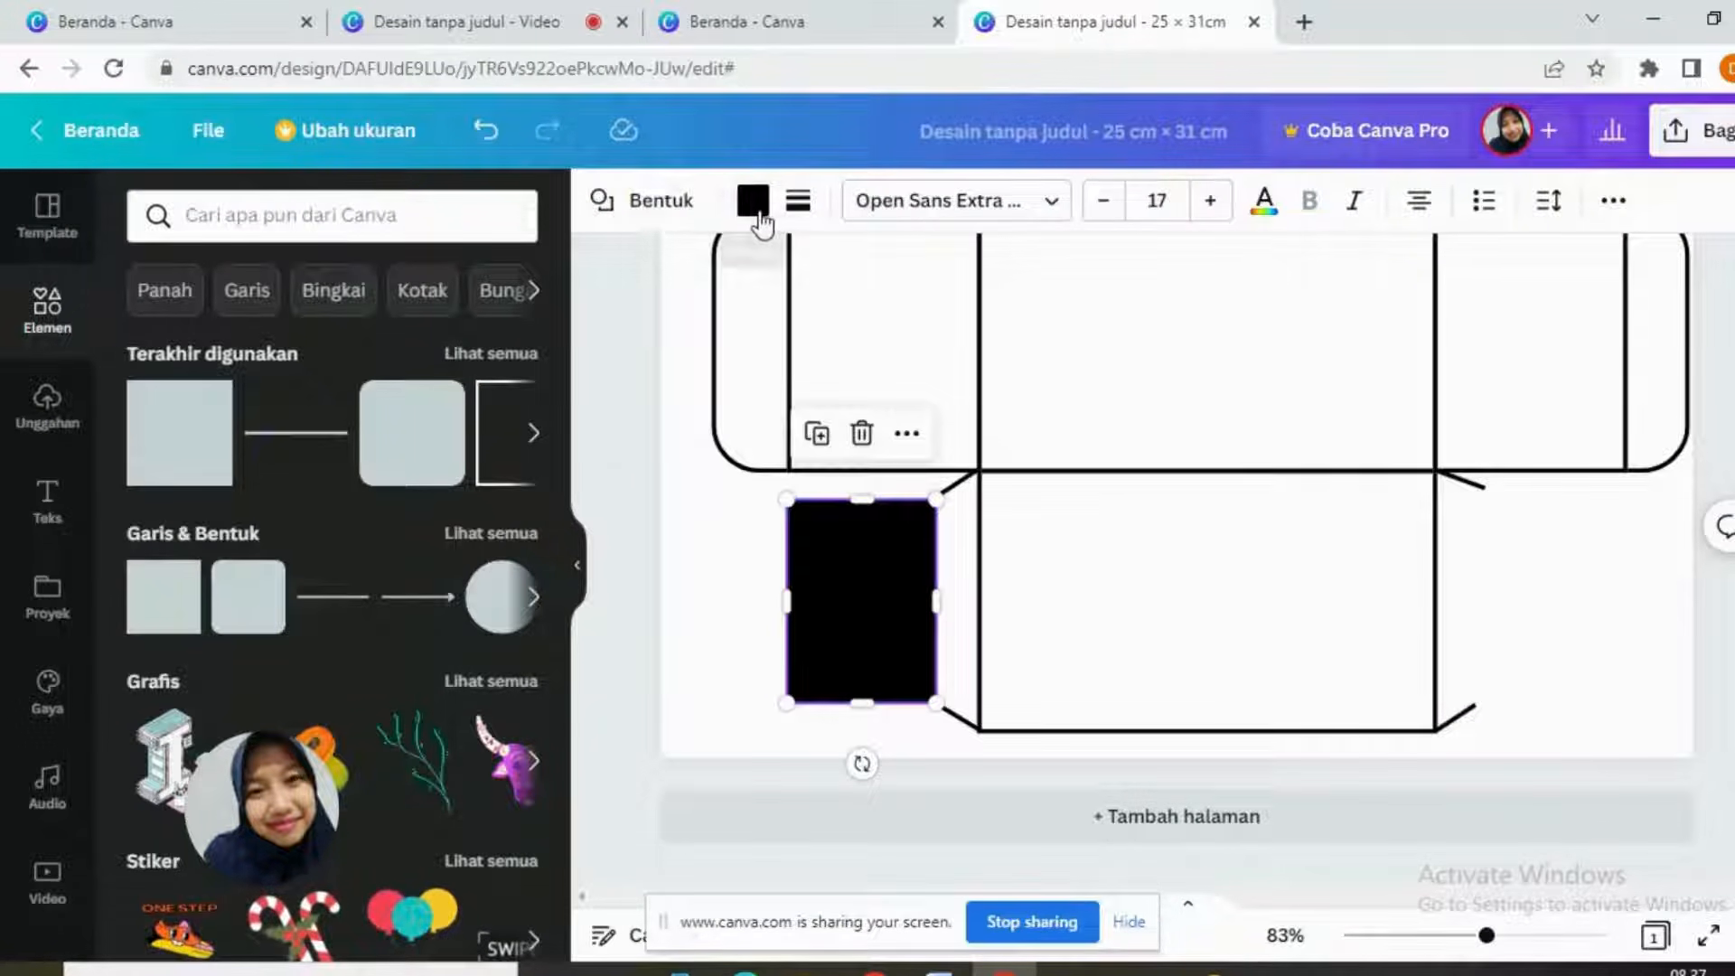
pyautogui.click(753, 199)
pyautogui.click(370, 348)
pyautogui.click(1112, 535)
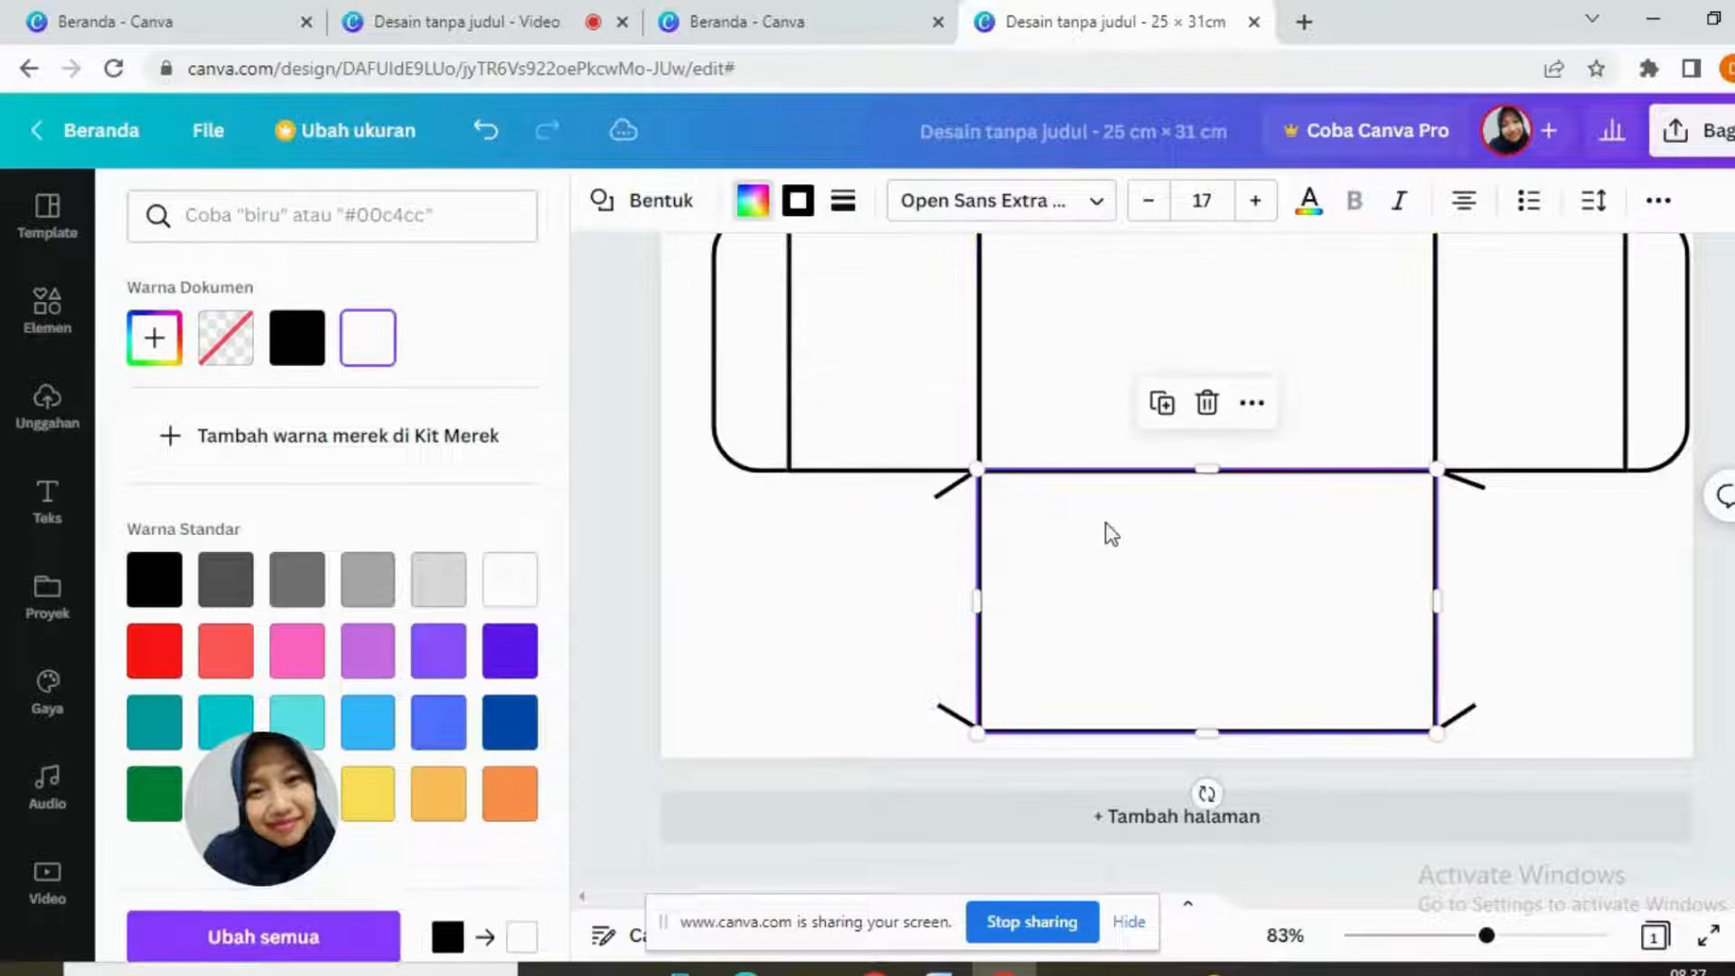
pyautogui.click(893, 558)
pyautogui.click(798, 200)
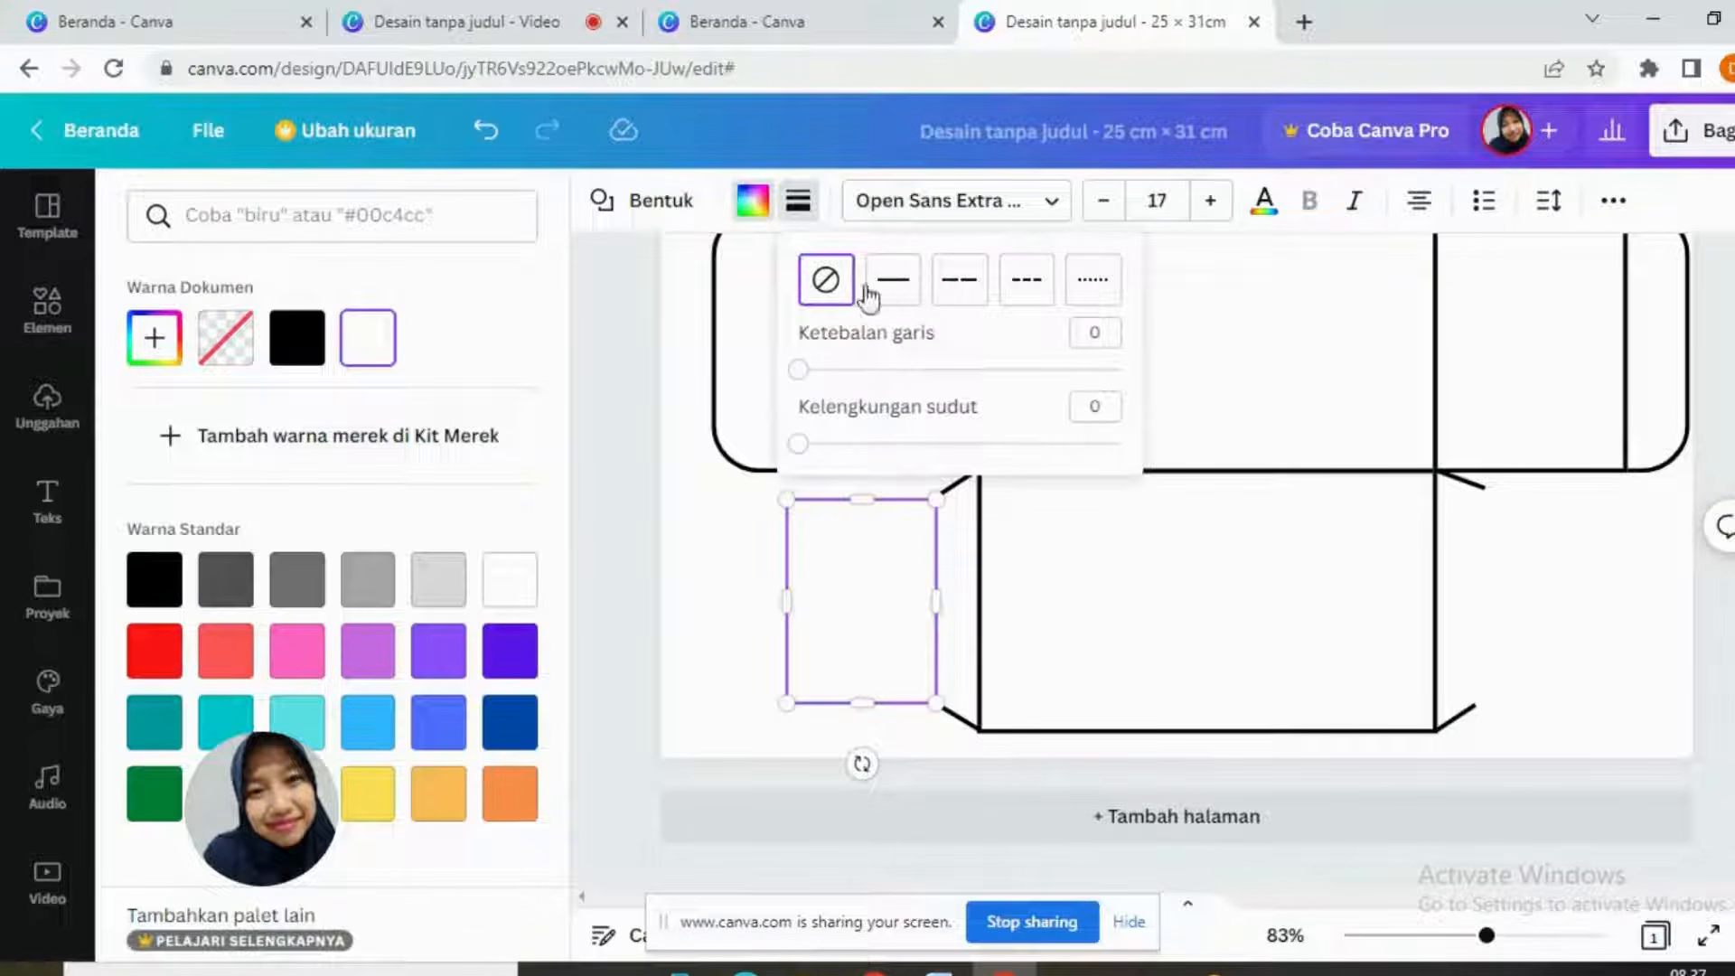
pyautogui.click(898, 291)
pyautogui.click(1045, 540)
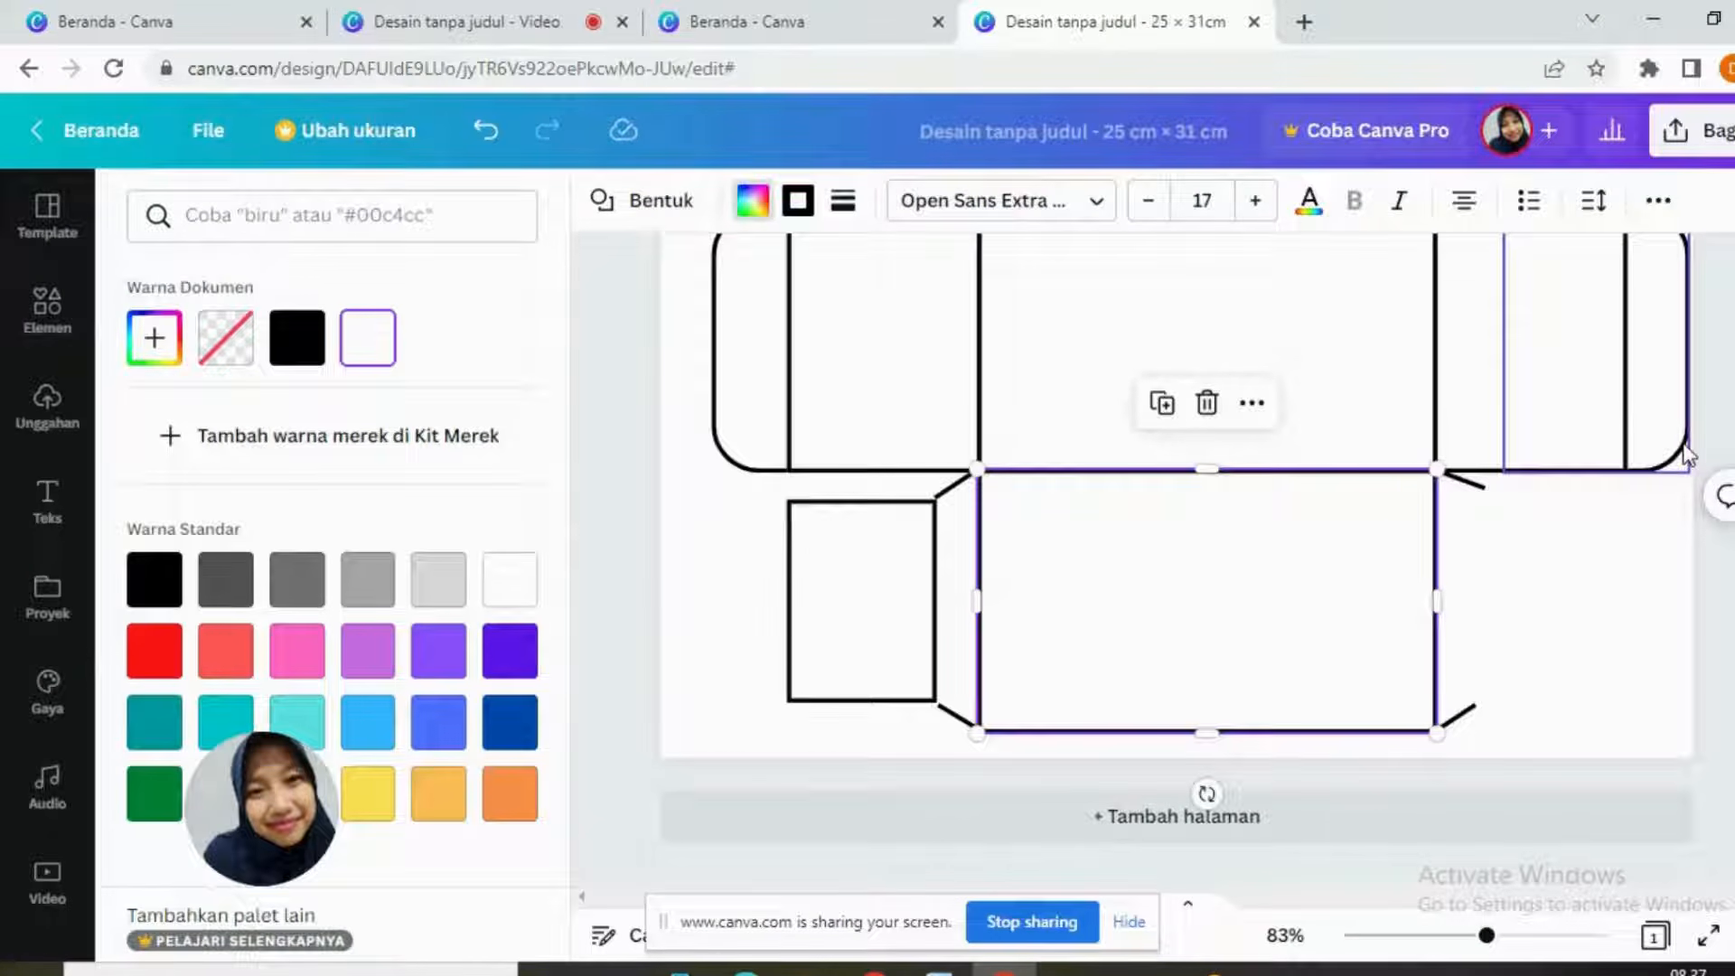
# Step: Nudge the left tab rectangle right and adjust its height and vertical position to meet the ends of both diagonal lines
pyautogui.click(852, 573)
pyautogui.press('Right')
pyautogui.press('Right')
pyautogui.press('Right')
pyautogui.press('Right')
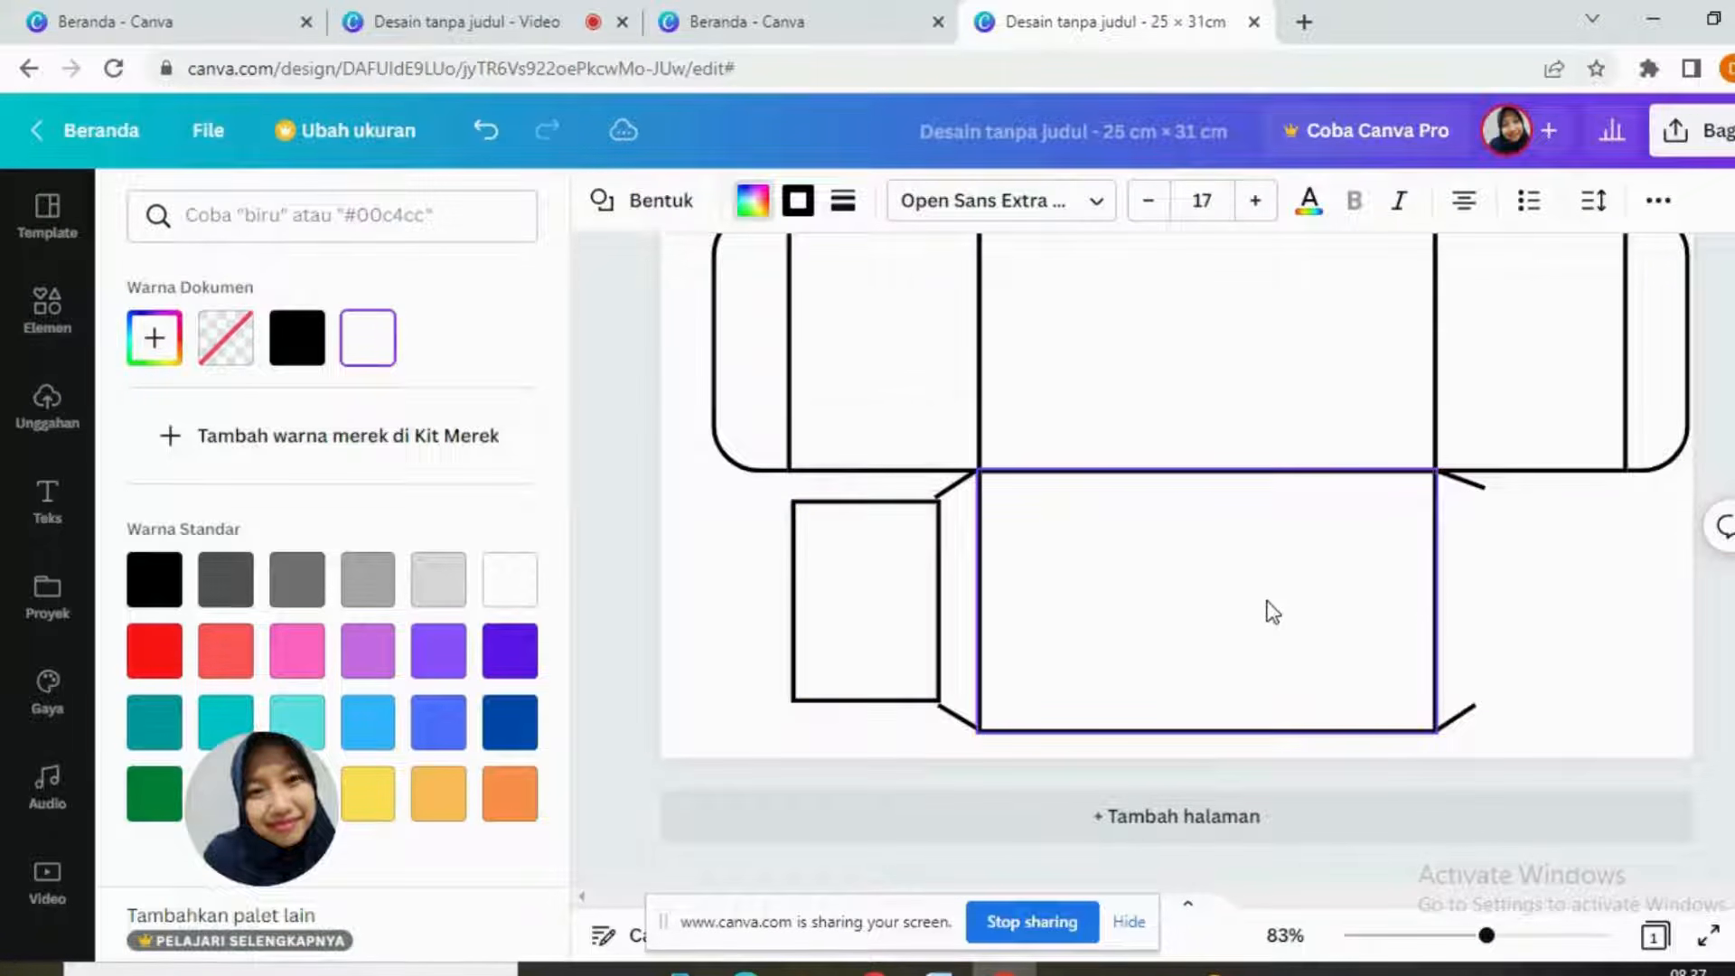
pyautogui.moveTo(873, 498); pyautogui.dragTo(870, 491)
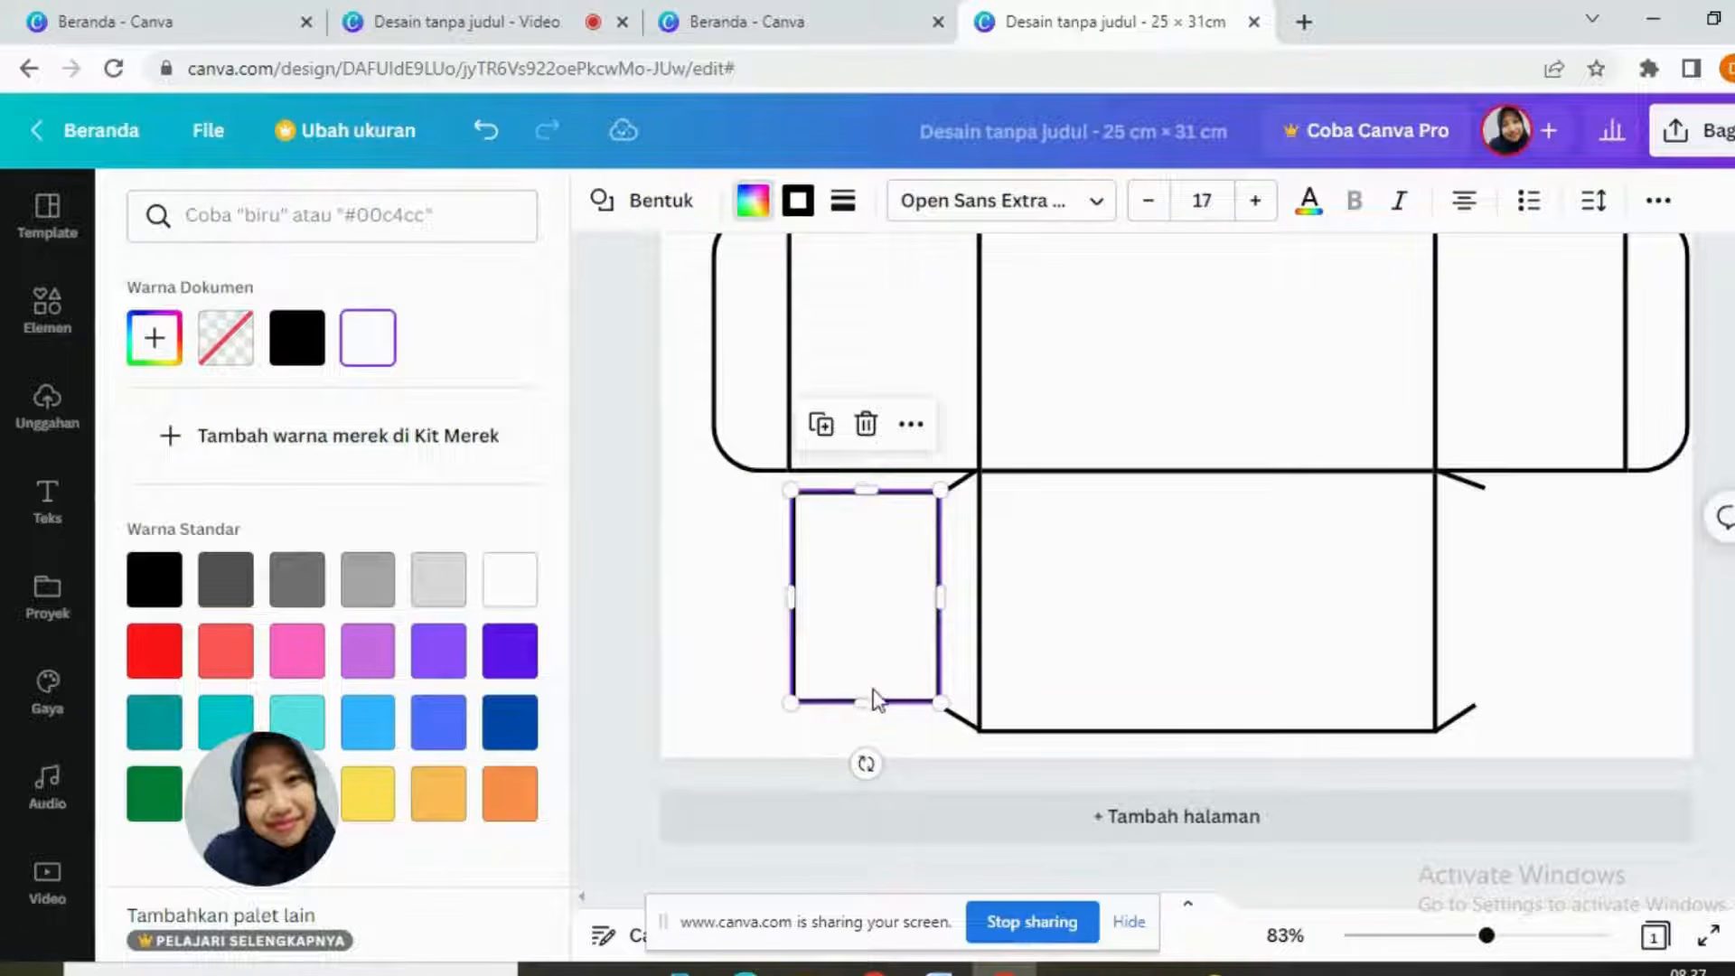
pyautogui.moveTo(867, 698); pyautogui.dragTo(875, 703)
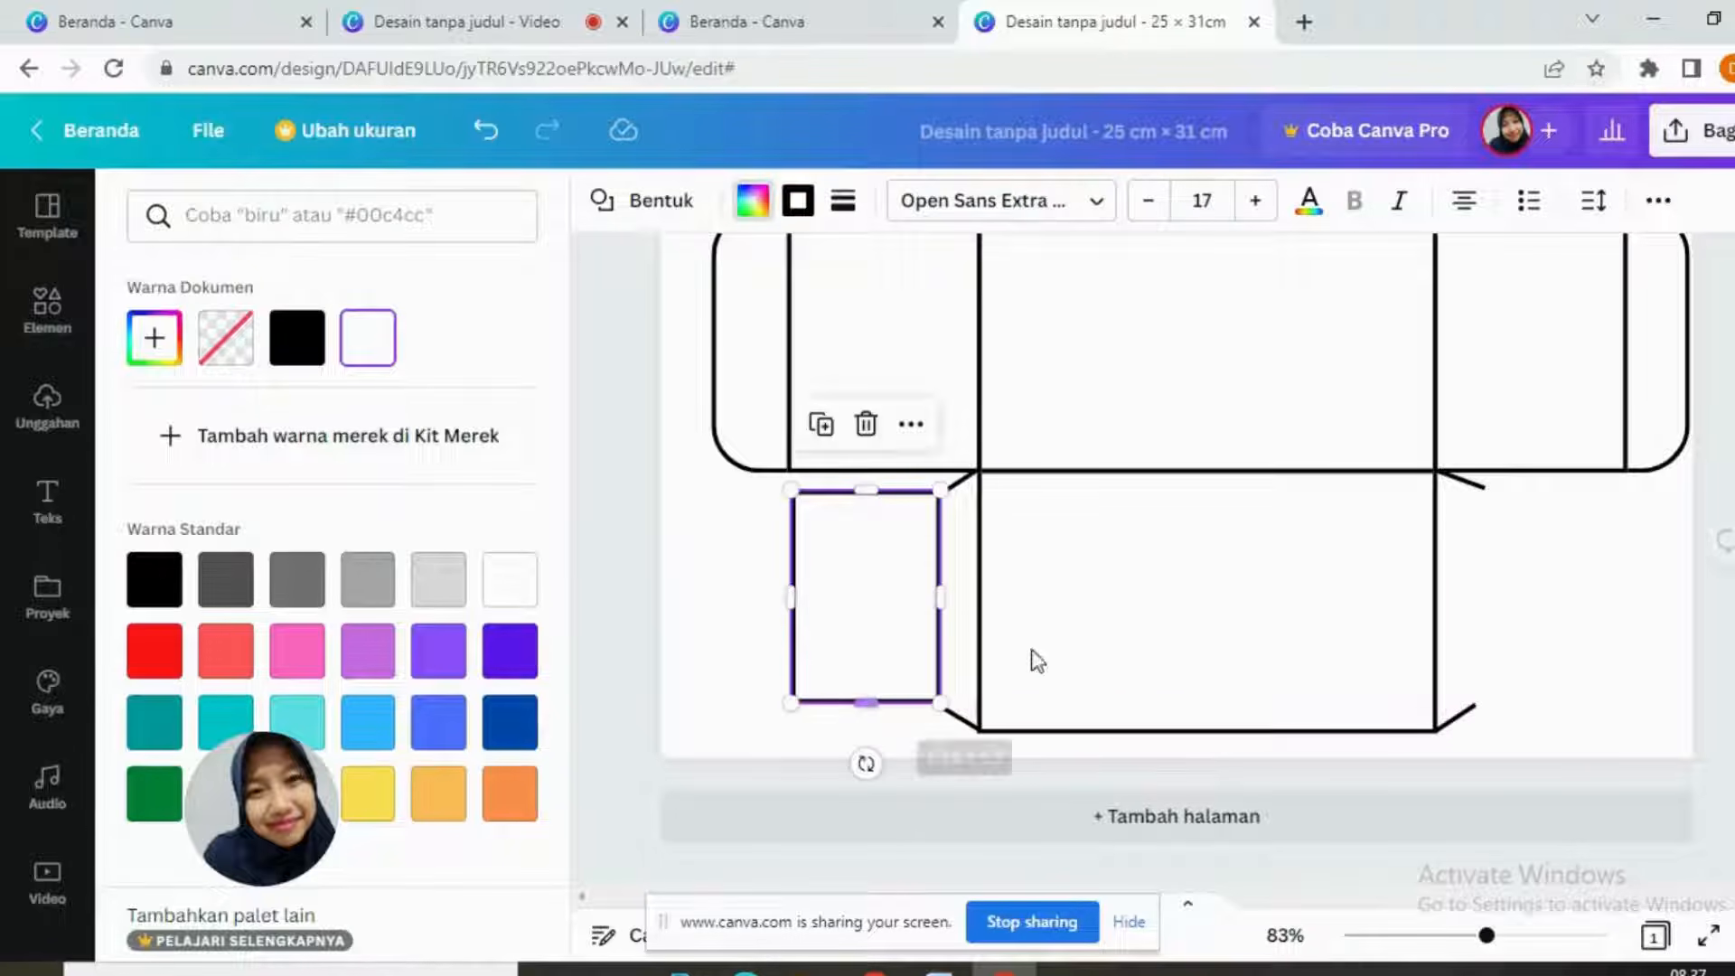
pyautogui.click(1301, 620)
pyautogui.click(834, 586)
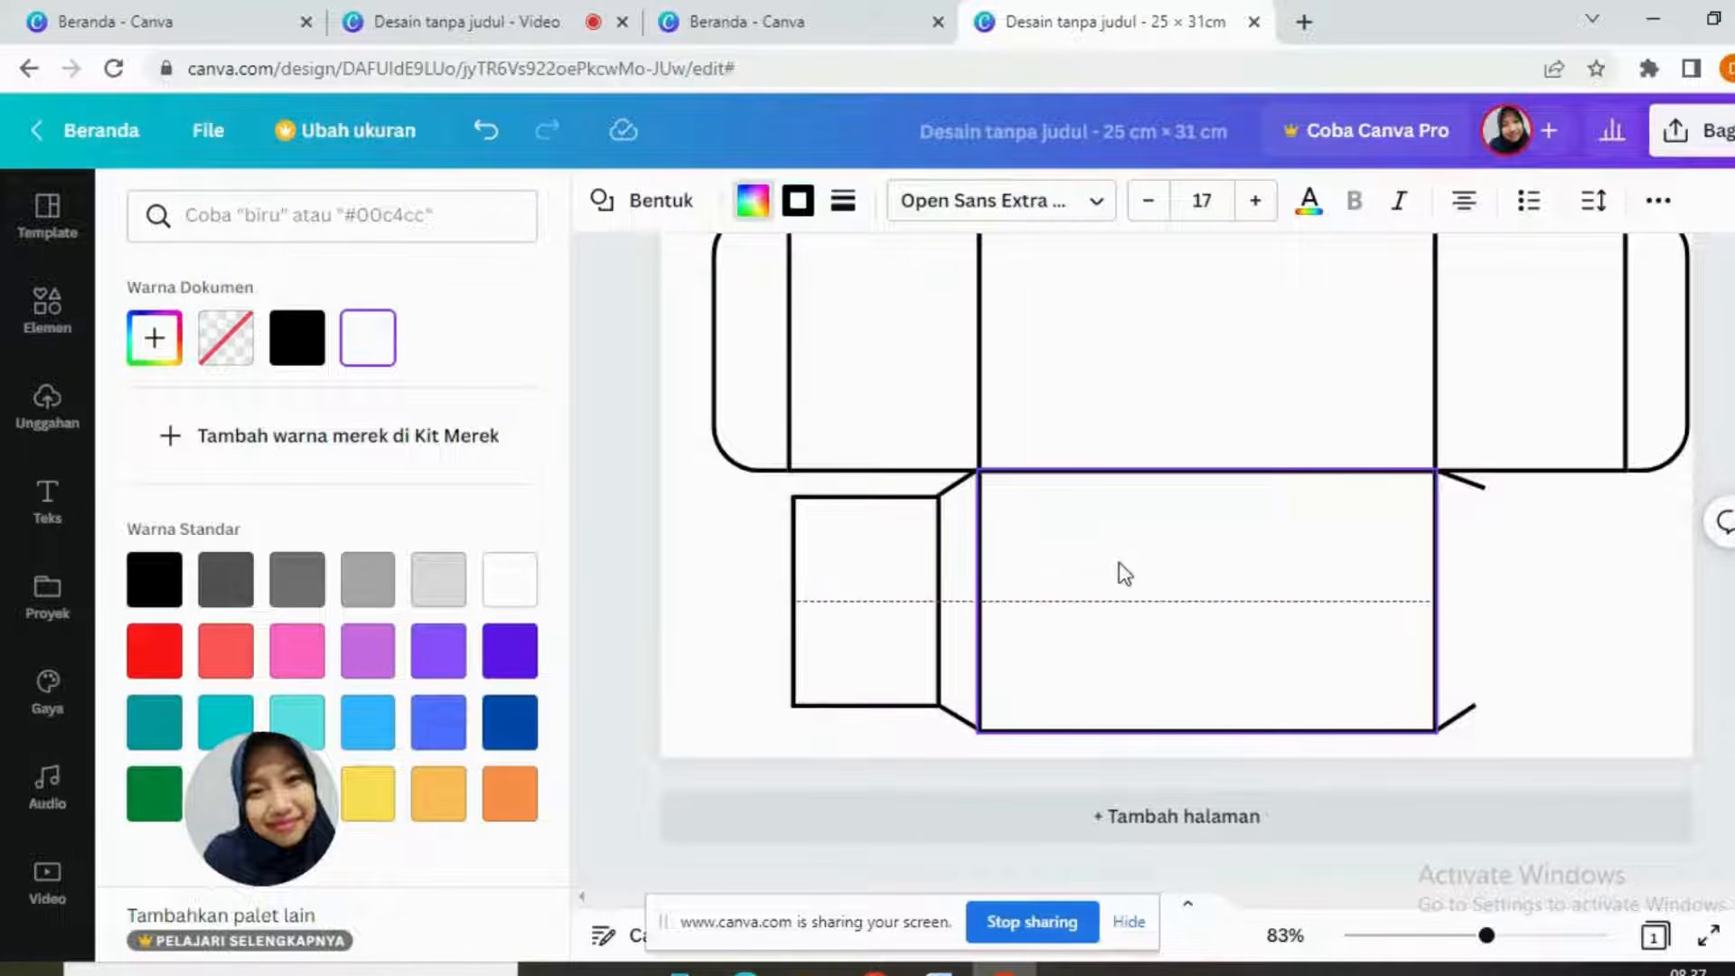
pyautogui.click(1274, 360)
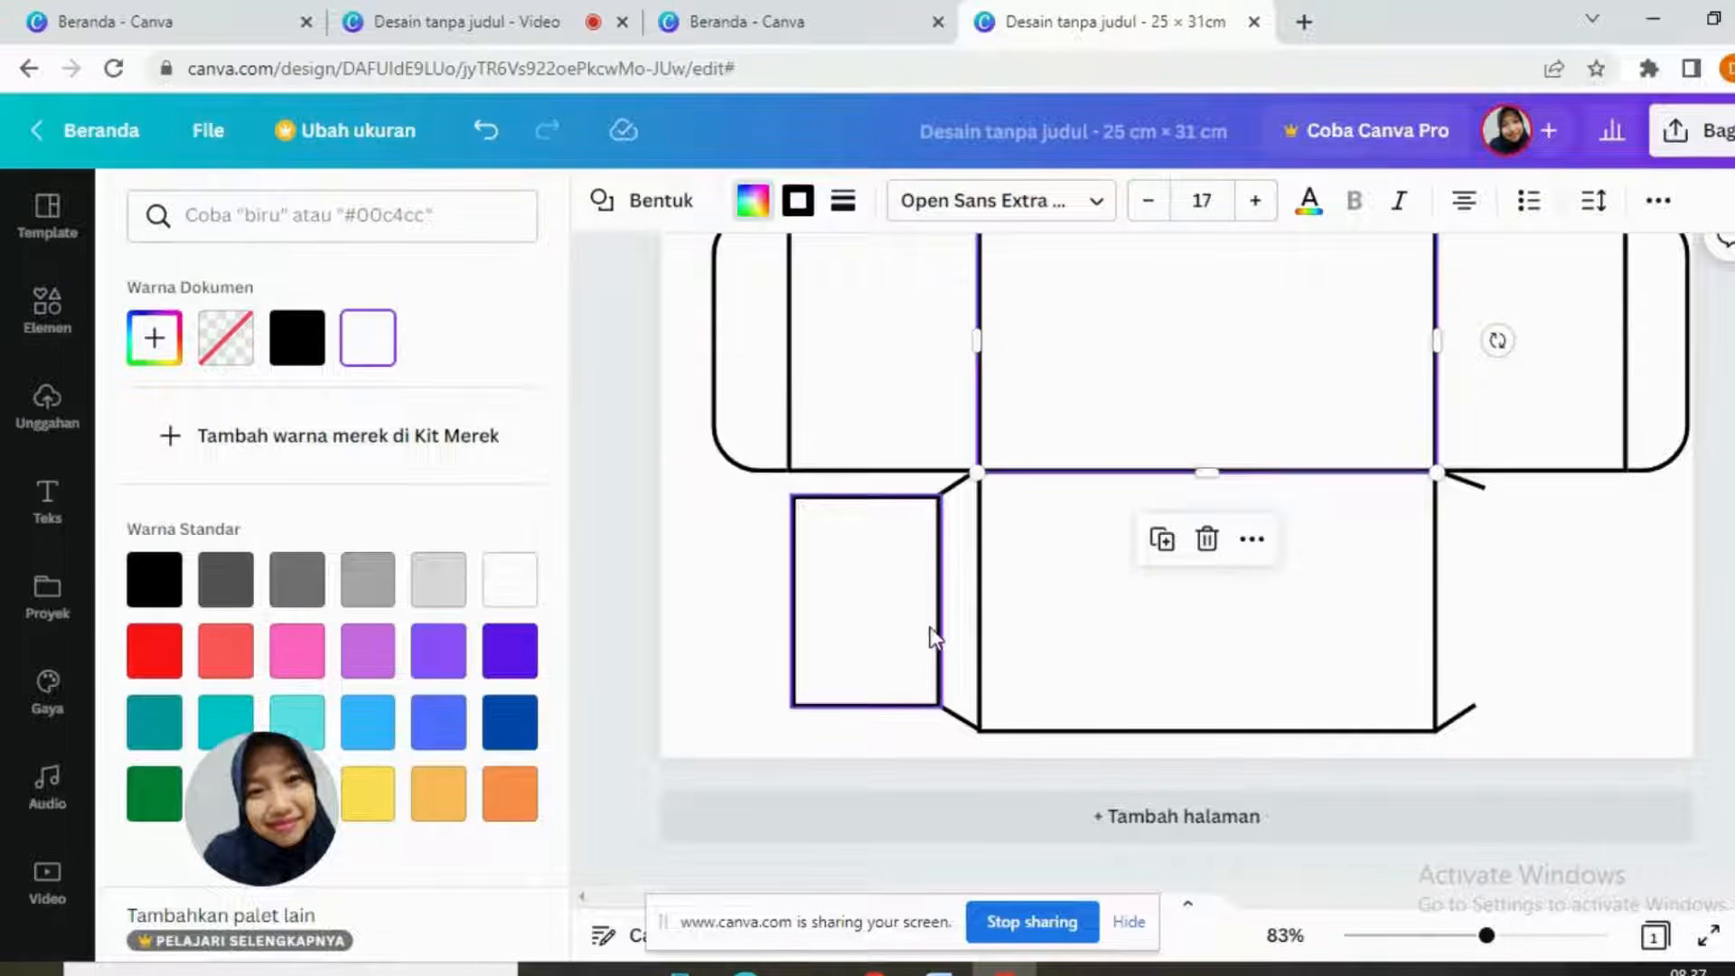
# Step: Duplicate the left tab rectangle and place the copy against the diagonal lines on the bottom rectangle's right side
pyautogui.click(876, 637)
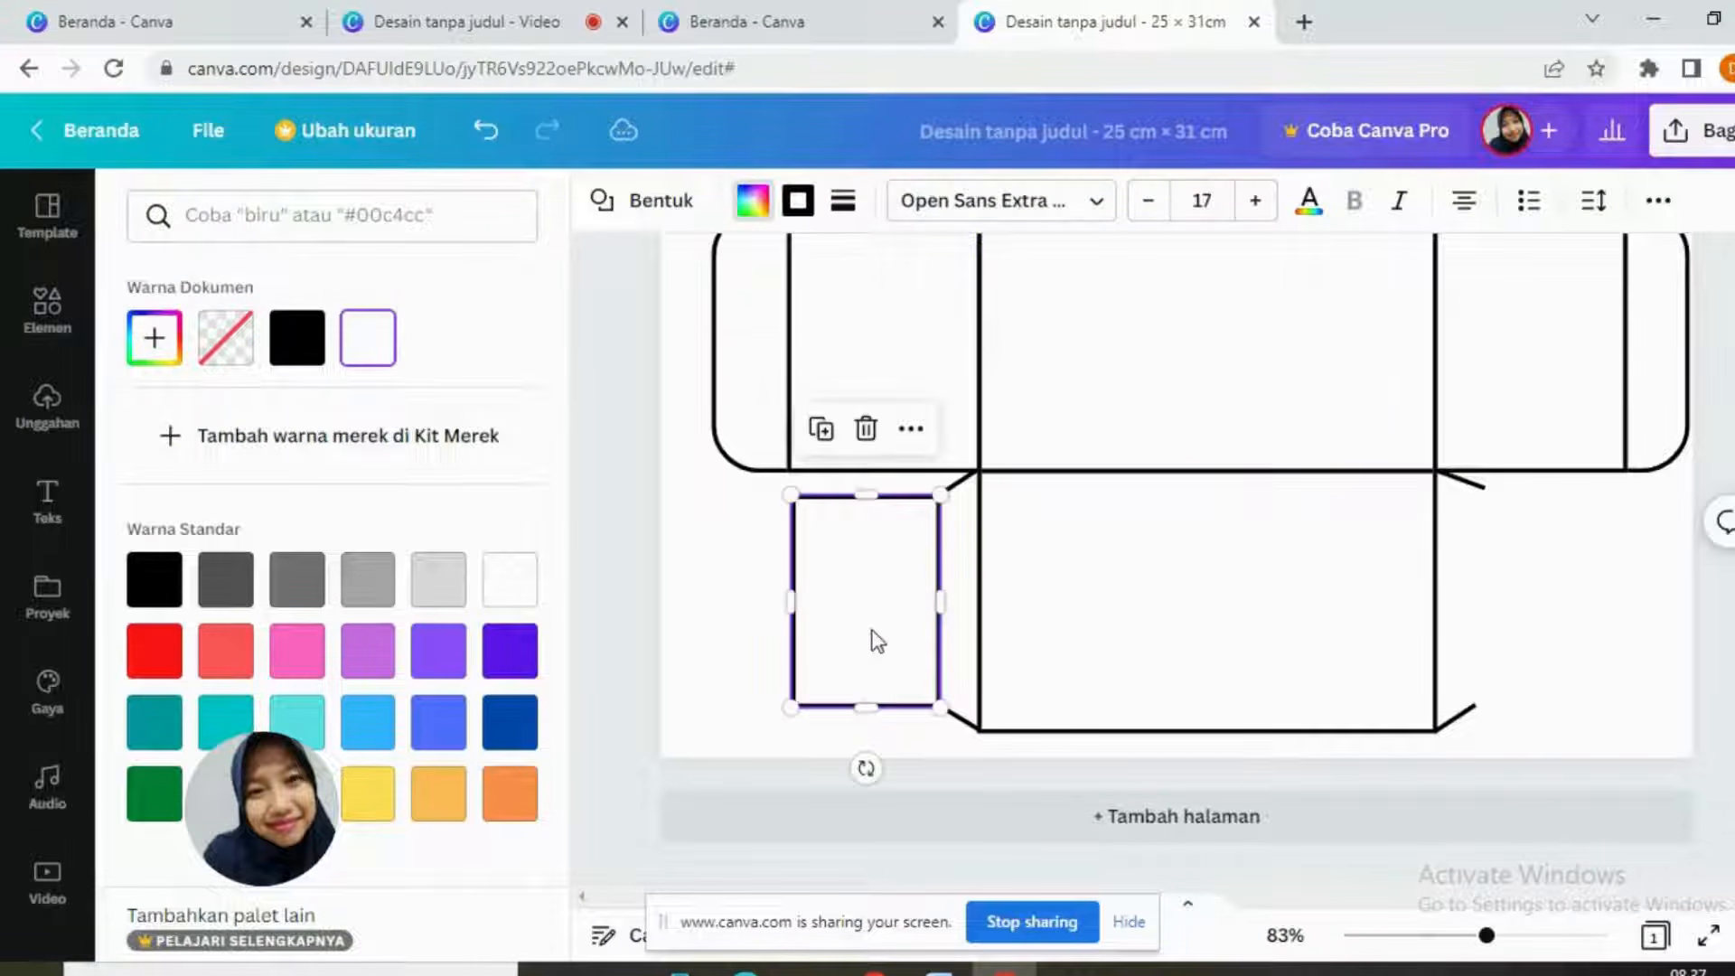
pyautogui.click(820, 434)
pyautogui.moveTo(895, 588); pyautogui.dragTo(1554, 556)
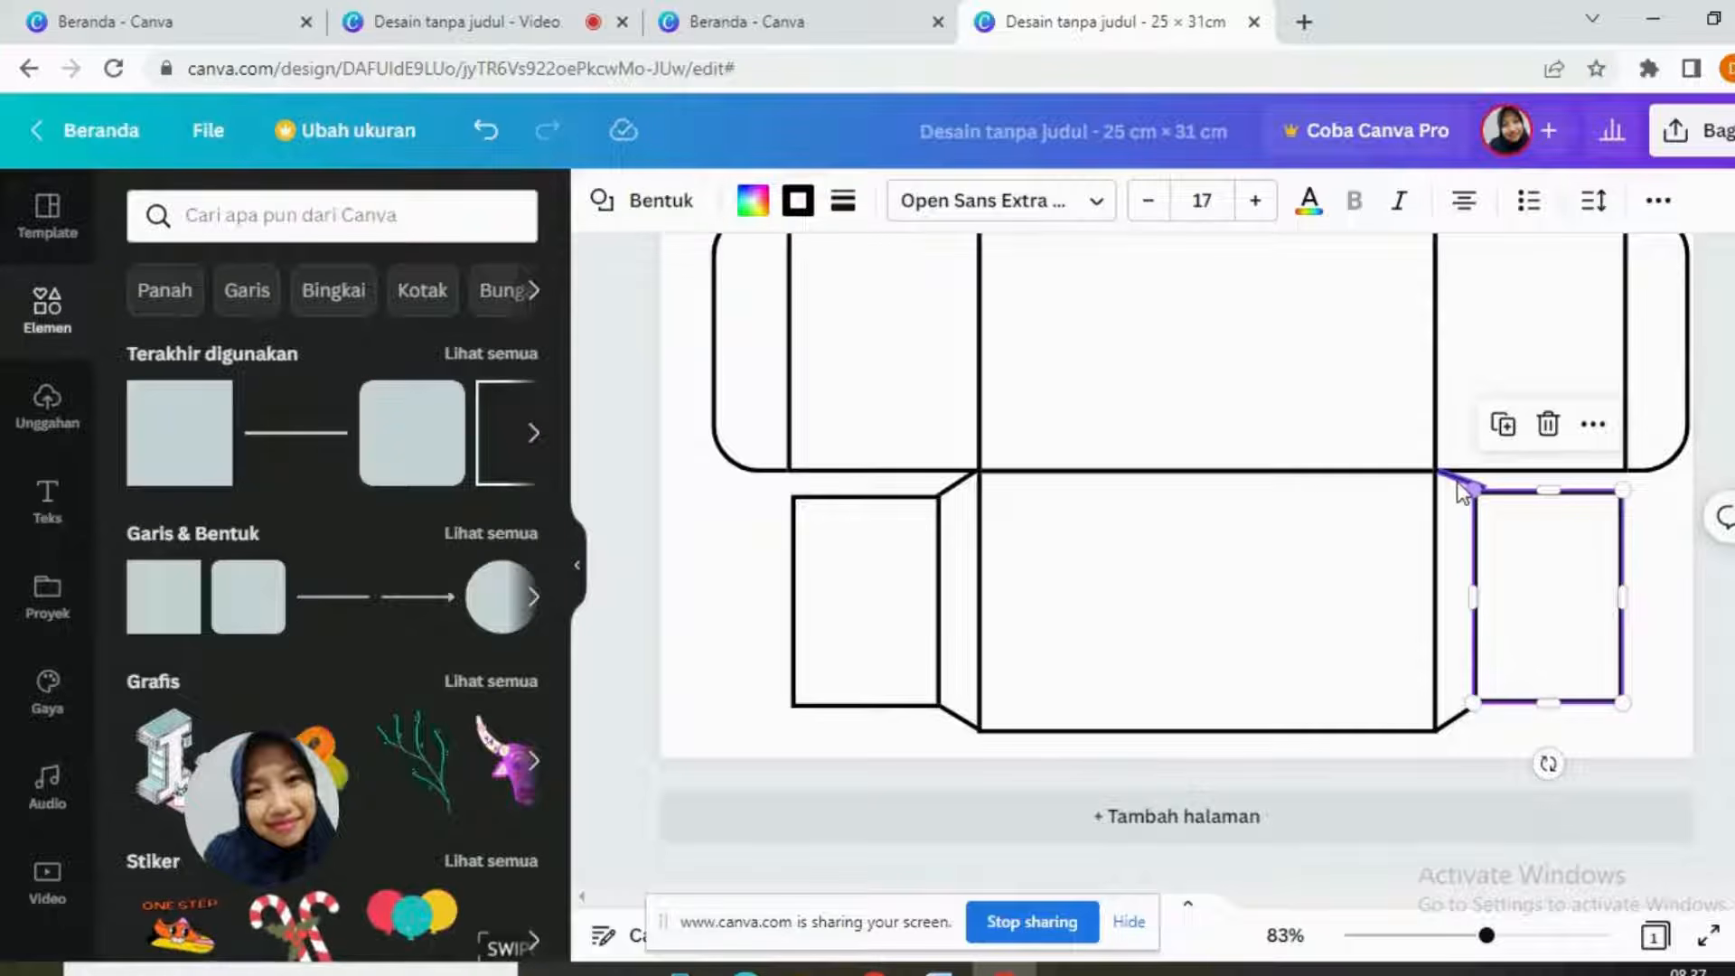
# Step: Rotate and reposition the upper-right diagonal line so it joins the bottom rectangle's corner to the right tab's upper corner
pyautogui.click(1464, 481)
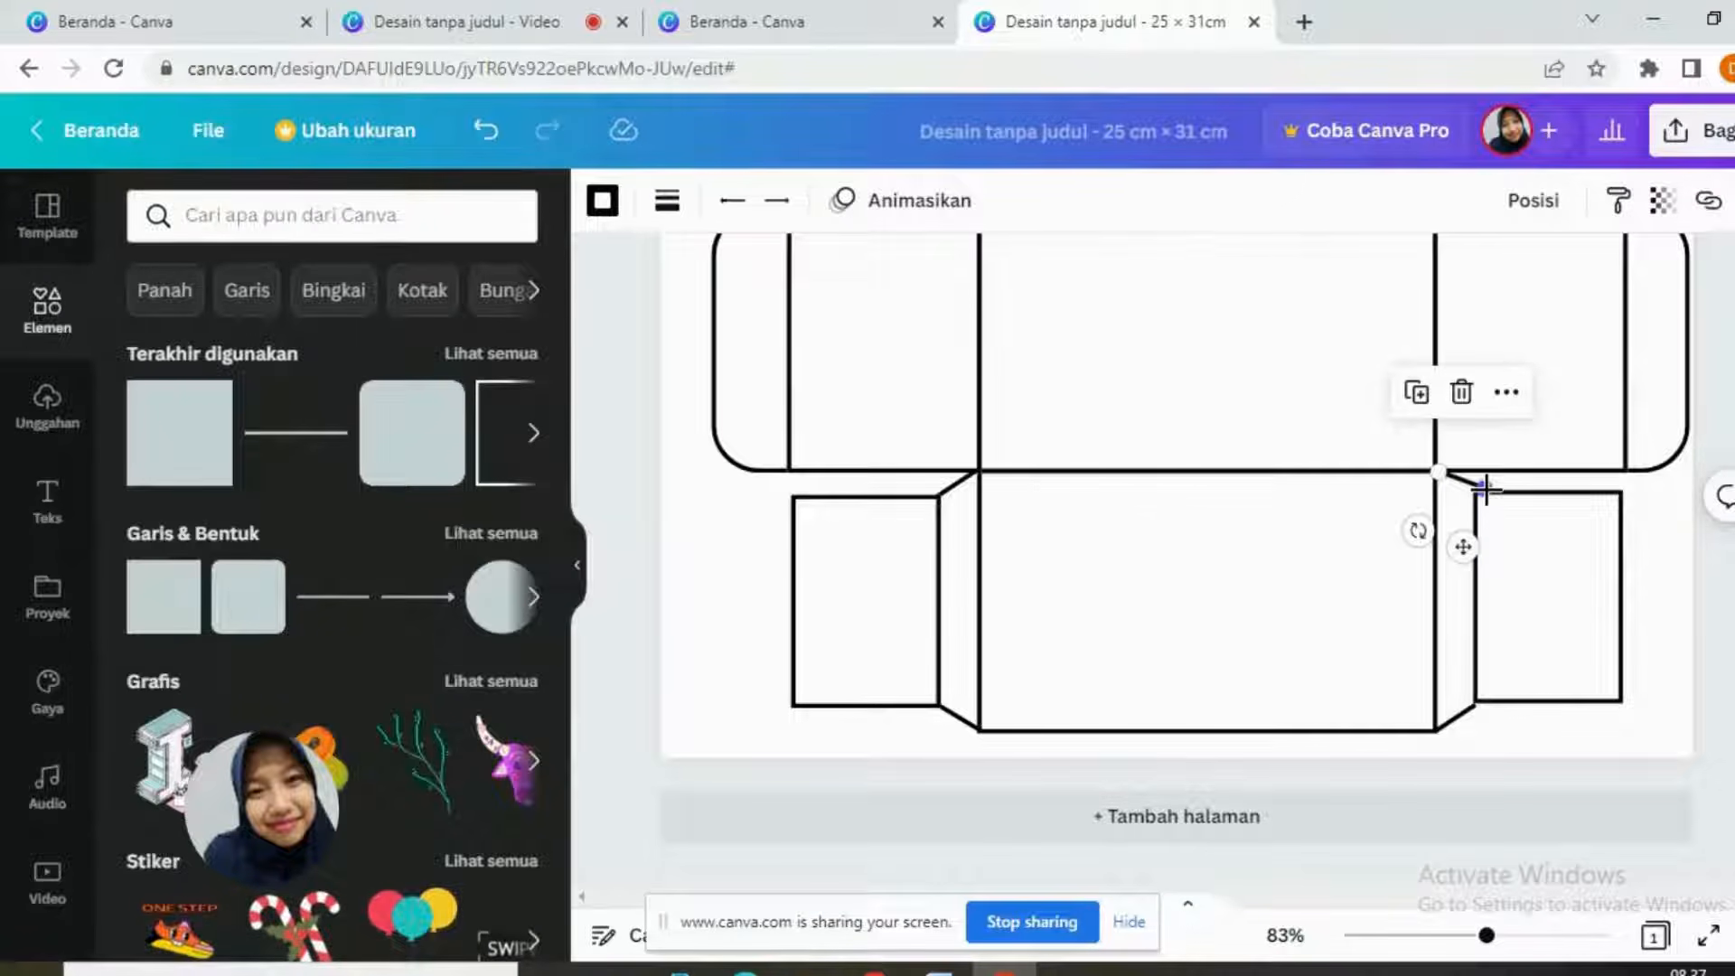
pyautogui.click(1485, 489)
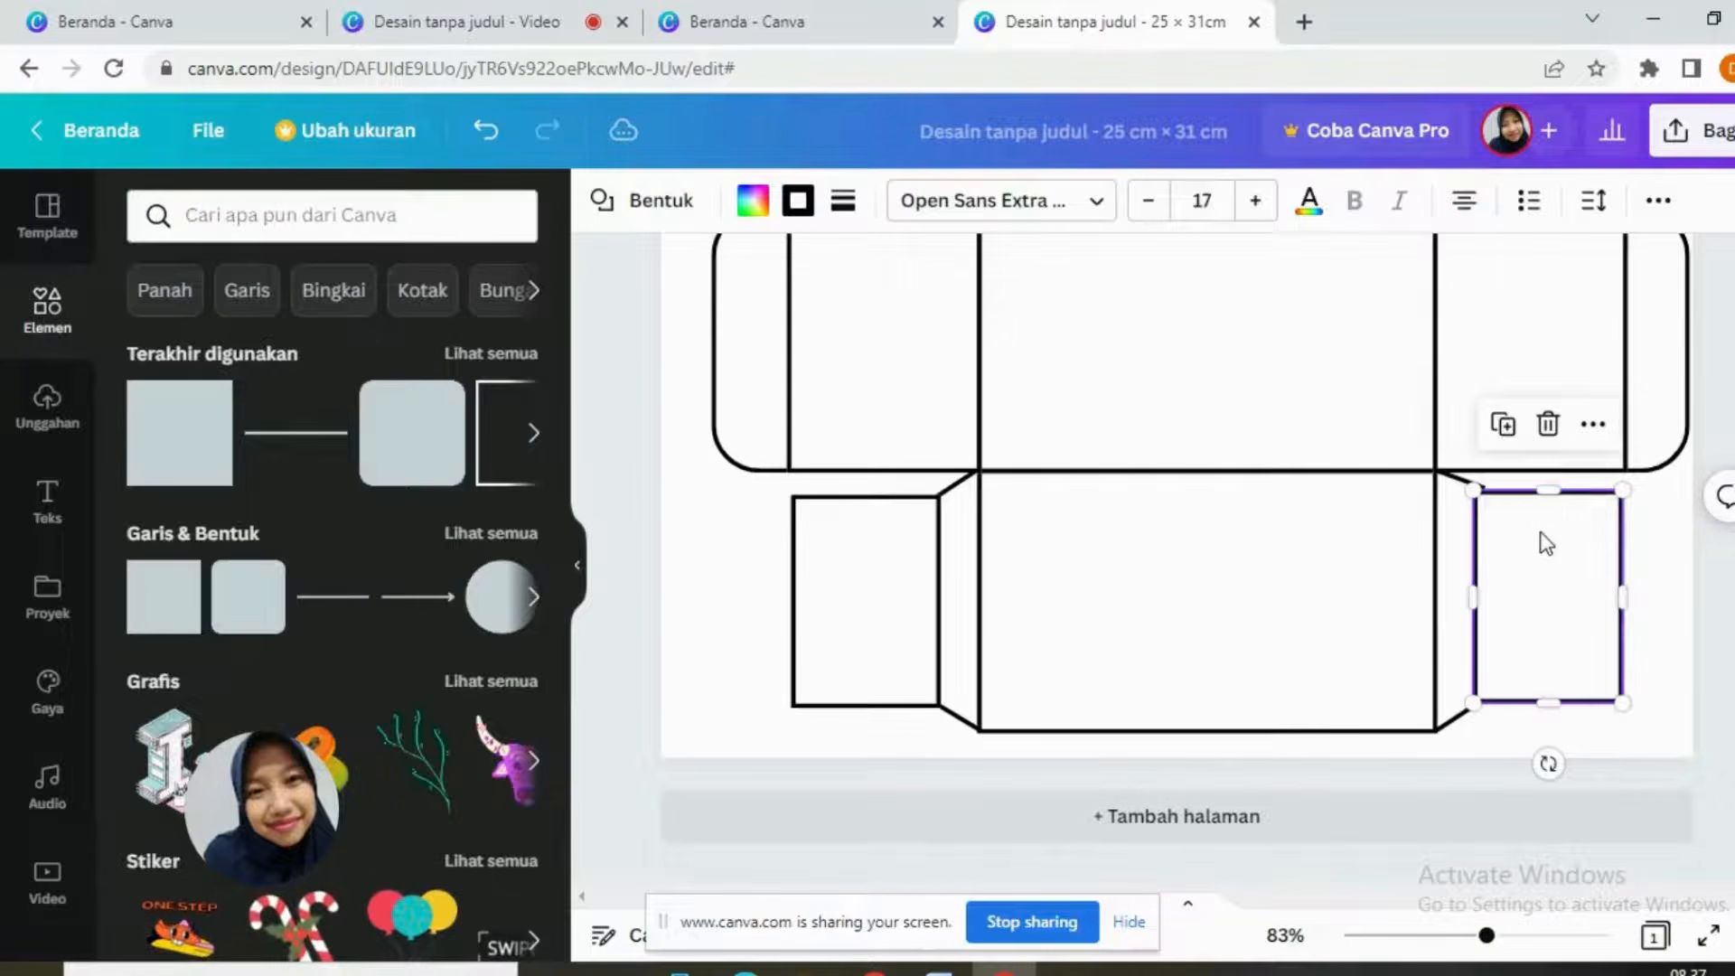
pyautogui.click(1453, 478)
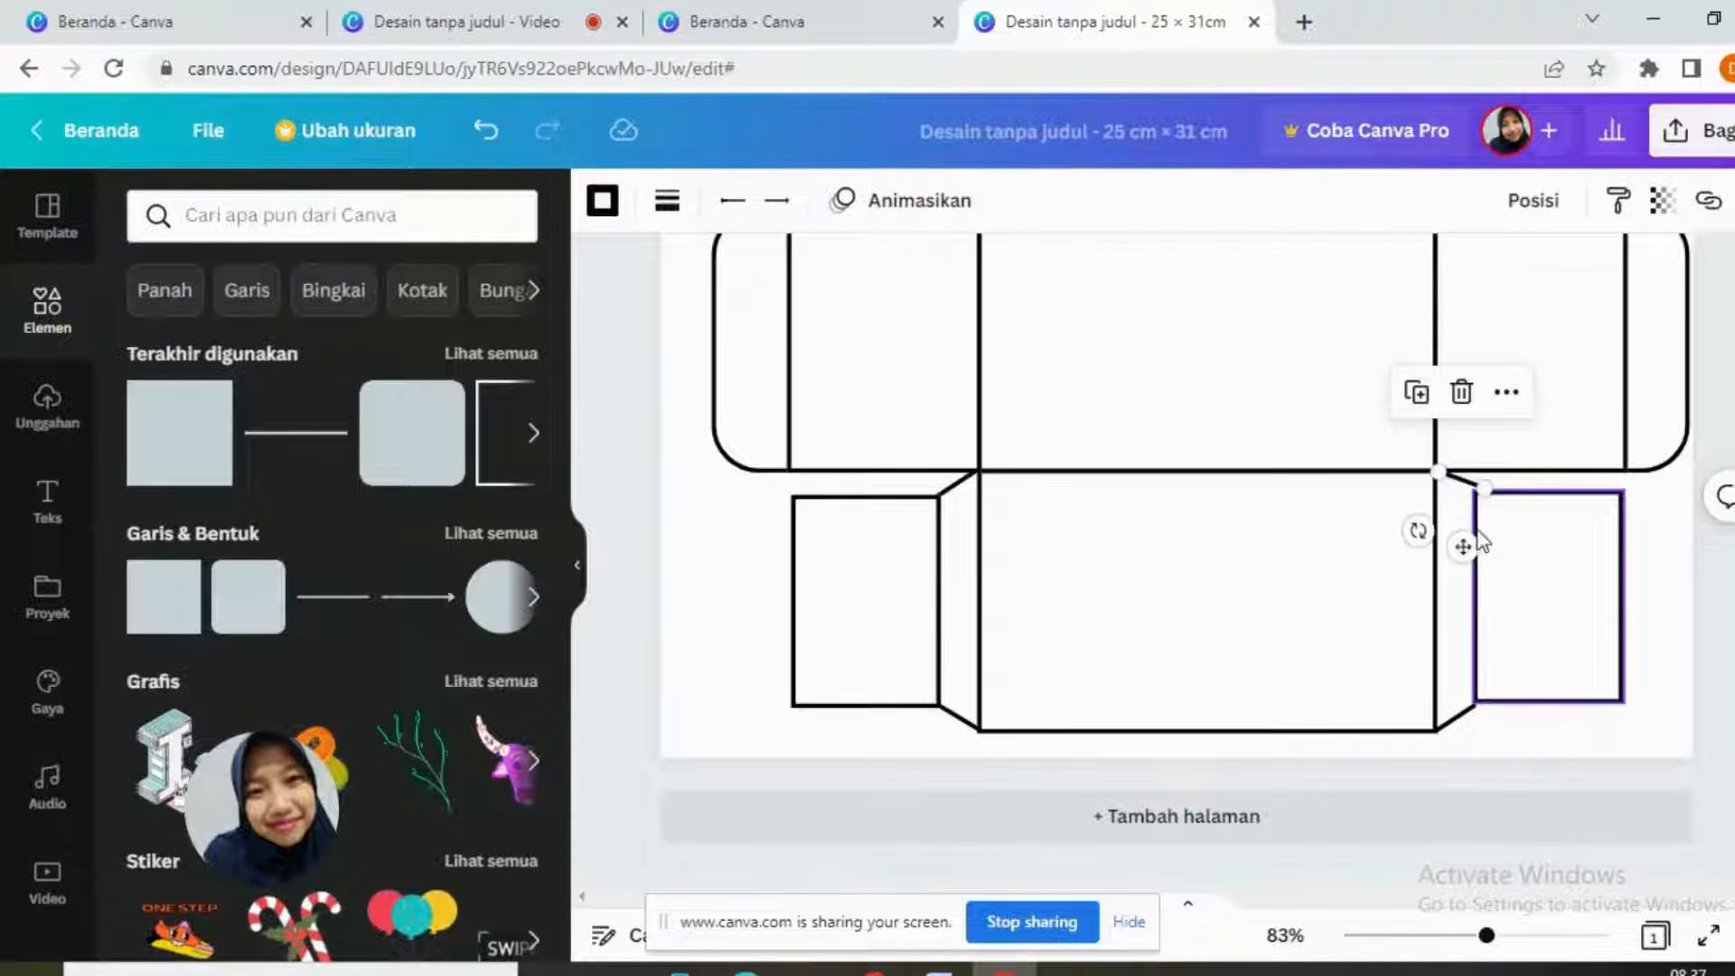
pyautogui.moveTo(1418, 531); pyautogui.dragTo(1414, 523)
pyautogui.press('Down')
pyautogui.press('Down')
pyautogui.press('Down')
pyautogui.press('Down')
pyautogui.press('Down')
pyautogui.press('Down')
pyautogui.press('Down')
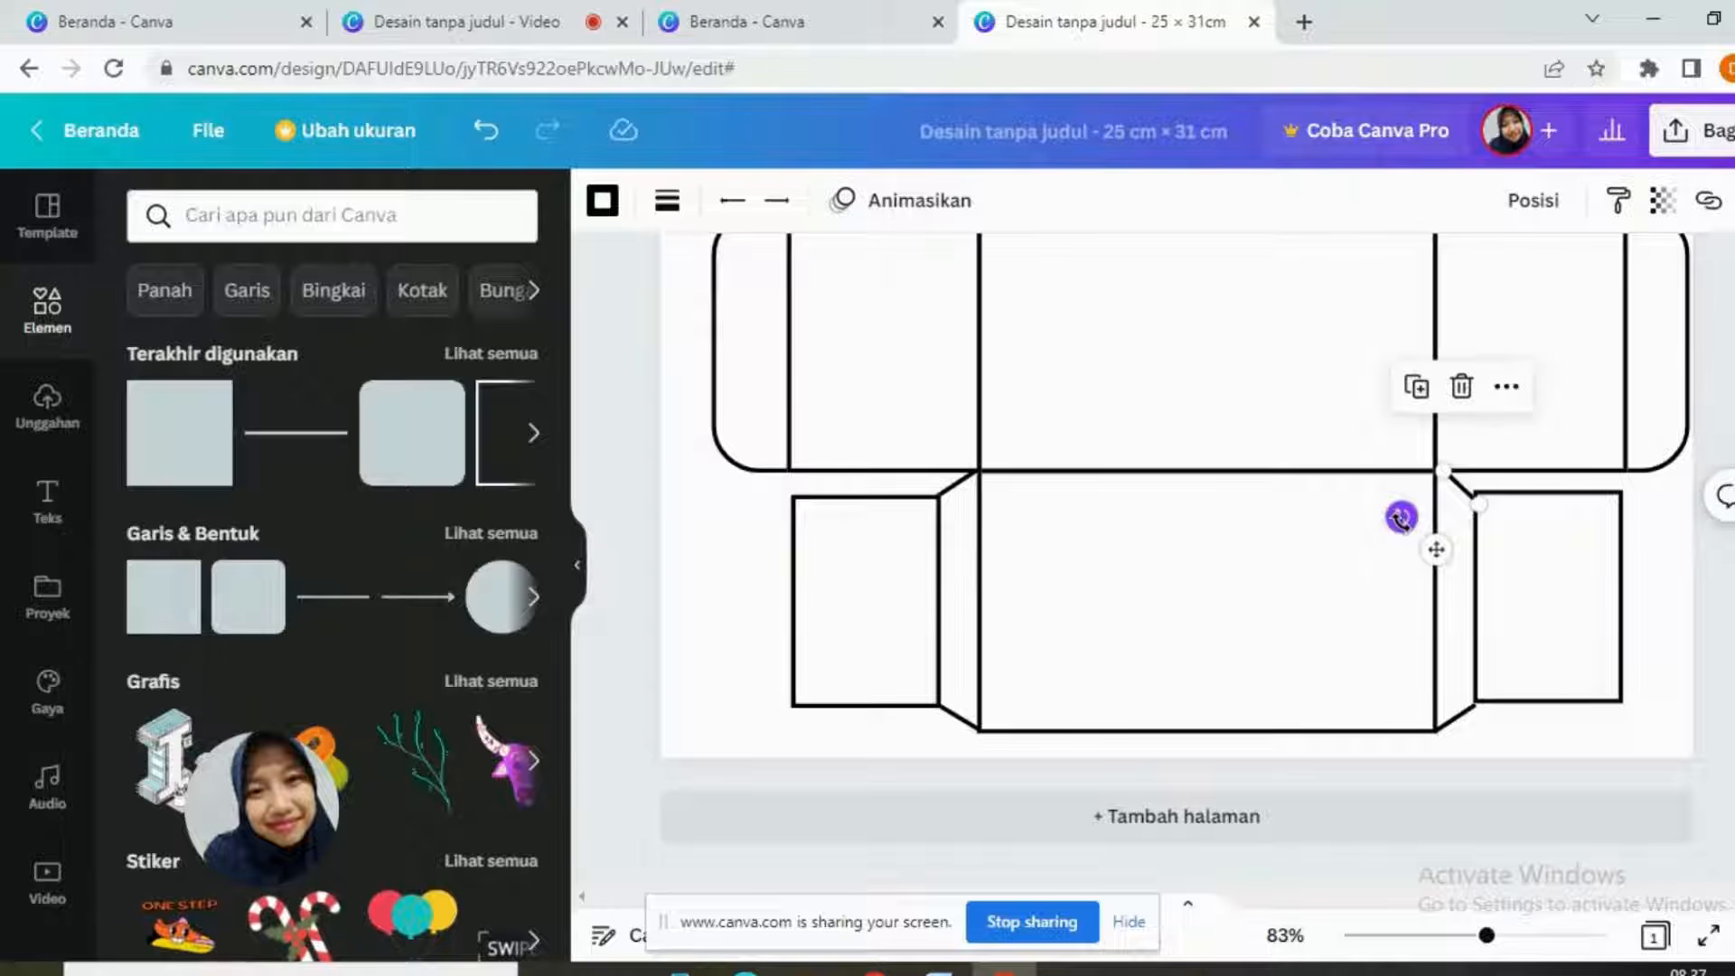
pyautogui.moveTo(1400, 521); pyautogui.dragTo(1405, 529)
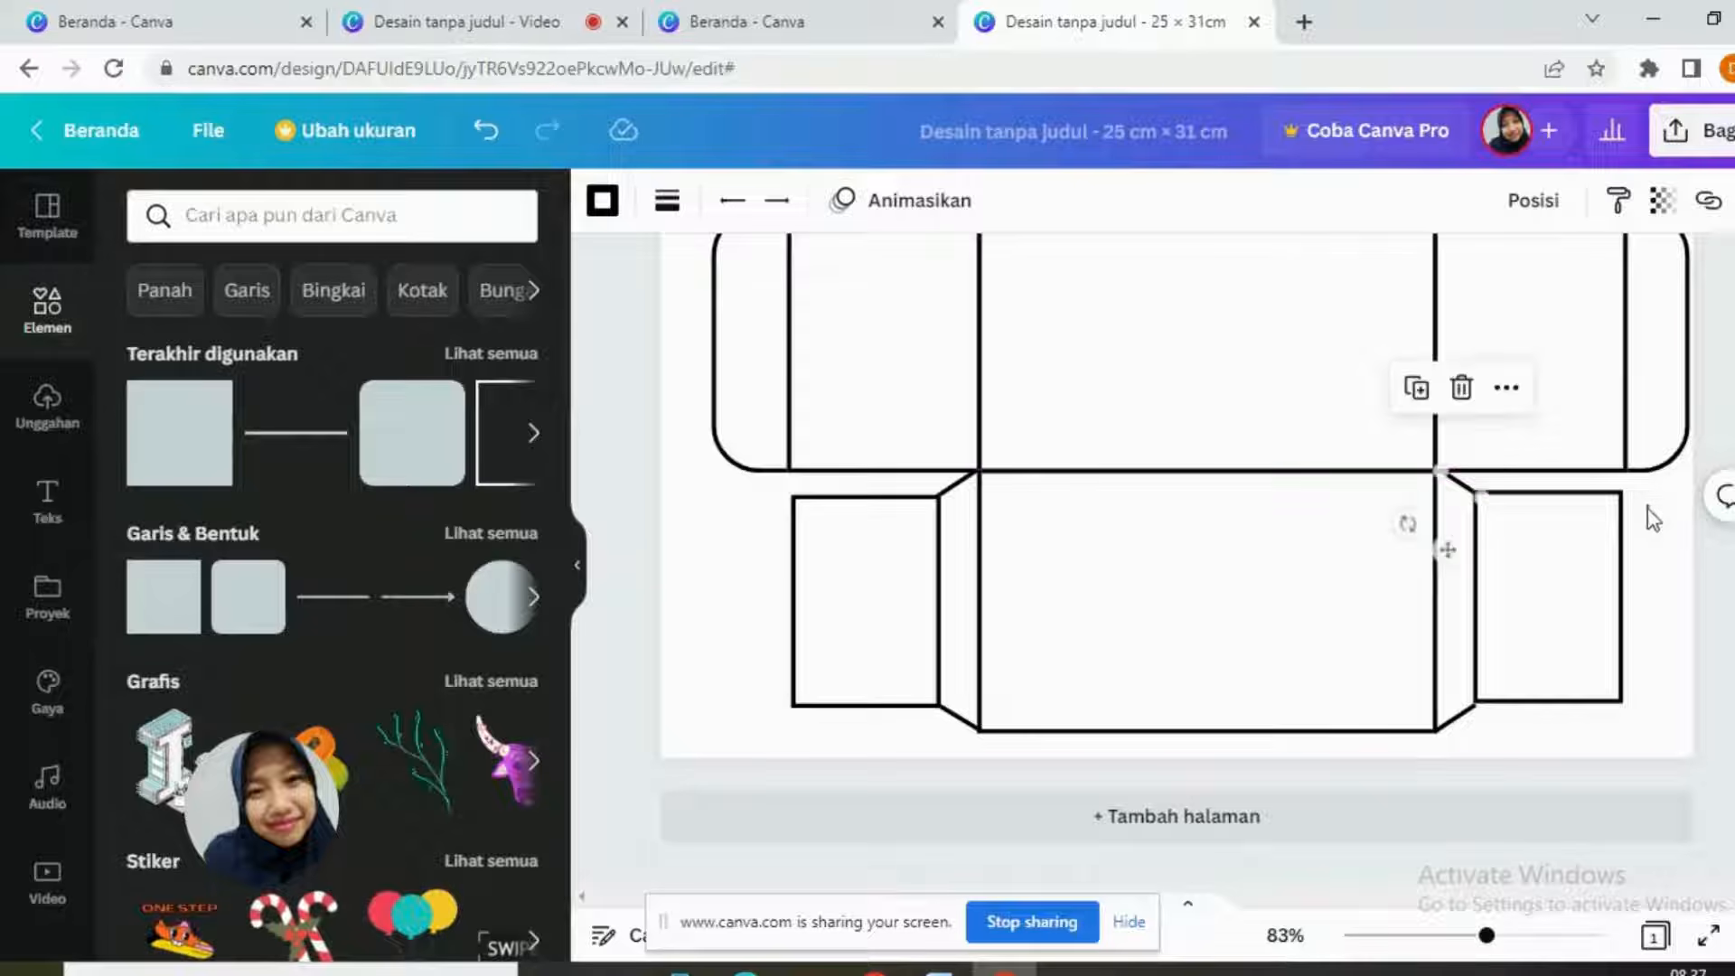
pyautogui.click(1643, 744)
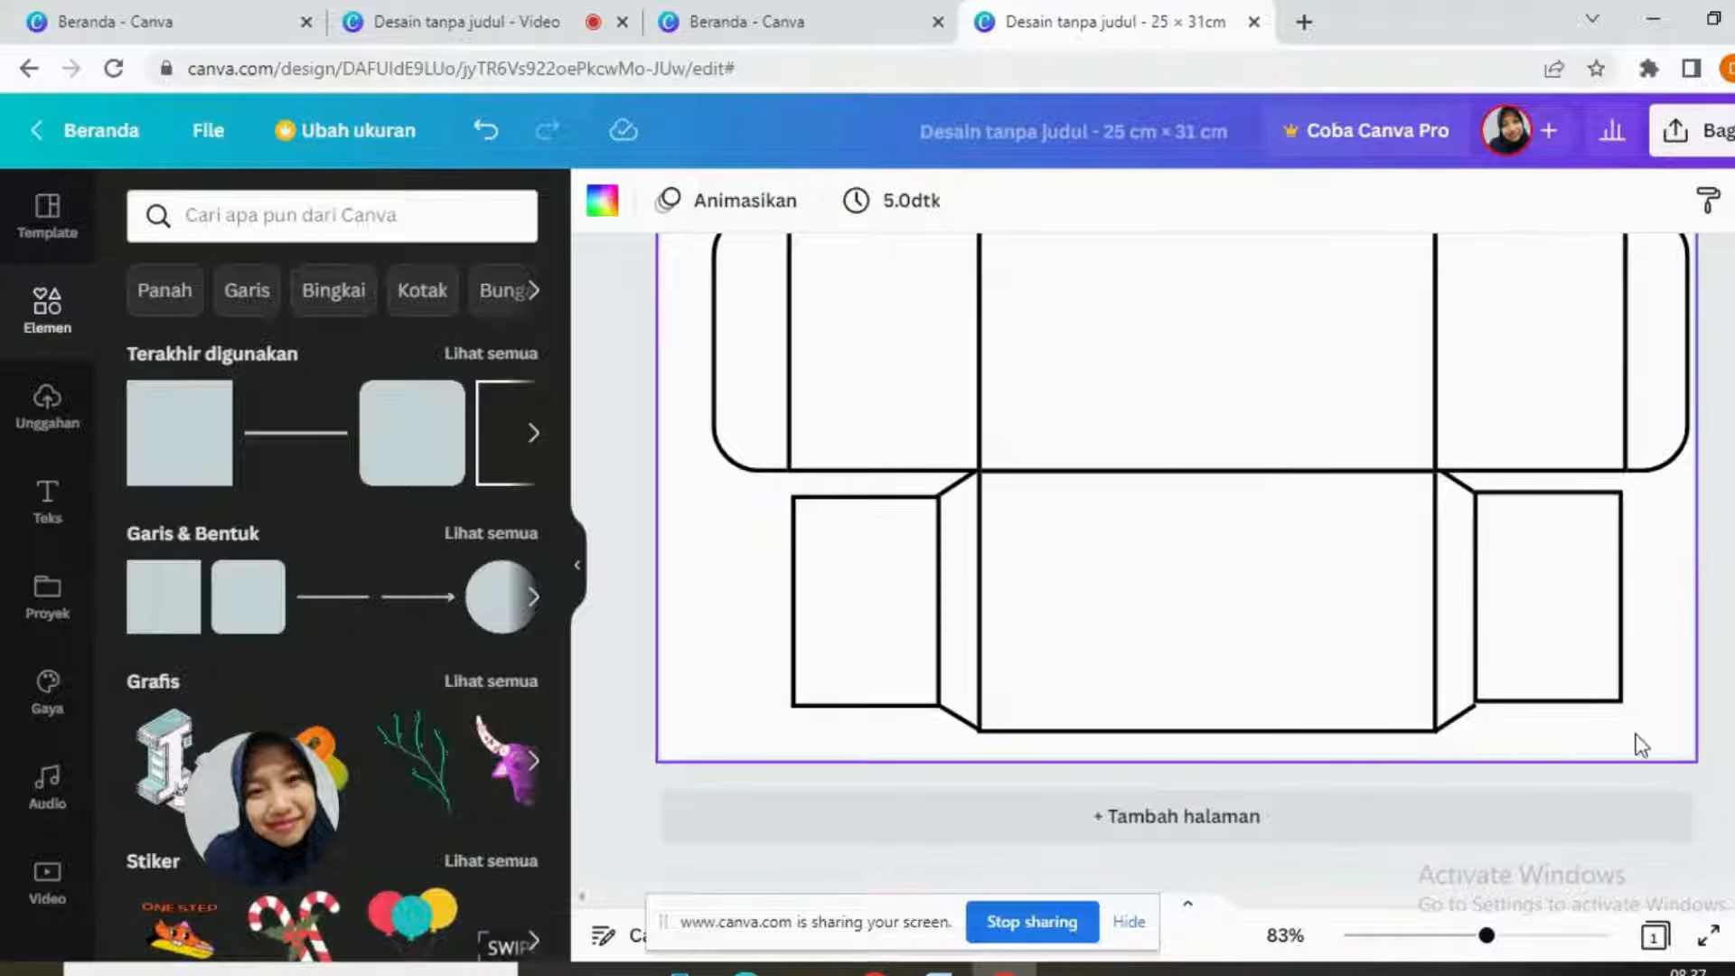
# Step: Nudge the right tab rectangle down and left to align it with the left tab and the diagonal ends
pyautogui.click(1459, 720)
pyautogui.click(1482, 695)
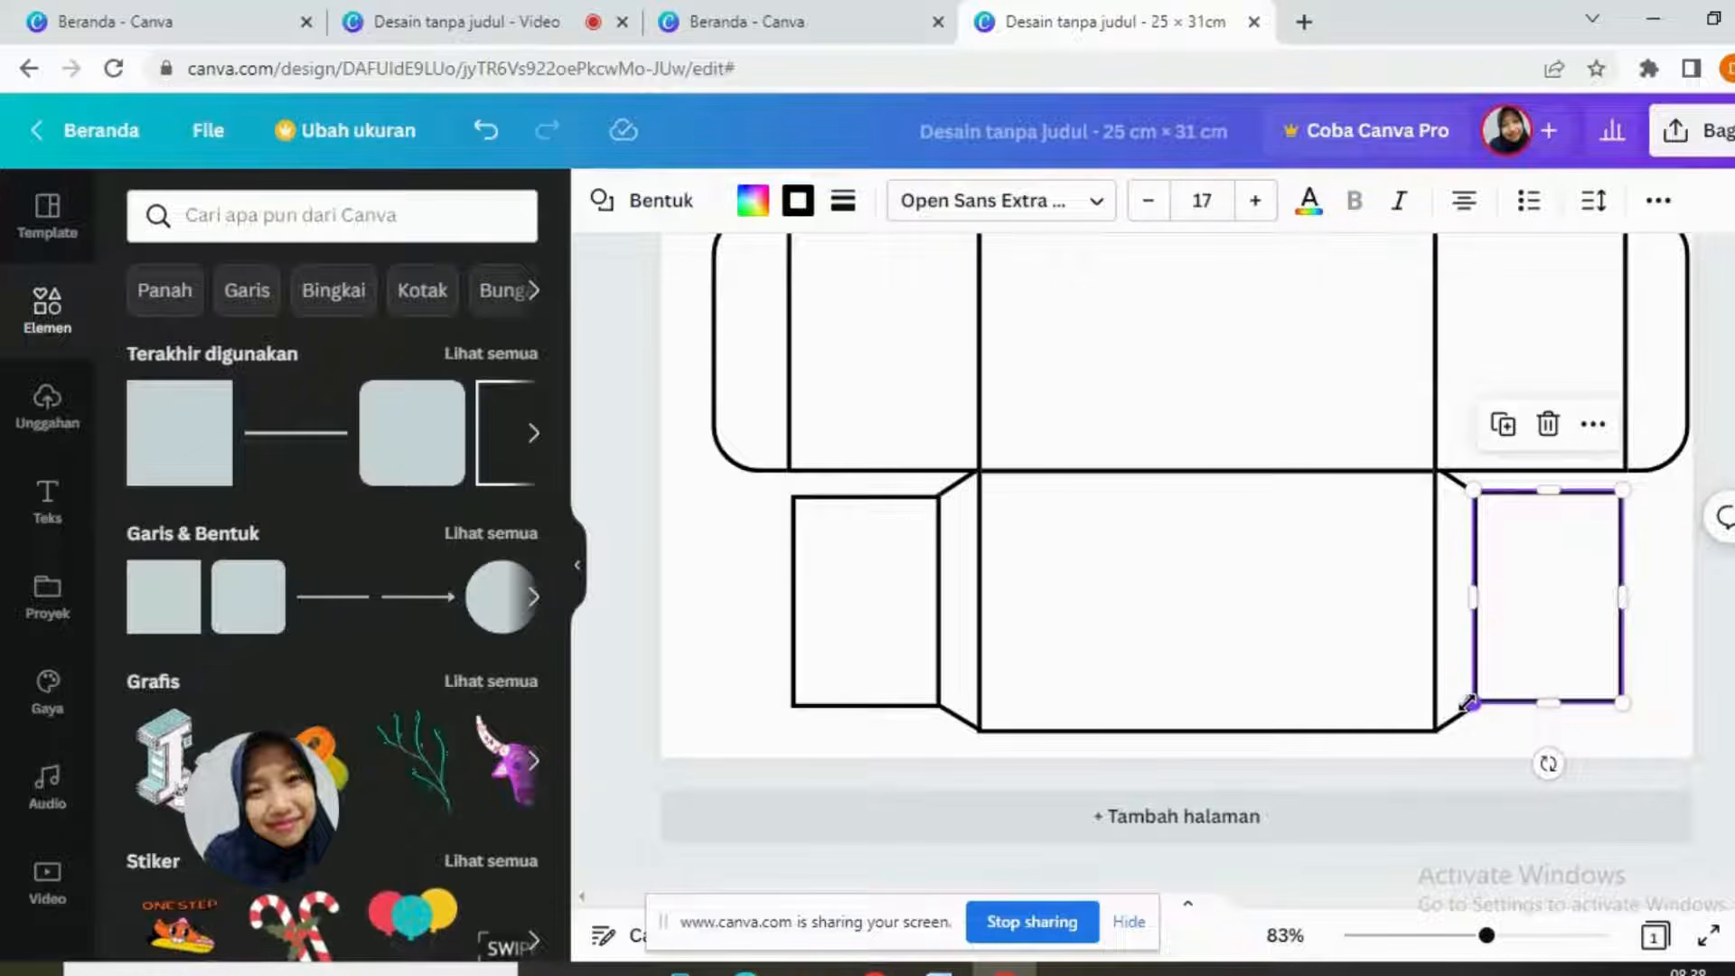
pyautogui.press('Down')
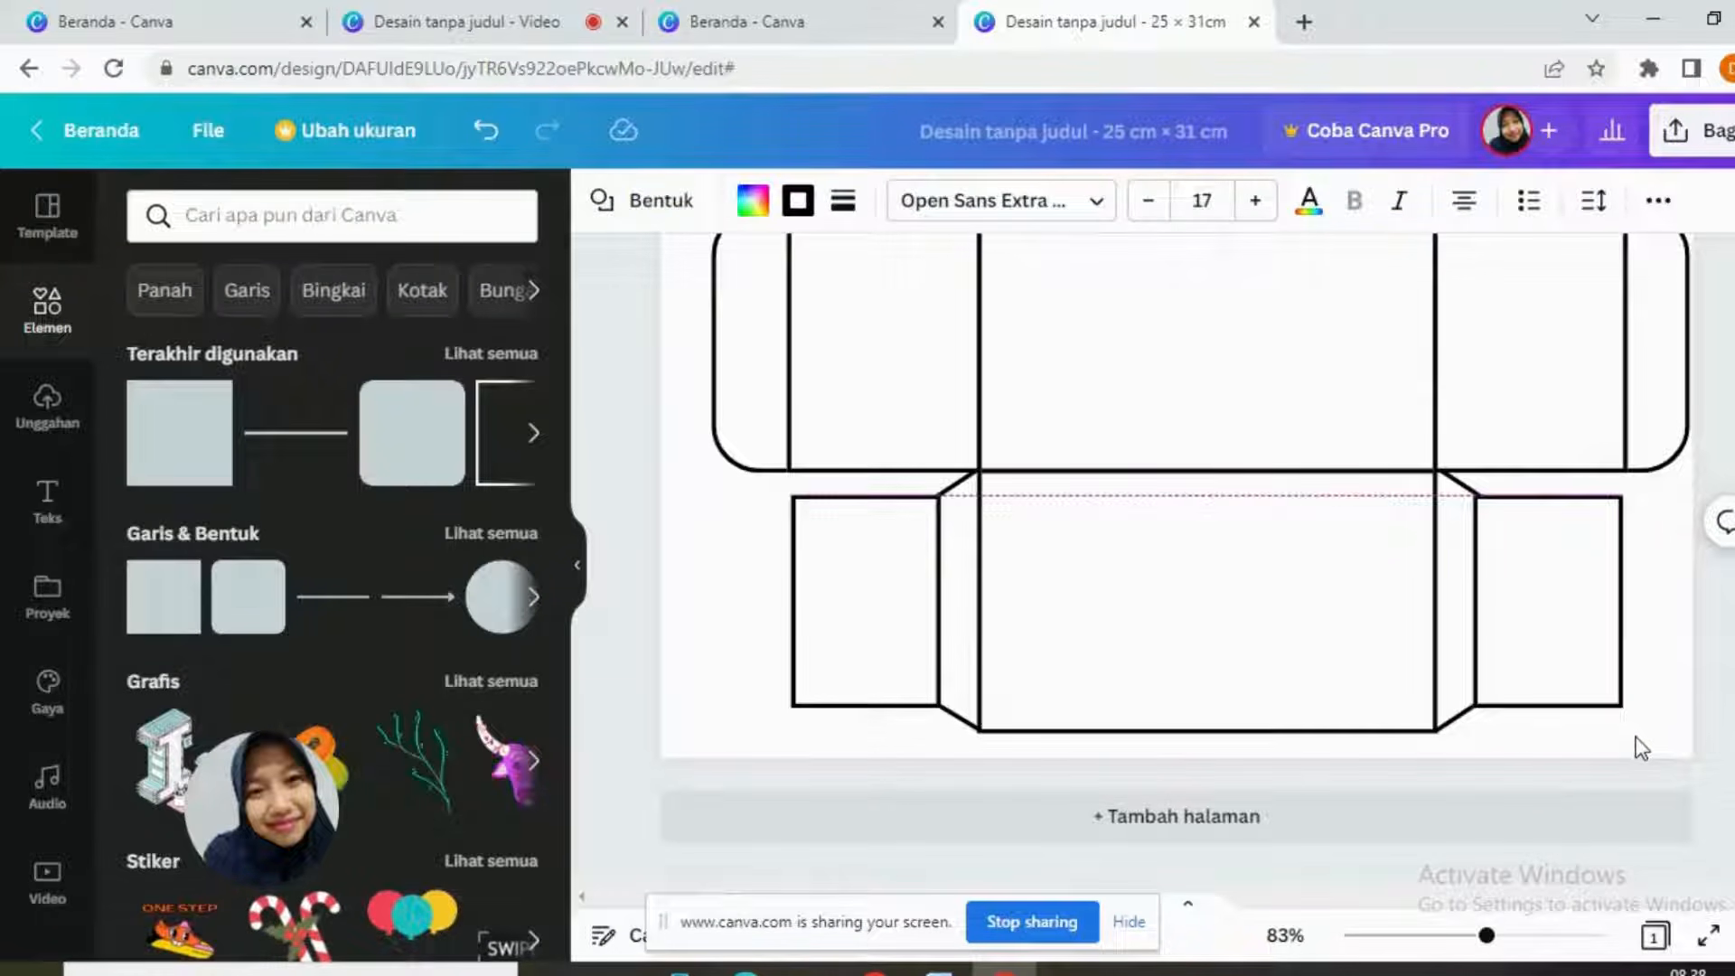
pyautogui.press('Left')
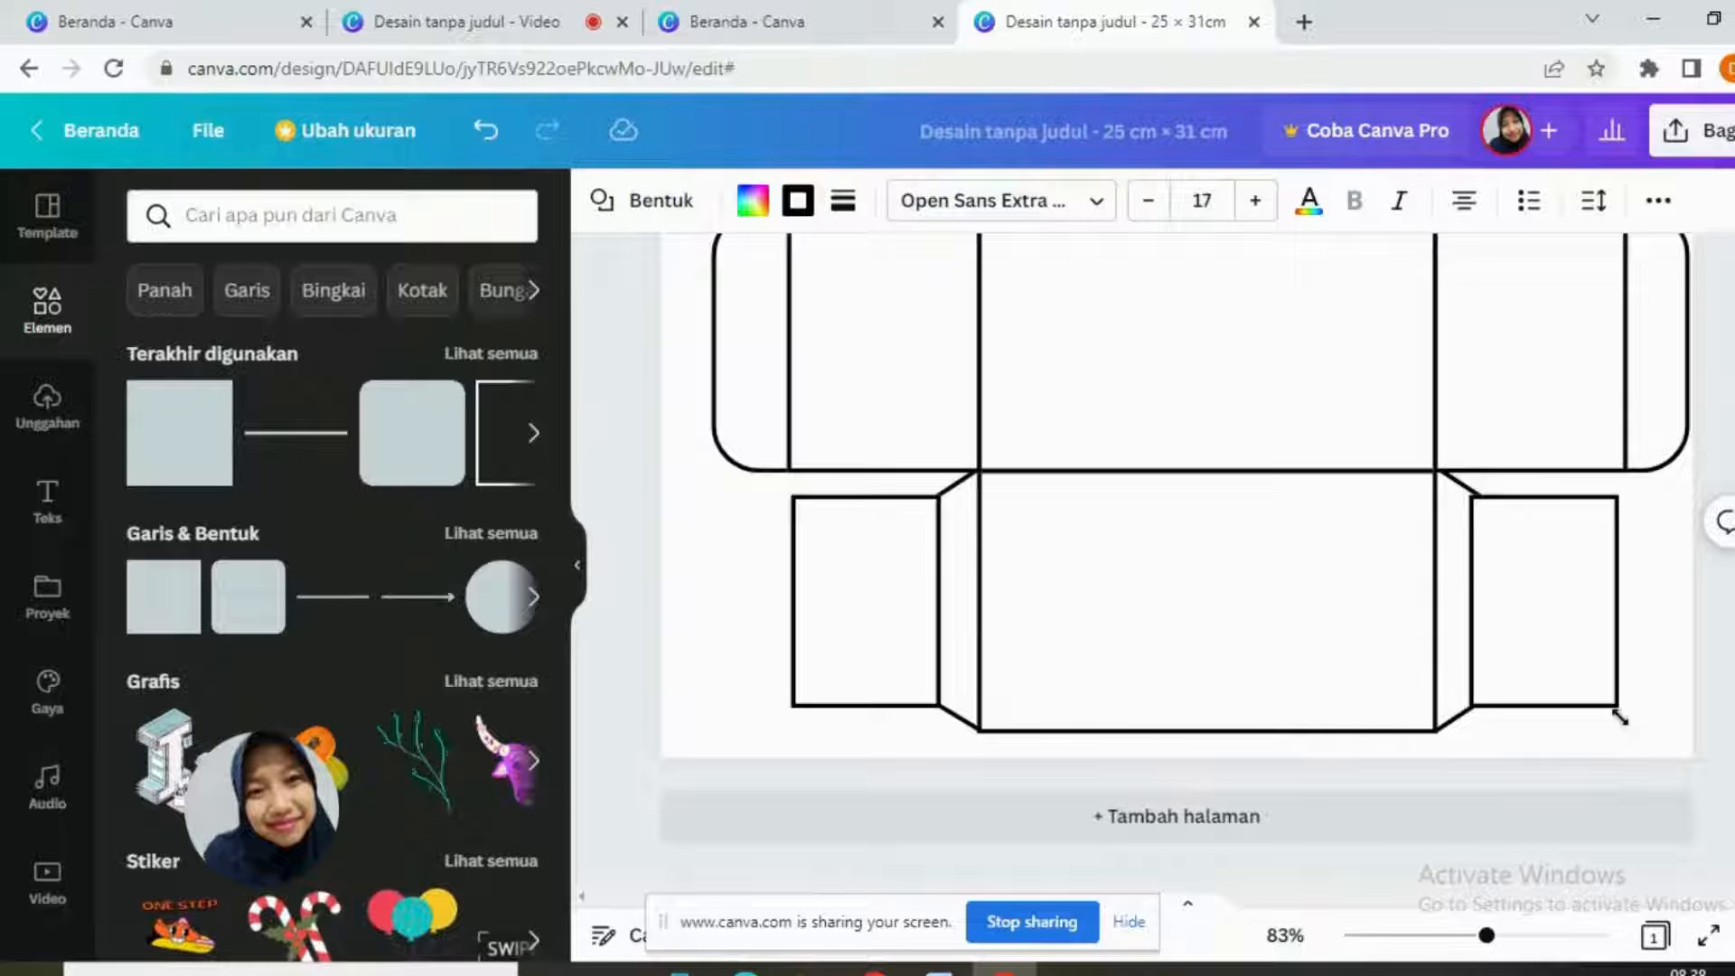
# Step: Nudge the upper-right diagonal line down and left to meet the right tab's corner
pyautogui.click(1460, 484)
pyautogui.press('Down')
pyautogui.press('Left')
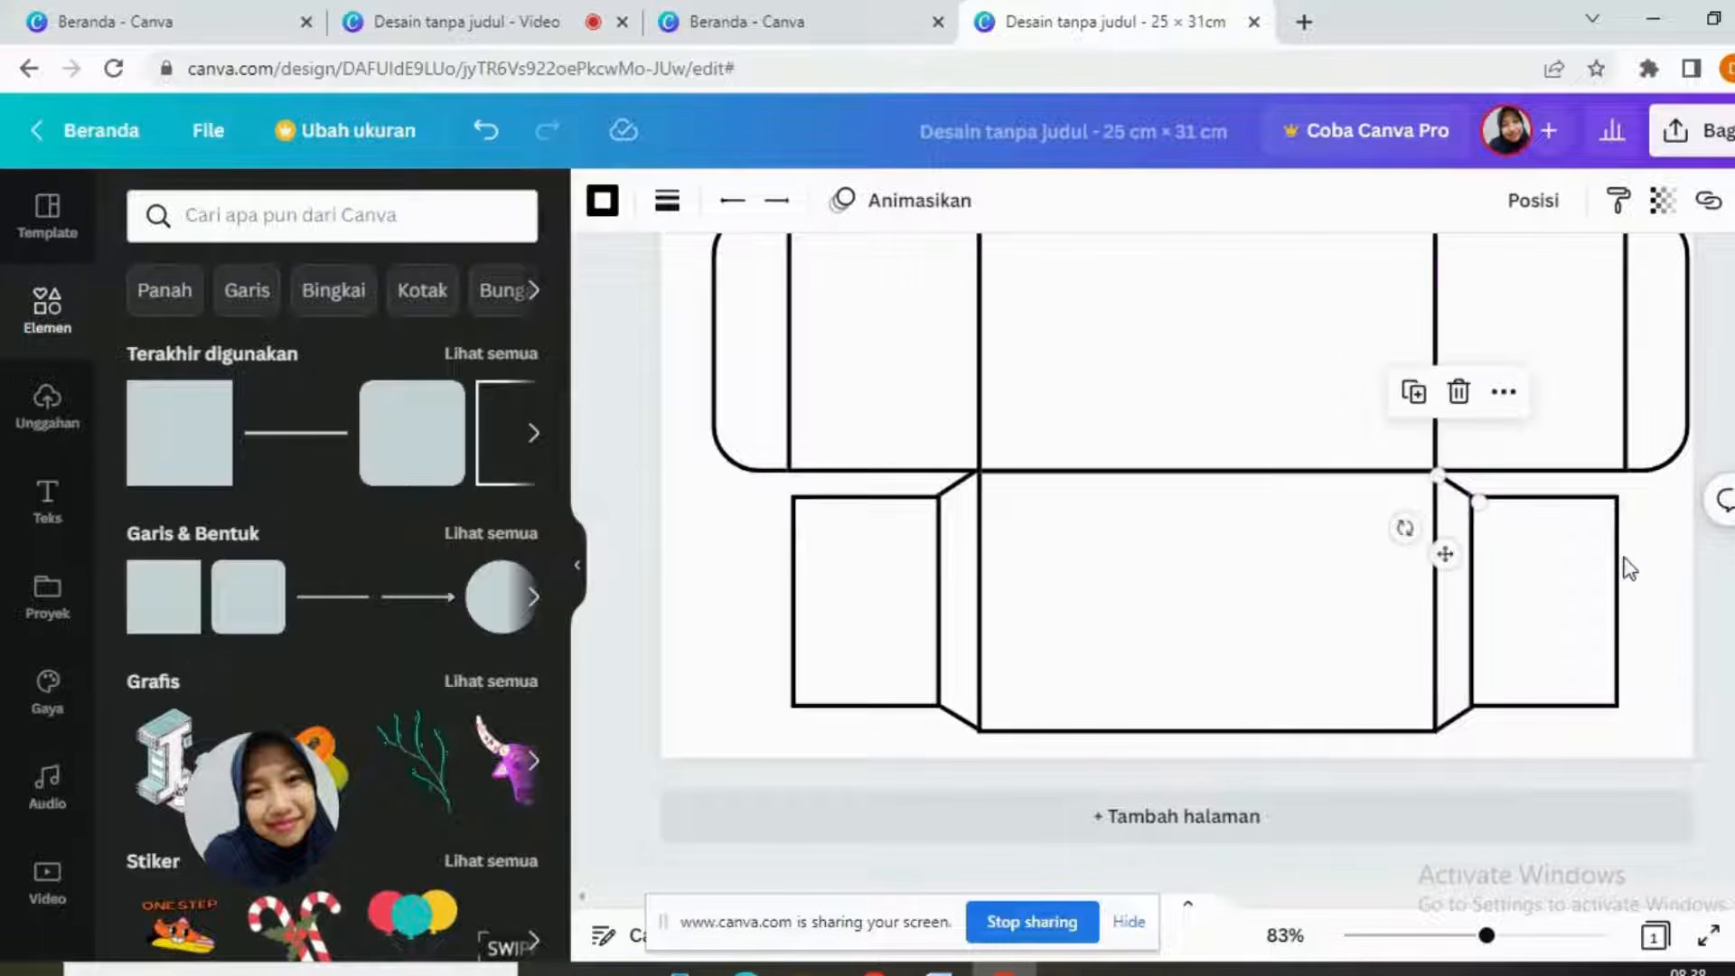
pyautogui.click(1661, 569)
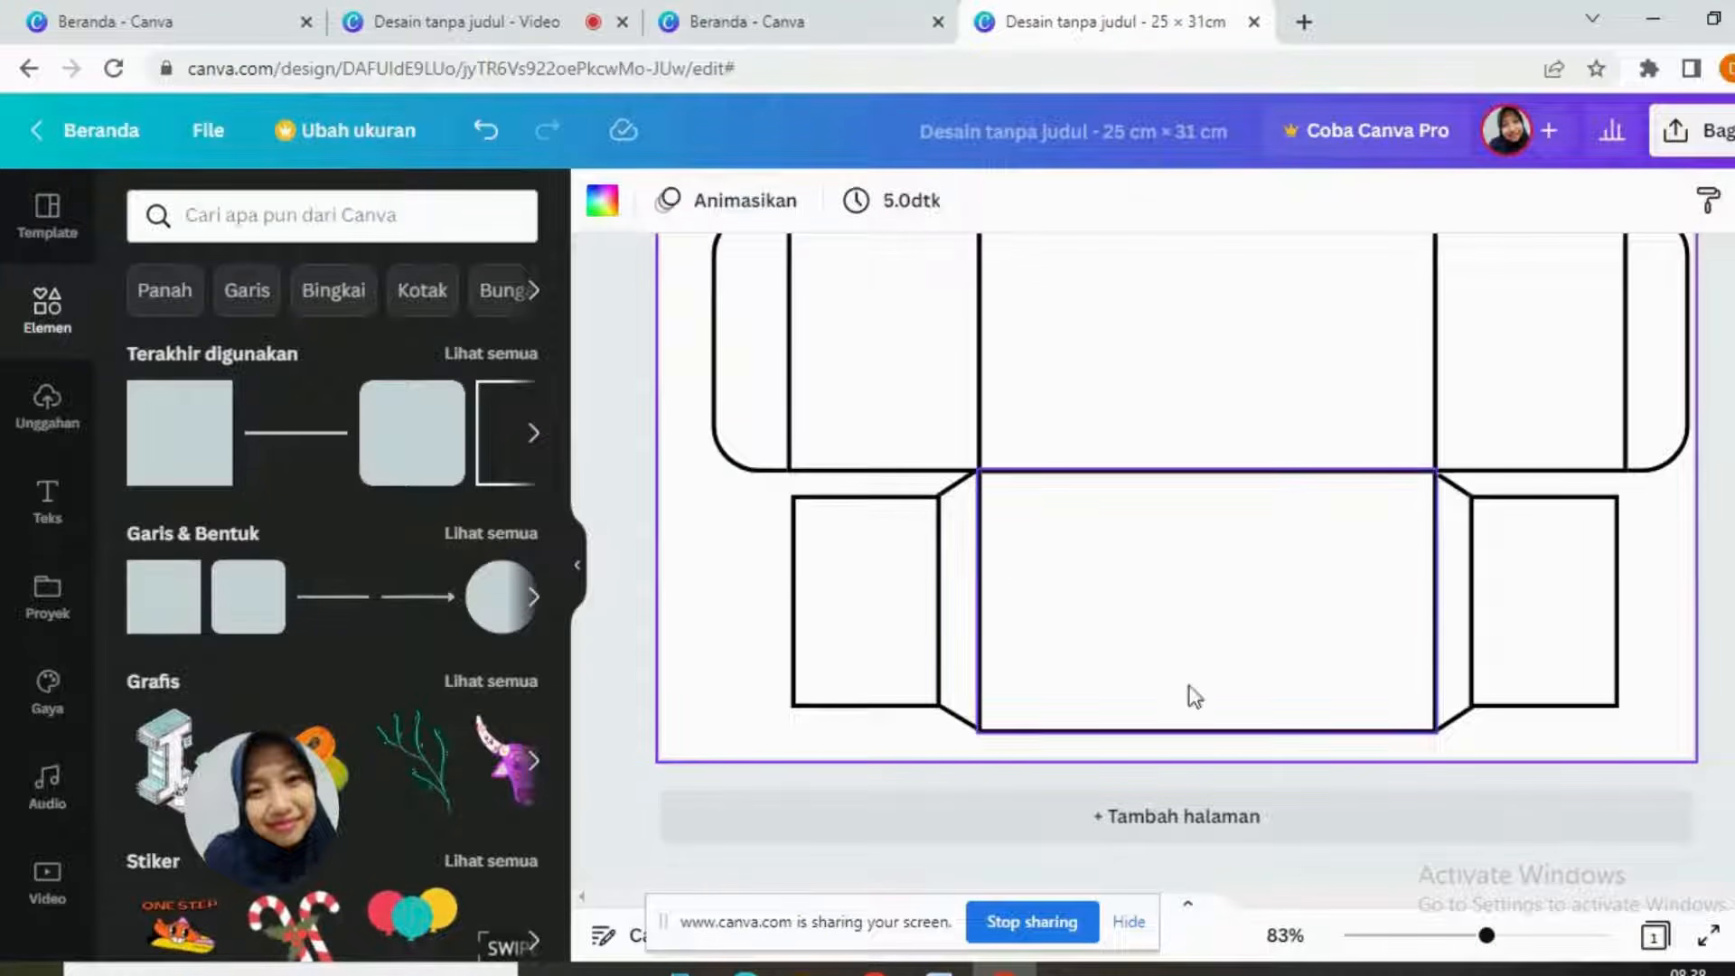
# Step: Review the whole box net from the rounded top flap down to the glue tabs beside the bottom panel
pyautogui.click(1452, 938)
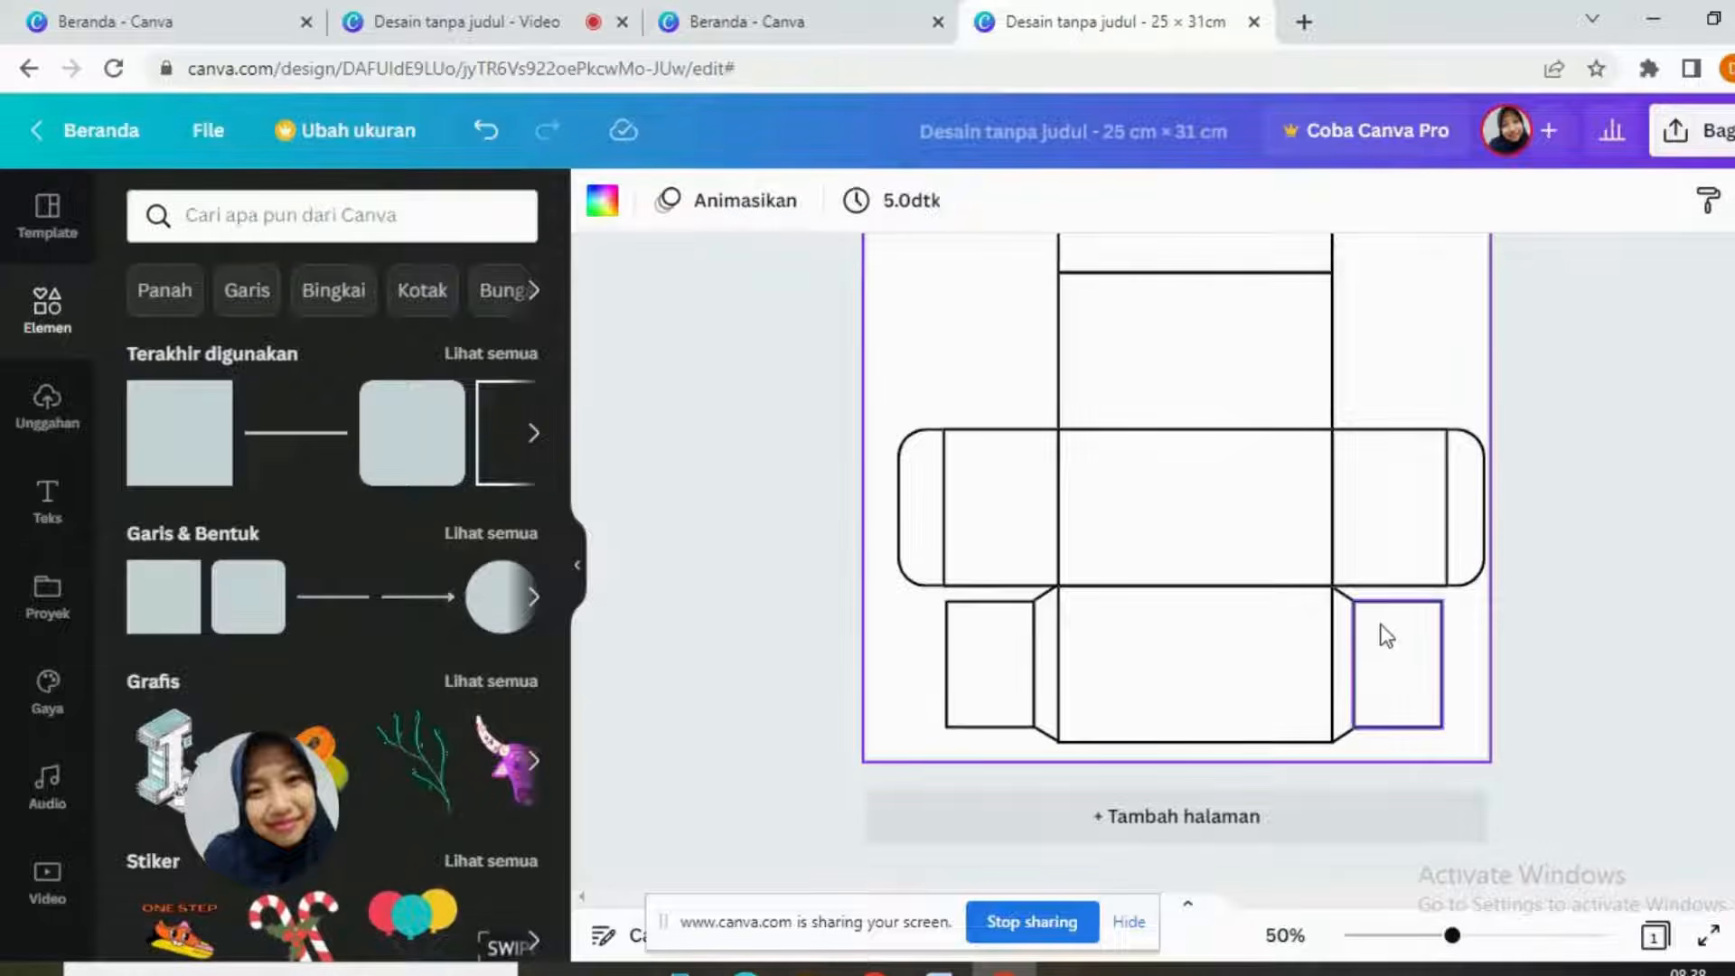
pyautogui.click(1426, 638)
pyautogui.click(1652, 720)
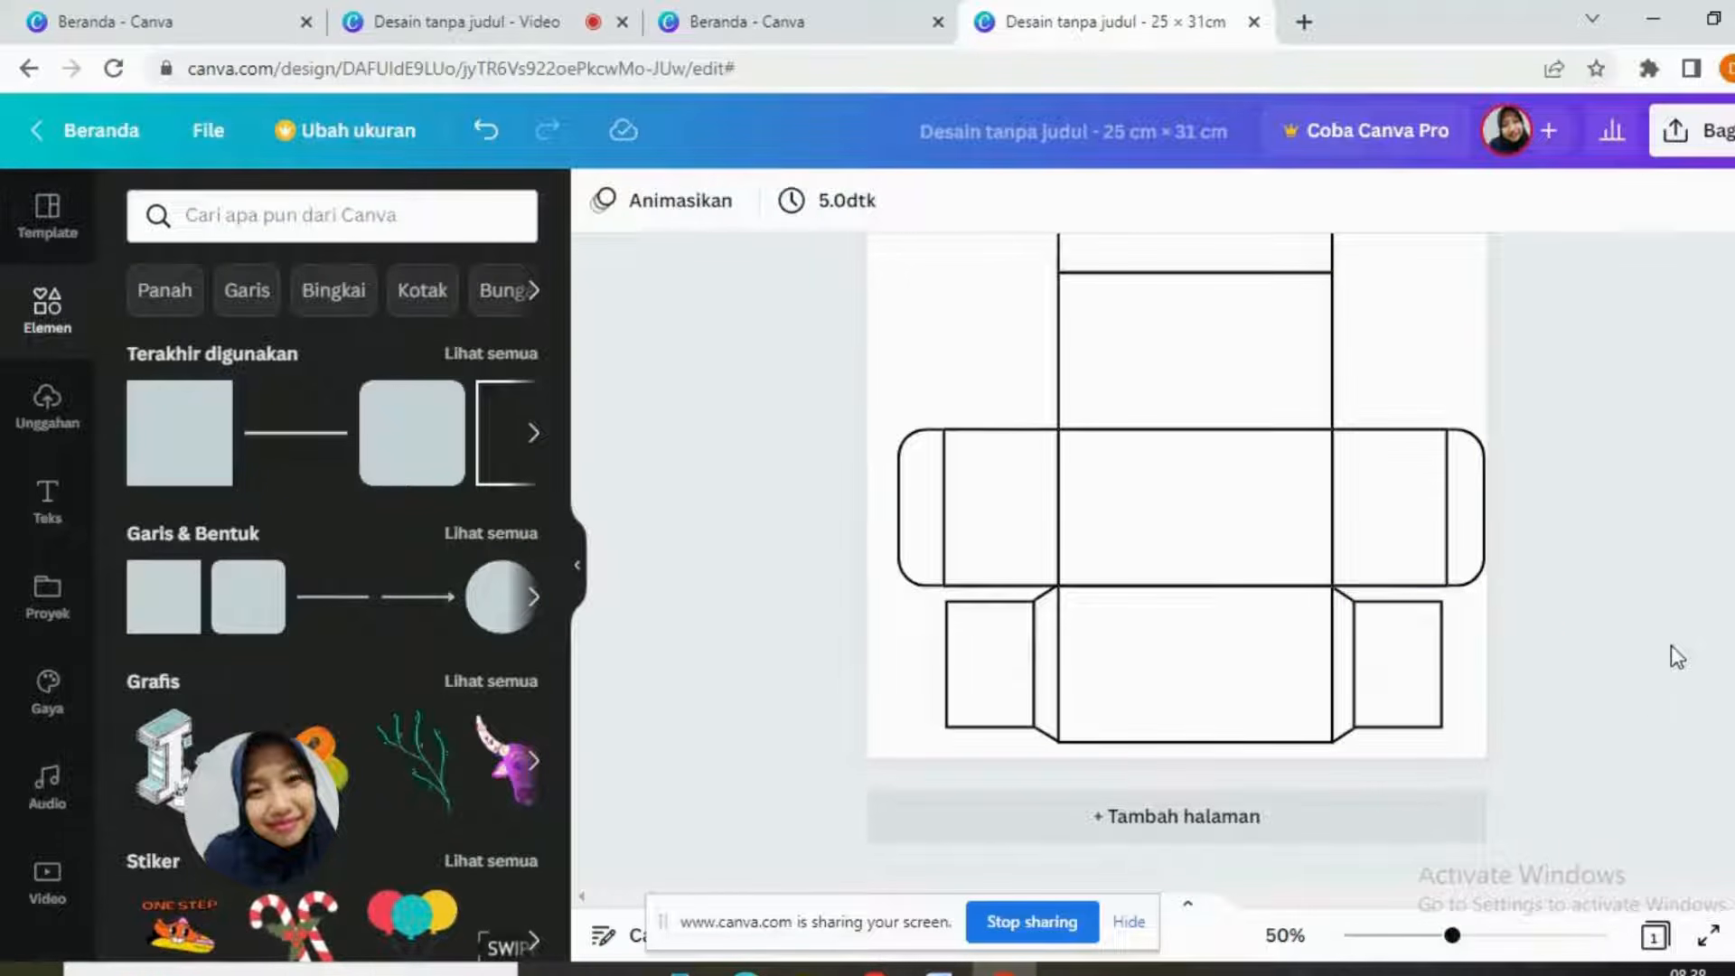
pyautogui.scroll(3, 1663, 649)
pyautogui.scroll(-3, 1668, 657)
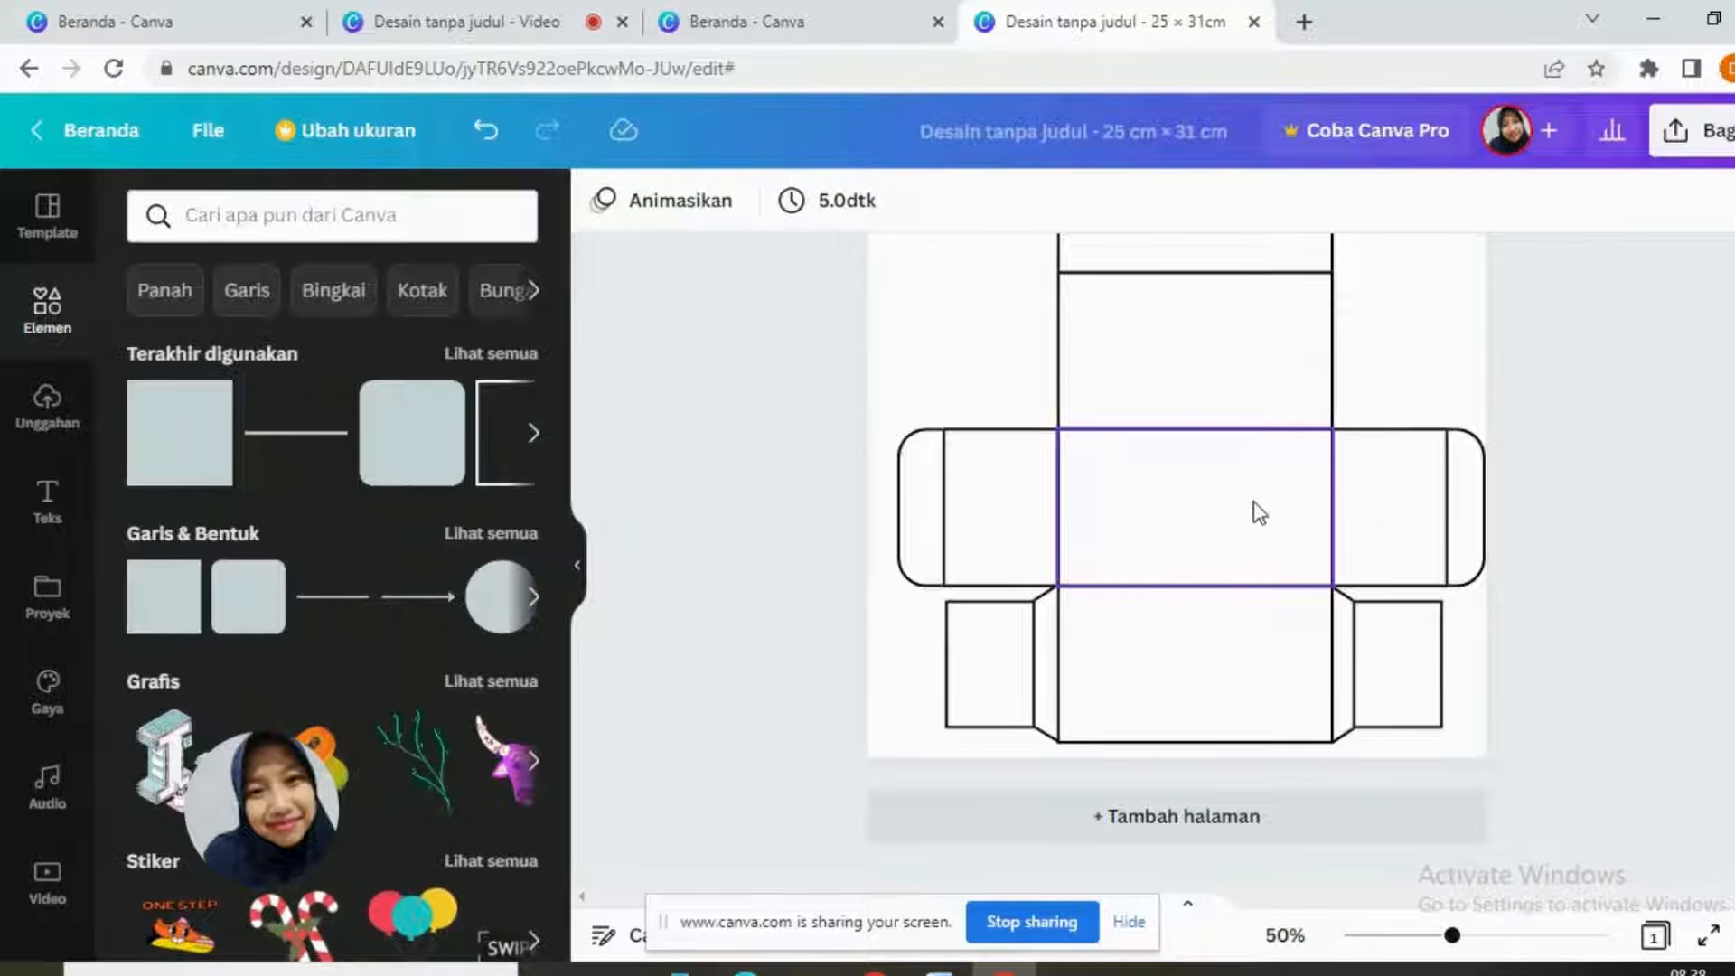
pyautogui.scroll(3, 1075, 486)
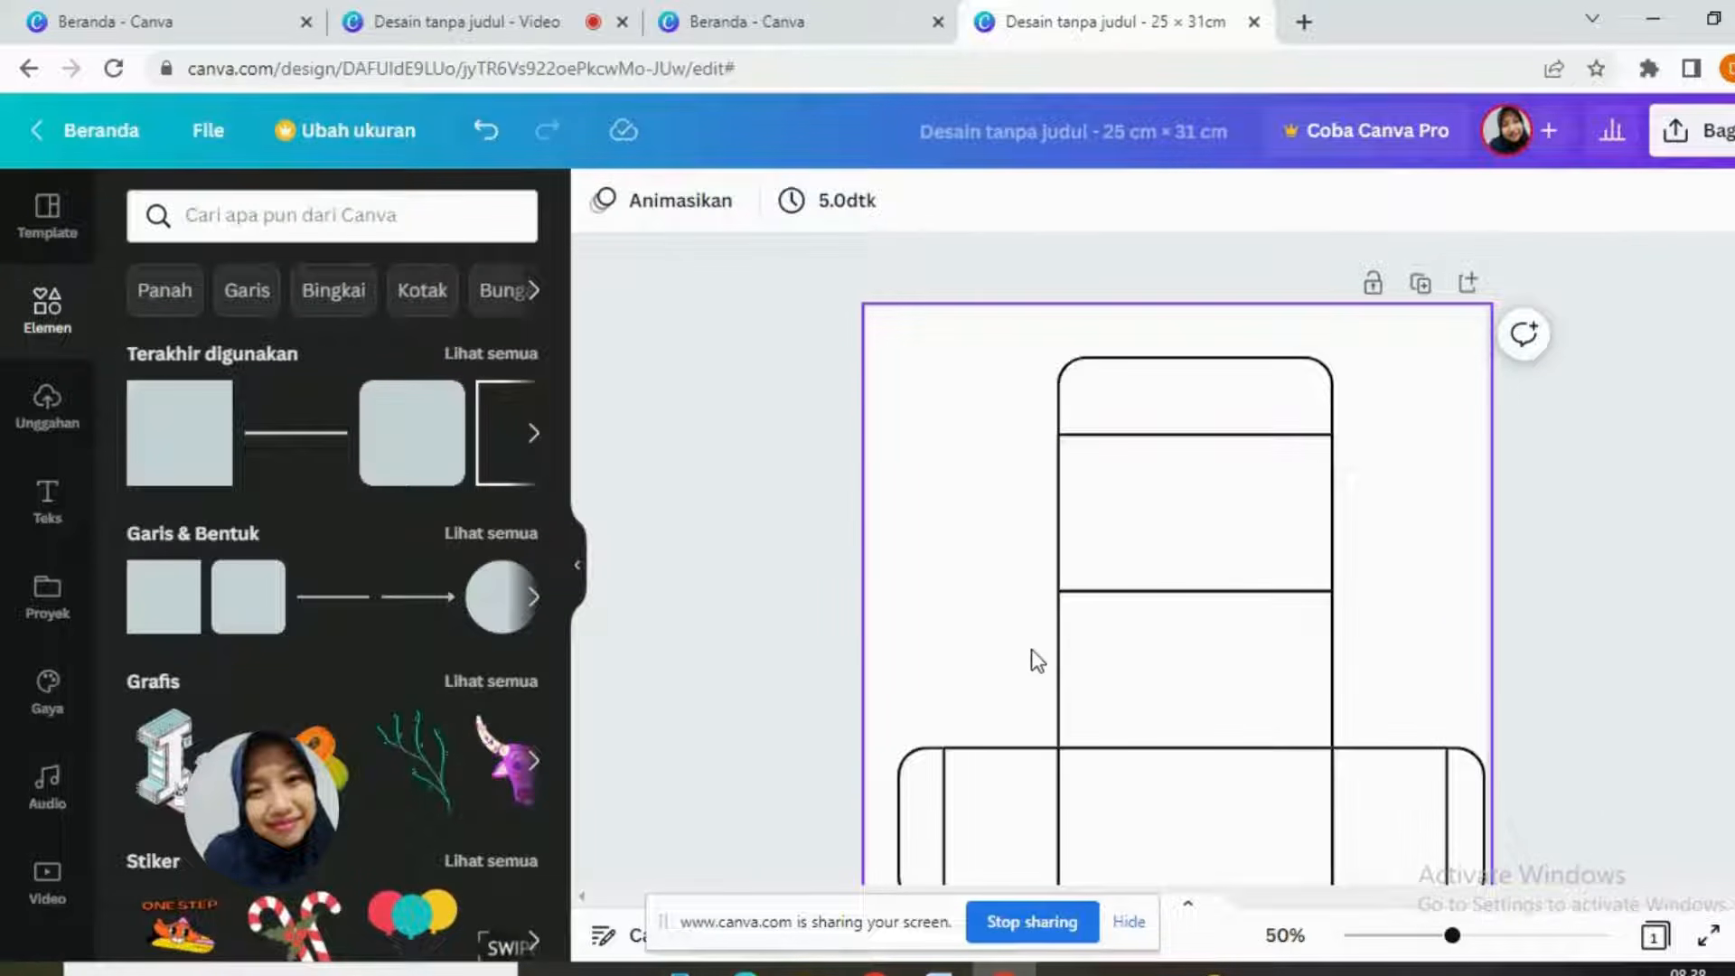
pyautogui.scroll(-4, 994, 649)
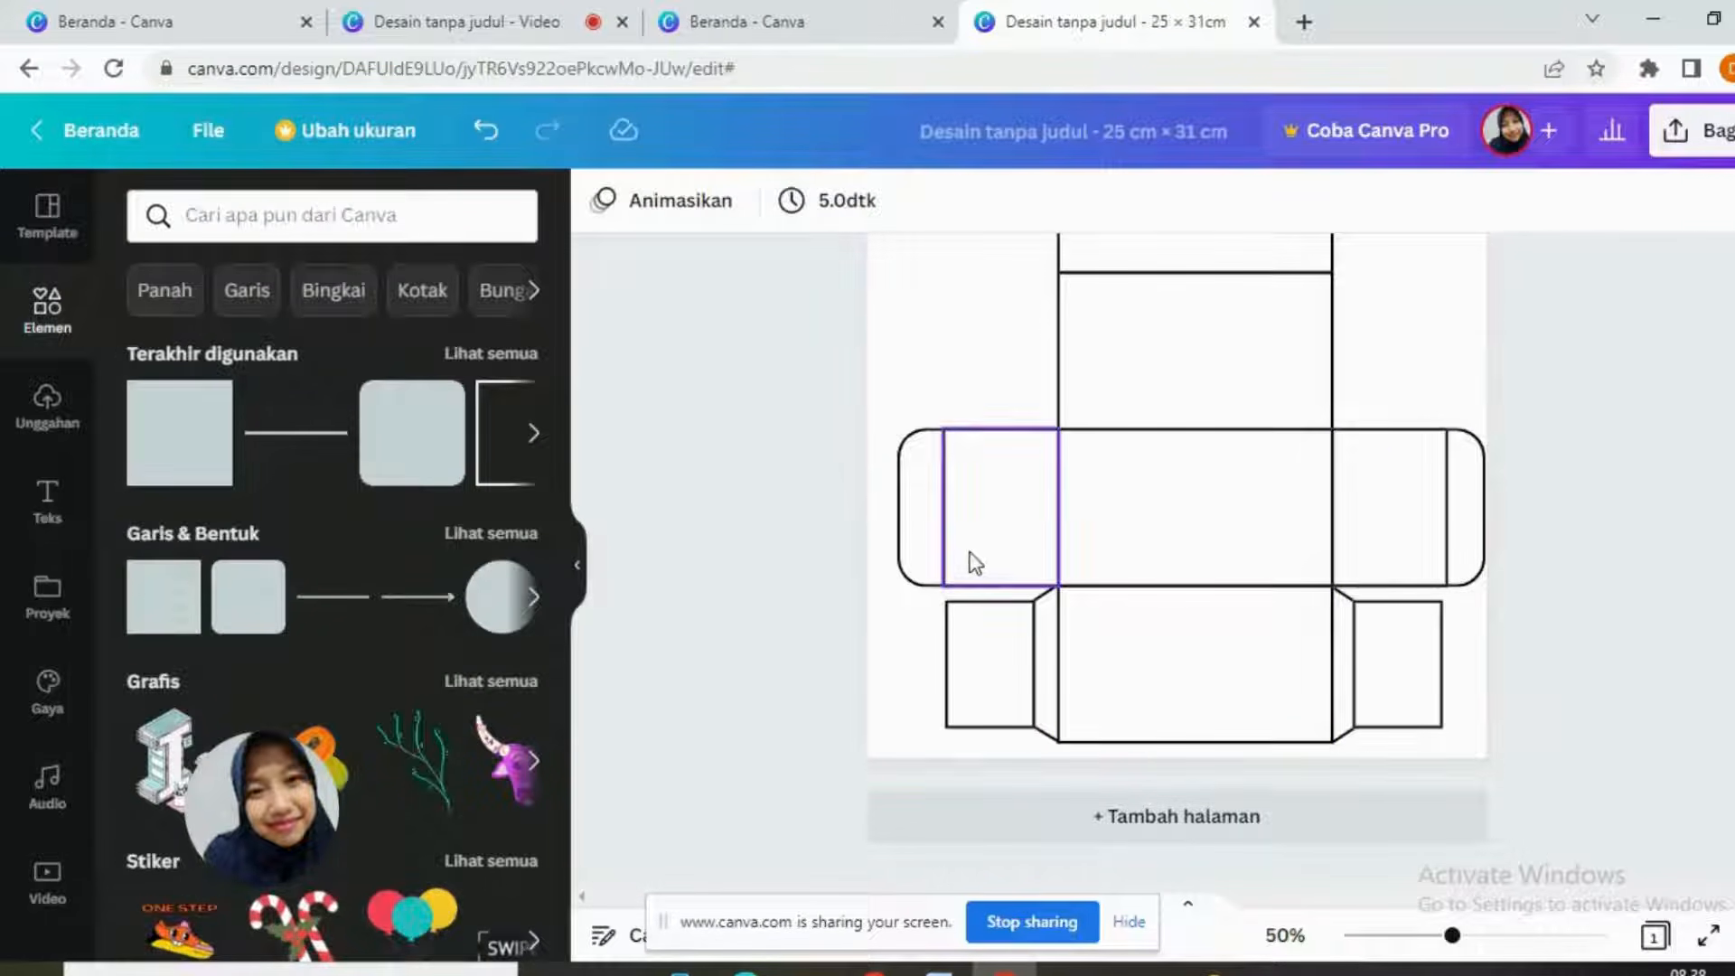
# Step: Duplicate both left diagonal lines of the bottom panel and place them at the left corners of the panel above the side flaps
pyautogui.click(1042, 600)
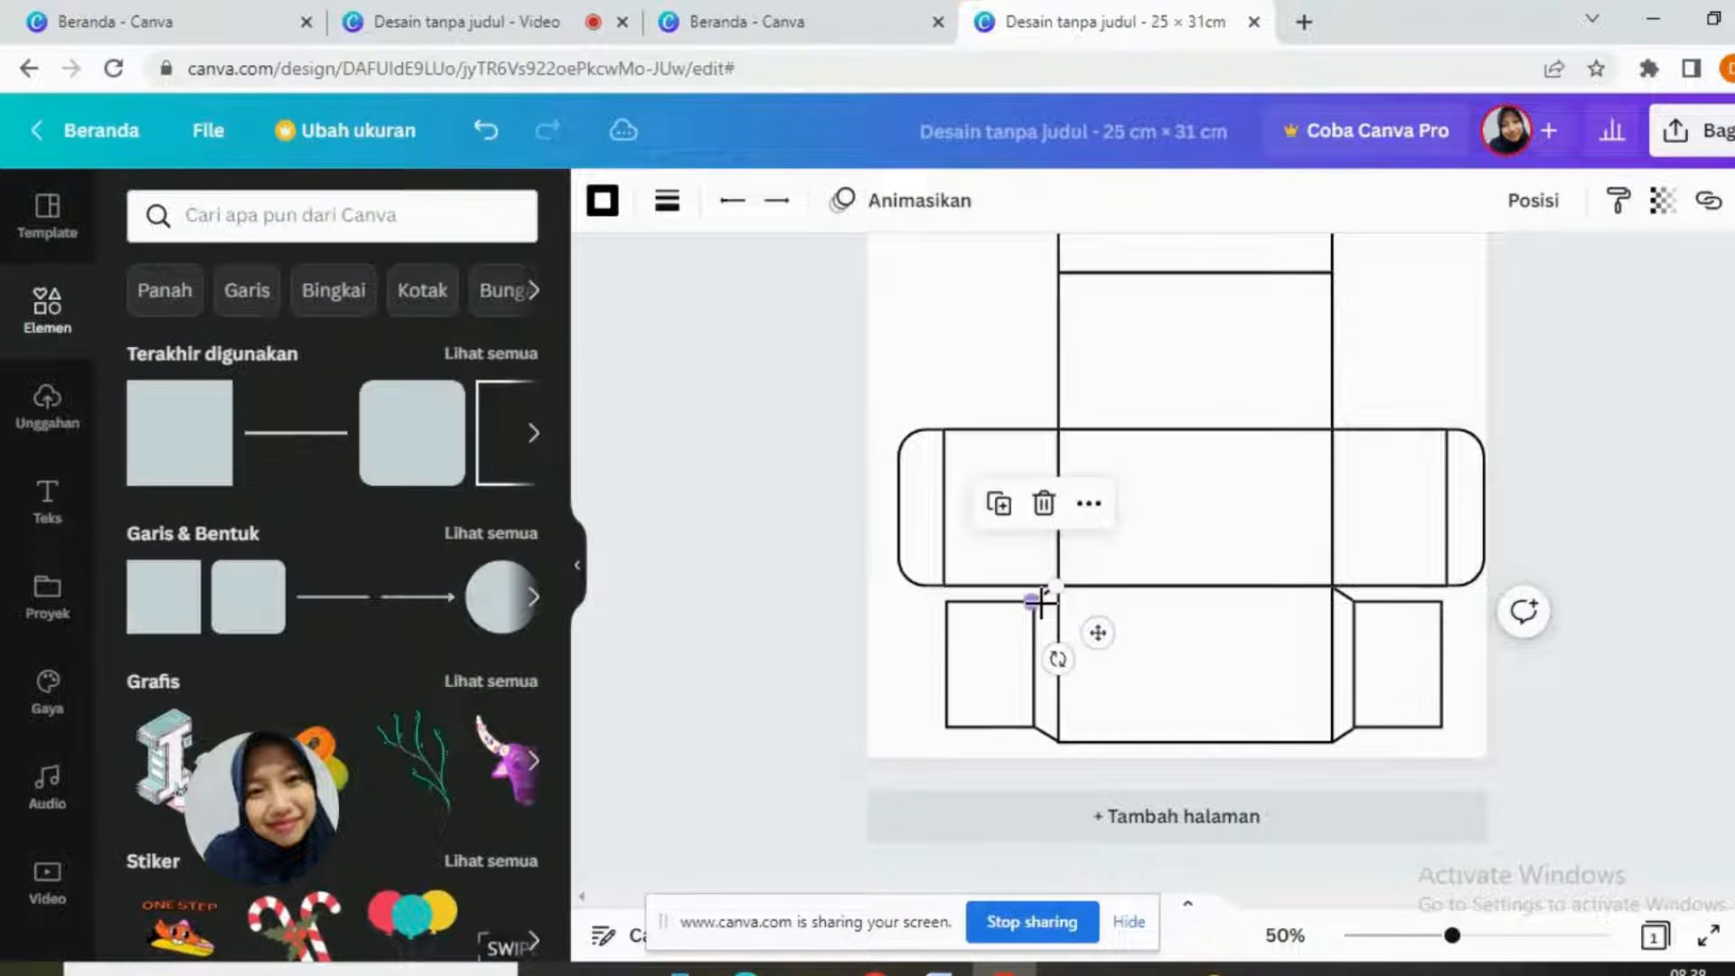
pyautogui.click(998, 503)
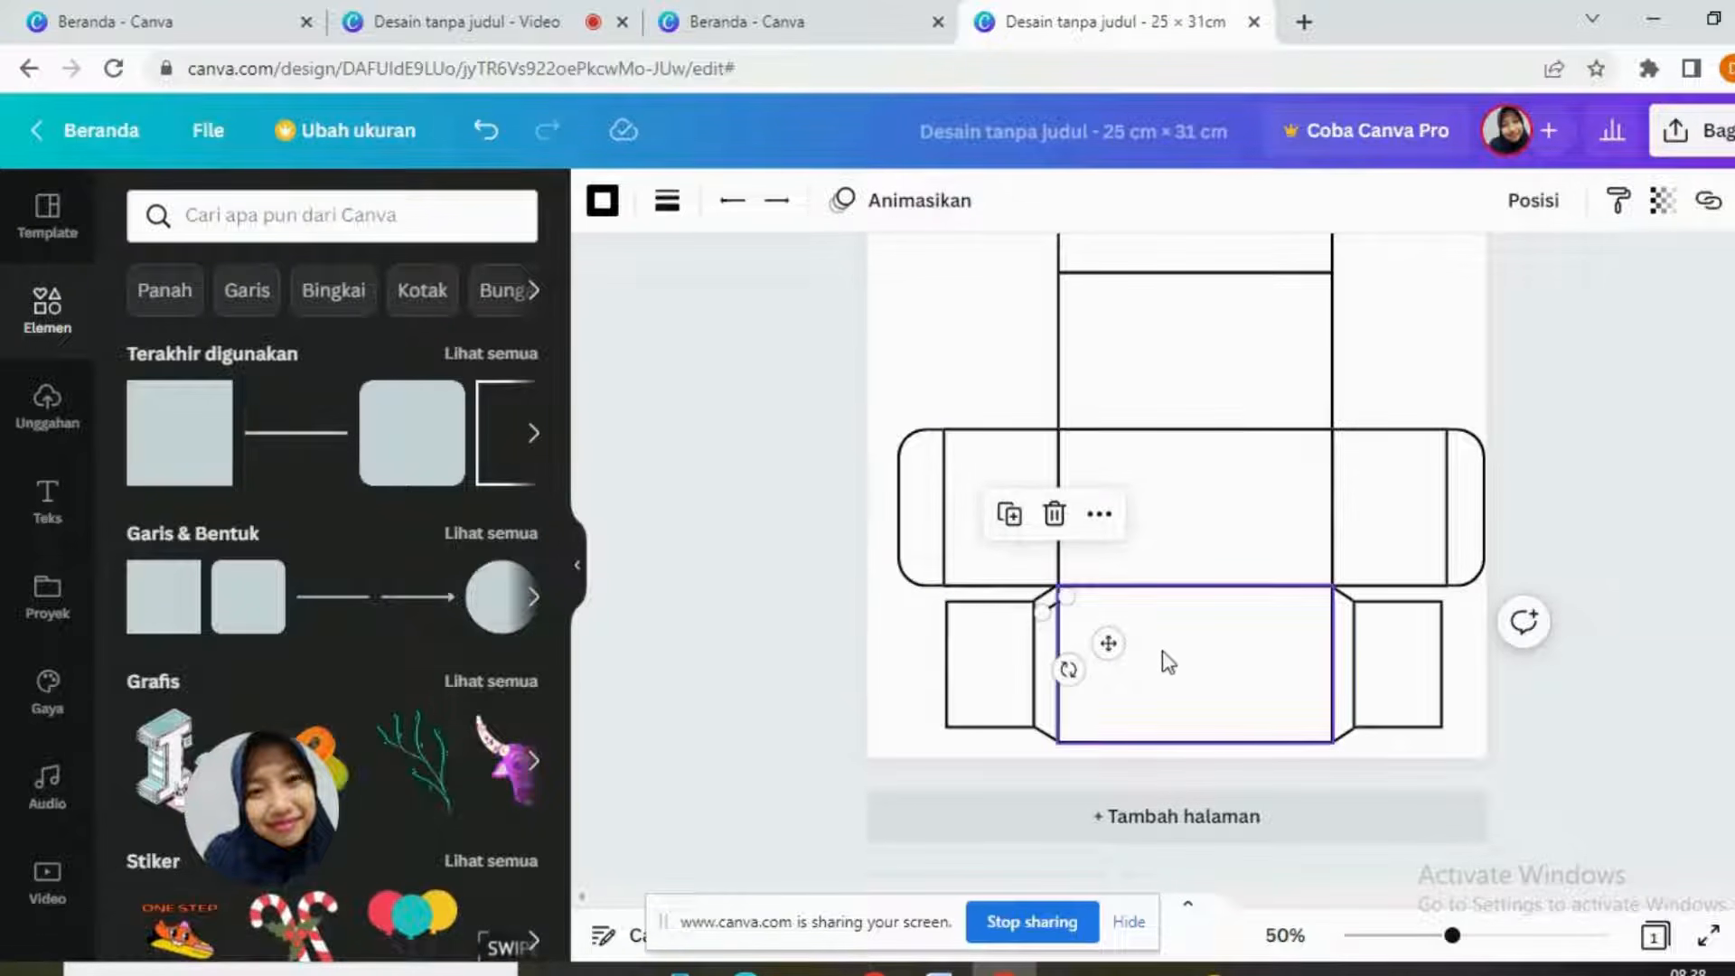
pyautogui.moveTo(1108, 643); pyautogui.dragTo(1104, 315)
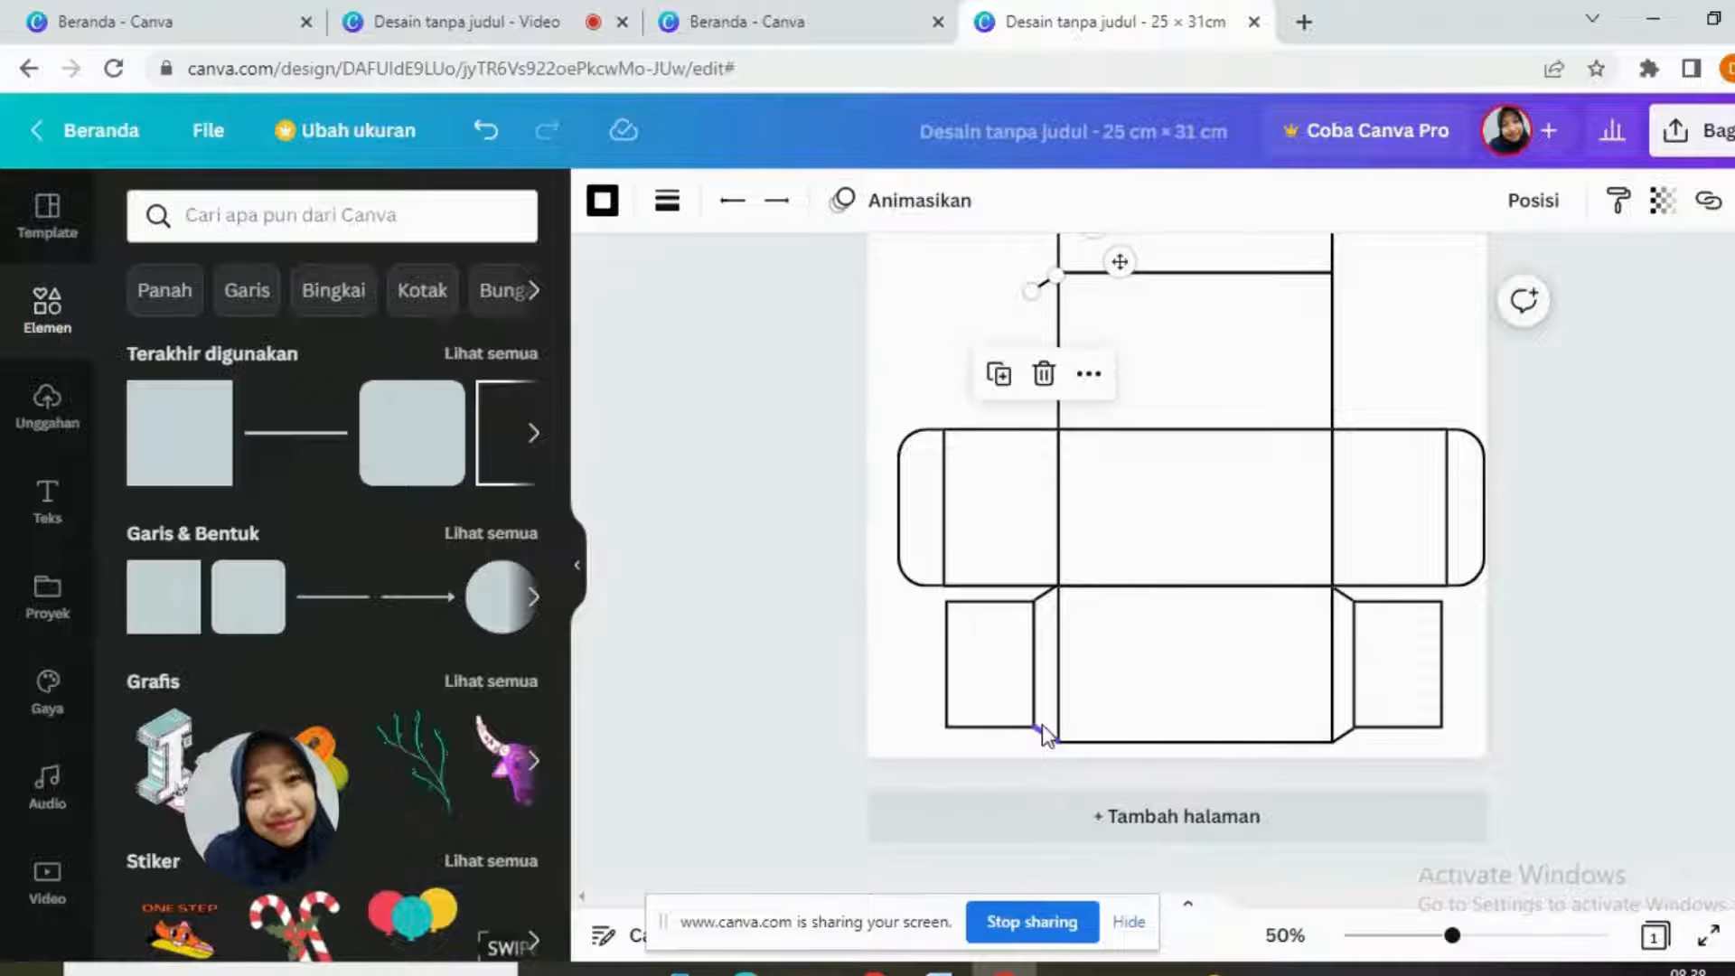
pyautogui.click(1042, 728)
pyautogui.click(999, 649)
pyautogui.moveTo(1039, 802); pyautogui.dragTo(1036, 484)
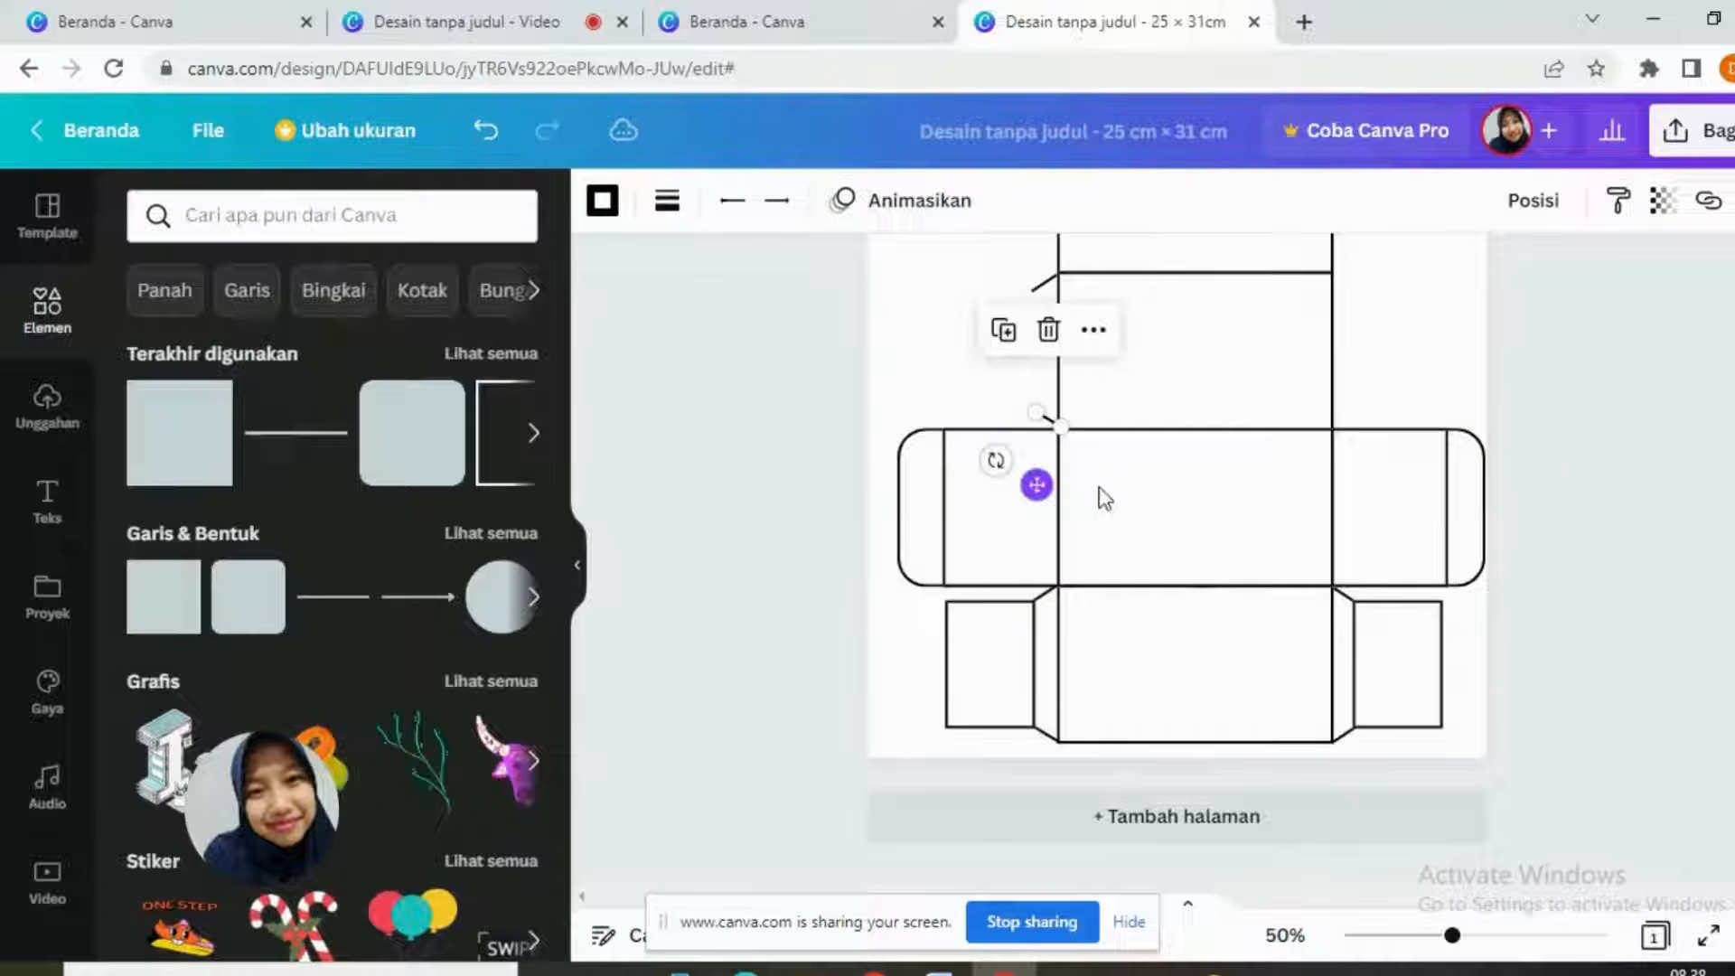
# Step: Duplicate both right diagonal lines of the bottom panel and place them at the right corners of the panel above the side flaps
pyautogui.click(1342, 601)
pyautogui.click(1315, 517)
pyautogui.moveTo(1343, 672); pyautogui.dragTo(1334, 357)
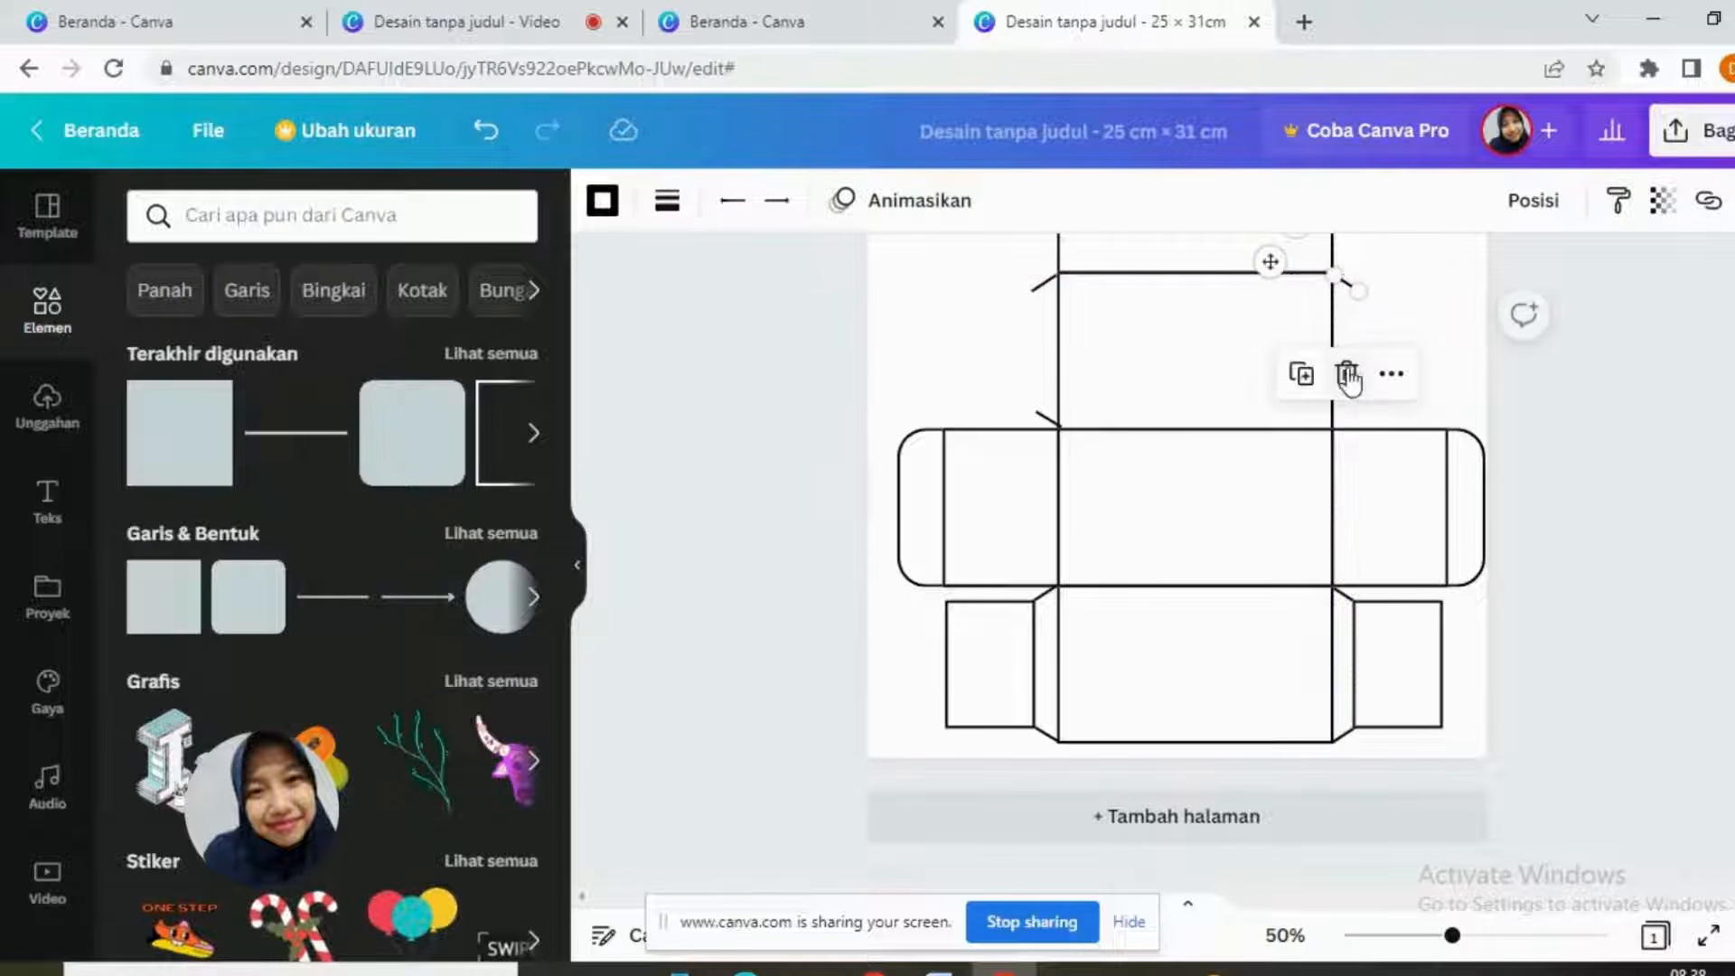
pyautogui.click(1349, 743)
pyautogui.click(1310, 653)
pyautogui.moveTo(1406, 786); pyautogui.dragTo(1397, 462)
pyautogui.click(1696, 252)
# Step: Nudge the copied upper-right and lower-left diagonals slightly left so they meet the panel's corners
pyautogui.click(1348, 283)
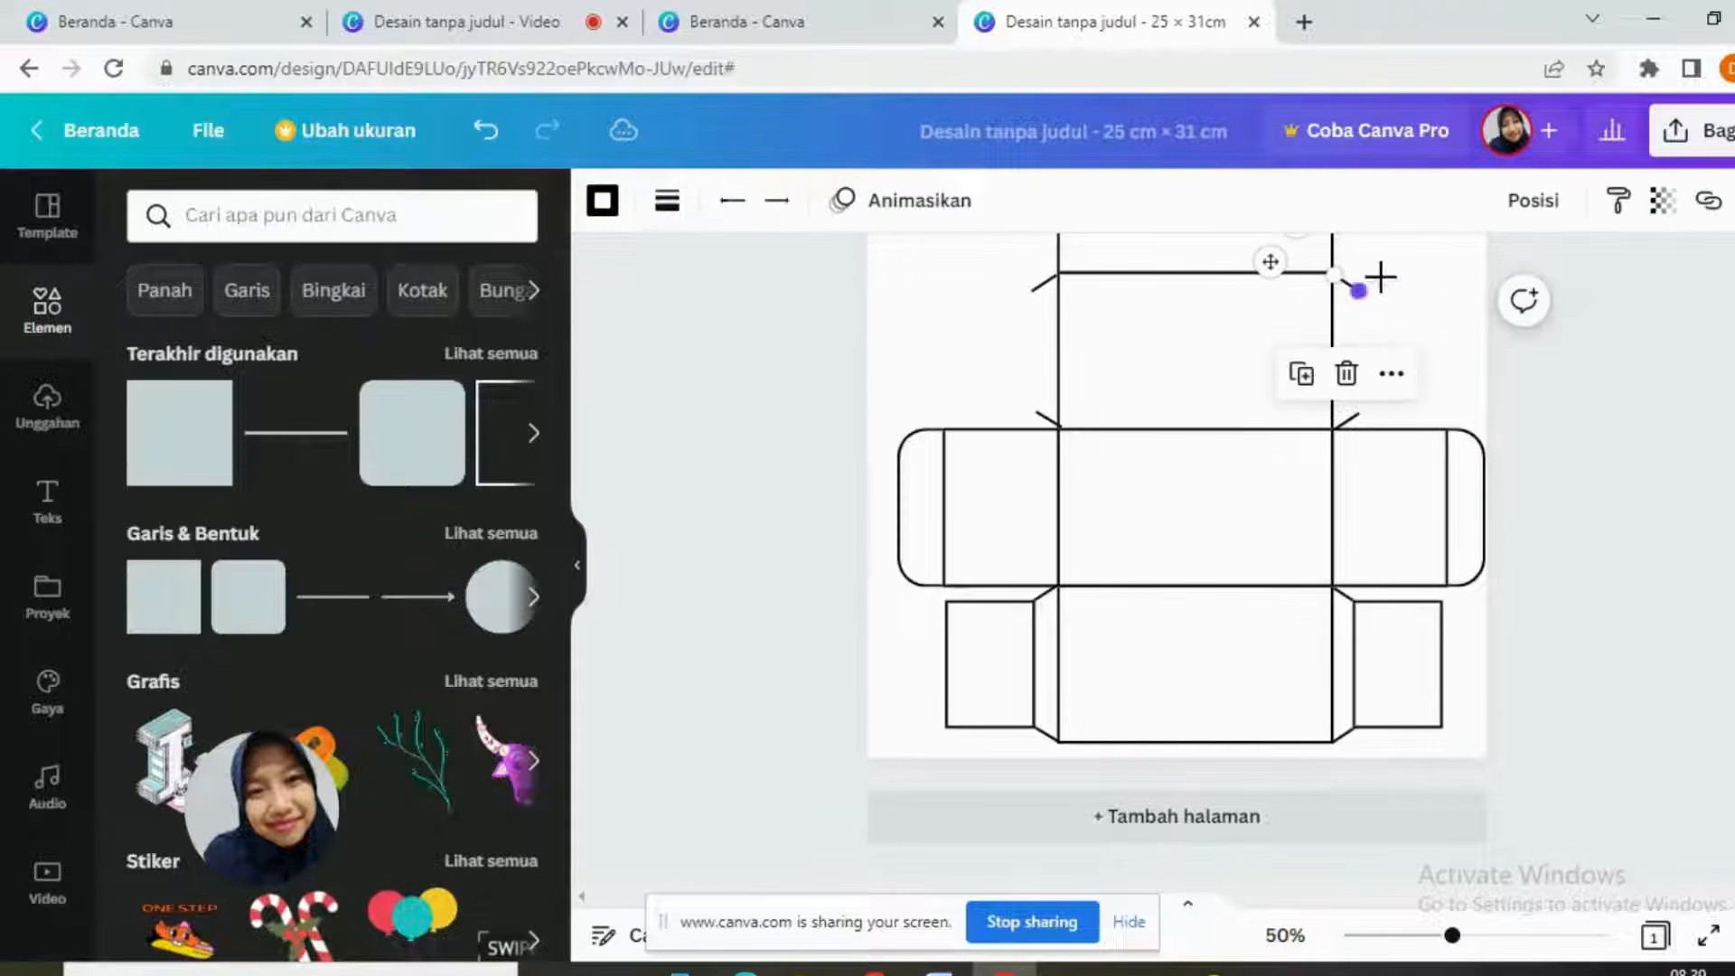
pyautogui.click(1624, 432)
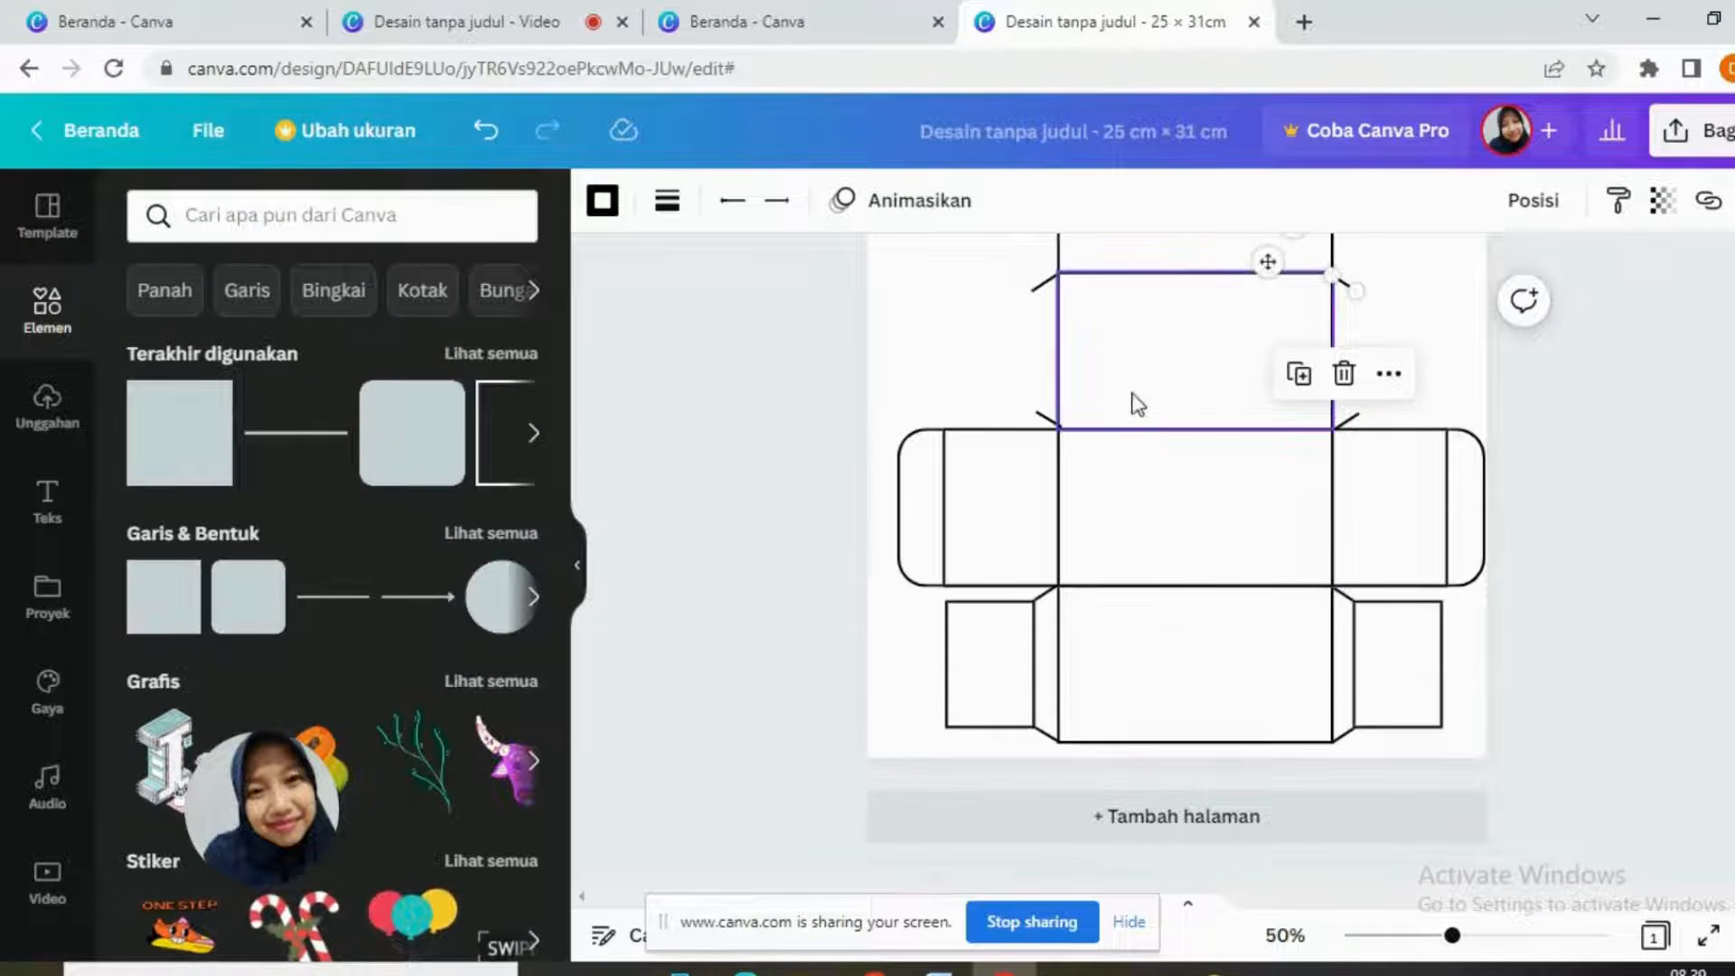
pyautogui.click(1043, 417)
pyautogui.click(1624, 479)
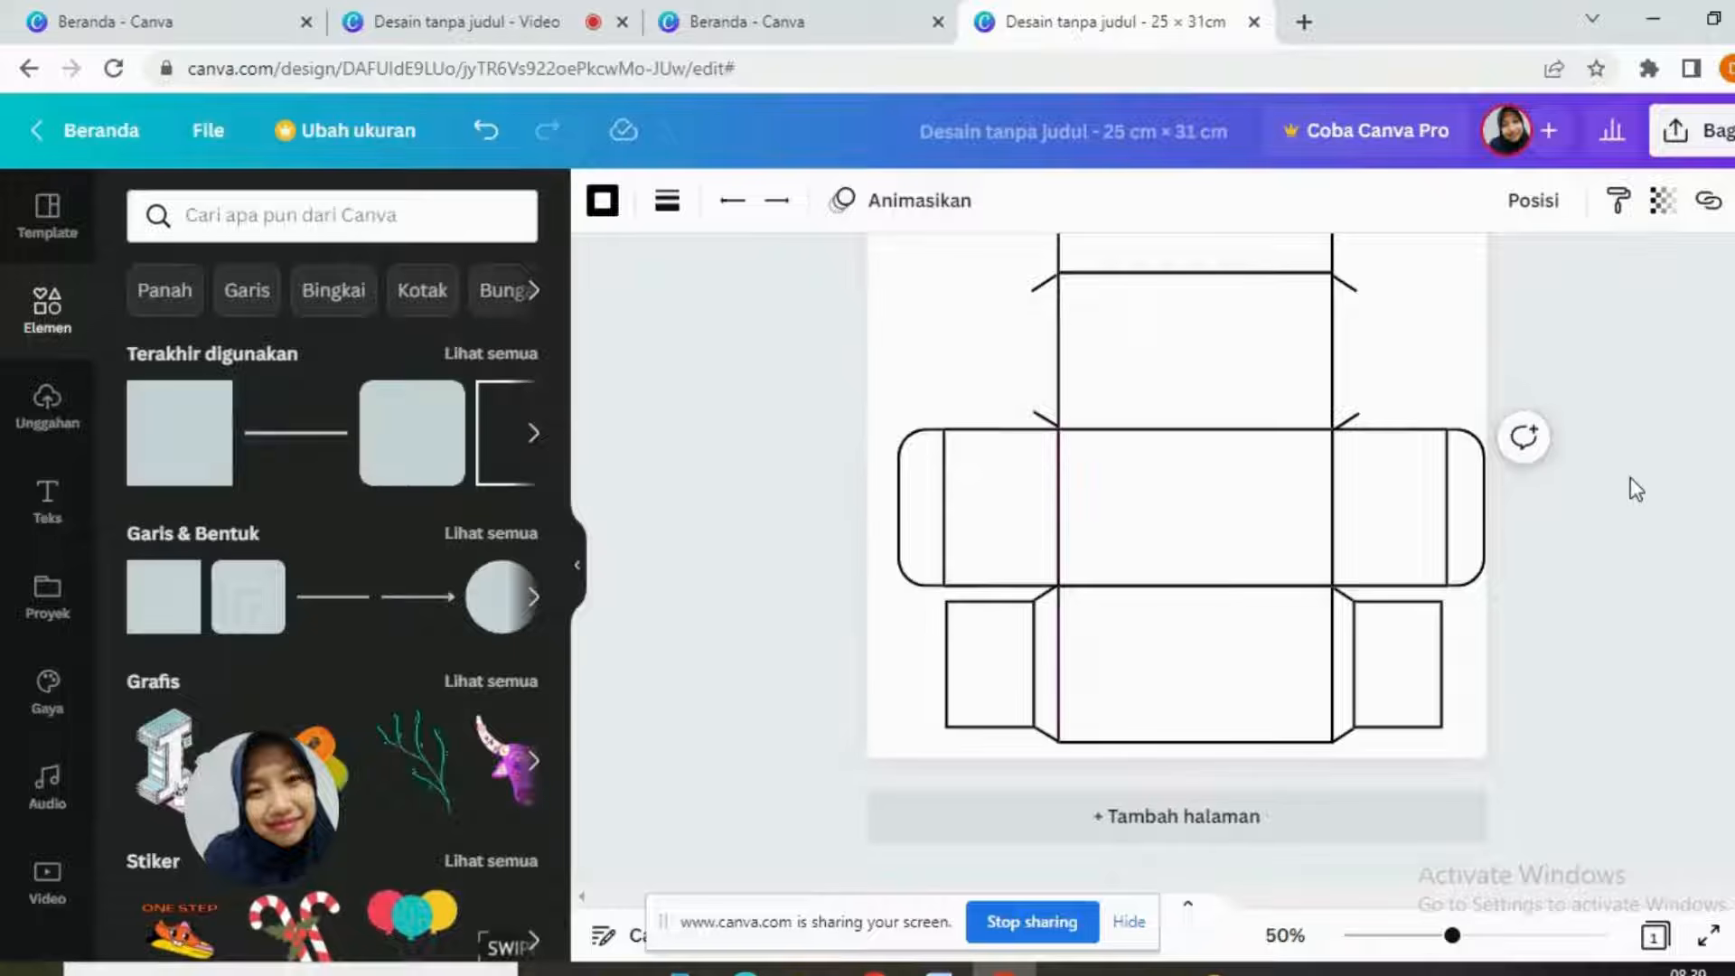
pyautogui.click(1462, 349)
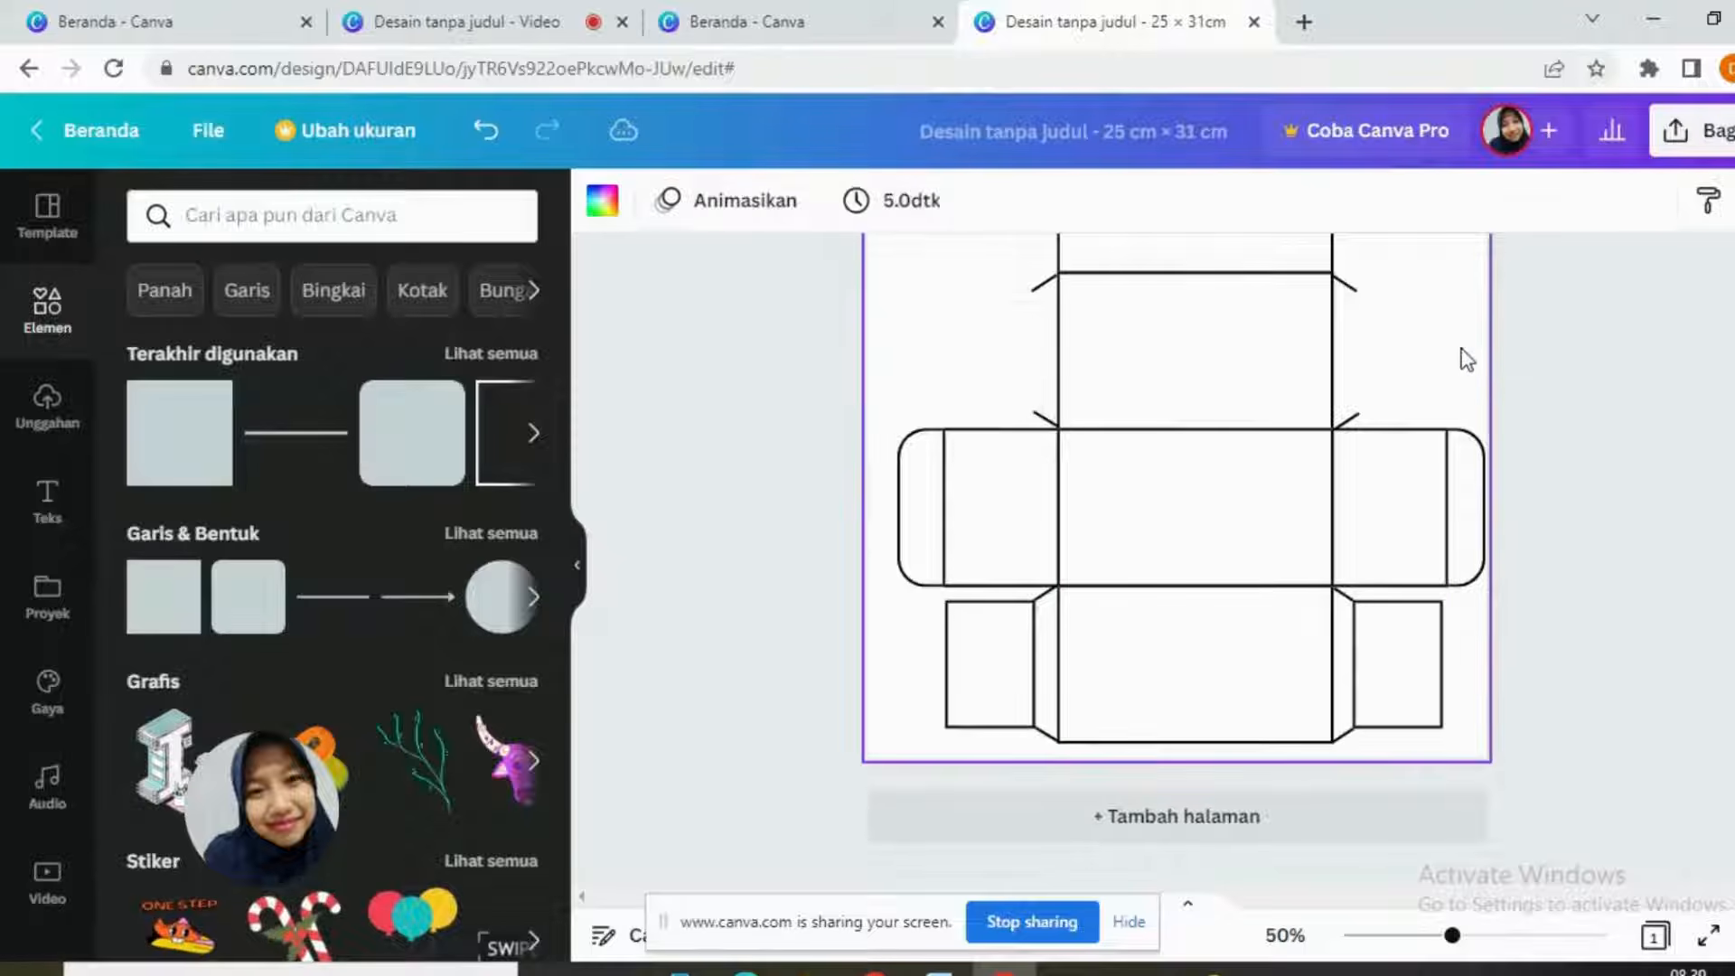
pyautogui.click(1349, 425)
pyautogui.click(1551, 337)
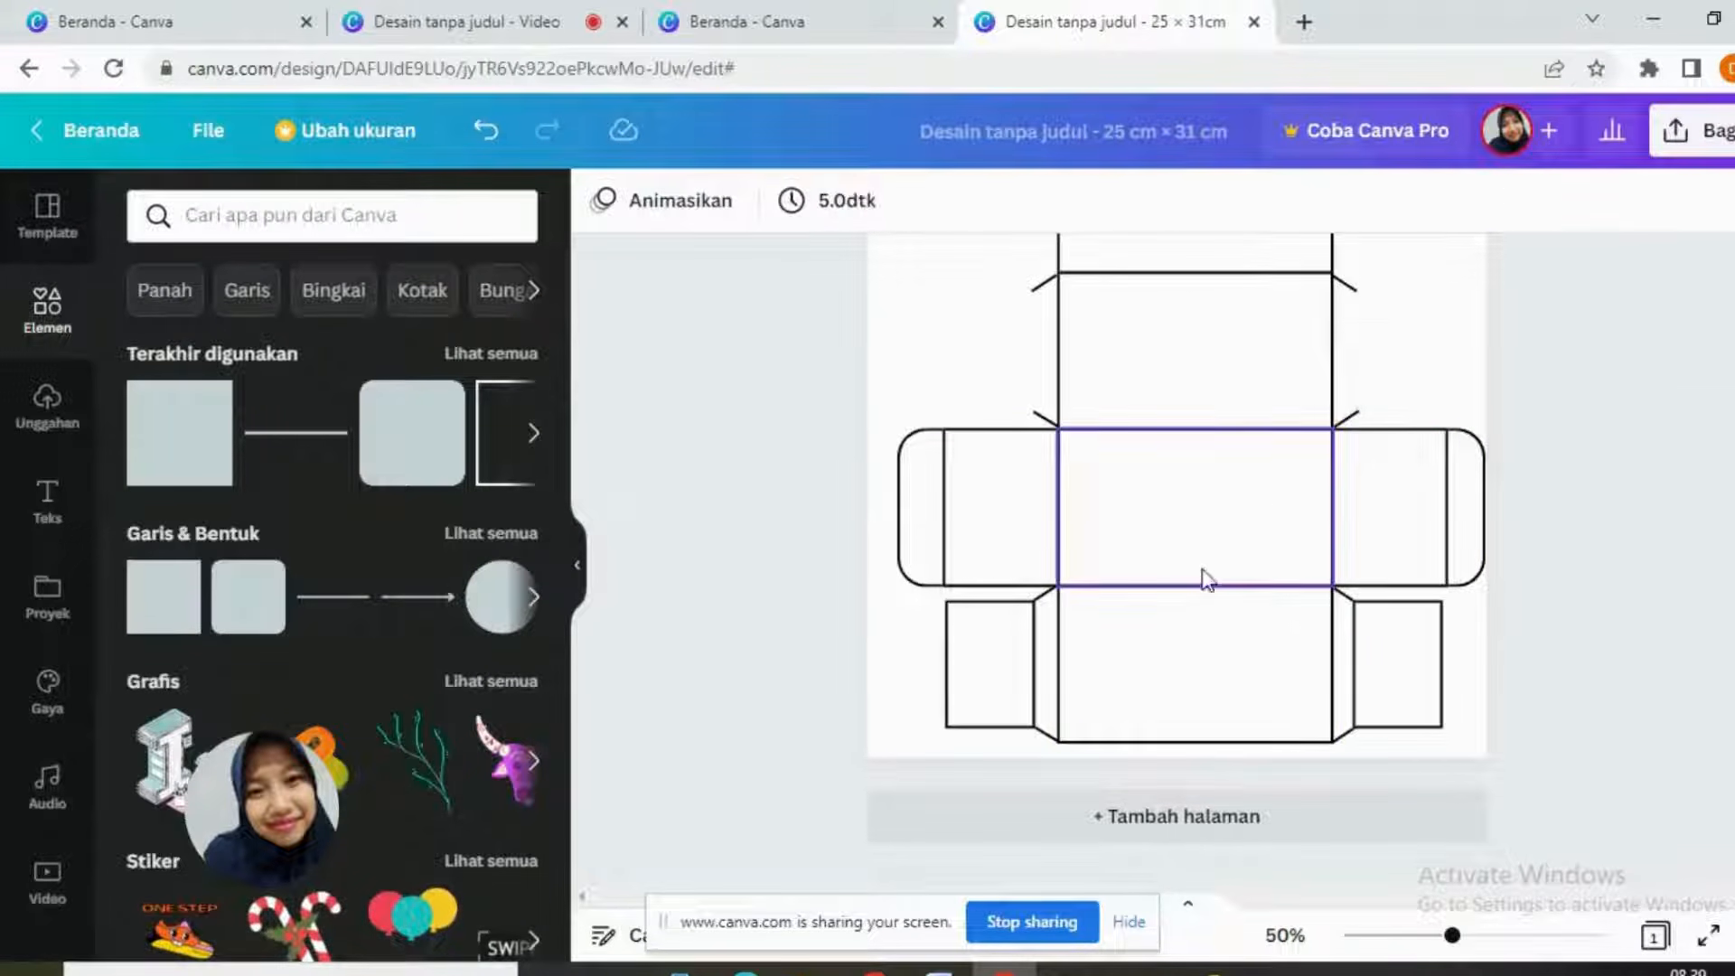
# Step: Duplicate the bottom panel's left tab rectangle and place it against the outer ends of the copied left diagonals
pyautogui.click(1000, 682)
pyautogui.click(955, 545)
pyautogui.moveTo(1019, 651); pyautogui.dragTo(998, 340)
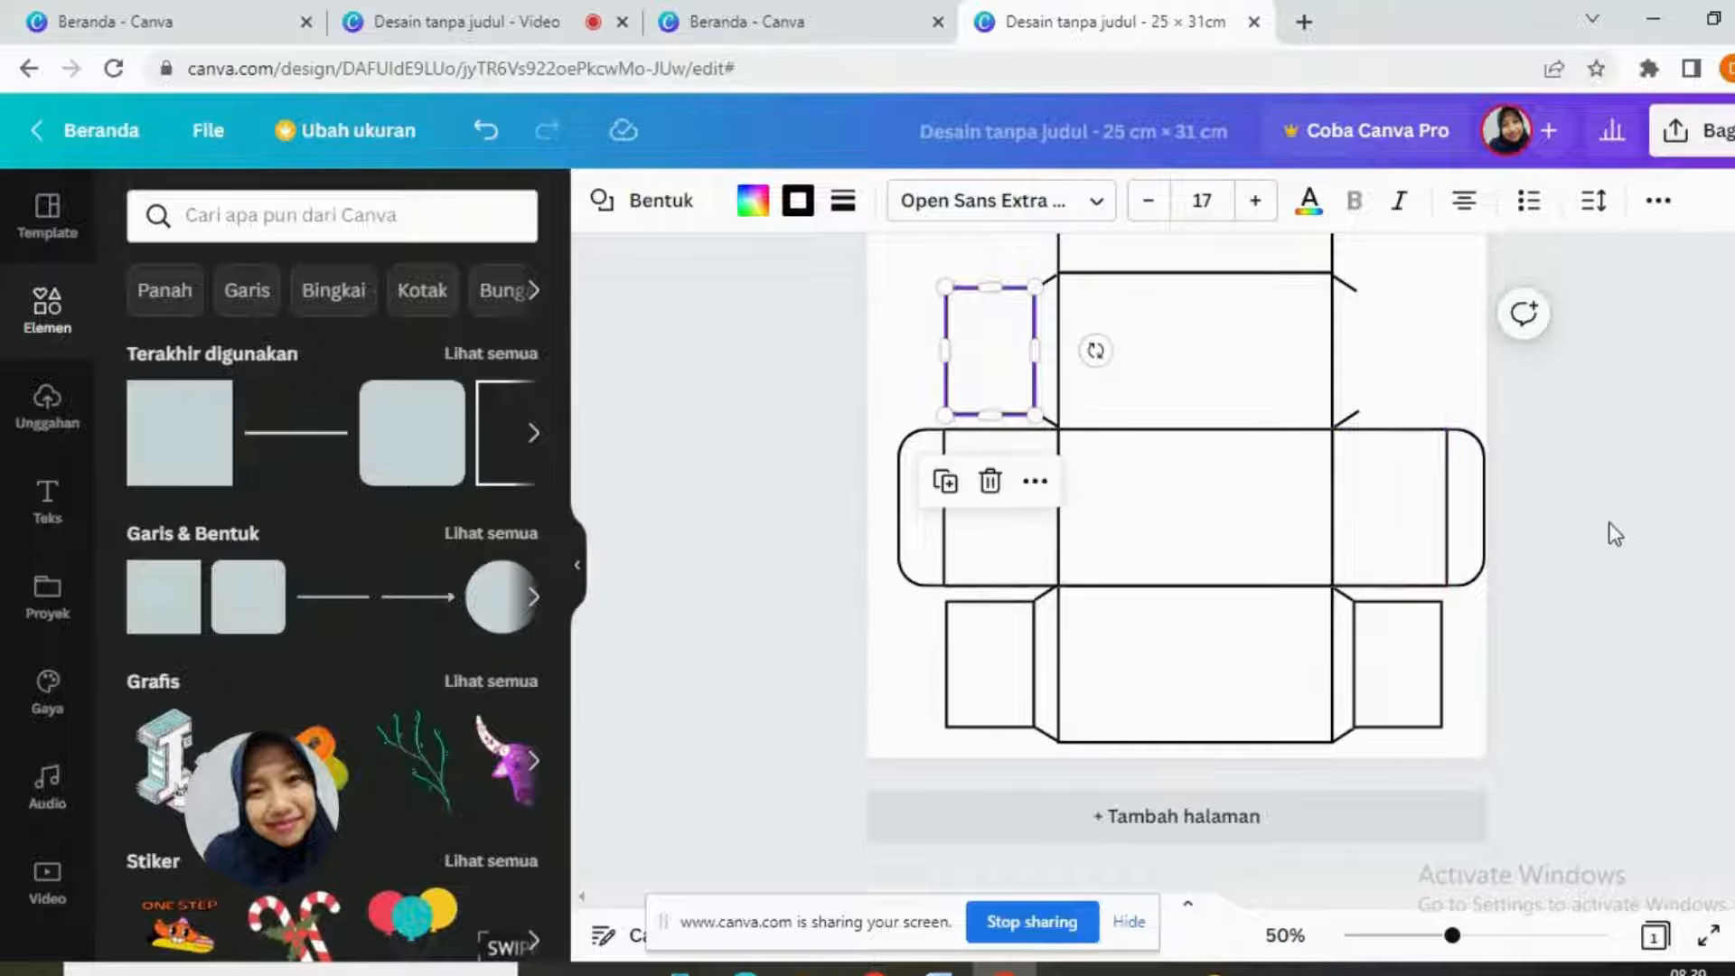
pyautogui.click(1621, 575)
pyautogui.press('Right')
pyautogui.press('Right')
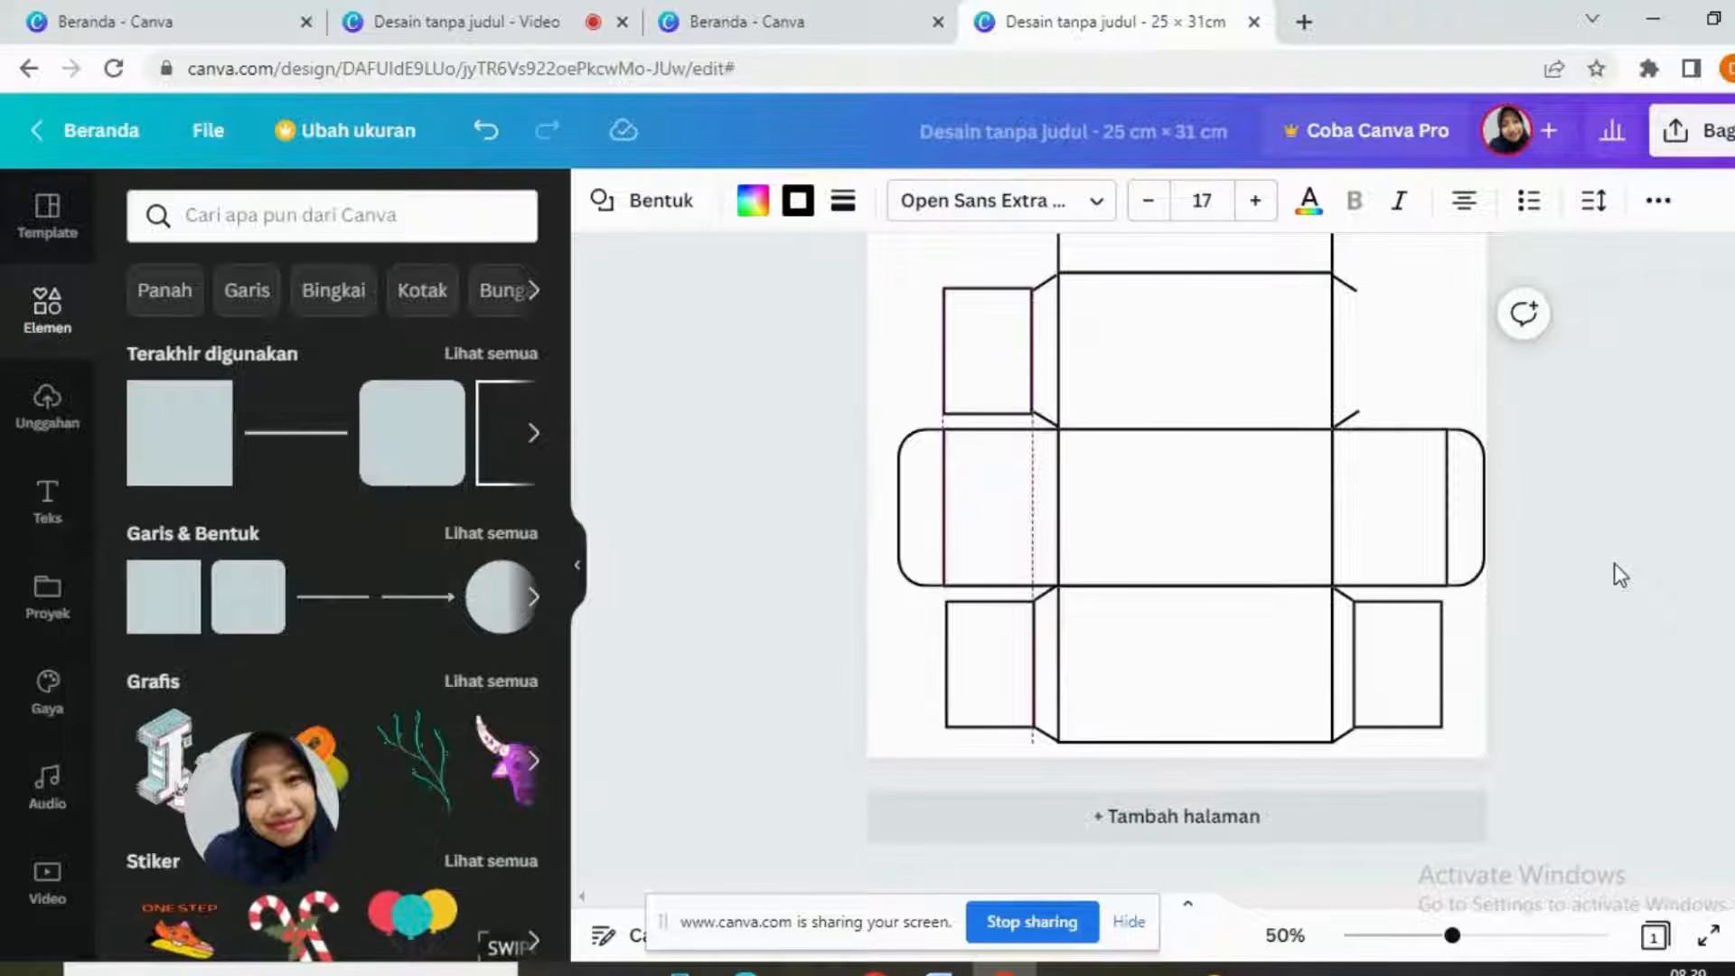
# Step: Nudge the copied left tab slightly left to fine-tune its alignment with the diagonals' outer ends
pyautogui.click(1395, 387)
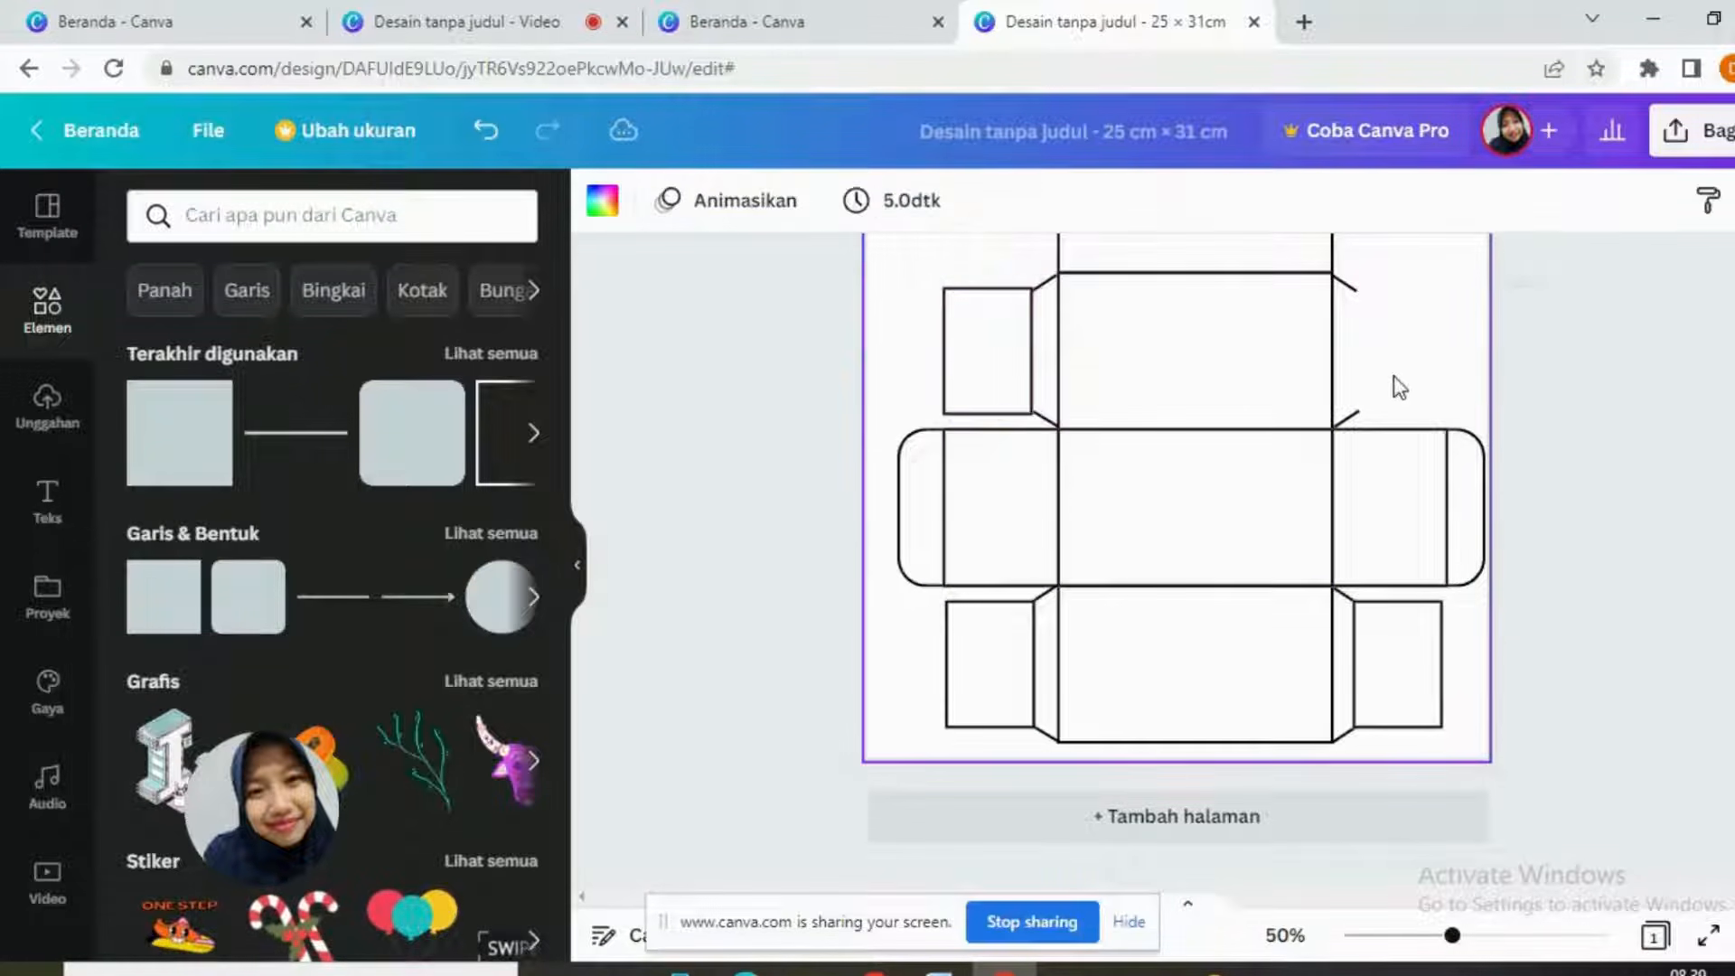
pyautogui.click(1000, 349)
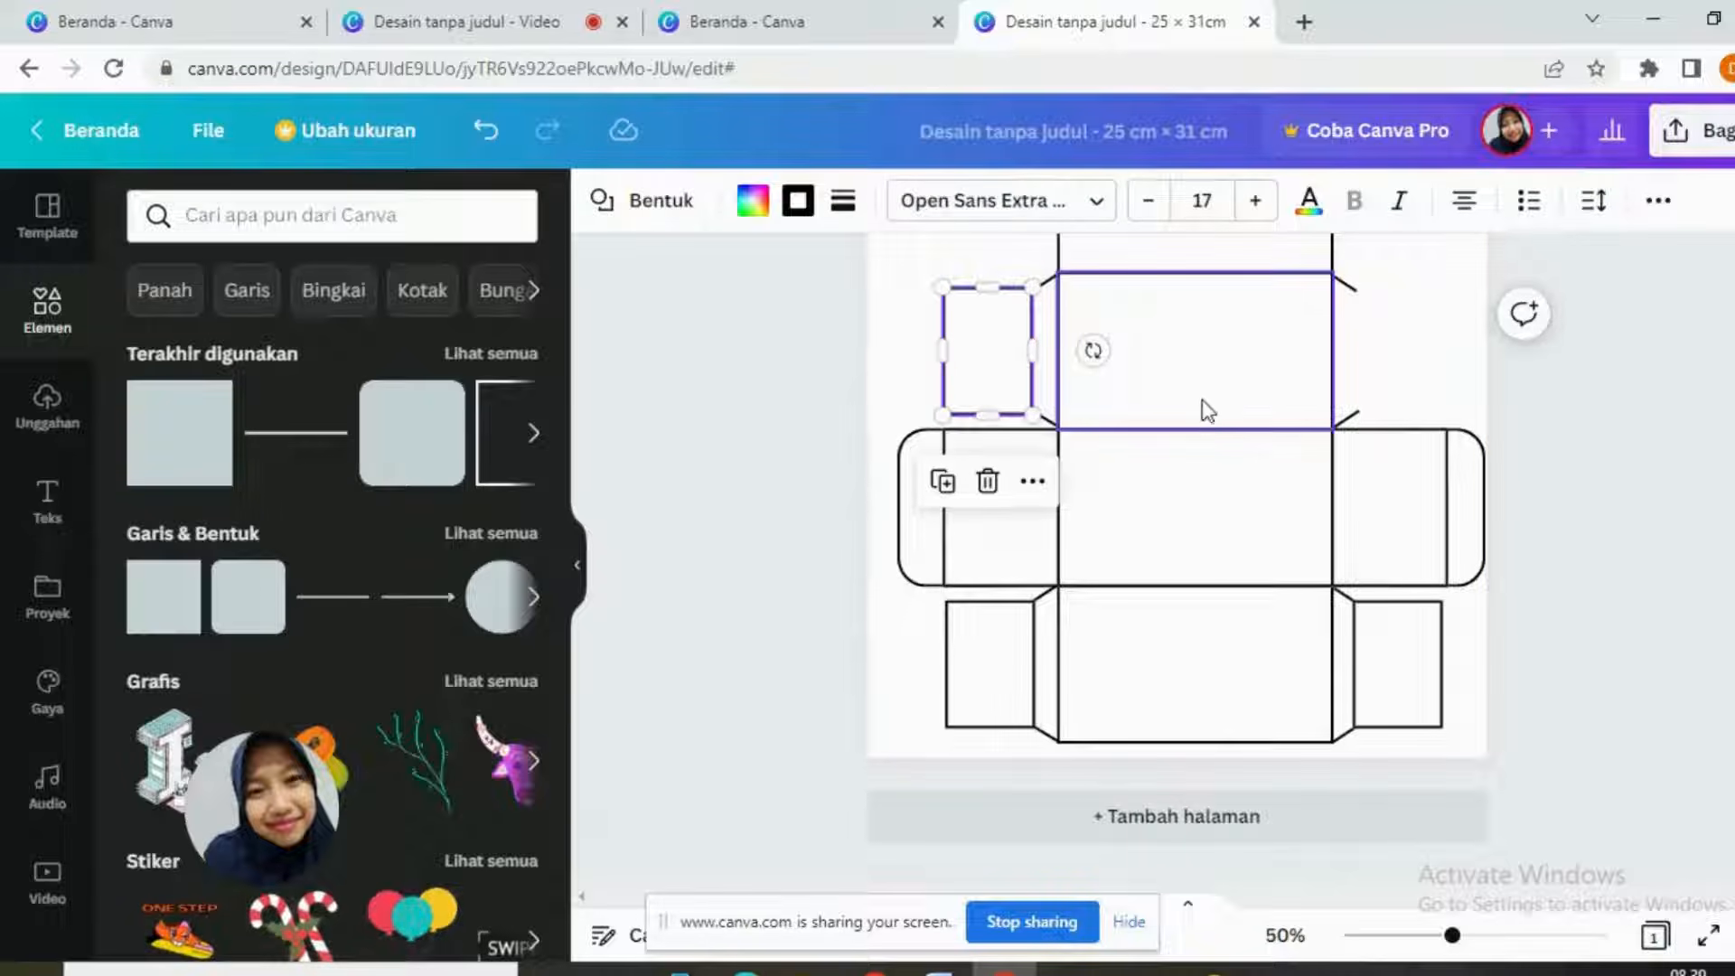
pyautogui.press('Right')
pyautogui.press('Right')
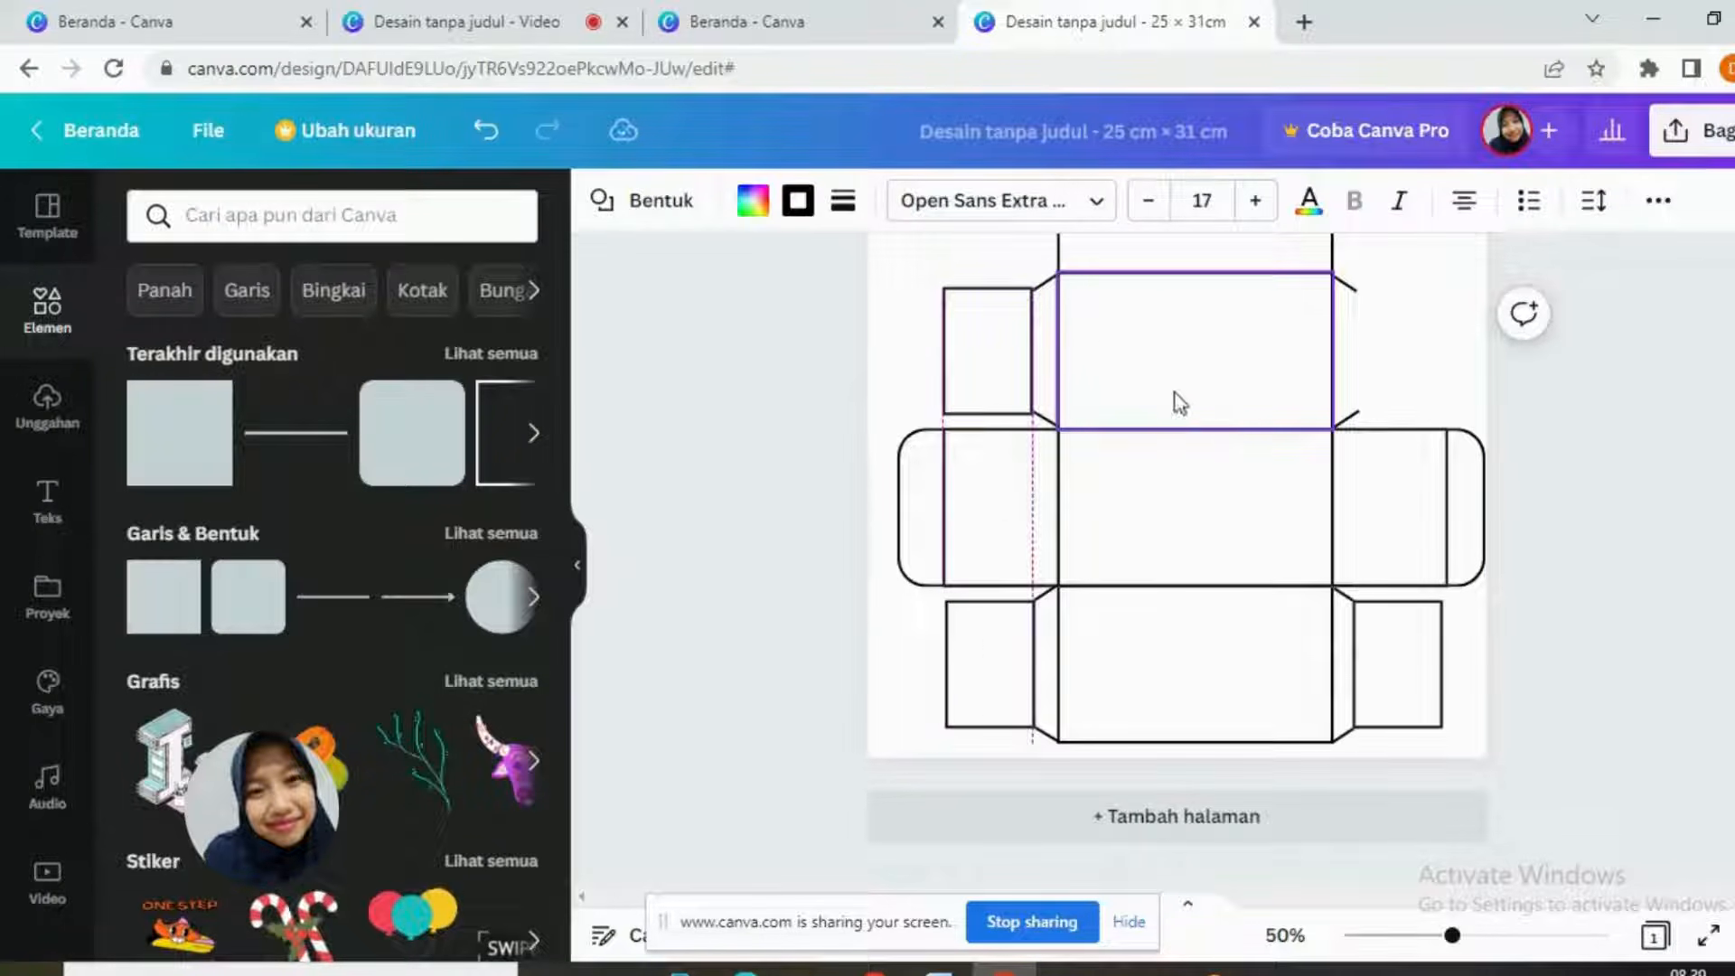
pyautogui.press('Left')
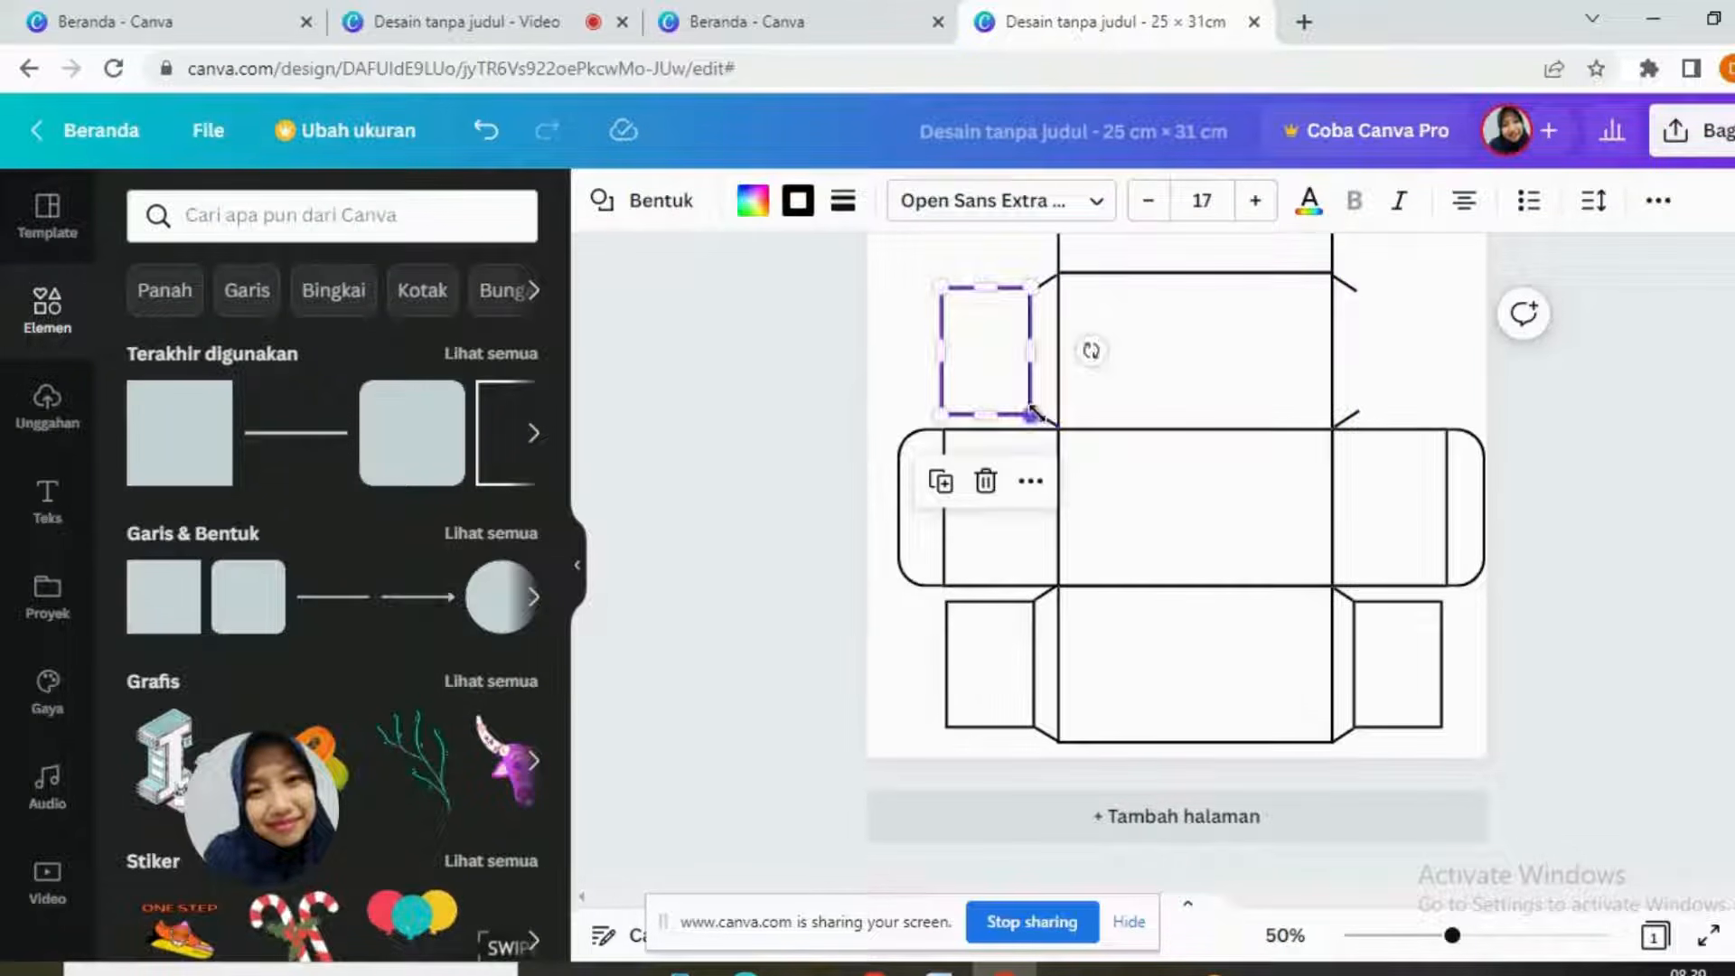
# Step: Nudge the copied lower-left diagonal left and the upper-left diagonal up to join the left tab and the panel corners
pyautogui.click(1046, 419)
pyautogui.press('Left')
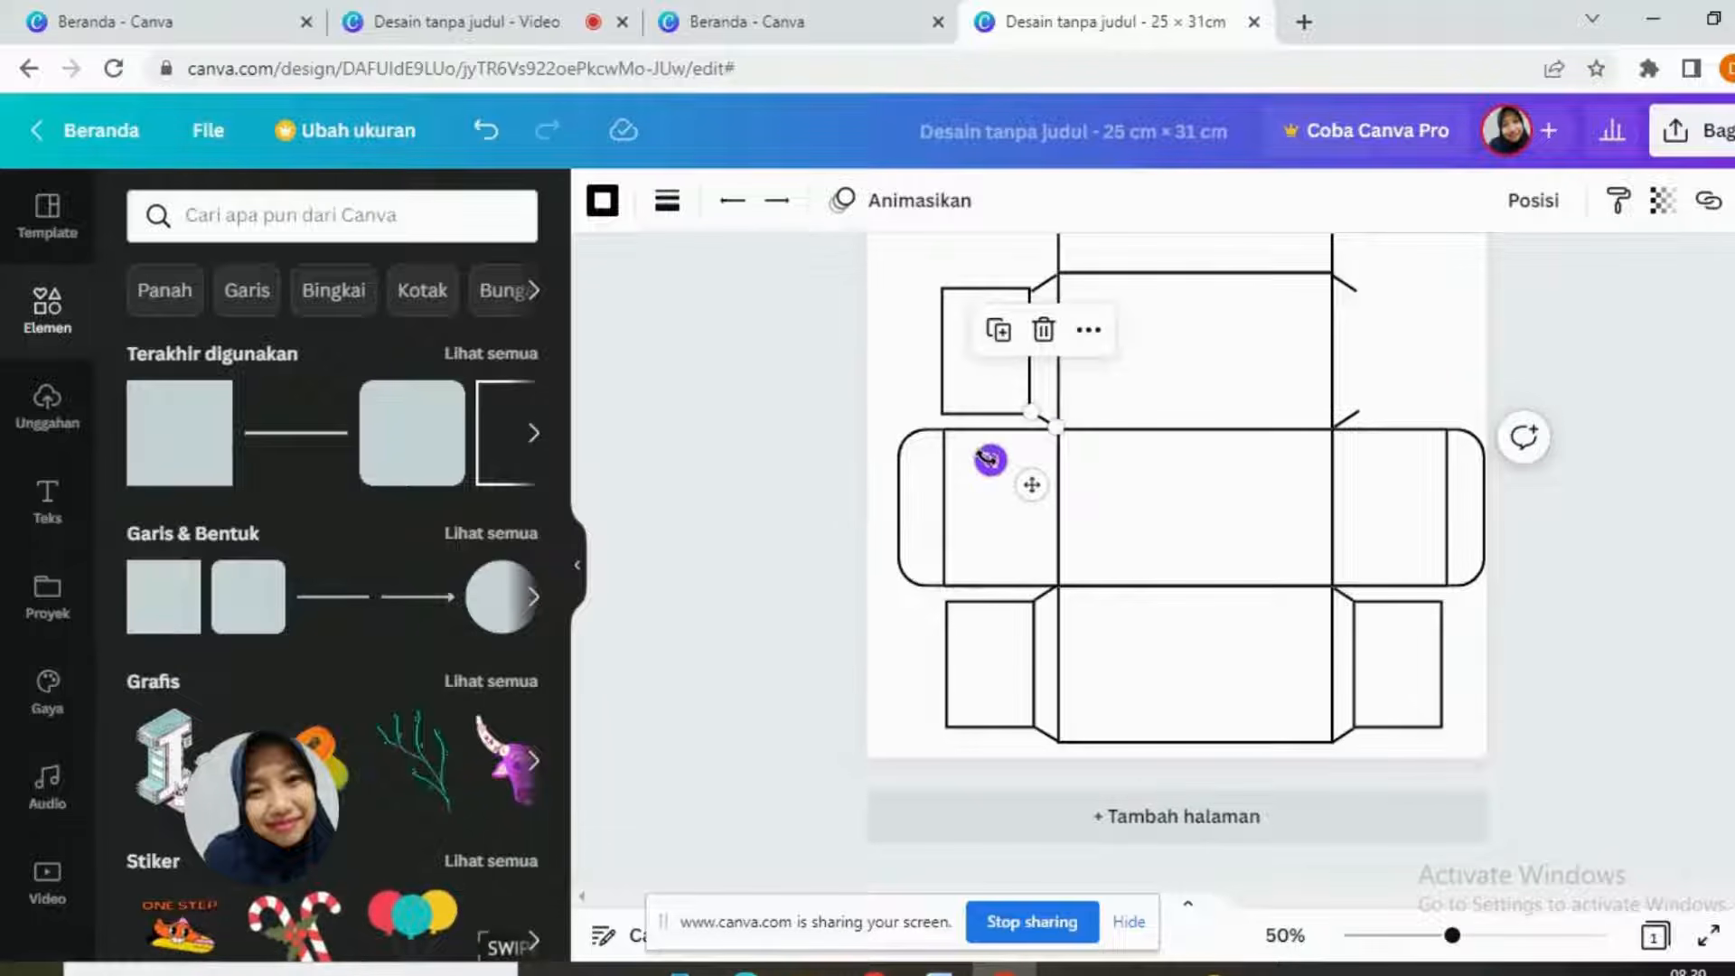
pyautogui.moveTo(991, 459); pyautogui.dragTo(981, 441)
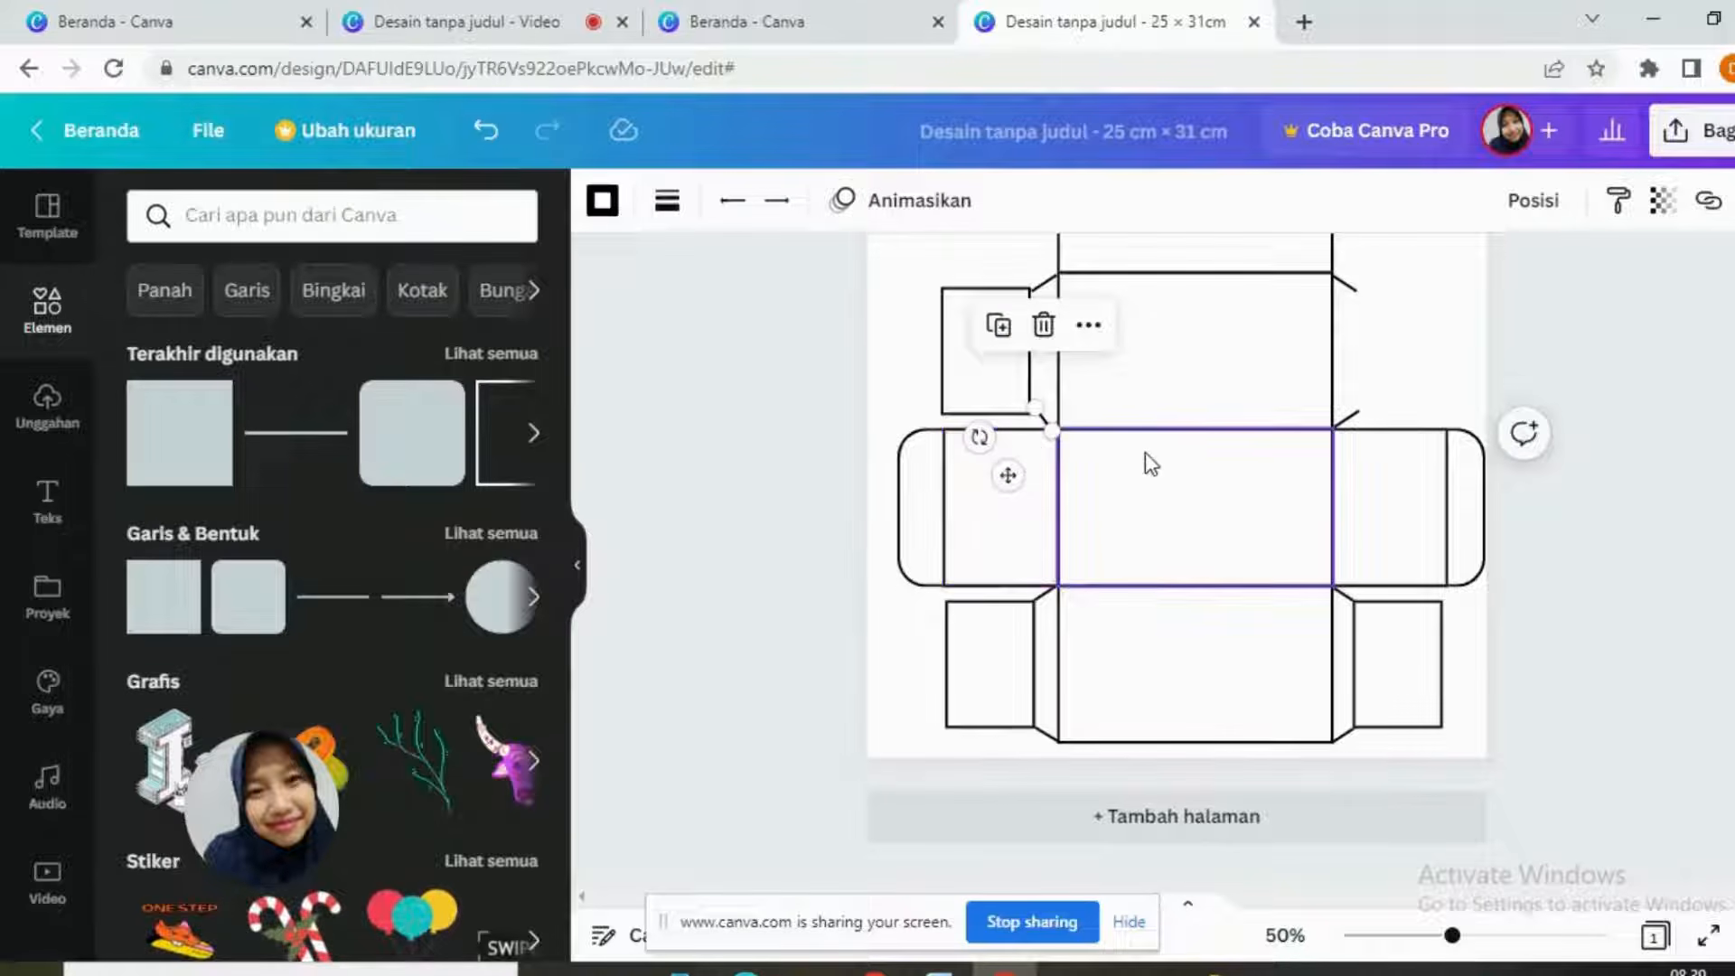
pyautogui.click(485, 130)
pyautogui.click(1054, 285)
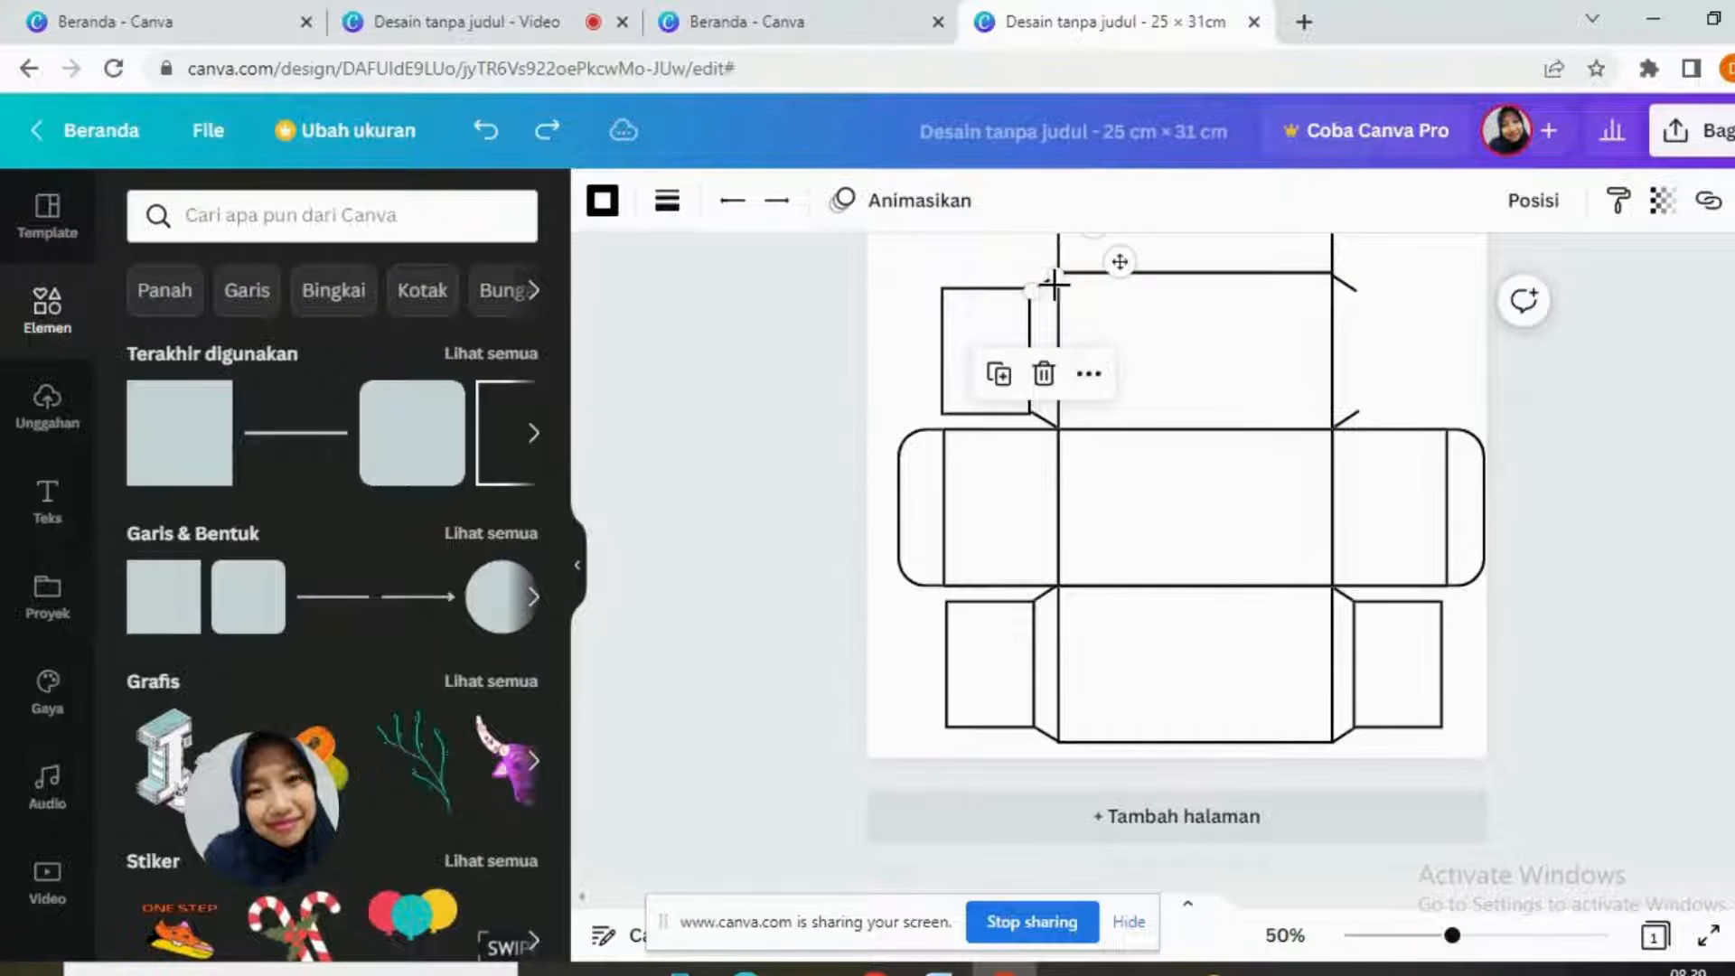
pyautogui.press('Up')
pyautogui.press('Up')
pyautogui.press('Up')
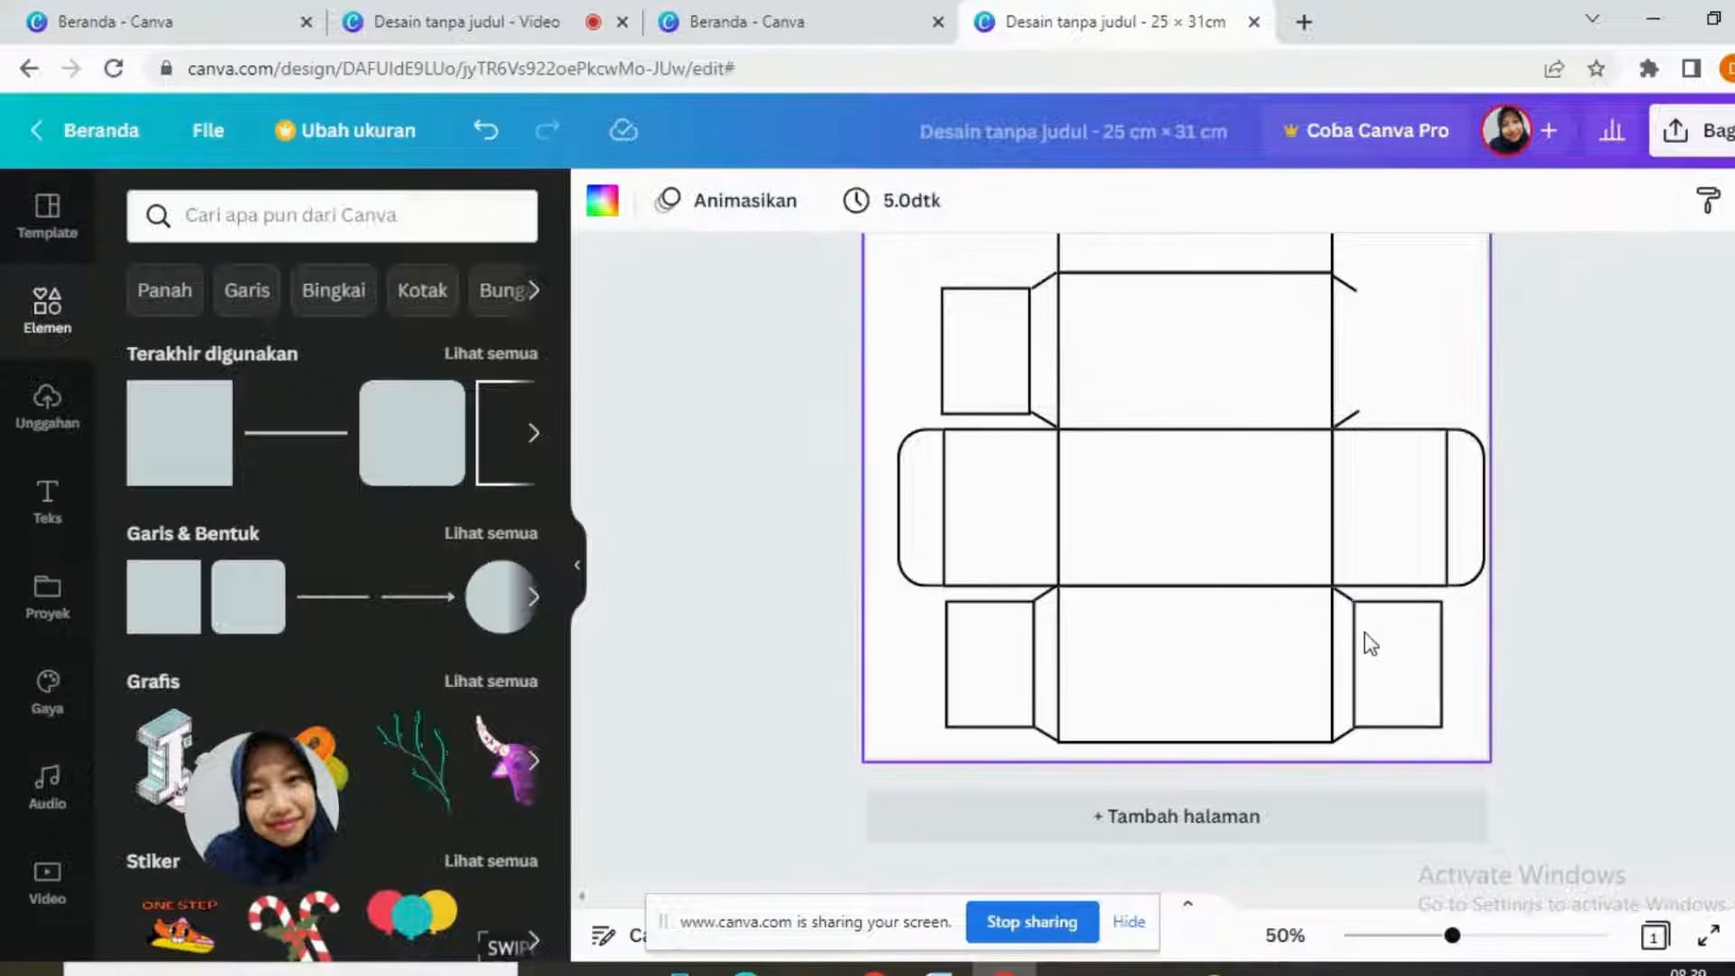
# Step: Duplicate the bottom panel's right tab rectangle and place it against the outer ends of the copied right diagonals
pyautogui.click(1383, 628)
pyautogui.click(1369, 545)
pyautogui.moveTo(1383, 647); pyautogui.dragTo(1397, 352)
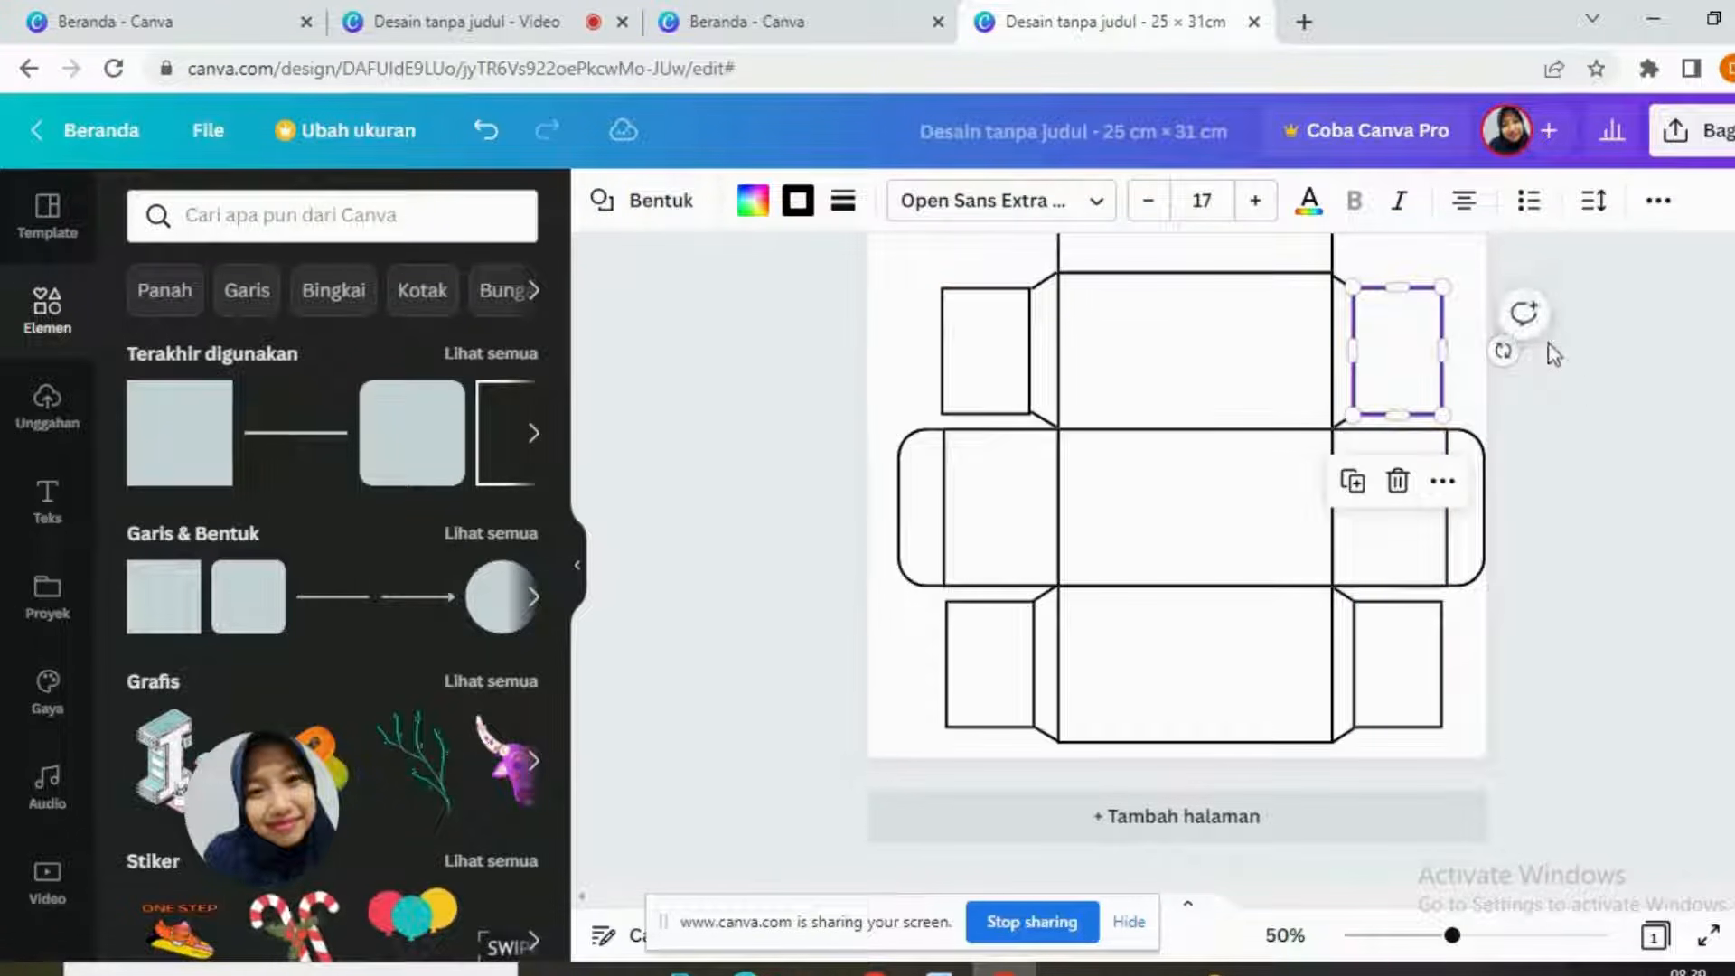
pyautogui.click(1627, 446)
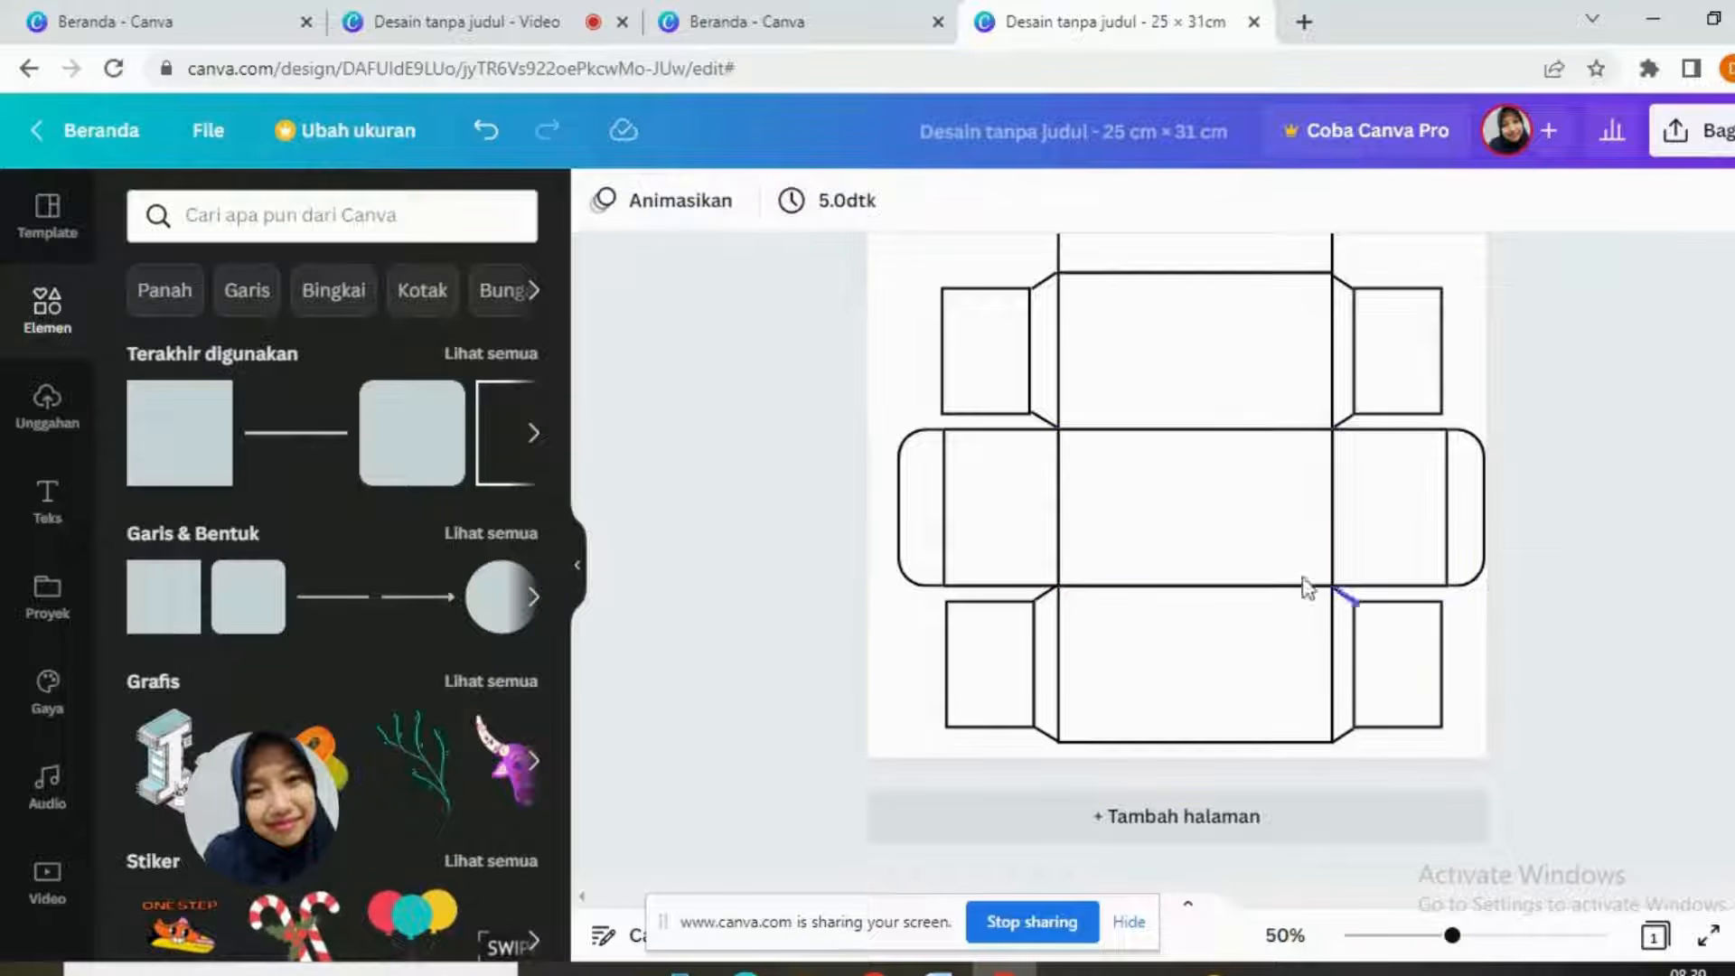
# Step: Rotate the copied lower-left diagonal slightly so it joins the panel's corner to the upper left tab's lower corner
pyautogui.click(1013, 394)
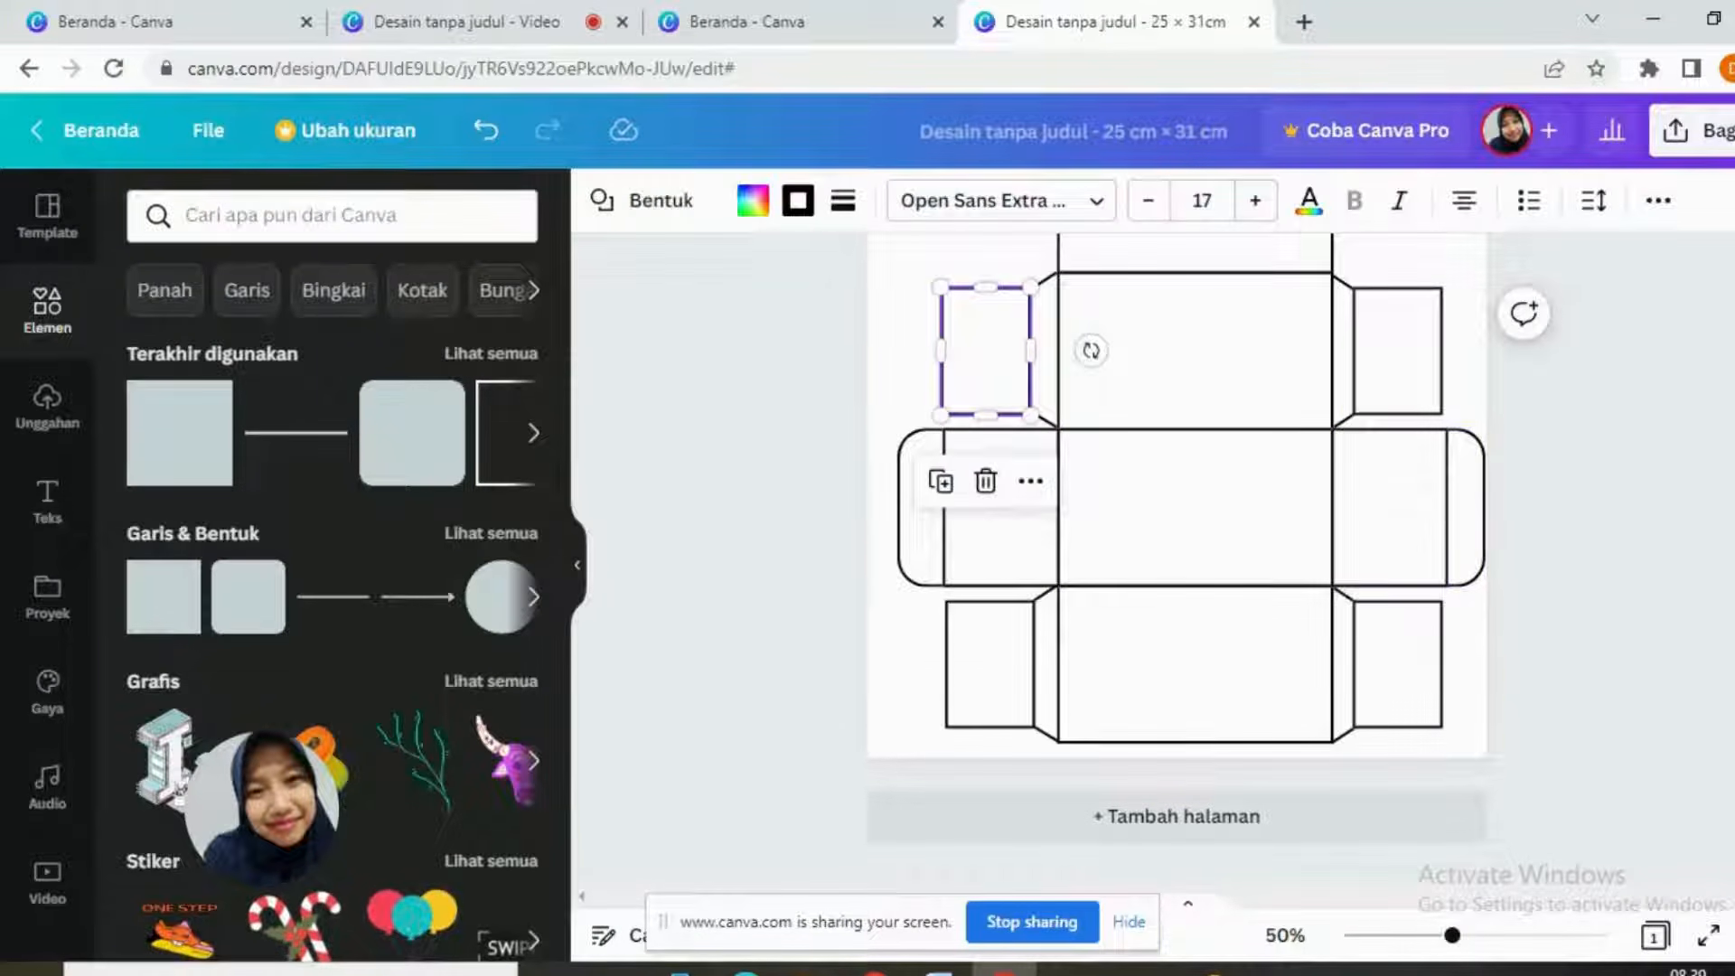
pyautogui.click(1555, 464)
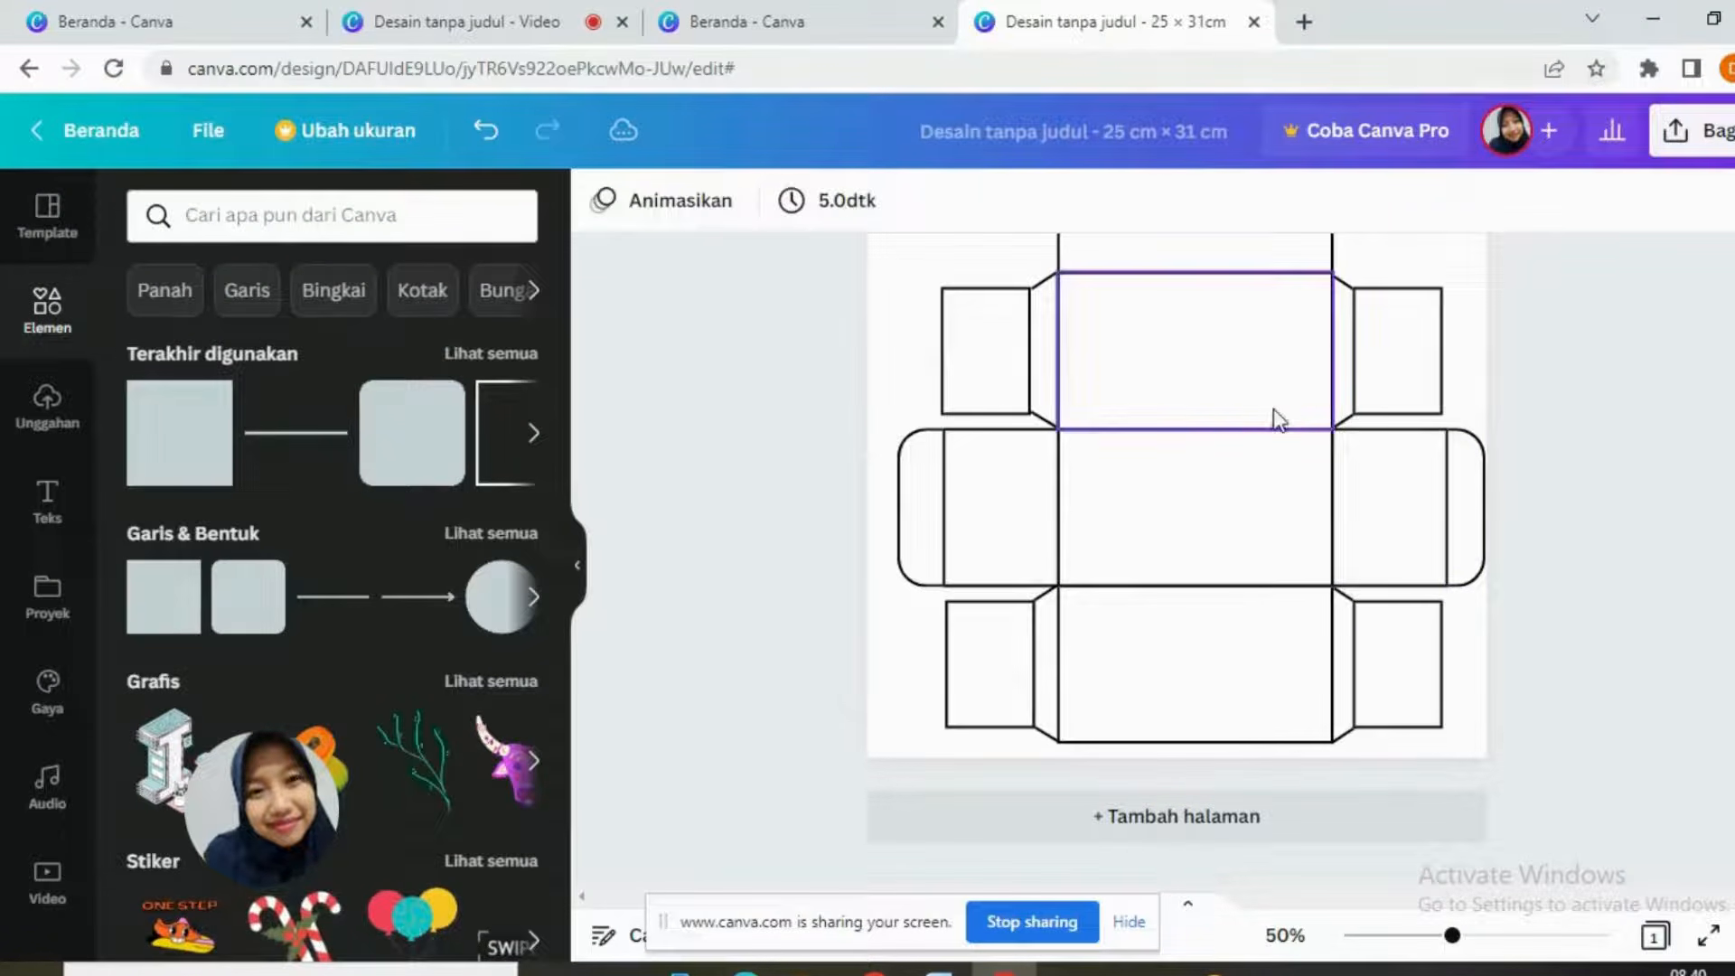
pyautogui.click(1042, 417)
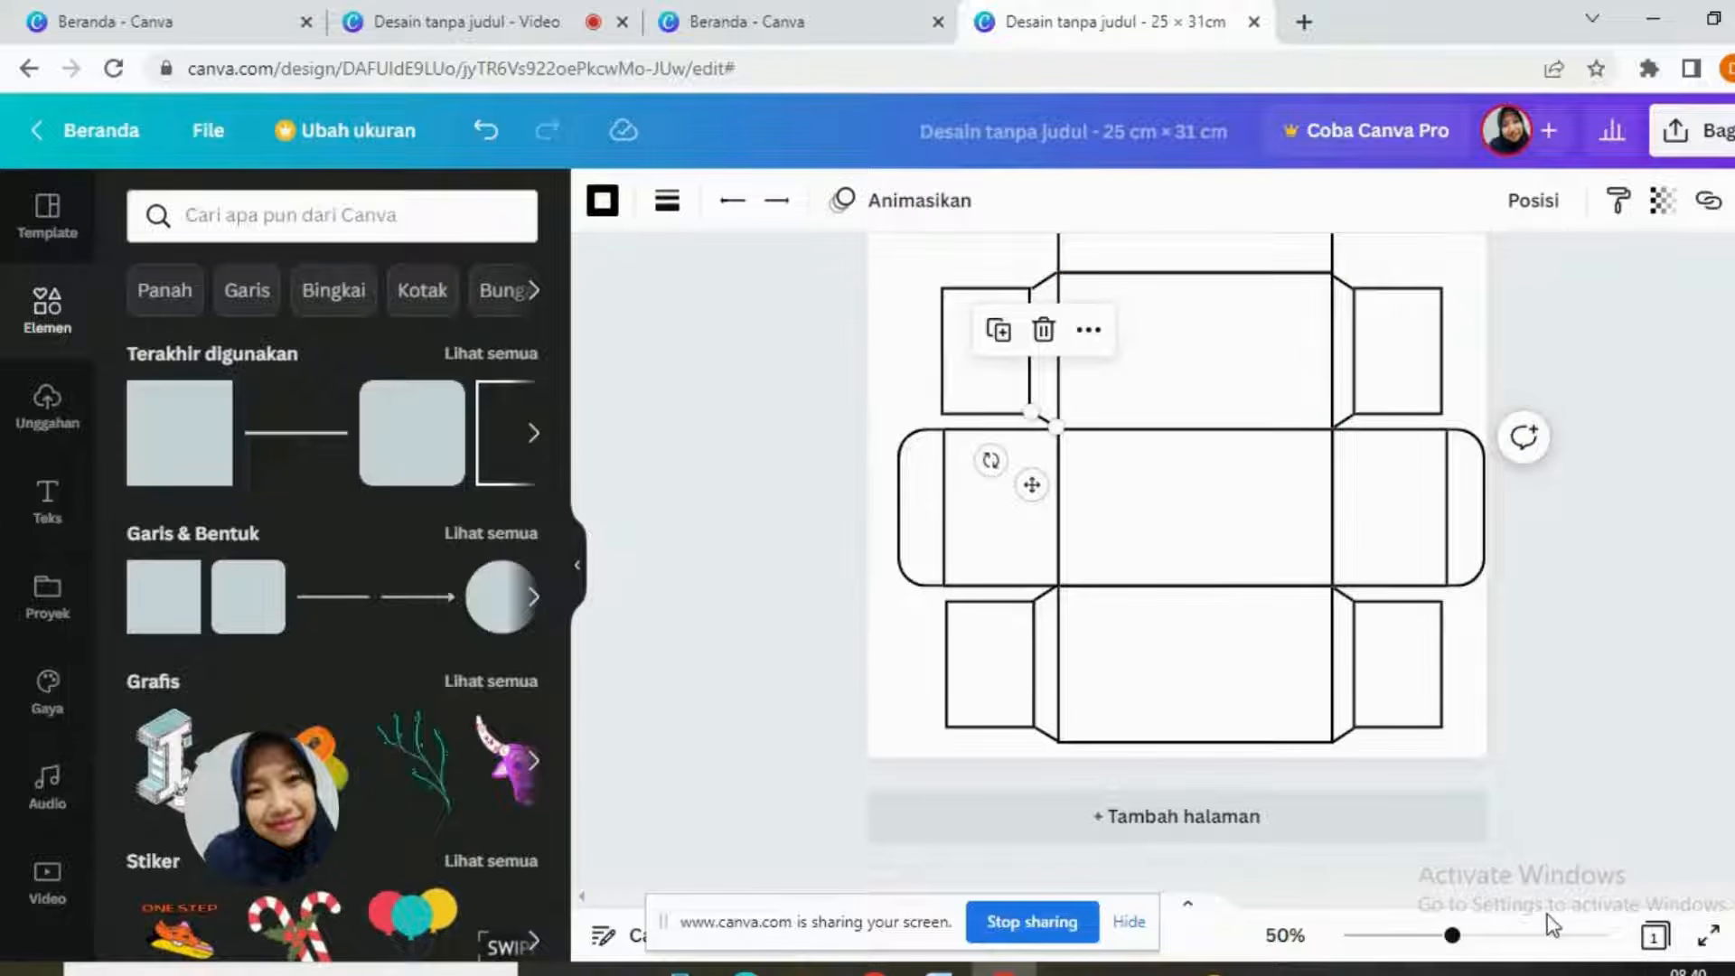
pyautogui.click(1489, 935)
pyautogui.click(1078, 577)
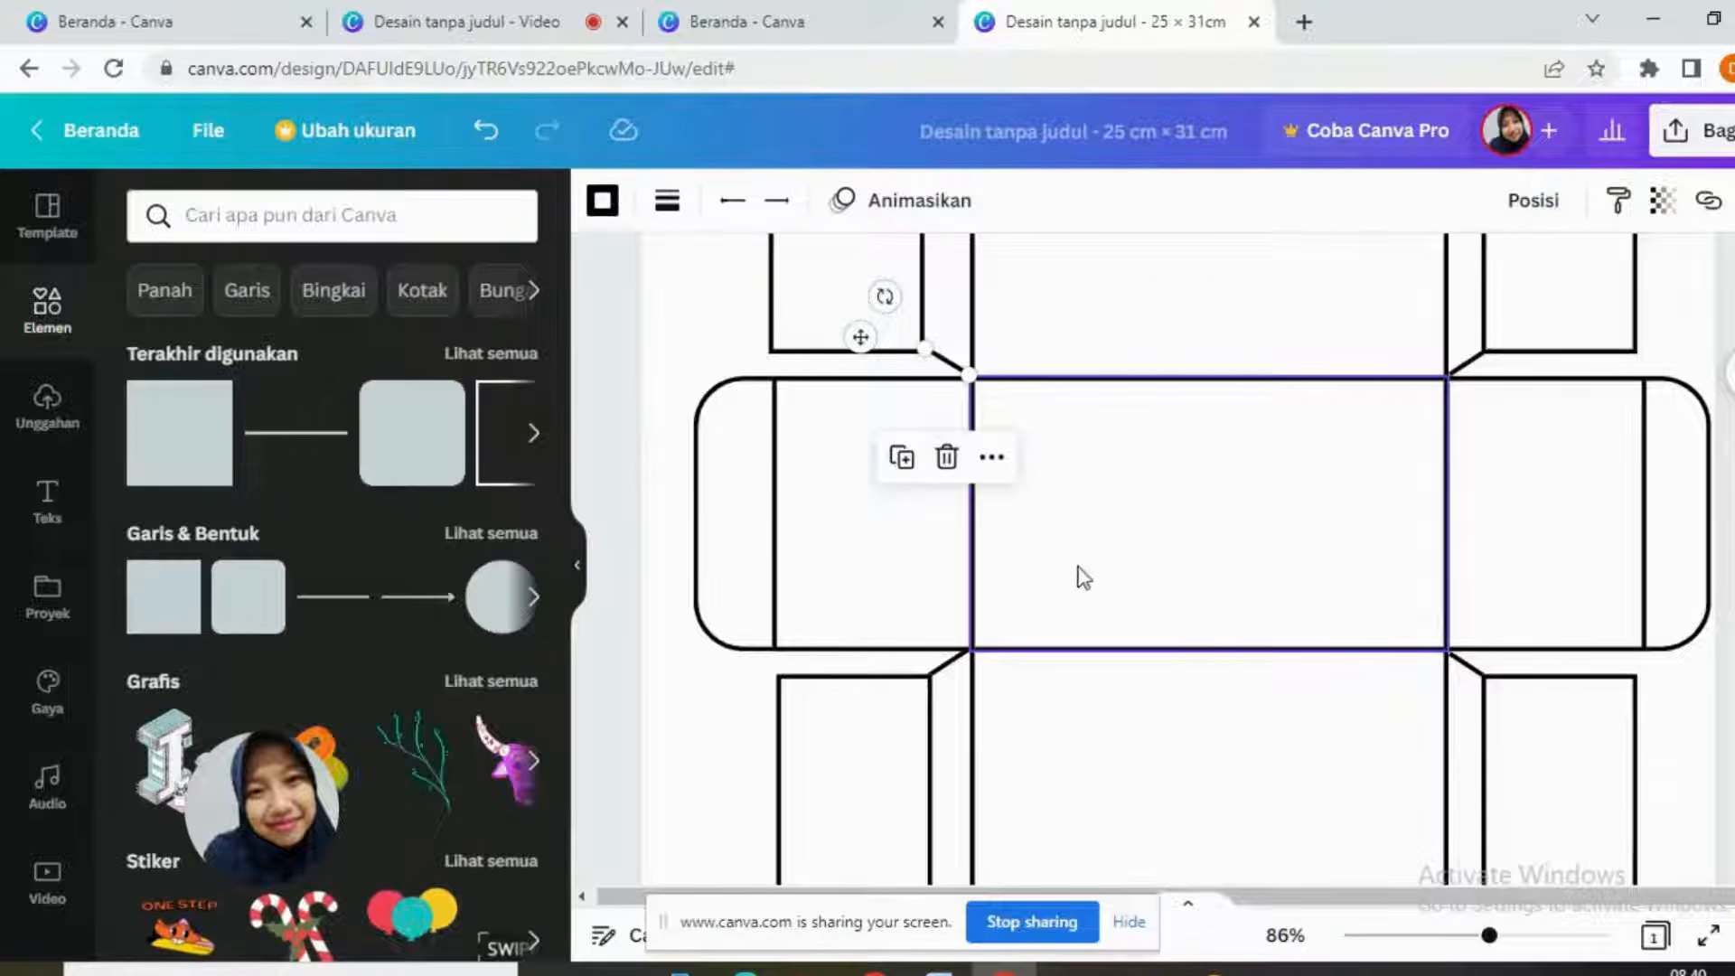
pyautogui.click(944, 370)
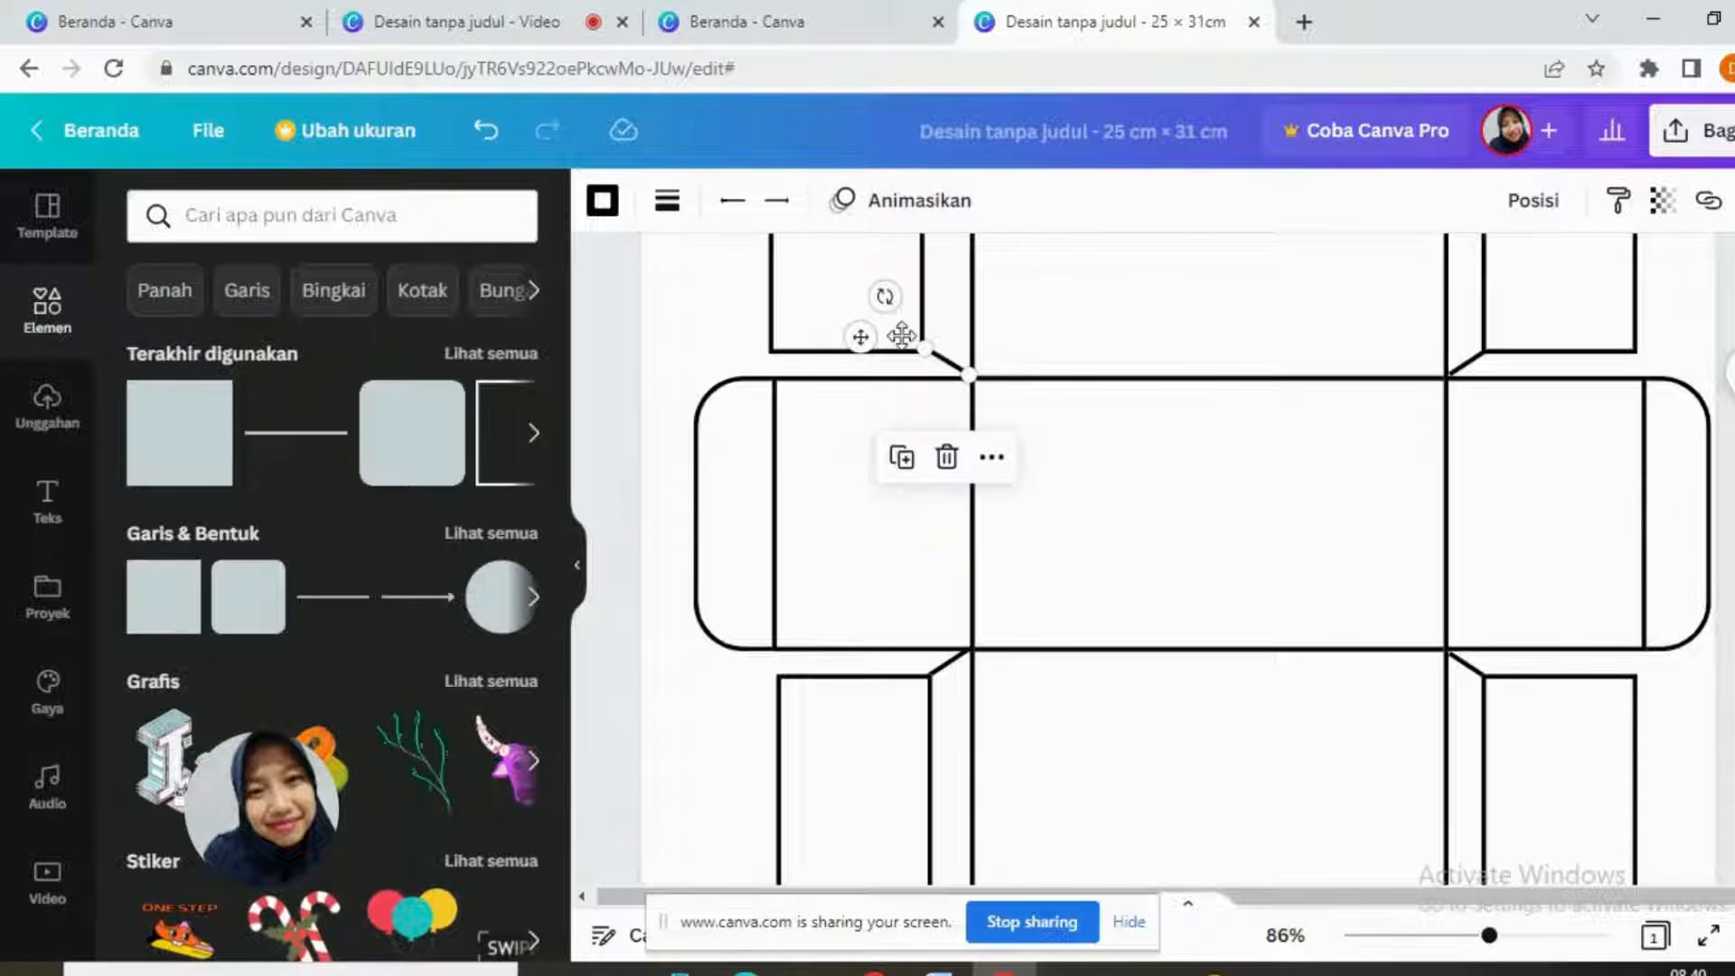
pyautogui.moveTo(884, 295); pyautogui.dragTo(880, 299)
pyautogui.click(1000, 305)
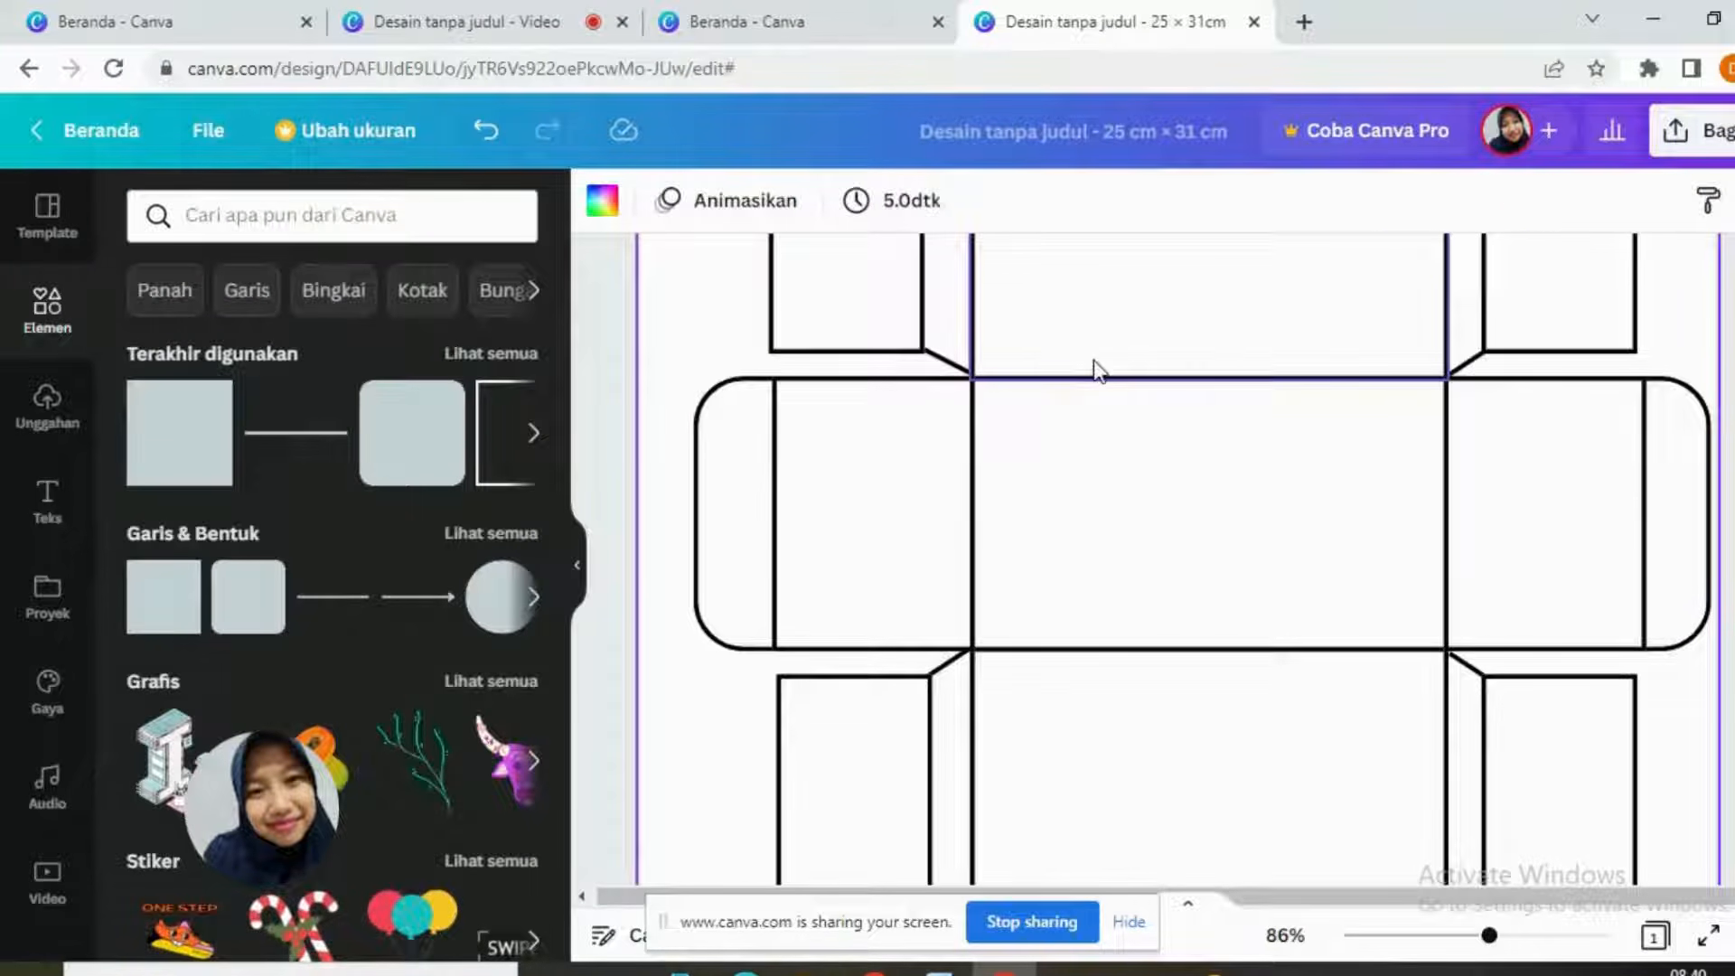
# Step: Nudge the upper left tab rectangle right until its edge meets the end of the upper-left diagonal
pyautogui.scroll(5, 1085, 380)
pyautogui.click(940, 816)
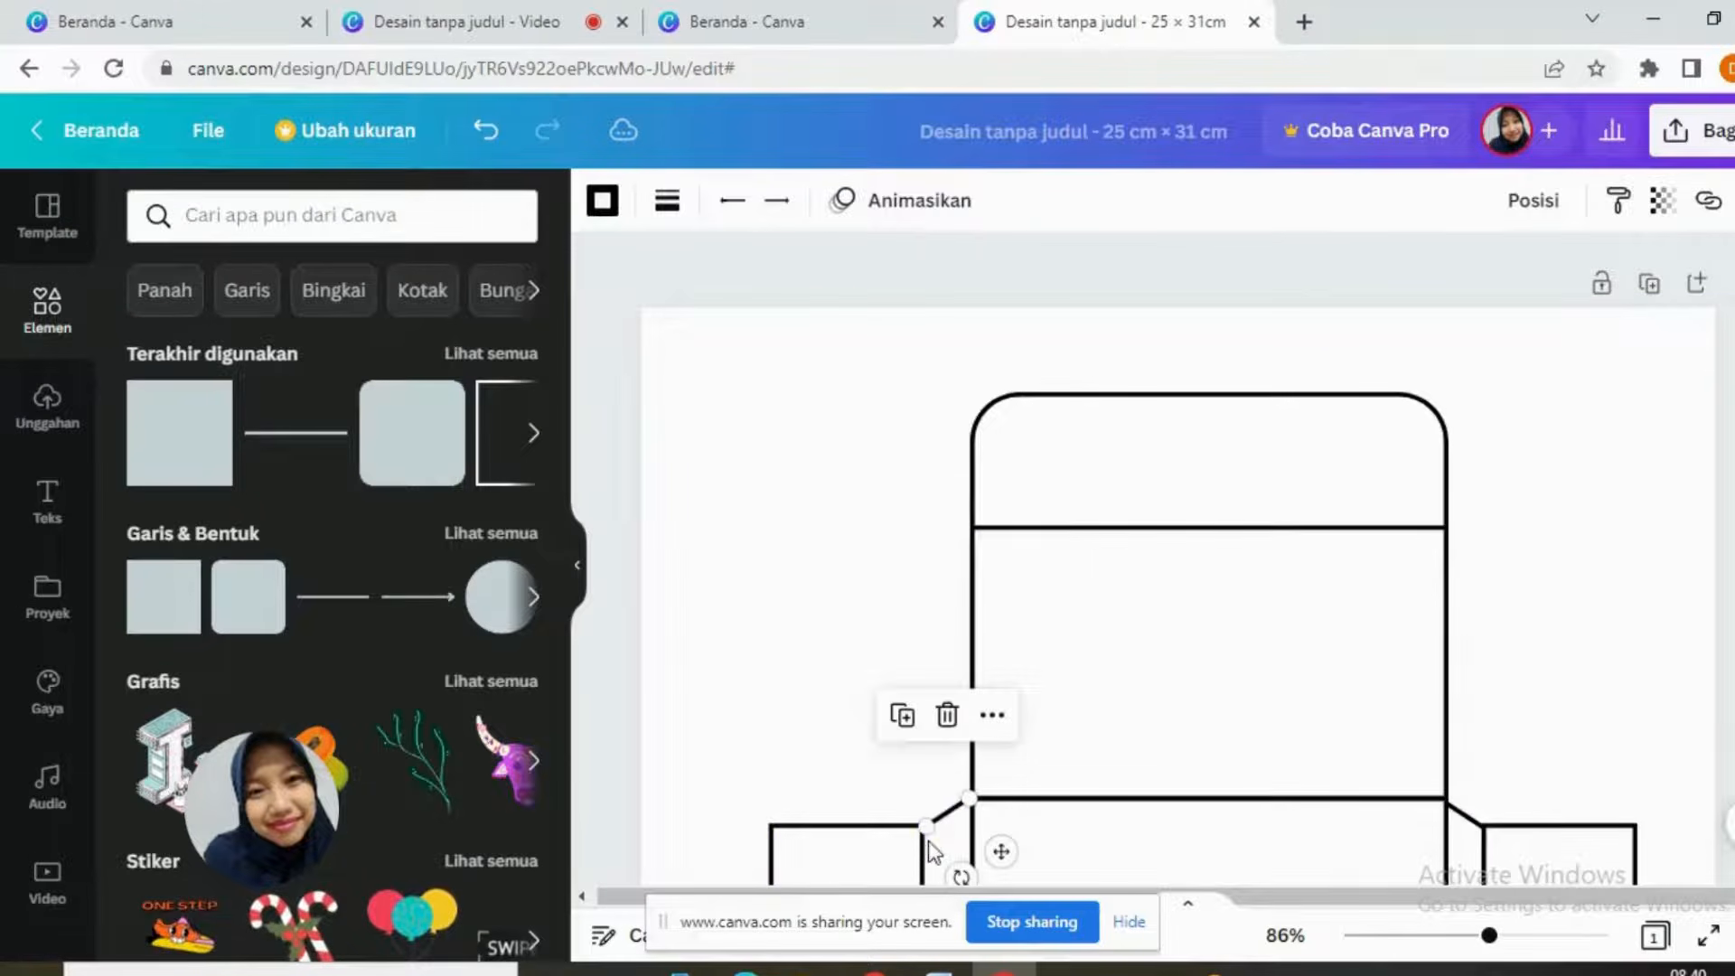
pyautogui.click(917, 857)
pyautogui.press('Right')
pyautogui.press('Right')
pyautogui.press('Right')
pyautogui.press('Right')
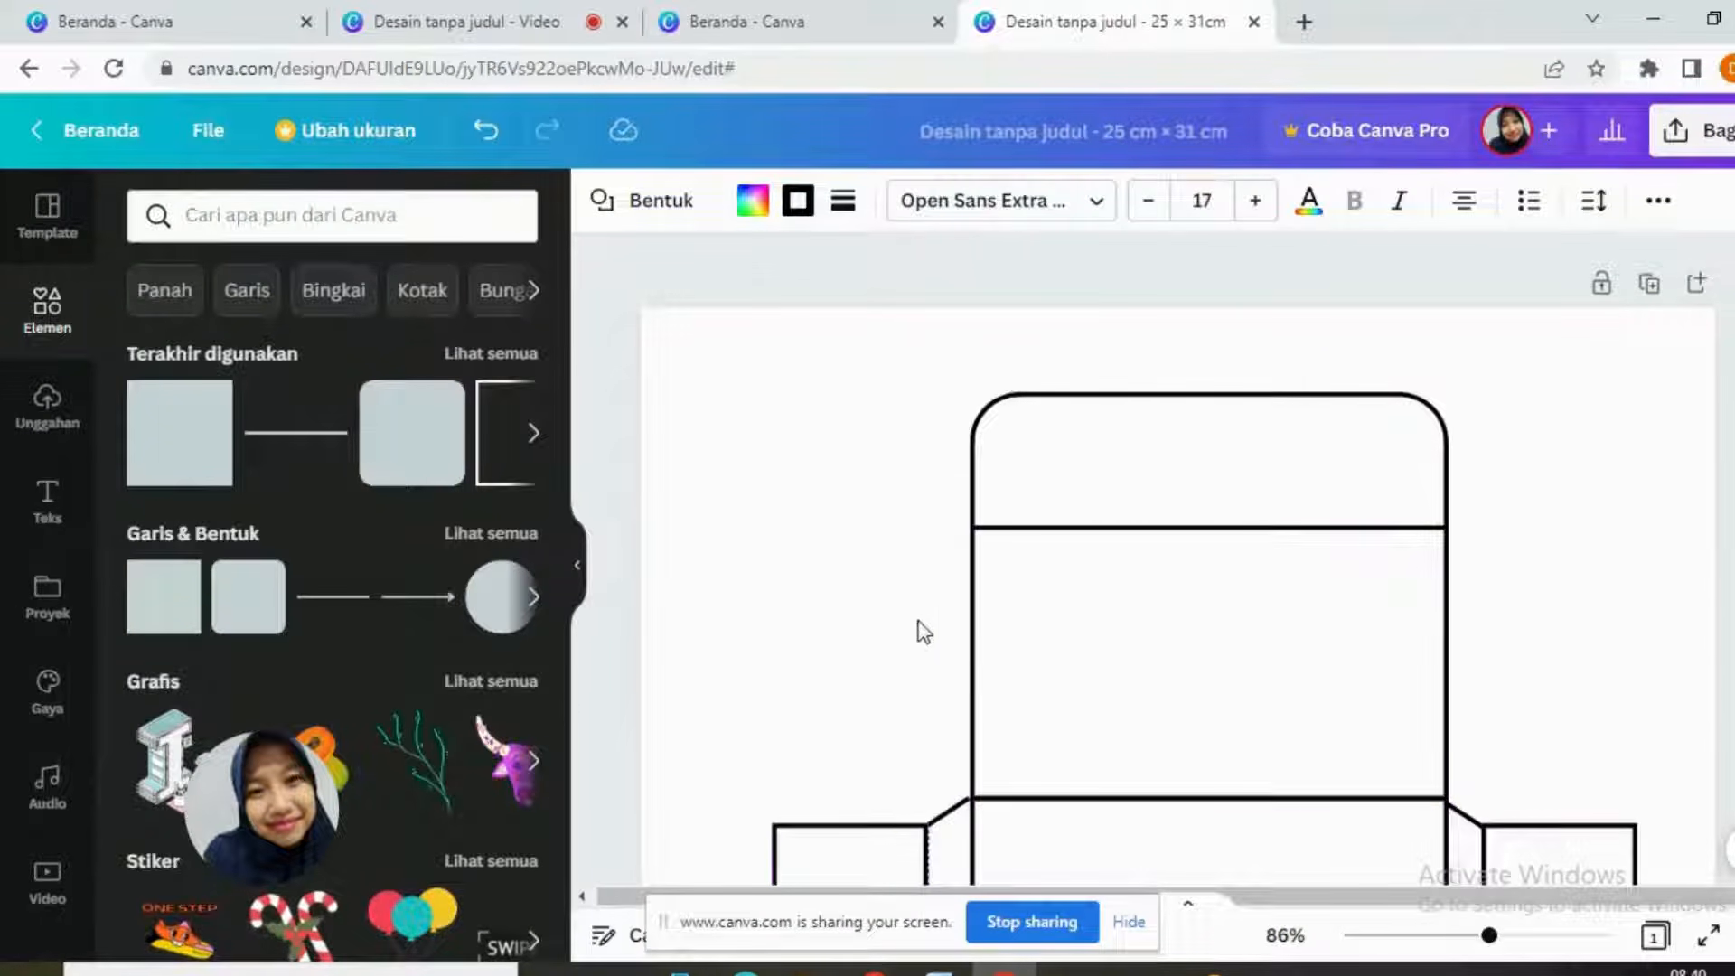
pyautogui.click(940, 626)
# Step: Review the whole box net from the rounded top flap to the bottom panel, checking both pairs of glue tabs
pyautogui.scroll(-5, 988, 604)
pyautogui.scroll(-2, 1418, 659)
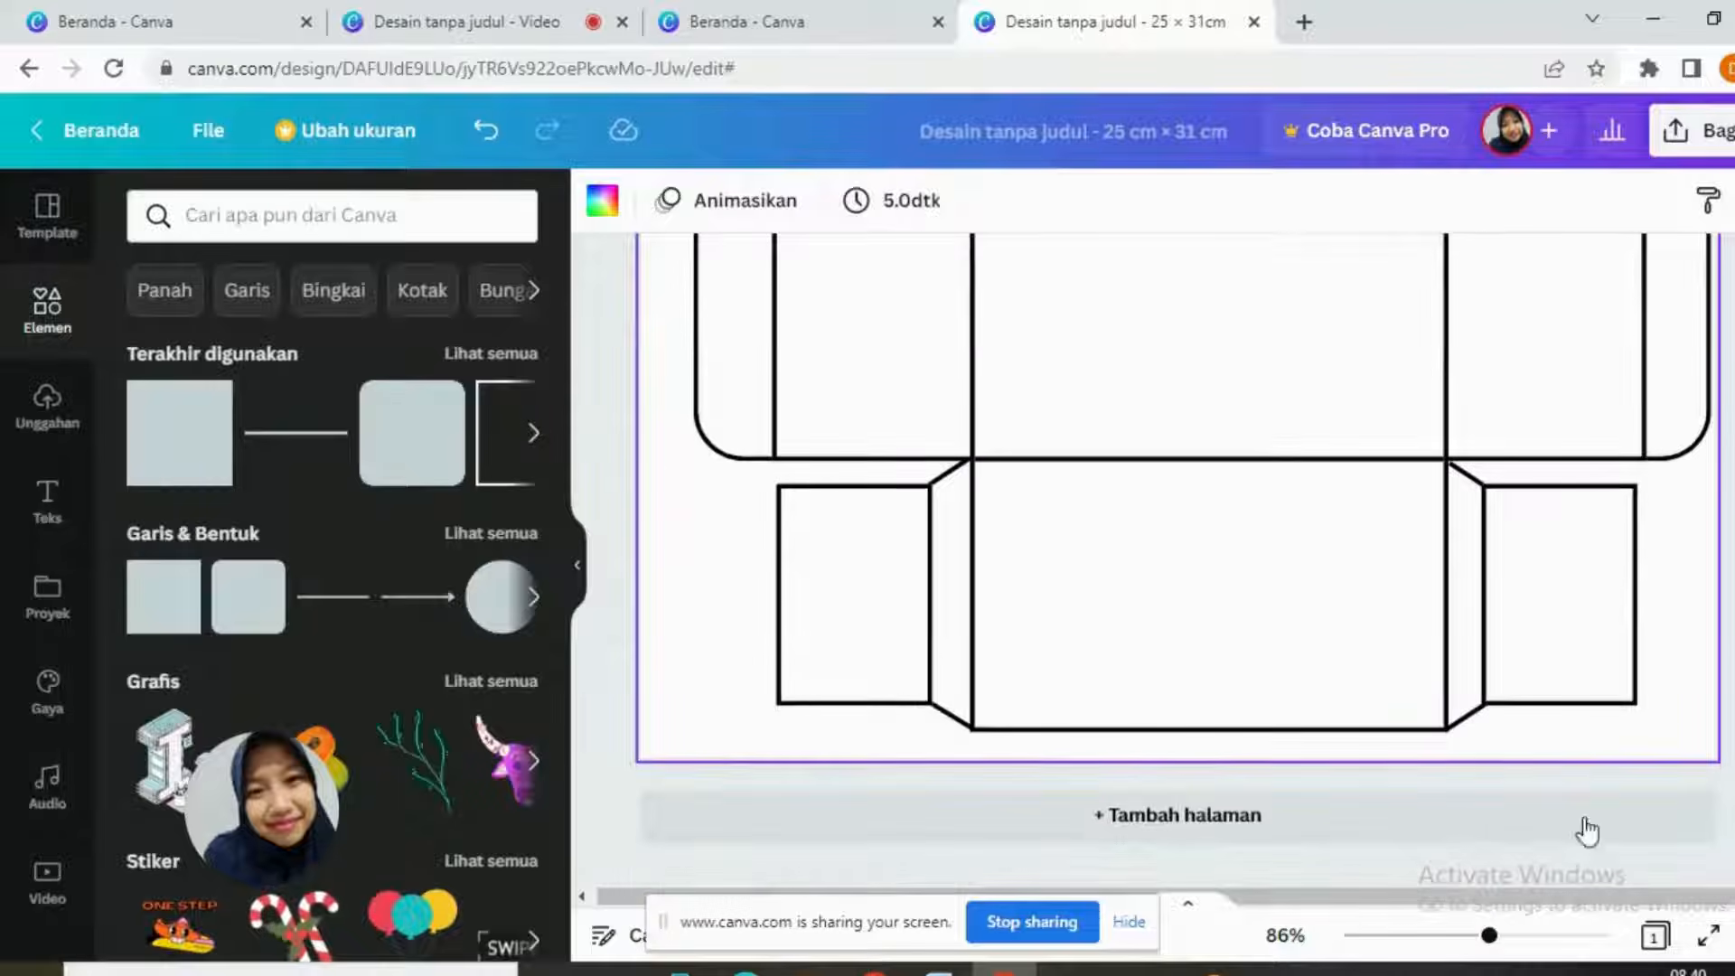
pyautogui.click(1468, 938)
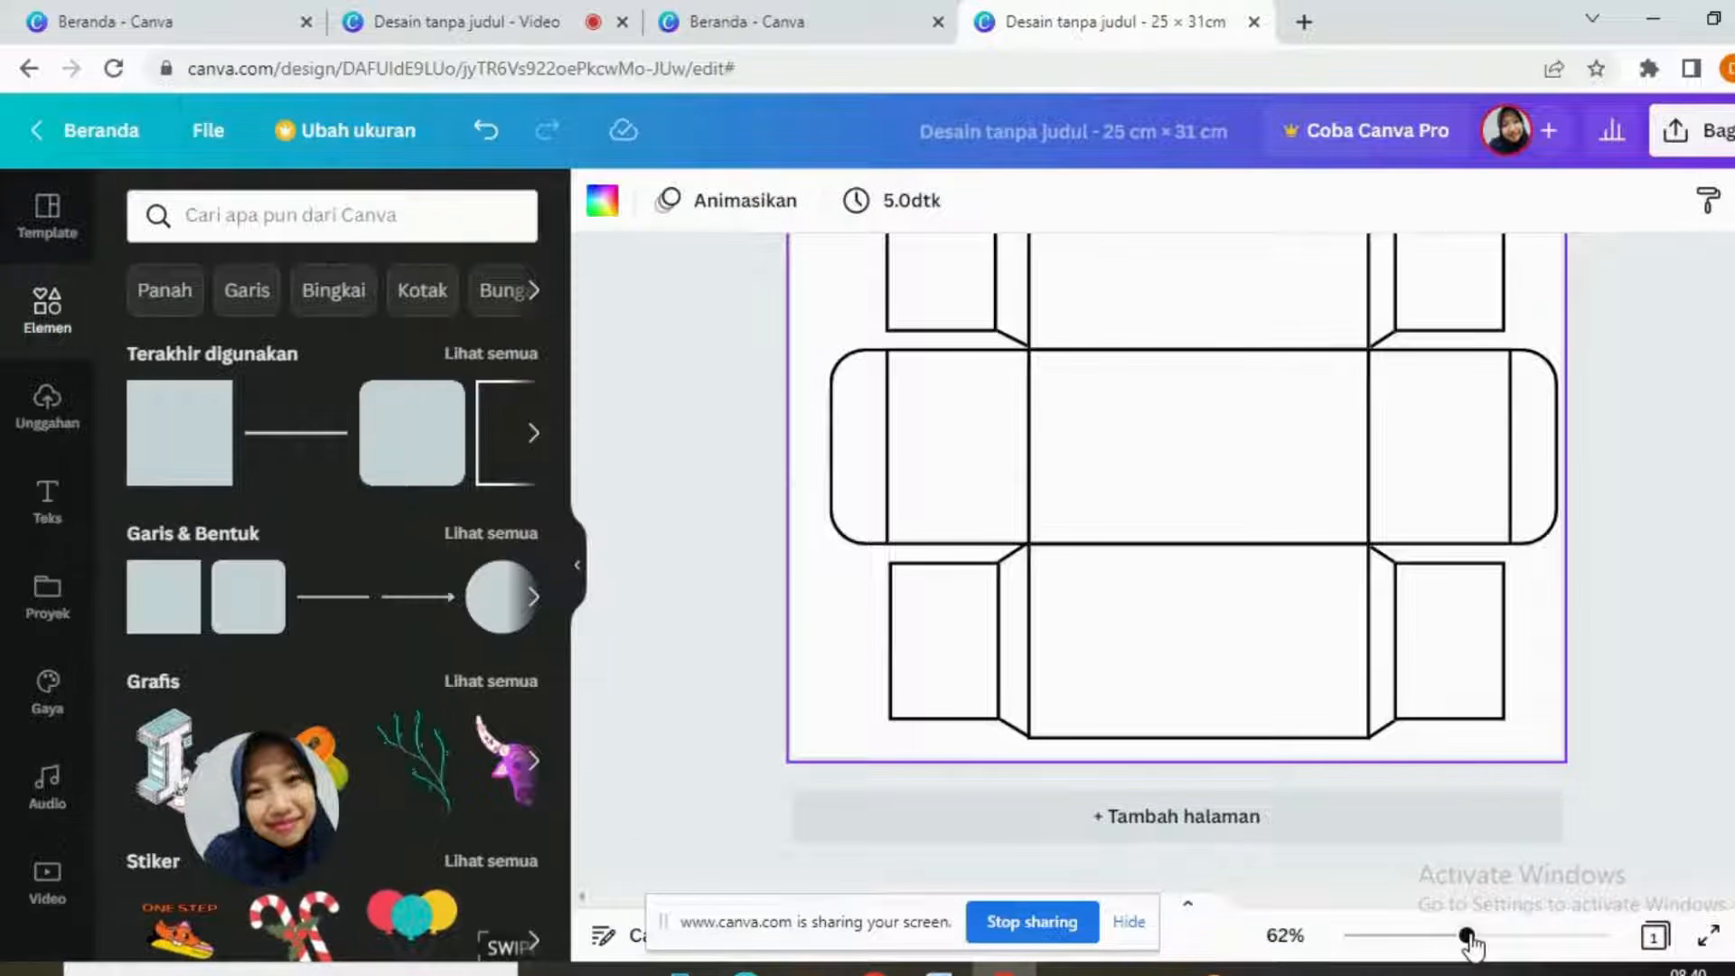
pyautogui.moveTo(1466, 936); pyautogui.dragTo(1439, 936)
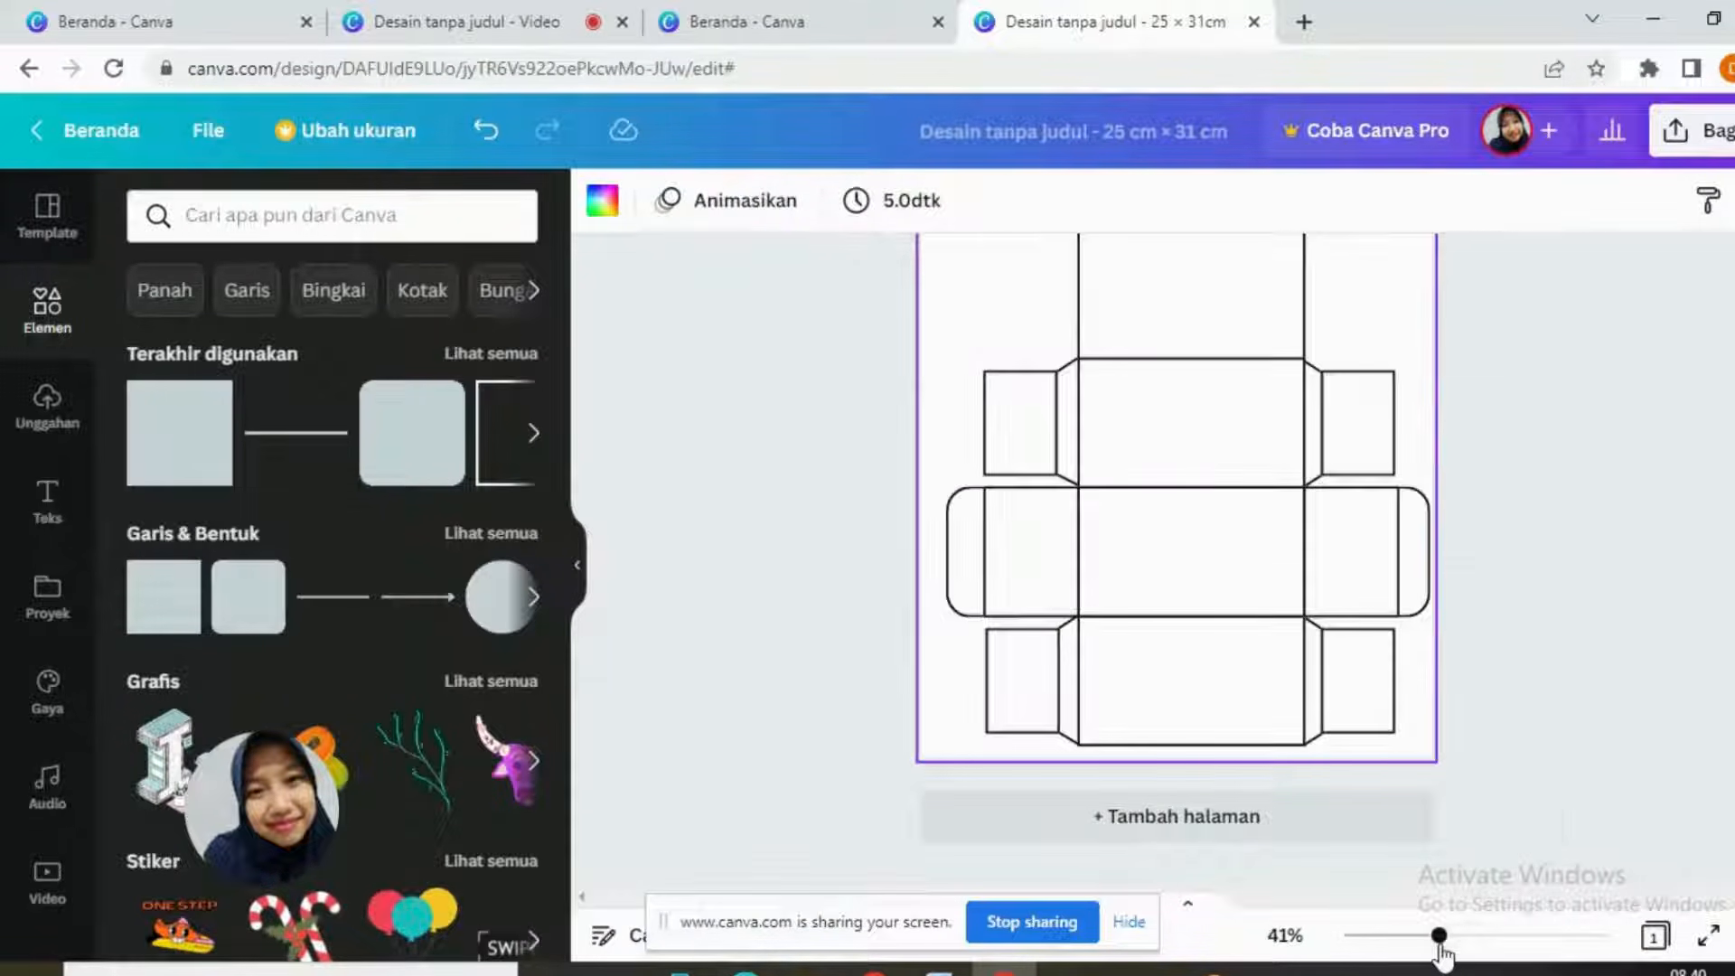
pyautogui.click(1565, 637)
pyautogui.scroll(2, 1566, 638)
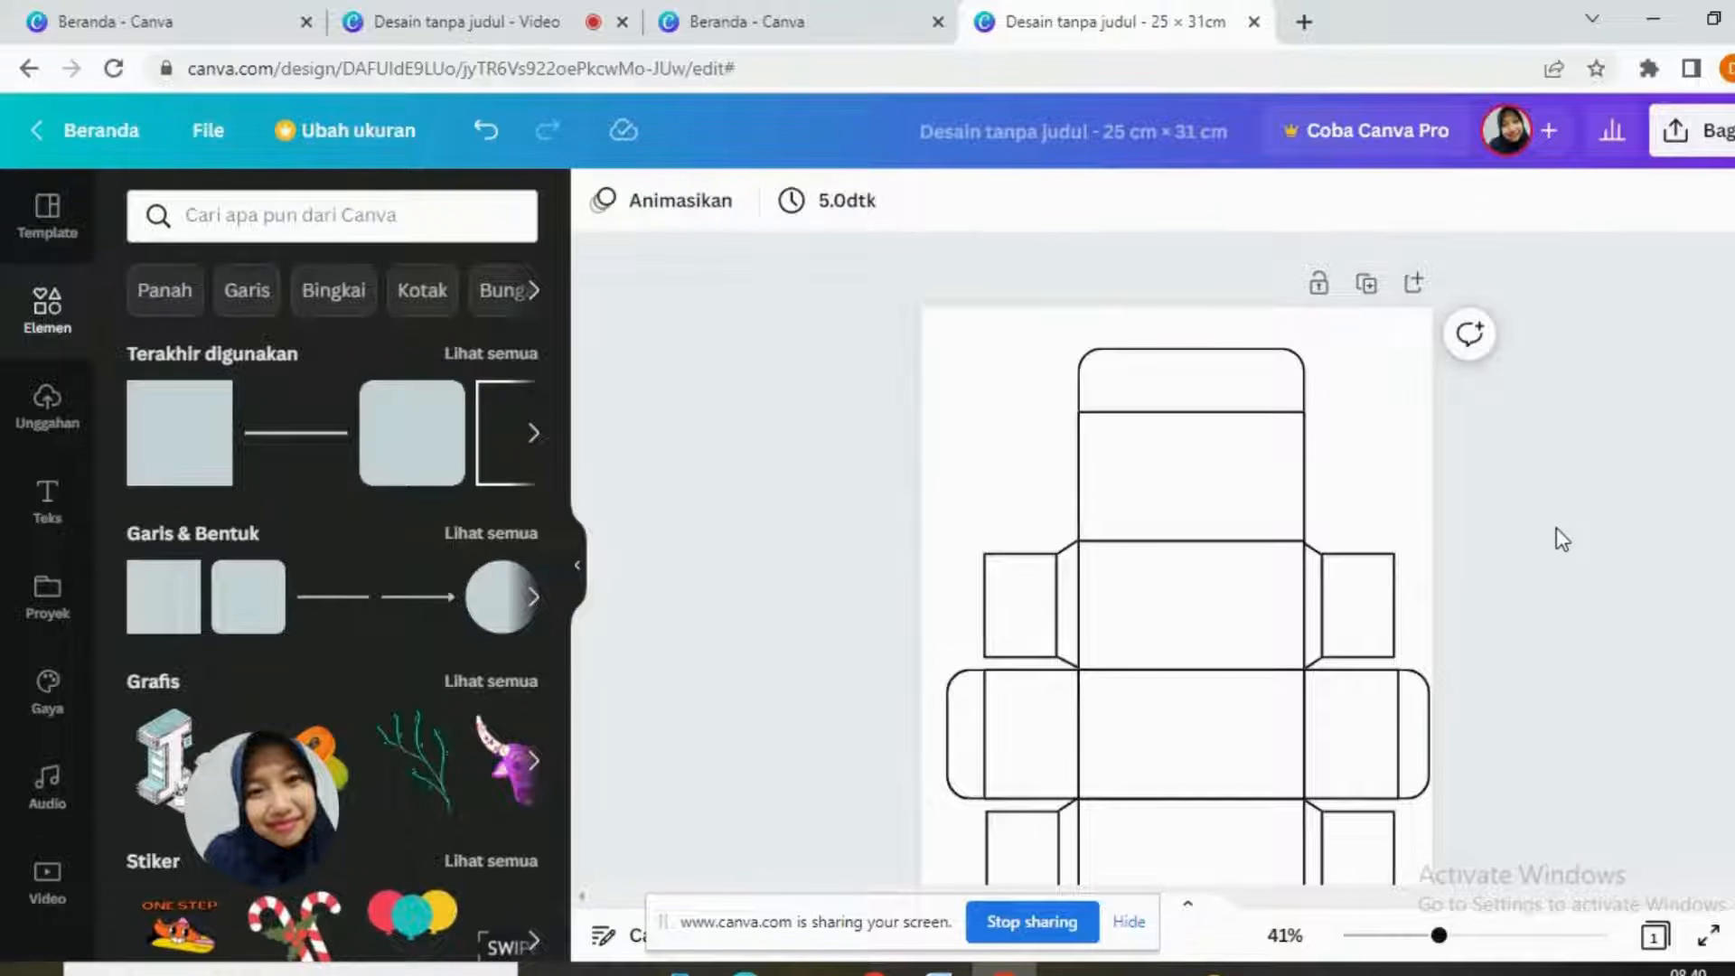
pyautogui.scroll(-2, 1175, 560)
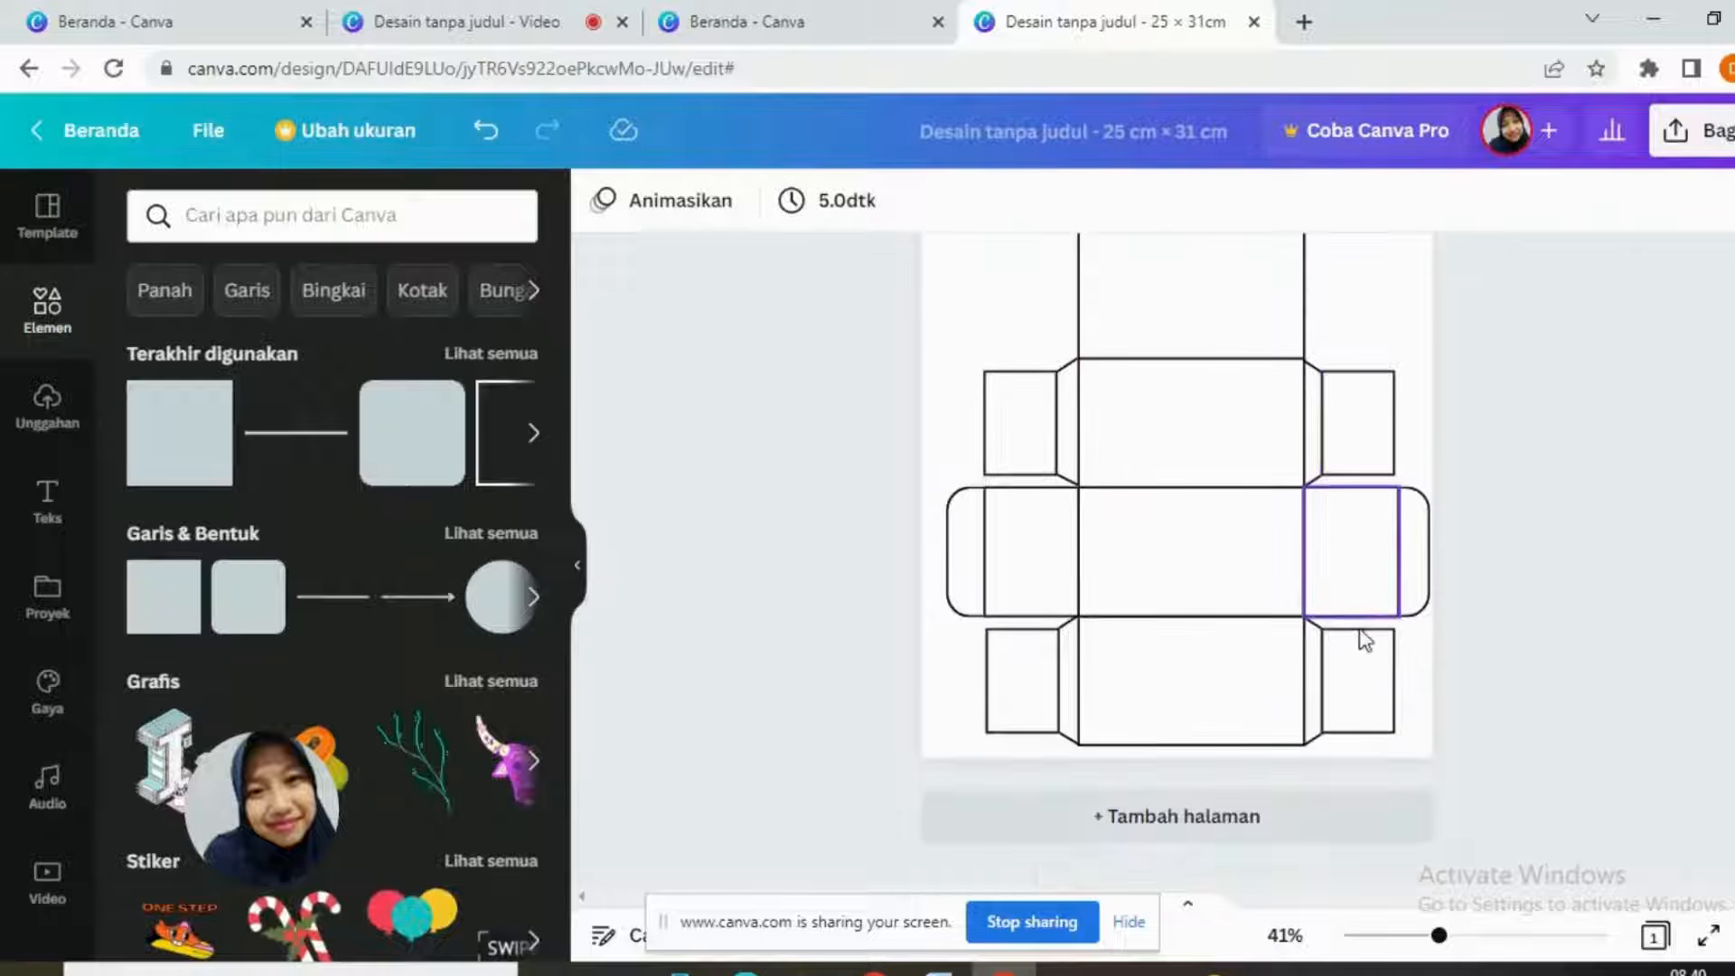
pyautogui.scroll(2, 1541, 578)
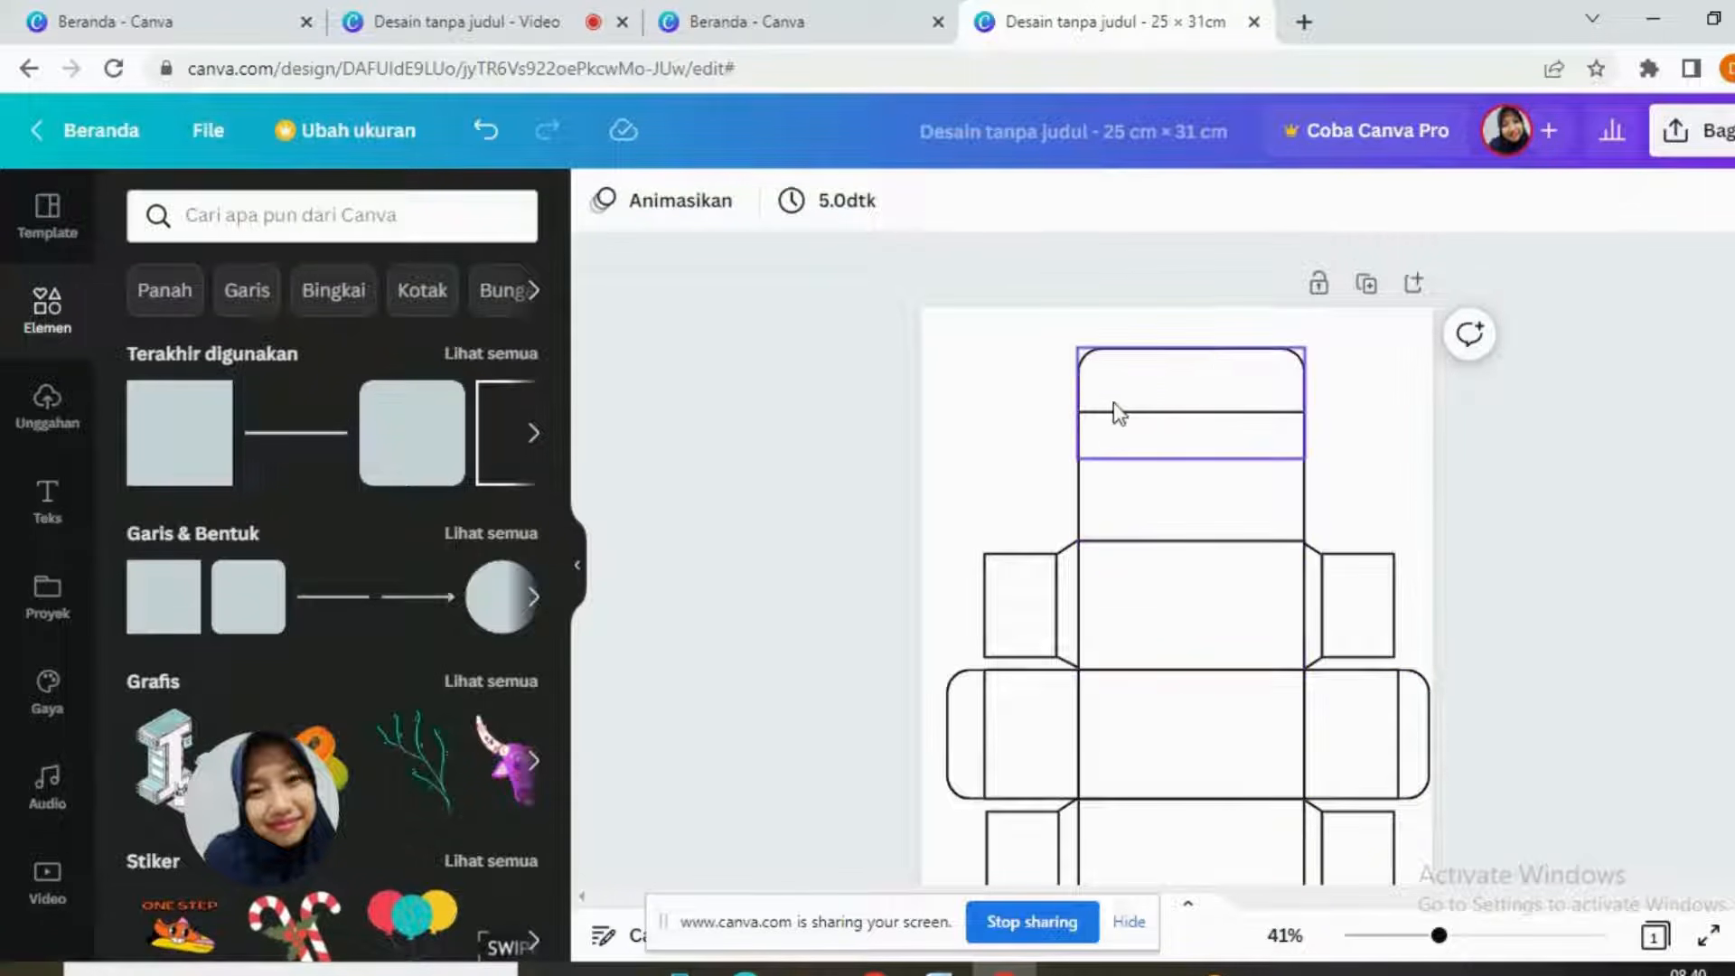
pyautogui.scroll(-2, 1213, 461)
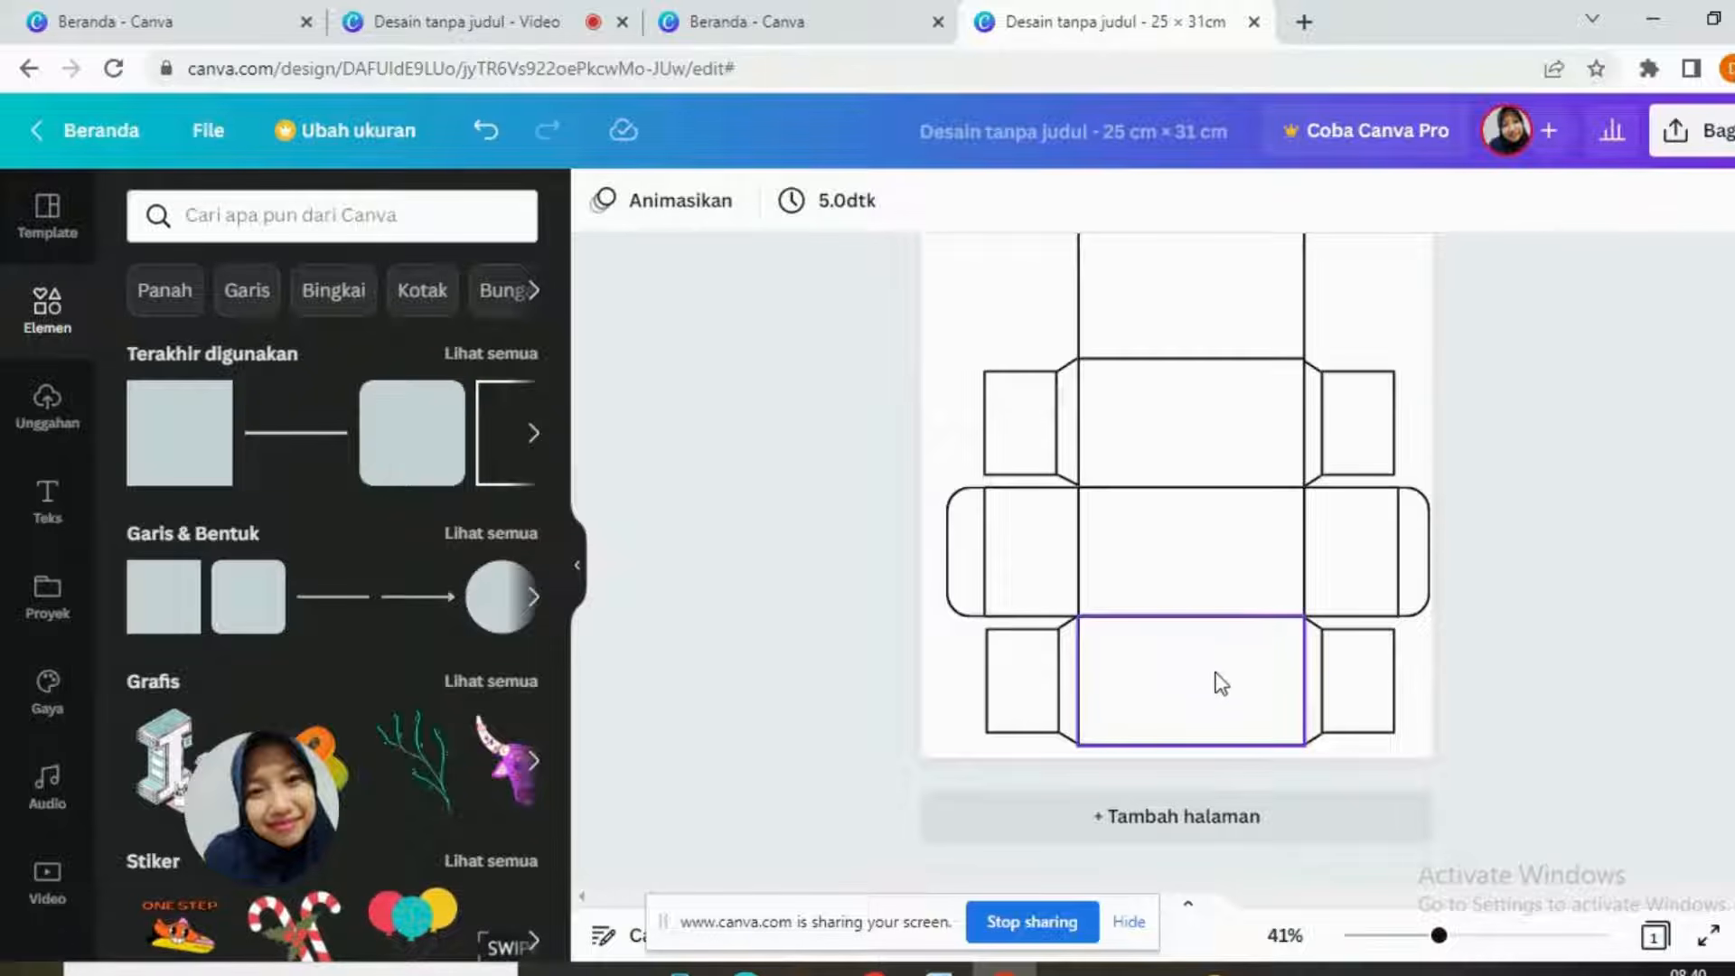
pyautogui.scroll(2, 1283, 610)
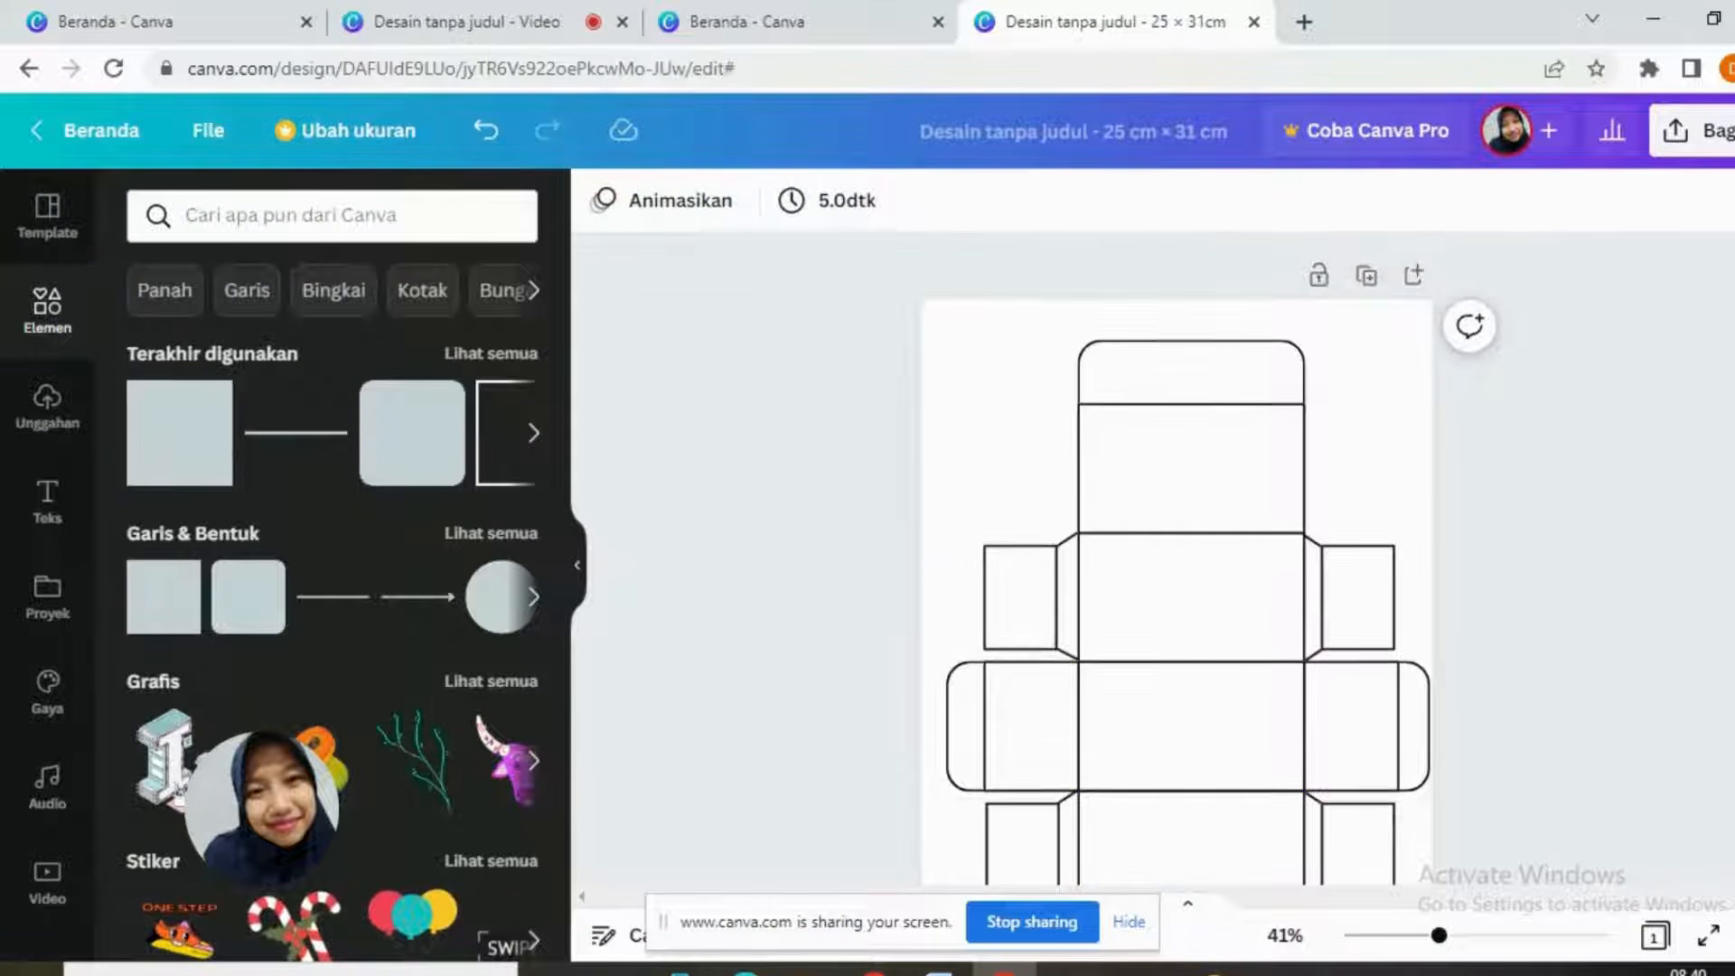
pyautogui.scroll(-1, 1731, 529)
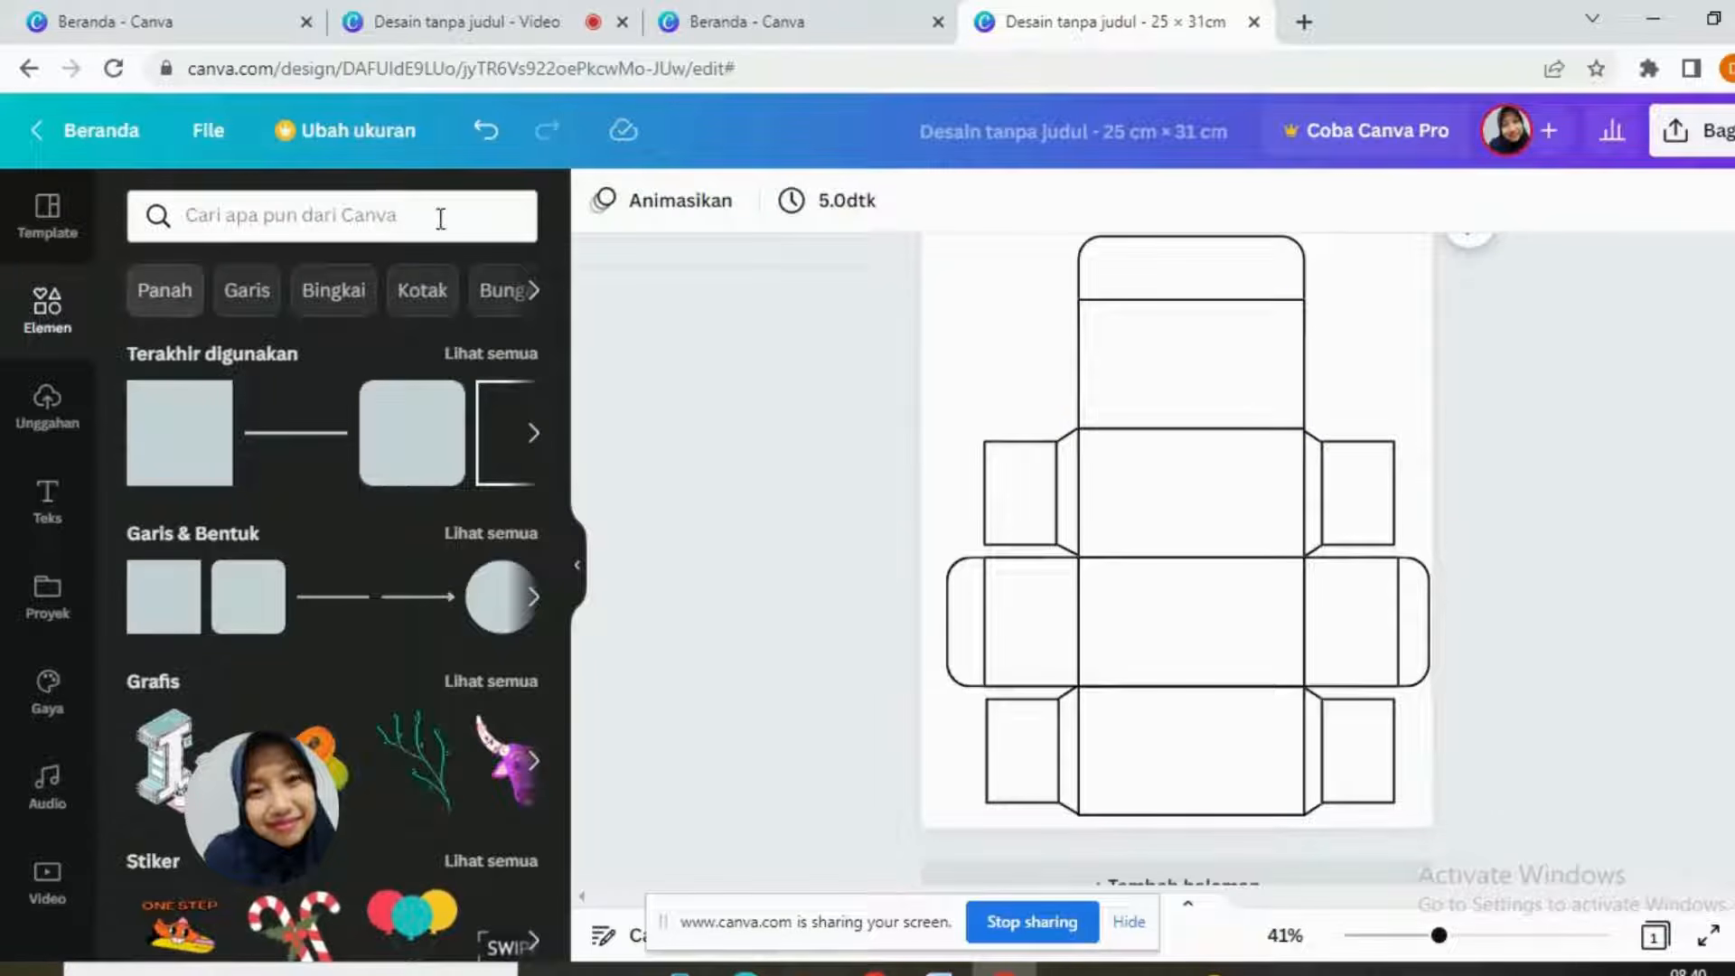
pyautogui.click(50, 407)
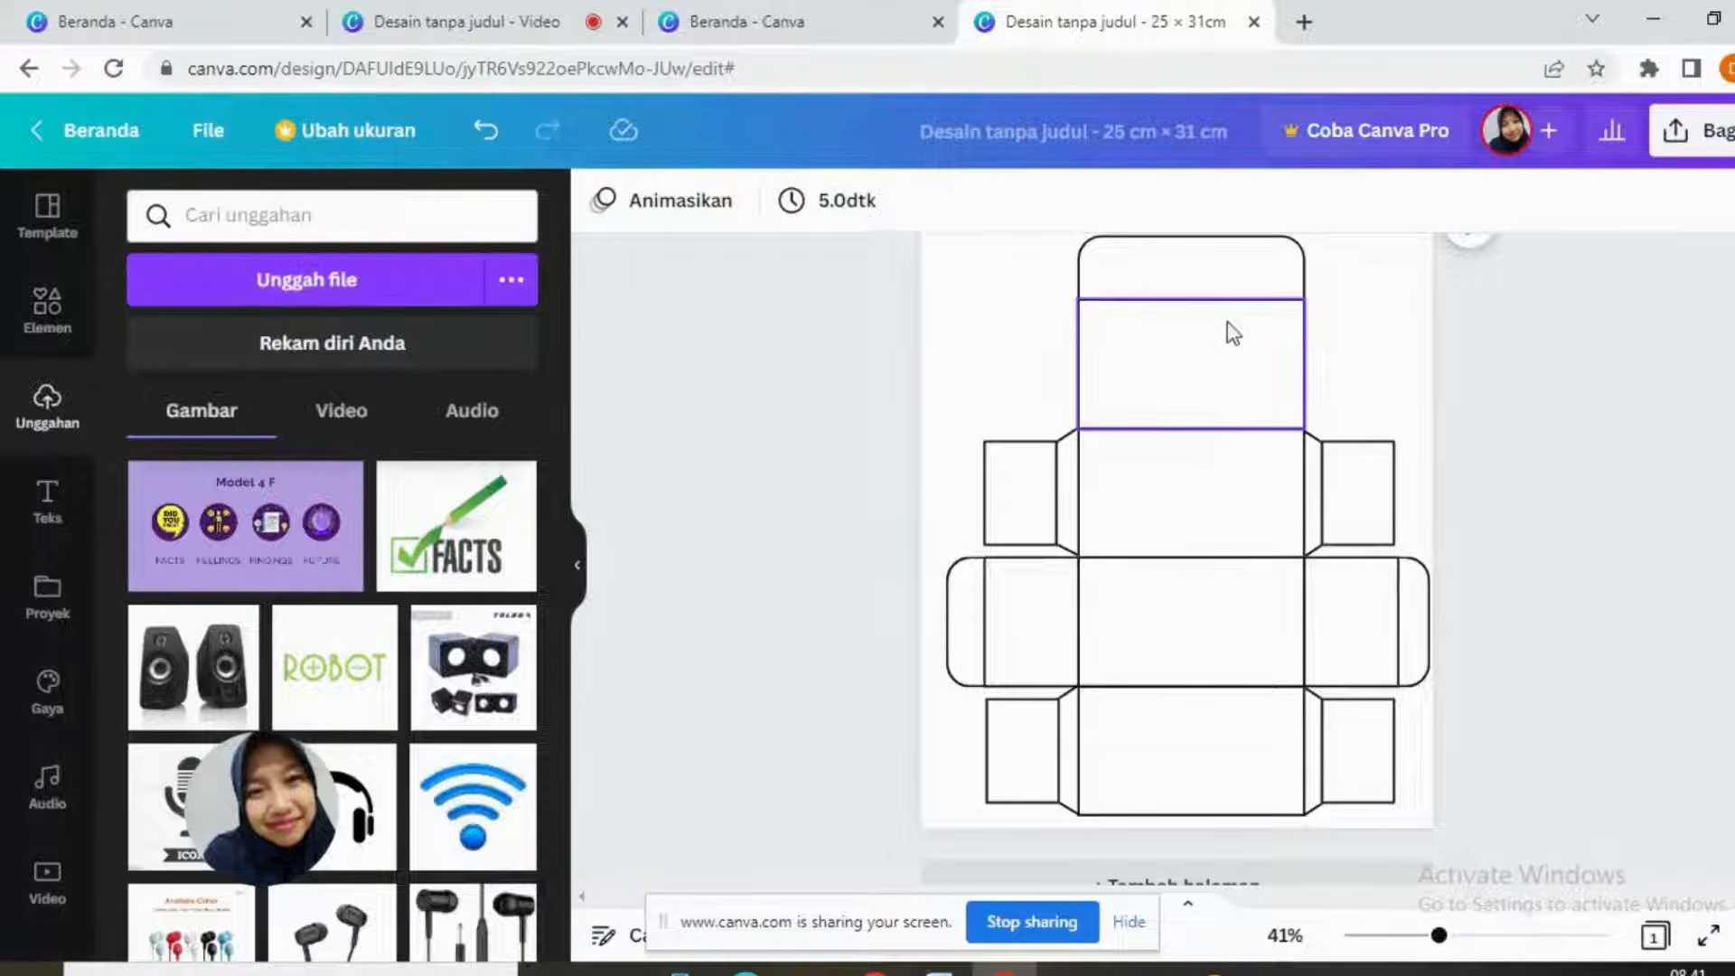
pyautogui.click(396, 288)
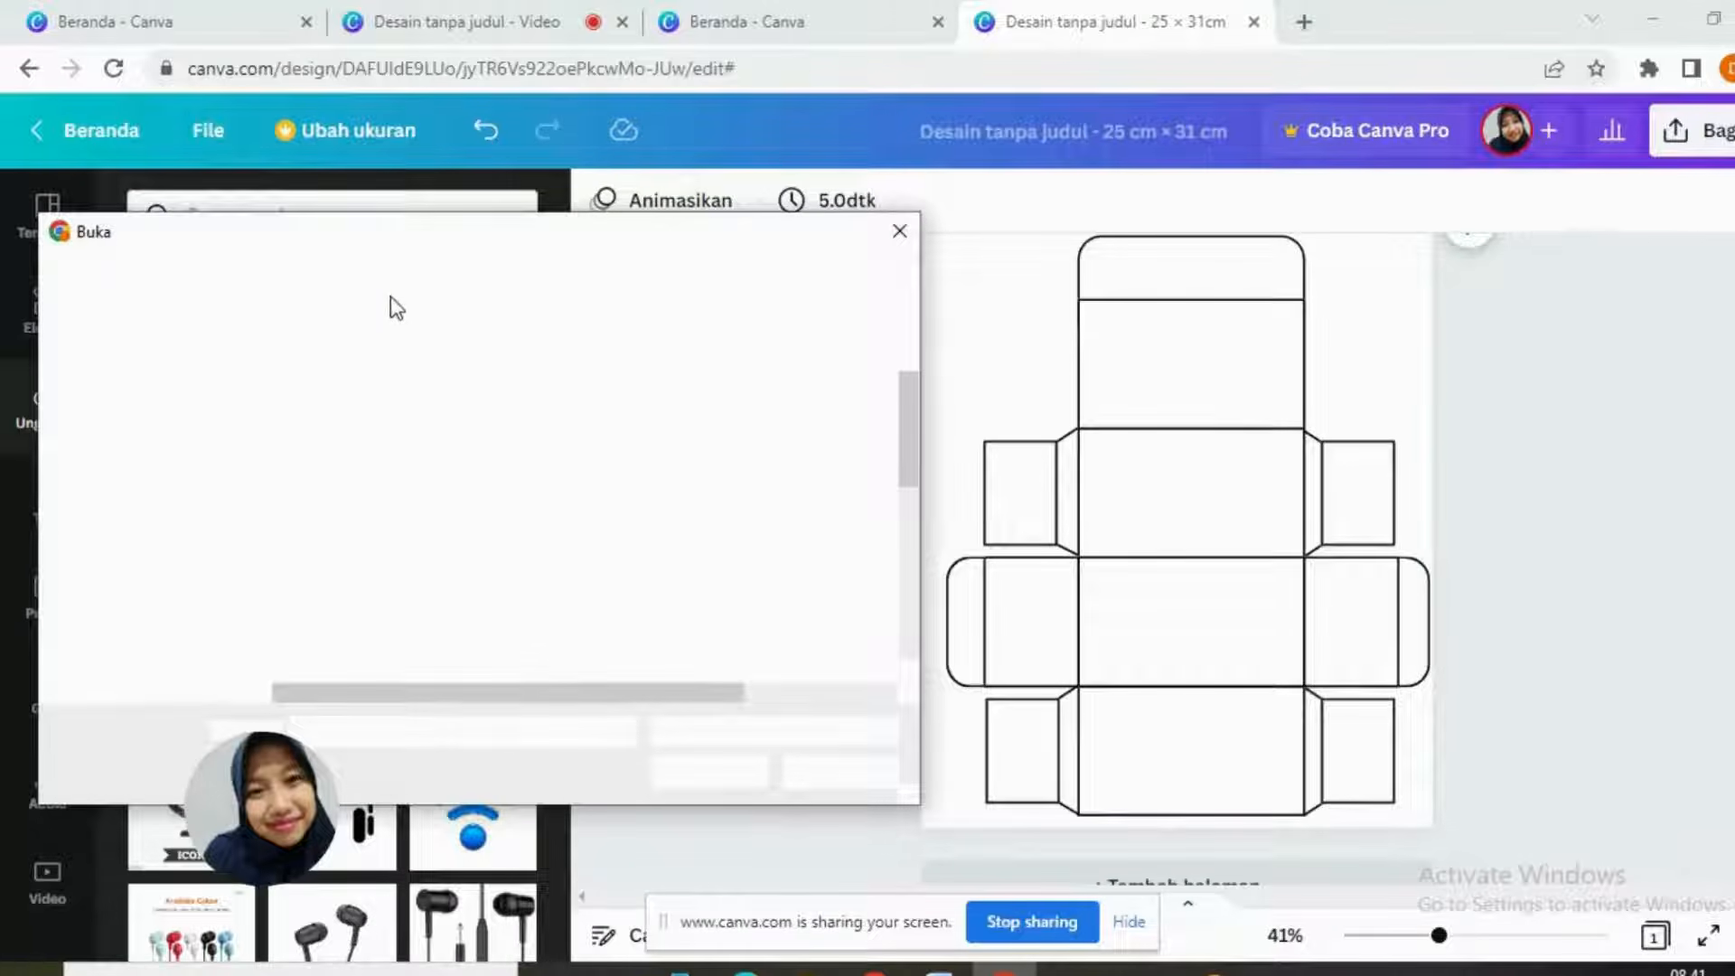
pyautogui.scroll(-3, 488, 445)
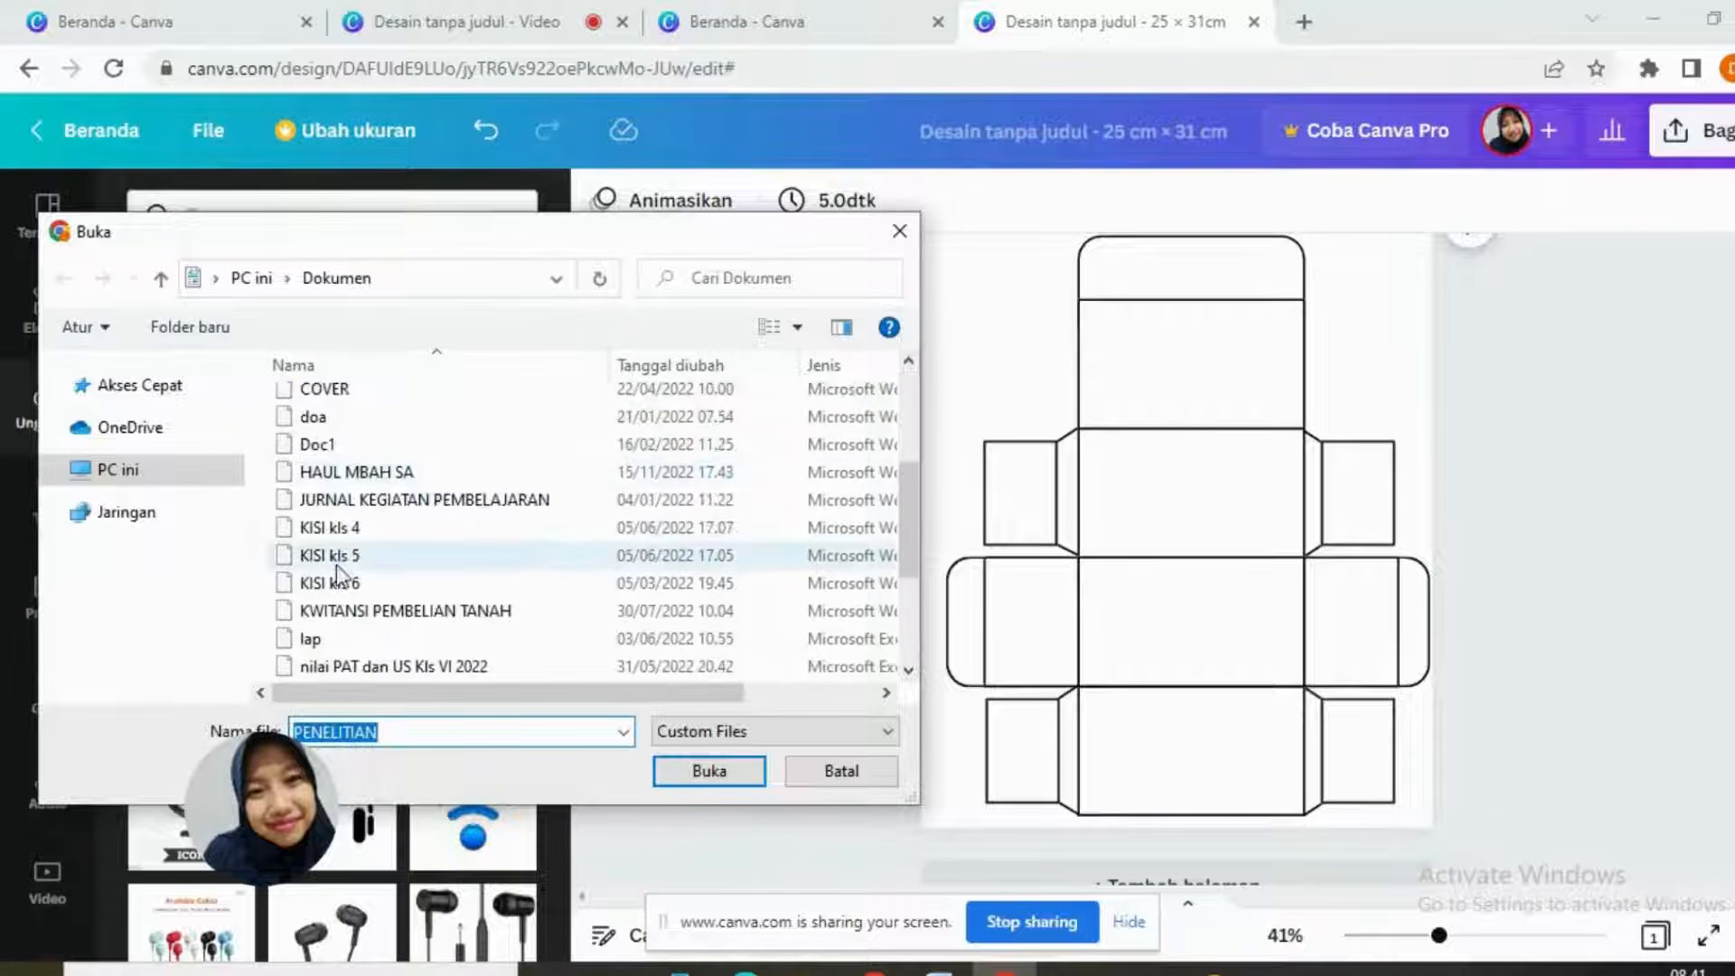
pyautogui.scroll(-2, 461, 542)
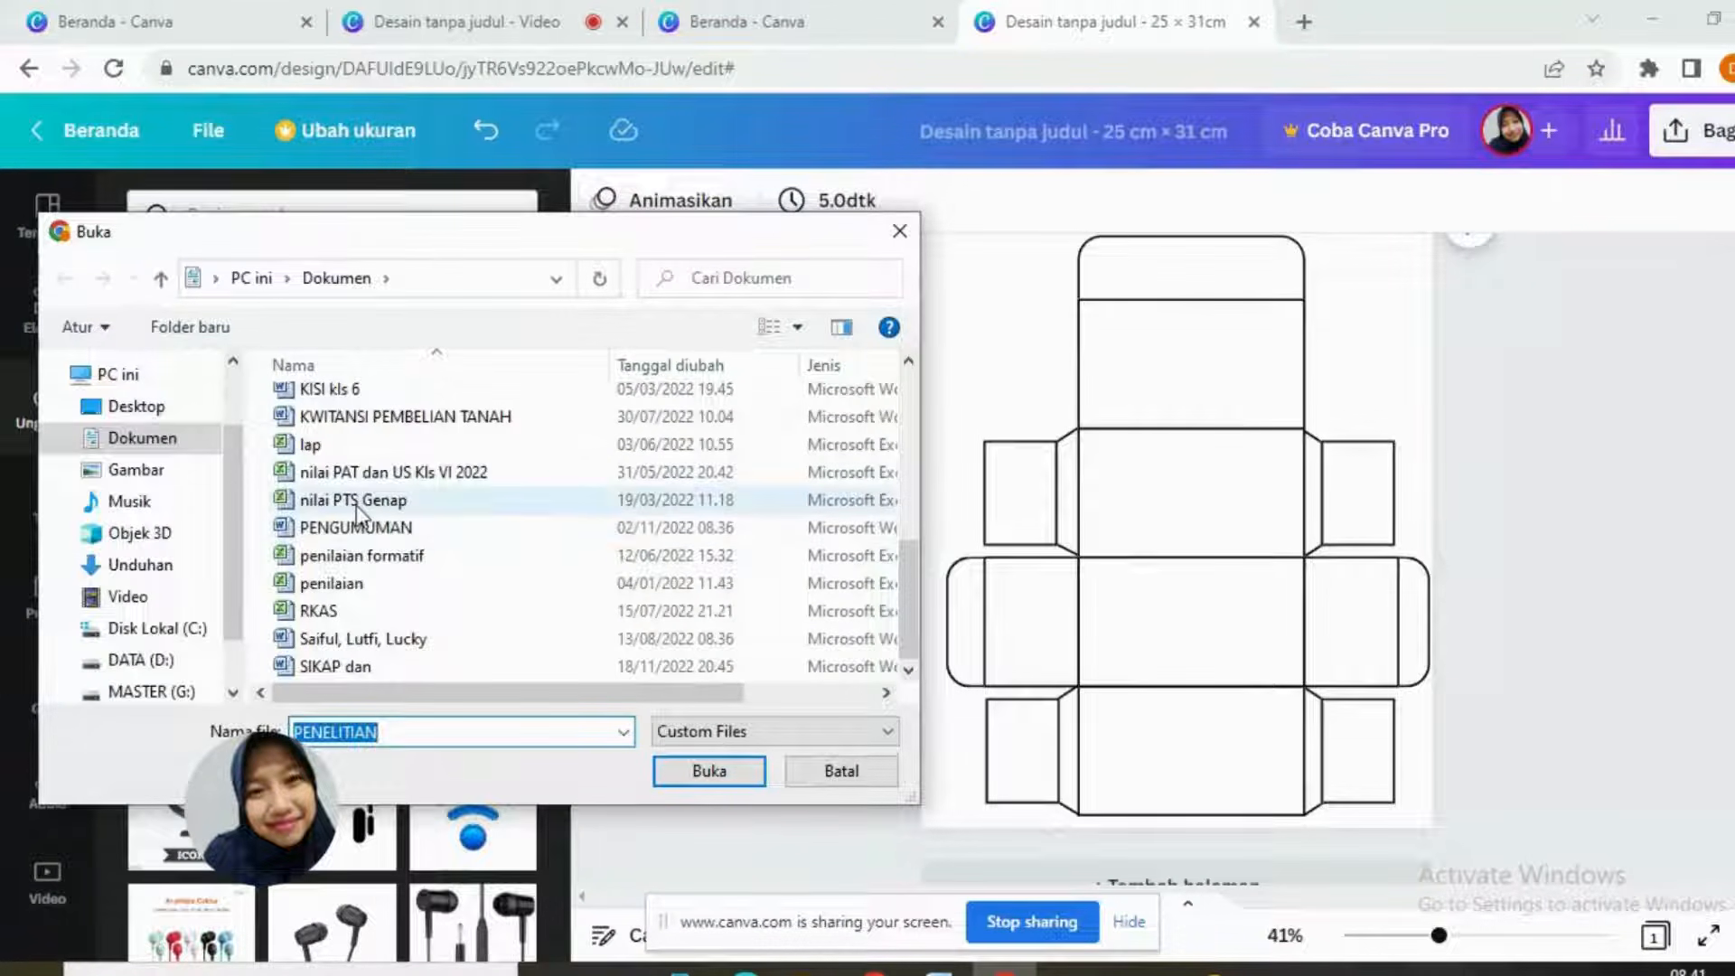
pyautogui.scroll(5, 543, 434)
pyautogui.click(137, 533)
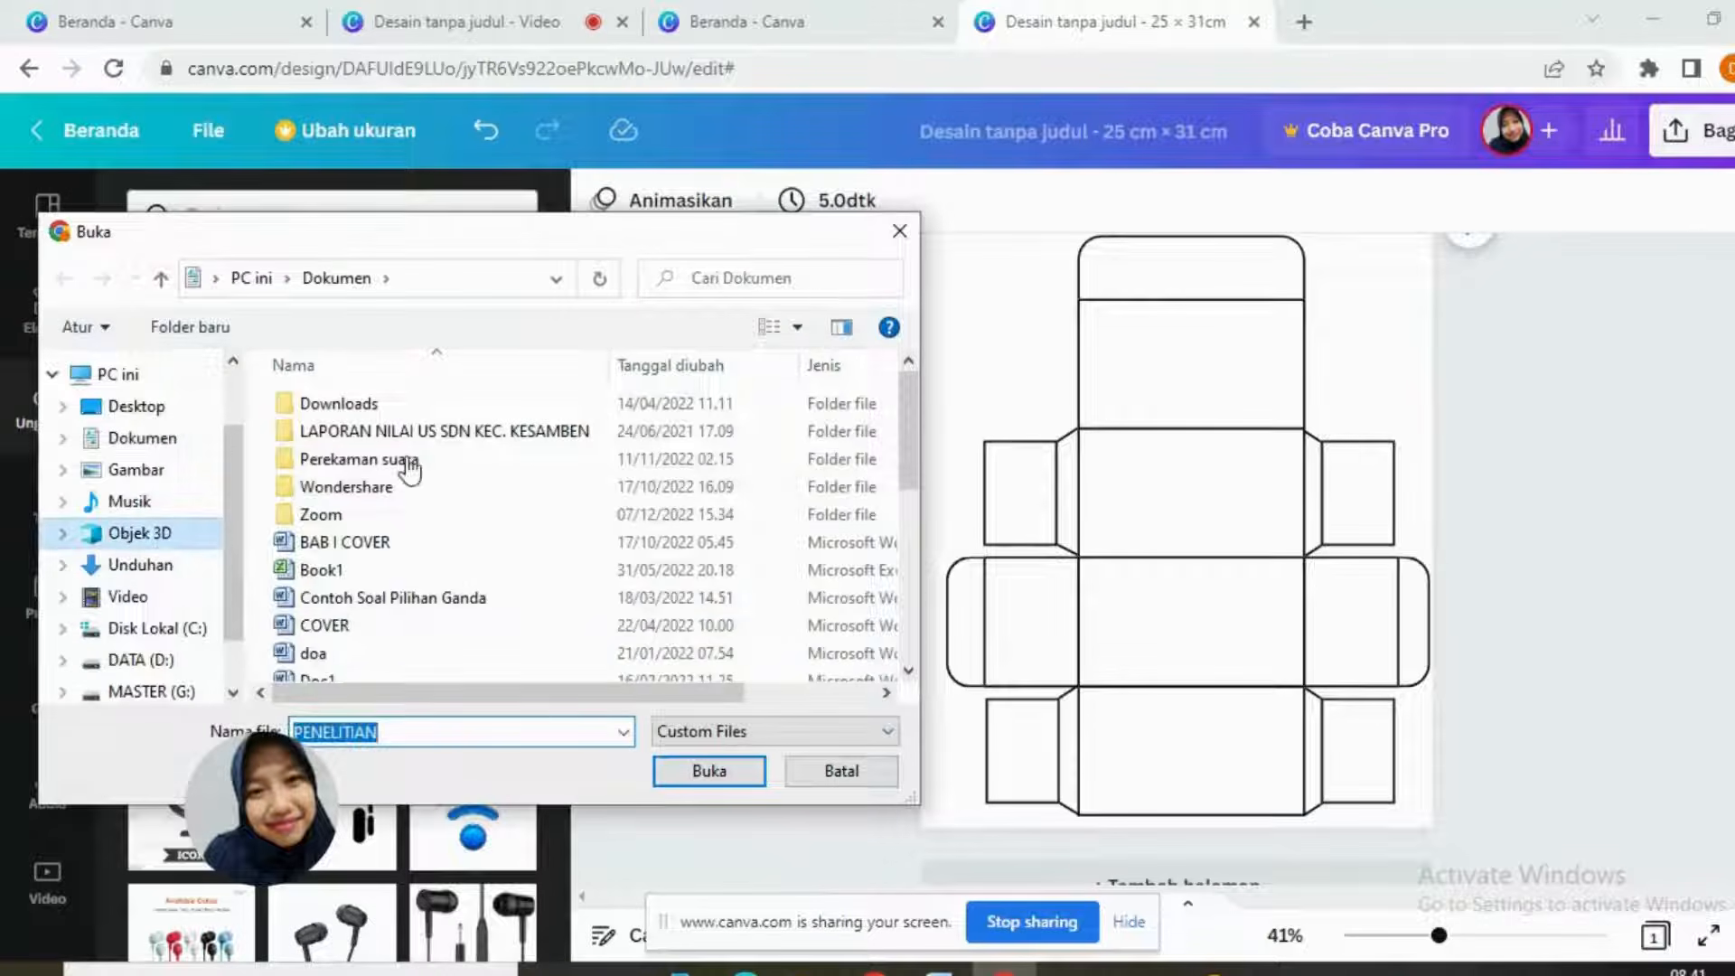
pyautogui.click(902, 233)
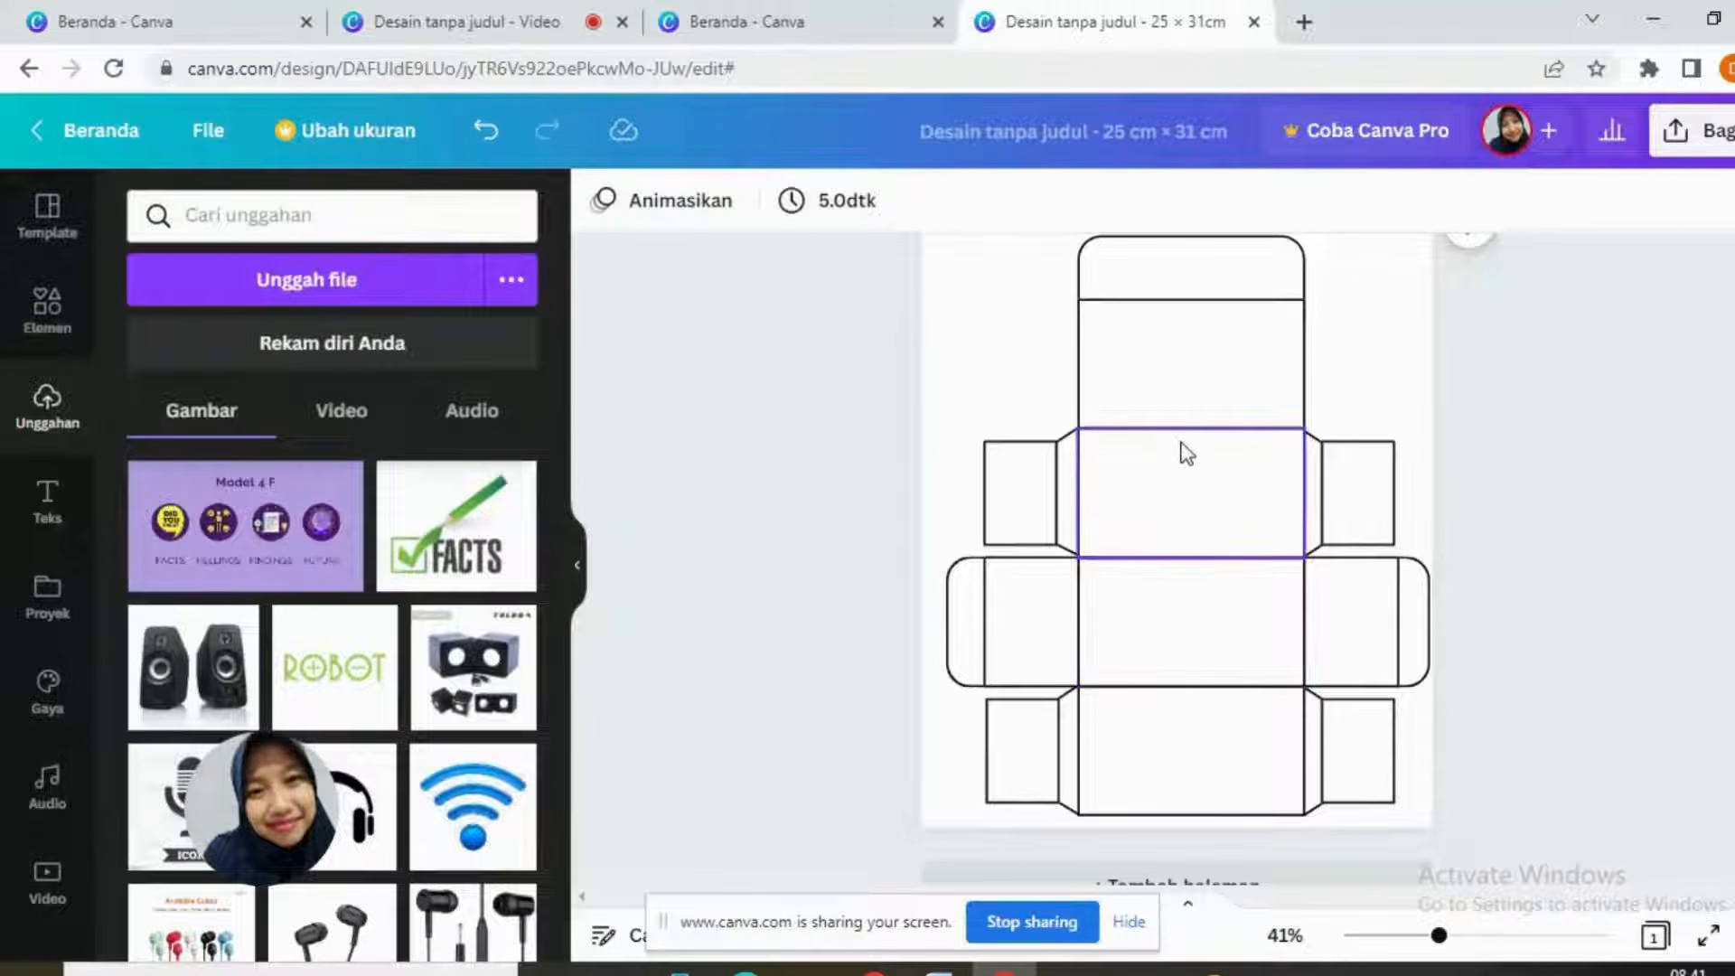
# Step: Browse the font combinations, try adding a plain text box to the box net, and undo it
pyautogui.click(1187, 382)
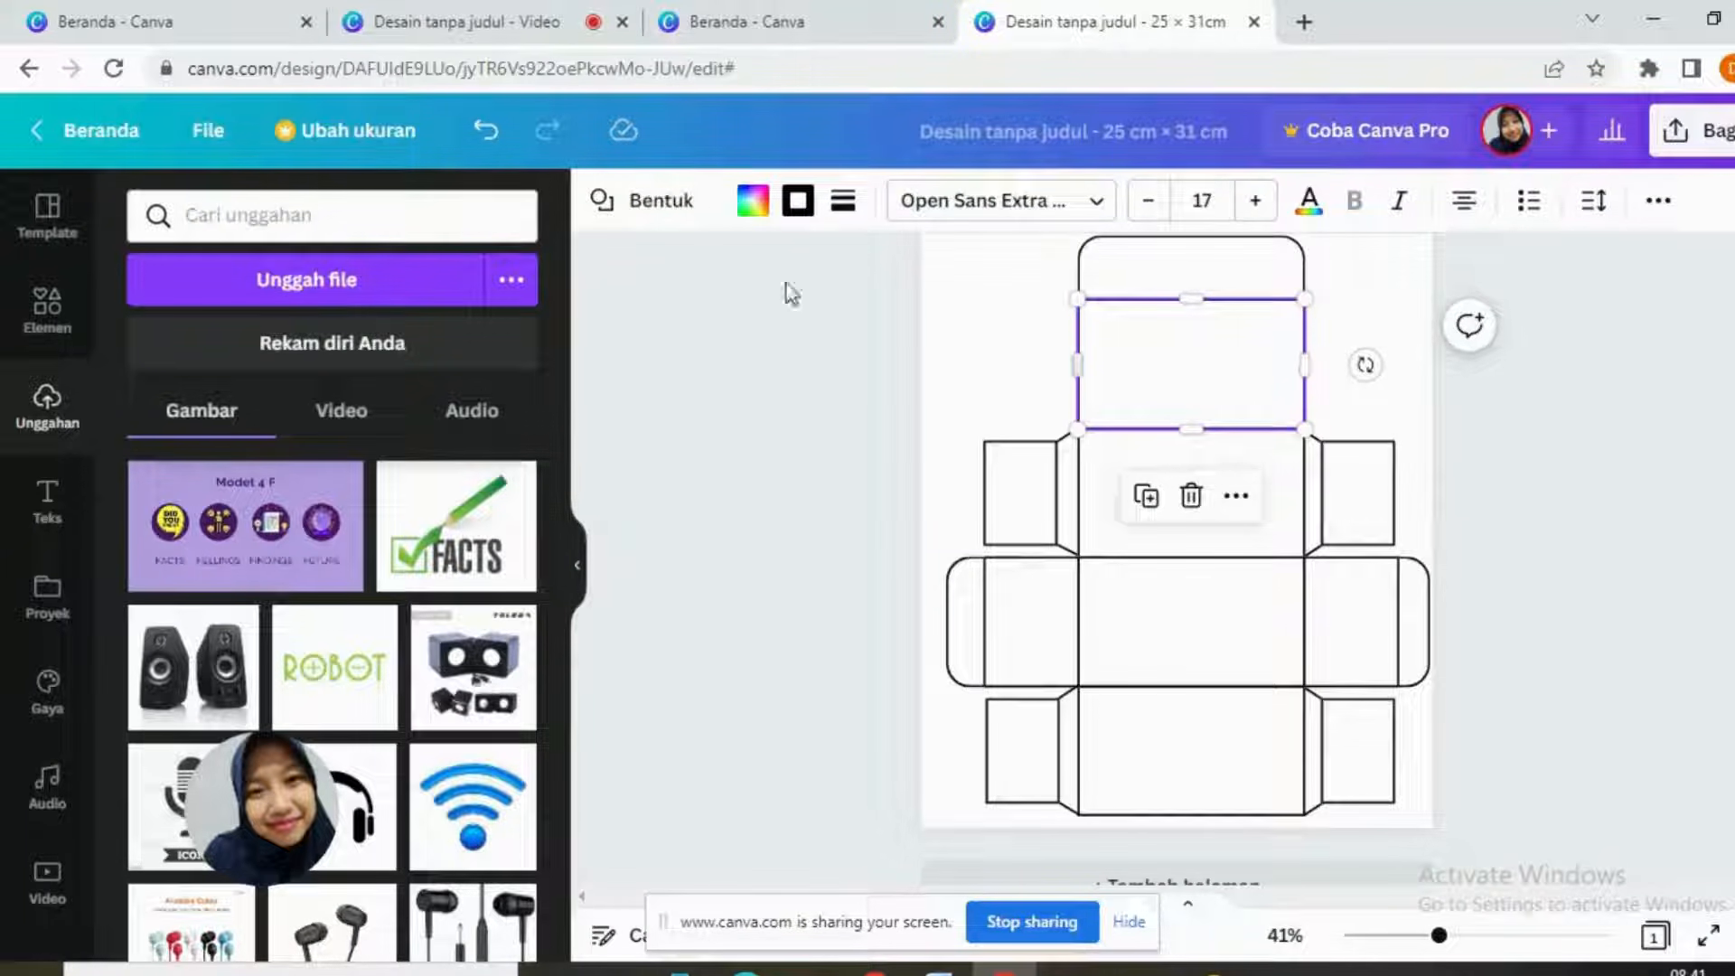
pyautogui.click(47, 499)
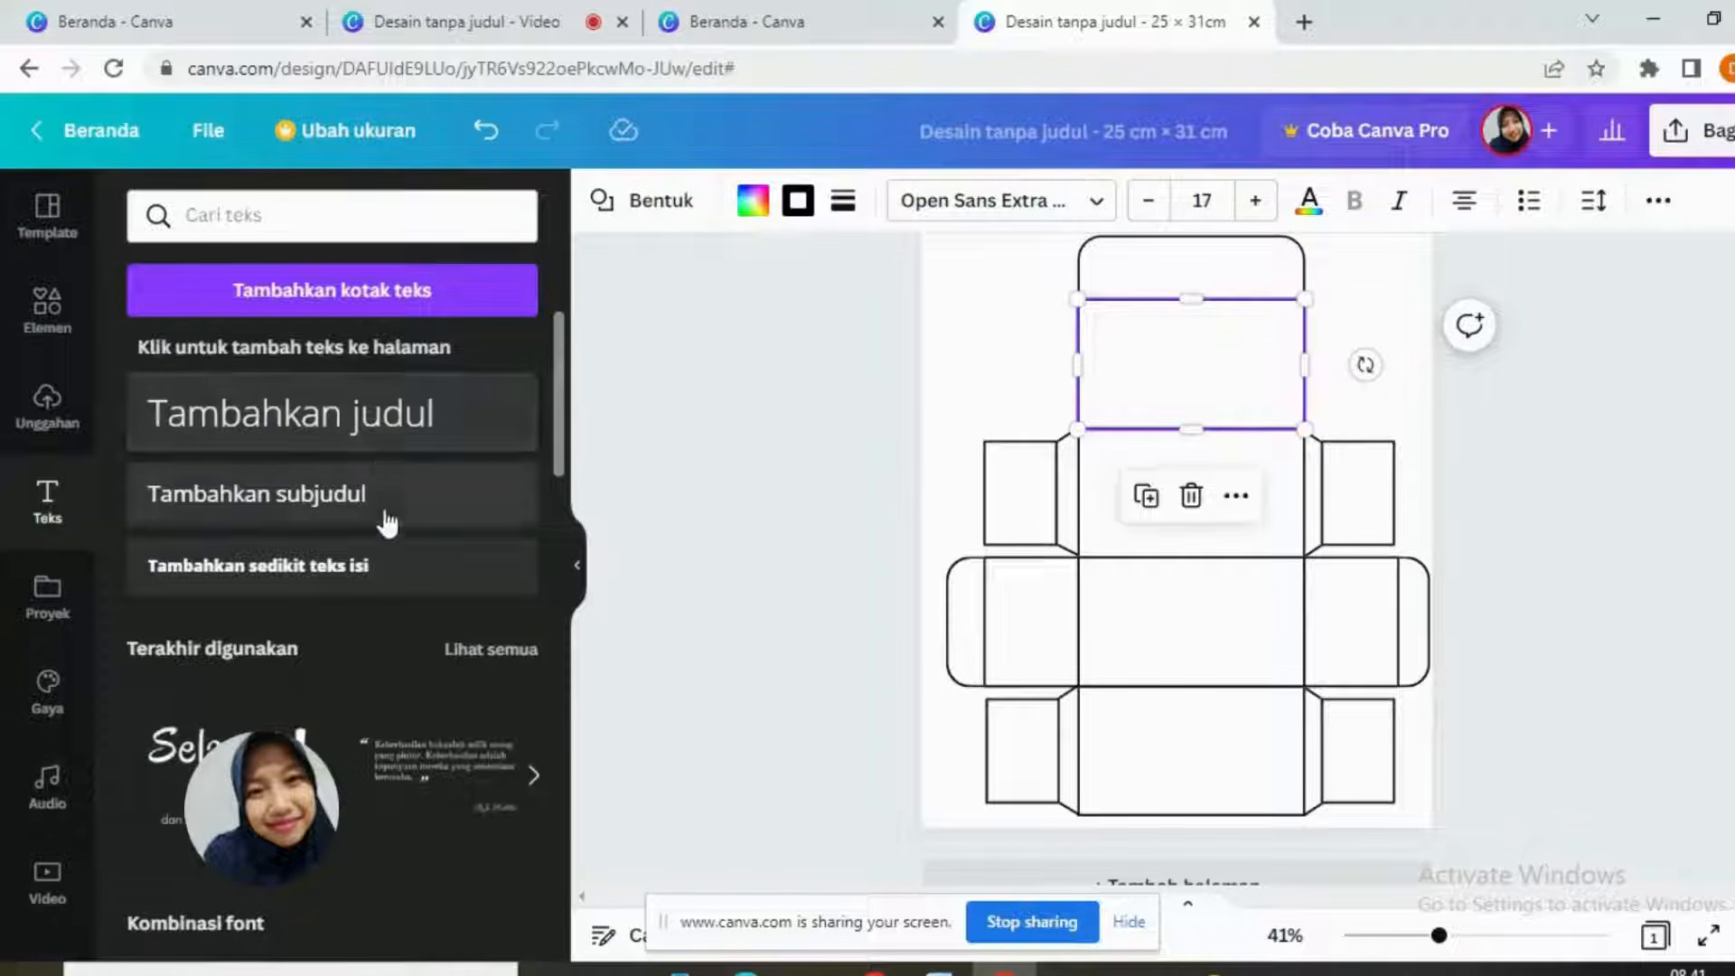
pyautogui.scroll(-10, 289, 642)
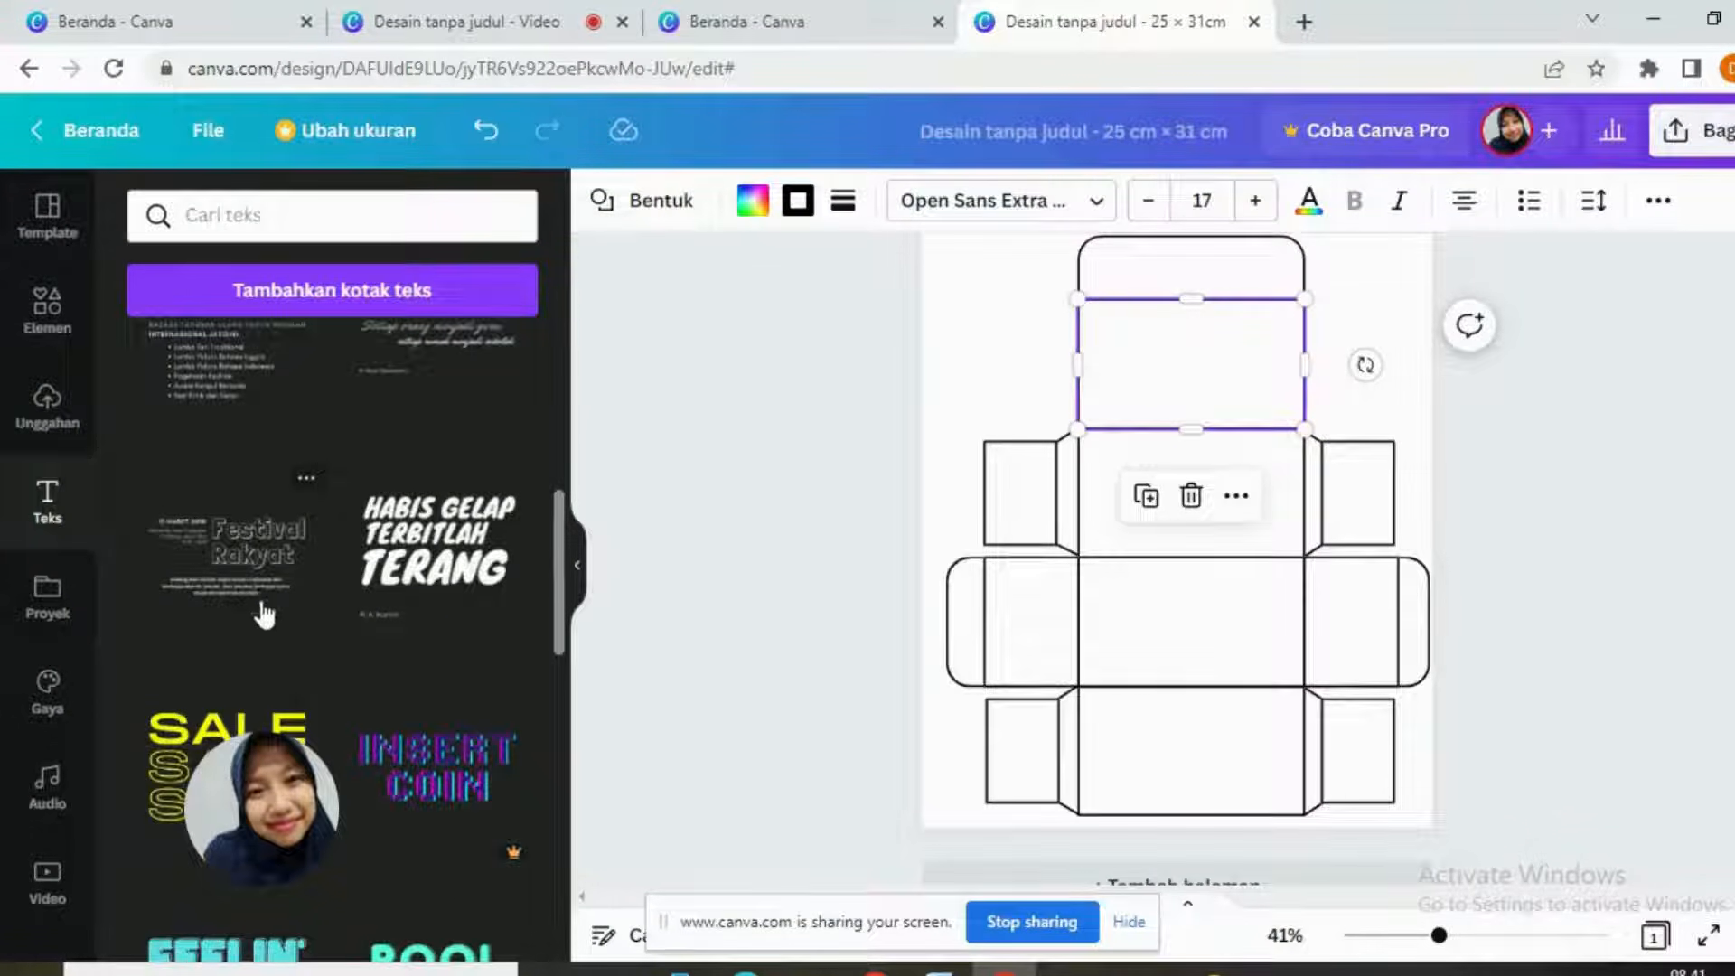
pyautogui.scroll(-7, 266, 596)
pyautogui.scroll(2, 280, 578)
pyautogui.scroll(15, 280, 568)
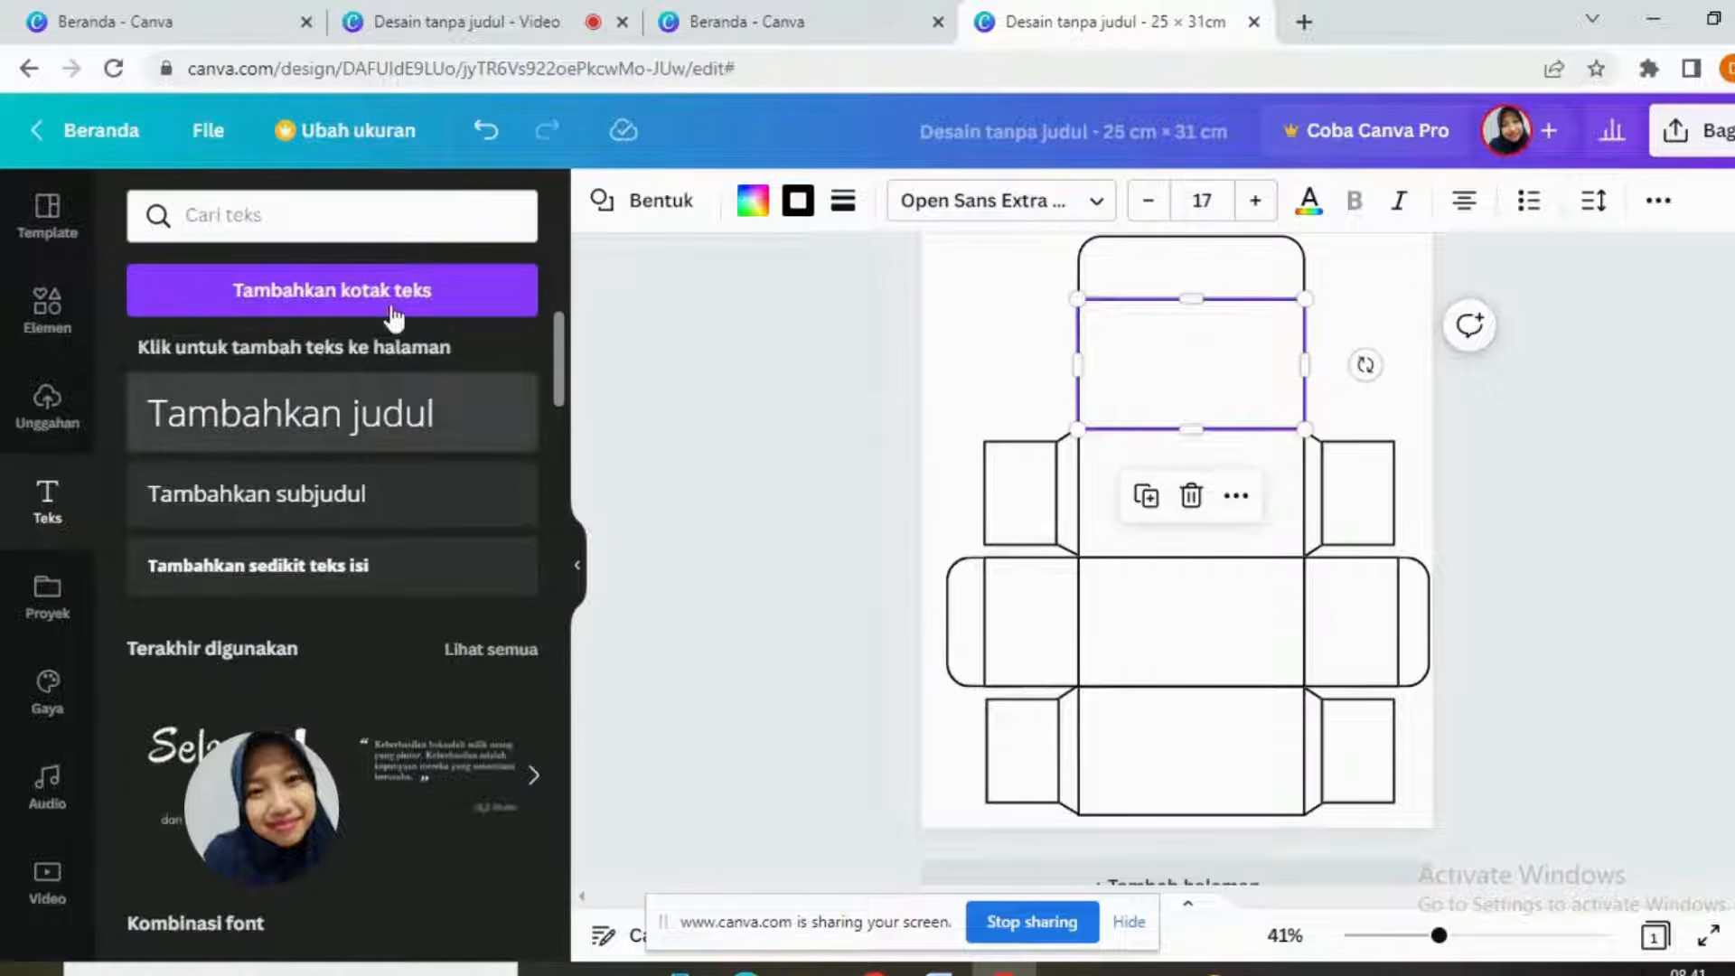
pyautogui.click(381, 293)
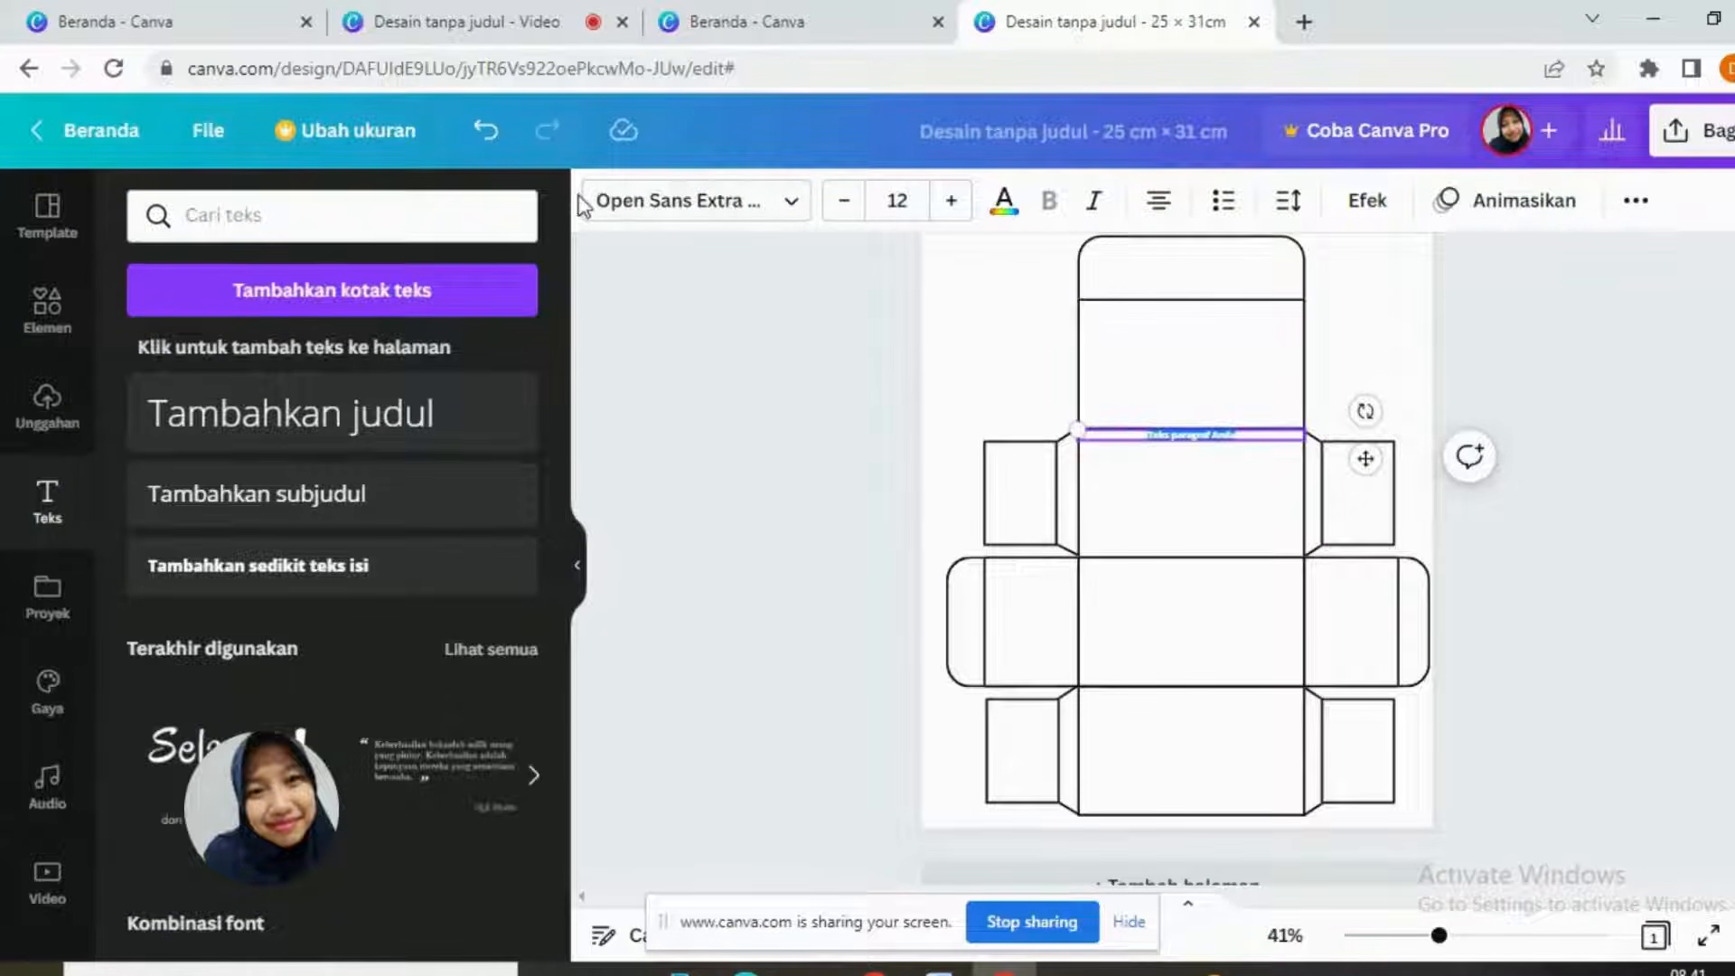
pyautogui.click(484, 132)
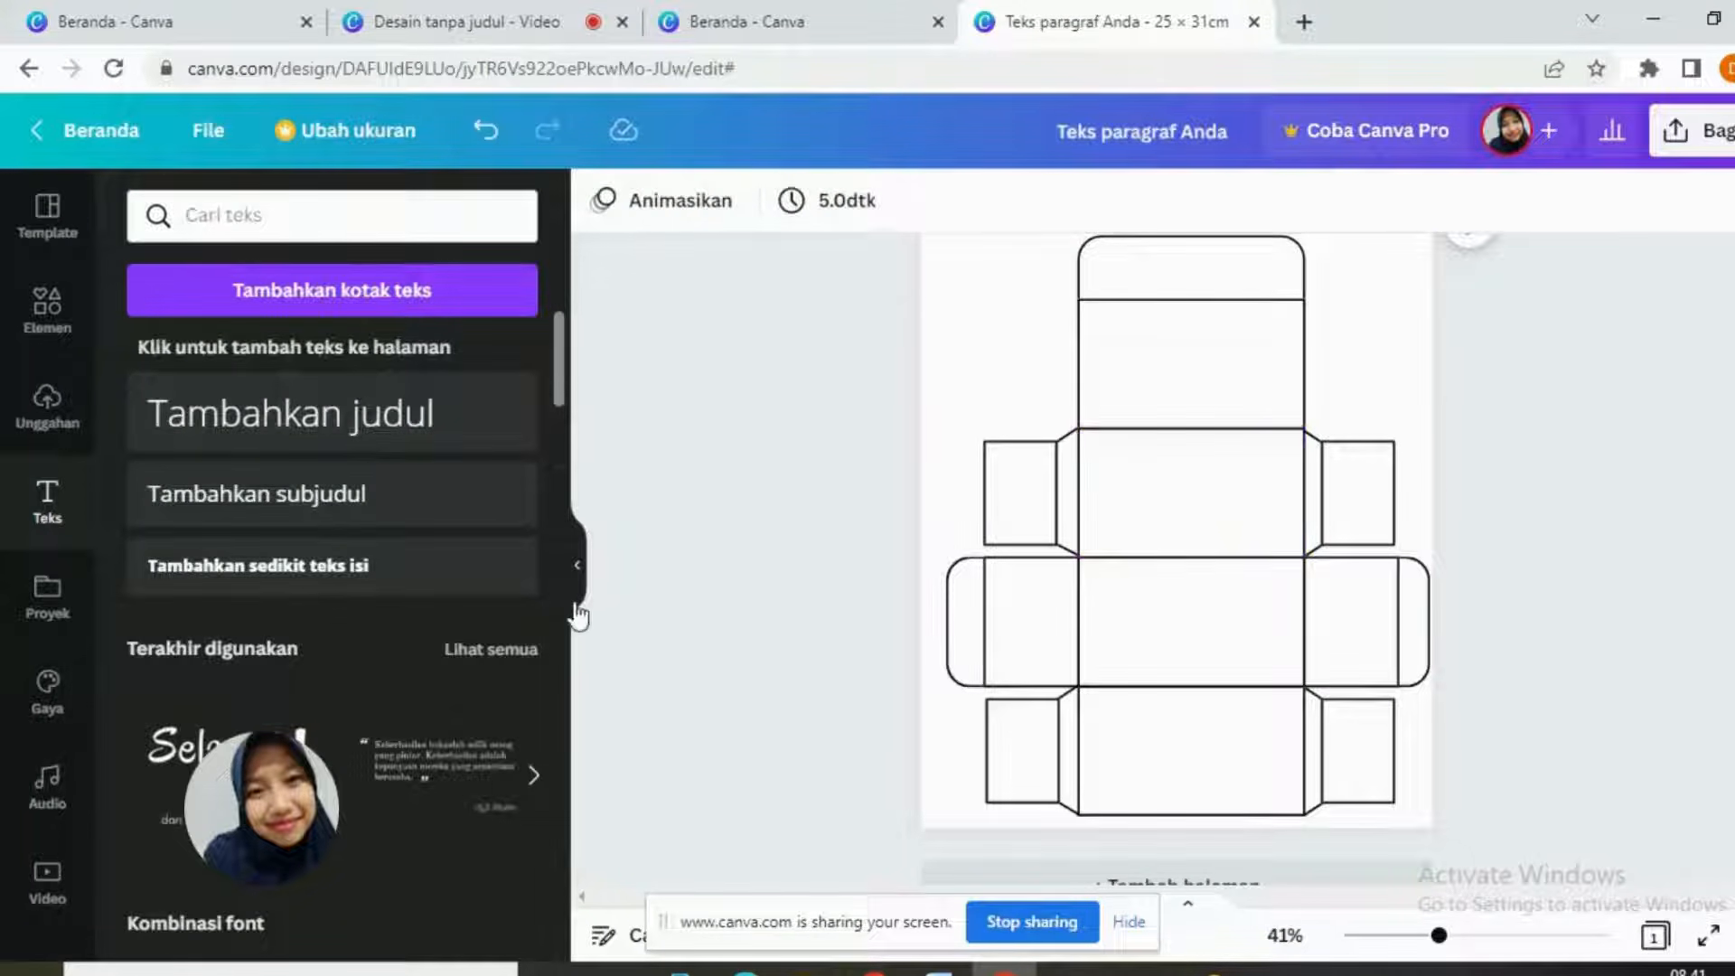
pyautogui.scroll(2, 1073, 622)
pyautogui.scroll(-3, 1076, 620)
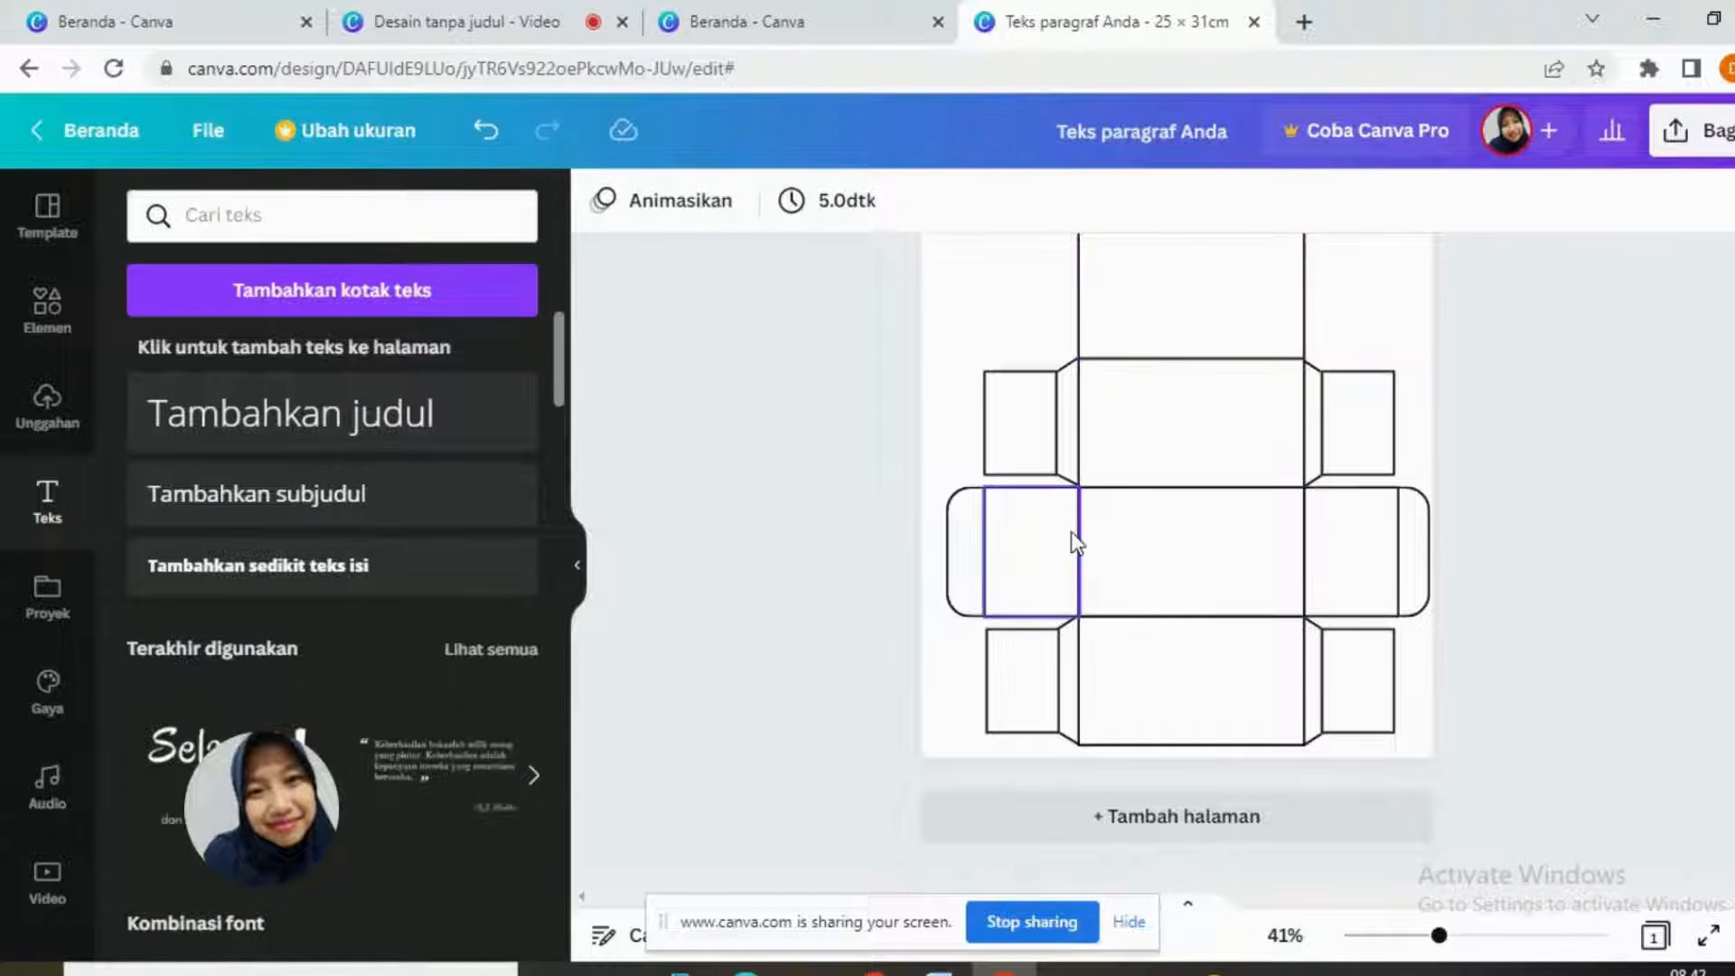
pyautogui.scroll(2, 1073, 543)
pyautogui.click(1187, 524)
pyautogui.scroll(-2, 1221, 520)
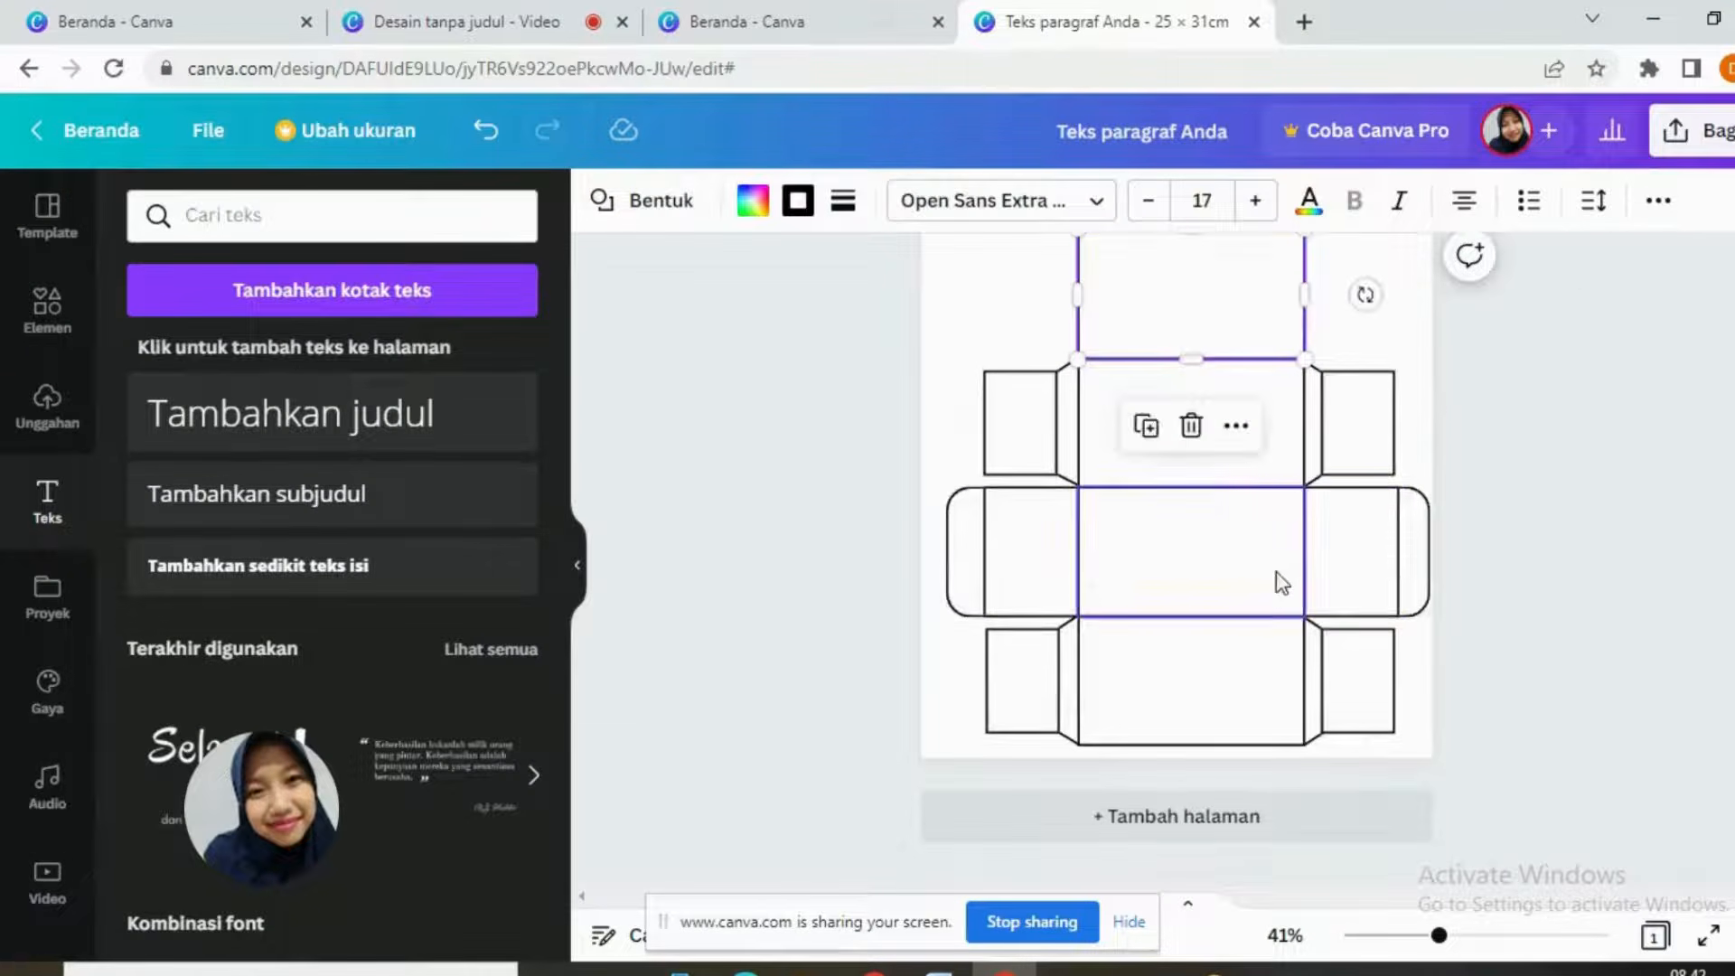
pyautogui.click(1581, 628)
pyautogui.scroll(-5, 307, 741)
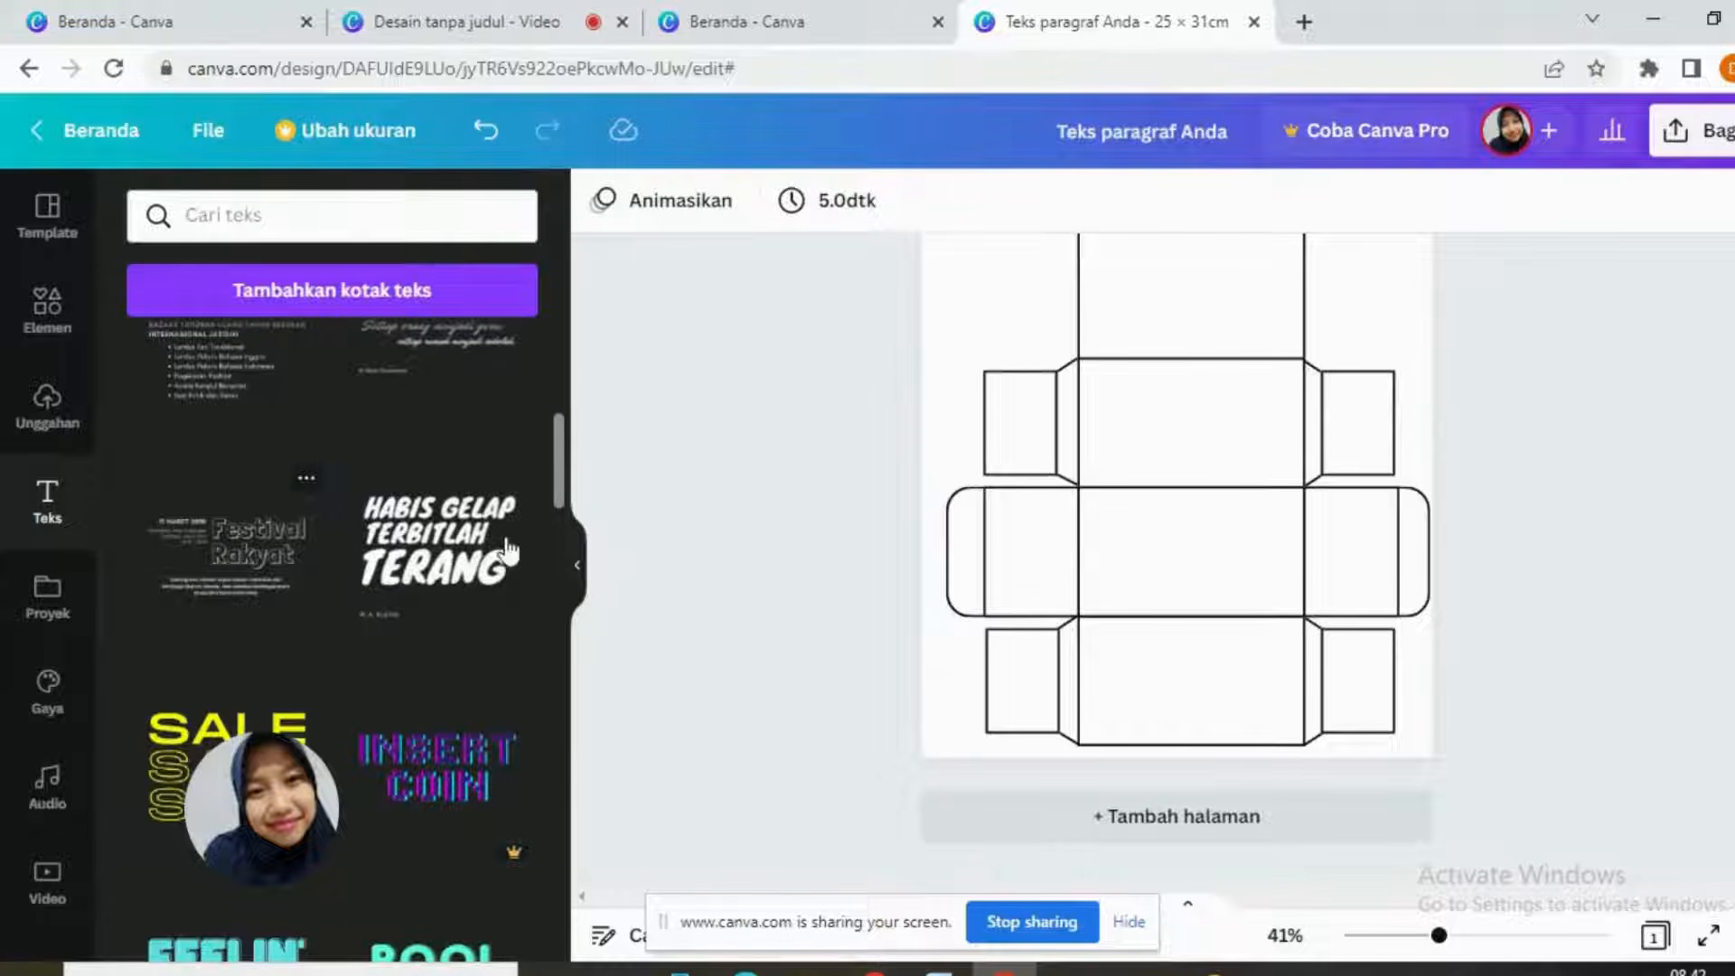
pyautogui.scroll(2, 977, 578)
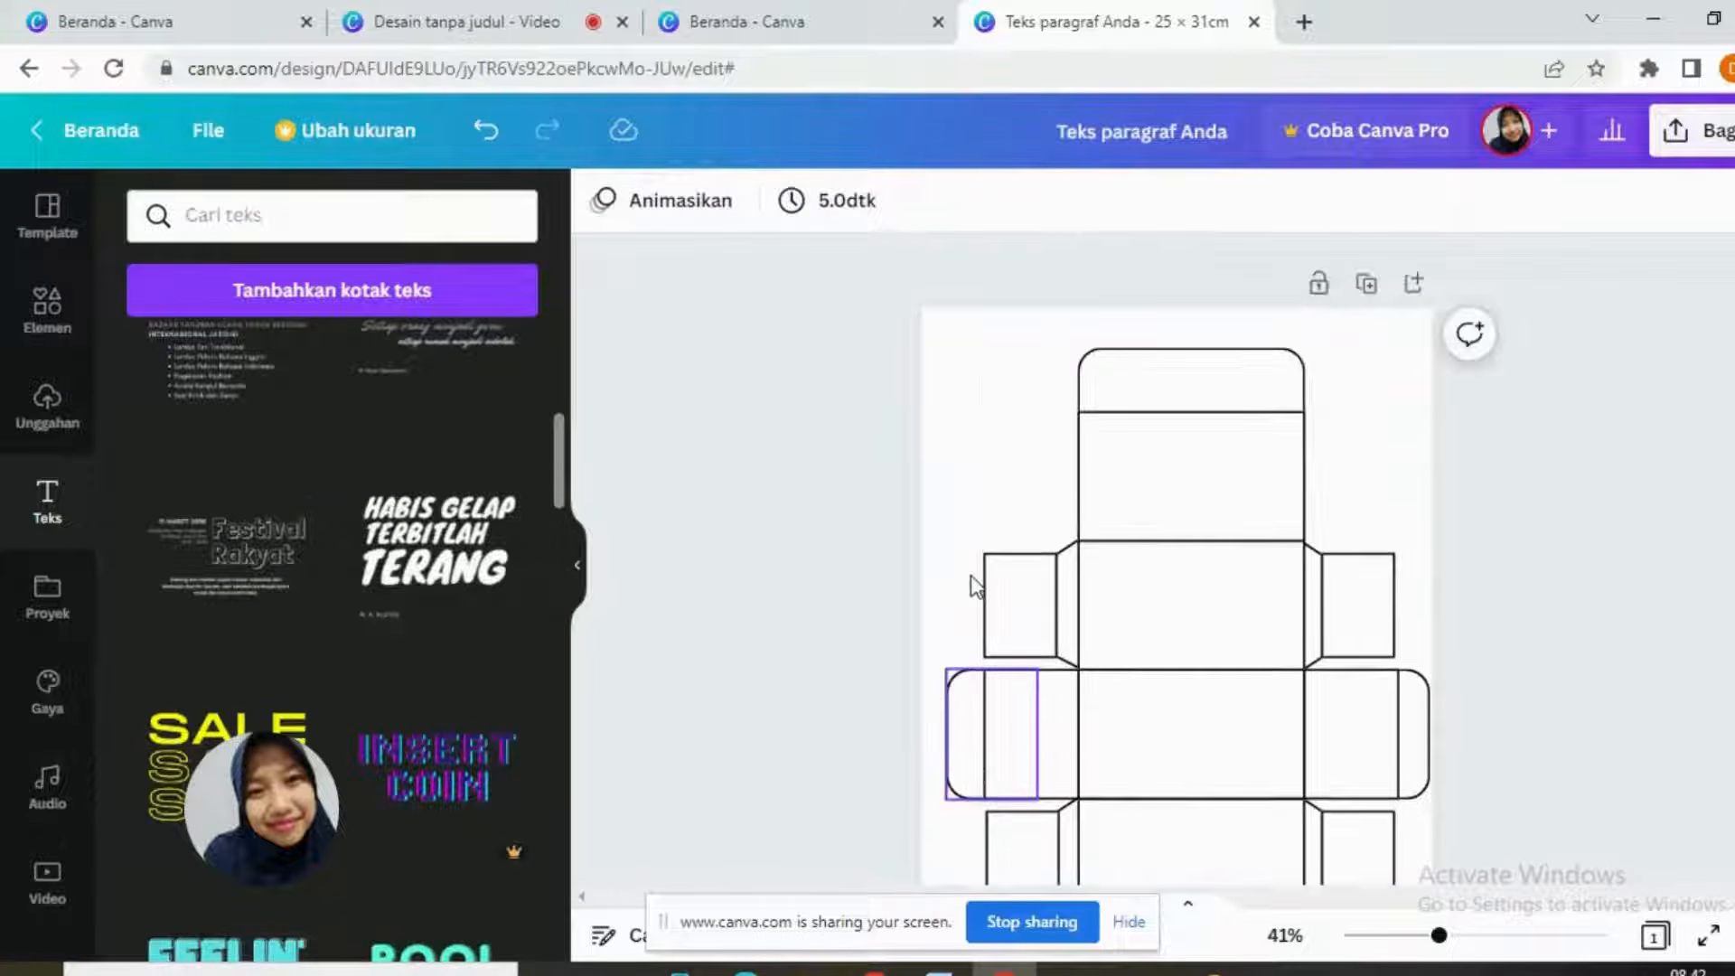
# Step: Undo the last text change and add a heading with "Selamat Natal!" font combinations onto the box net
pyautogui.click(485, 130)
pyautogui.scroll(5, 343, 560)
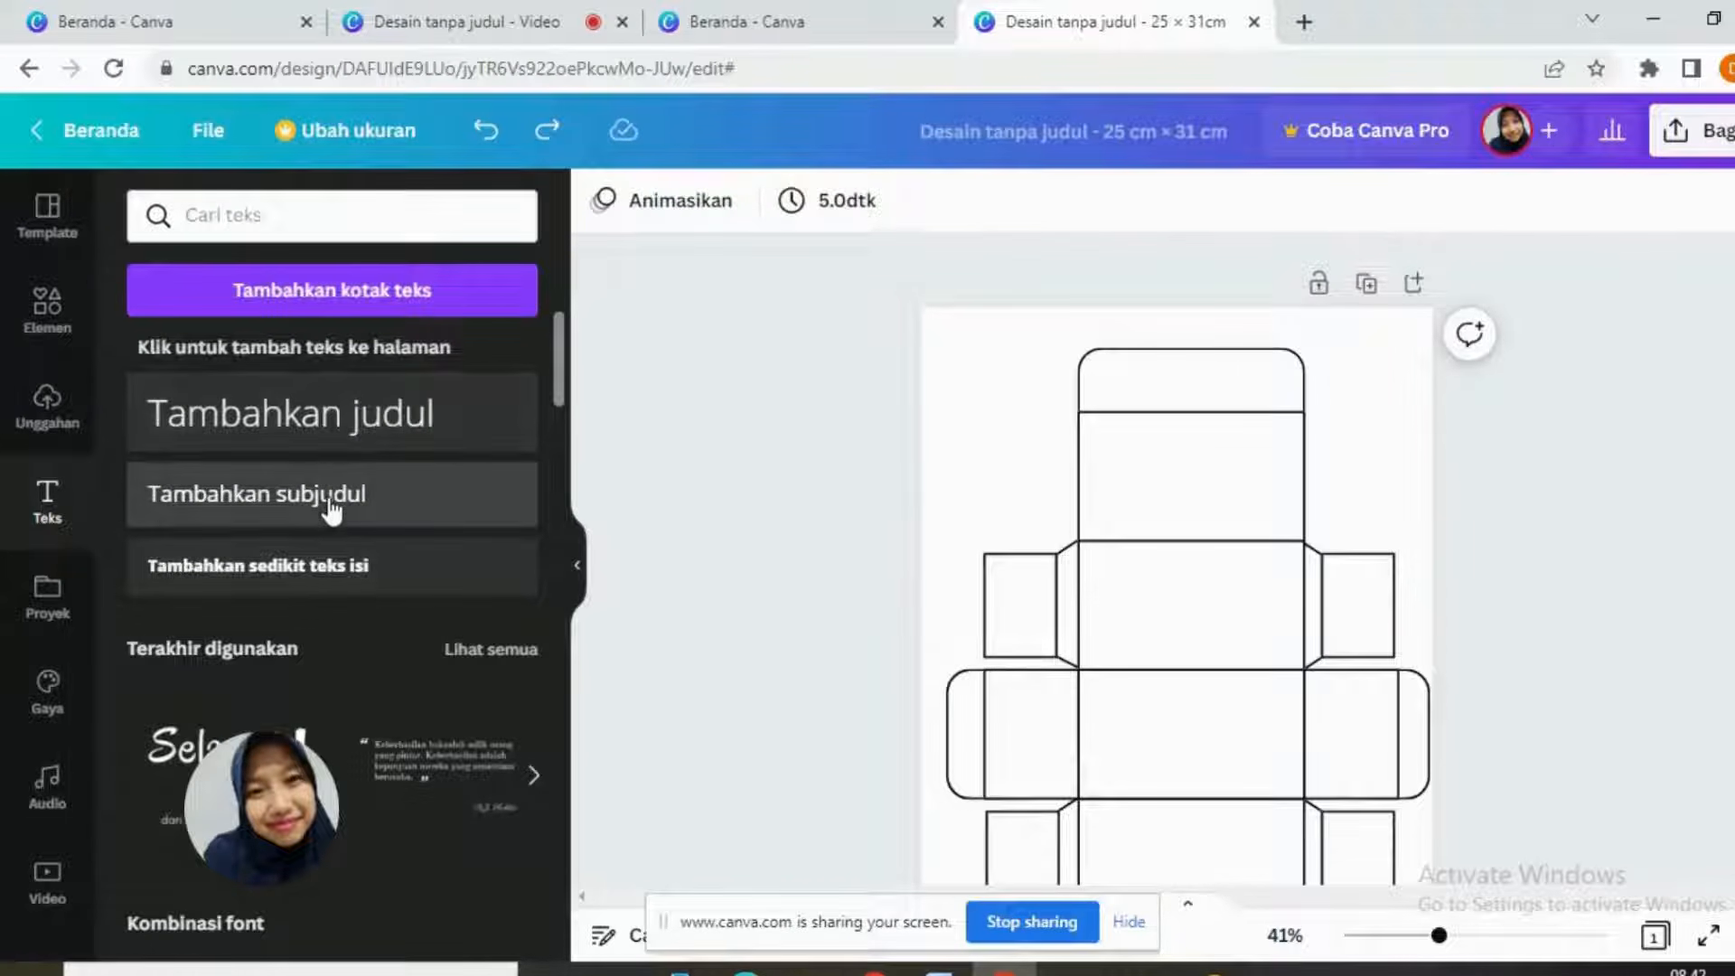
pyautogui.click(379, 439)
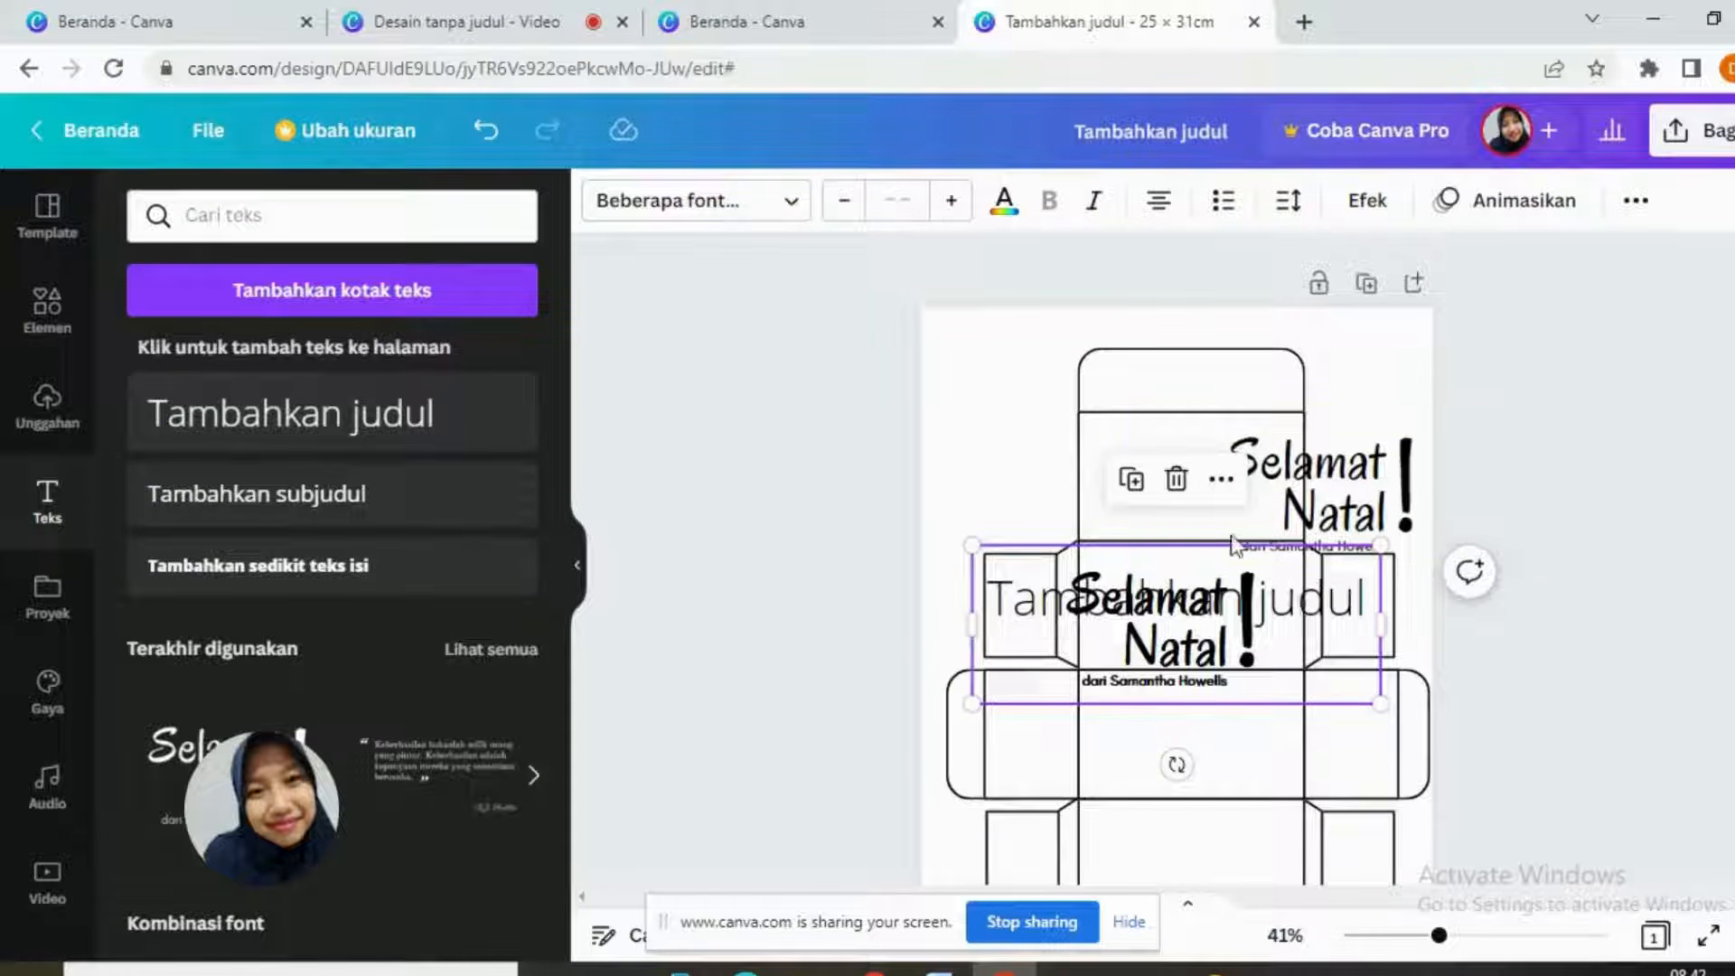
# Step: Delete the pieces of the "Selamat Natal!" text combination overlapping the net's upper panel and right page margin
pyautogui.click(1178, 480)
pyautogui.click(1337, 517)
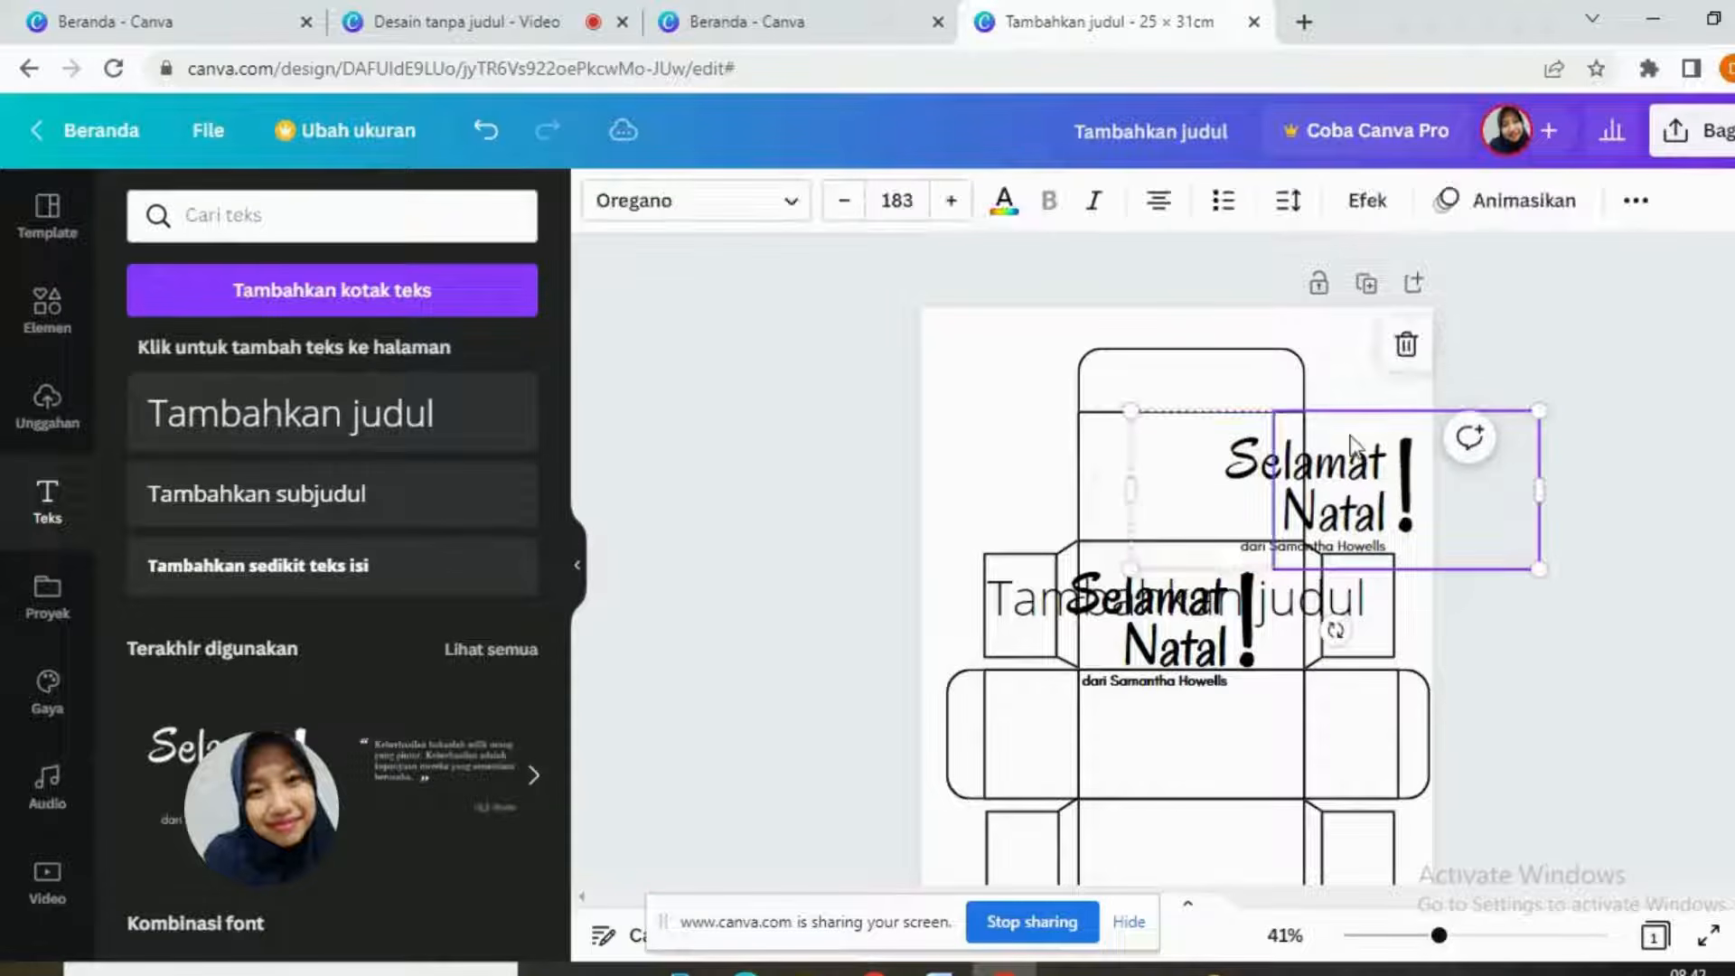
pyautogui.click(1407, 350)
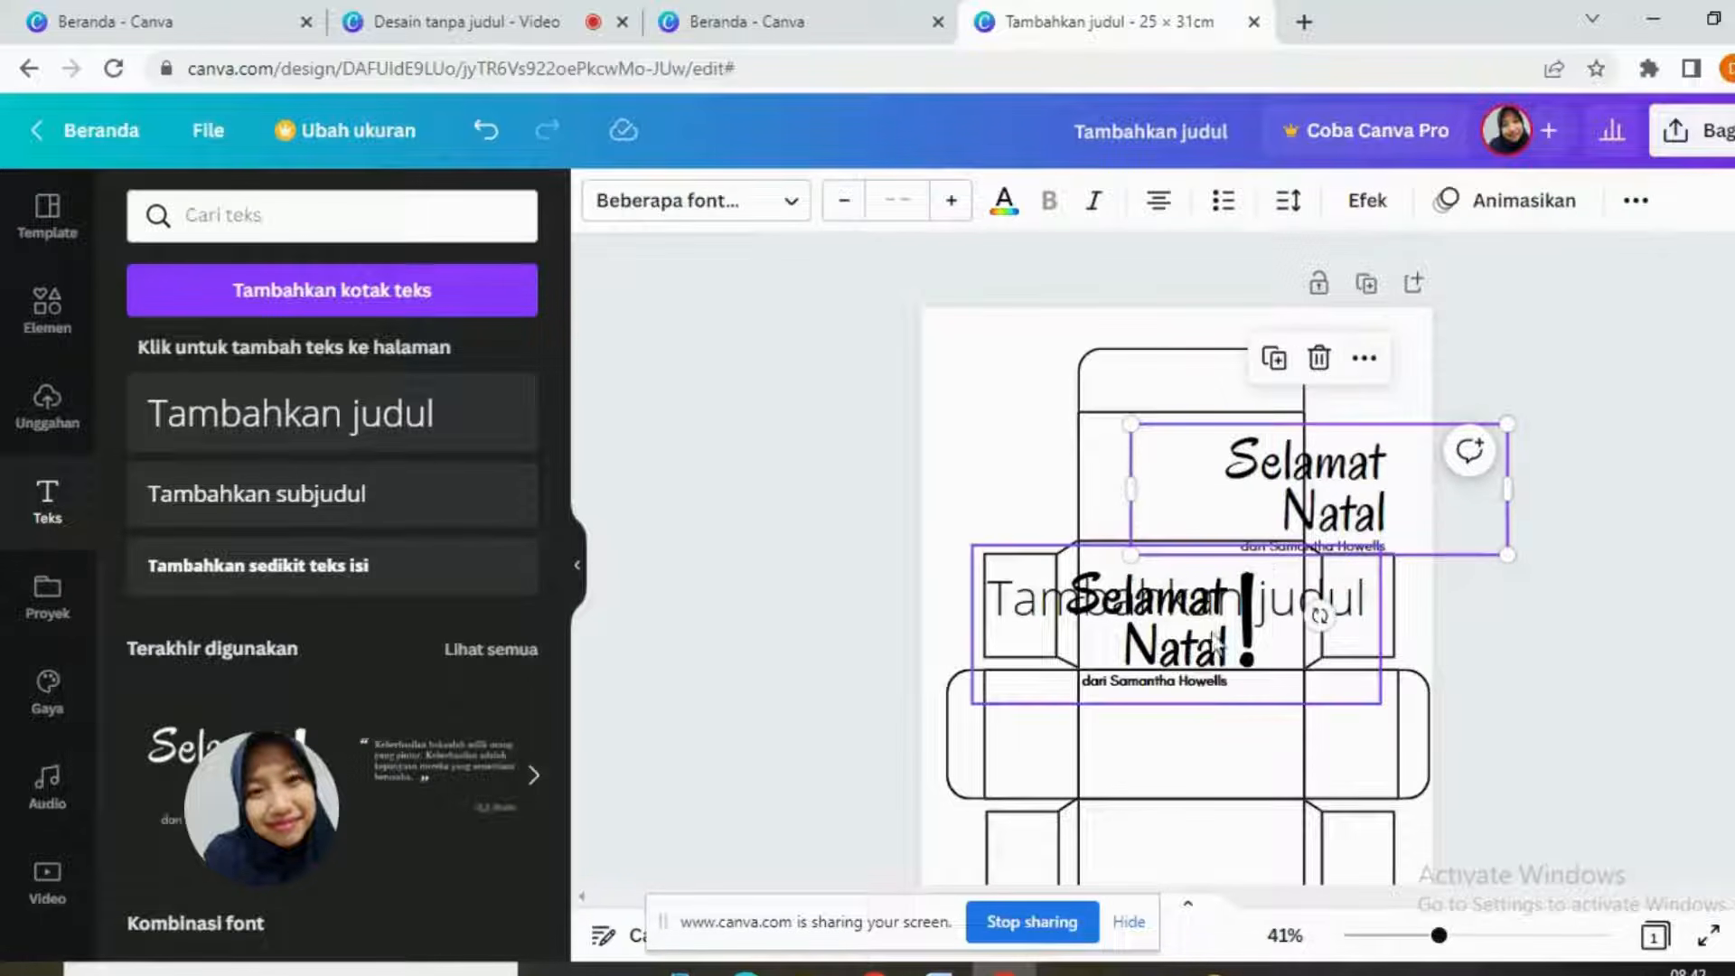
pyautogui.click(1328, 454)
pyautogui.click(1305, 361)
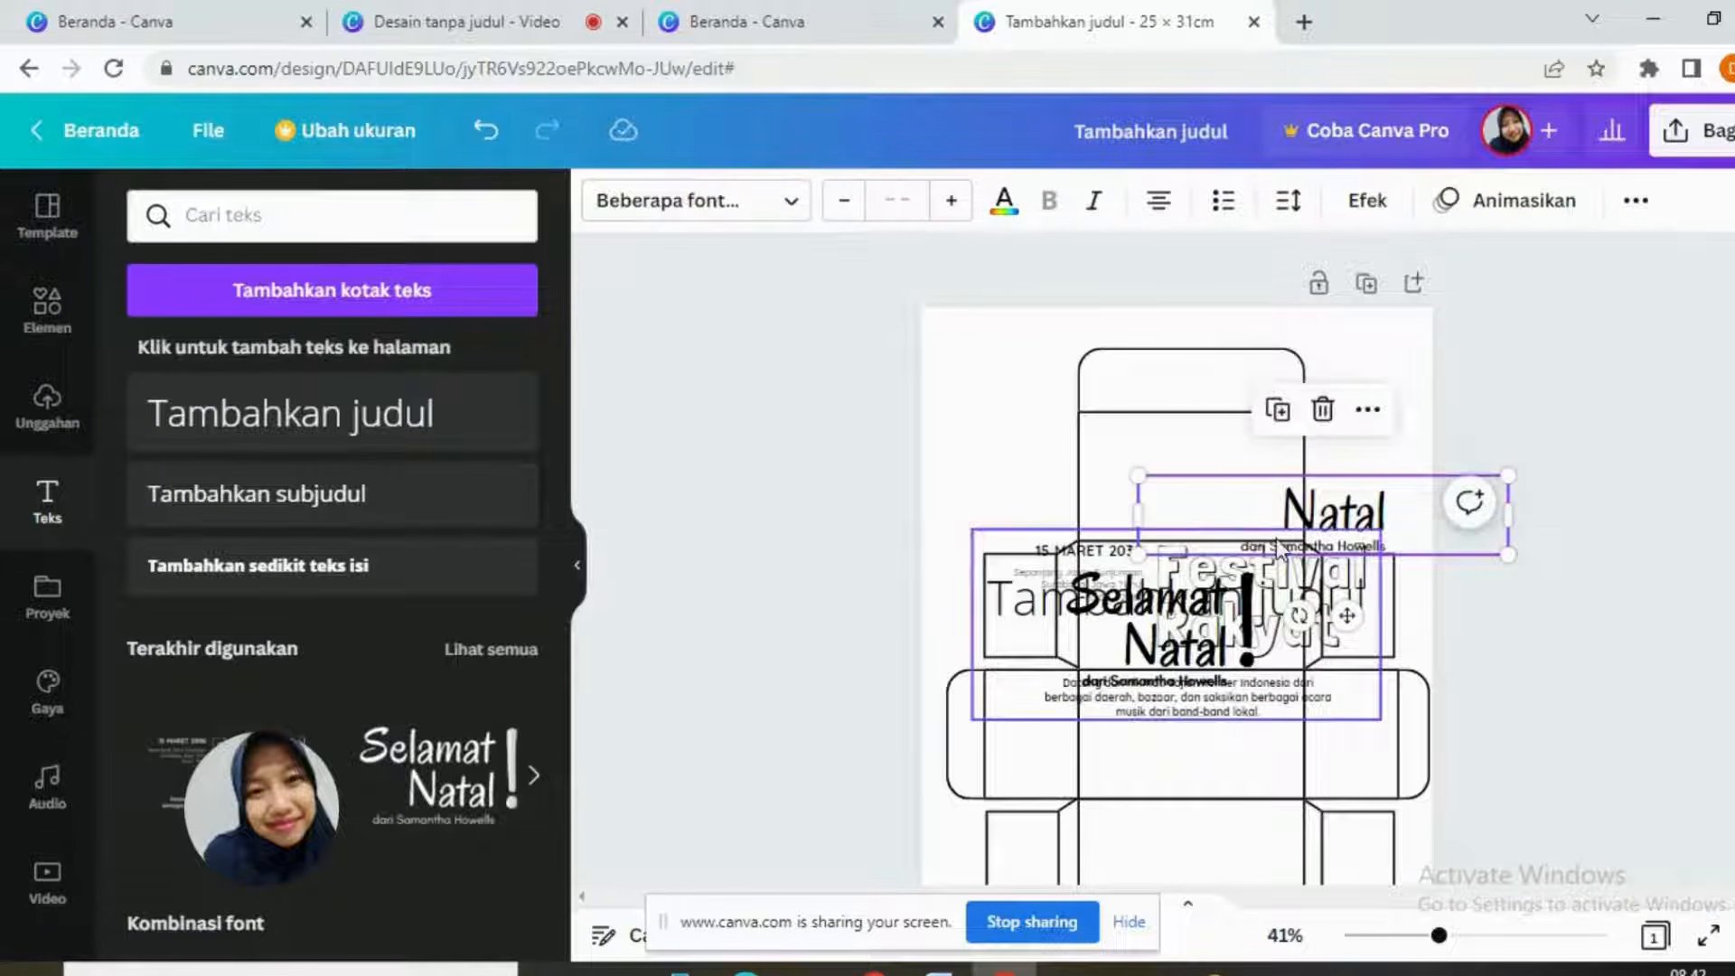
pyautogui.click(1321, 410)
# Step: Delete the "Festival Rakyat" text combination, including its date and description lines, from the middle of the net
pyautogui.click(1280, 595)
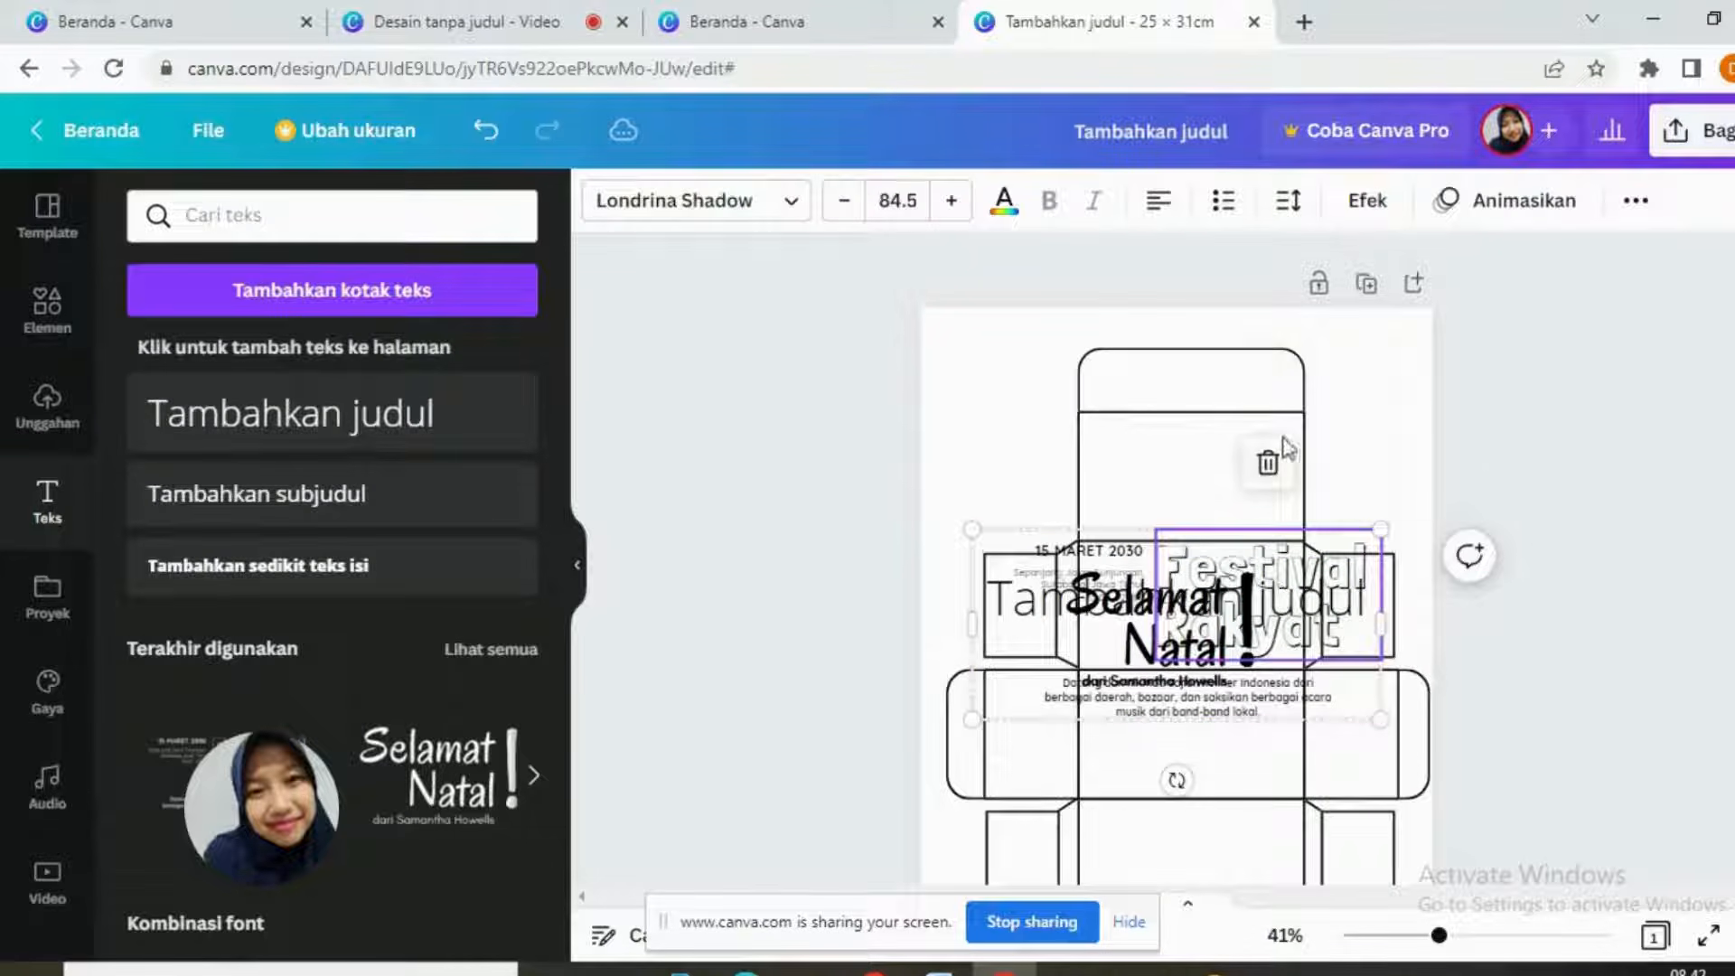
pyautogui.click(1276, 466)
pyautogui.click(1180, 473)
# Step: Delete the exclamation mark, "Natal" and "Selamat" texts of the topmost copy stacked over the heading
pyautogui.click(1247, 624)
pyautogui.click(1257, 486)
pyautogui.click(1190, 621)
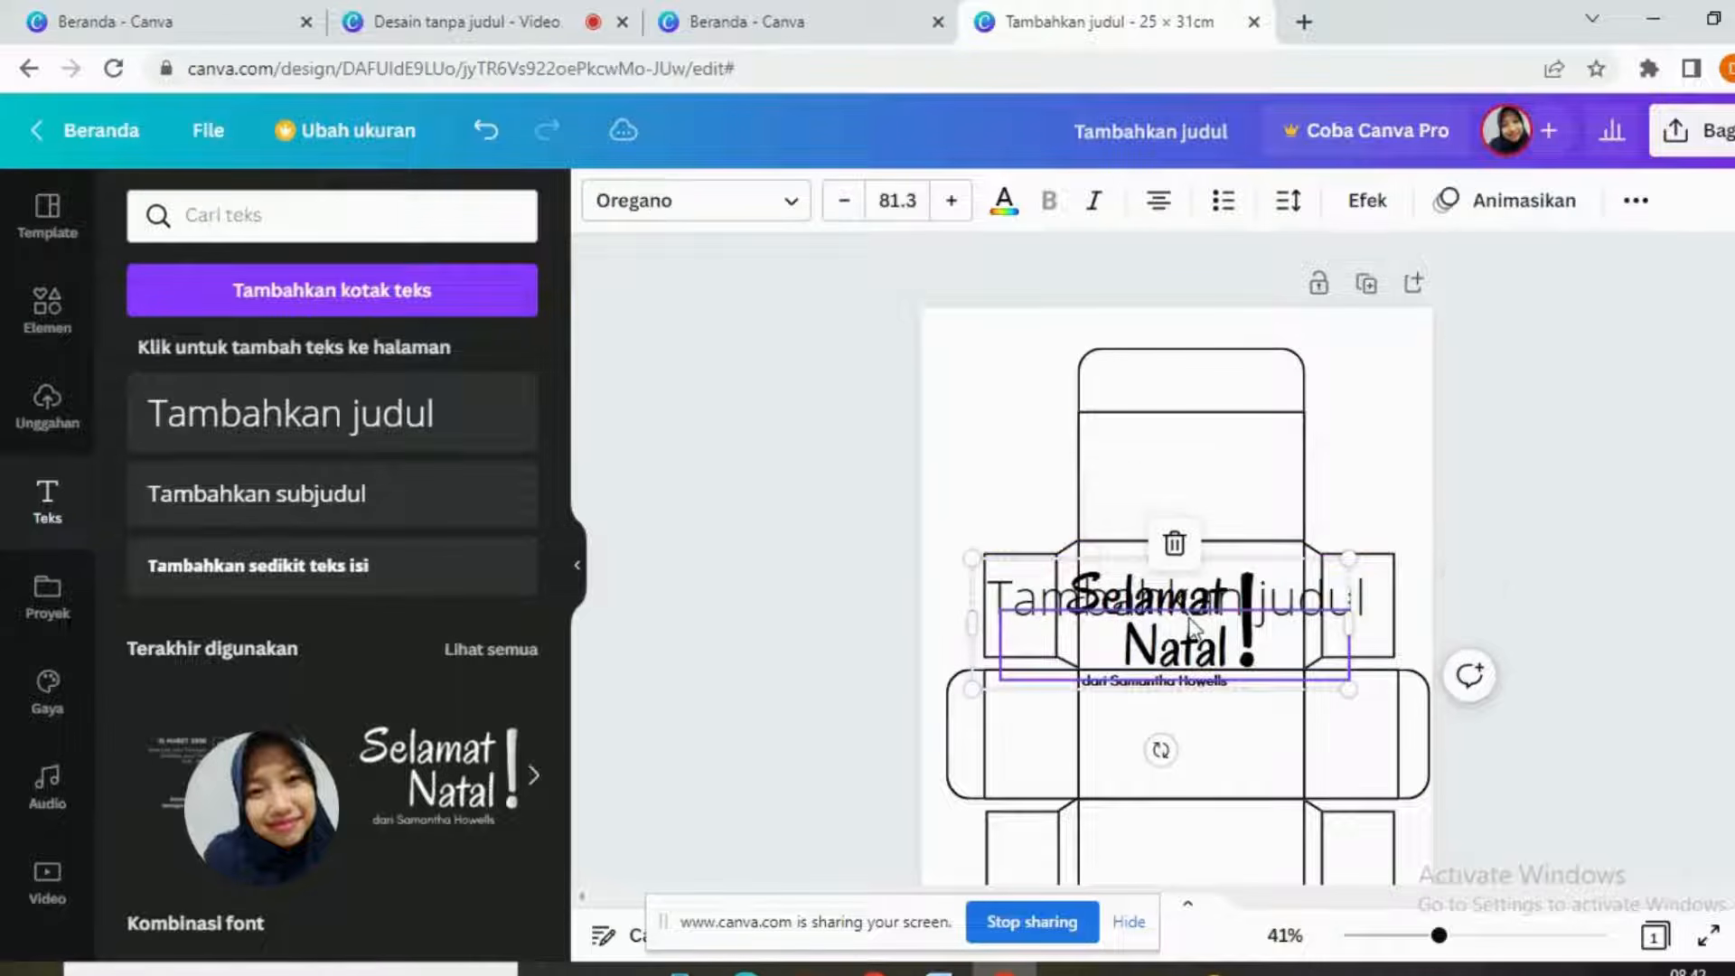
pyautogui.click(1175, 544)
pyautogui.click(1175, 560)
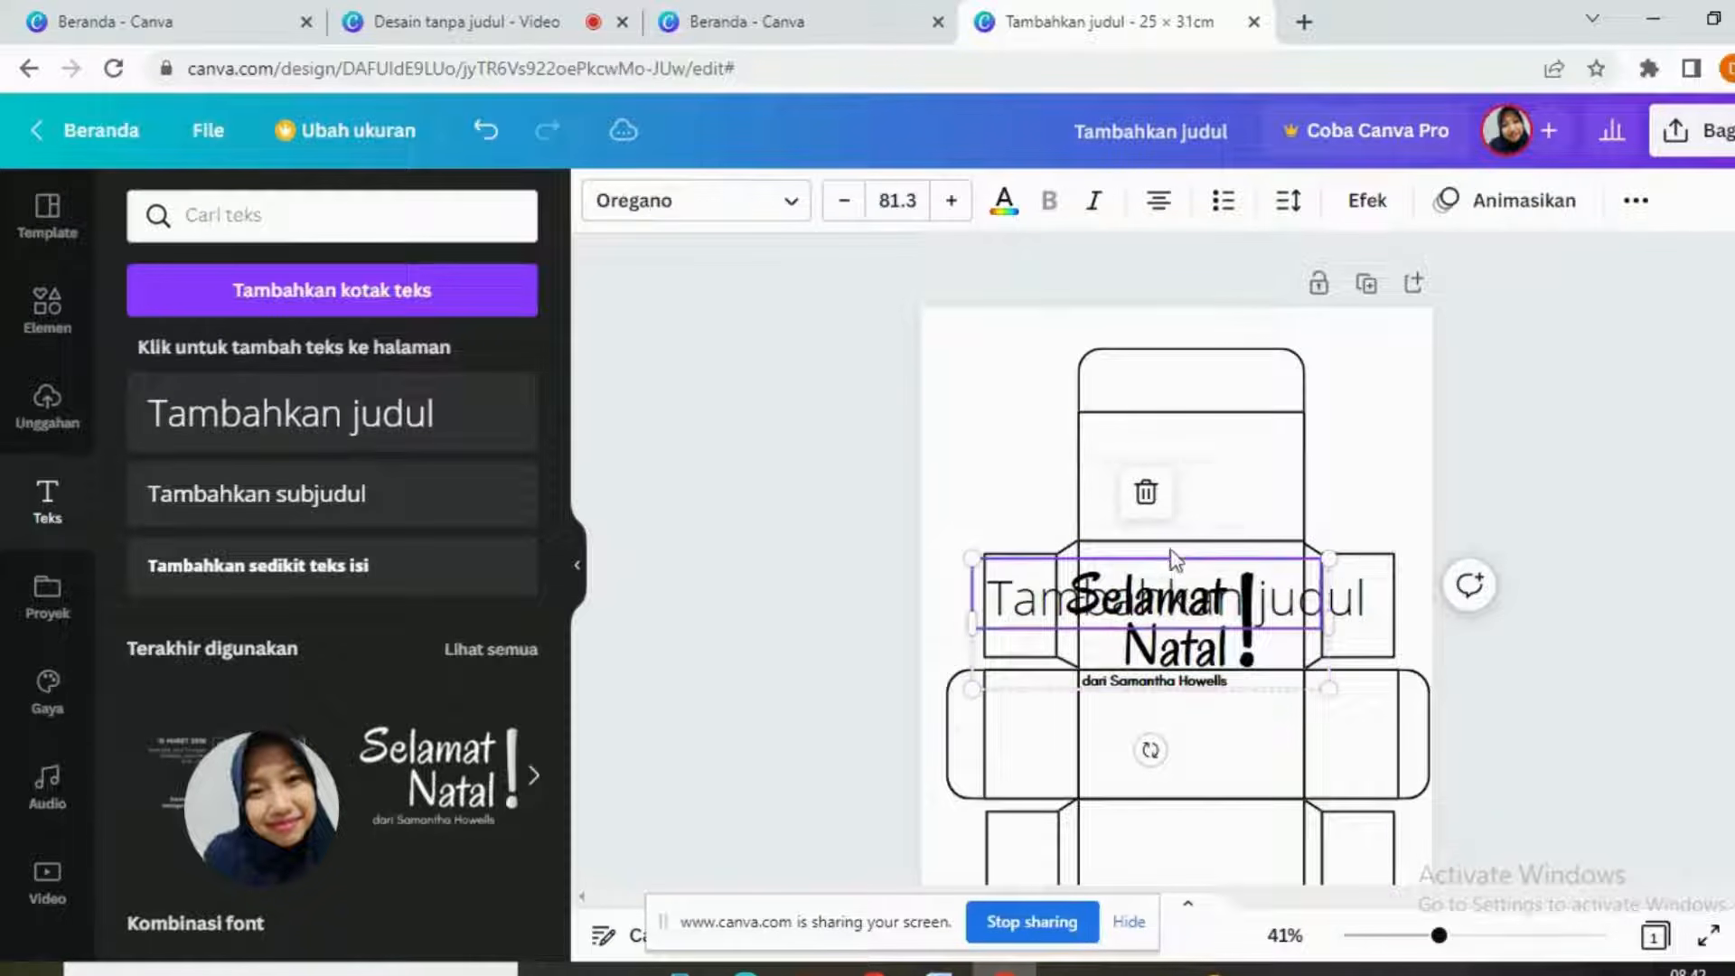
pyautogui.click(1146, 497)
# Step: Delete the three large text pieces of the next "Selamat Natal!" copy stacked over the heading
pyautogui.click(1299, 614)
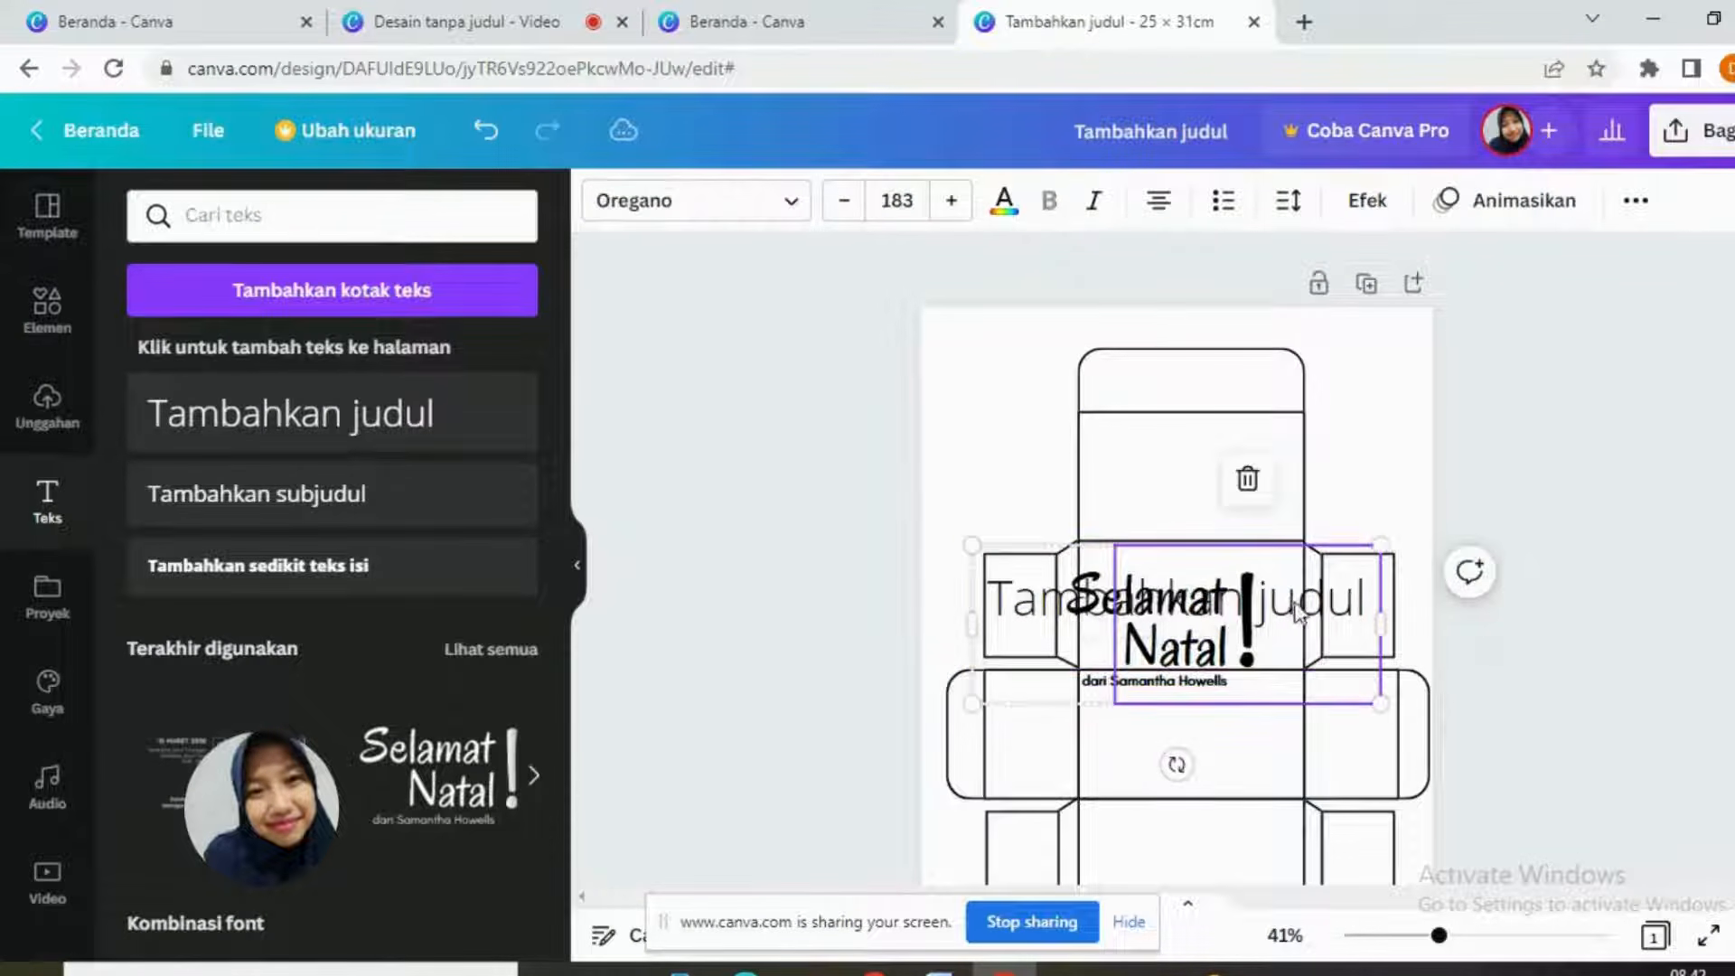
pyautogui.click(1249, 492)
pyautogui.click(1189, 618)
pyautogui.click(1178, 547)
pyautogui.click(1172, 589)
pyautogui.click(1146, 497)
# Step: Remove the remaining "Selamat Natal!" lettering so only the heading and the small signature lines are left
pyautogui.click(1311, 614)
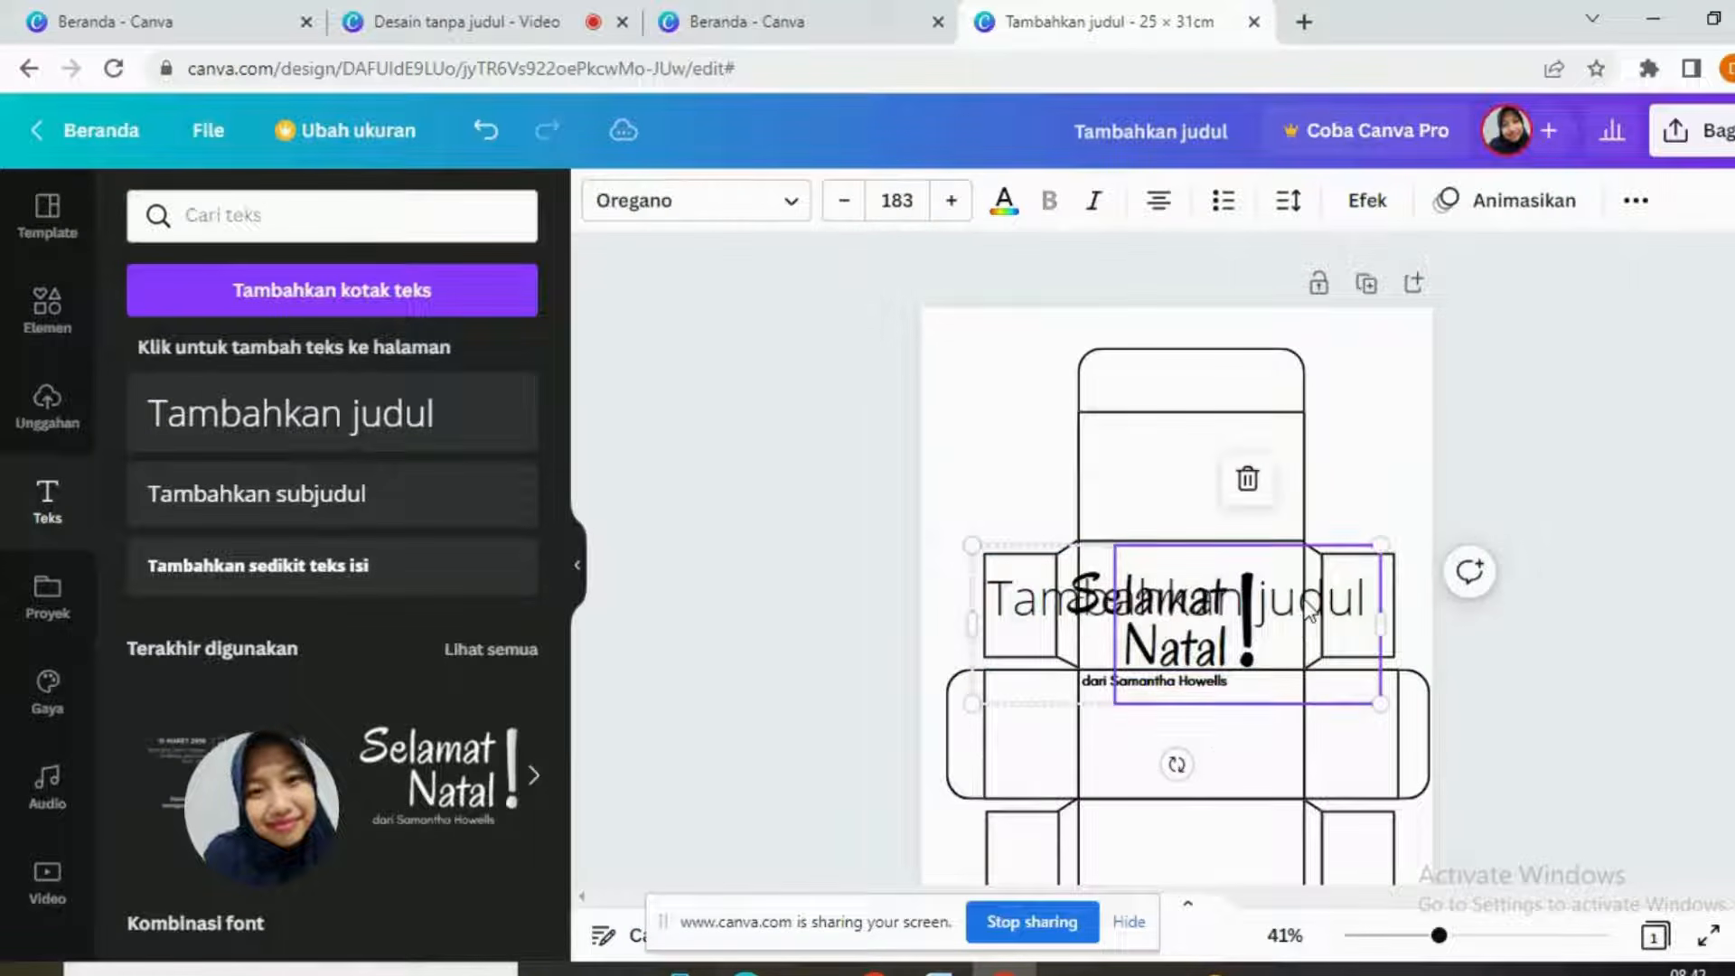
pyautogui.click(1248, 488)
pyautogui.click(1180, 545)
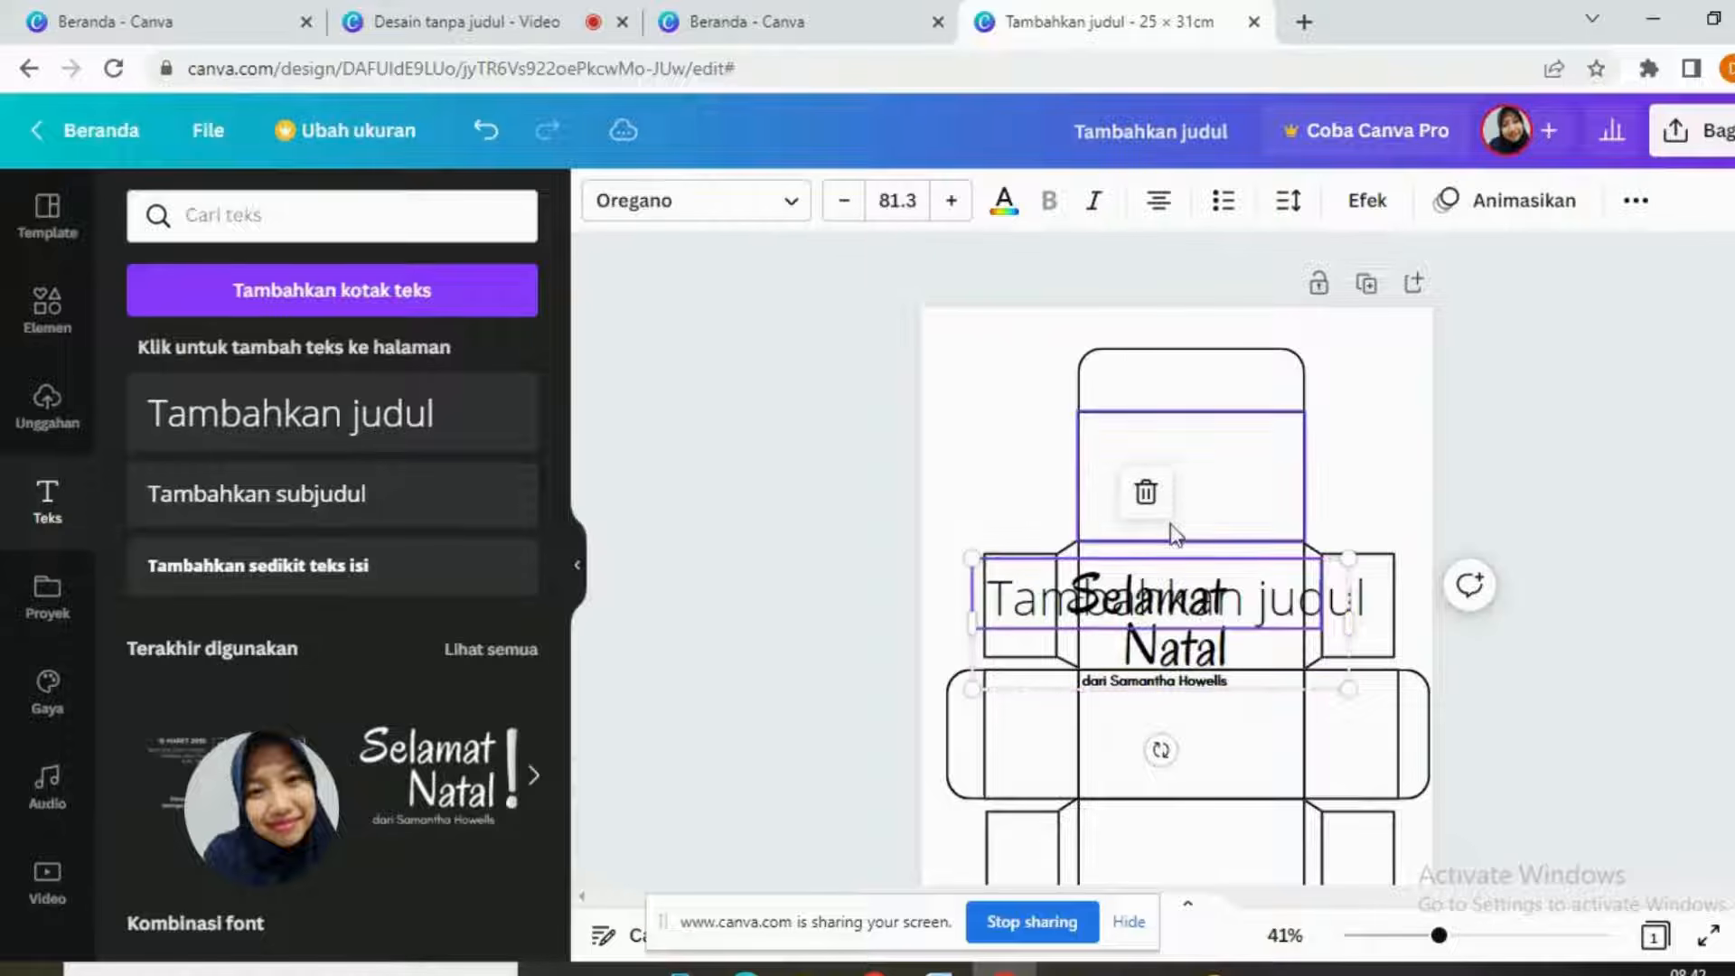
pyautogui.click(1149, 490)
pyautogui.click(1171, 550)
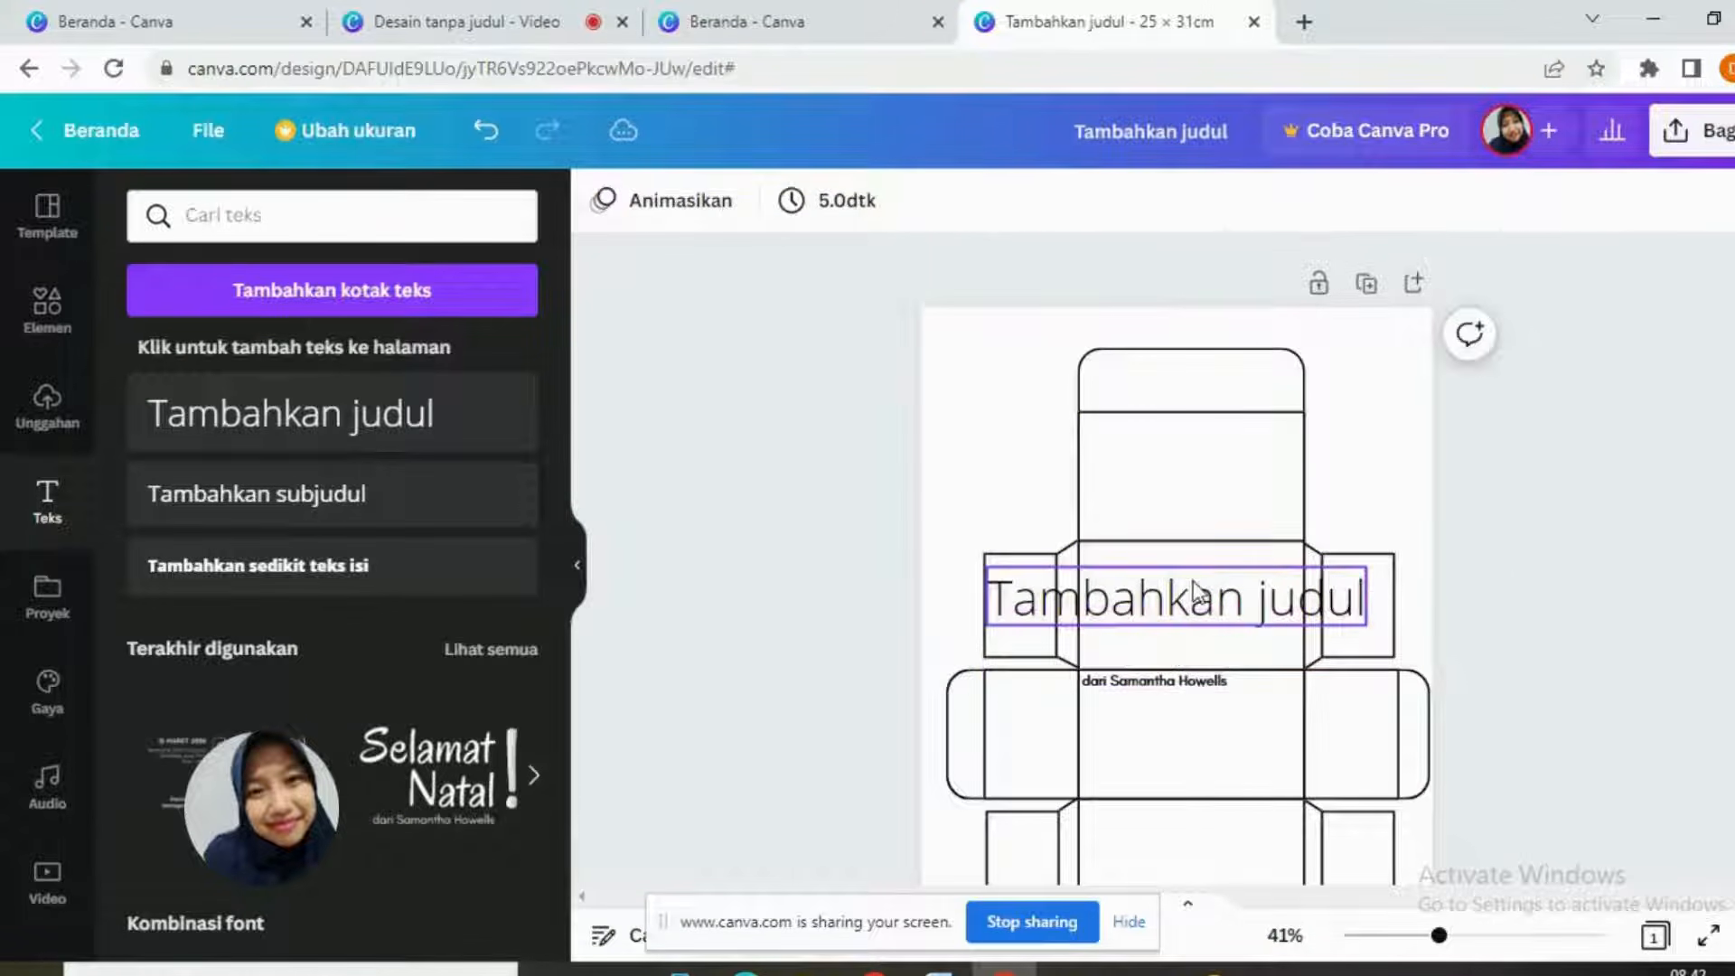
# Step: Delete the "Tambahkan judul" heading and the leftover small signature lines from the box net
pyautogui.click(1193, 596)
pyautogui.click(1175, 502)
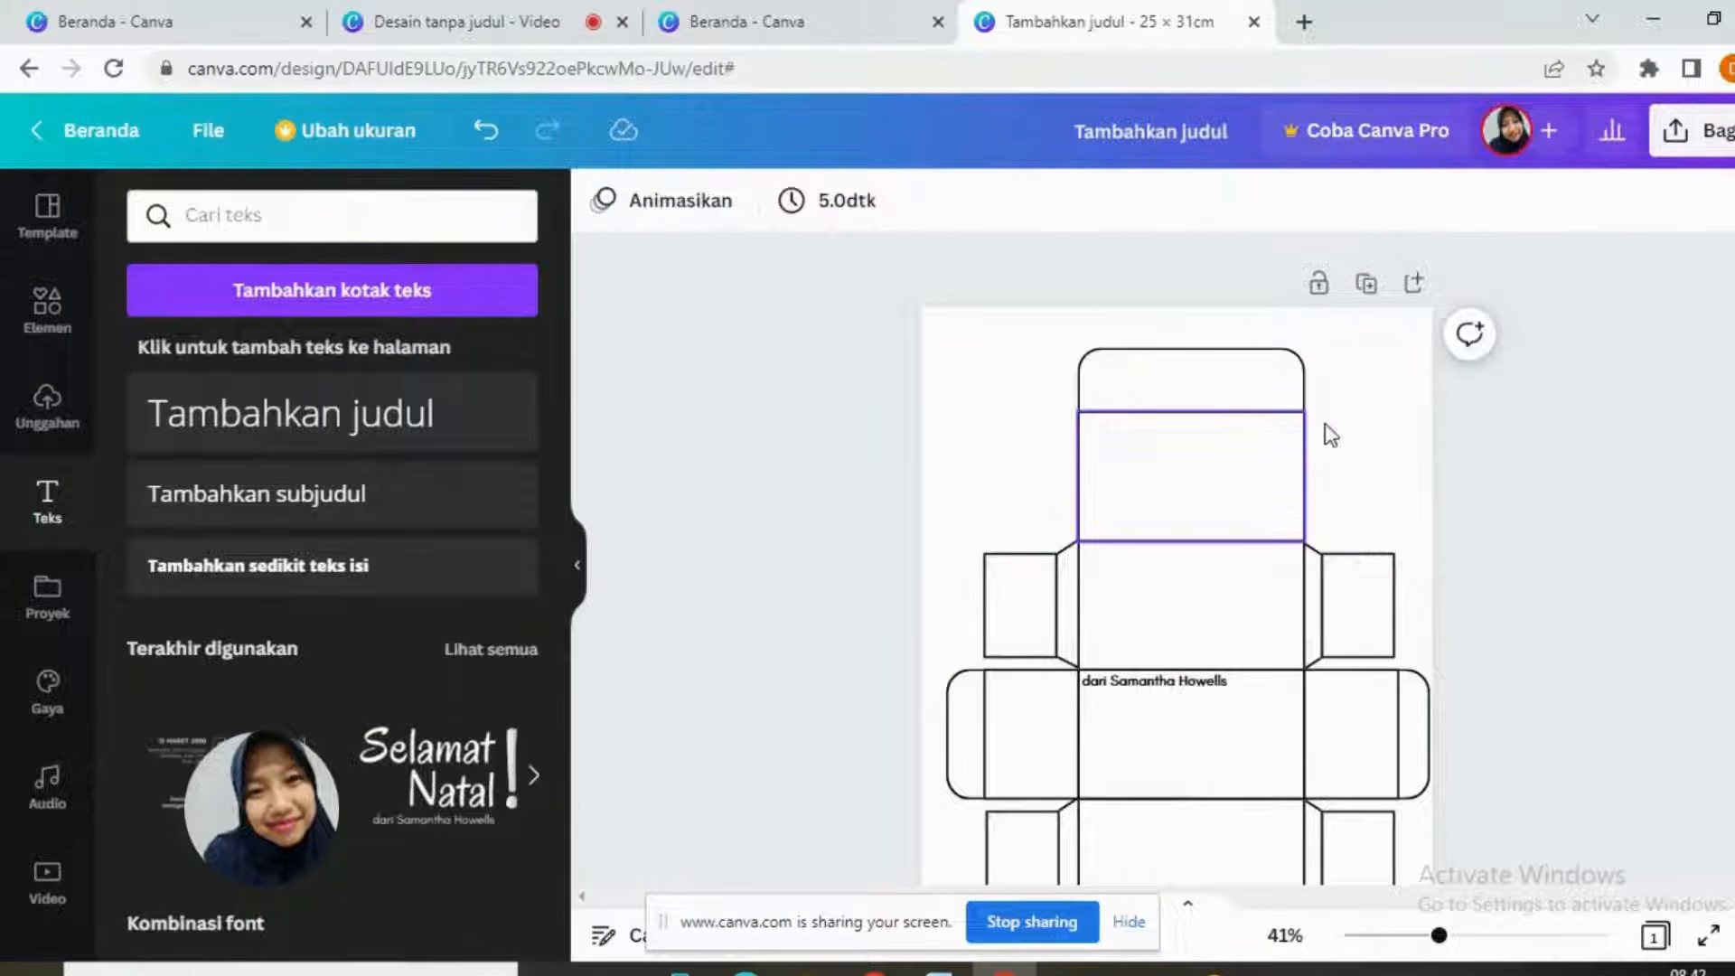
pyautogui.click(1224, 680)
pyautogui.click(1176, 602)
pyautogui.click(1184, 682)
pyautogui.click(1155, 606)
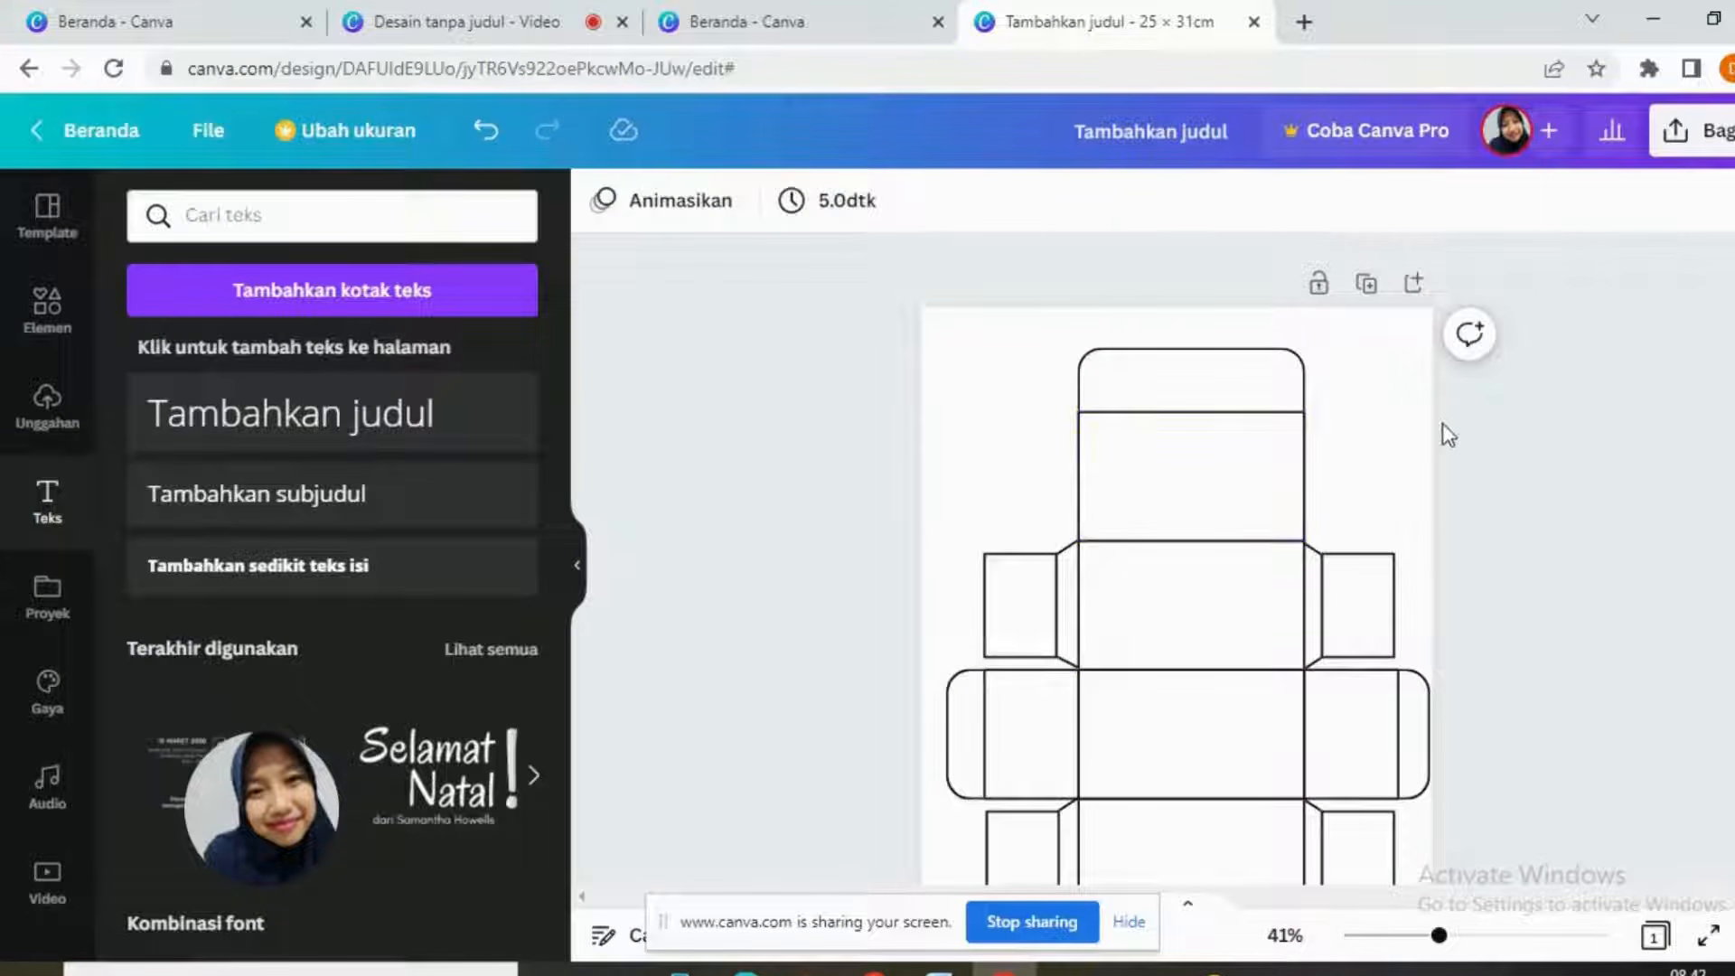
# Step: Add the "Selamat Natal!" font combination to the box net and enlarge it over the panel below the top flap
pyautogui.click(438, 775)
pyautogui.moveTo(1192, 615); pyautogui.dragTo(1203, 464)
pyautogui.moveTo(1387, 558); pyautogui.dragTo(1301, 541)
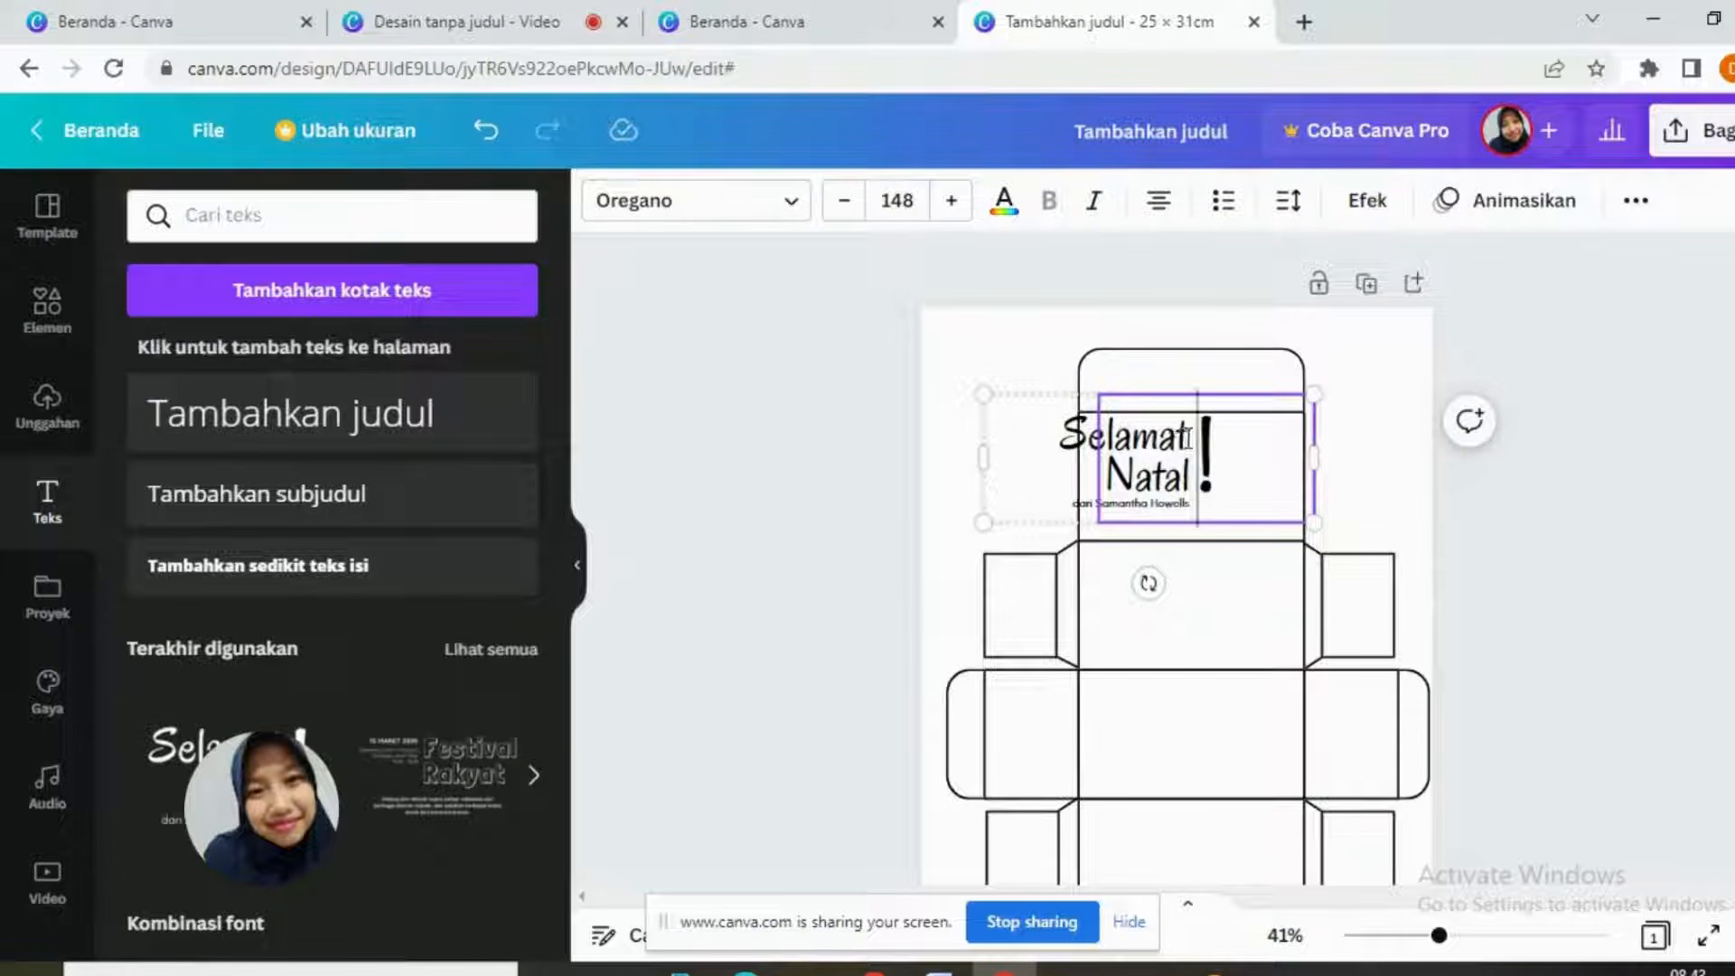
pyautogui.doubleClick(1106, 435)
pyautogui.click(1110, 436)
pyautogui.moveTo(1314, 523); pyautogui.dragTo(1392, 553)
pyautogui.click(1245, 445)
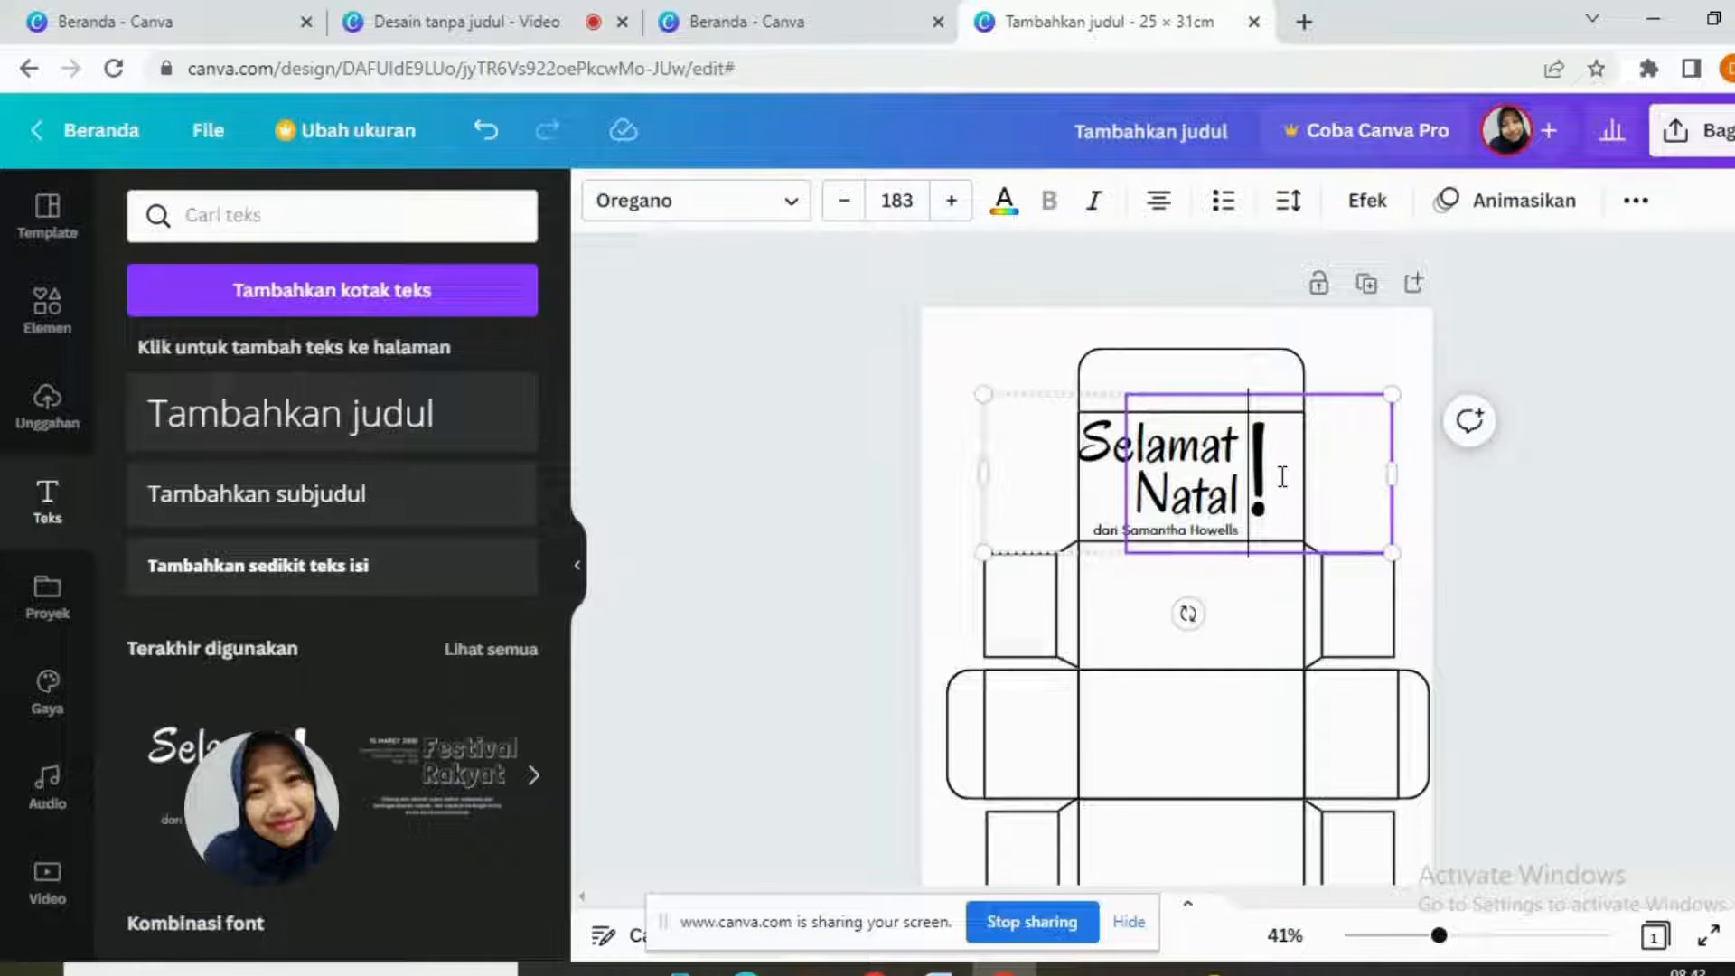
# Step: Replace the word "Selamat" in the new lettering with "TKJ"
pyautogui.click(1113, 473)
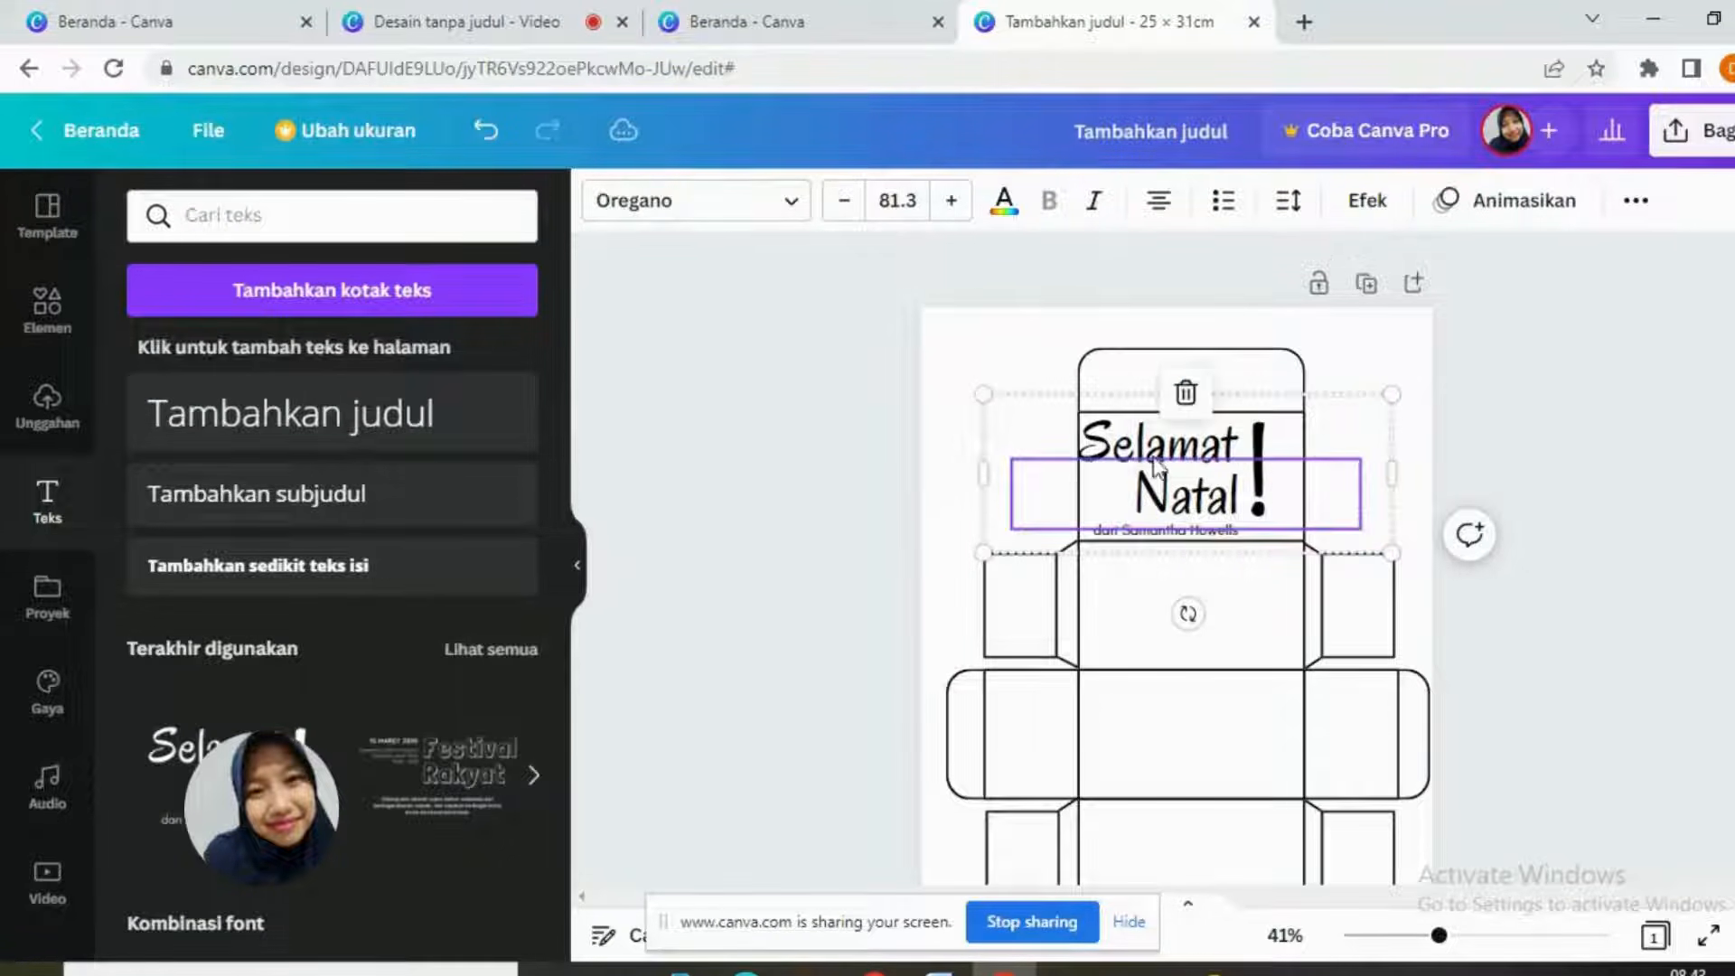
pyautogui.click(1195, 452)
pyautogui.click(1117, 457)
pyautogui.click(1208, 451)
pyautogui.click(1110, 449)
pyautogui.doubleClick(1110, 449)
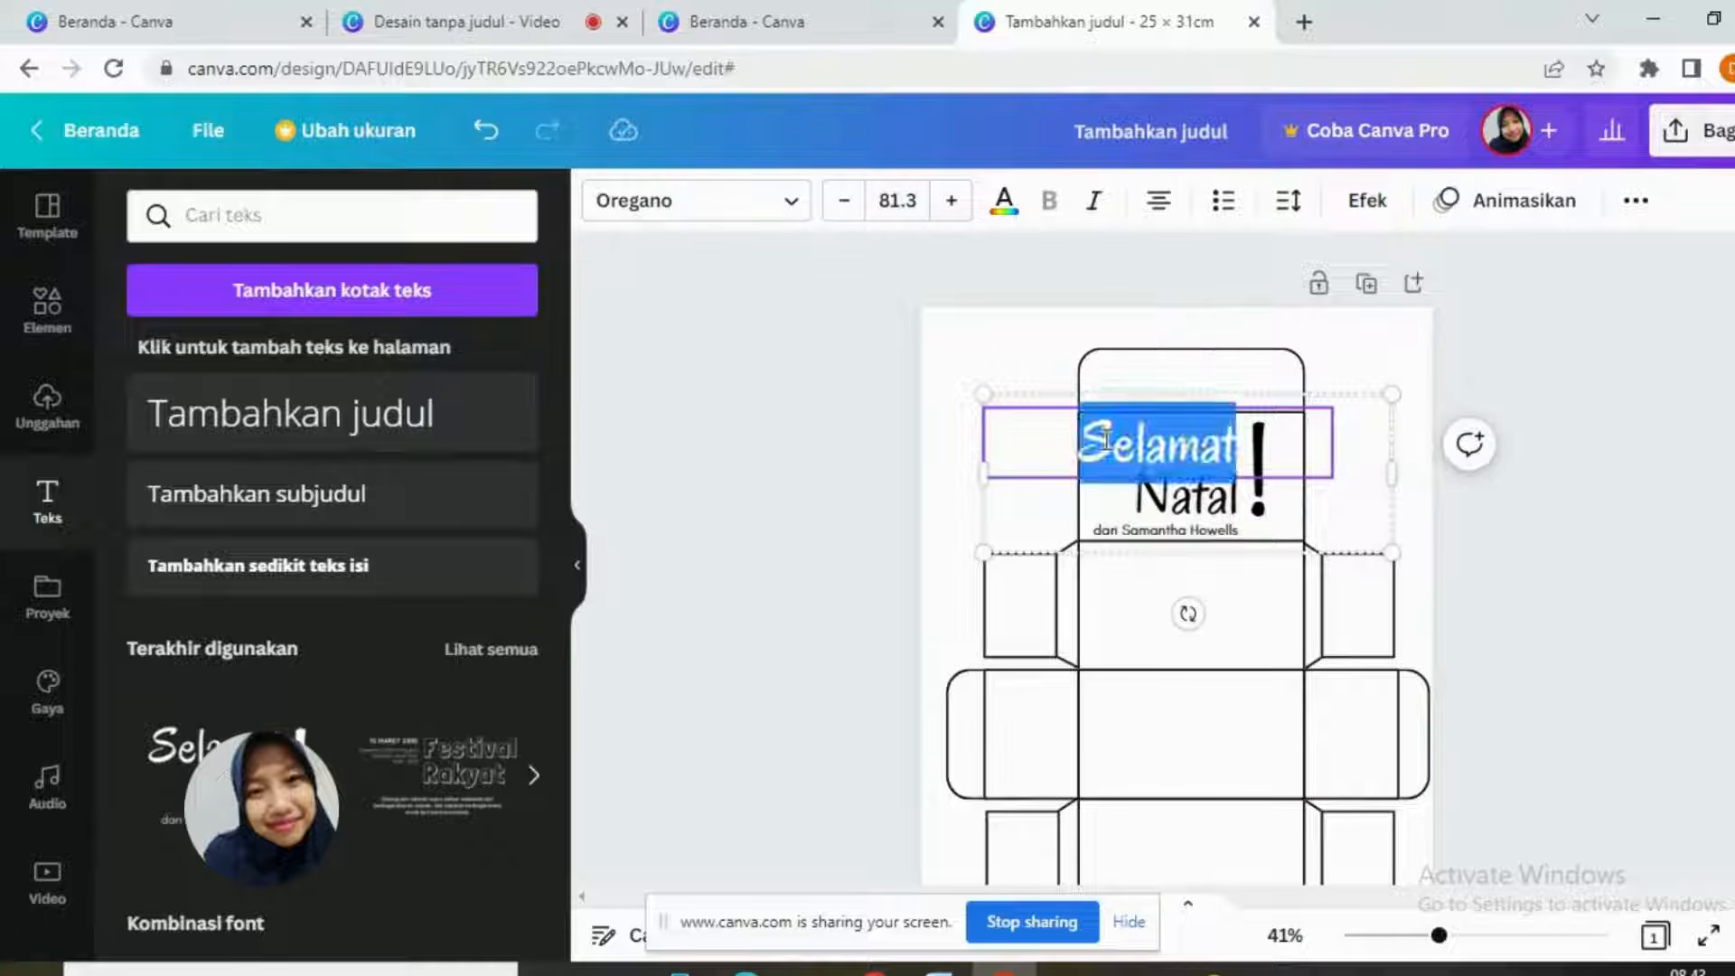
pyautogui.write('TKJ')
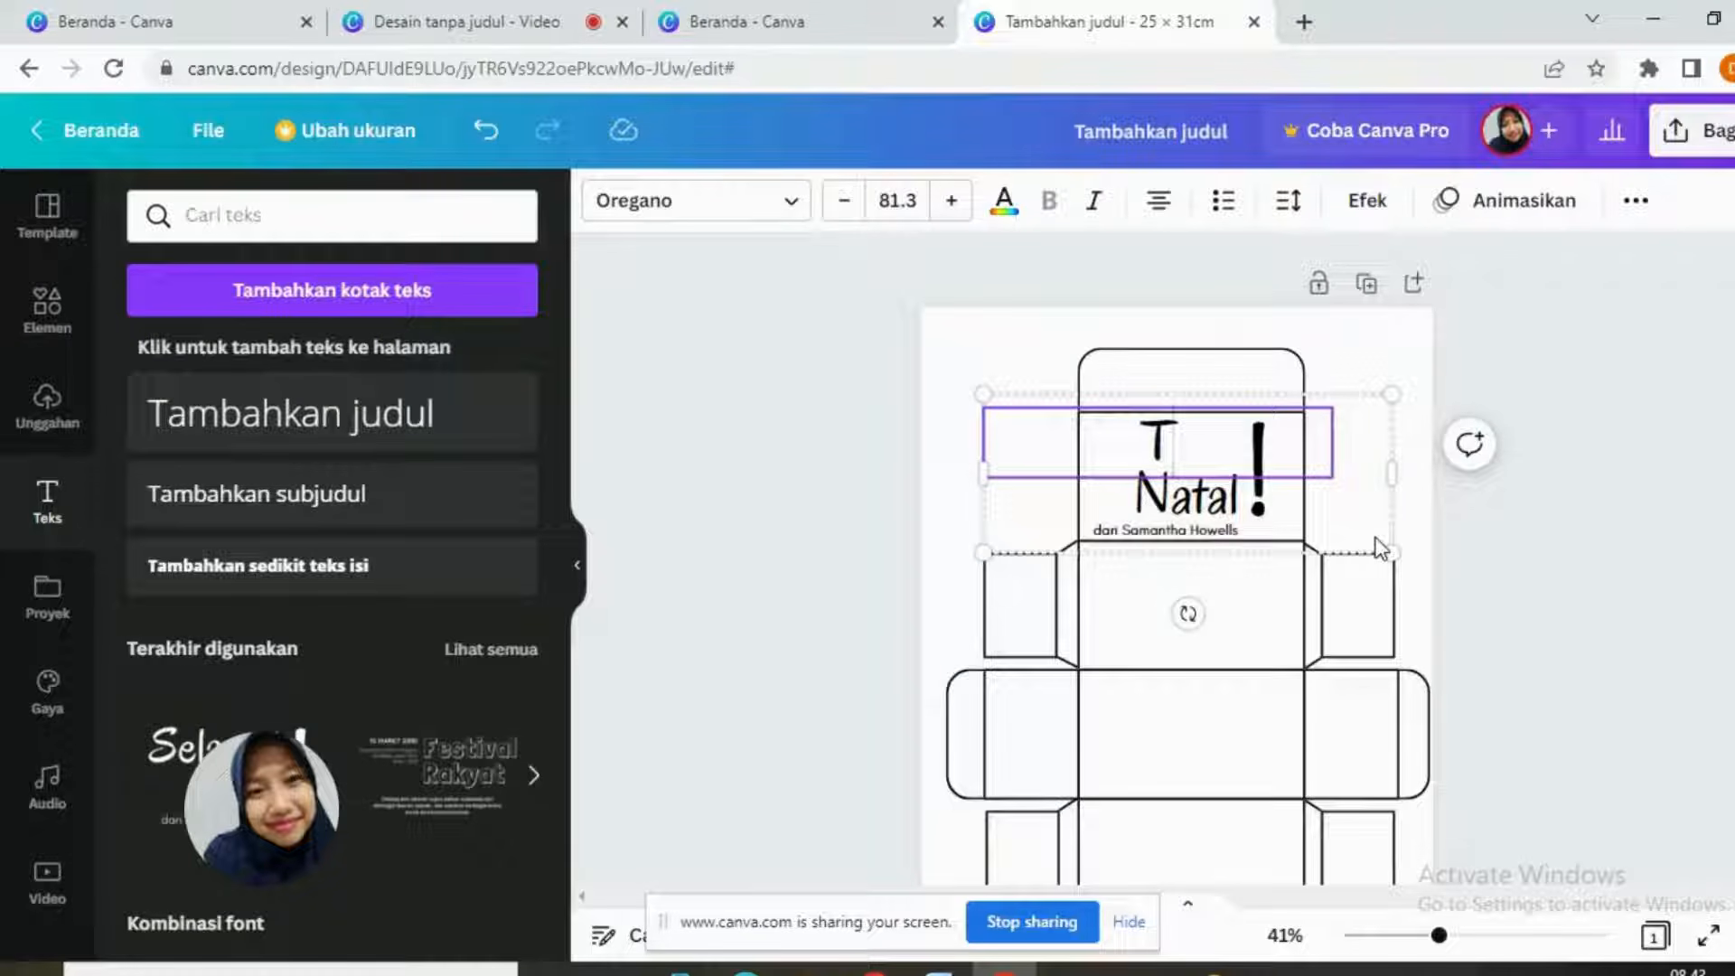
pyautogui.press('BackSpace')
pyautogui.write('j')
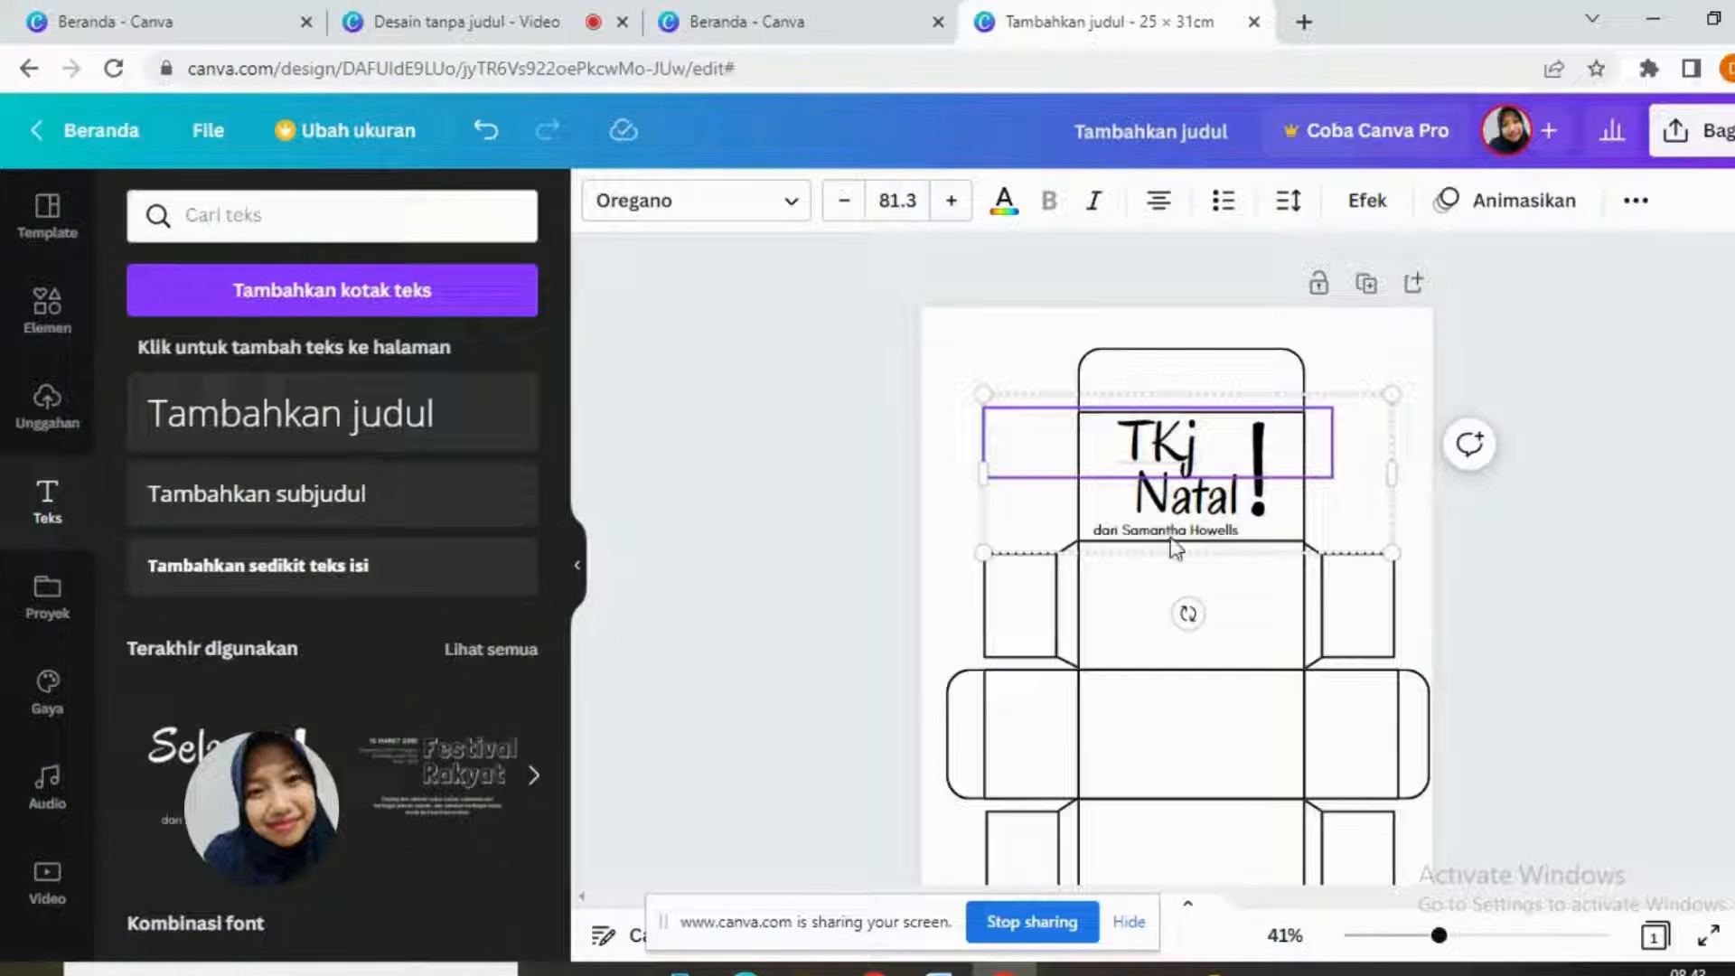
pyautogui.press('BackSpace')
pyautogui.write('J')
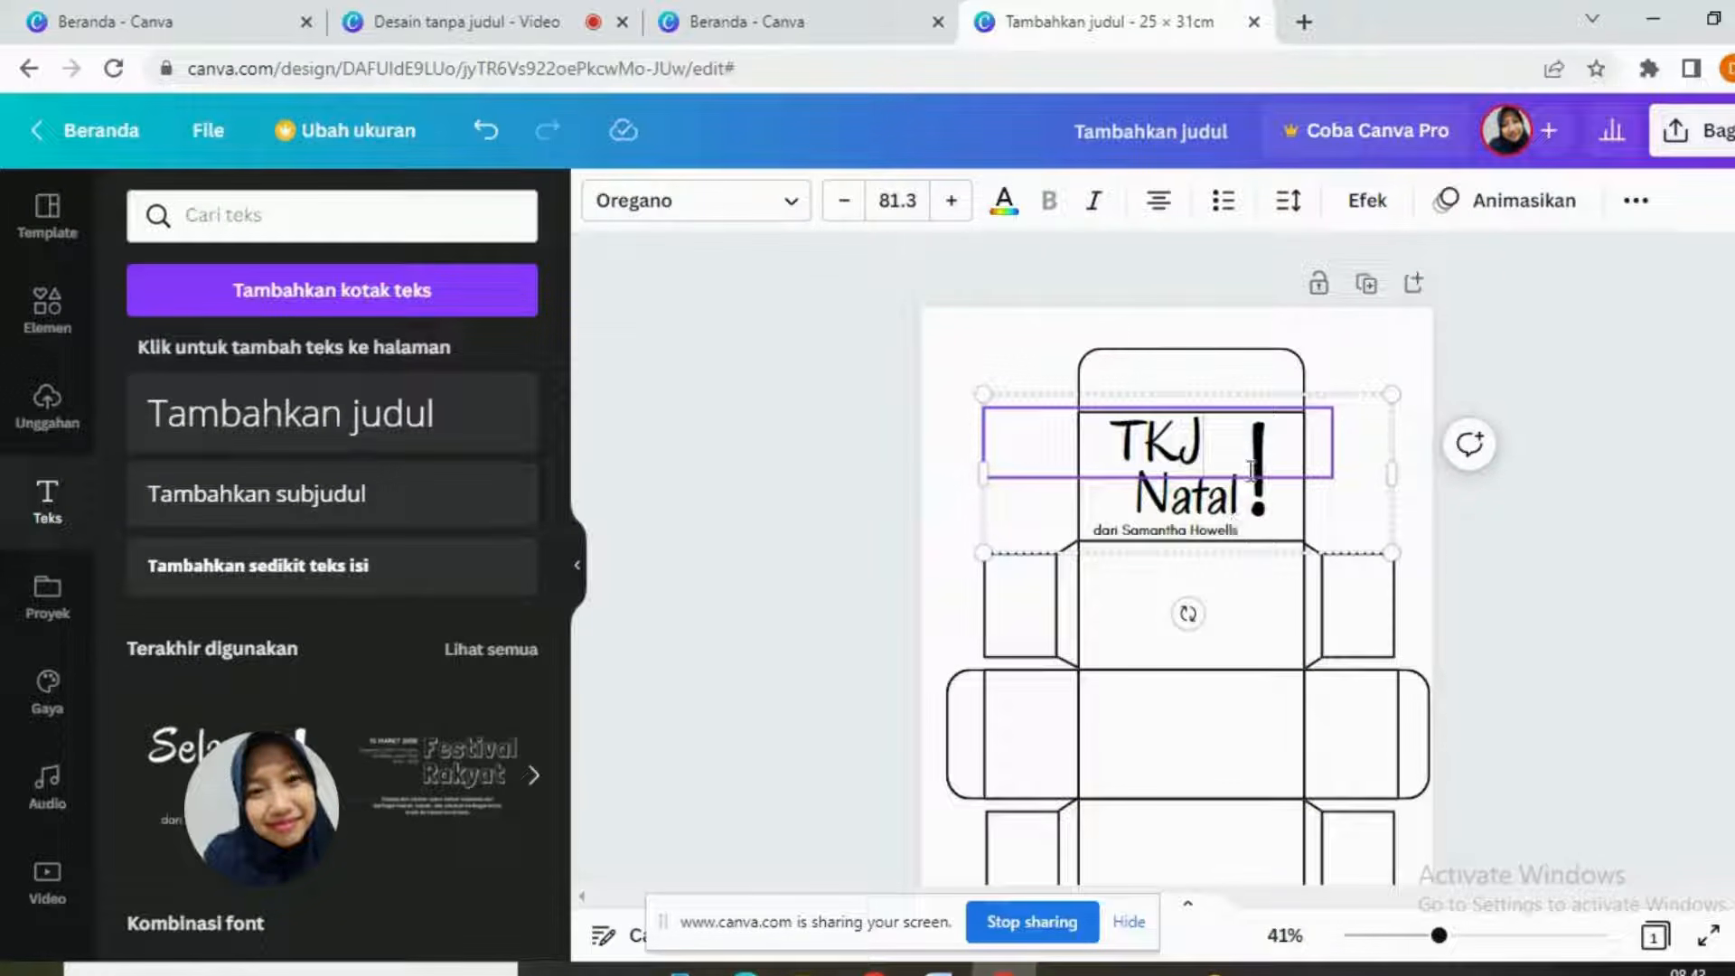
pyautogui.click(1210, 519)
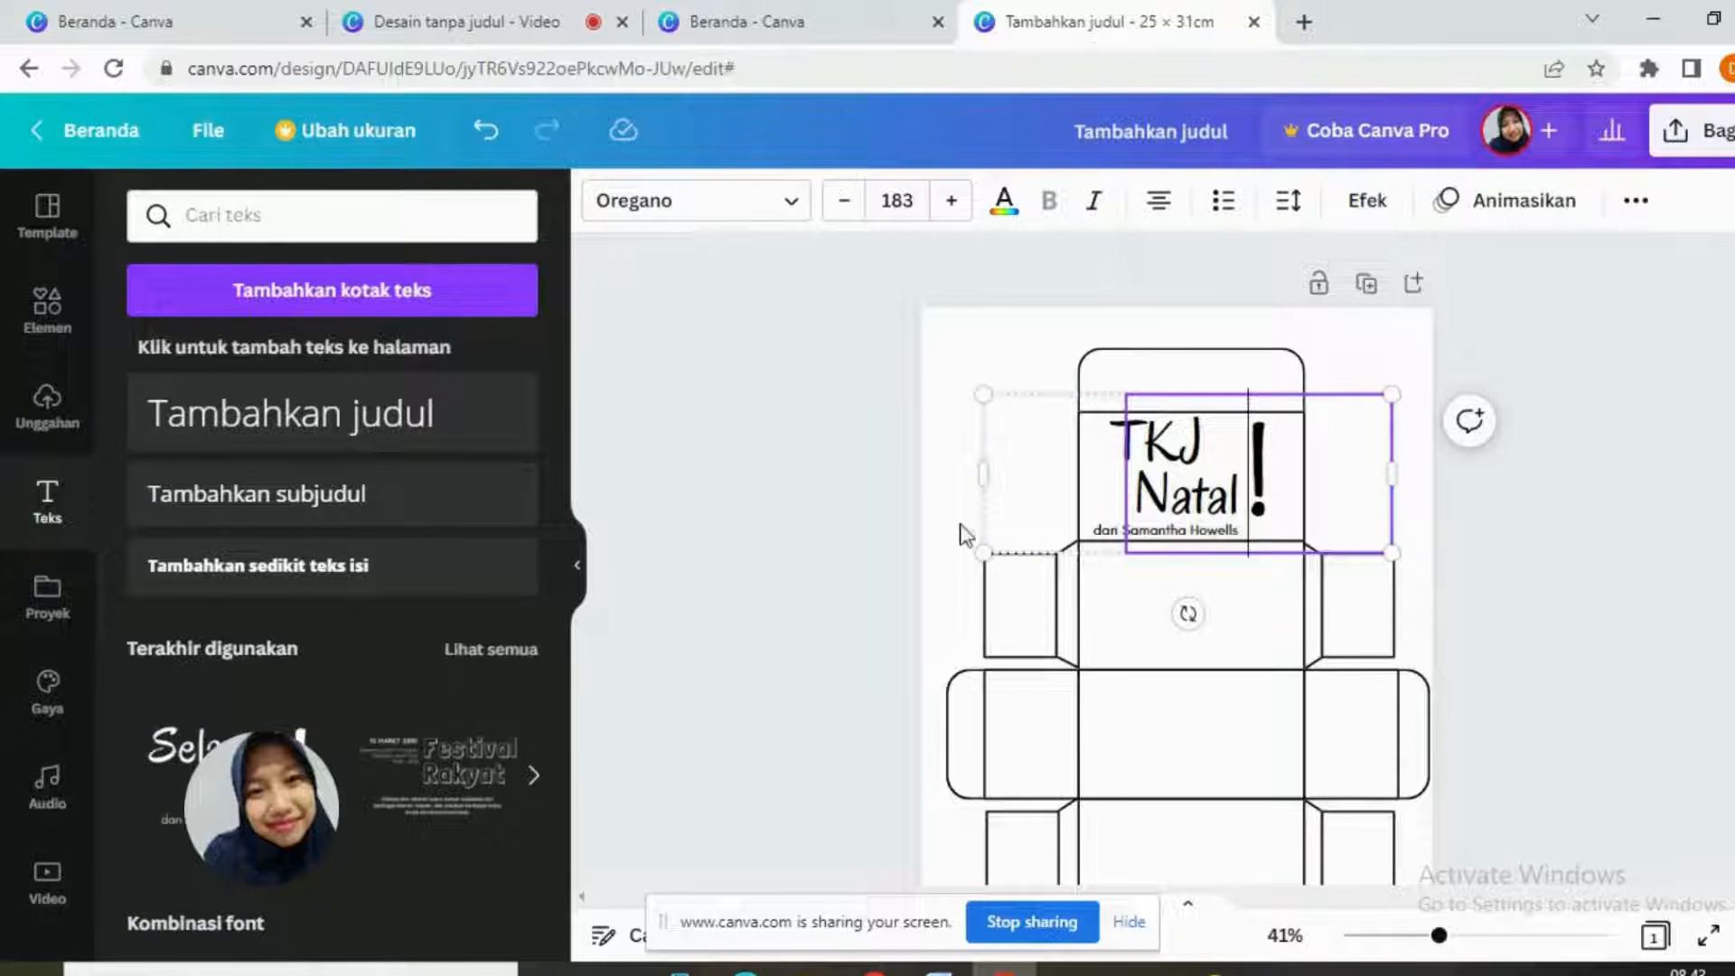
pyautogui.click(1125, 500)
pyautogui.click(1188, 501)
pyautogui.click(1112, 504)
pyautogui.click(1155, 511)
pyautogui.click(1110, 507)
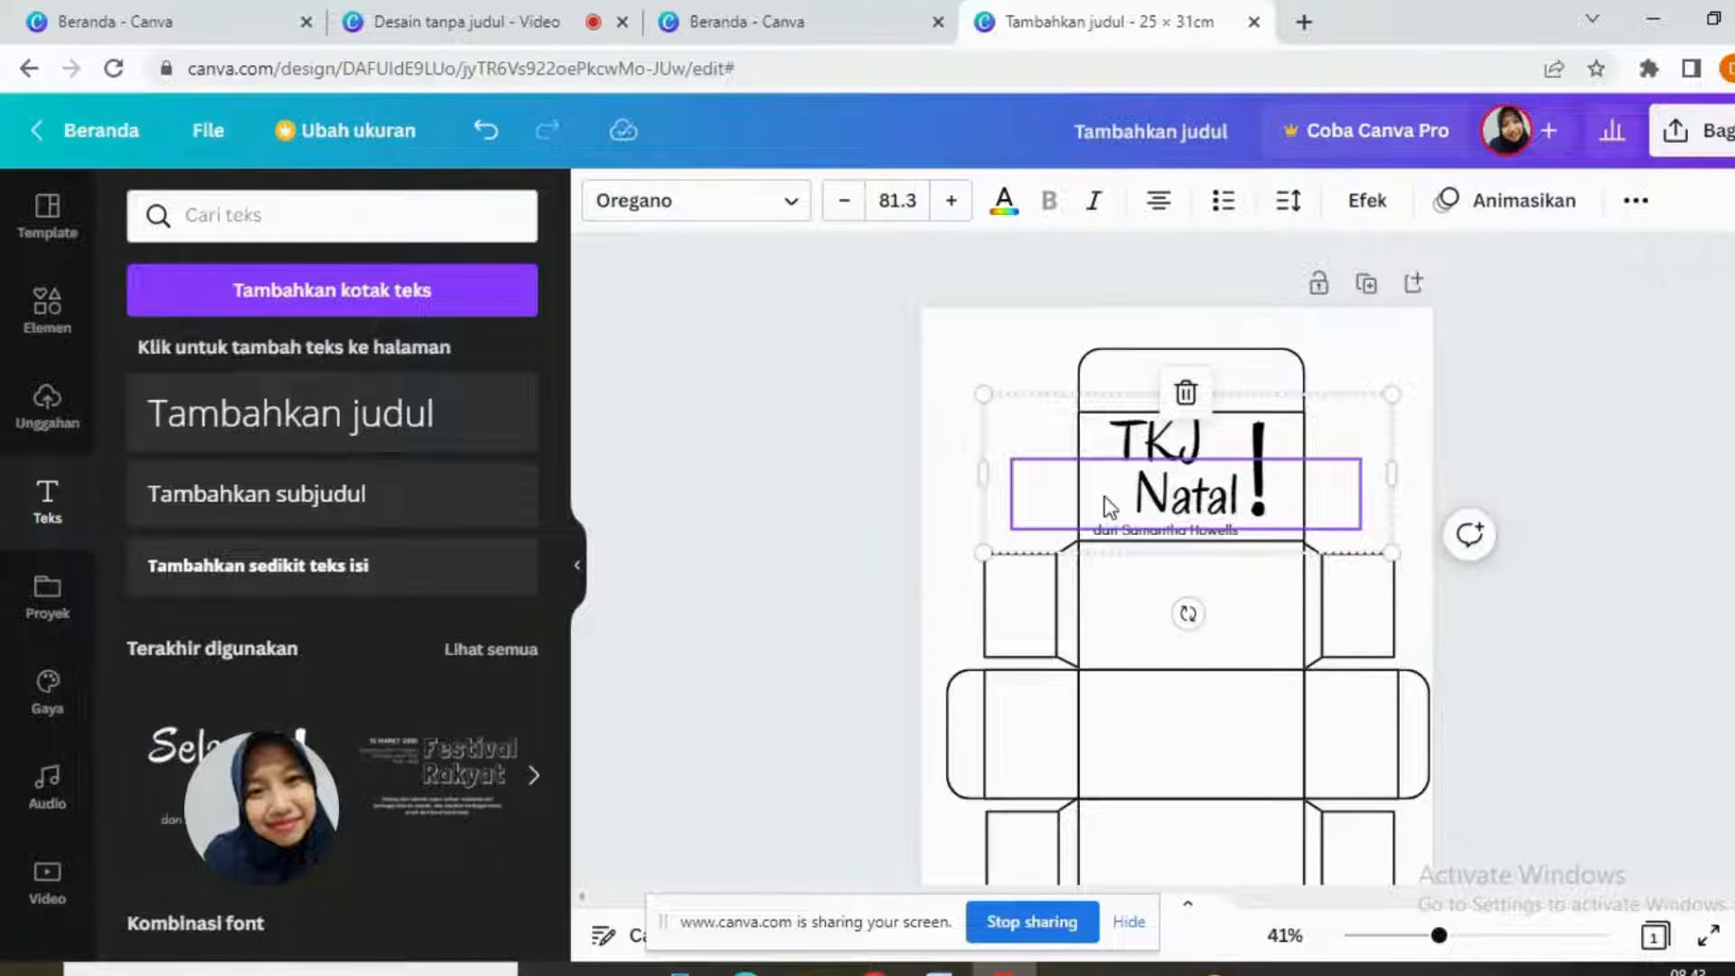
pyautogui.press('Delete')
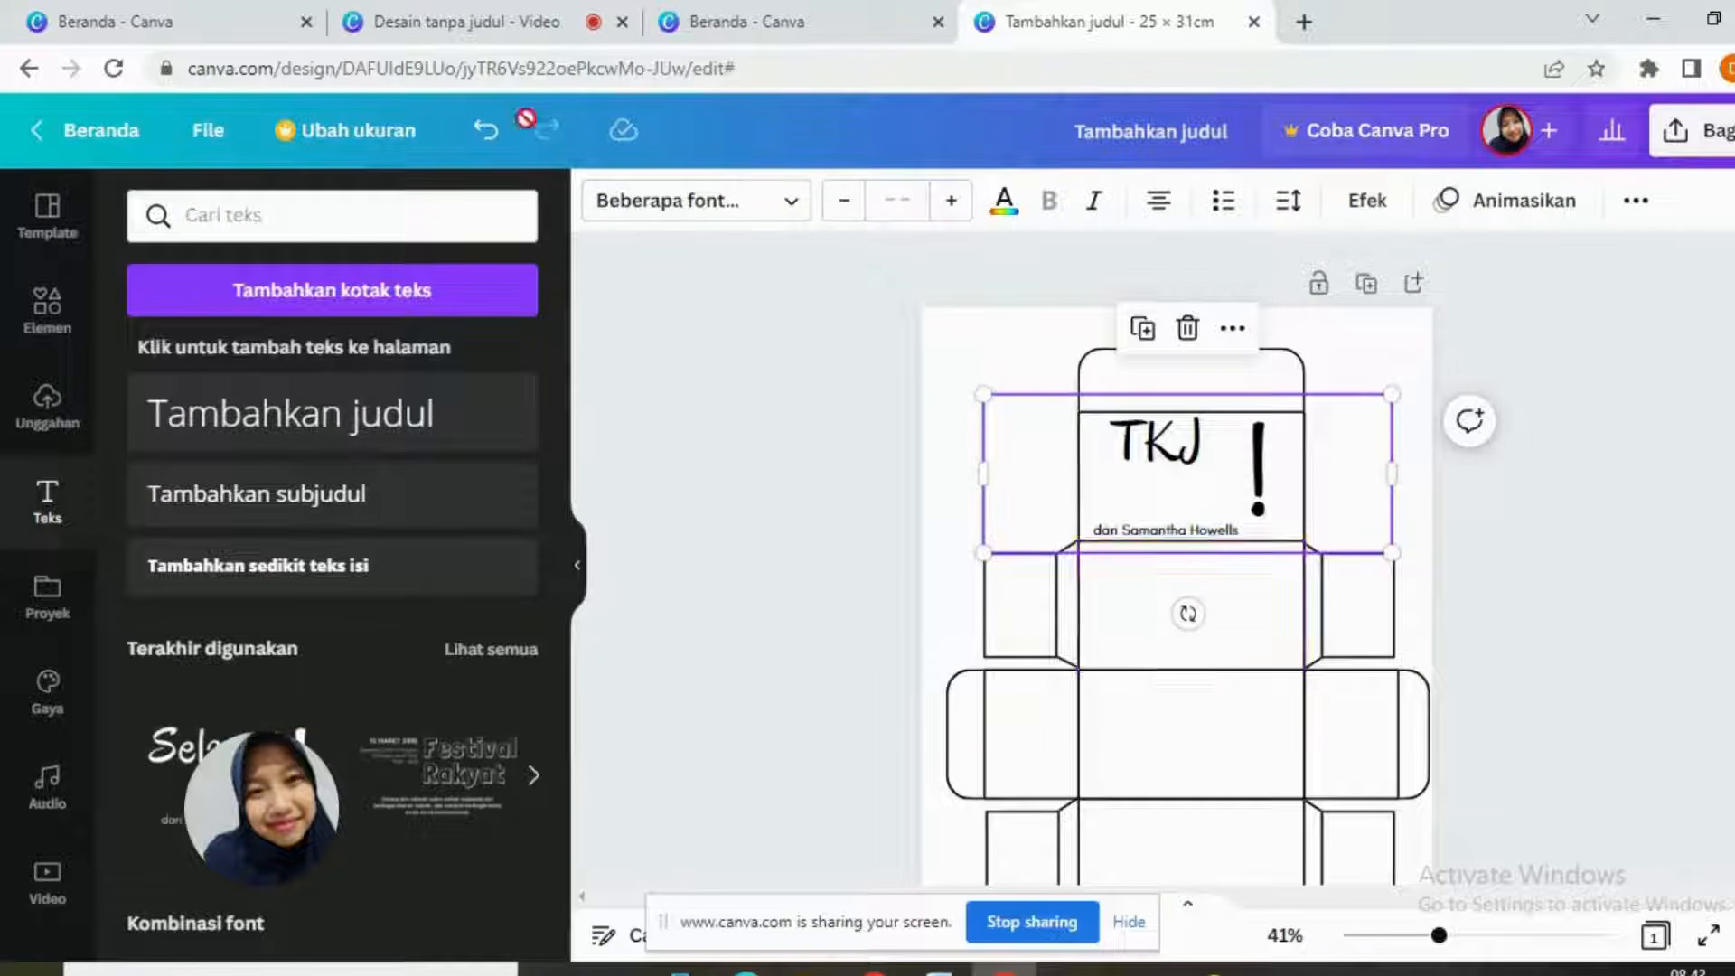
pyautogui.click(488, 130)
# Step: Replace the word "Natal" under "TKJ" with "DIGITAL"
pyautogui.click(1128, 509)
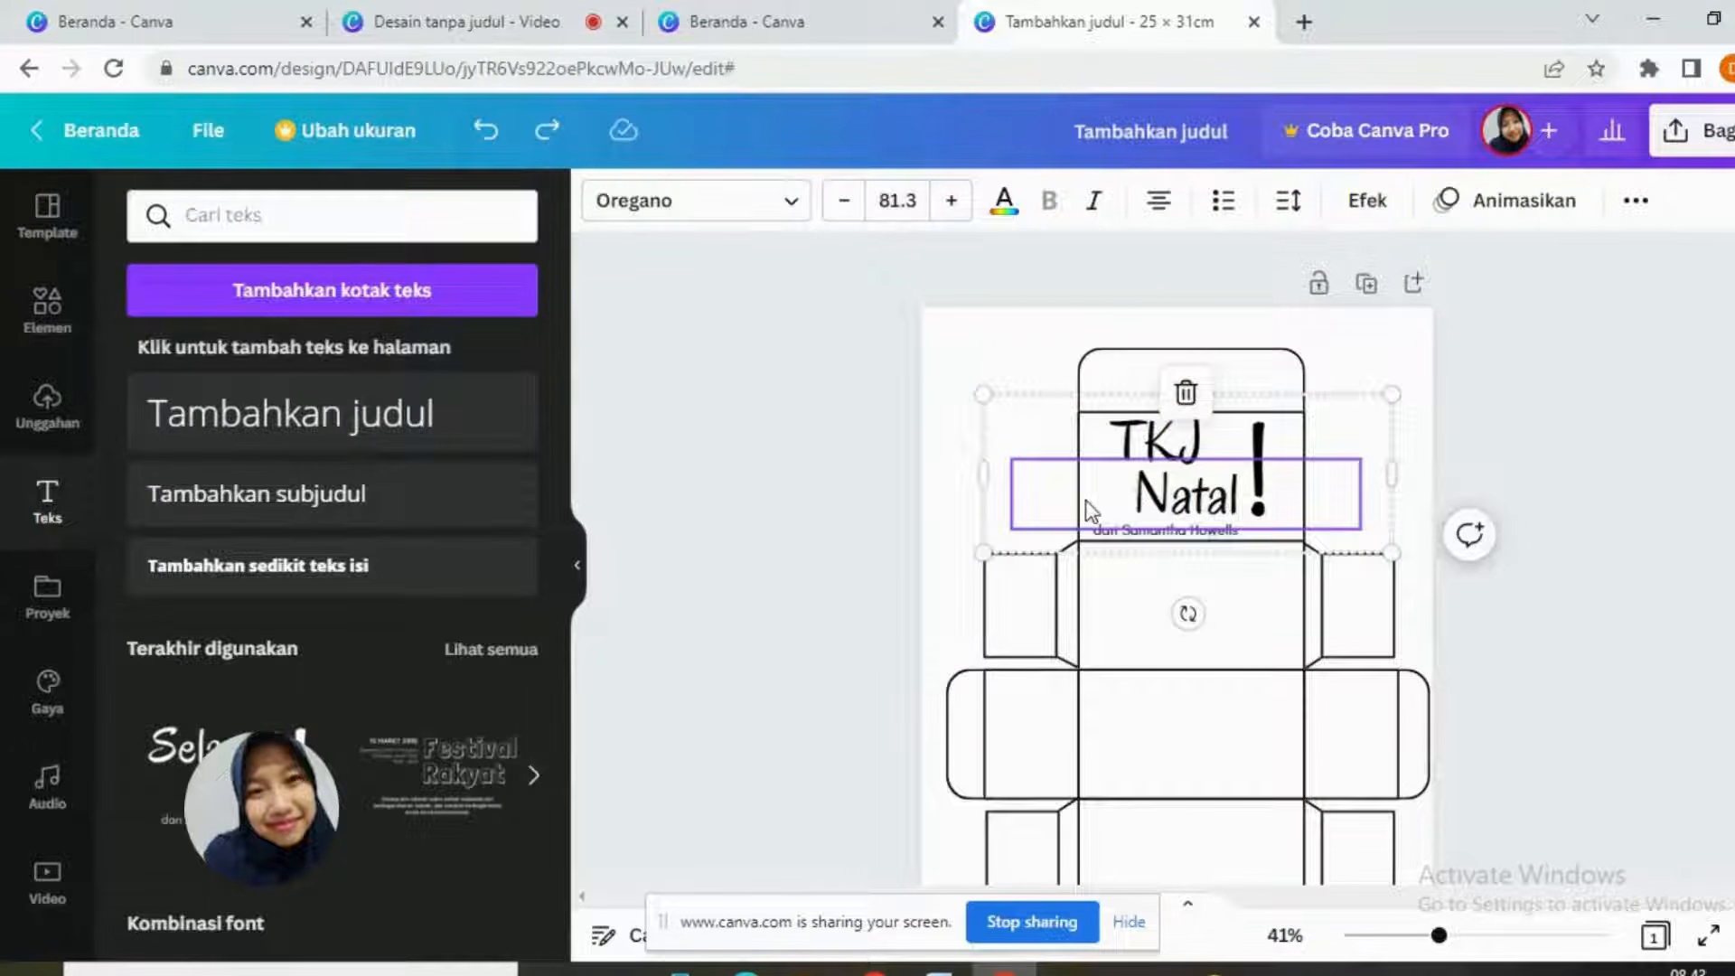
pyautogui.click(1159, 496)
pyautogui.click(1109, 497)
pyautogui.click(1102, 497)
pyautogui.hotkey('shift', 'Right')
pyautogui.hotkey('shift', 'Right')
pyautogui.hotkey('shift', 'Right')
pyautogui.hotkey('shift', 'Right')
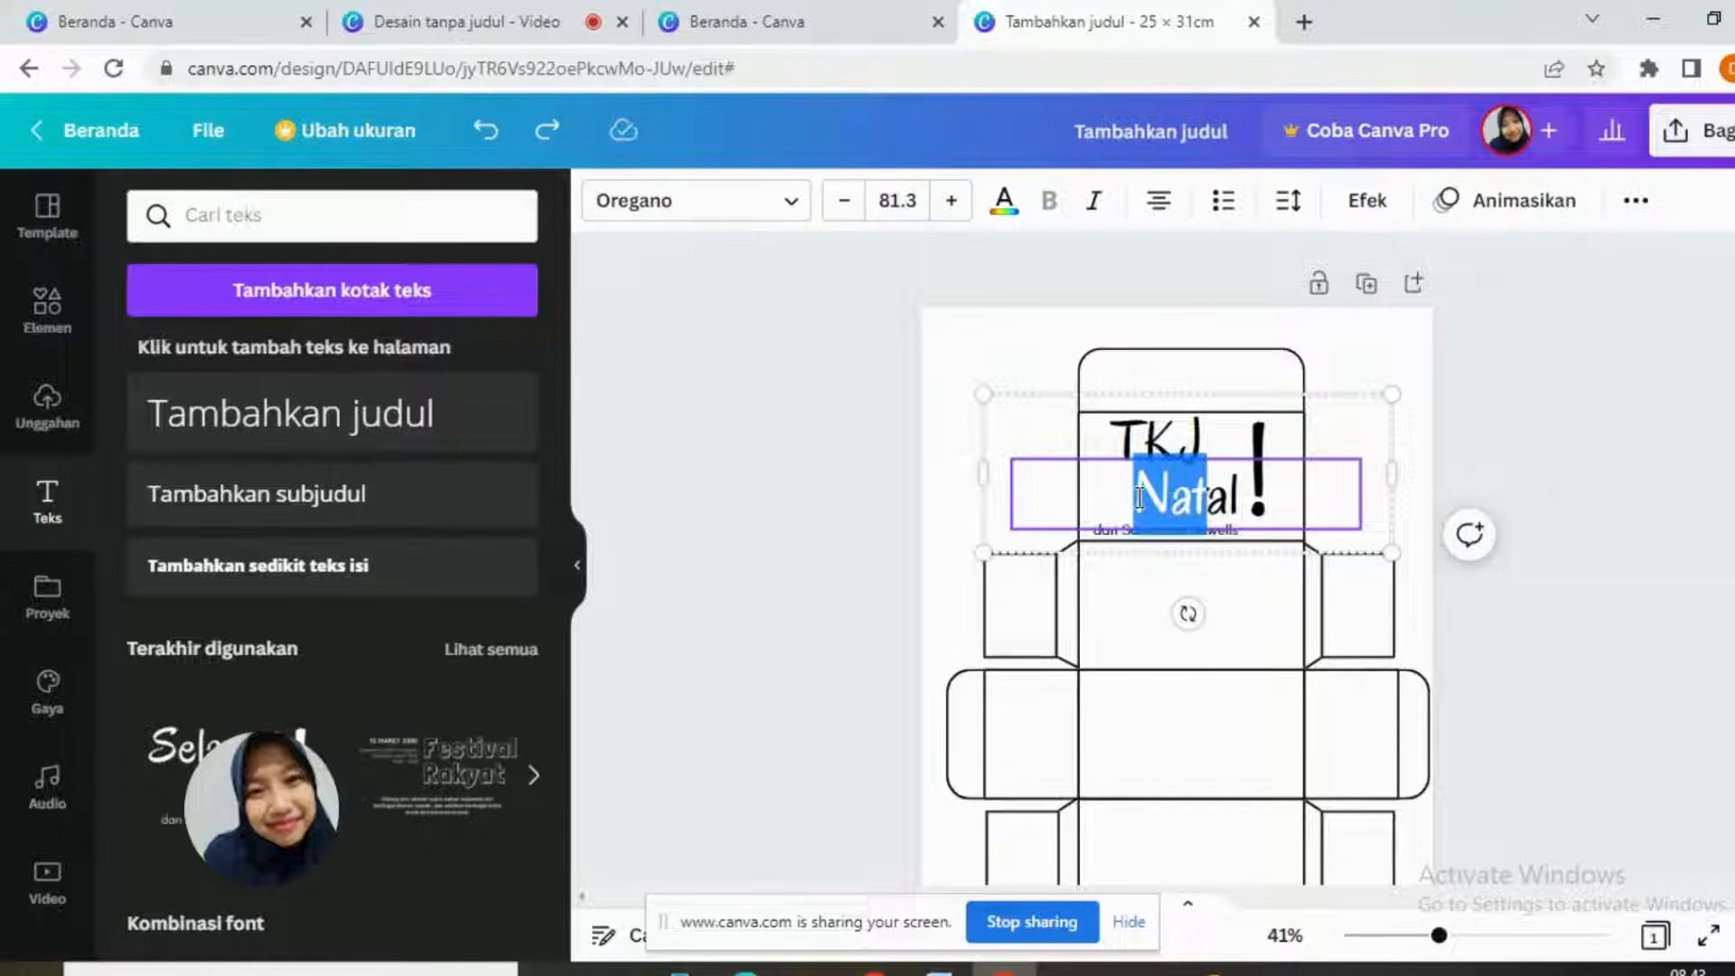
pyautogui.hotkey('shift', 'Right')
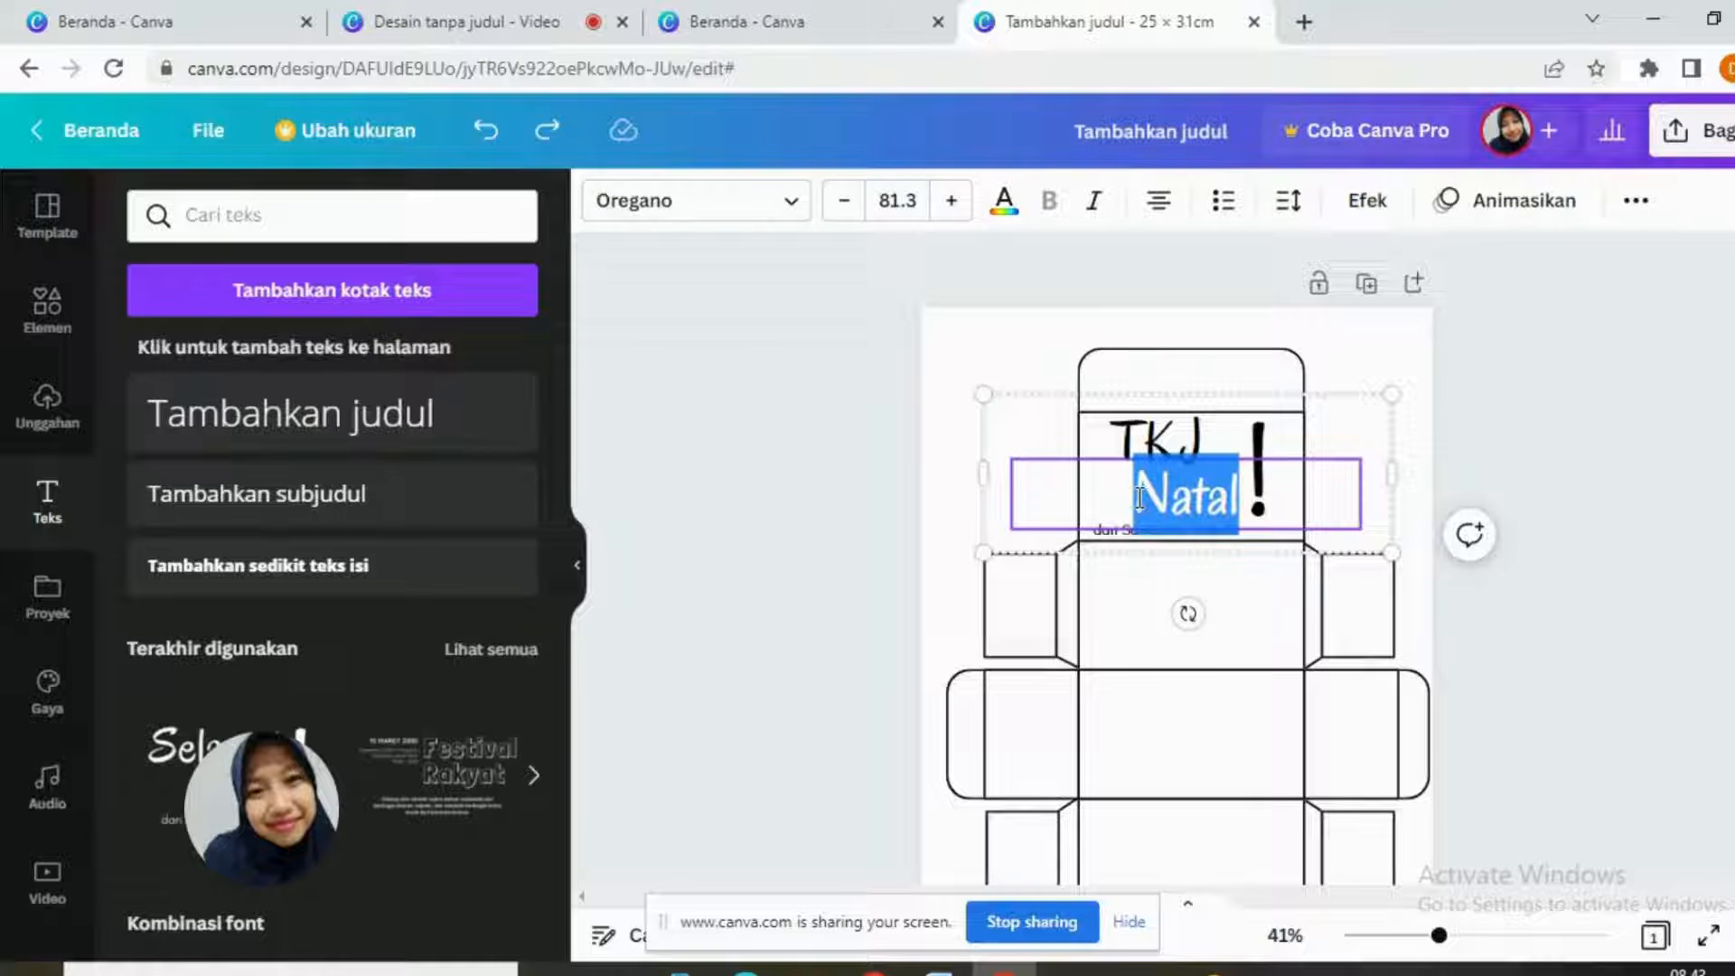
pyautogui.write('DIGITA')
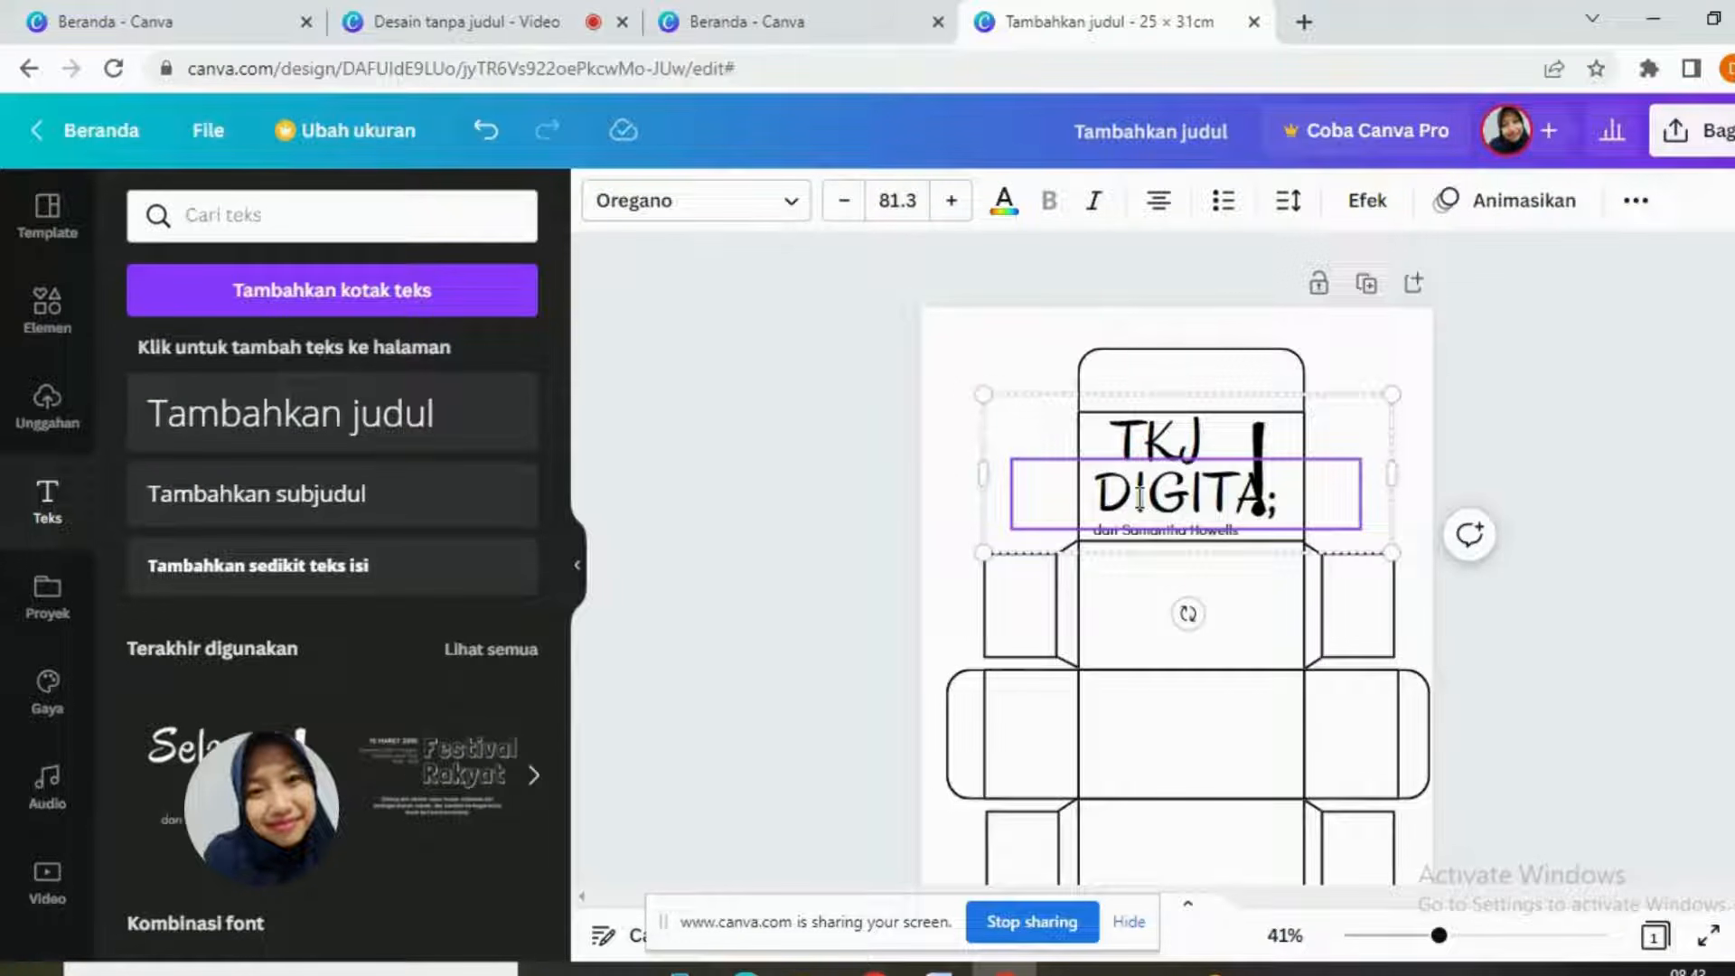
pyautogui.write('L')
# Step: Reduce the font size of the "DIGITAL" text to 24
pyautogui.moveTo(1098, 493); pyautogui.dragTo(1269, 462)
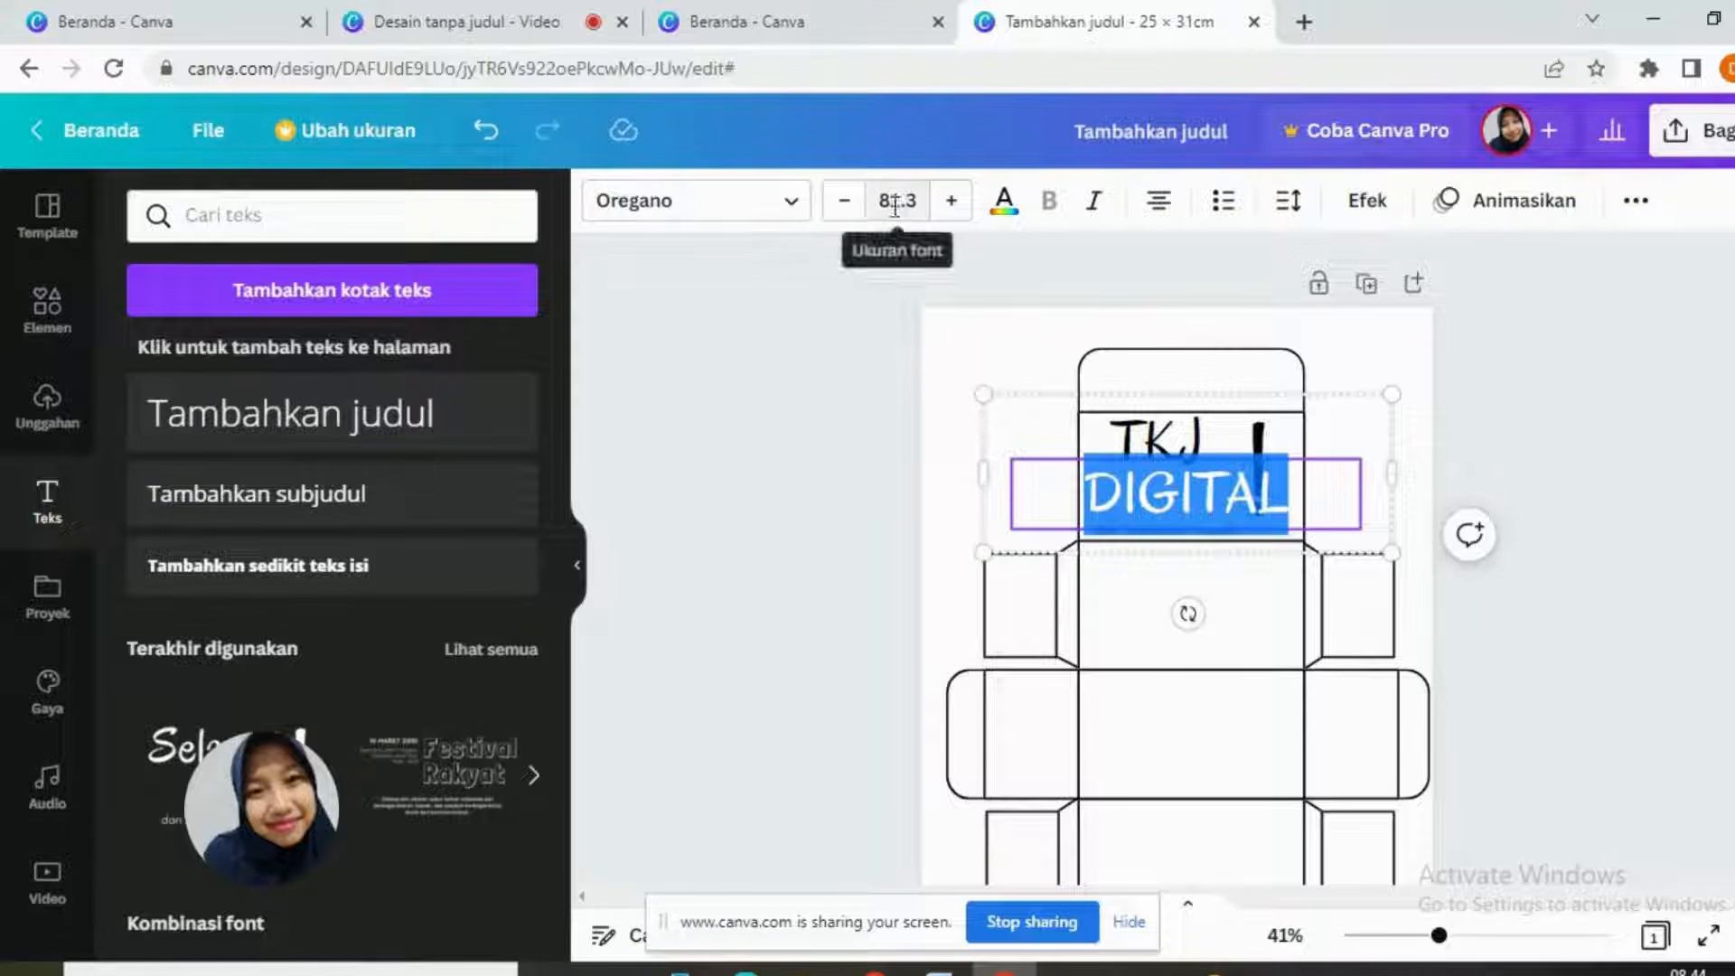
pyautogui.click(840, 206)
pyautogui.click(840, 206)
pyautogui.click(841, 206)
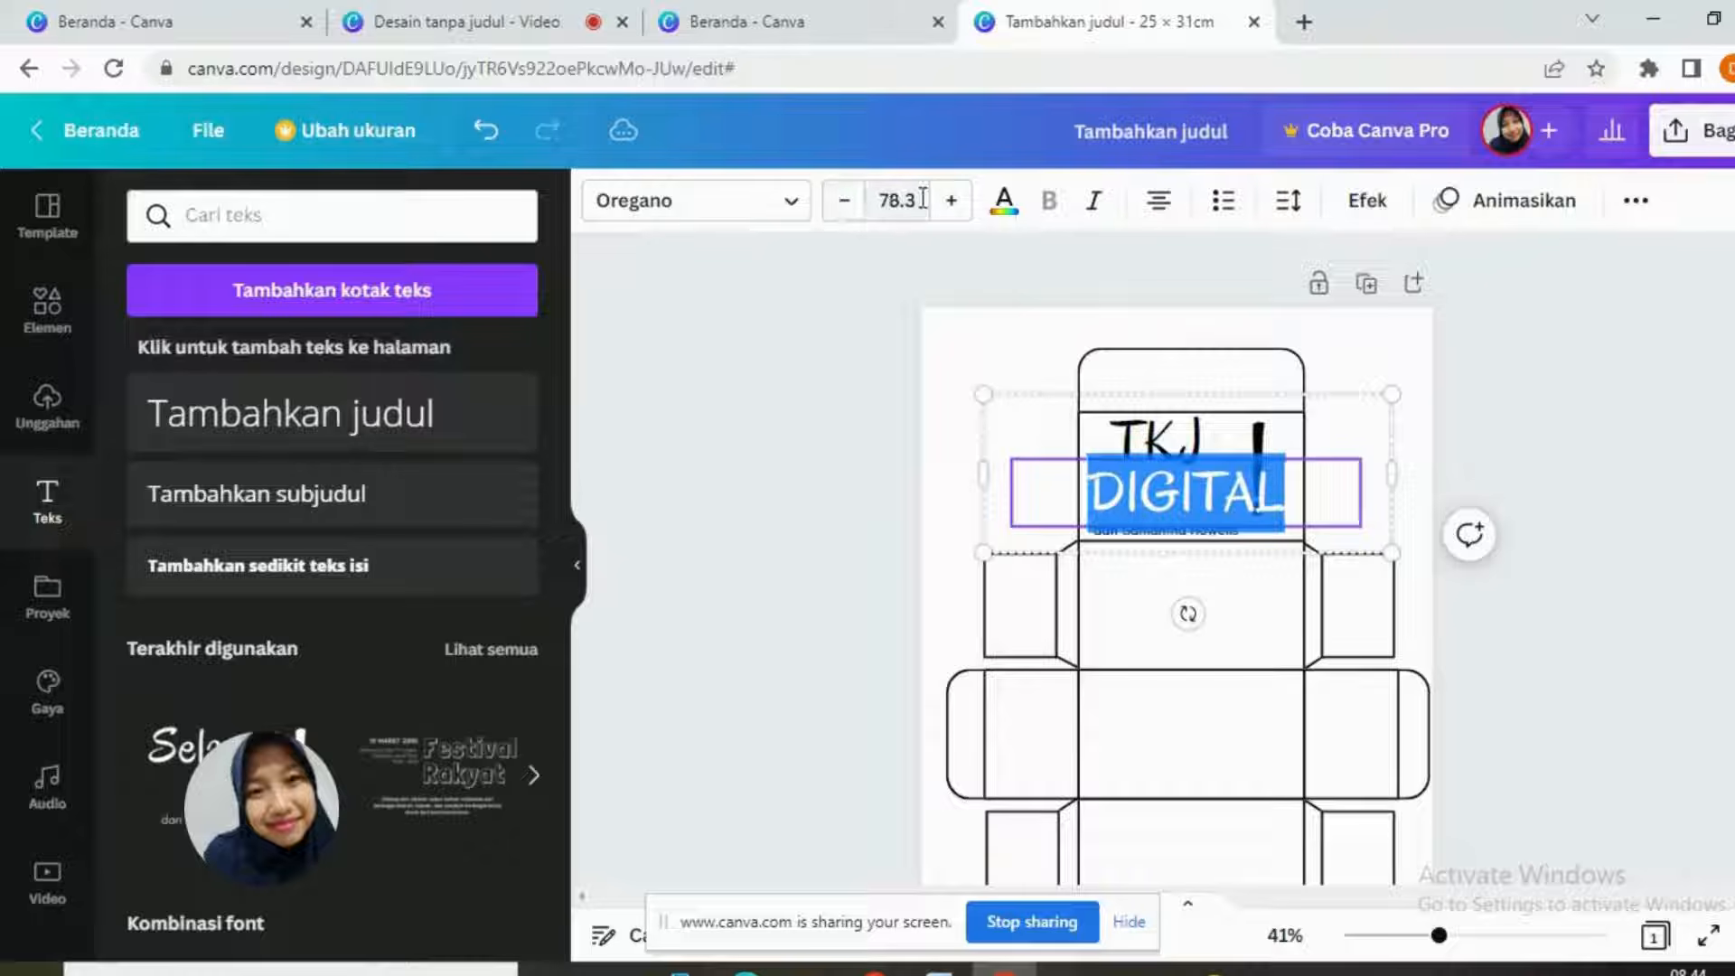
pyautogui.click(897, 200)
pyautogui.scroll(-5, 946, 539)
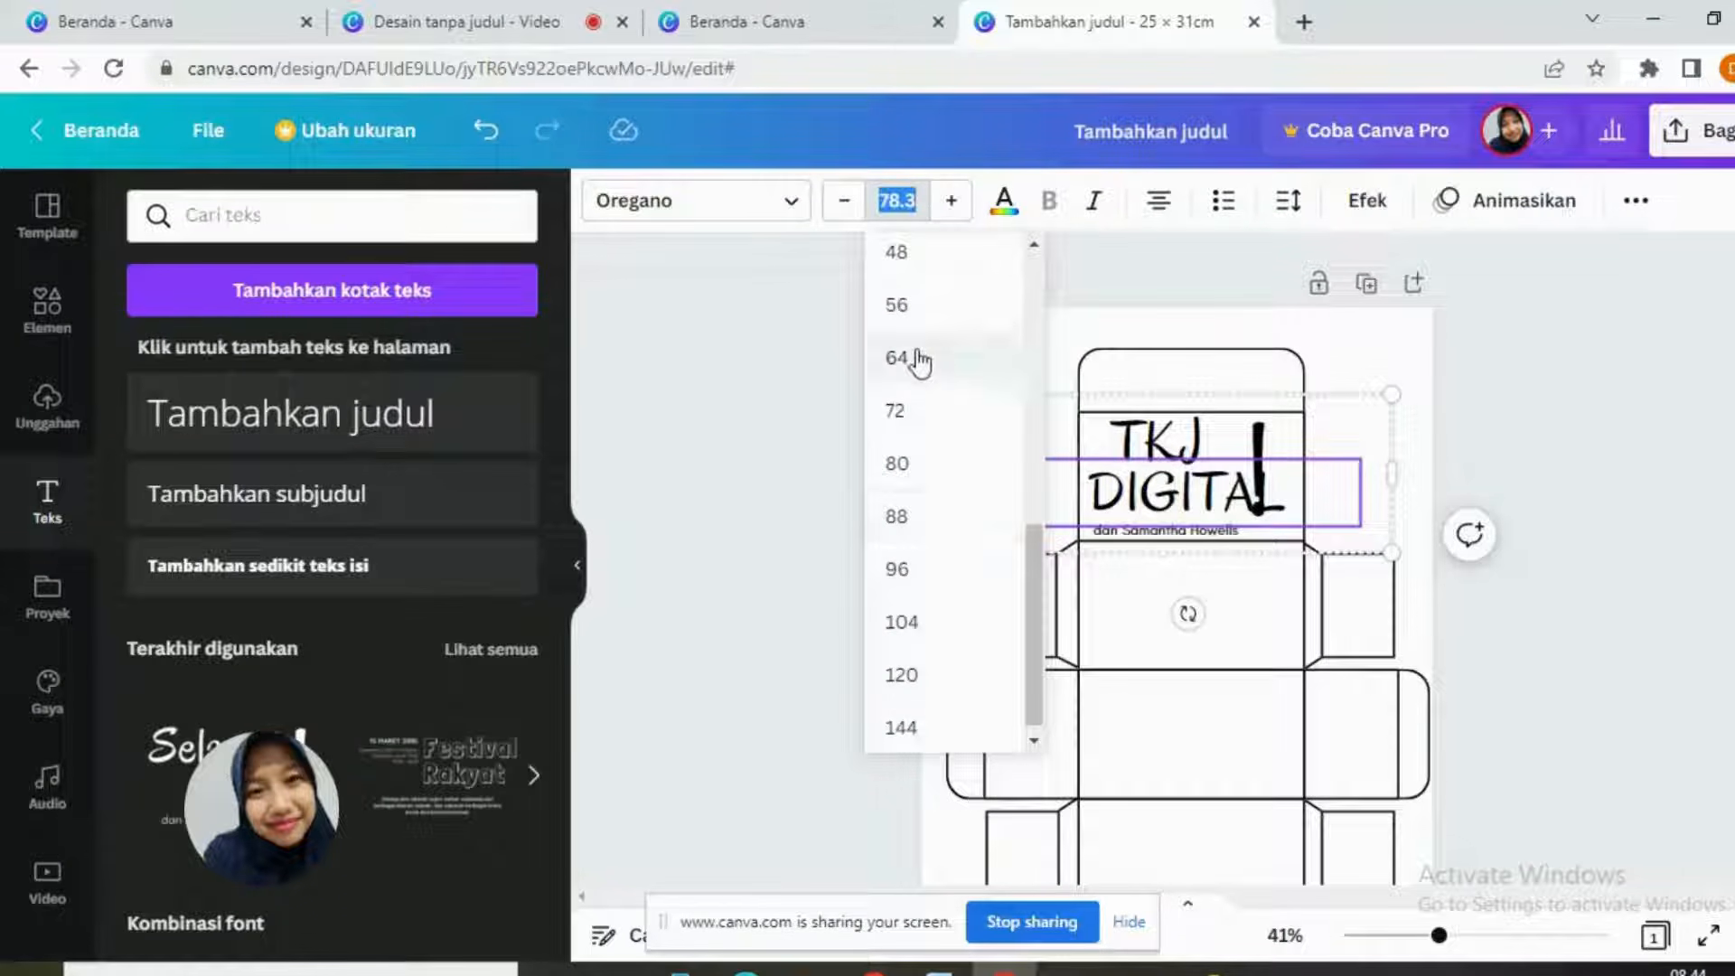
pyautogui.scroll(5, 914, 368)
pyautogui.scroll(-5, 916, 569)
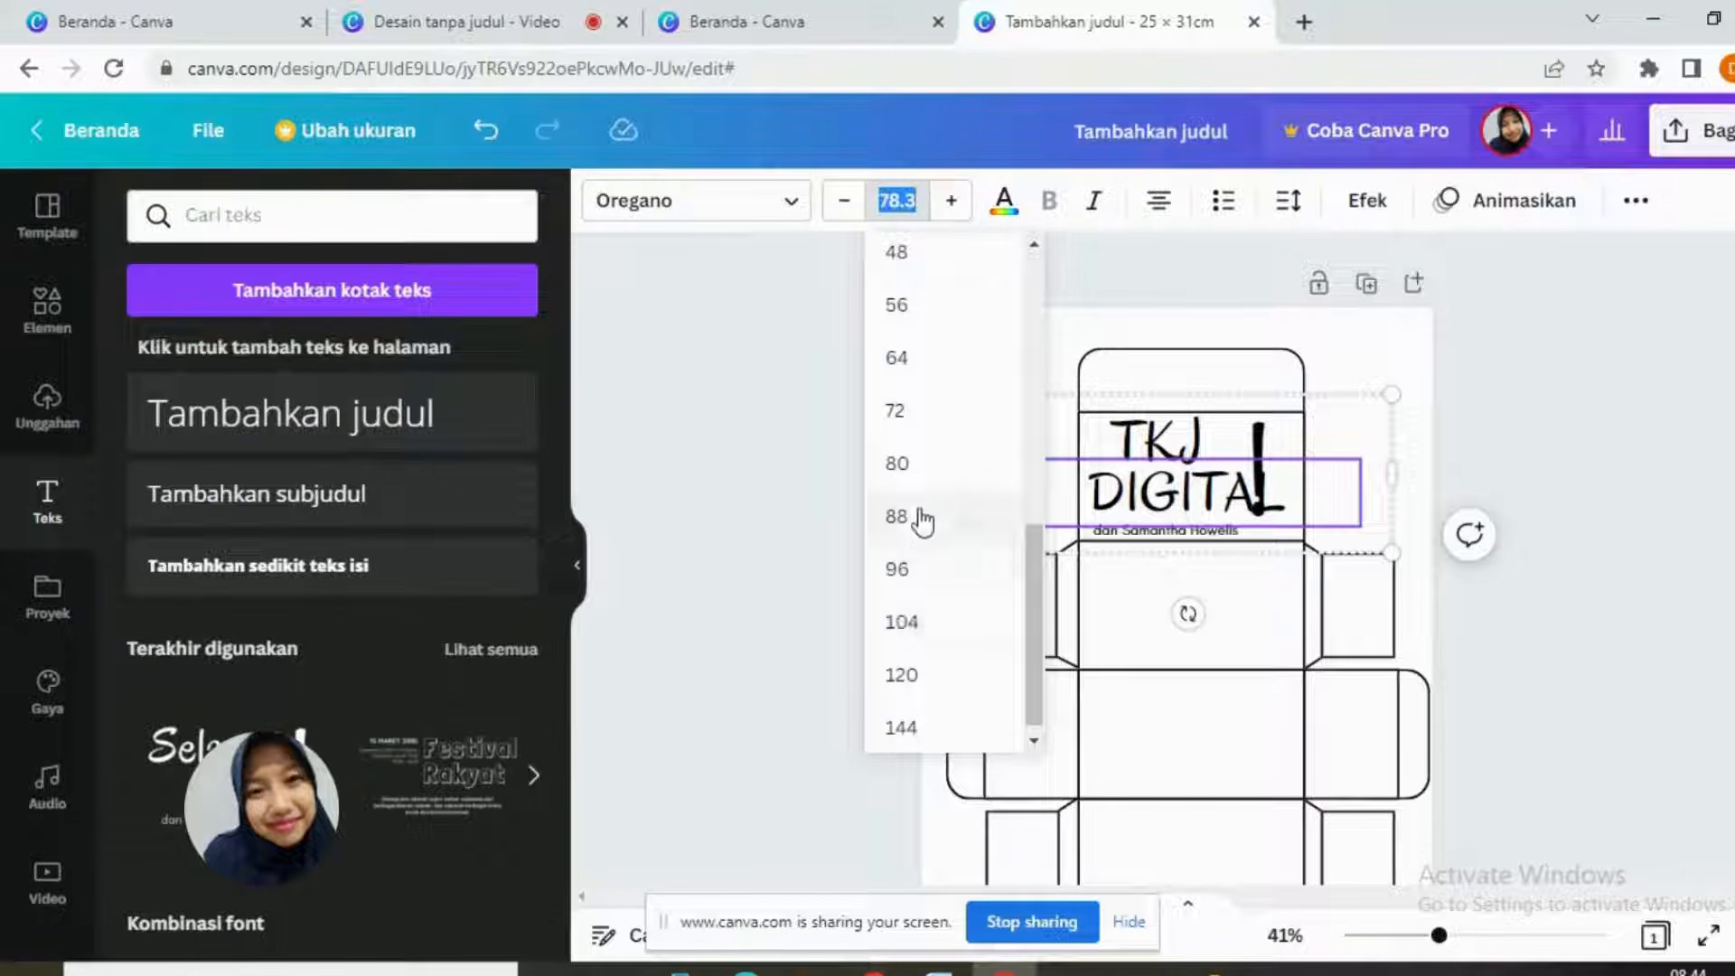
pyautogui.scroll(5, 903, 321)
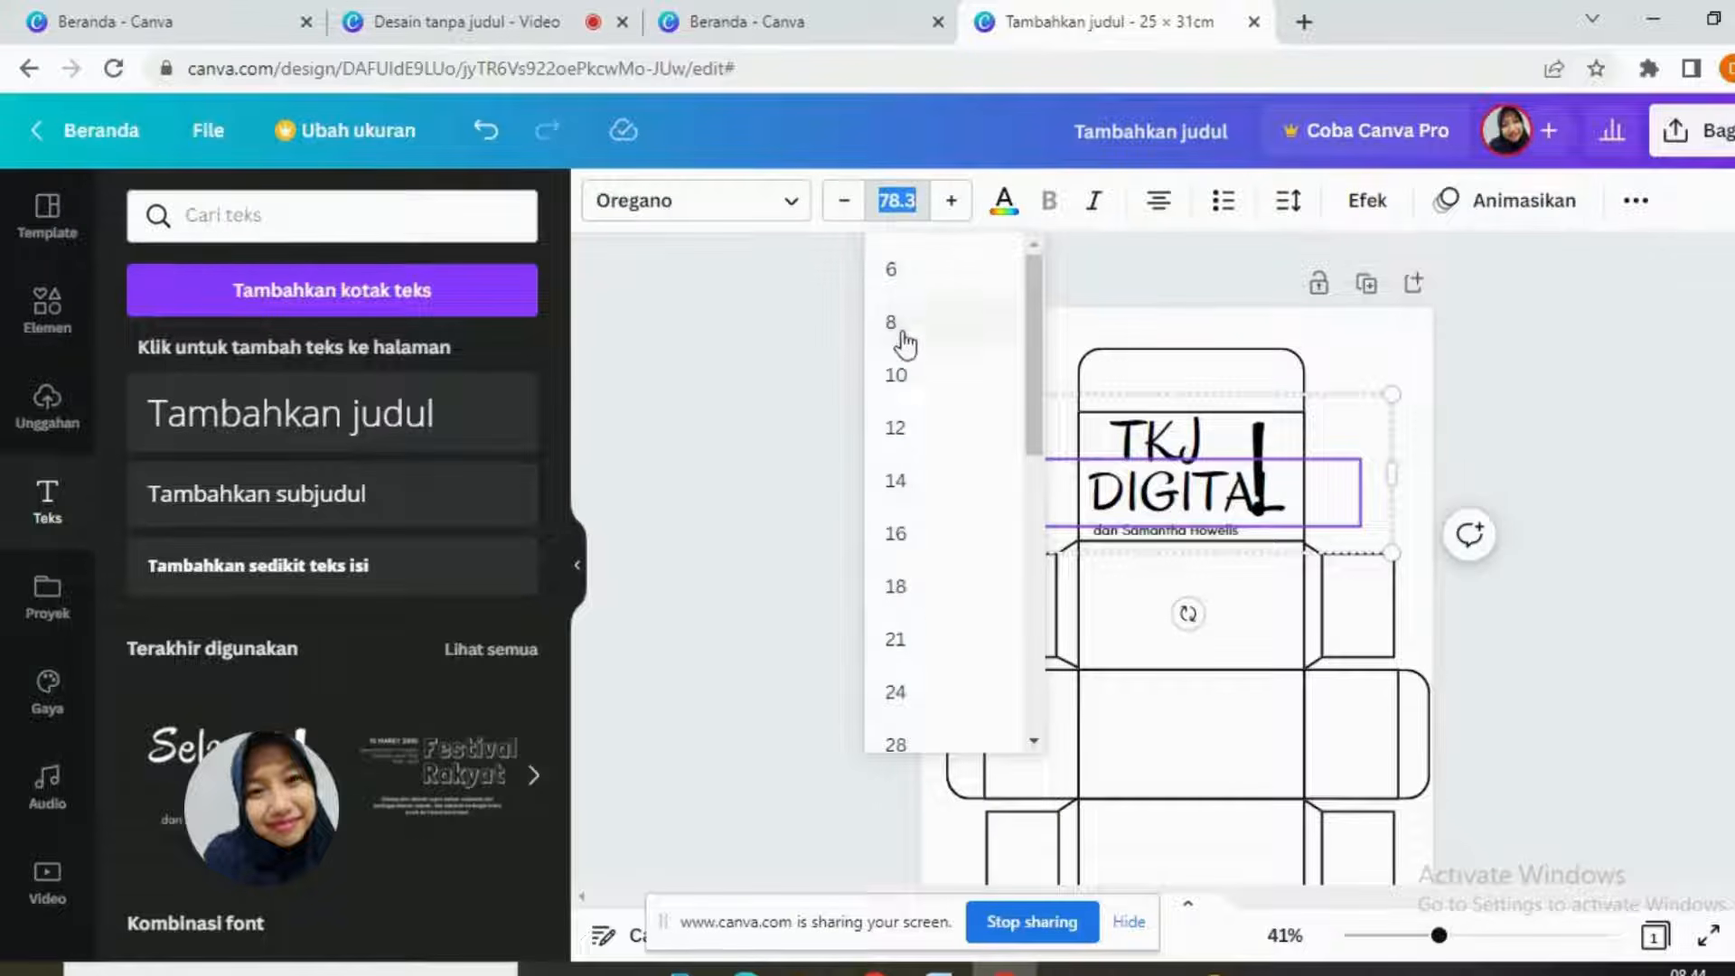
pyautogui.click(916, 694)
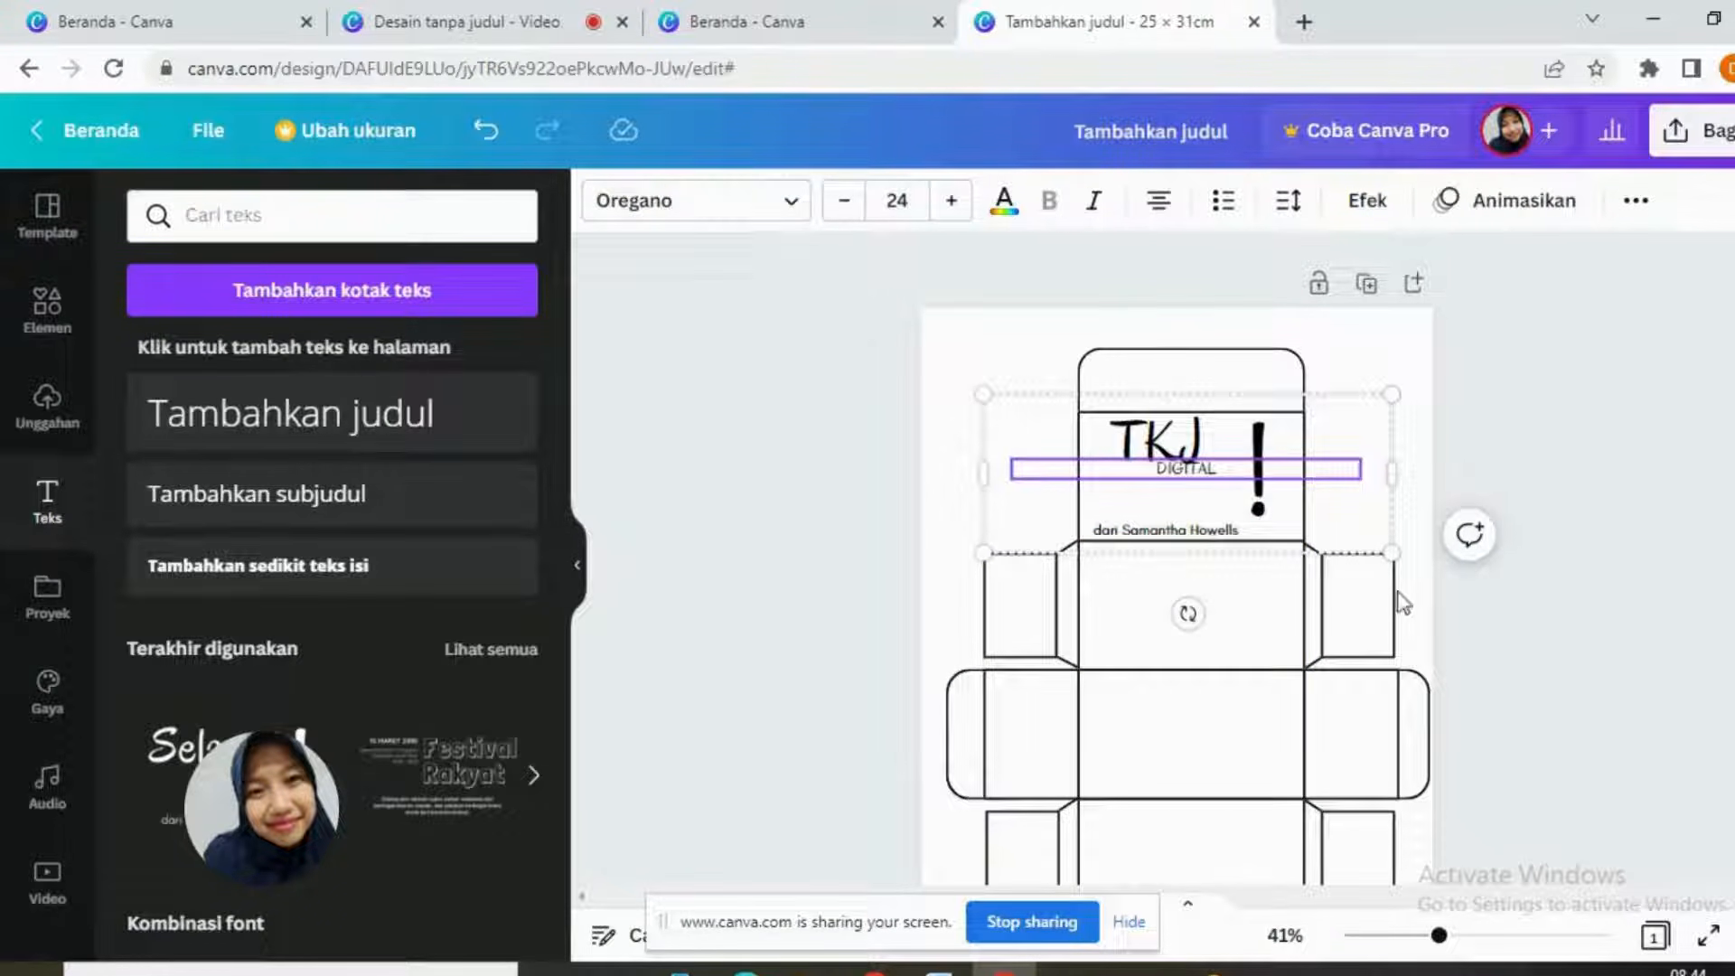
# Step: Delete the exclamation mark and shift the remaining lettering to the right within the panel
pyautogui.click(1278, 504)
pyautogui.click(1251, 336)
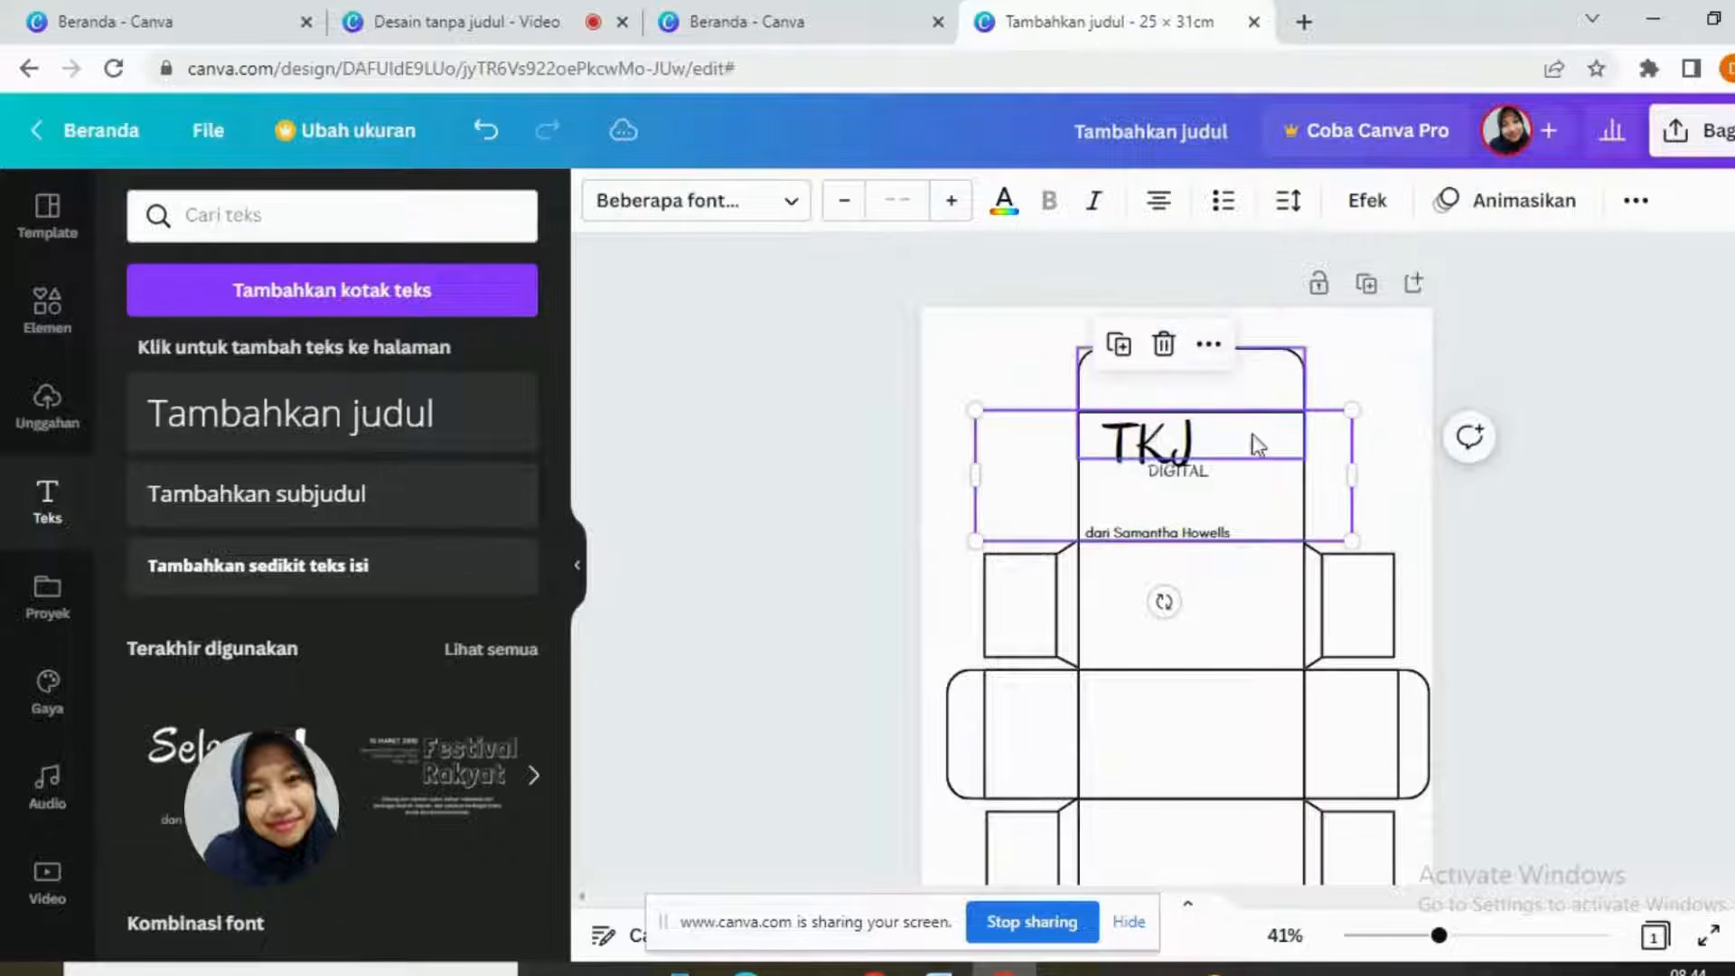
pyautogui.click(1211, 481)
pyautogui.press('Right')
pyautogui.press('Right')
pyautogui.press('Right')
pyautogui.press('Right')
pyautogui.press('Right')
pyautogui.press('Right')
pyautogui.press('Right')
pyautogui.press('Right')
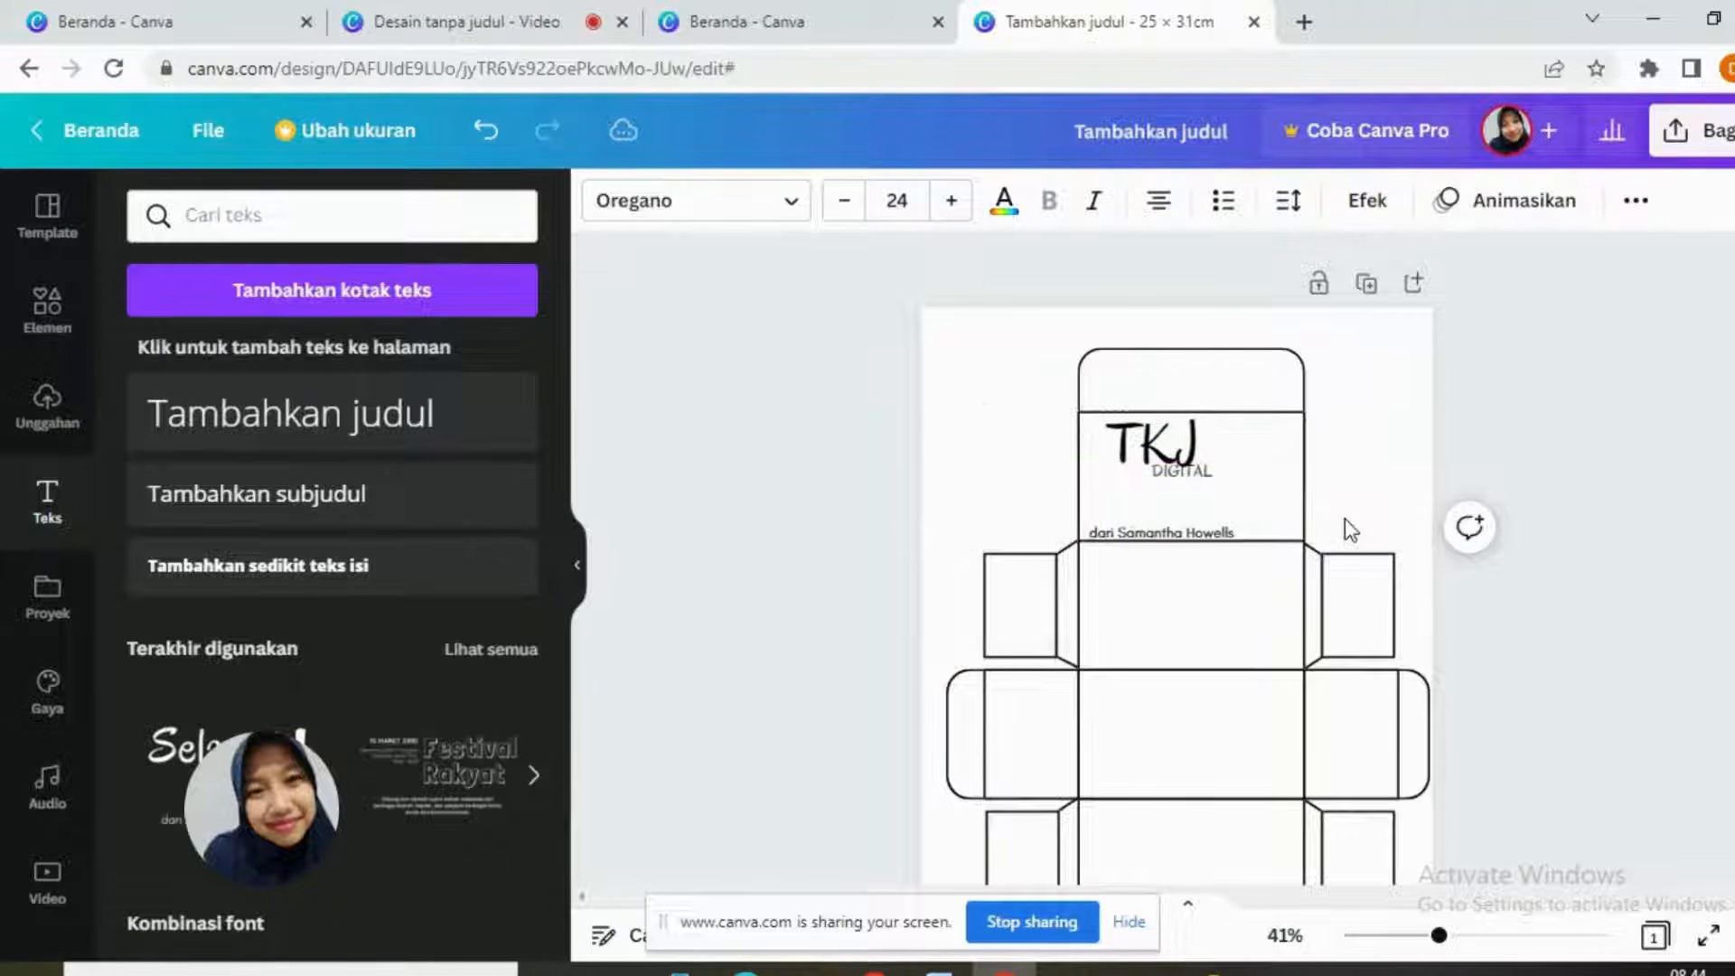
pyautogui.press('Right')
pyautogui.press('Right')
pyautogui.press('Right')
pyautogui.press('Right')
pyautogui.press('Right')
pyautogui.press('Right')
pyautogui.press('Right')
pyautogui.press('Right')
pyautogui.press('Right')
pyautogui.press('Right')
pyautogui.press('Right')
pyautogui.press('Right')
pyautogui.press('Right')
pyautogui.press('Right')
pyautogui.press('Right')
pyautogui.press('Right')
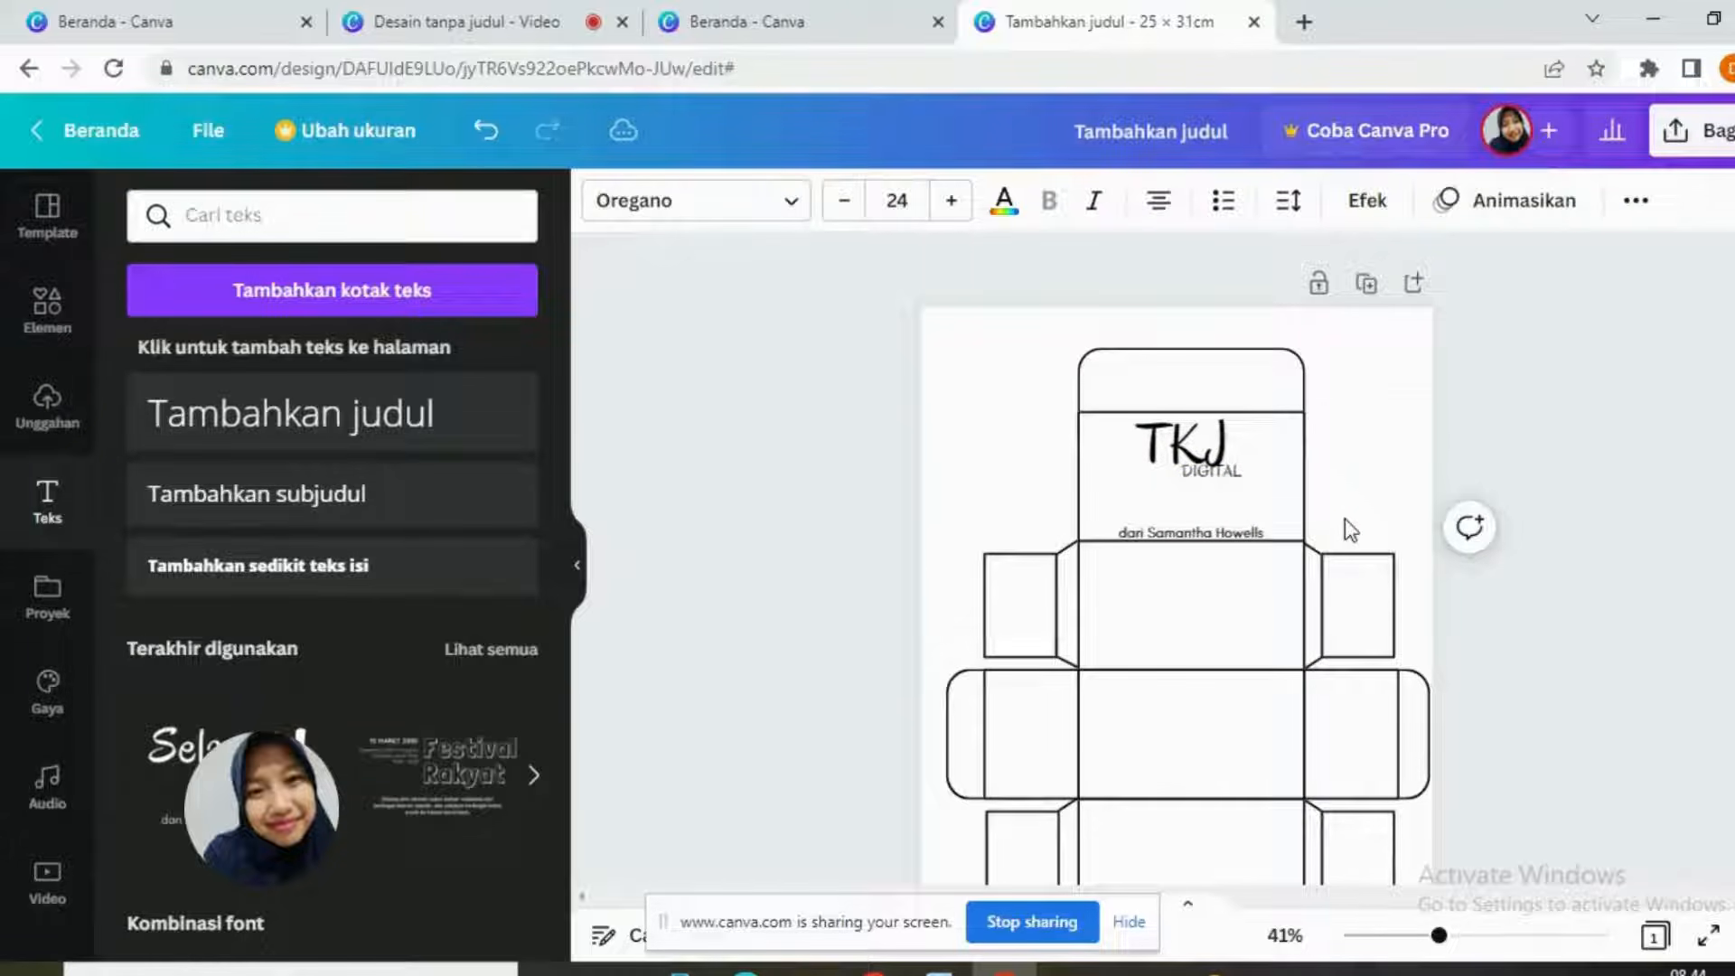
# Step: Delete the small signature line and nudge the "TKJ DIGITAL" lettering down and slightly left to centre it in the panel
pyautogui.click(1183, 532)
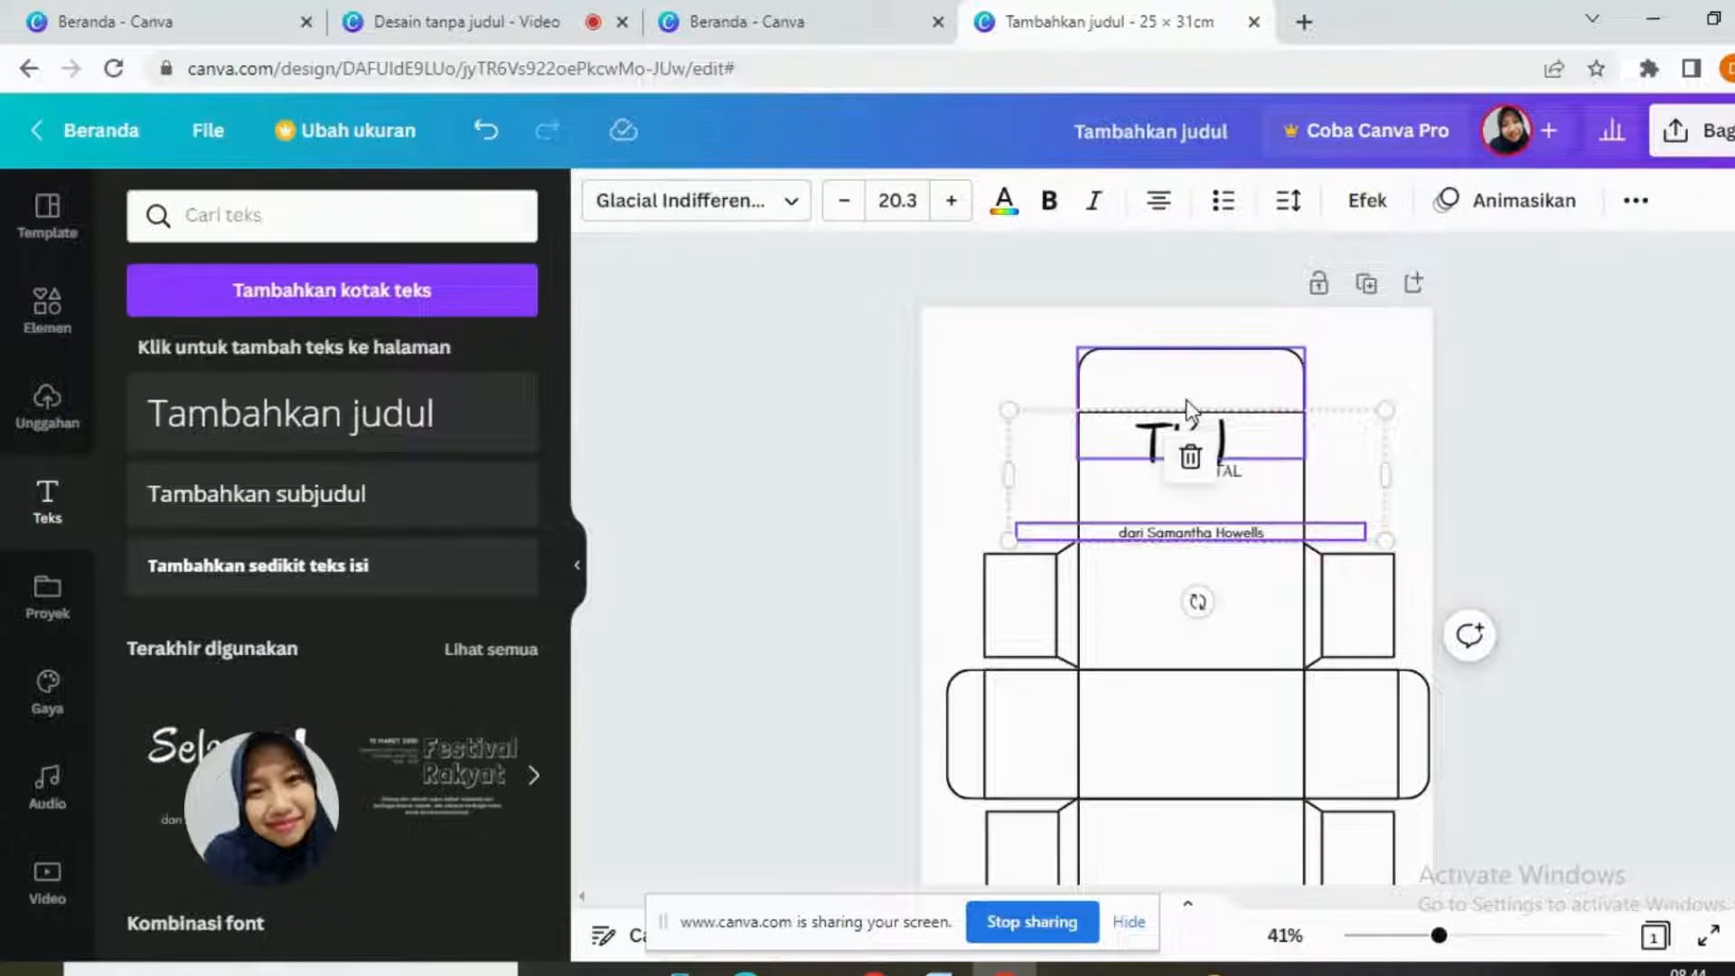
pyautogui.click(1190, 457)
pyautogui.press('Down')
pyautogui.press('Down')
pyautogui.press('Down')
pyautogui.press('Down')
pyautogui.press('Down')
pyautogui.press('Down')
pyautogui.press('Down')
pyautogui.press('Down')
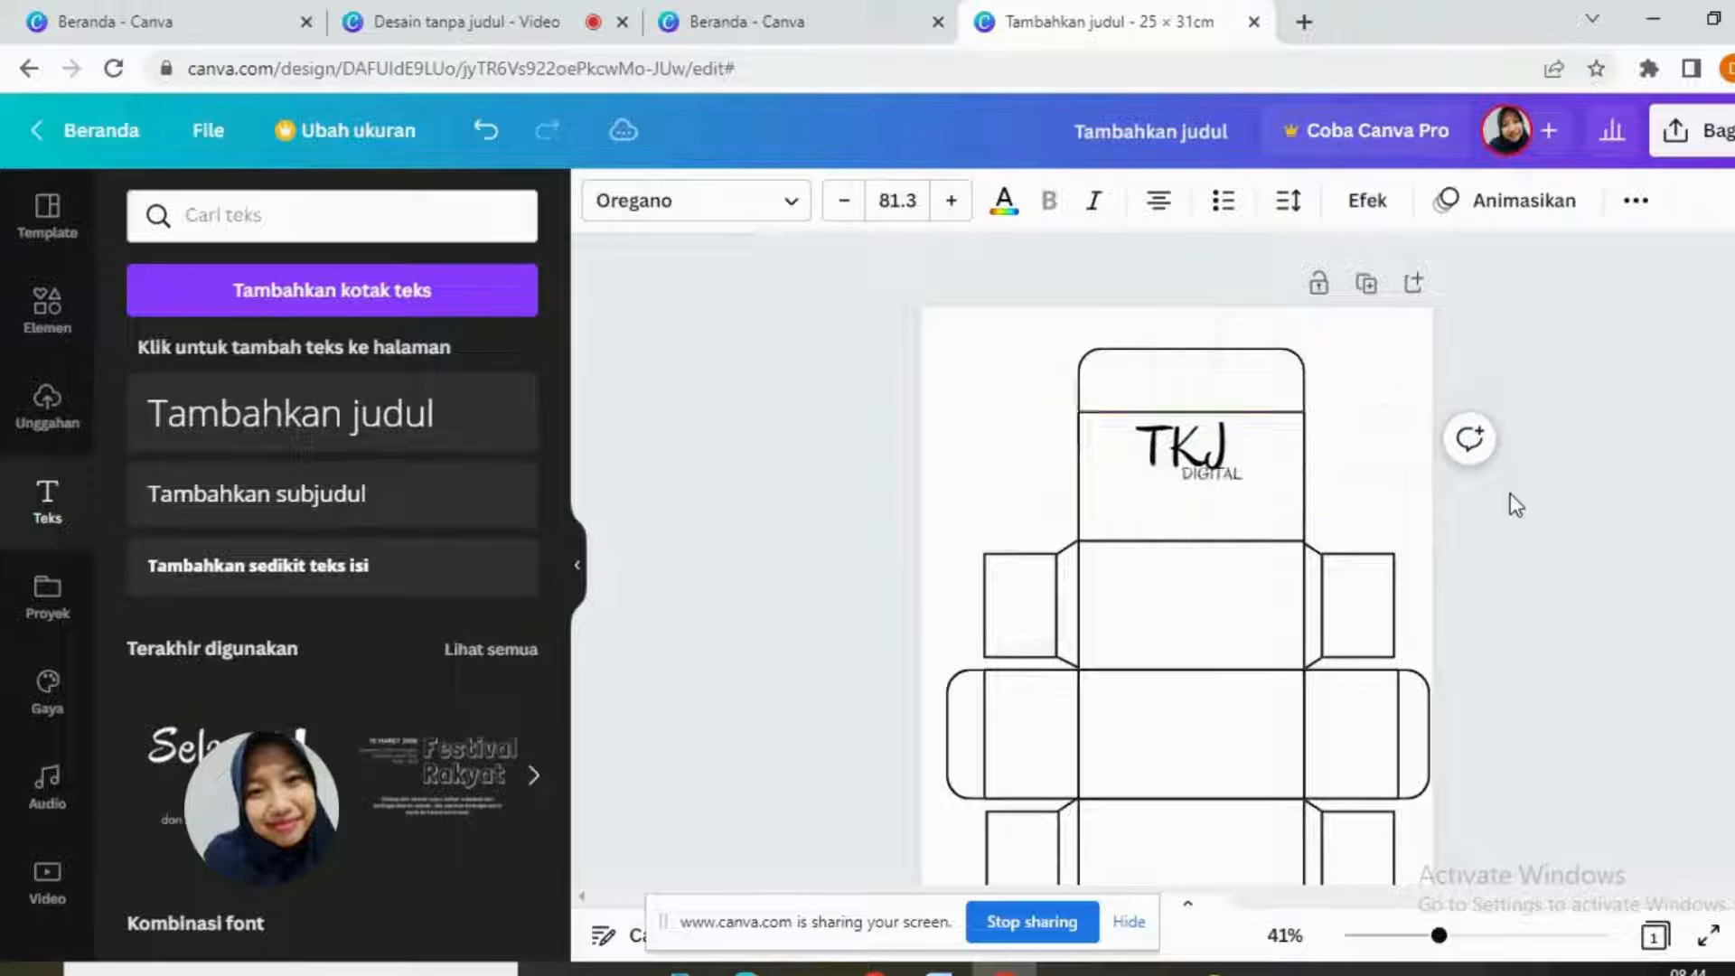
pyautogui.press('Left')
pyautogui.press('Left')
pyautogui.press('Left')
pyautogui.press('Left')
pyautogui.press('Left')
pyautogui.press('Left')
pyautogui.press('Left')
pyautogui.press('Left')
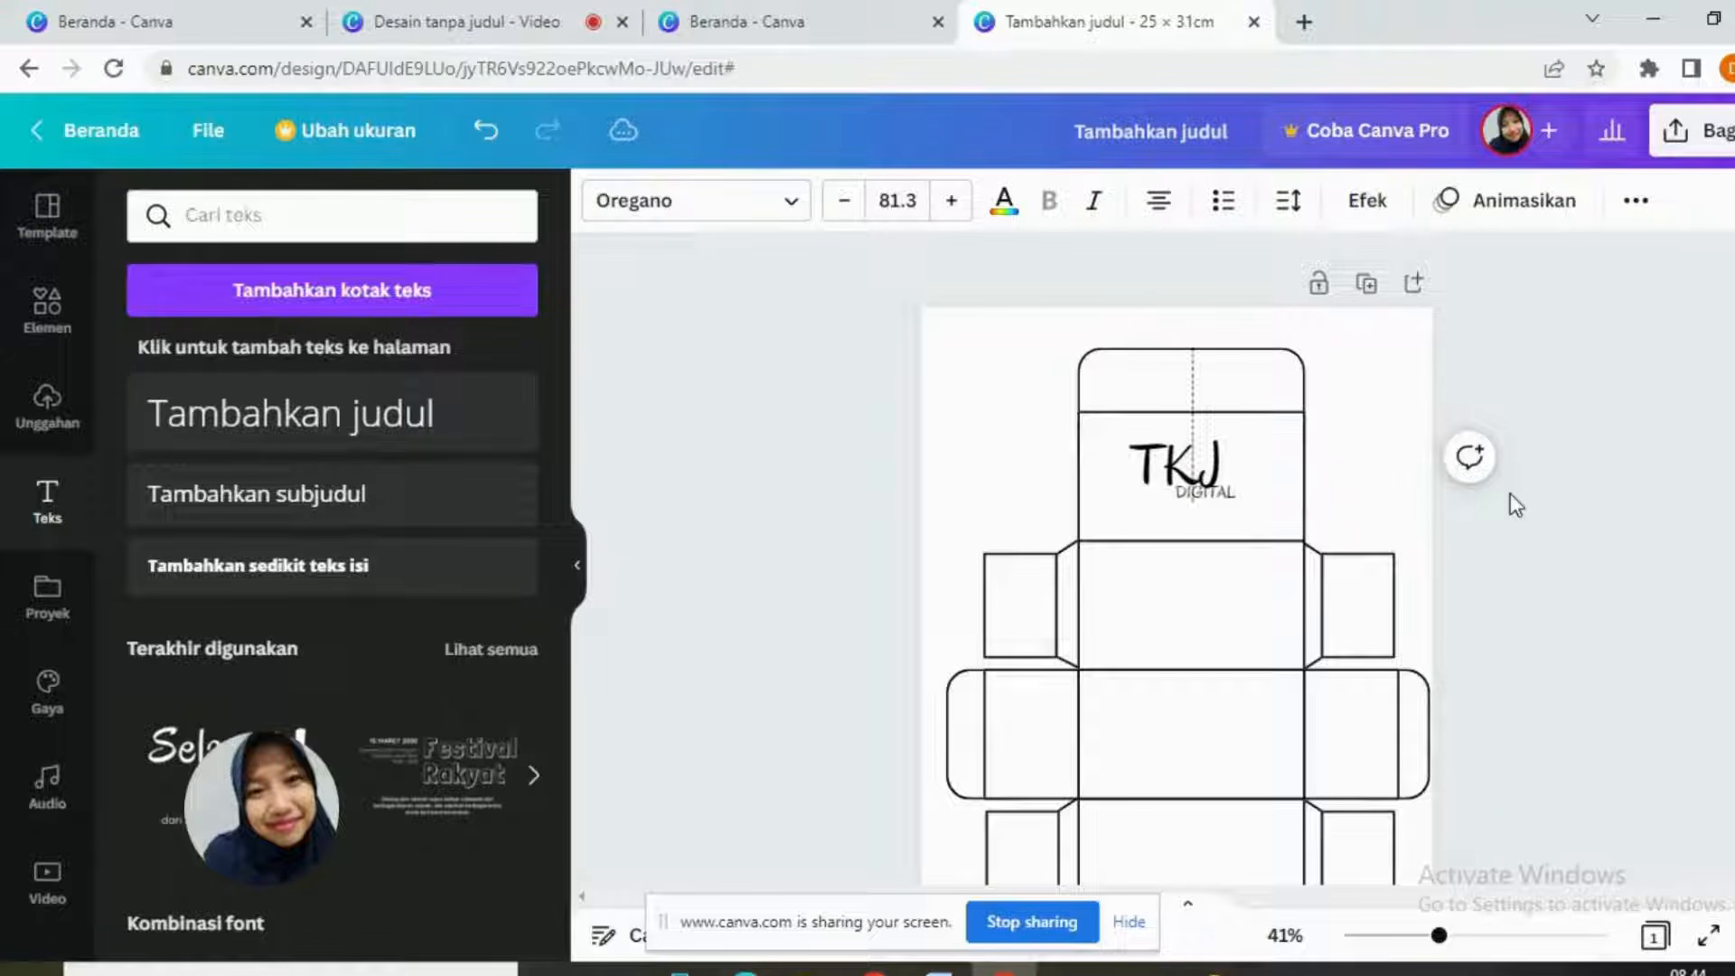
# Step: Change the colour of the "TKJ" text to red
pyautogui.click(1172, 468)
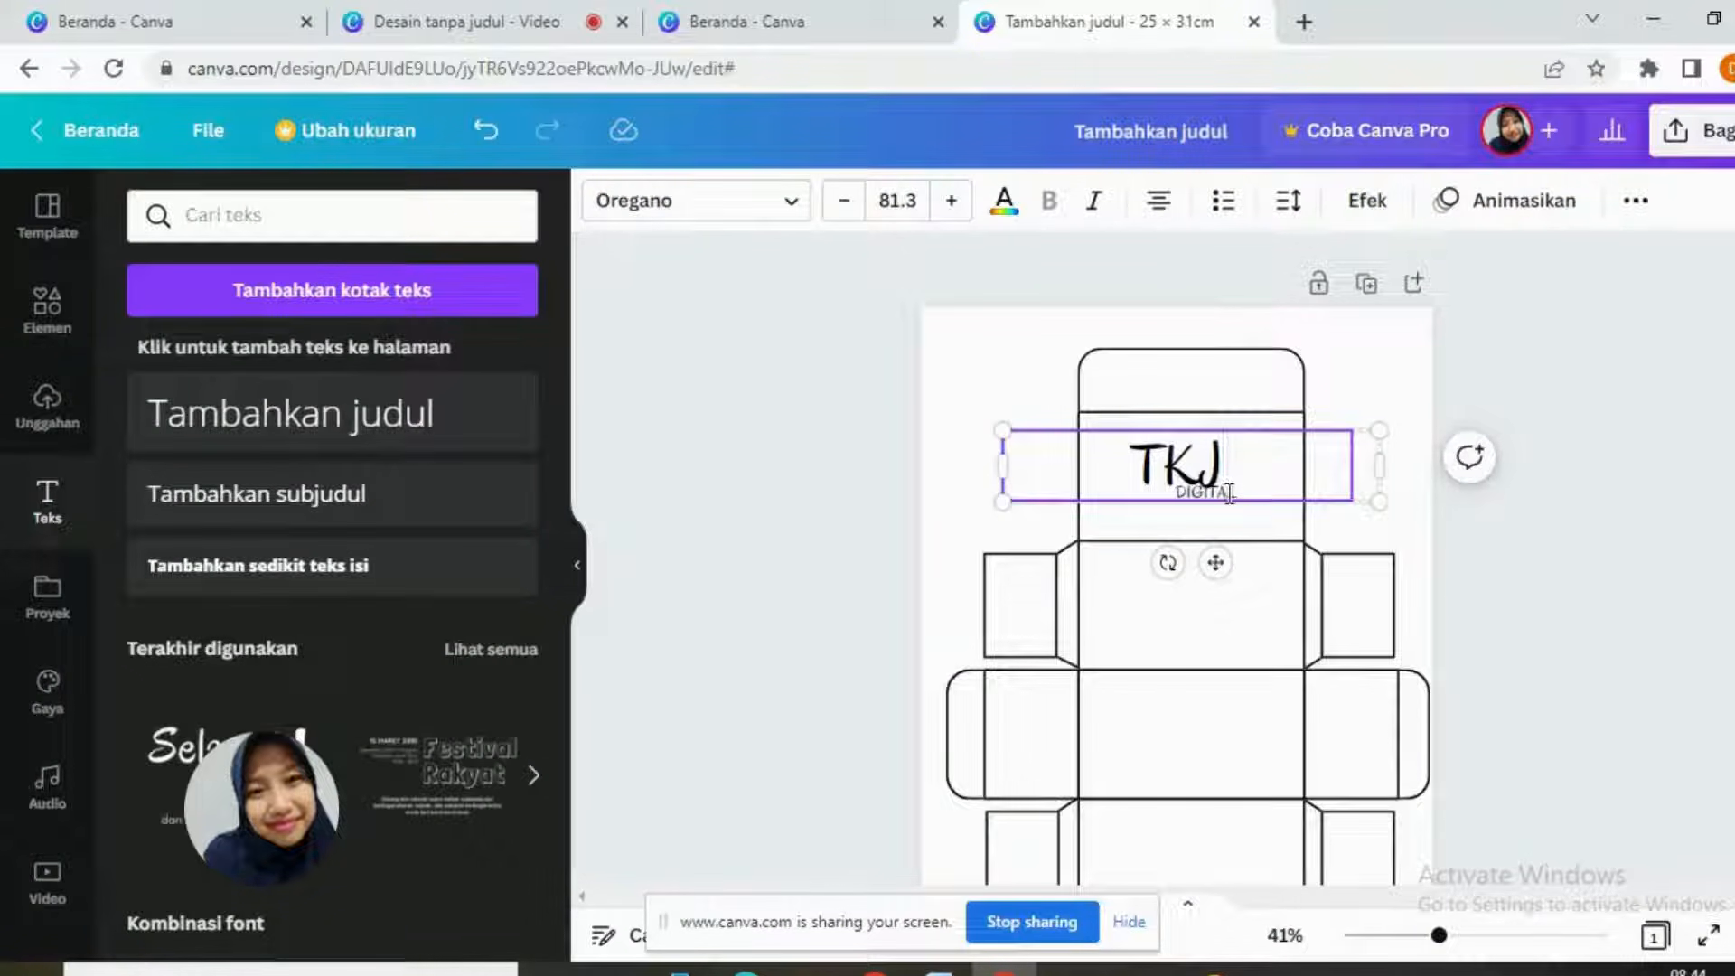
pyautogui.moveTo(1234, 492); pyautogui.dragTo(1143, 466)
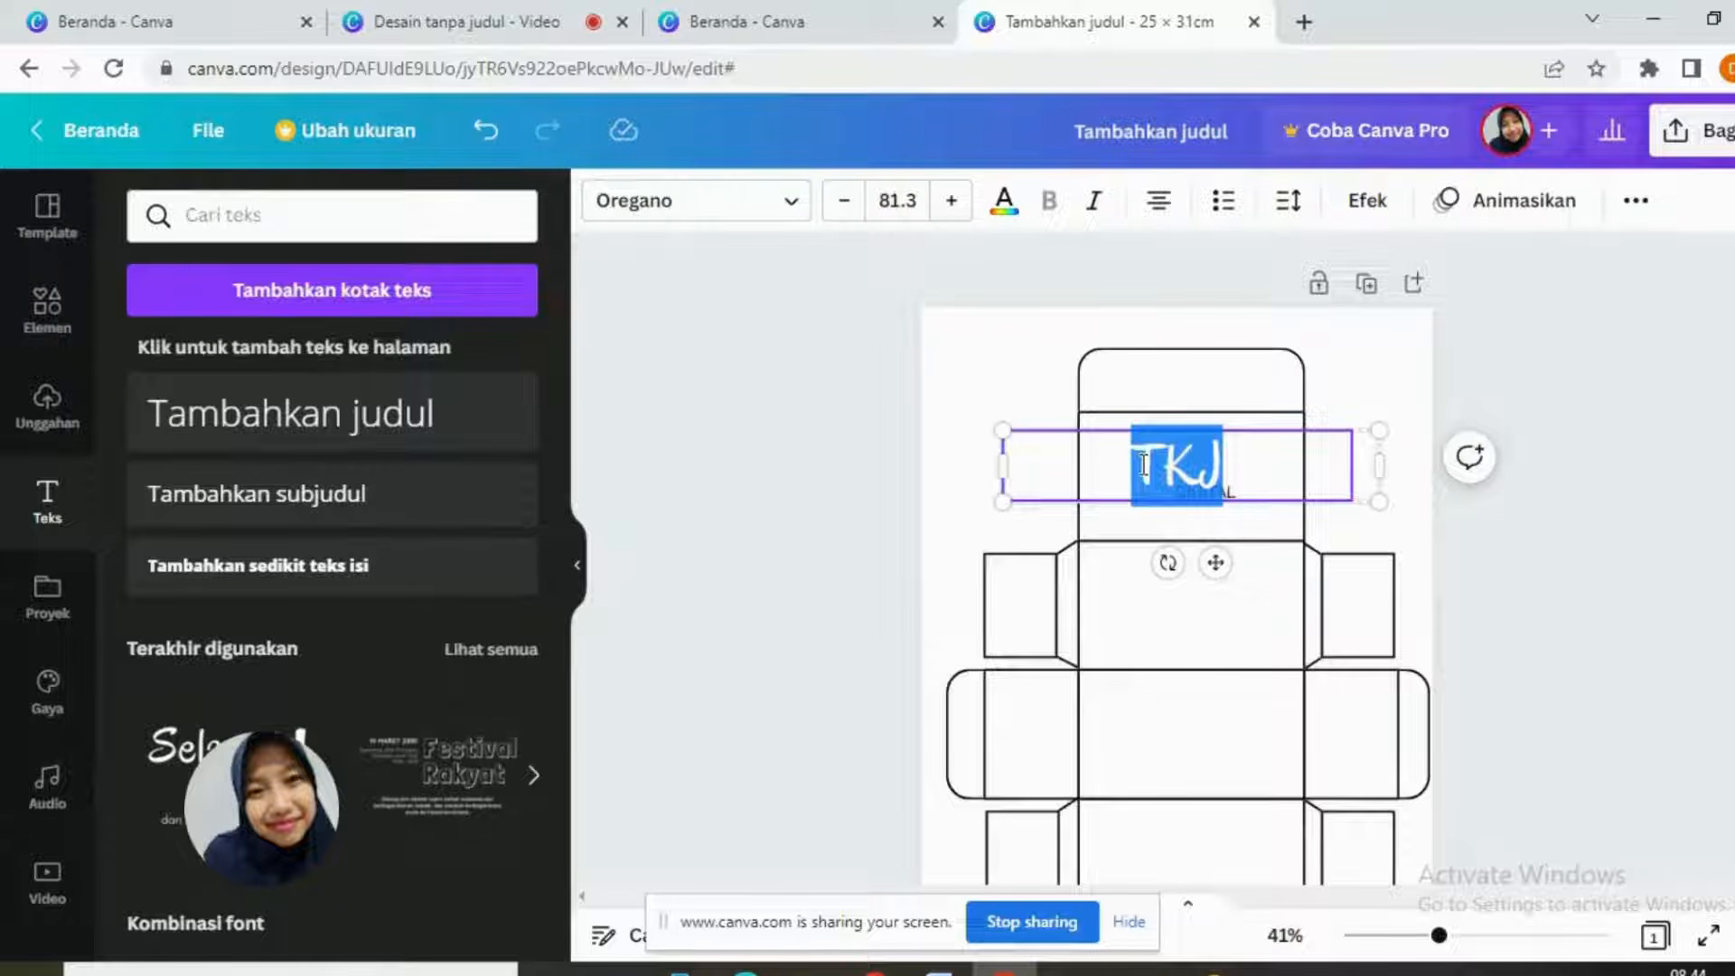
pyautogui.click(1003, 200)
pyautogui.click(318, 670)
pyautogui.click(230, 658)
pyautogui.click(156, 653)
pyautogui.click(1287, 518)
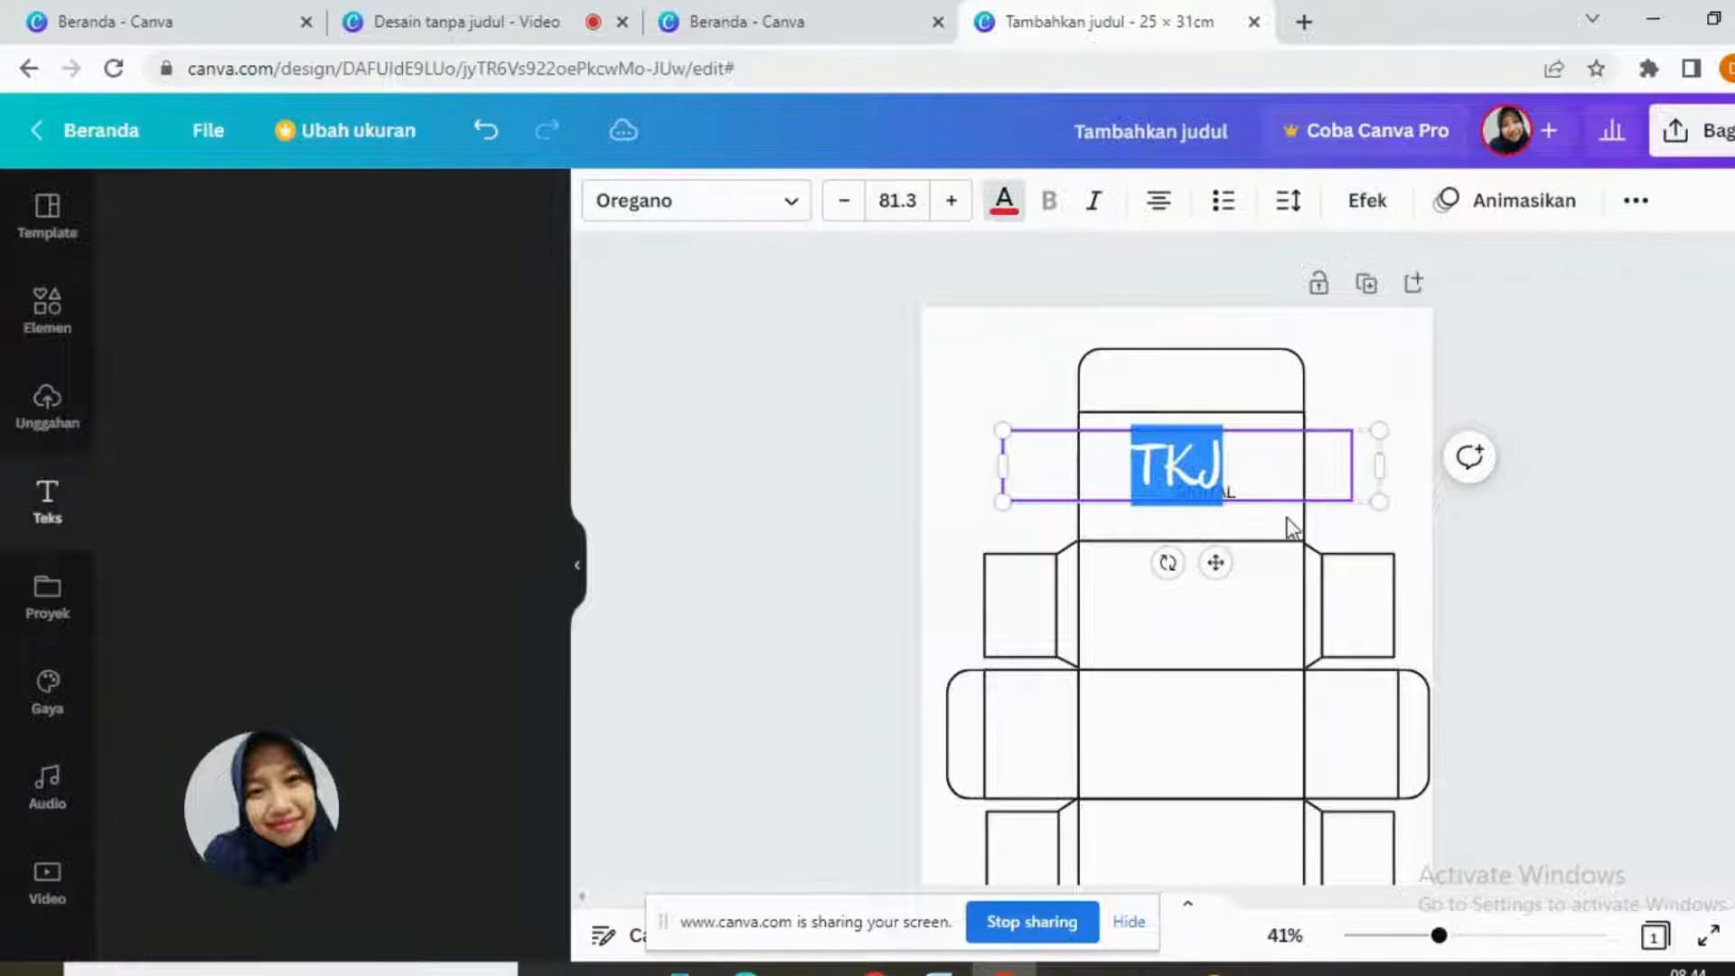
# Step: Set the colour of the "TKJ" text back to black and deselect it
pyautogui.click(1222, 497)
pyautogui.click(1249, 468)
pyautogui.doubleClick(1200, 463)
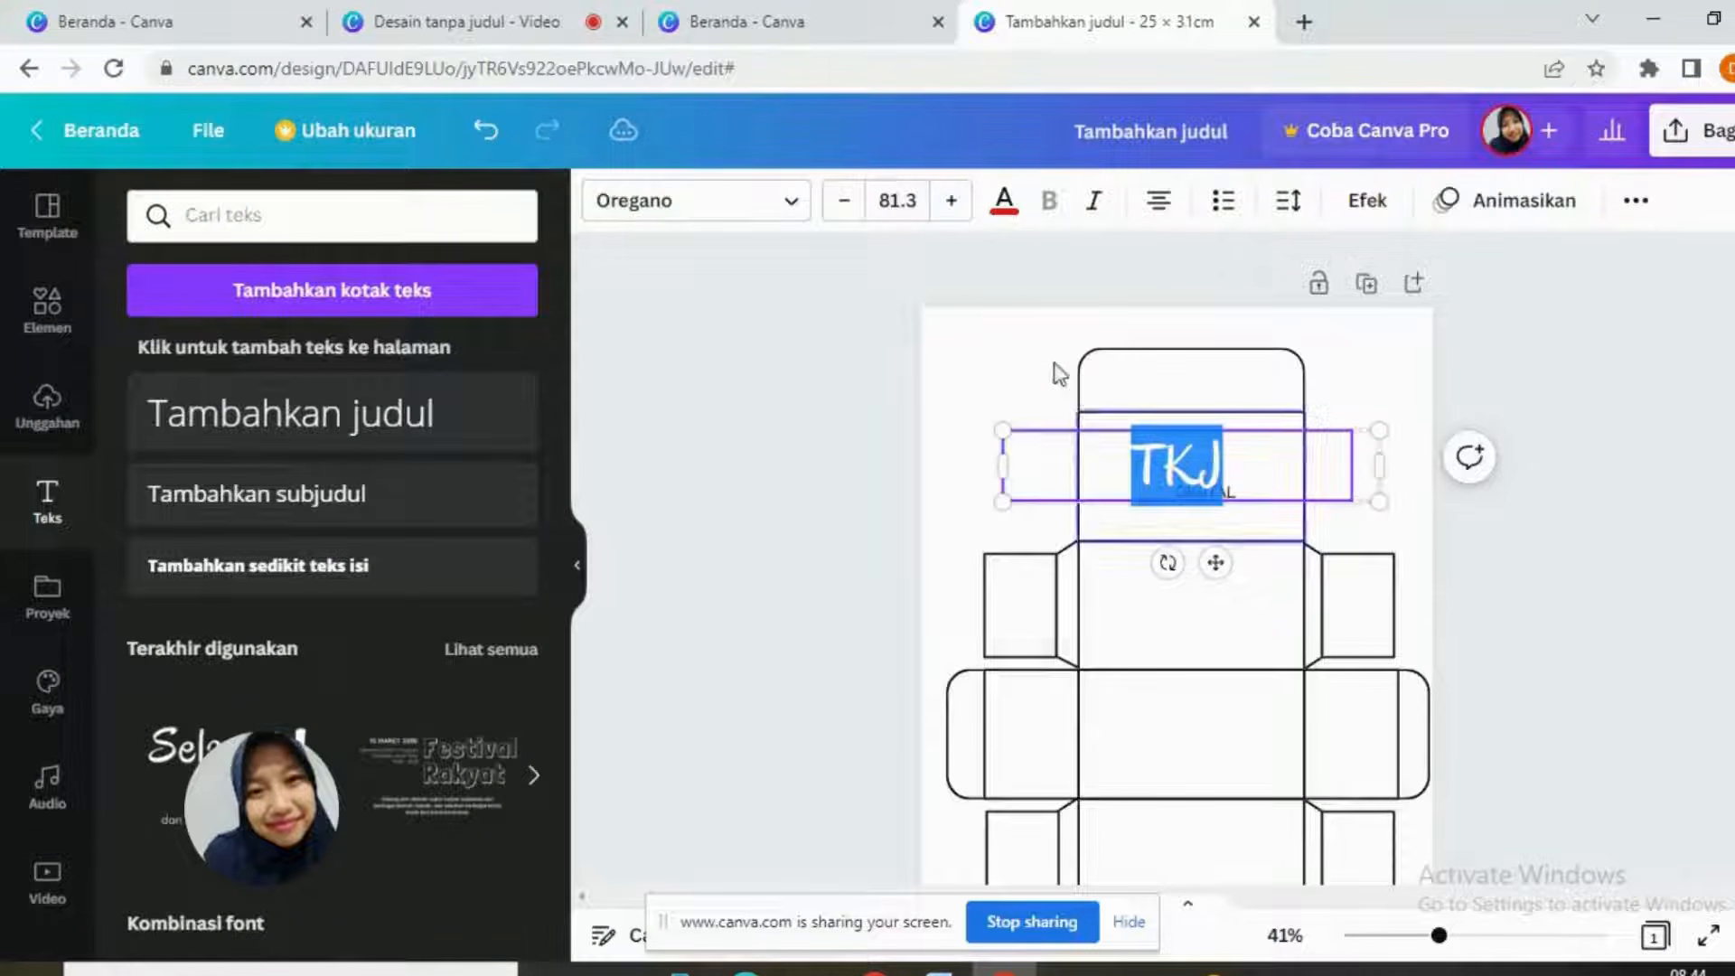
pyautogui.click(1004, 200)
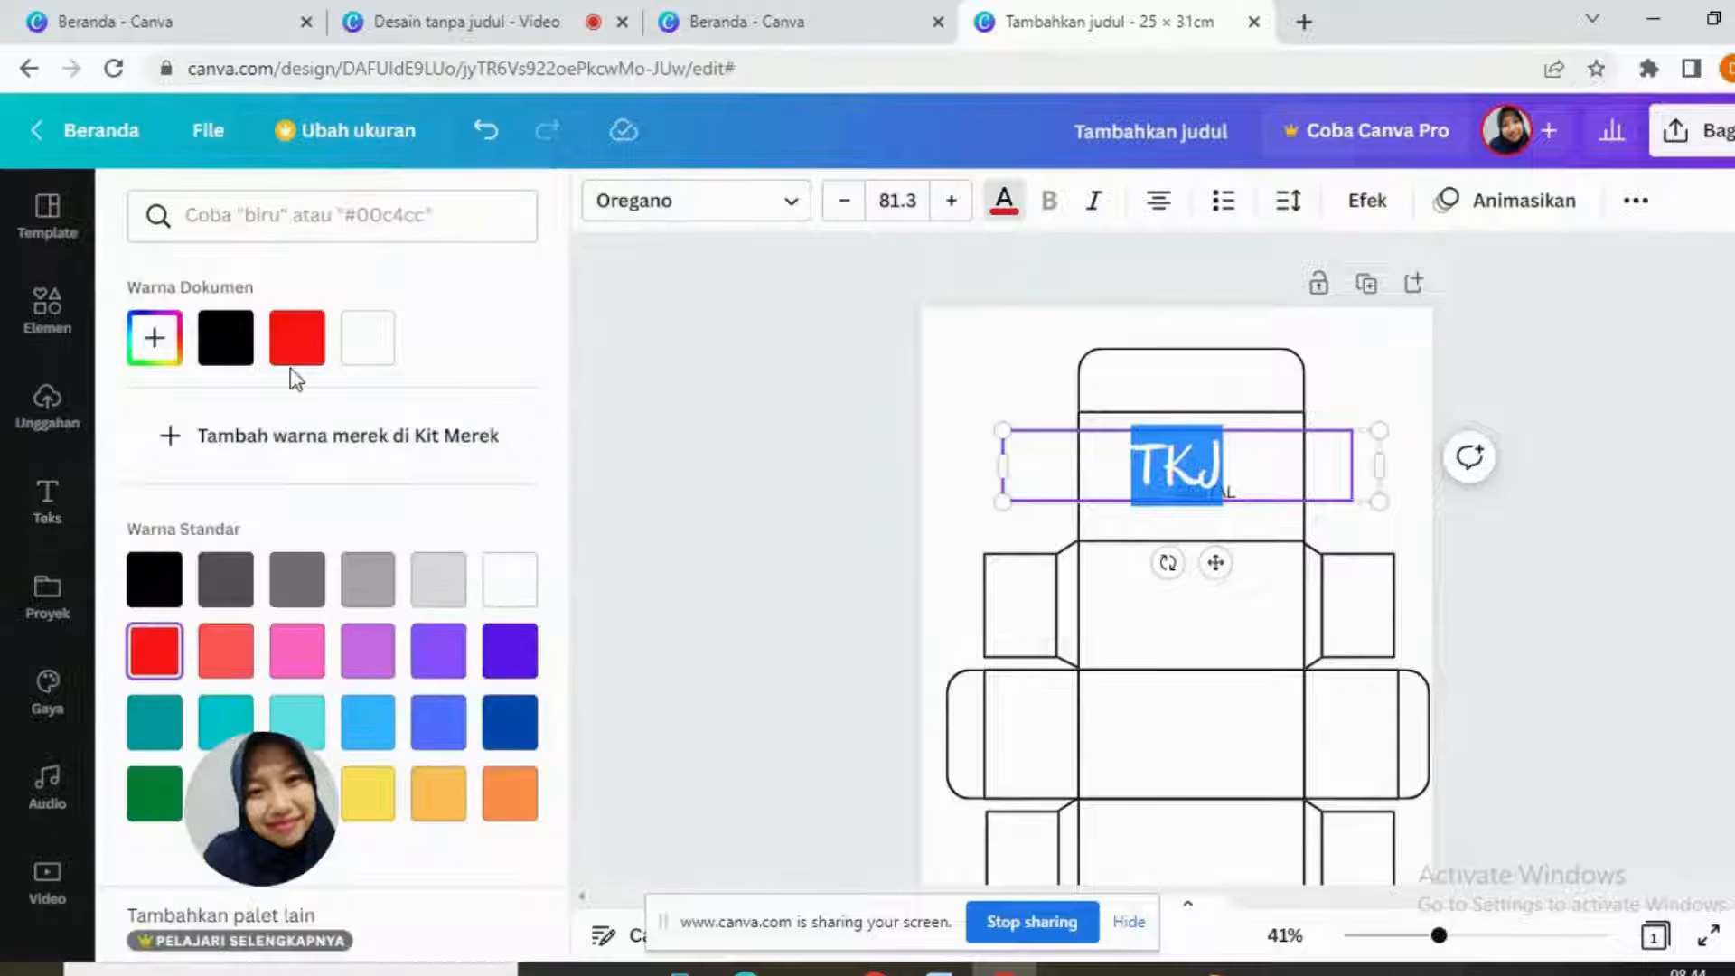
pyautogui.click(226, 339)
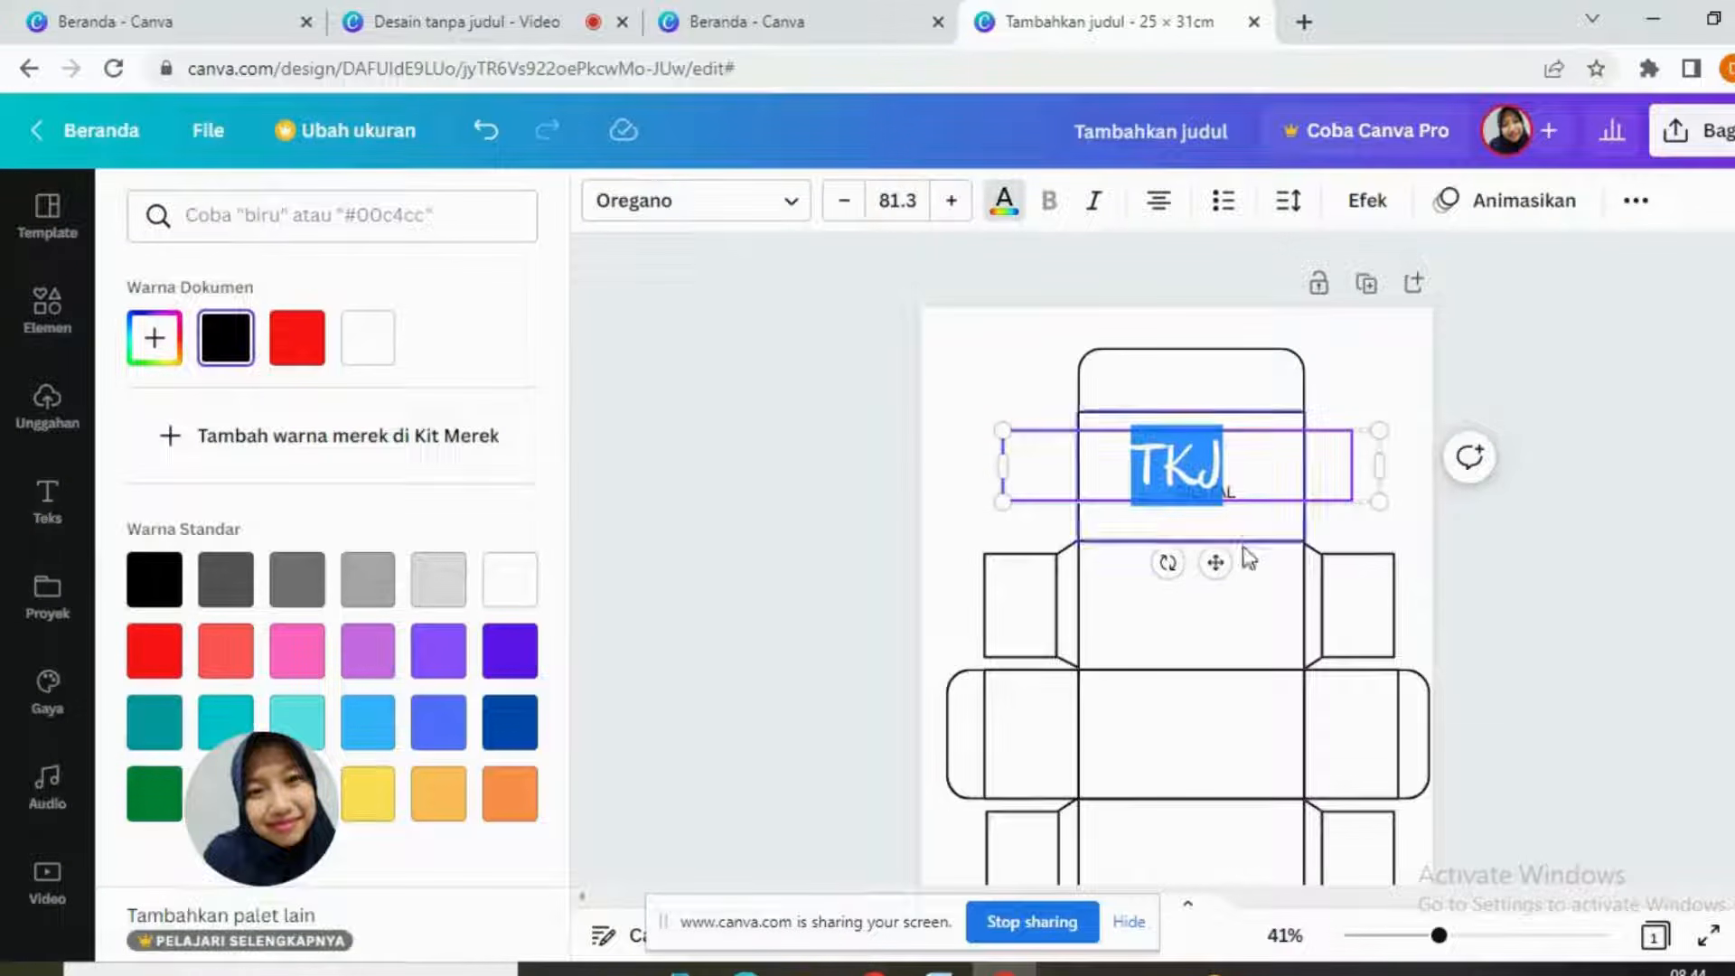
pyautogui.press('Escape')
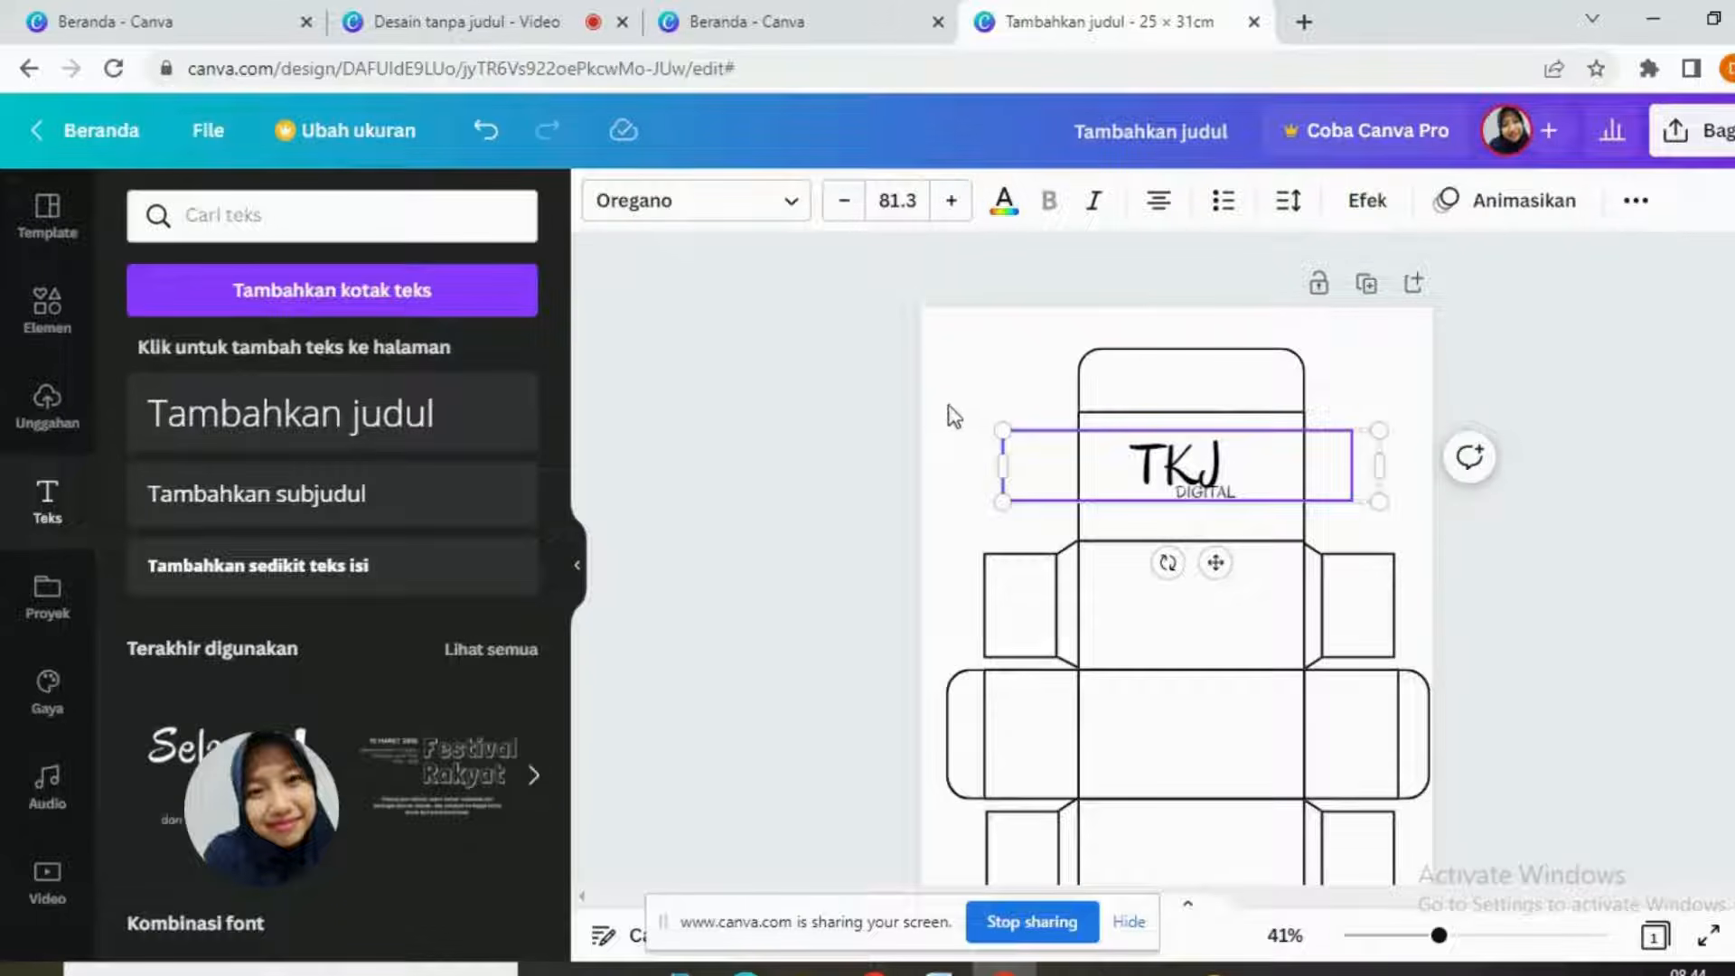
pyautogui.click(950, 416)
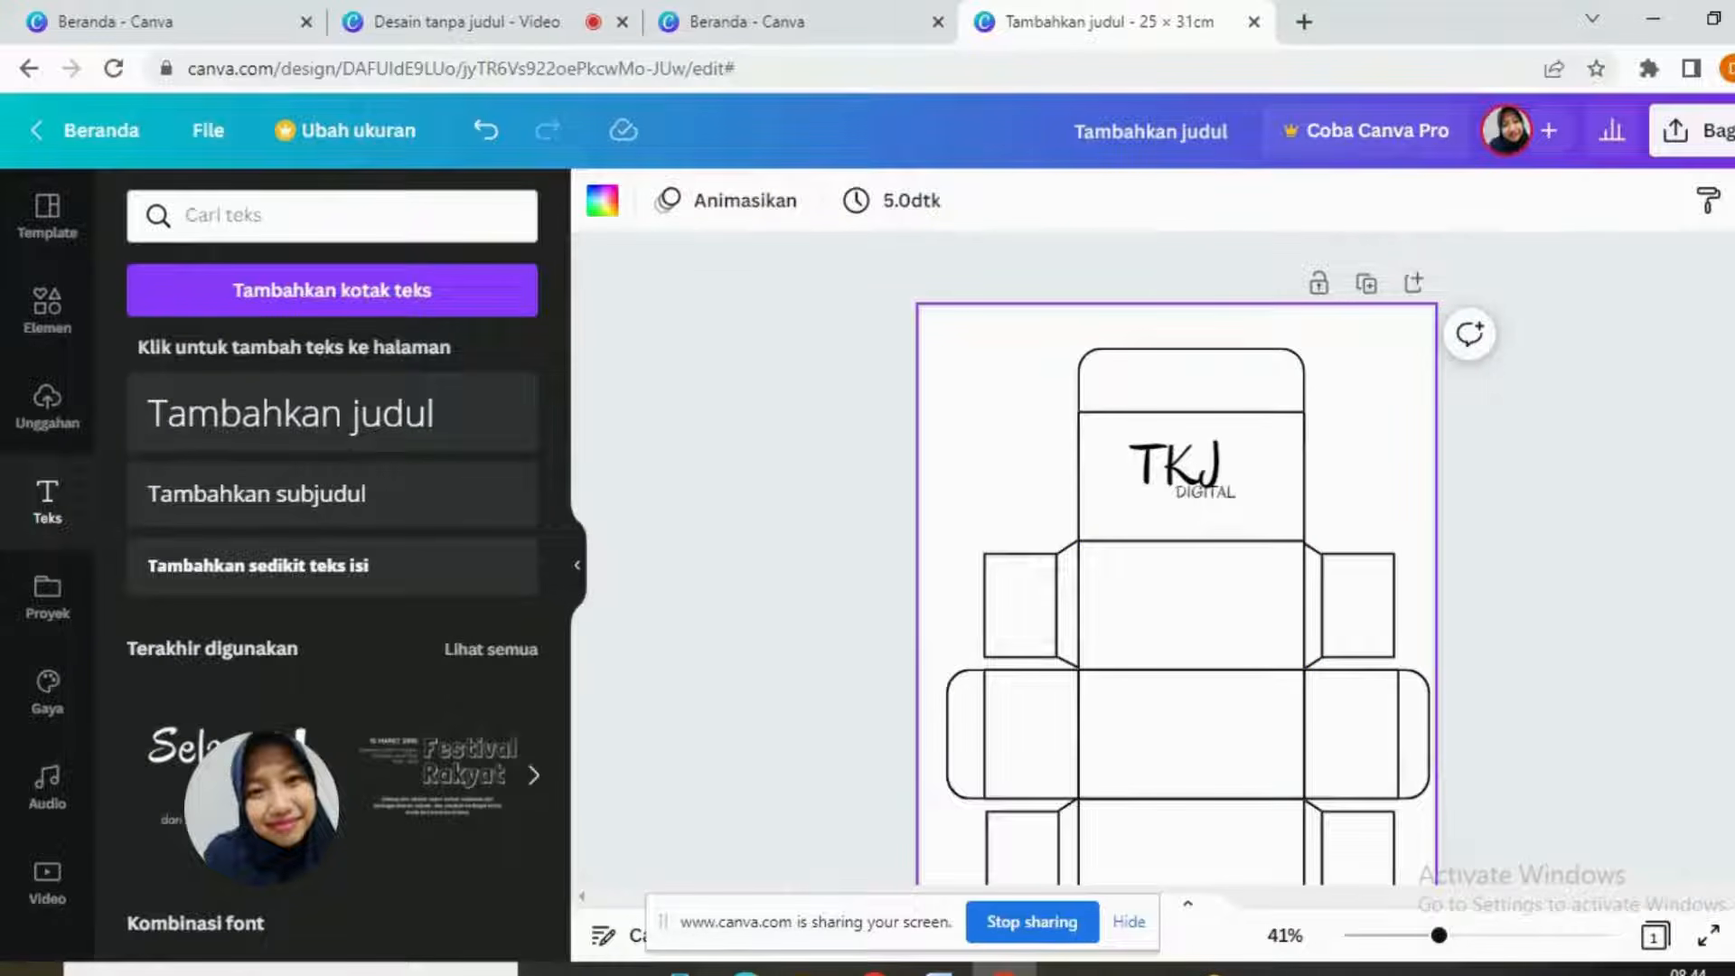
# Step: Add the uploaded speaker photo, shrink it and place it in the lower left of the panel below the "TKJ DIGITAL" panel
pyautogui.click(36, 409)
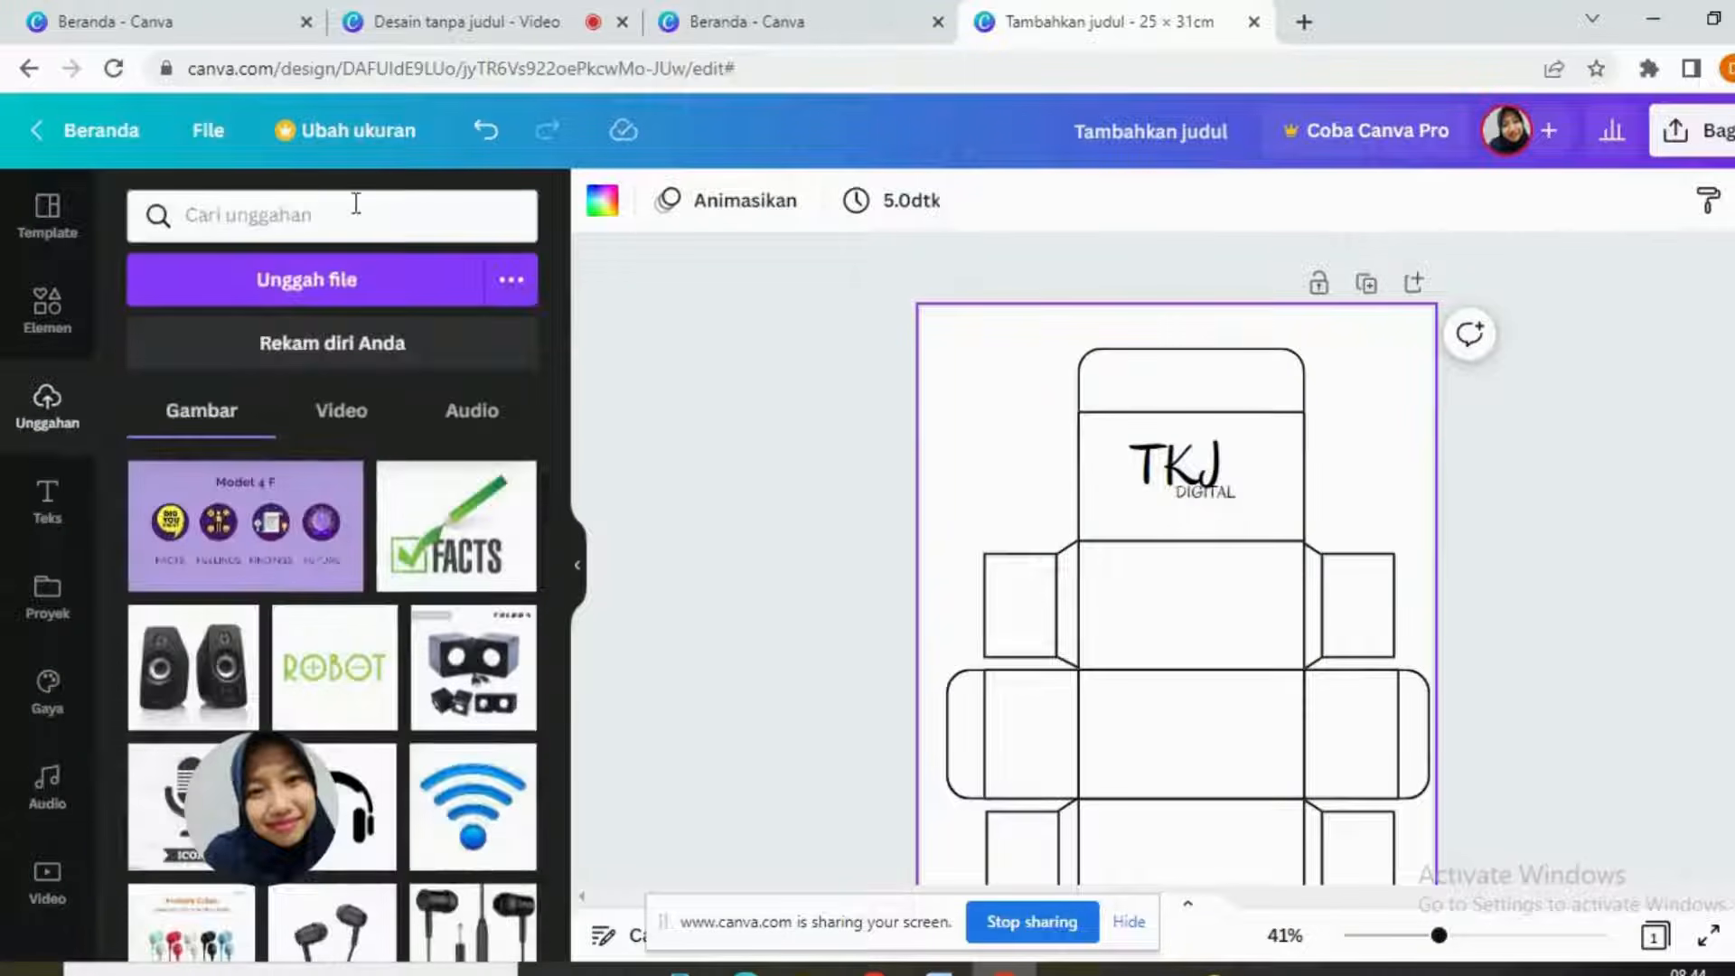
pyautogui.click(186, 696)
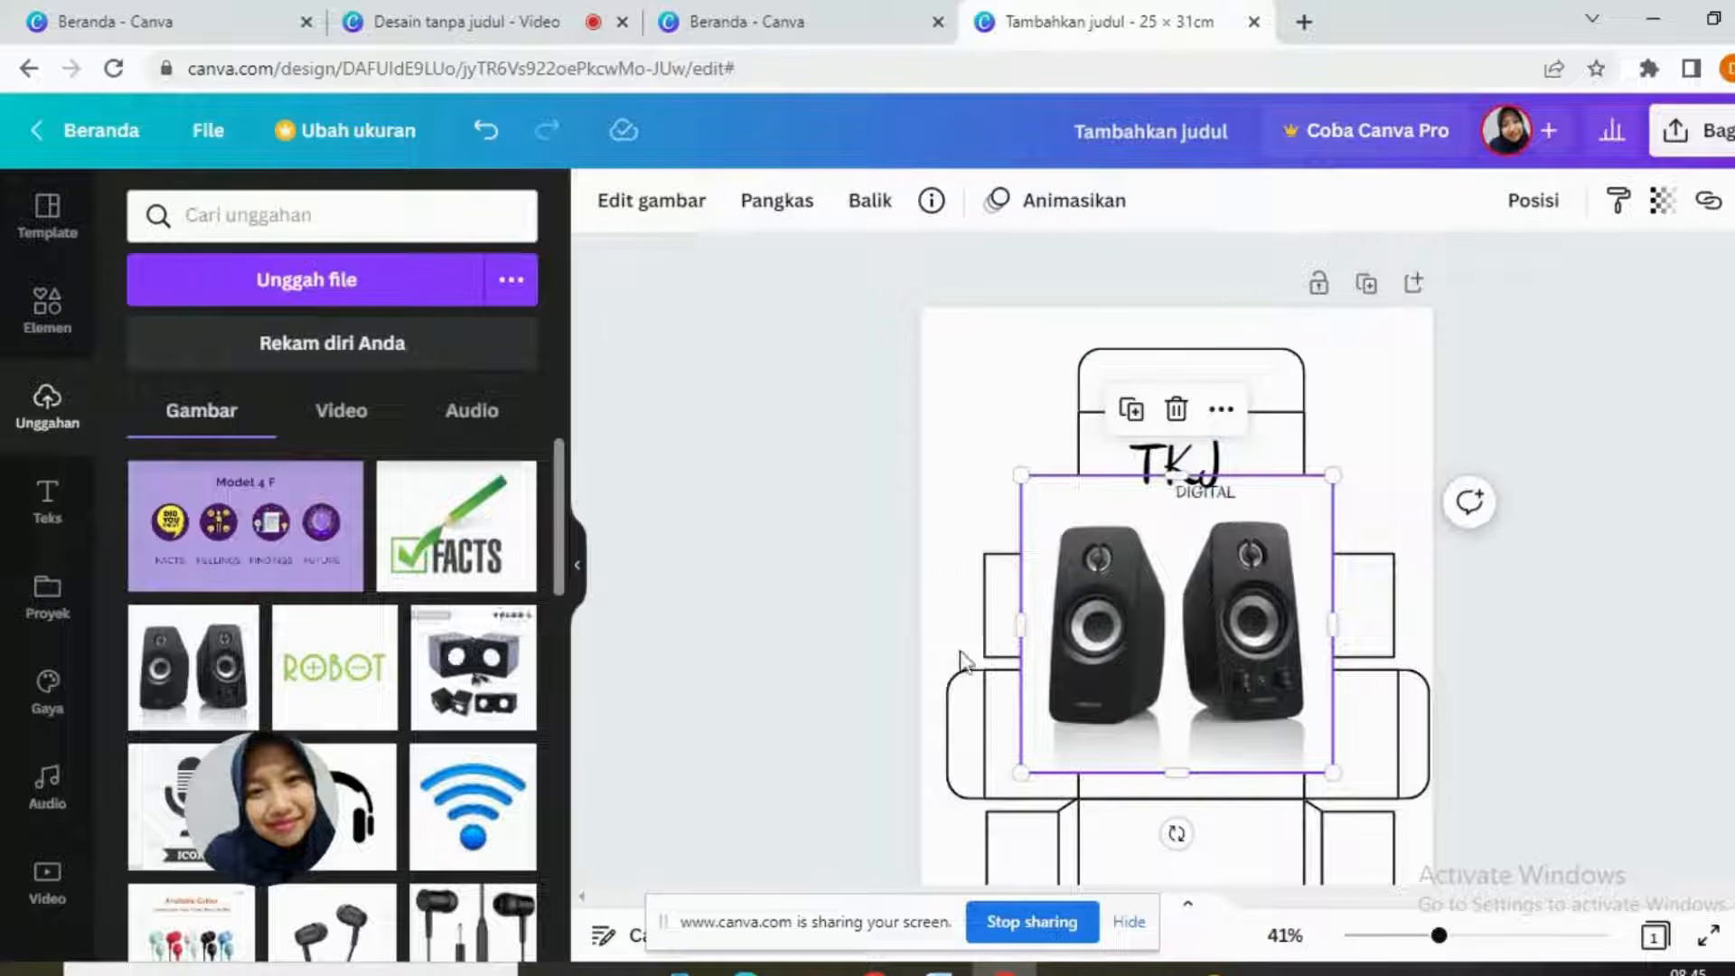
pyautogui.moveTo(1332, 774); pyautogui.dragTo(1134, 630)
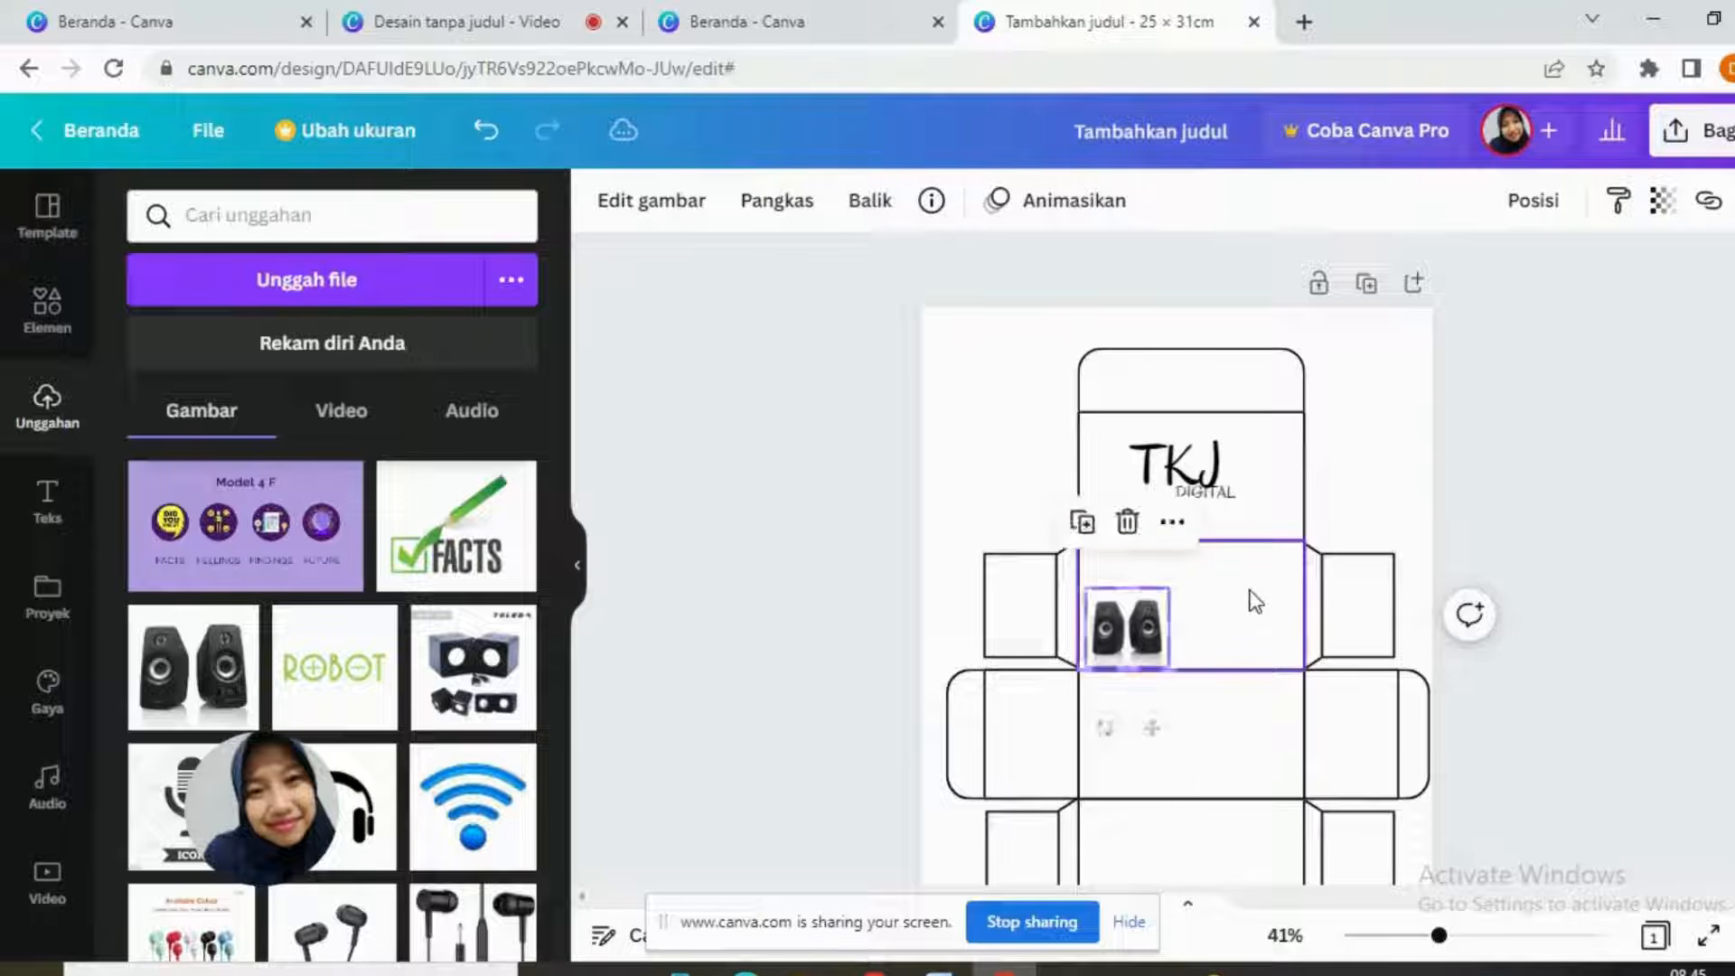
pyautogui.click(768, 434)
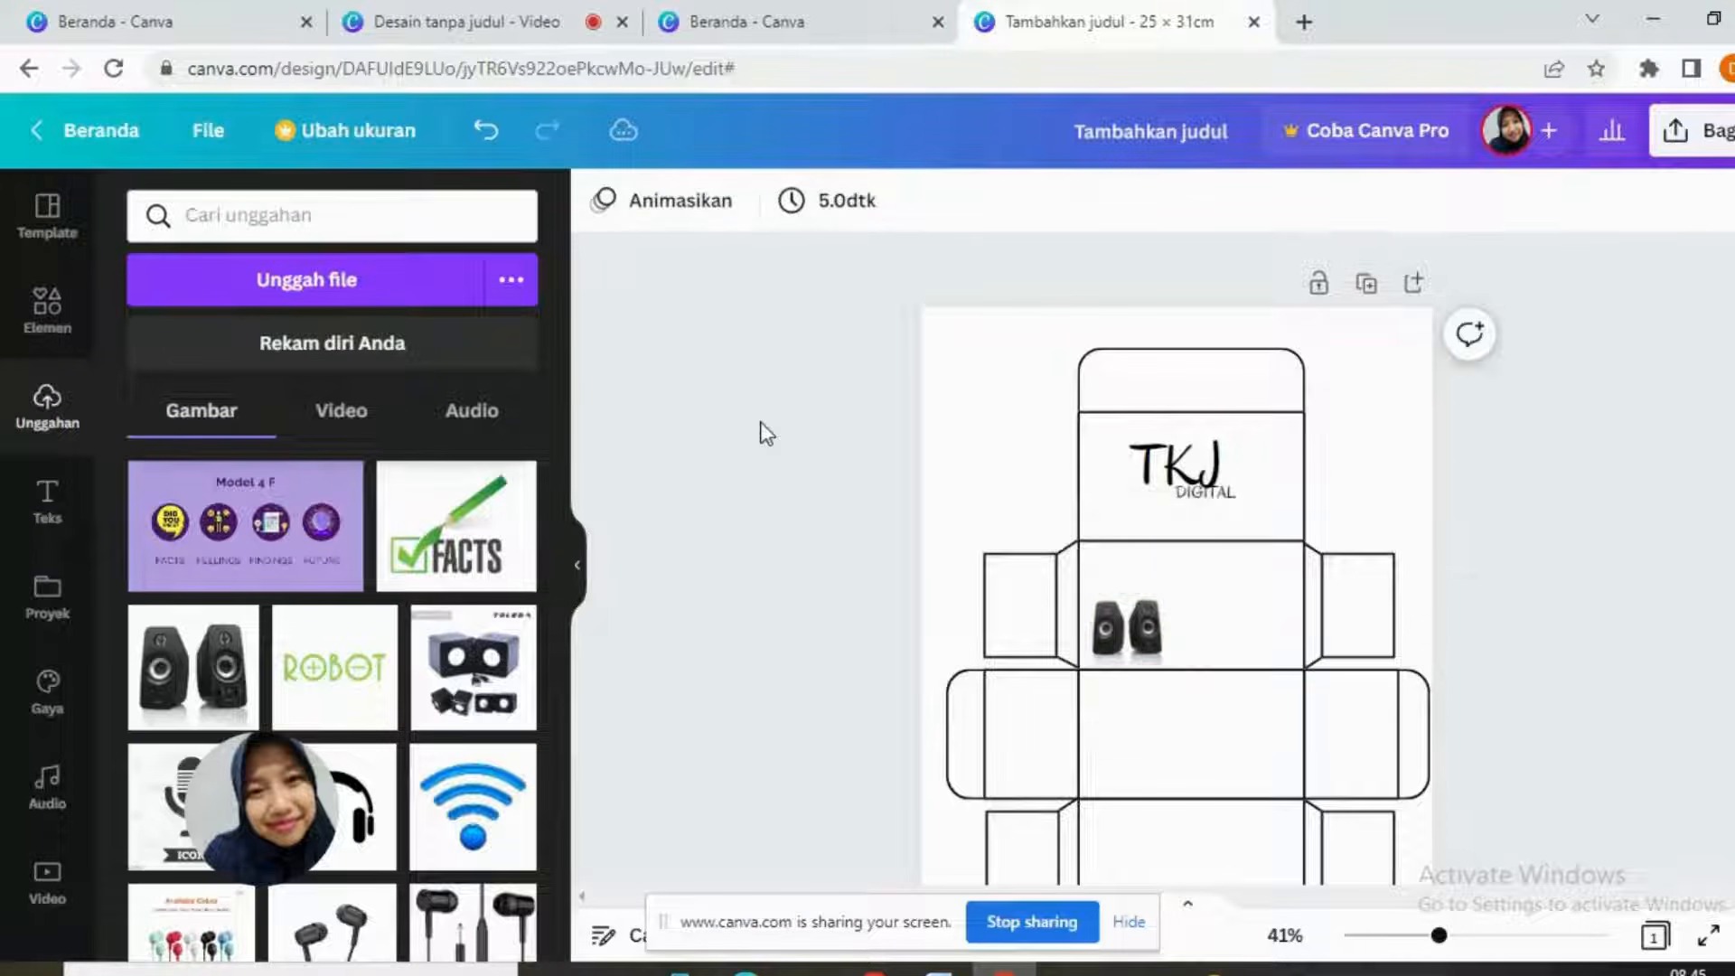
# Step: Add the uploaded green "ROBOT" image, shrink it and place it above the speaker photo
pyautogui.click(360, 694)
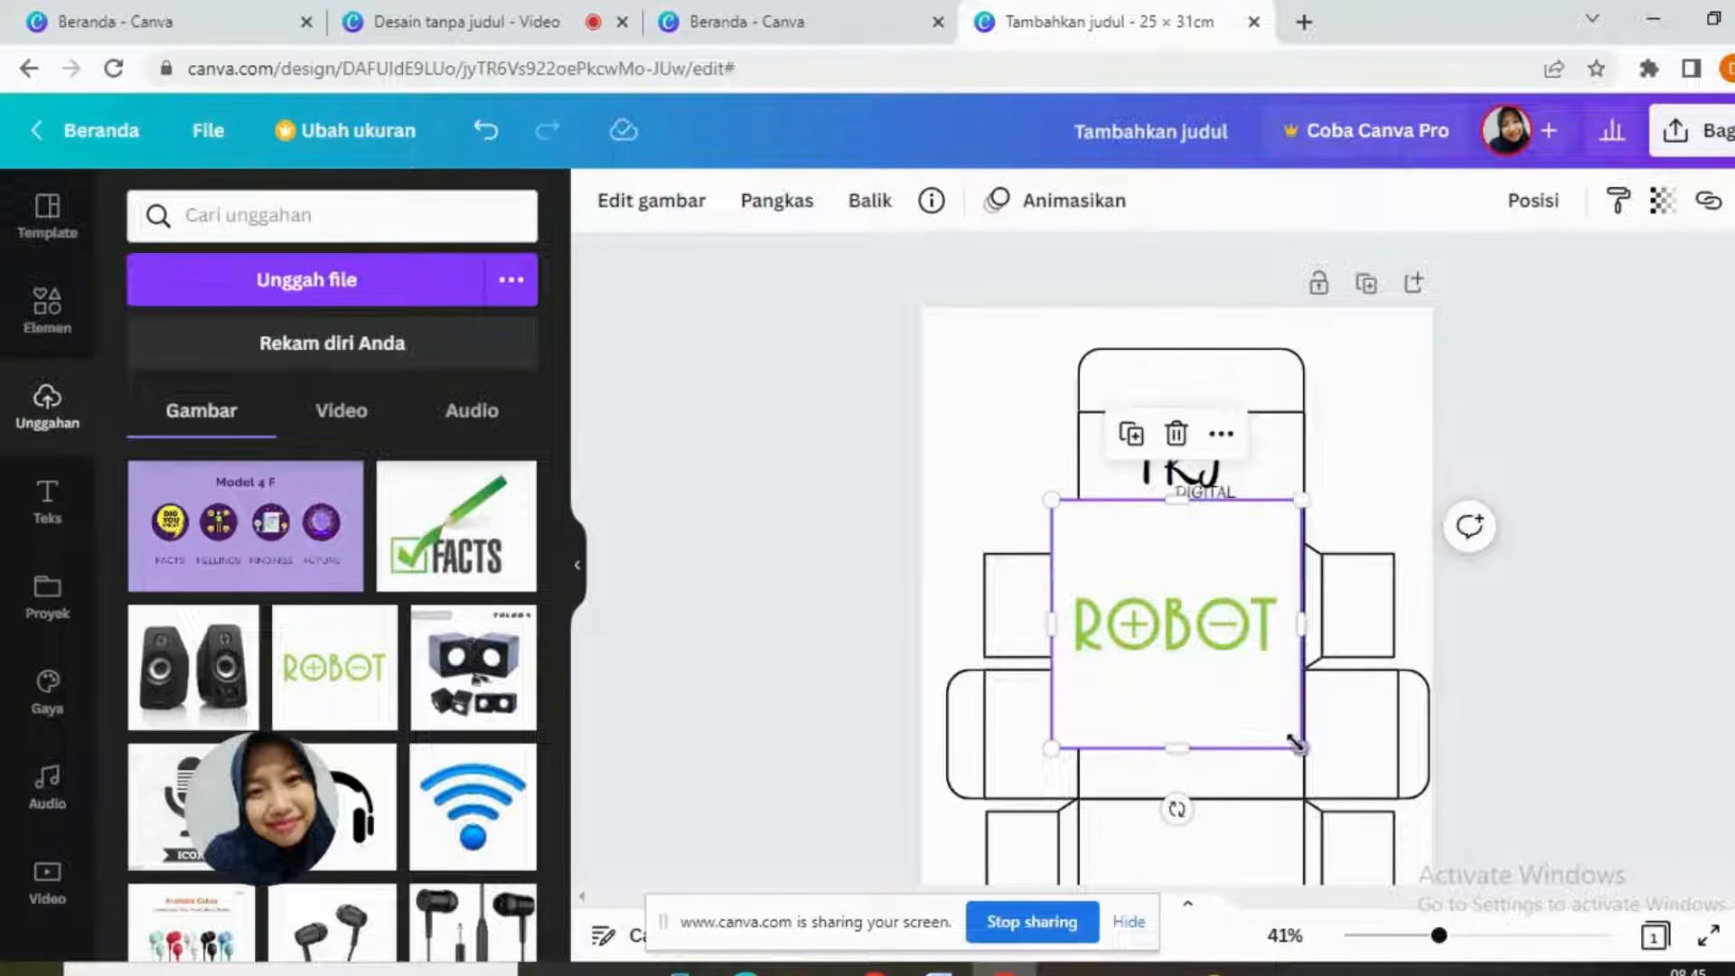
pyautogui.moveTo(1301, 748); pyautogui.dragTo(1121, 585)
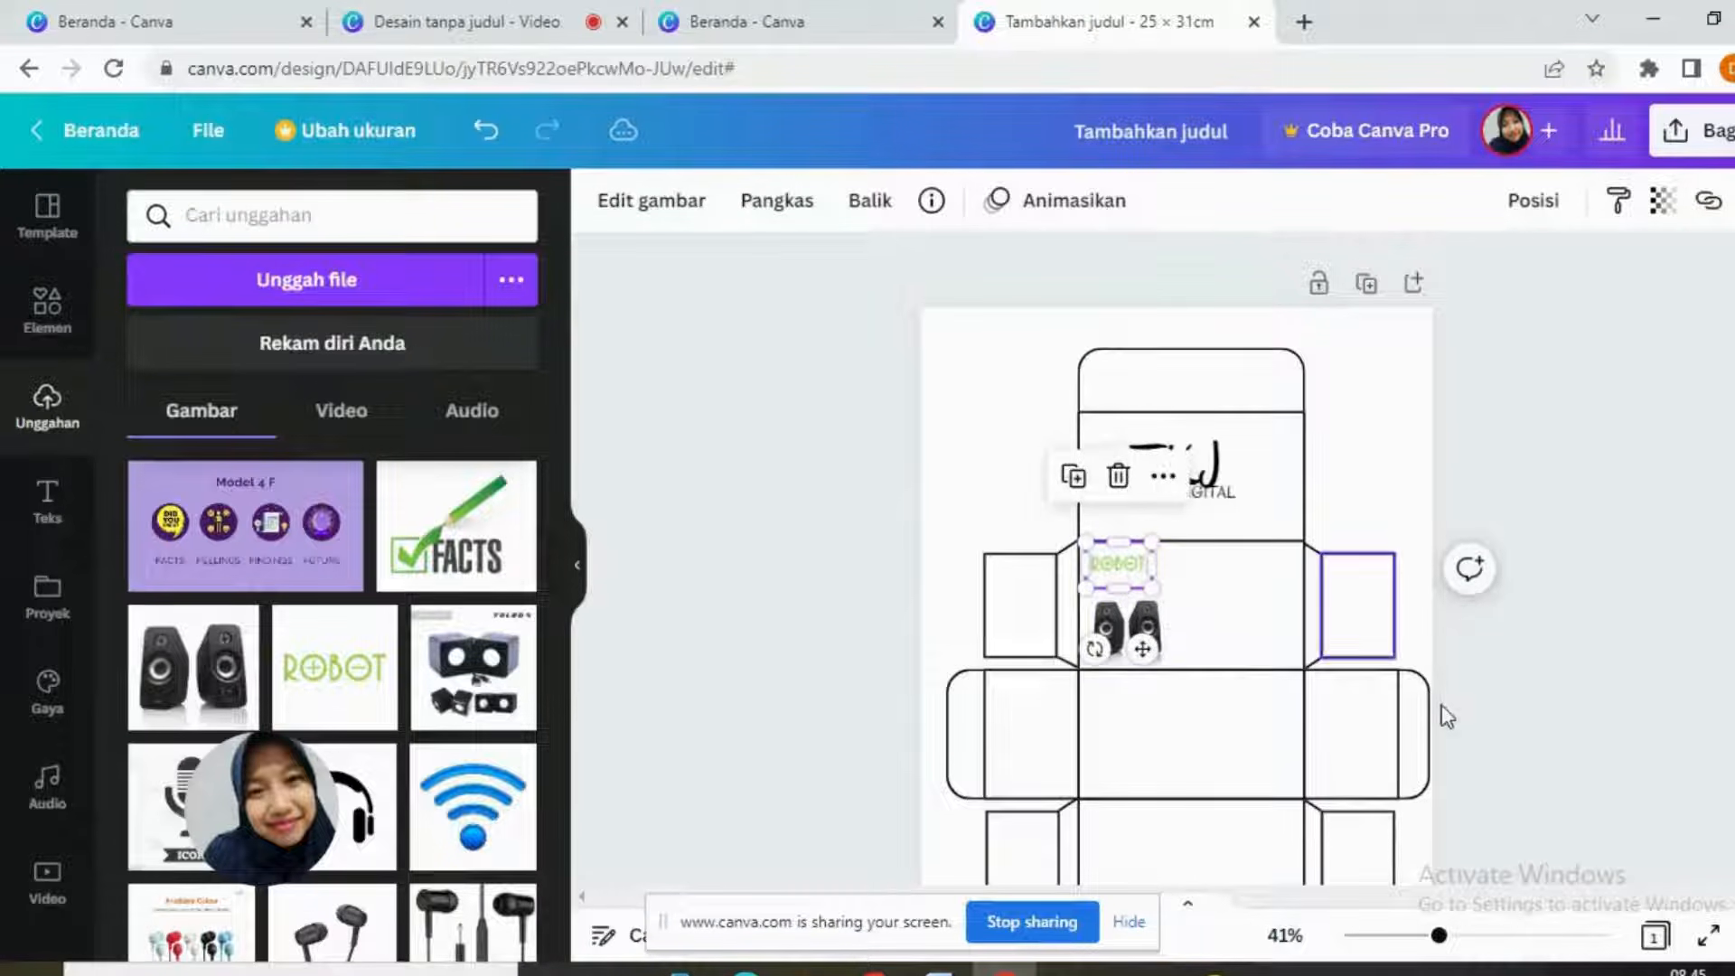
# Step: Trim the height of the "ROBOT" image, enlarge the speaker photo slightly, and arrange the image neatly above the speakers
pyautogui.click(1511, 936)
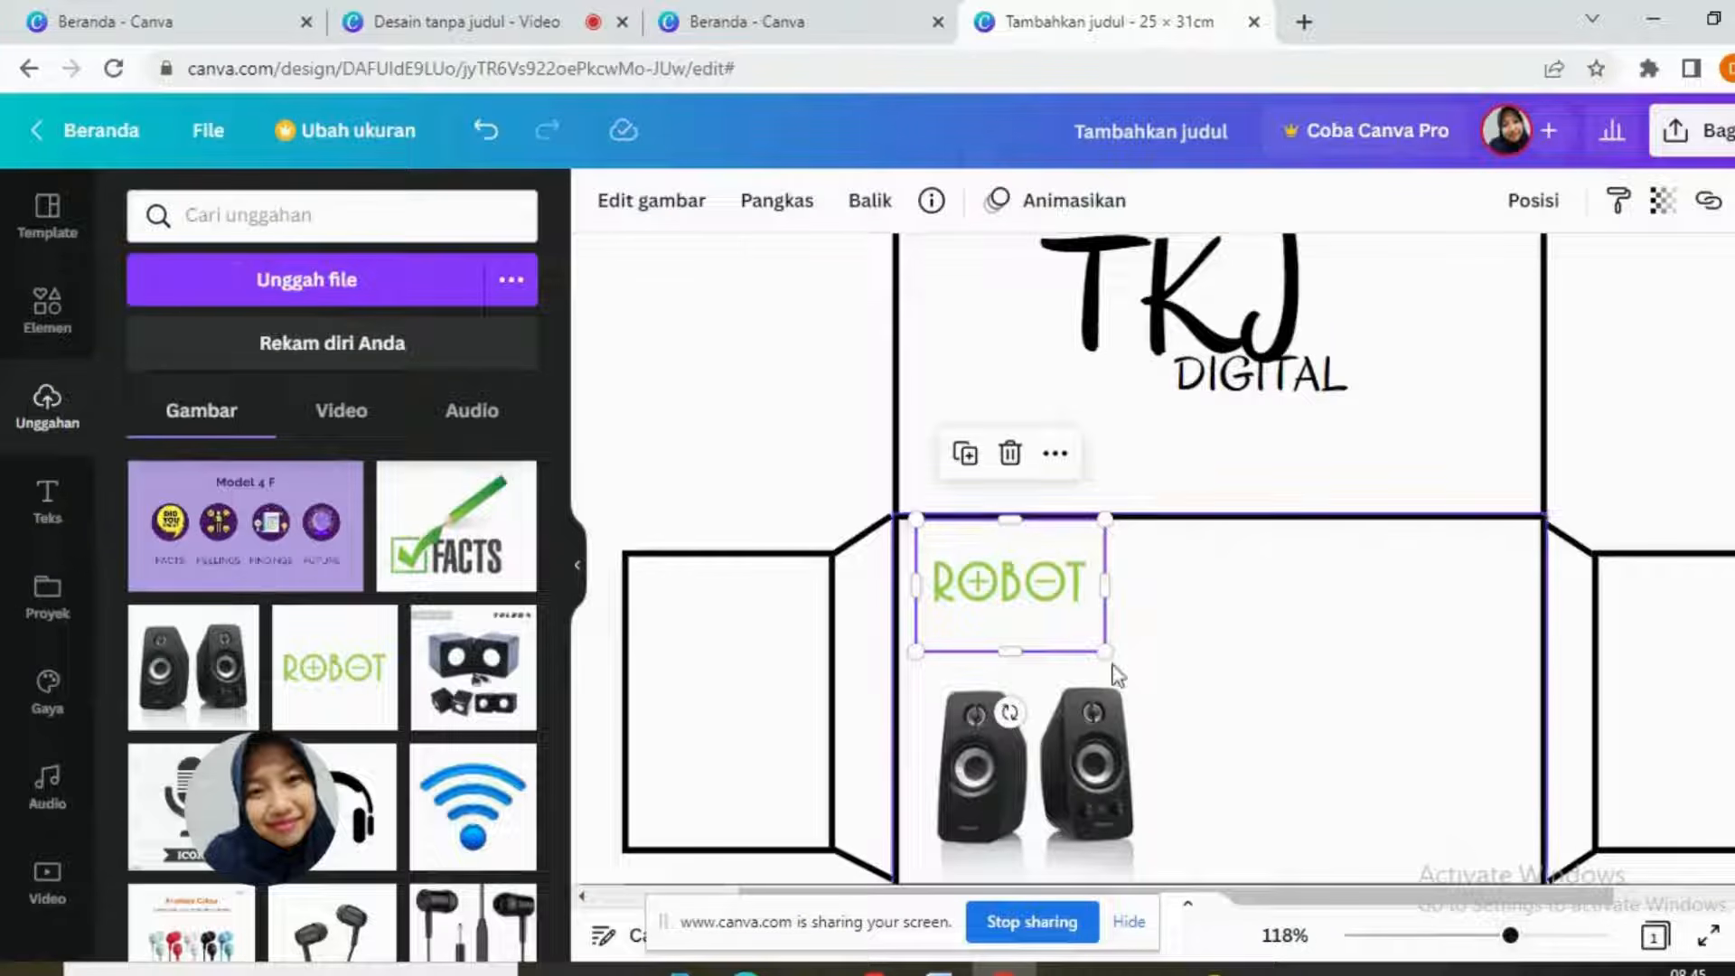
pyautogui.moveTo(1027, 652); pyautogui.dragTo(1003, 585)
pyautogui.click(1234, 609)
pyautogui.click(1003, 589)
pyautogui.click(1019, 685)
pyautogui.moveTo(1032, 656); pyautogui.dragTo(1082, 595)
pyautogui.click(1243, 608)
pyautogui.click(1058, 593)
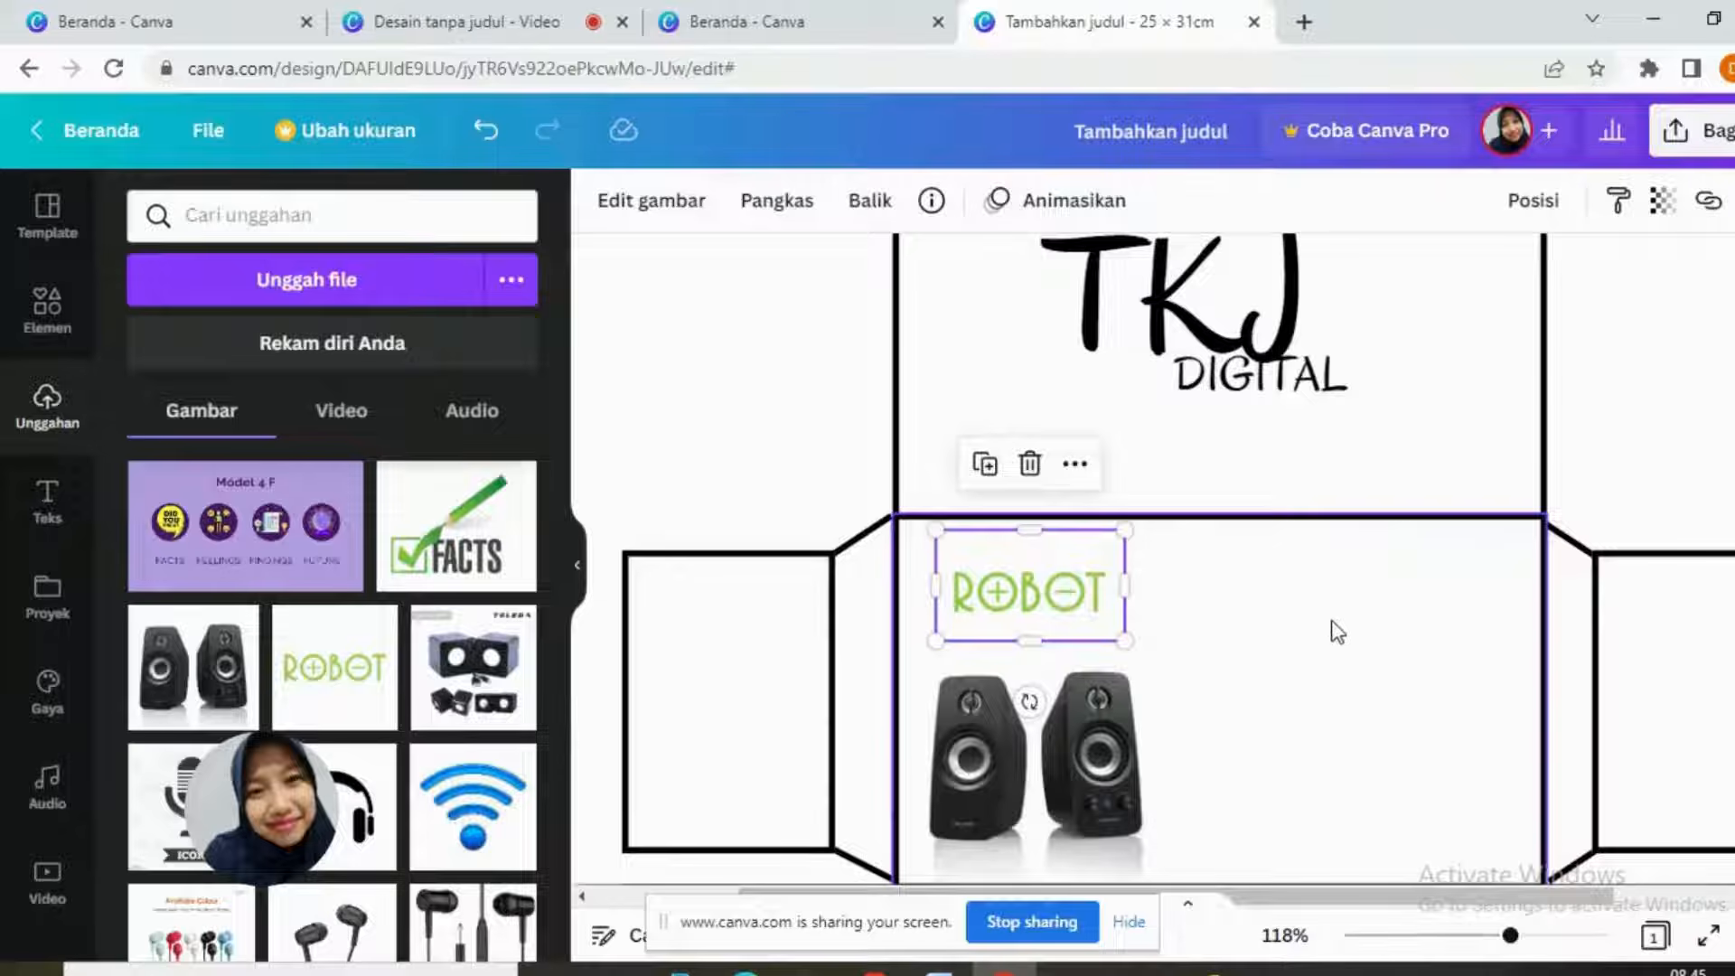
# Step: Search the elements for "KUAS" and add the scribbled brush-stroke graphic to the page
pyautogui.click(47, 307)
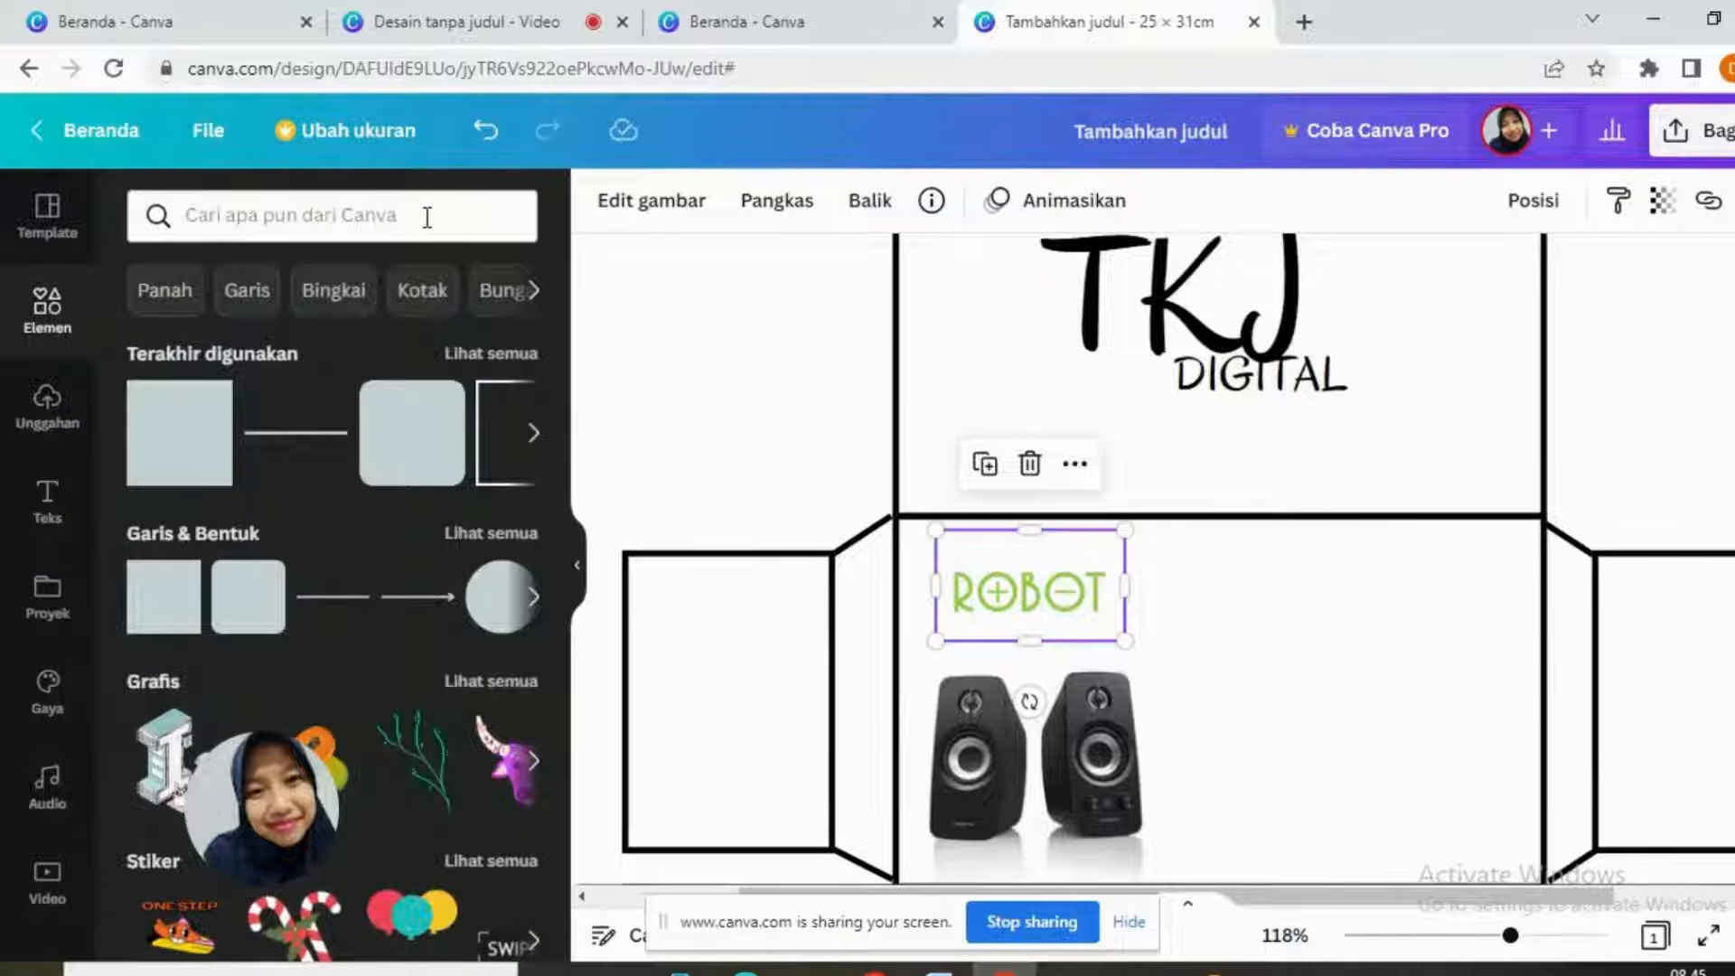
pyautogui.click(351, 203)
pyautogui.write('KUAS')
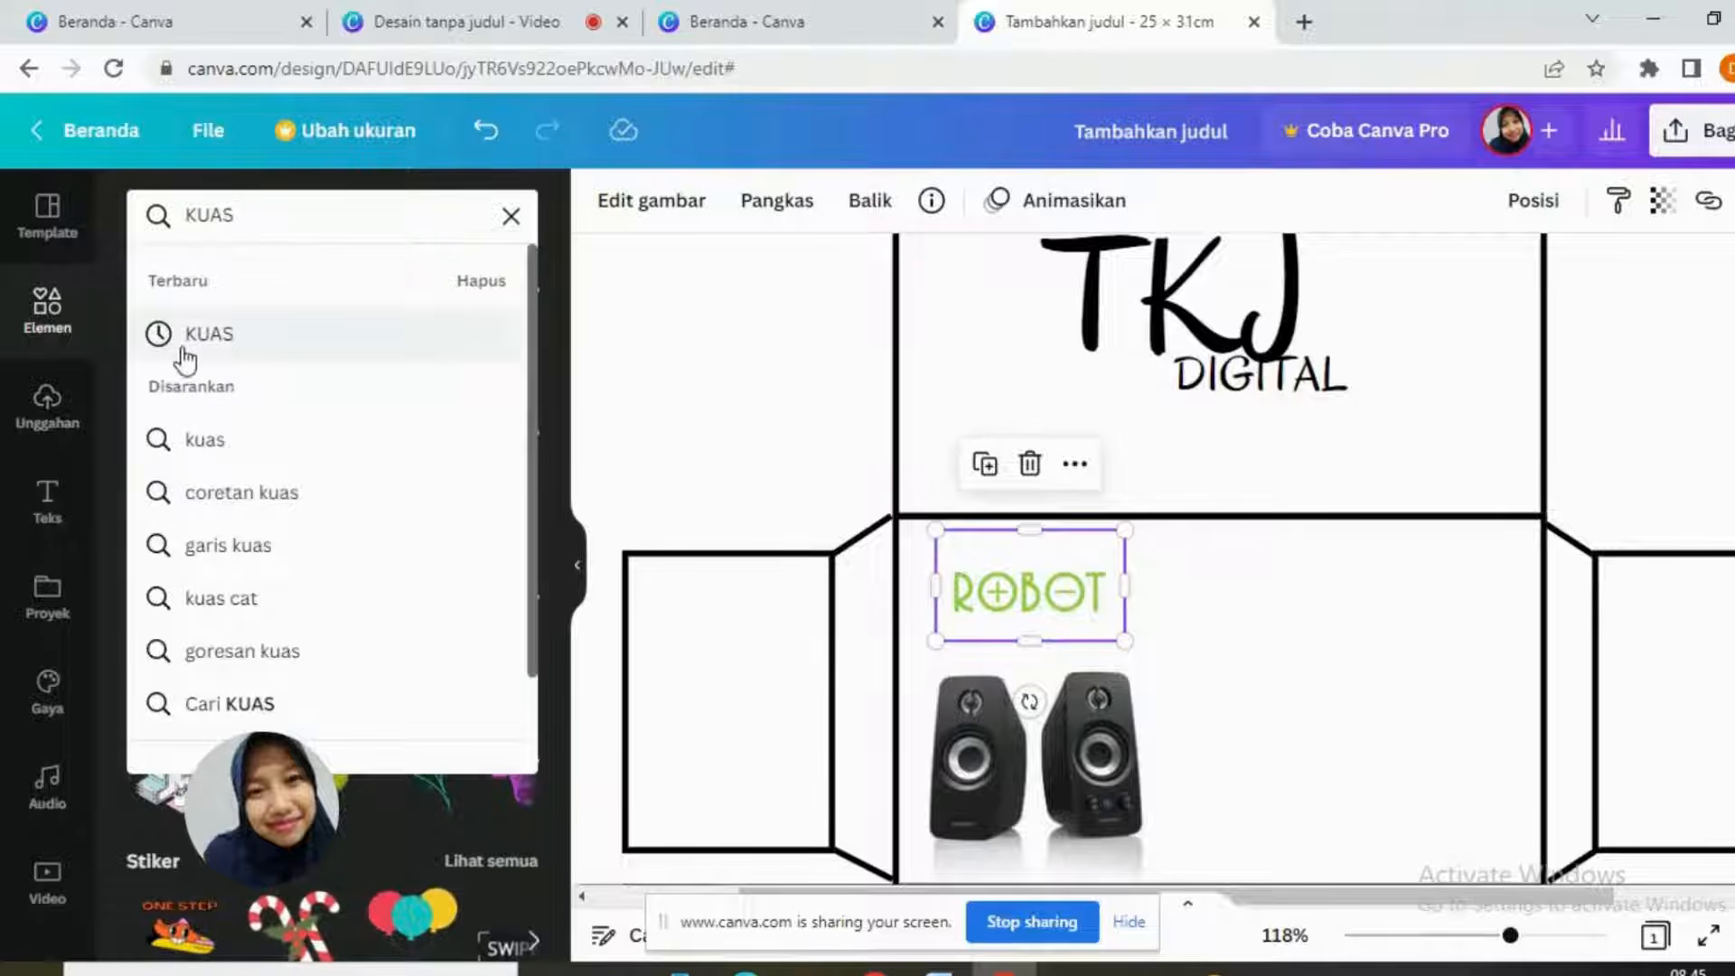
pyautogui.click(183, 353)
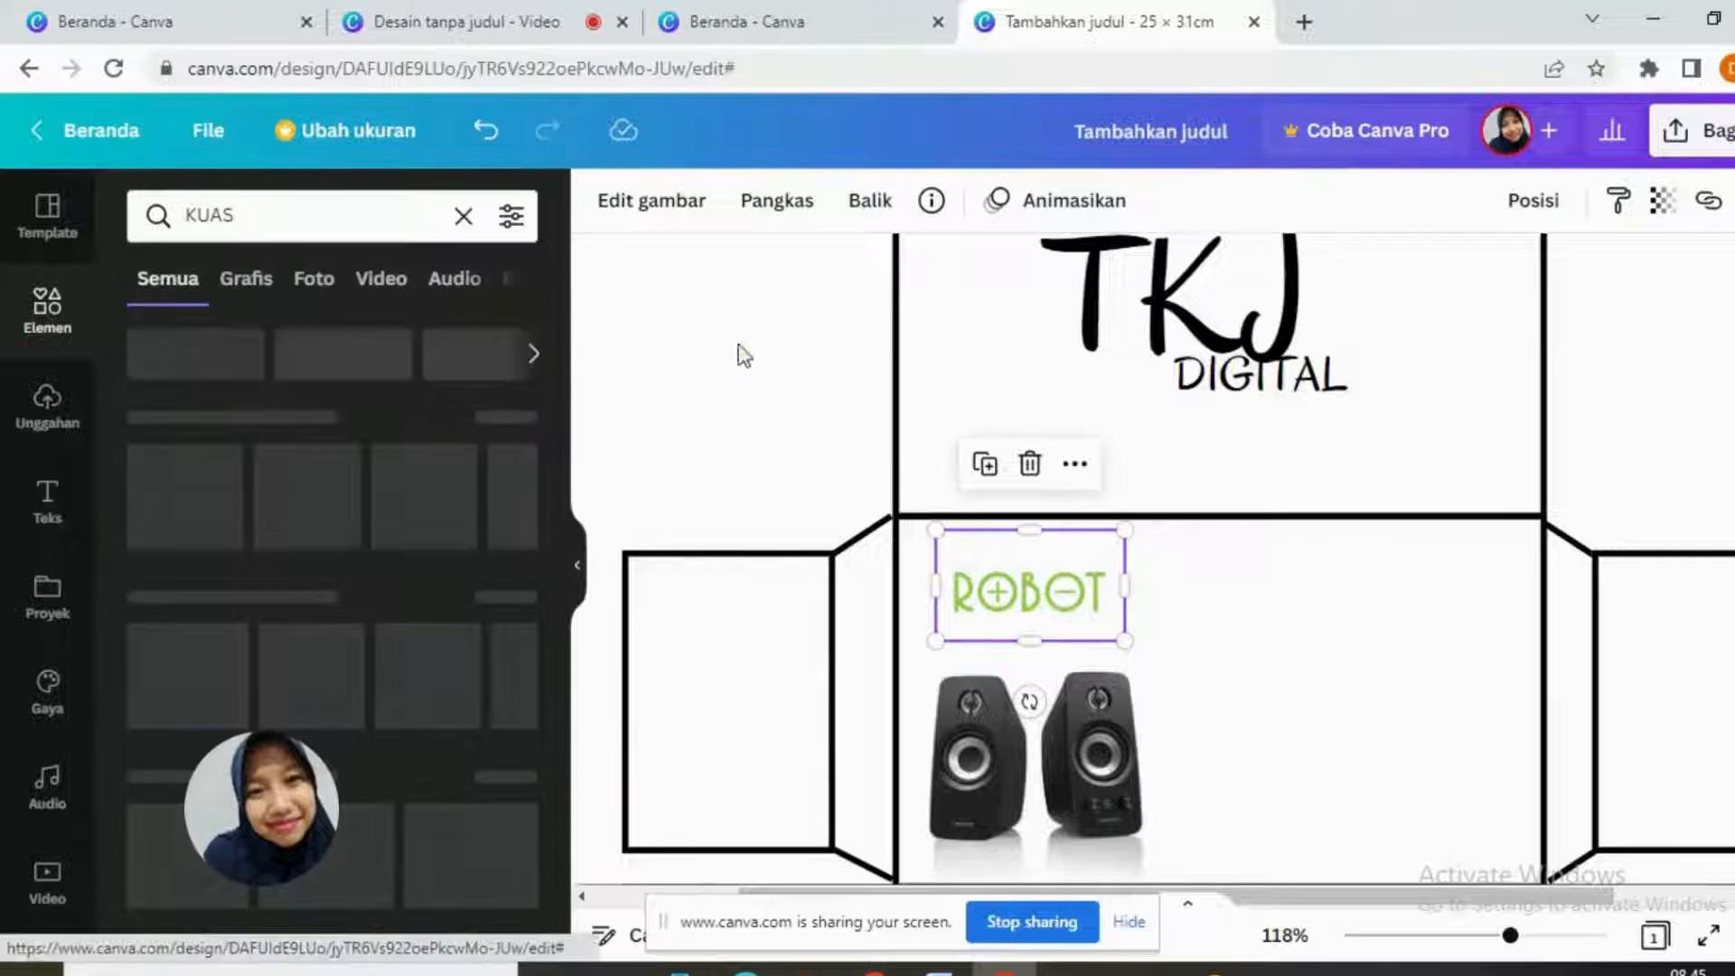
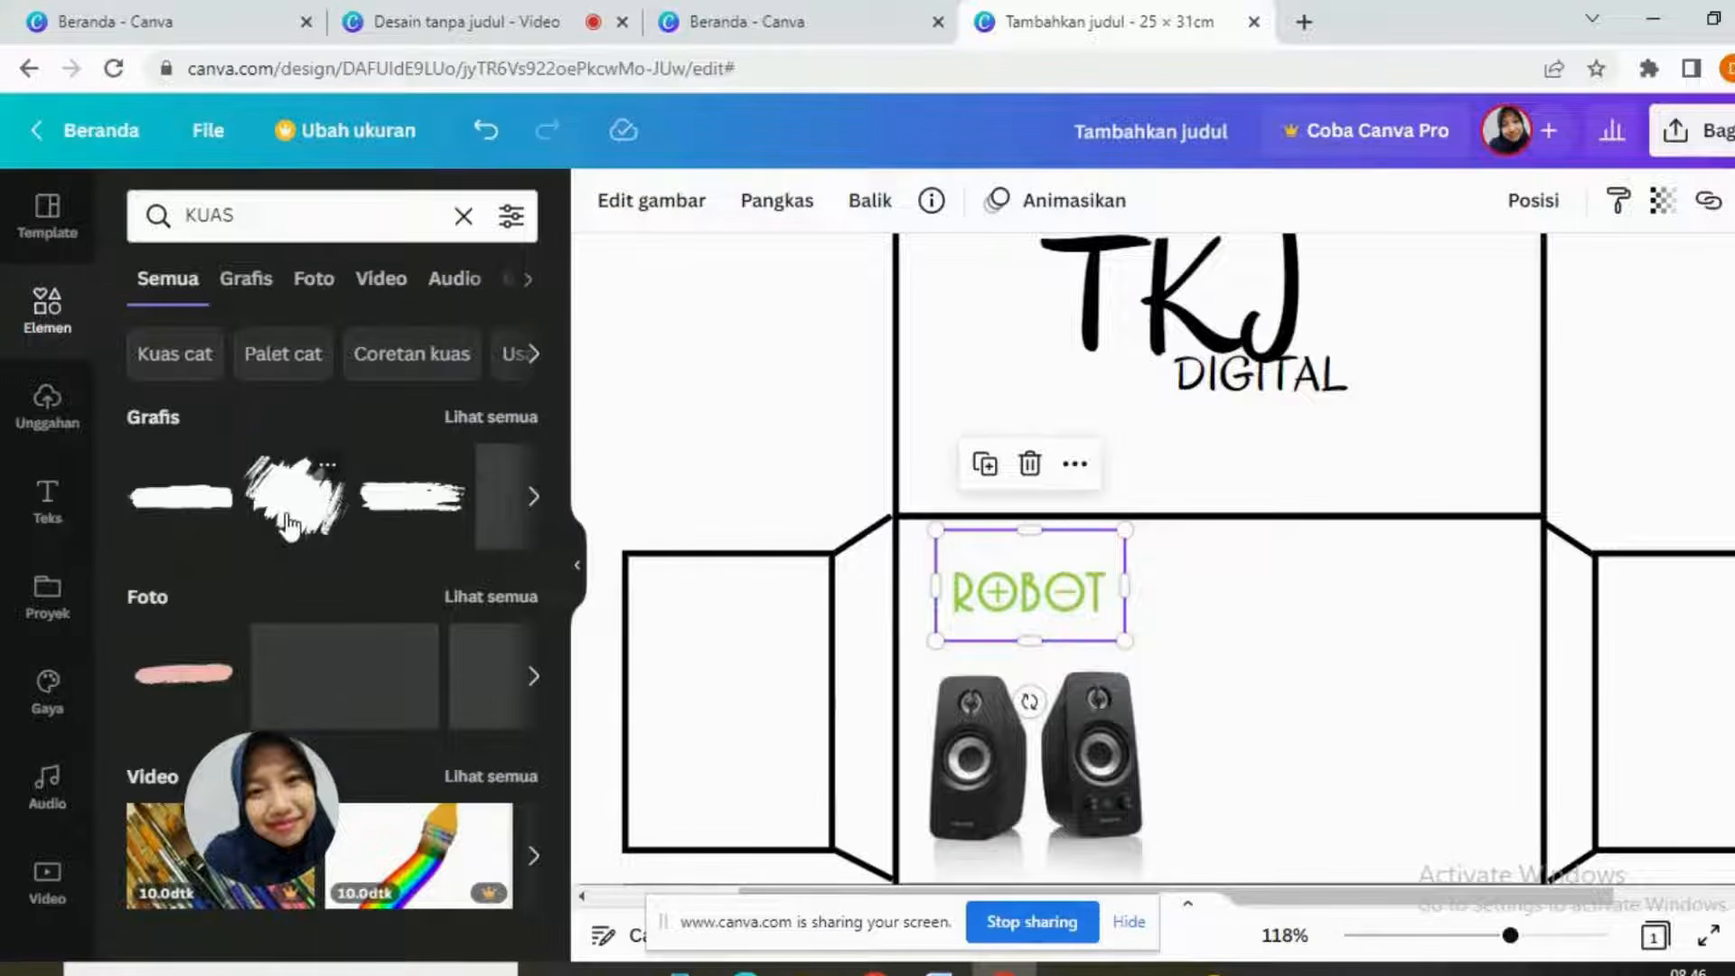
pyautogui.click(287, 524)
# Step: Shrink the brush-stroke graphic and place it in the upper right of the speaker panel
pyautogui.moveTo(1220, 741)
pyautogui.mouseDown()
pyautogui.moveTo(1220, 659)
pyautogui.moveTo(1252, 641)
pyautogui.moveTo(1166, 554)
pyautogui.moveTo(1166, 519)
pyautogui.mouseUp()
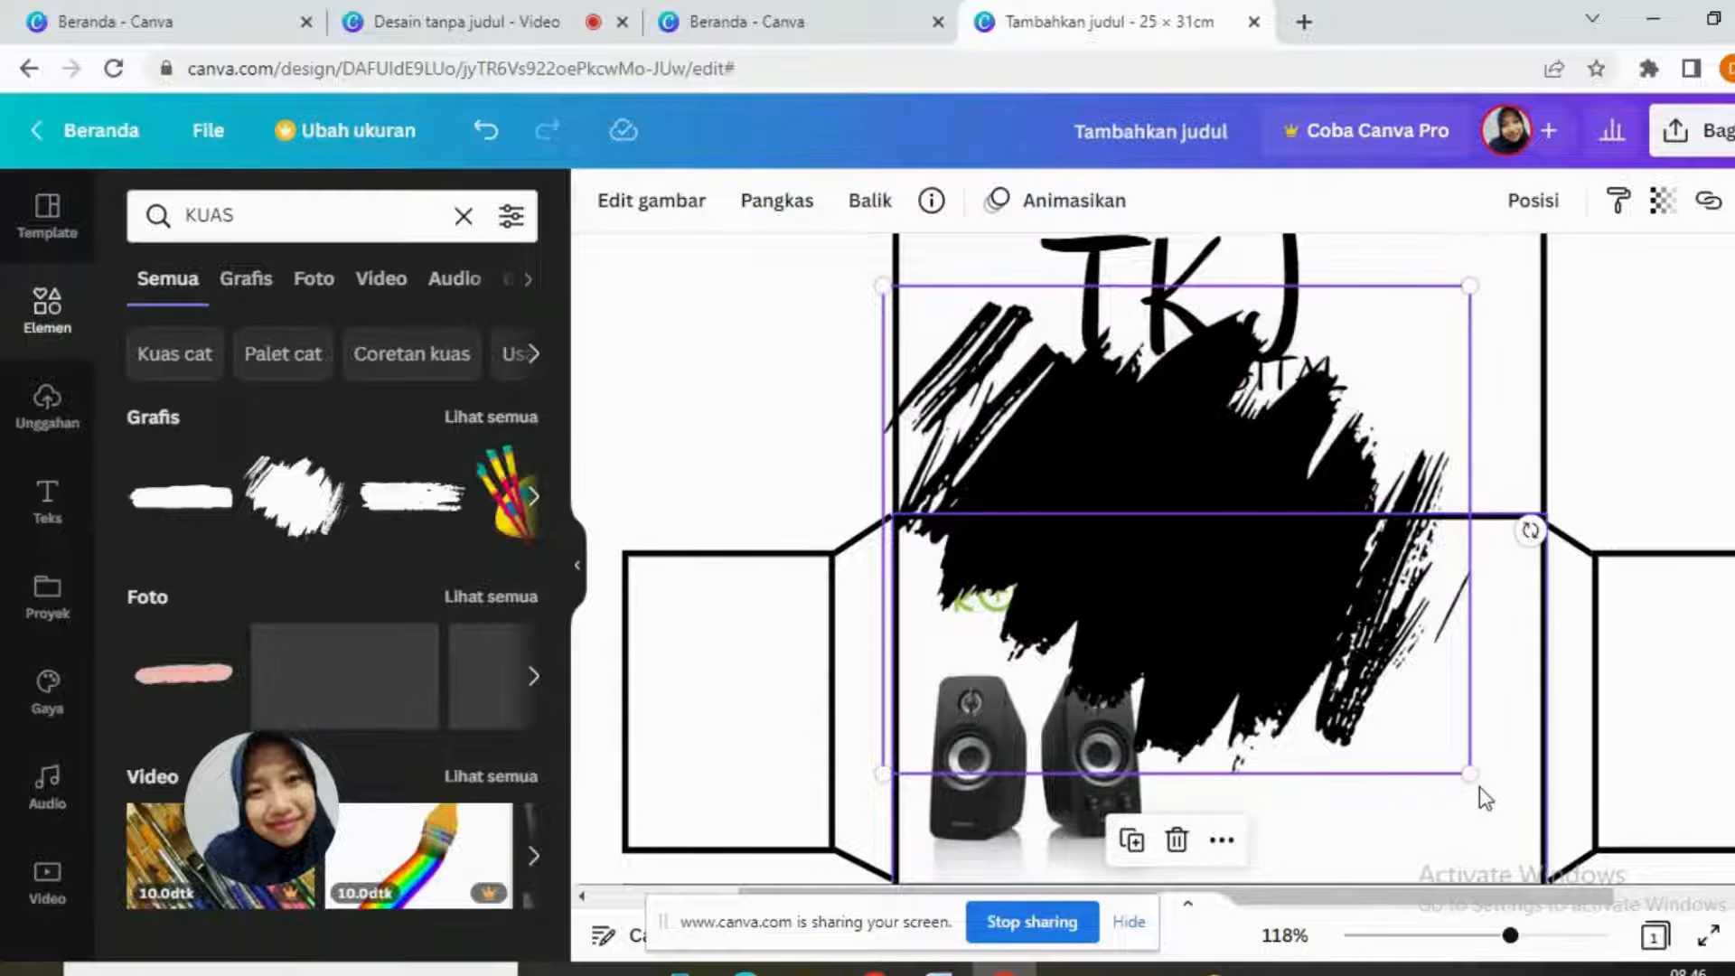
pyautogui.moveTo(1470, 774); pyautogui.dragTo(1116, 477)
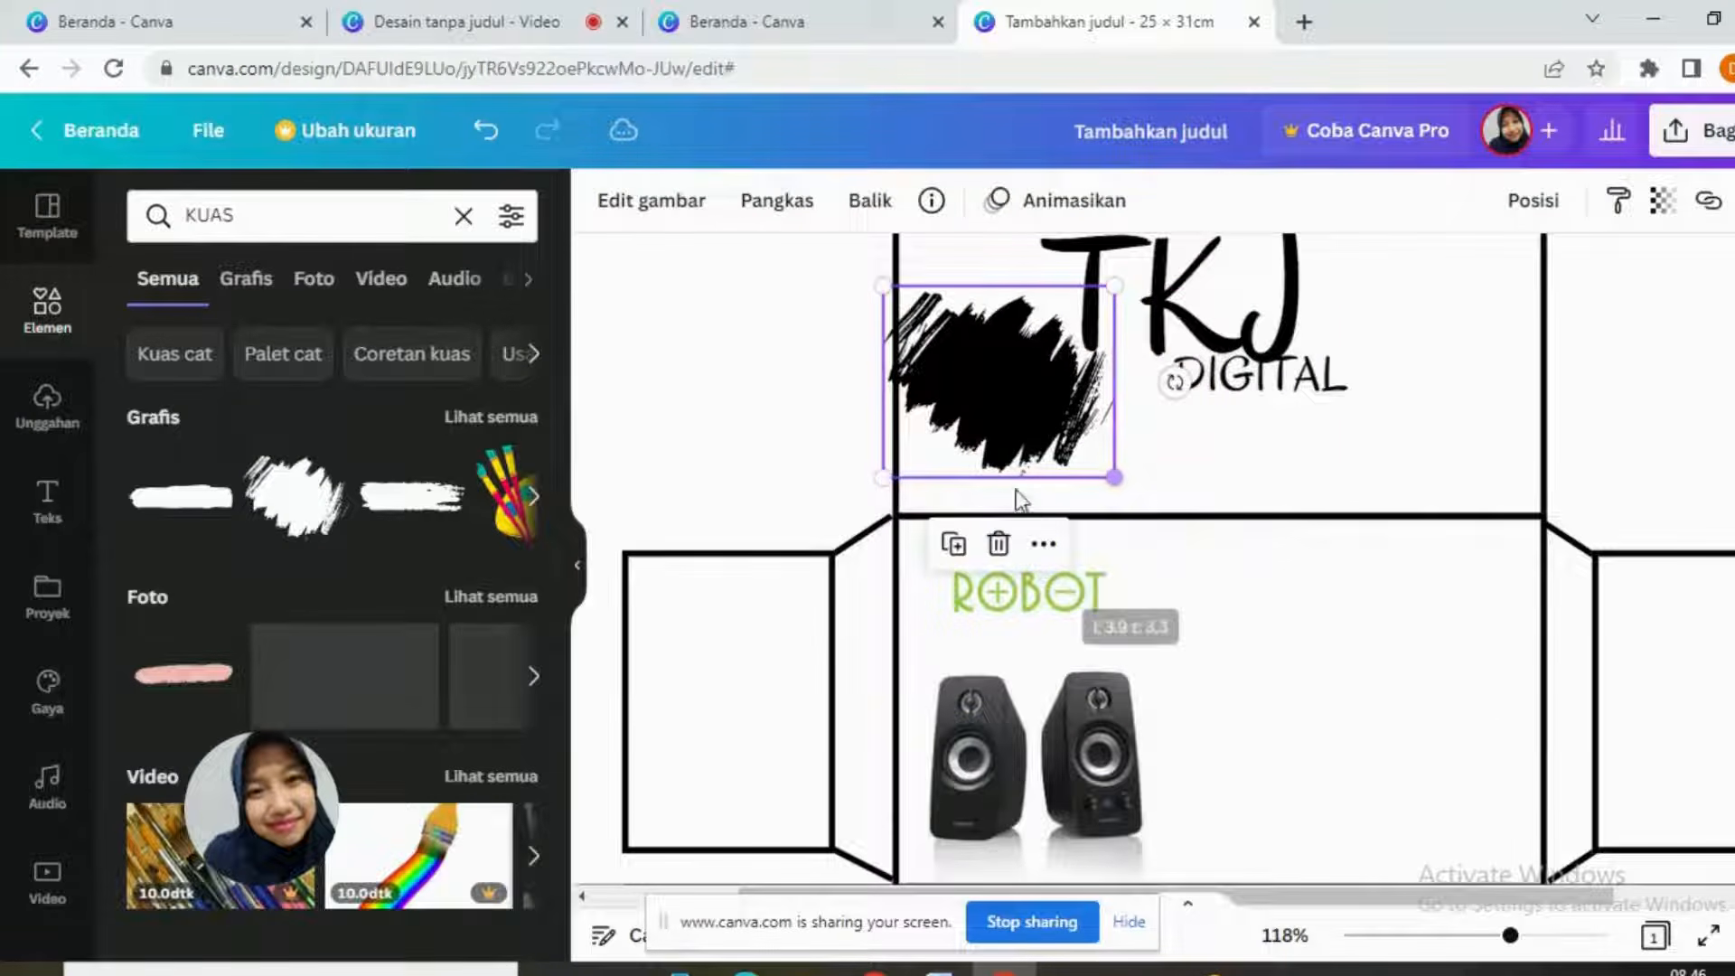
pyautogui.moveTo(1000, 414); pyautogui.dragTo(1190, 570)
pyautogui.moveTo(1202, 555)
pyautogui.mouseDown()
pyautogui.moveTo(1131, 437)
pyautogui.moveTo(999, 406)
pyautogui.moveTo(1376, 616)
pyautogui.moveTo(1318, 664)
pyautogui.mouseUp()
pyautogui.click(1009, 421)
pyautogui.moveTo(1430, 722); pyautogui.dragTo(1386, 688)
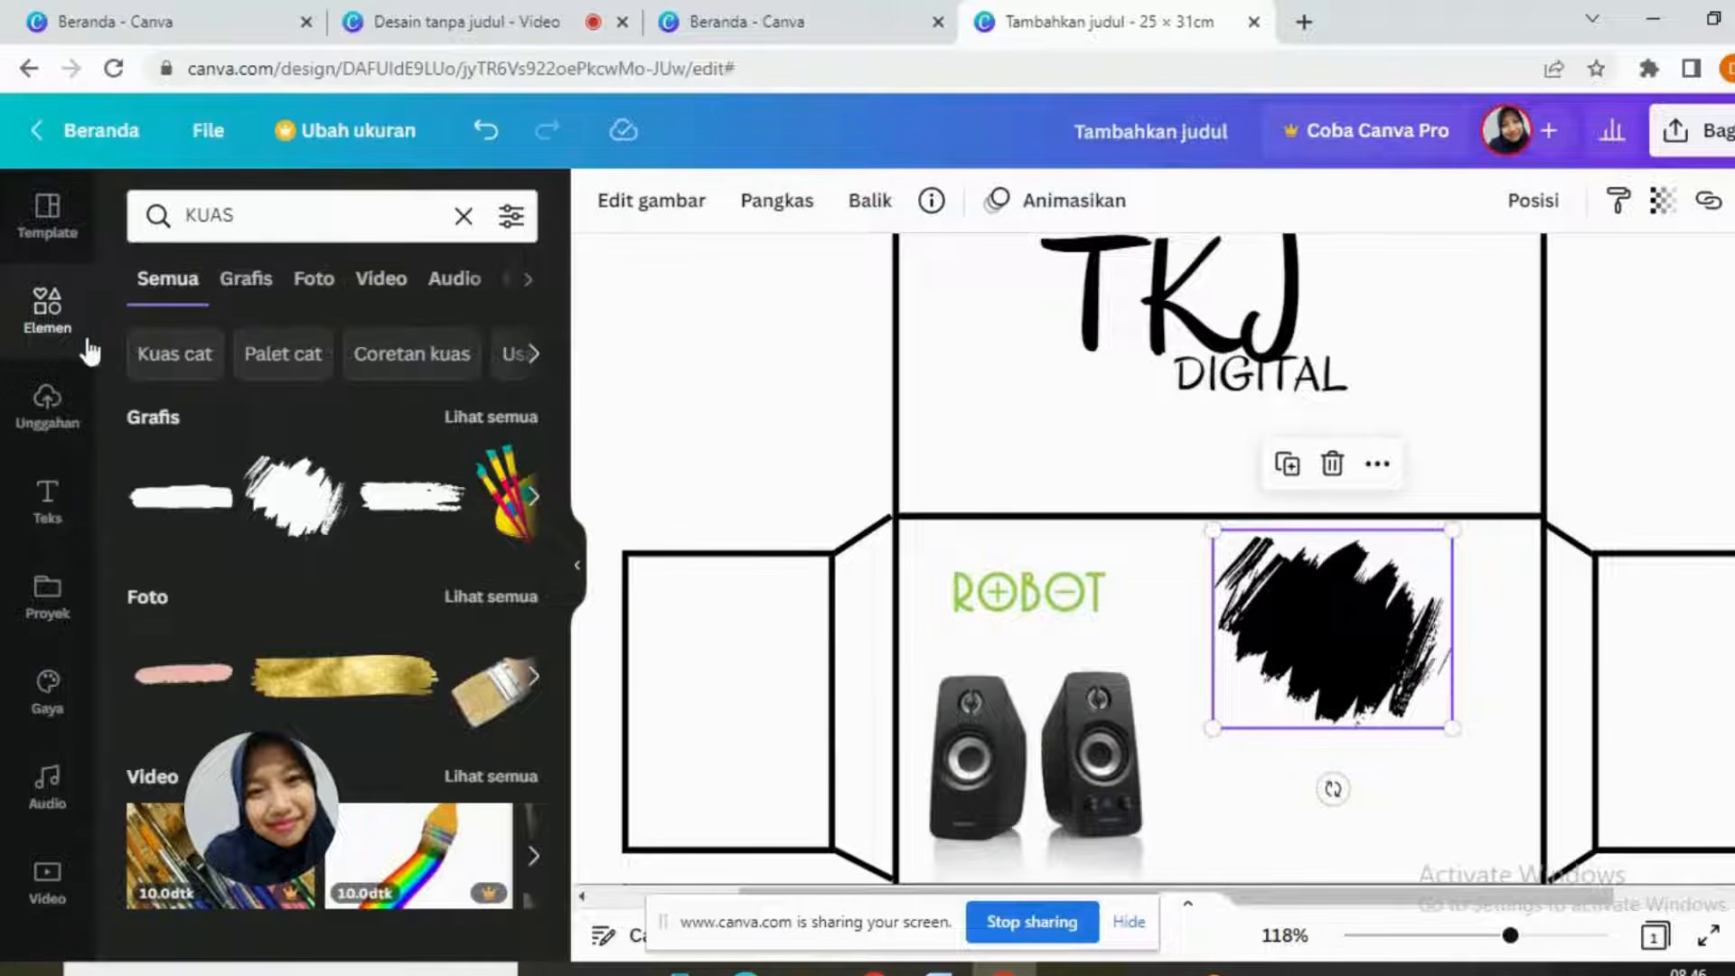
# Step: Add a heading text reading "Computer" and "Speaker" on two lines
pyautogui.click(37, 519)
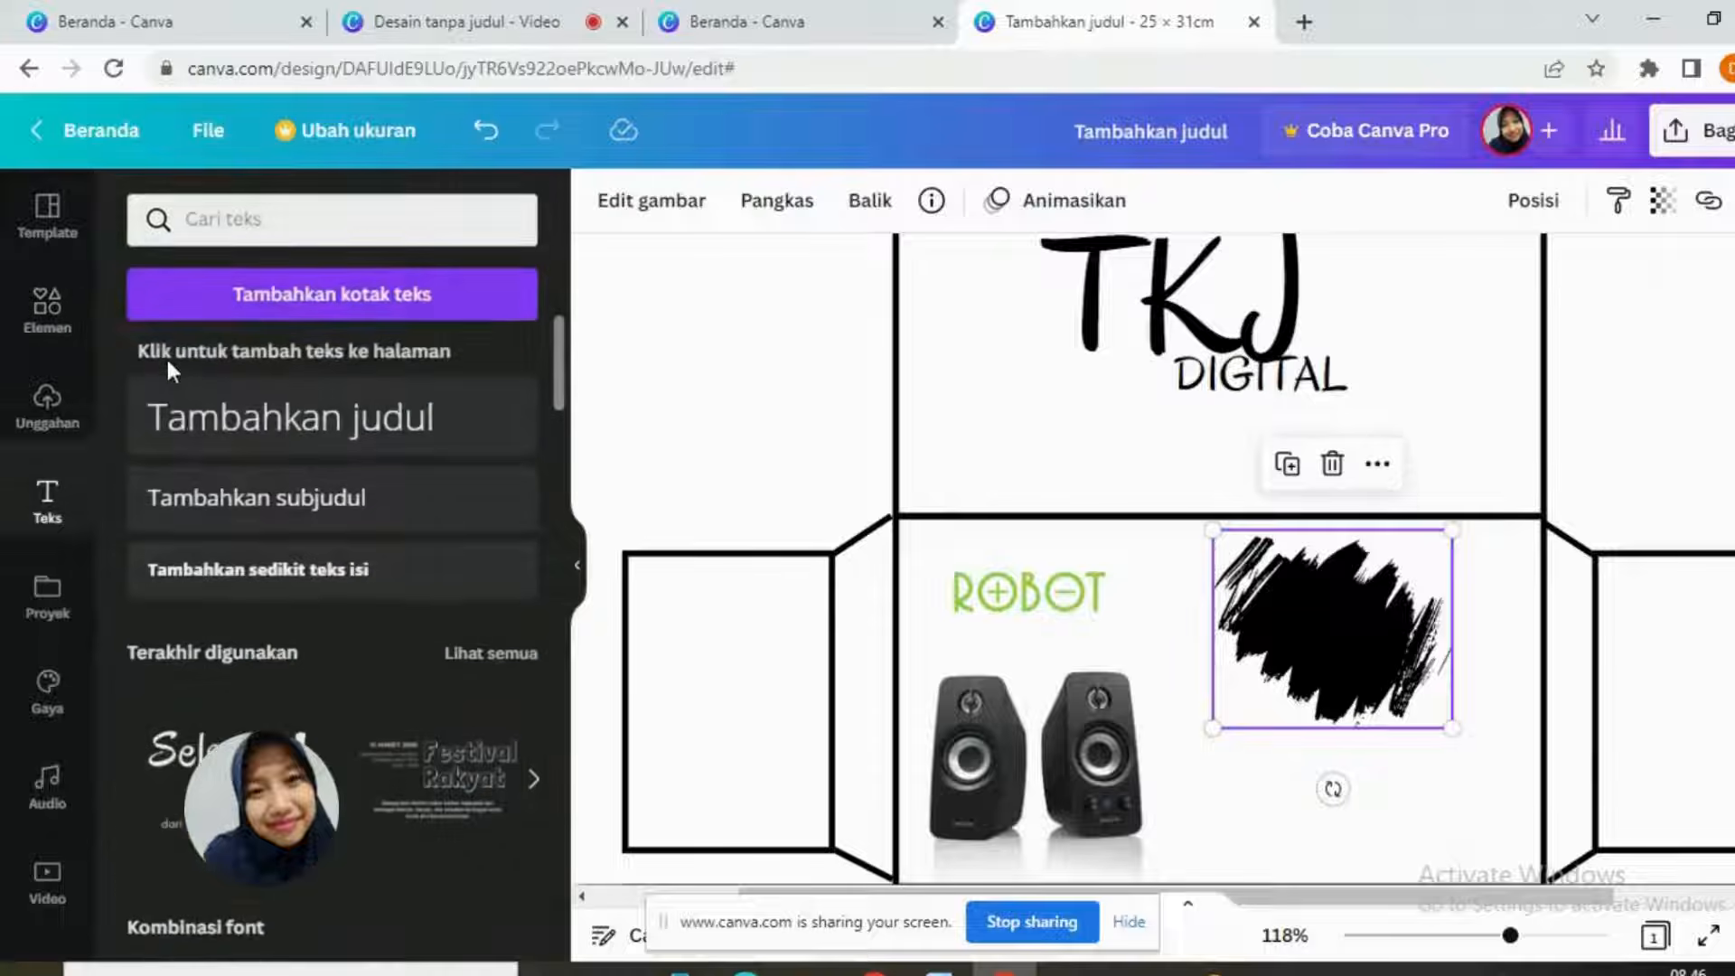
pyautogui.click(309, 216)
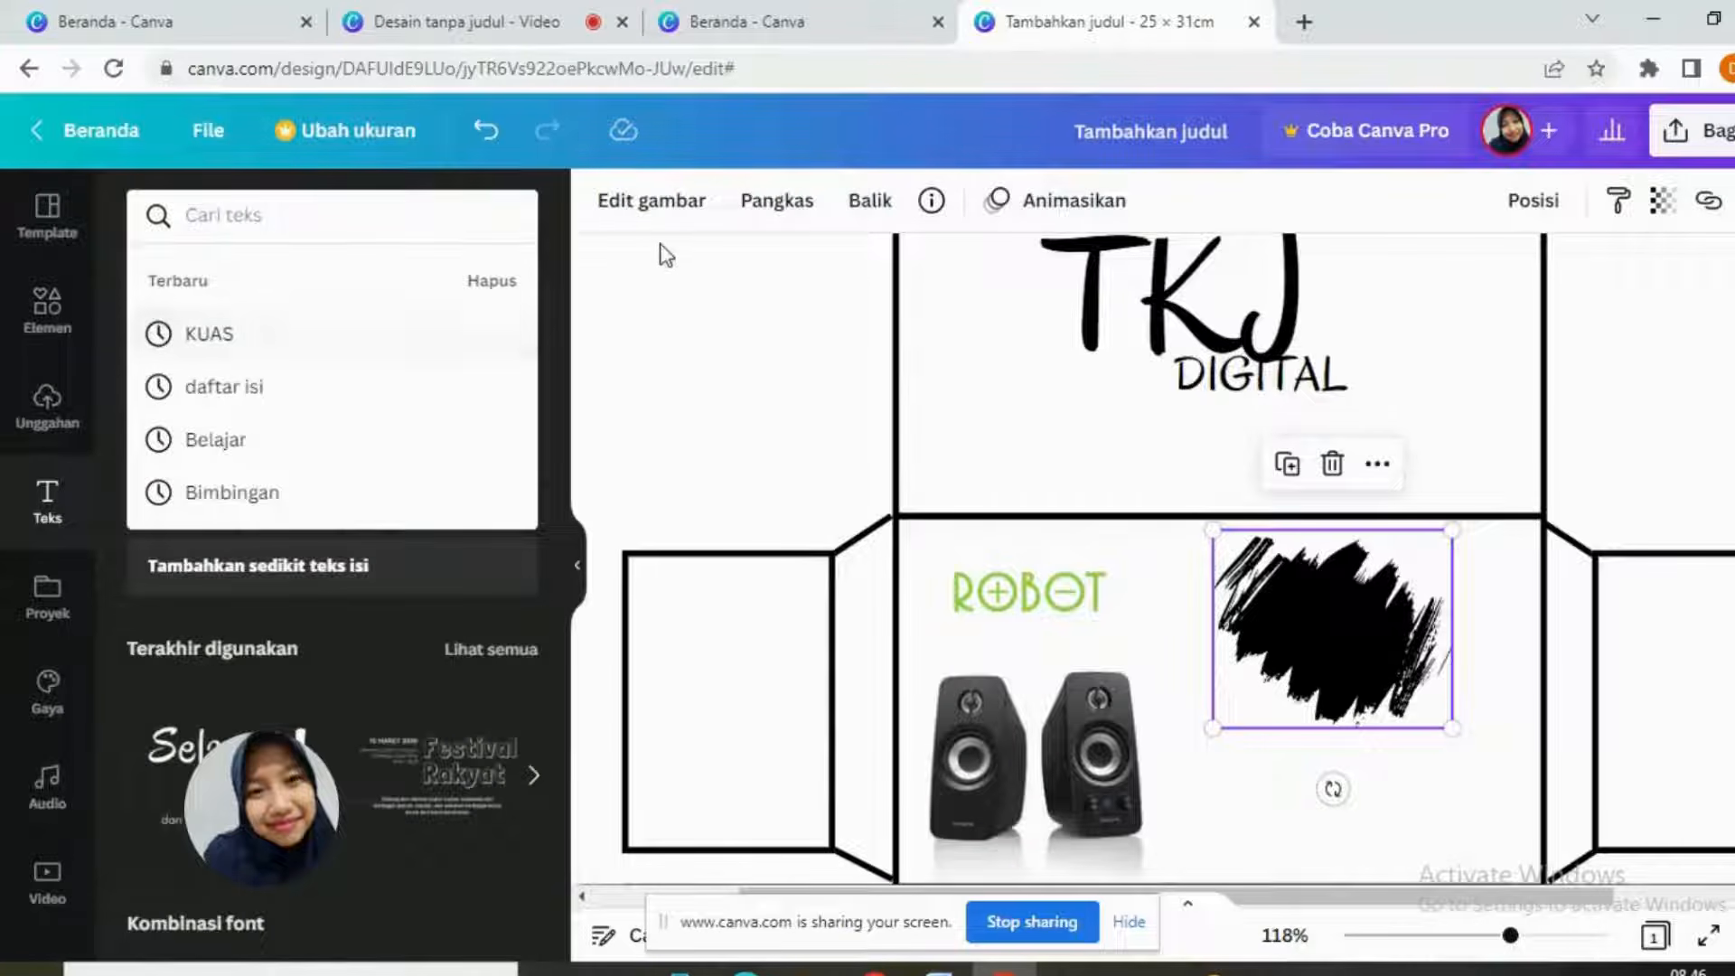
pyautogui.click(639, 288)
pyautogui.click(365, 397)
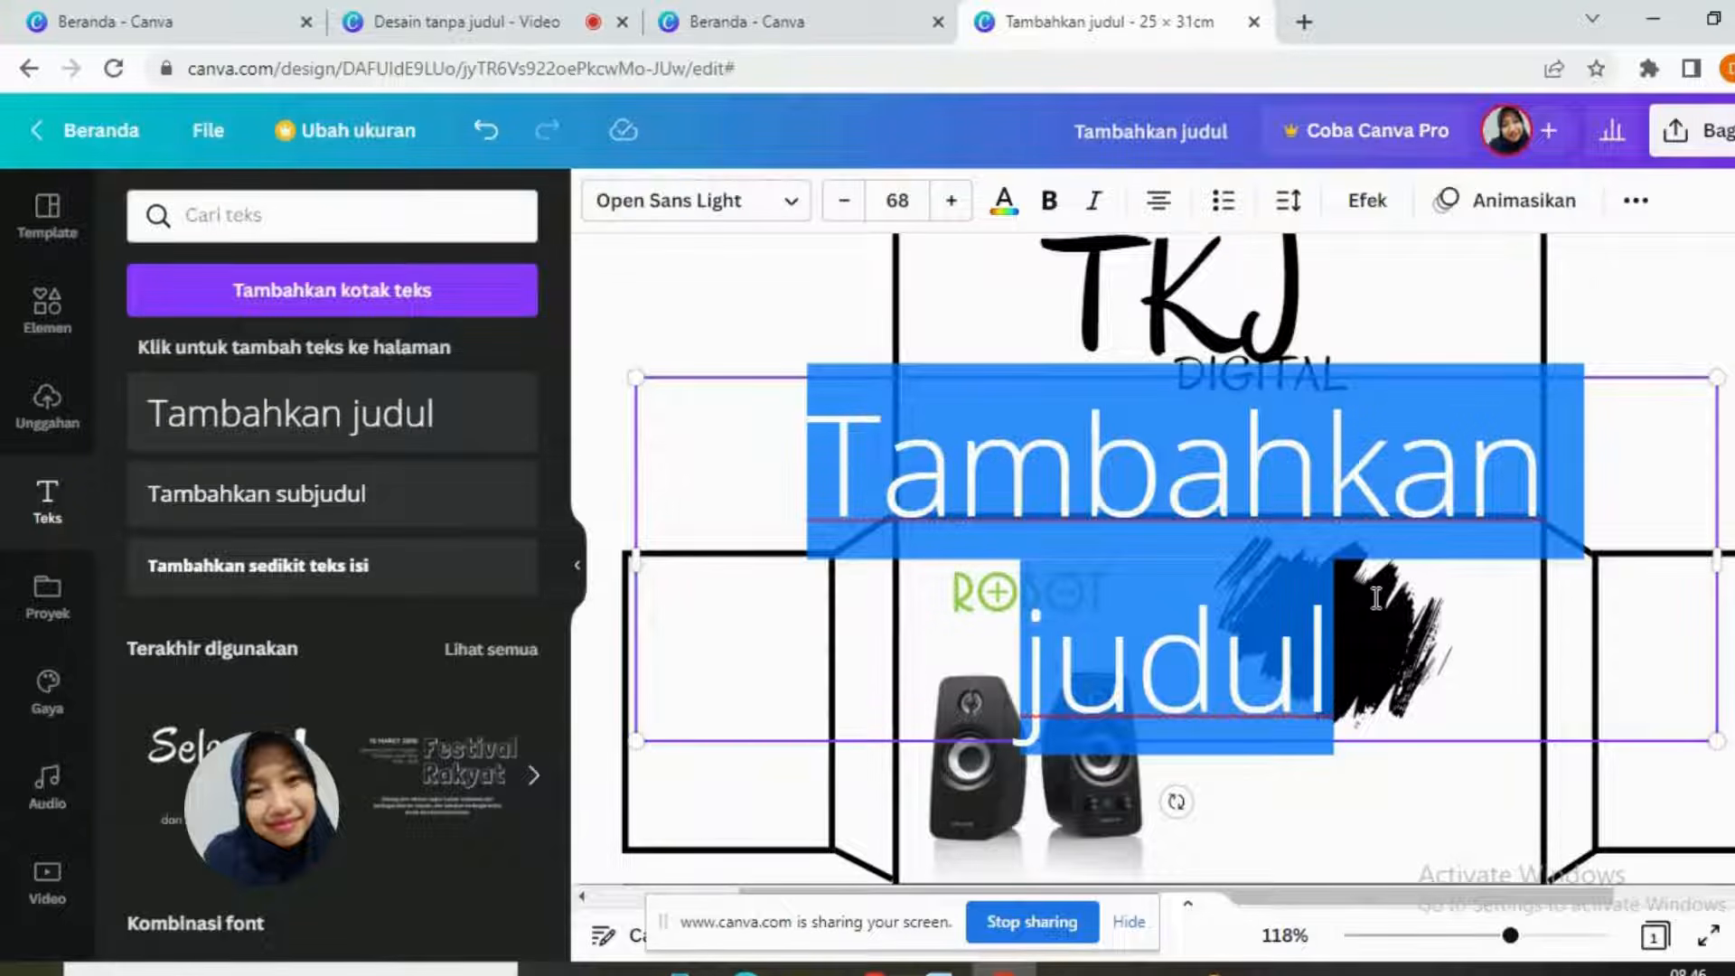
pyautogui.write('C')
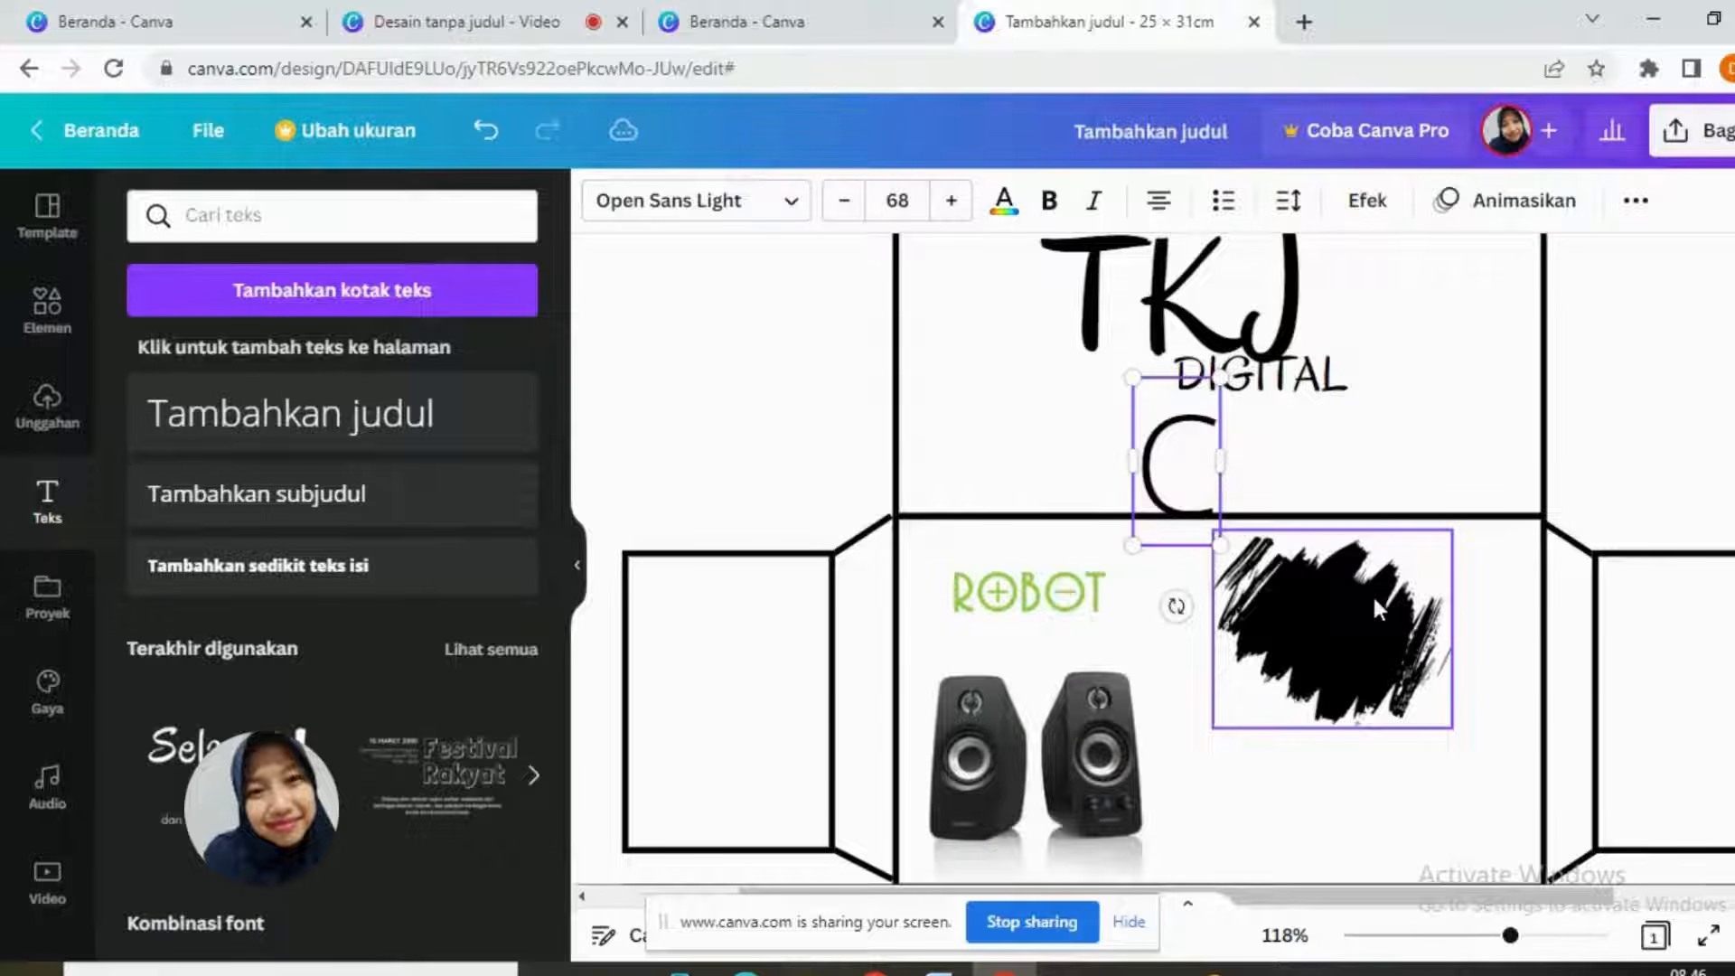
pyautogui.write('omputer')
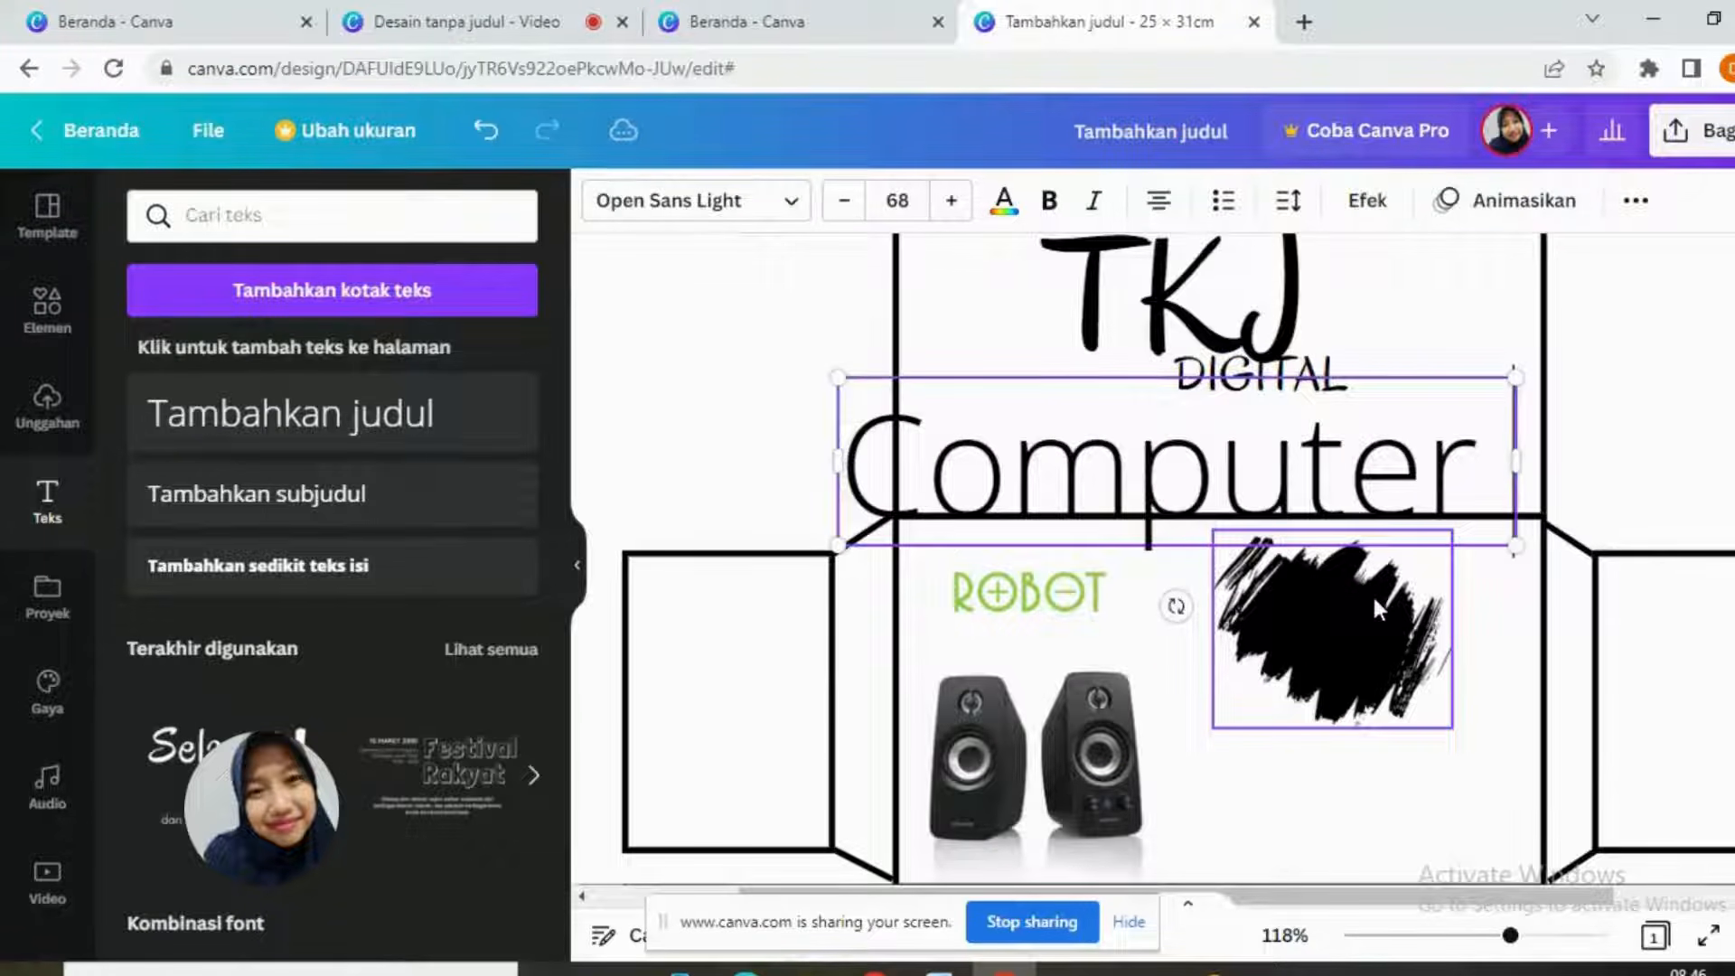
pyautogui.press('Return')
pyautogui.write('Speaker')
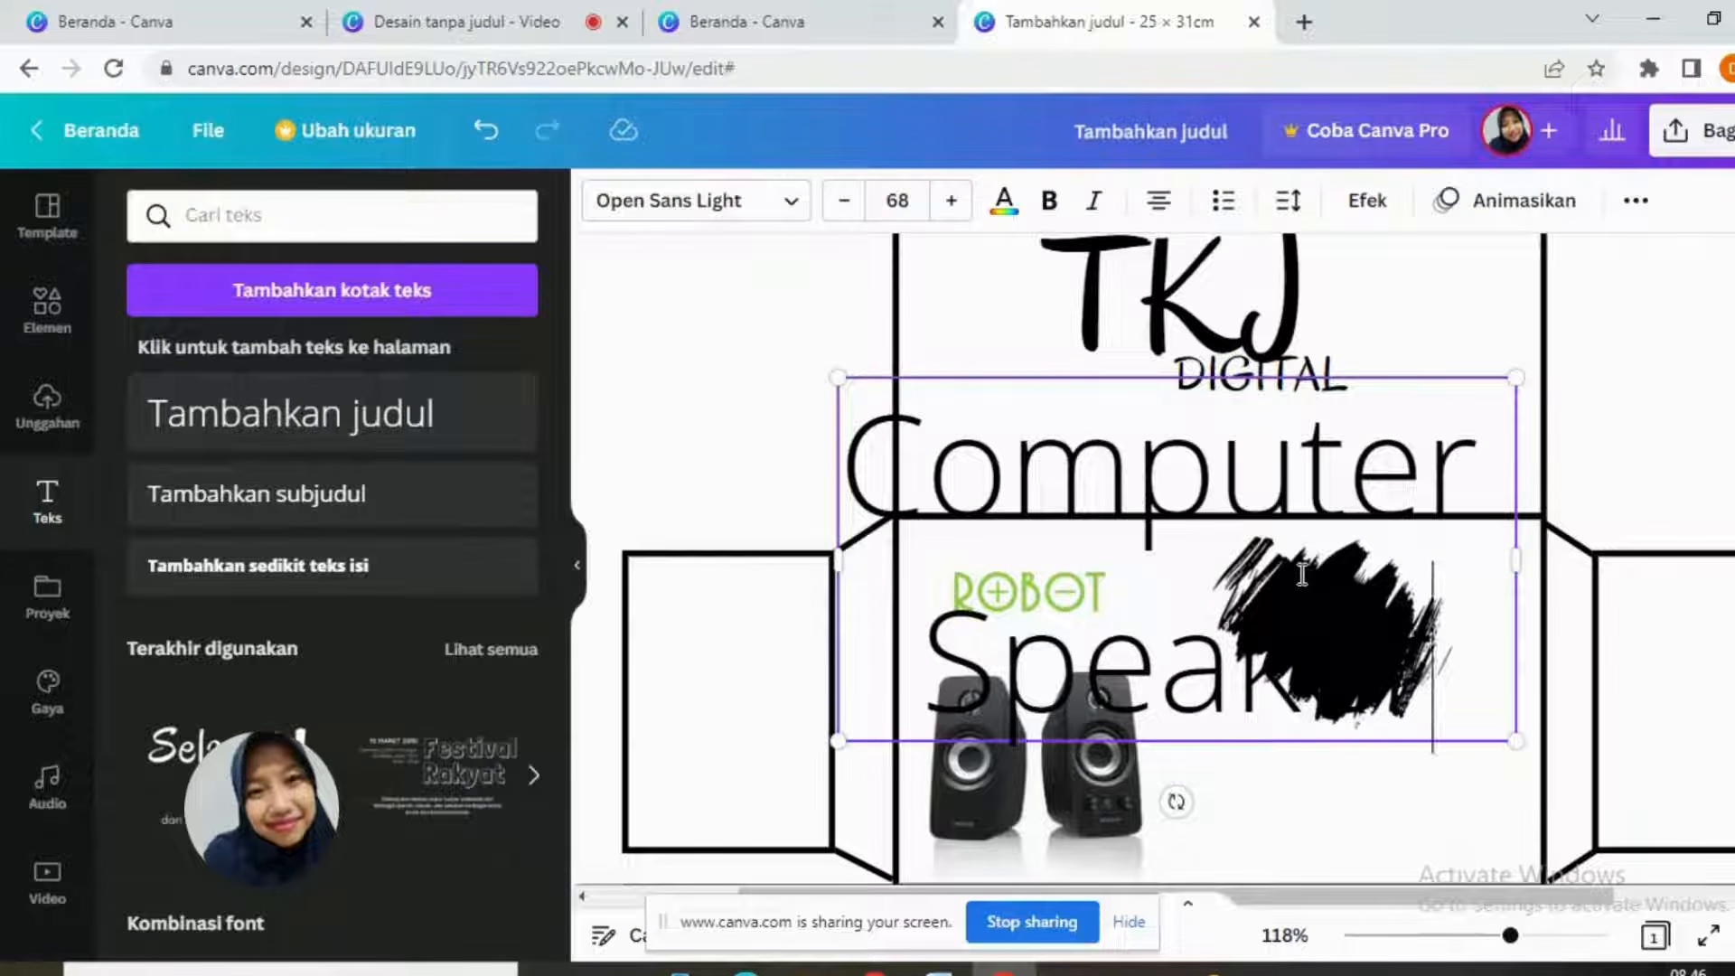
# Step: Set the "Computer Speaker" text to font size 24 and the Oregano font
pyautogui.hotkey('ctrl', 'a')
pyautogui.click(895, 203)
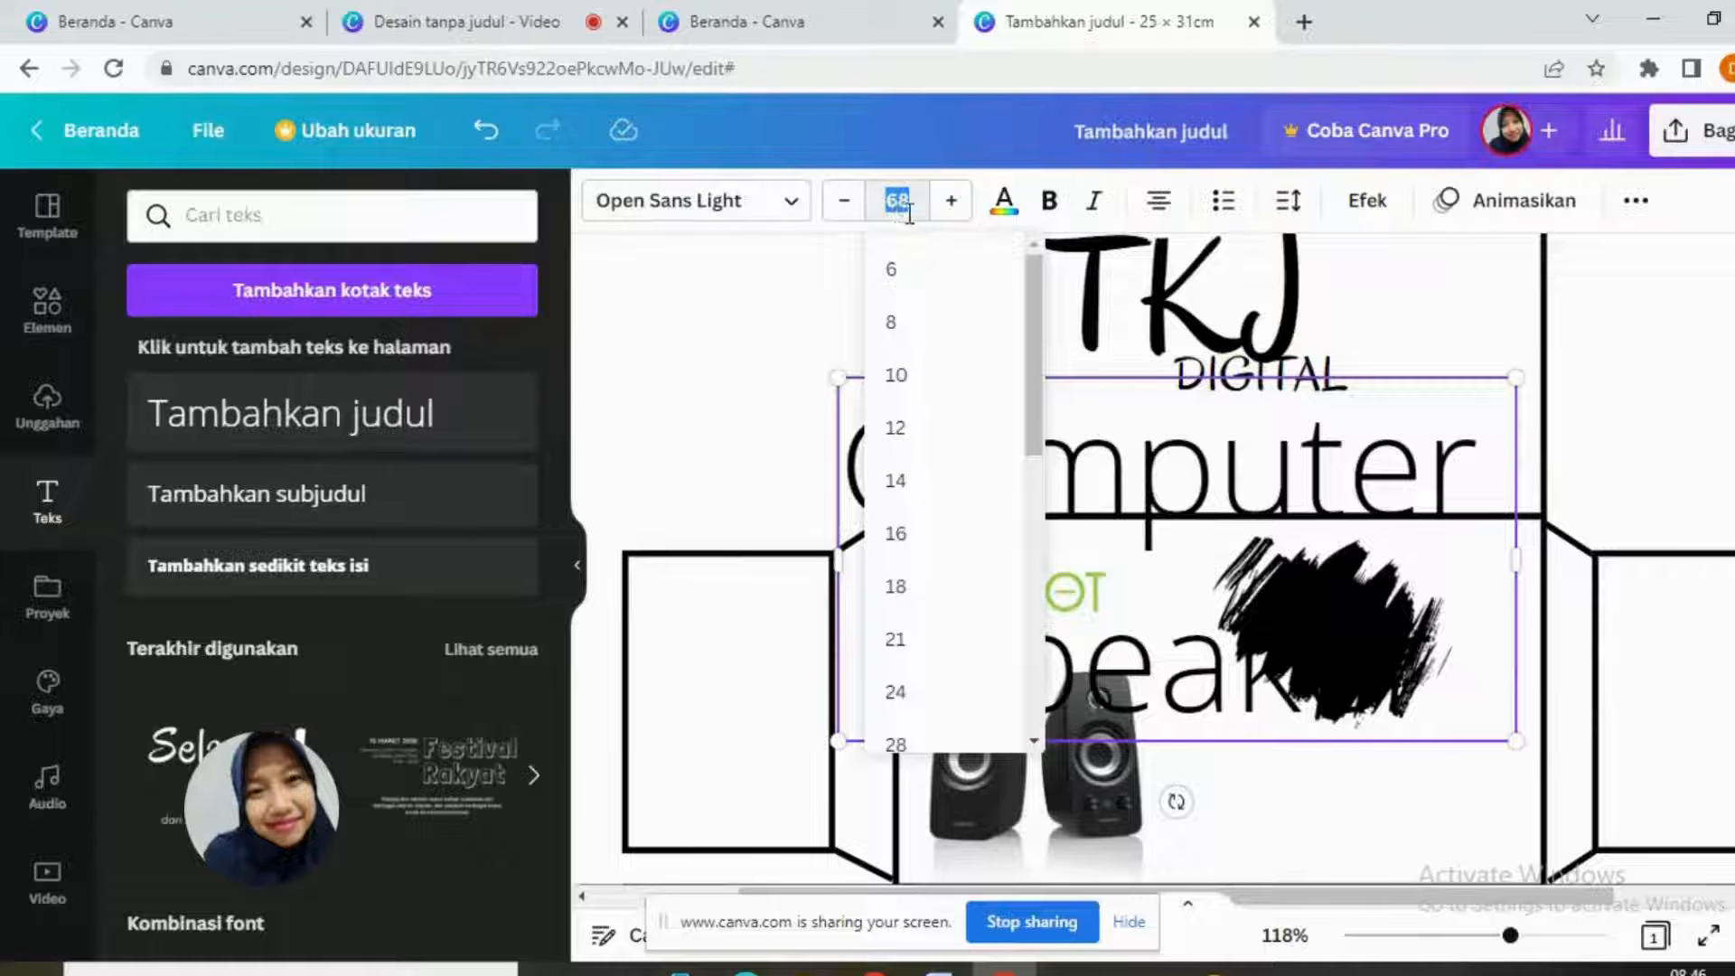
pyautogui.click(931, 694)
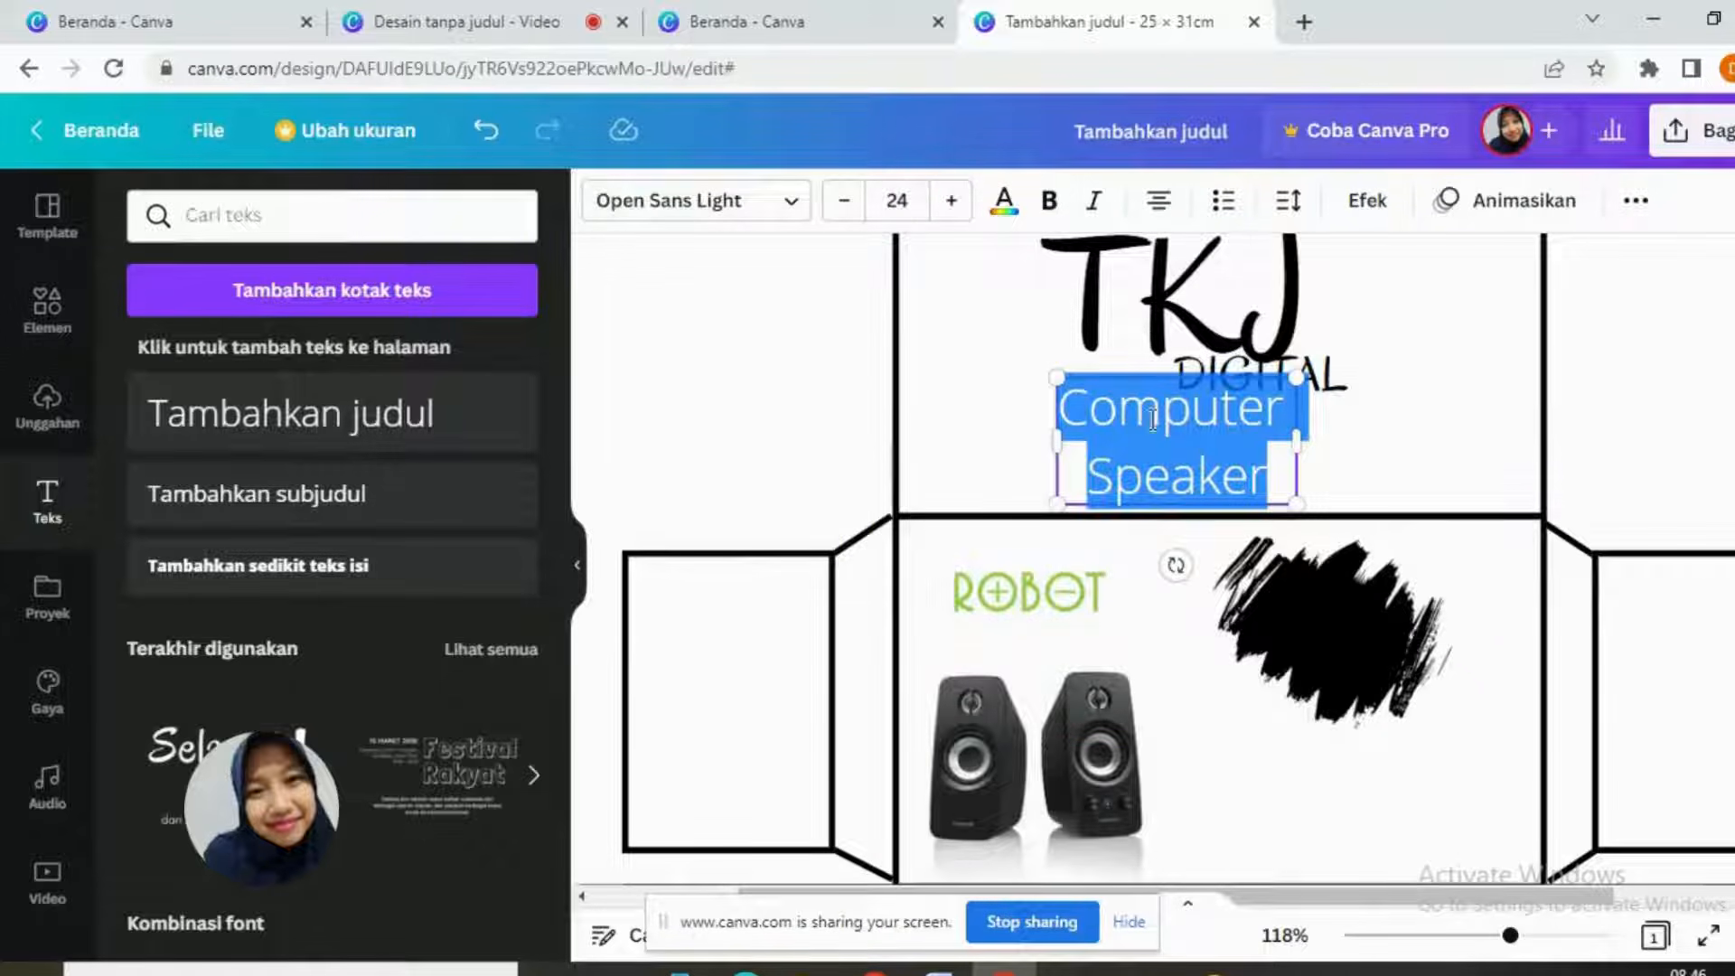
pyautogui.click(770, 213)
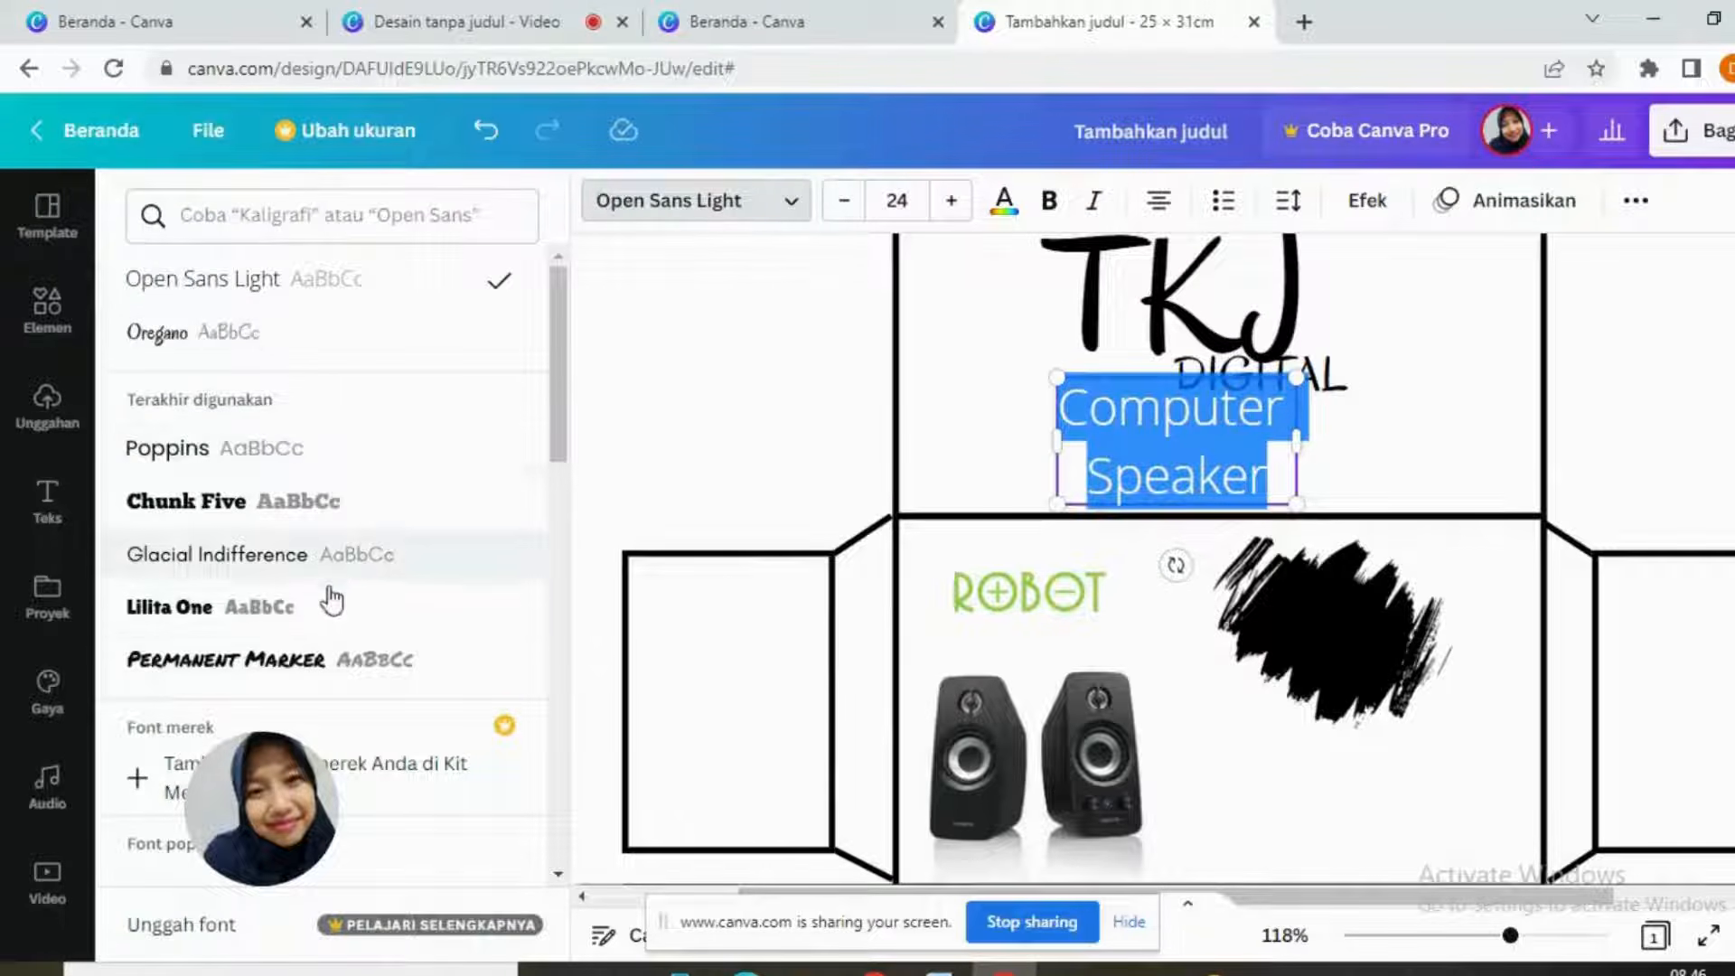
pyautogui.click(254, 344)
pyautogui.click(1222, 488)
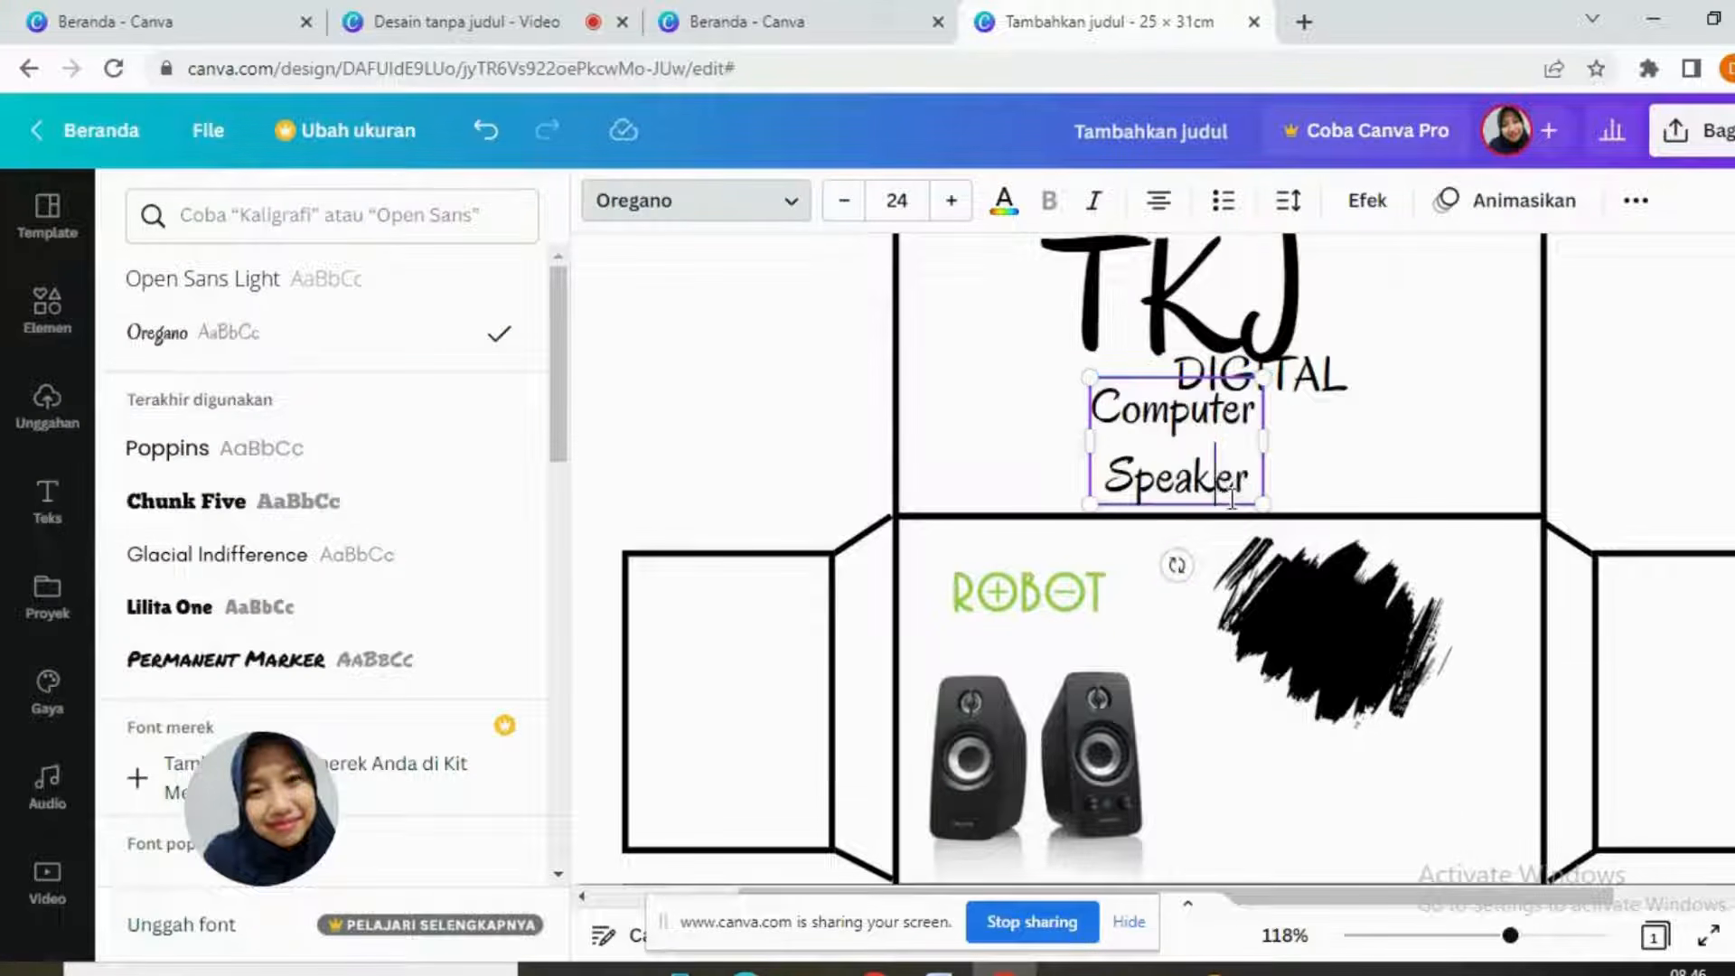
# Step: Move the "Computer Speaker" text onto the black brush stroke
pyautogui.click(1306, 629)
pyautogui.click(1211, 488)
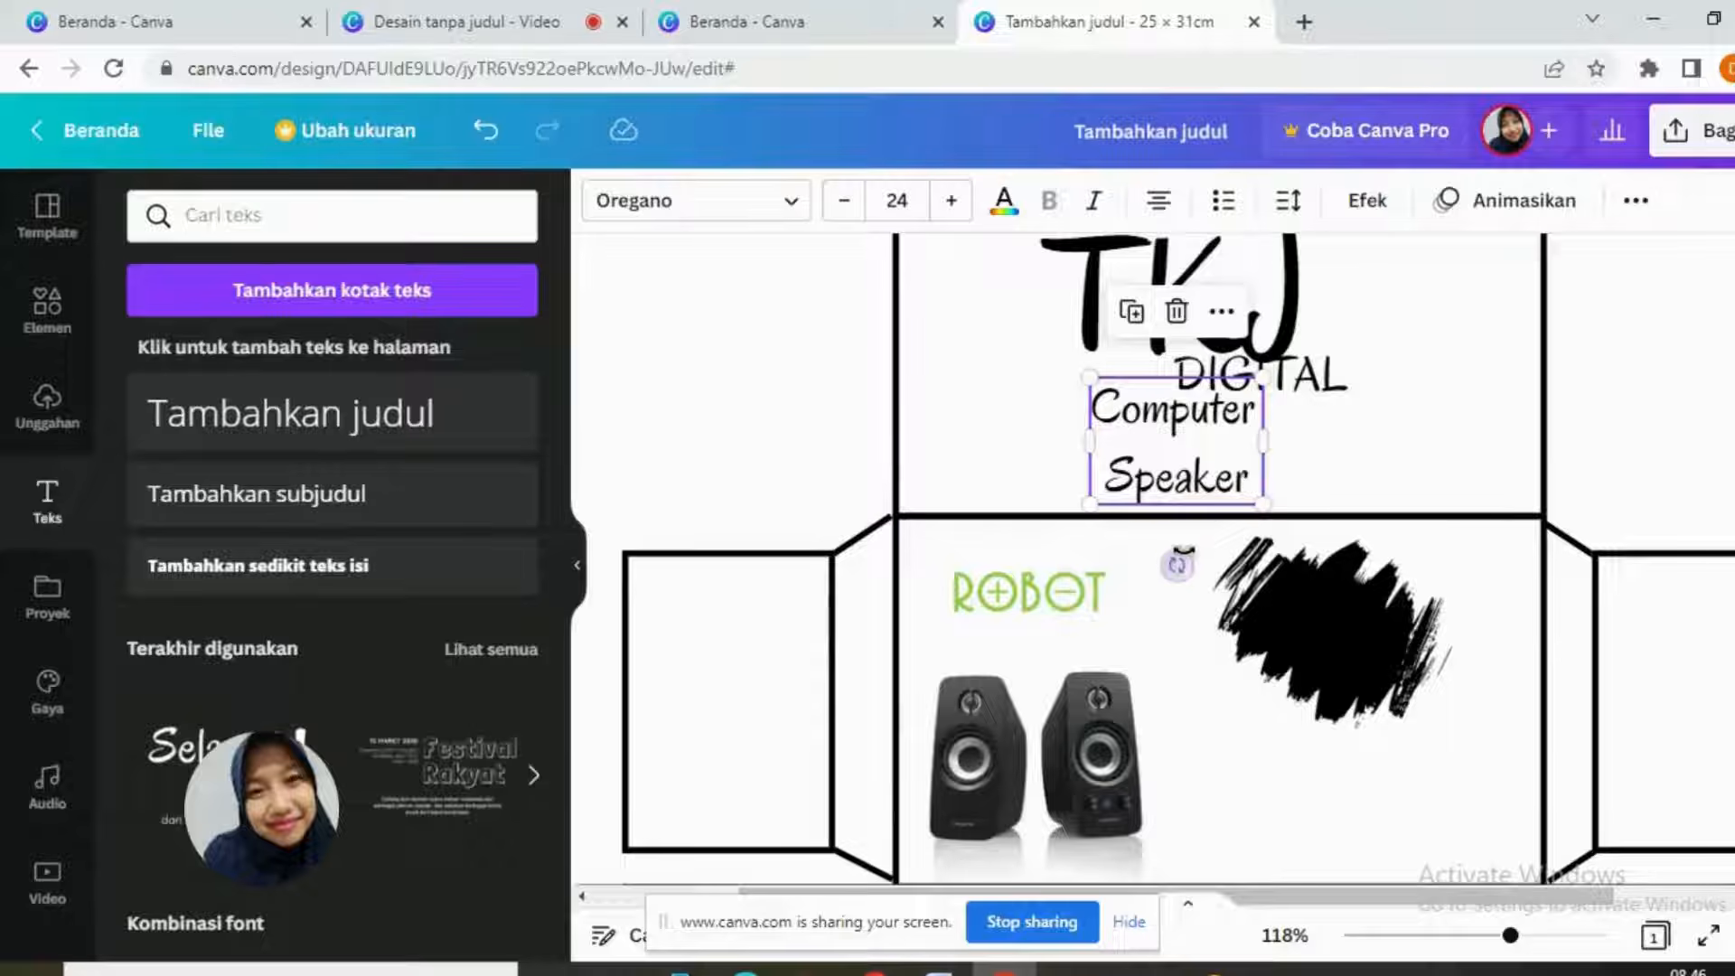
pyautogui.moveTo(1173, 395)
pyautogui.mouseDown()
pyautogui.moveTo(1339, 597)
pyautogui.moveTo(1329, 581)
pyautogui.mouseUp()
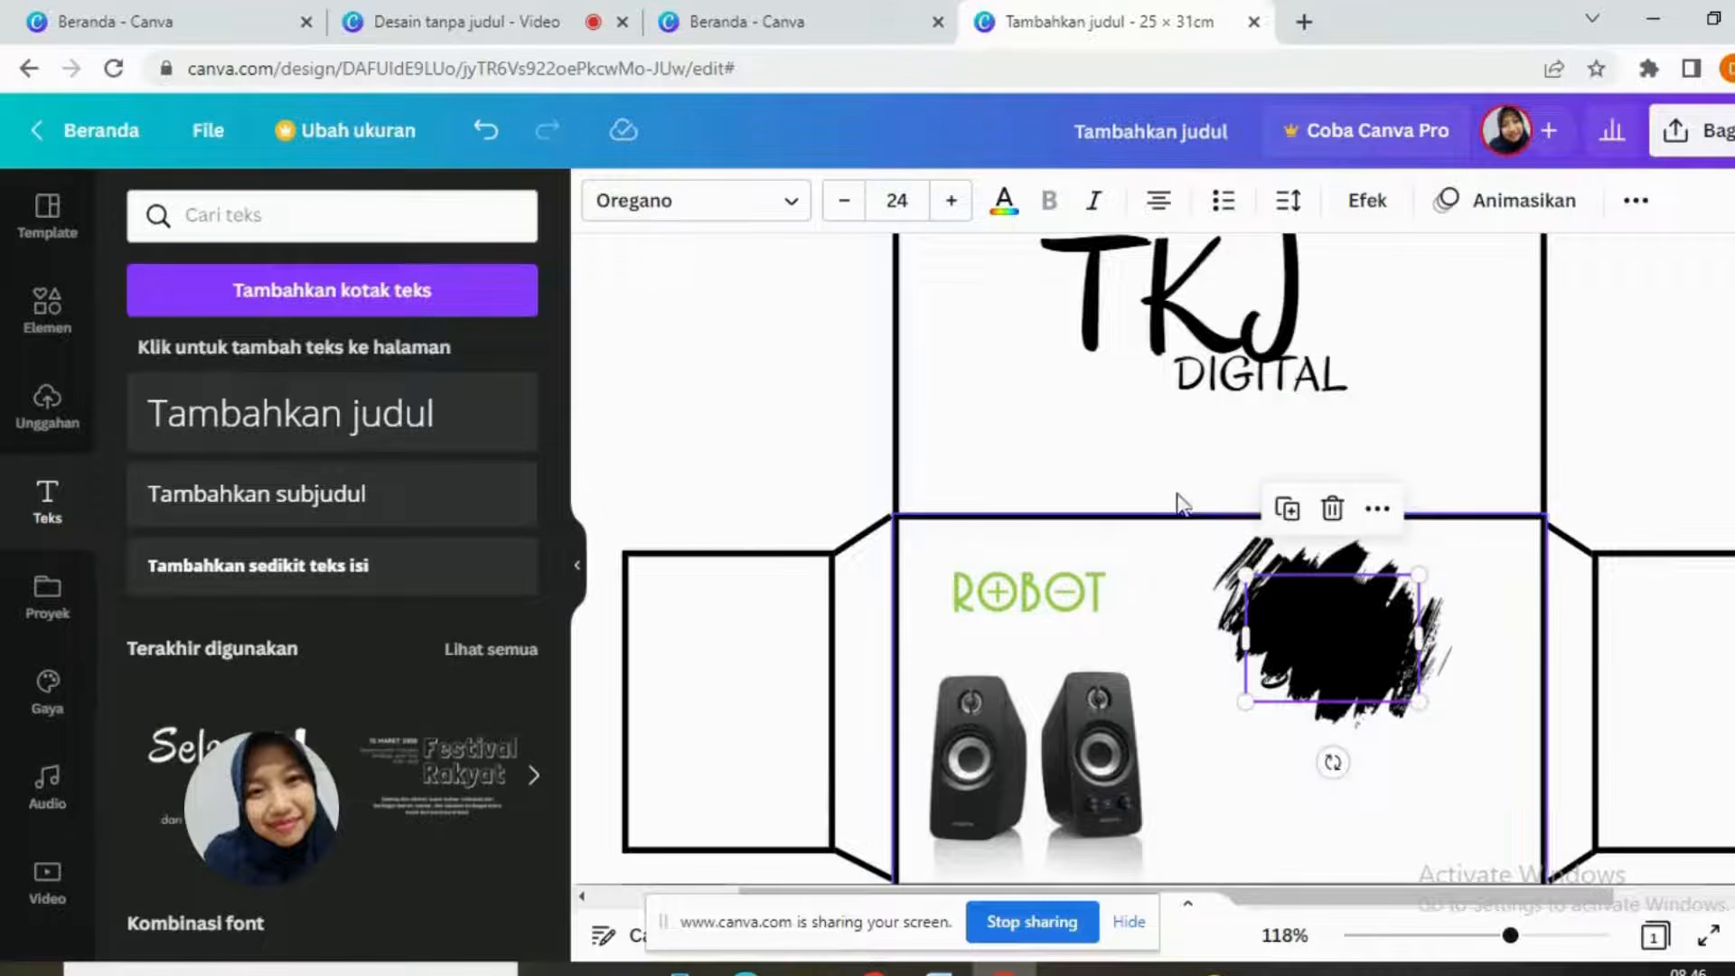
# Step: Set the colour of the "Computer Speaker" text to white
pyautogui.click(1003, 201)
pyautogui.click(298, 338)
pyautogui.click(1451, 800)
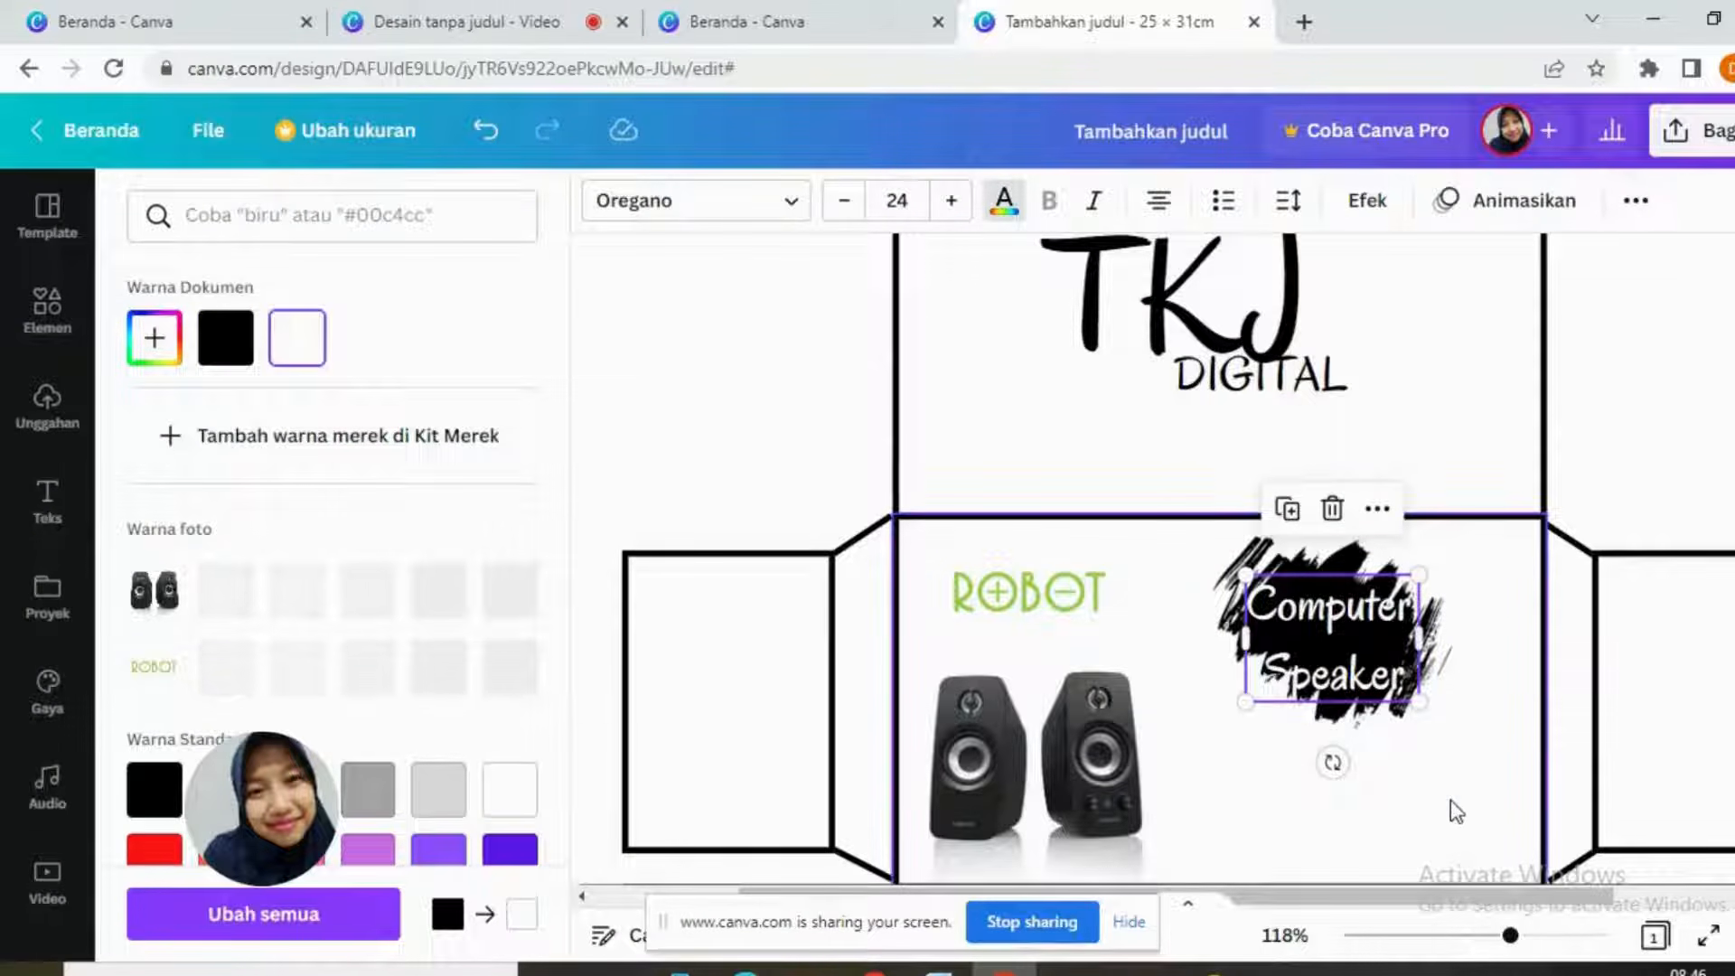
# Step: Recolour the "Computer Speaker" text with the green taken from the "ROBOT" image
pyautogui.click(1337, 616)
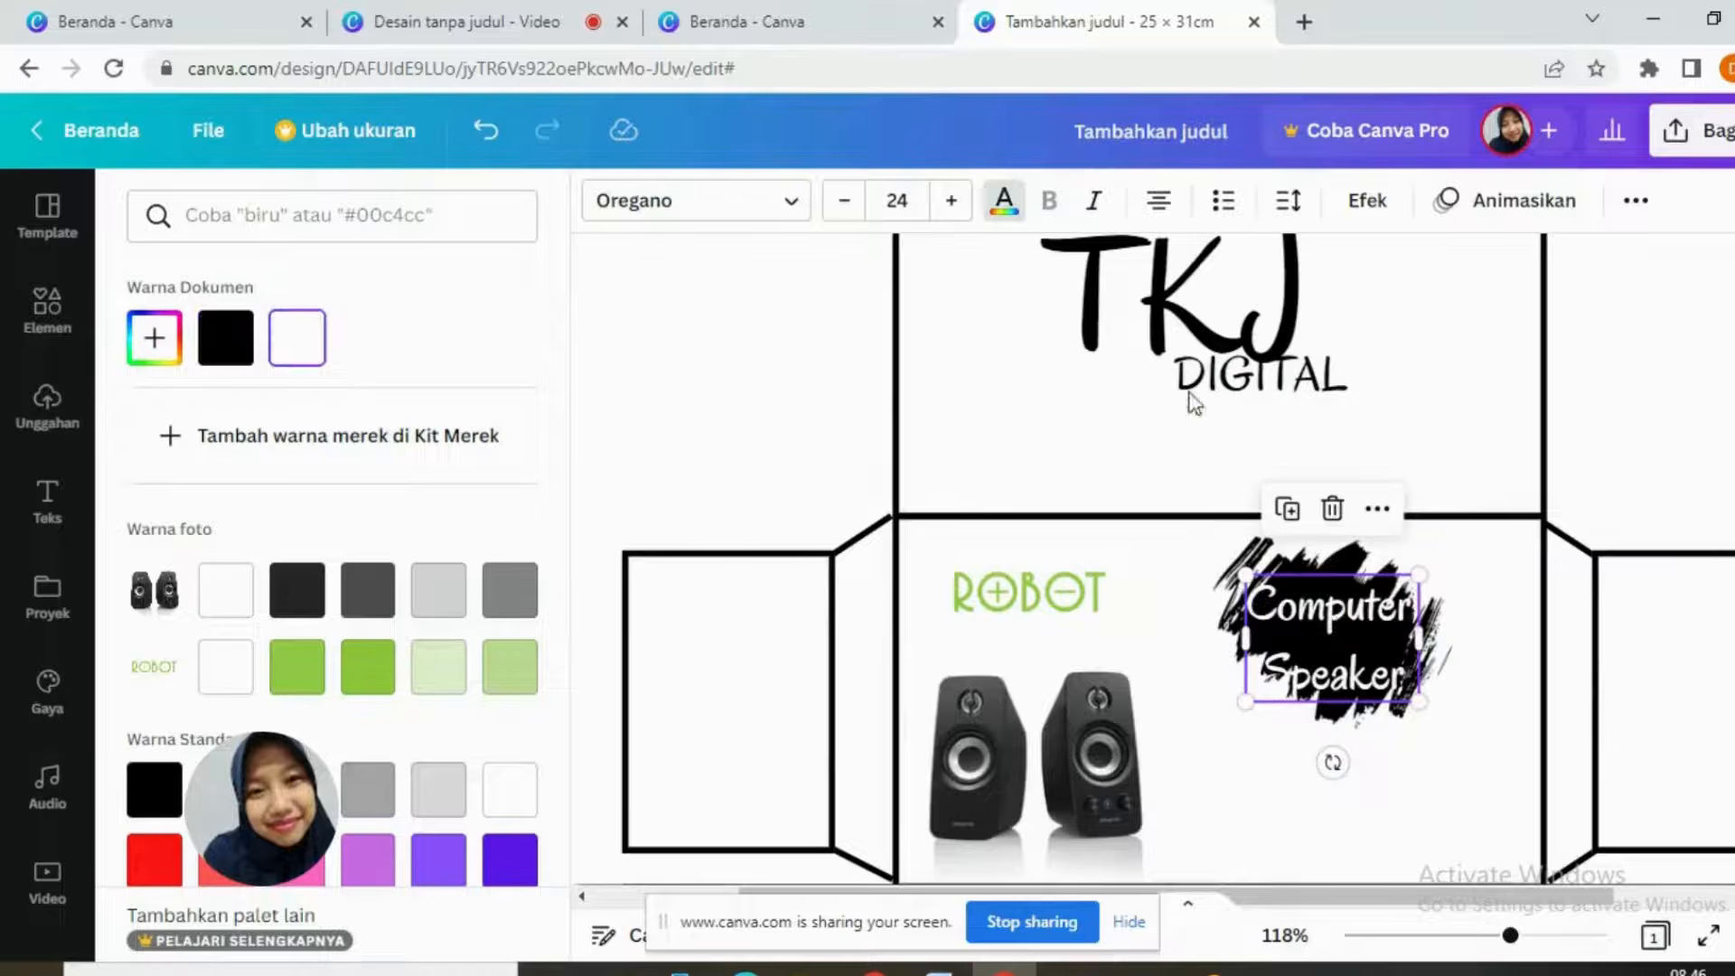
pyautogui.click(1003, 200)
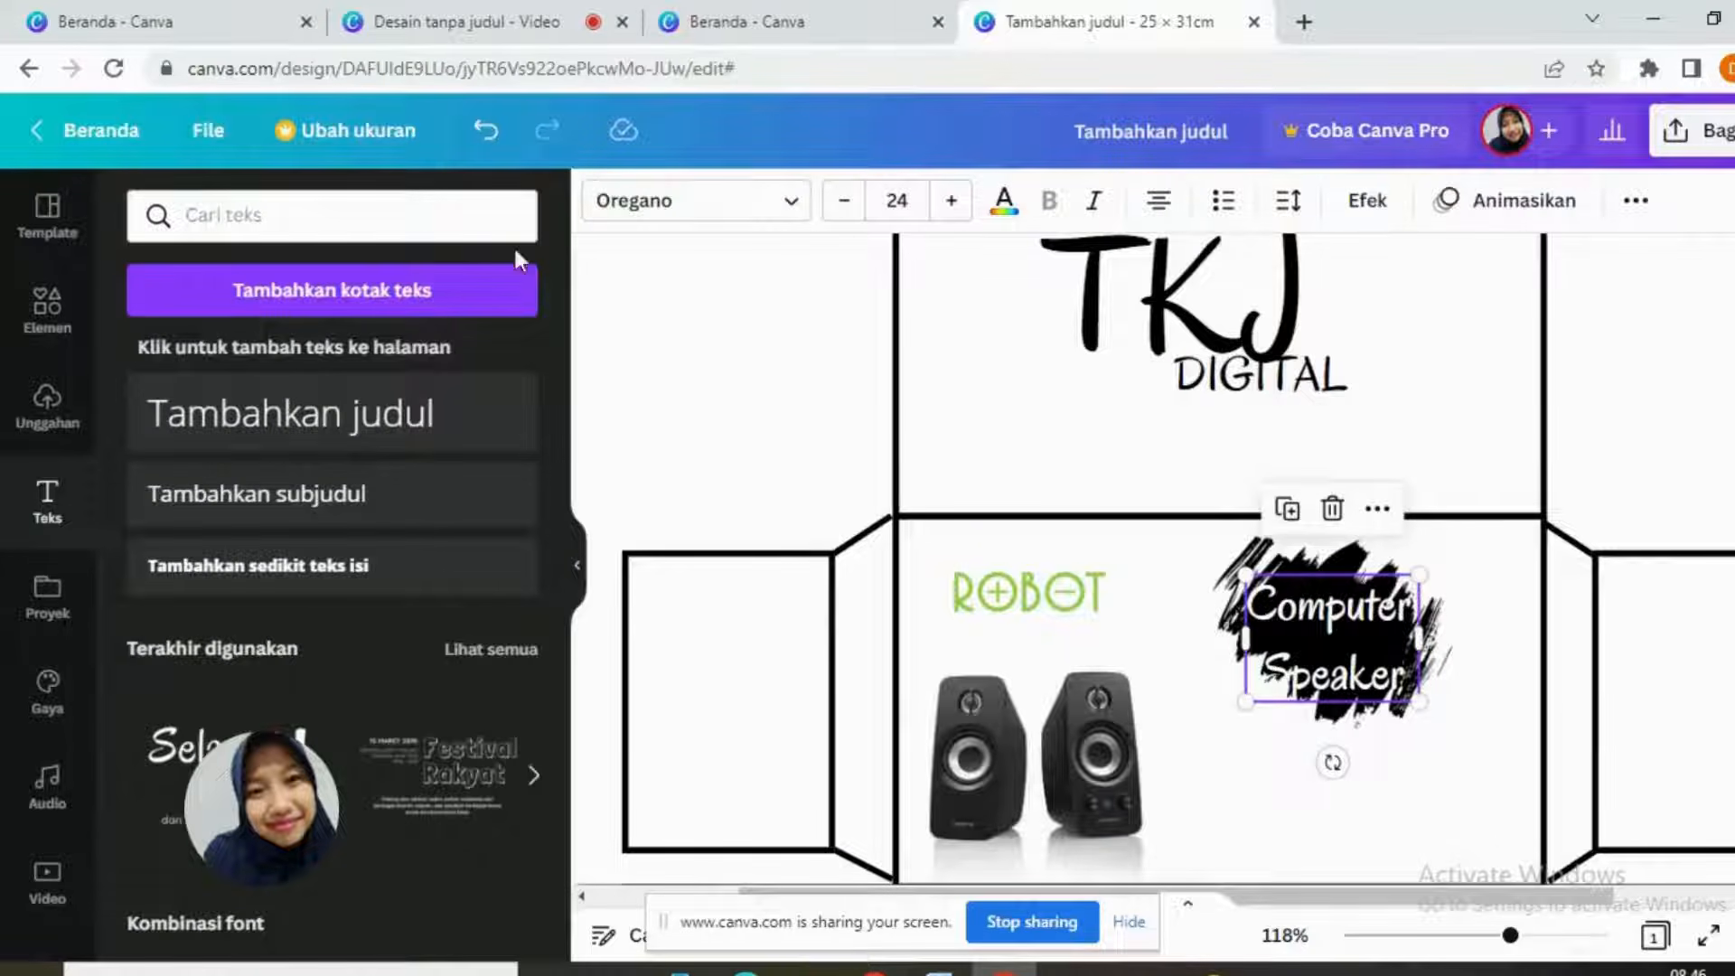
pyautogui.click(1001, 203)
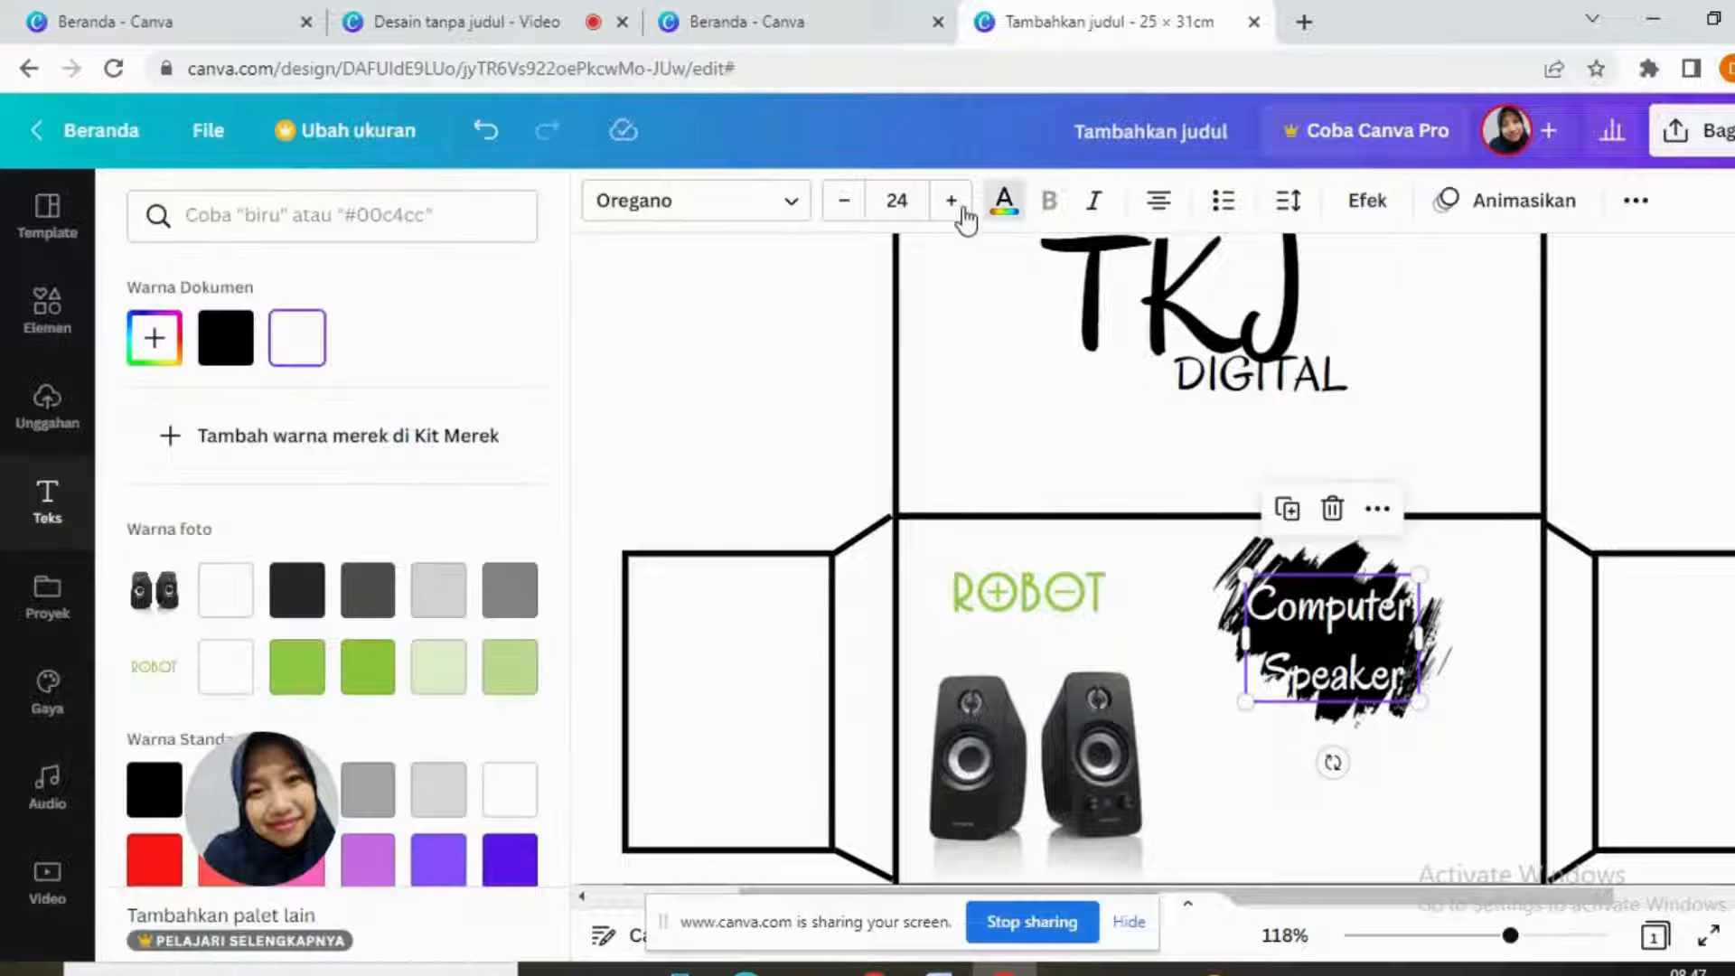
pyautogui.click(367, 666)
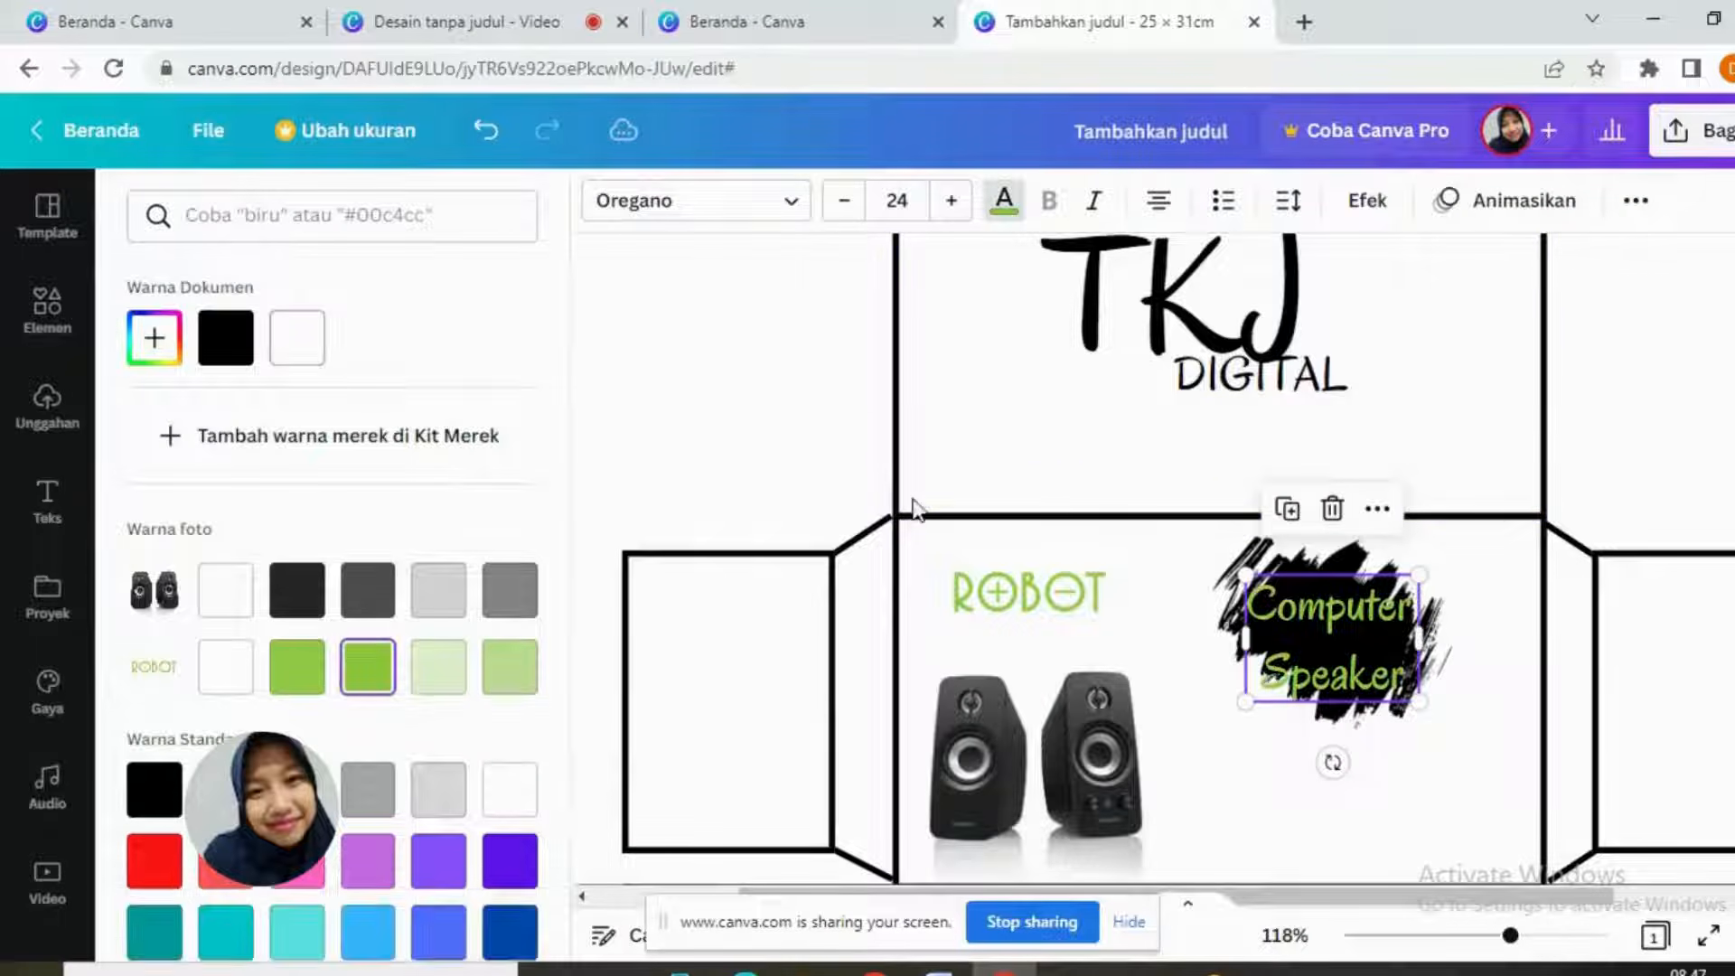
pyautogui.click(1544, 799)
# Step: Shrink the "Computer Speaker" text slightly and centre it on the brush stroke
pyautogui.click(1407, 698)
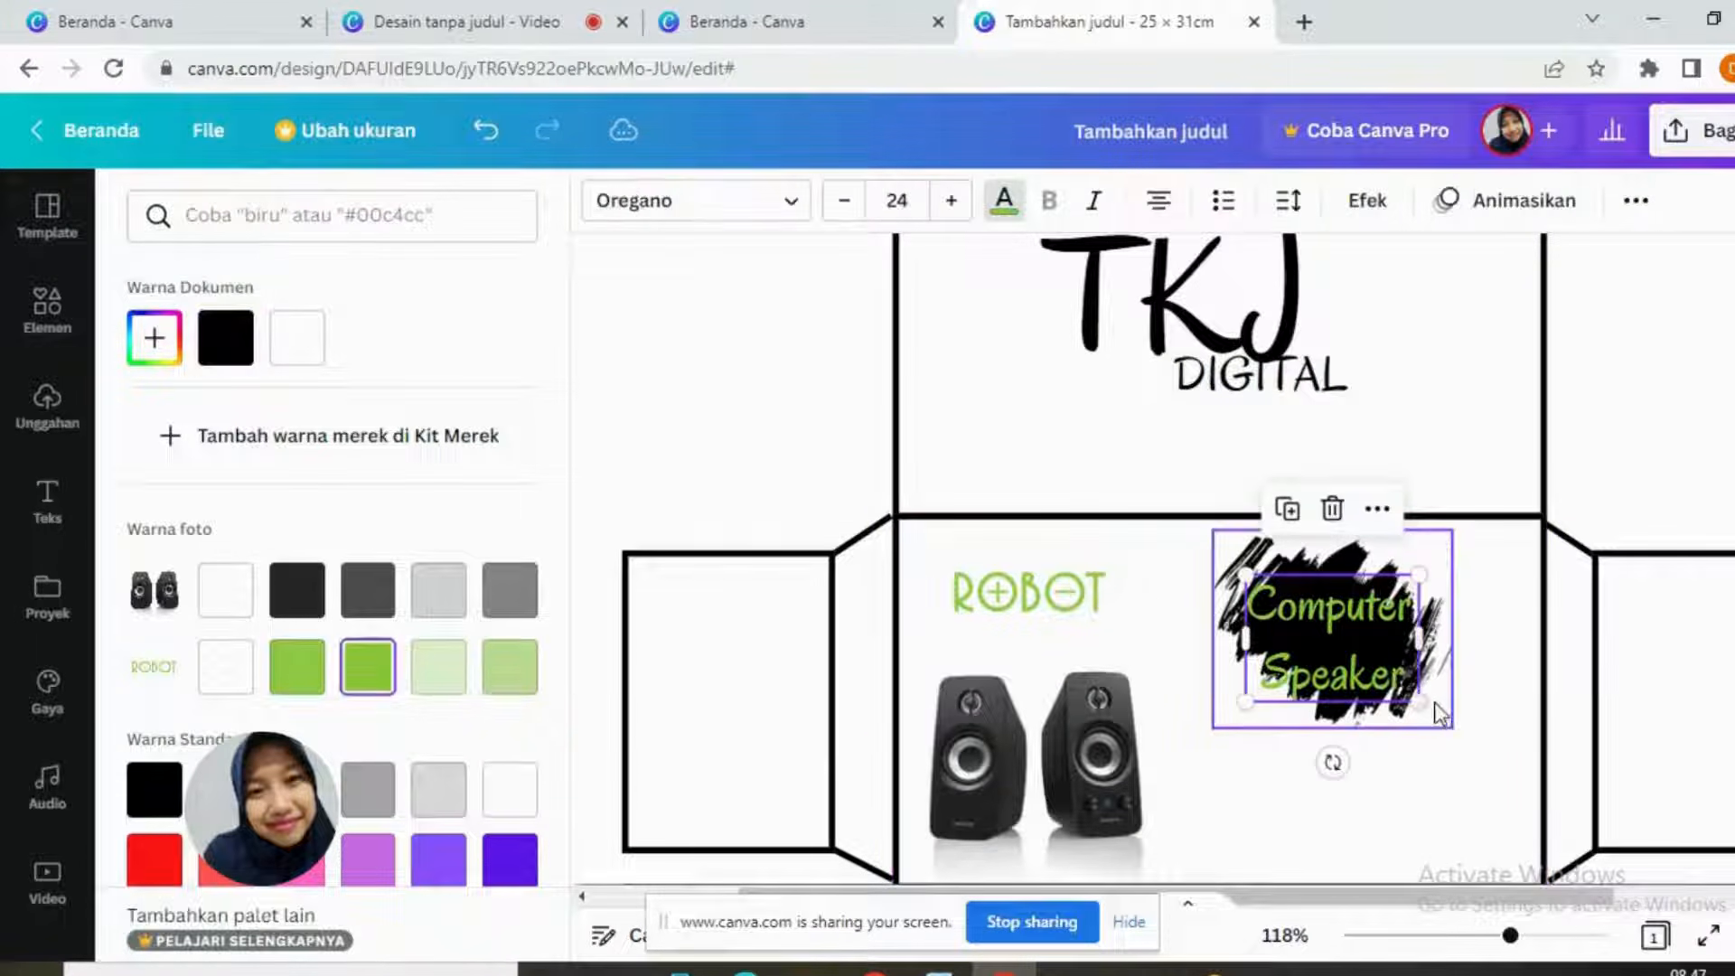
pyautogui.moveTo(1419, 701)
pyautogui.mouseDown()
pyautogui.moveTo(1396, 666)
pyautogui.moveTo(1410, 682)
pyautogui.mouseUp()
pyautogui.moveTo(1322, 599); pyautogui.dragTo(1348, 623)
pyautogui.click(1488, 674)
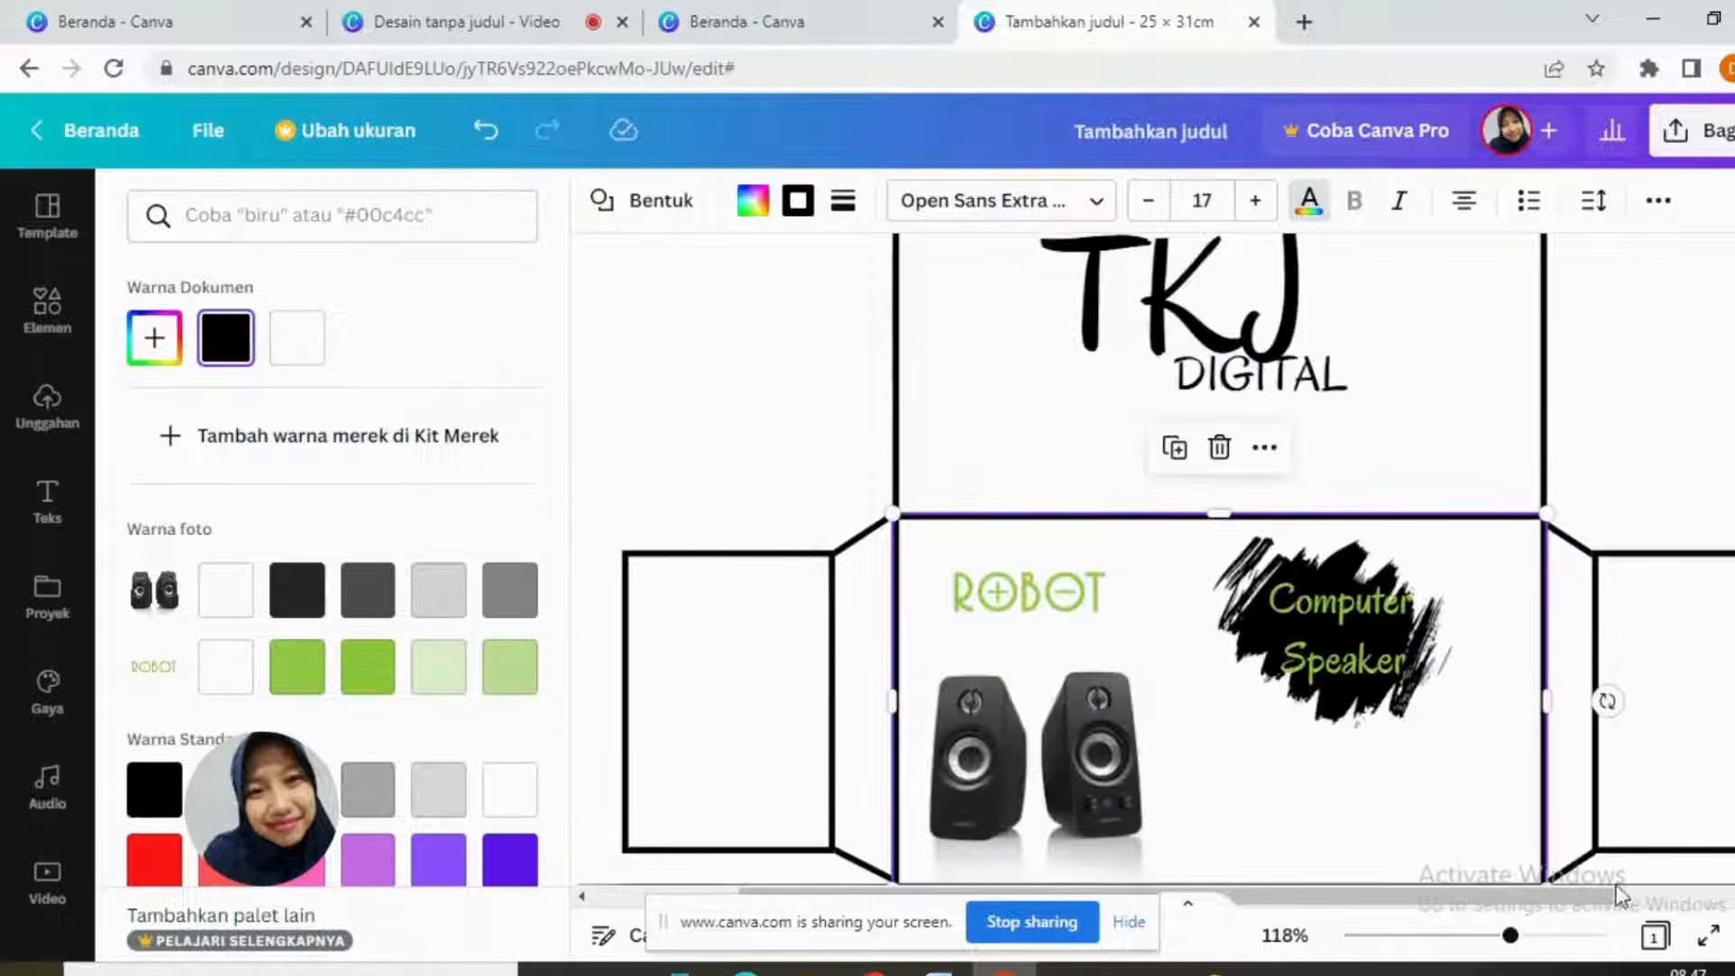
pyautogui.click(1450, 936)
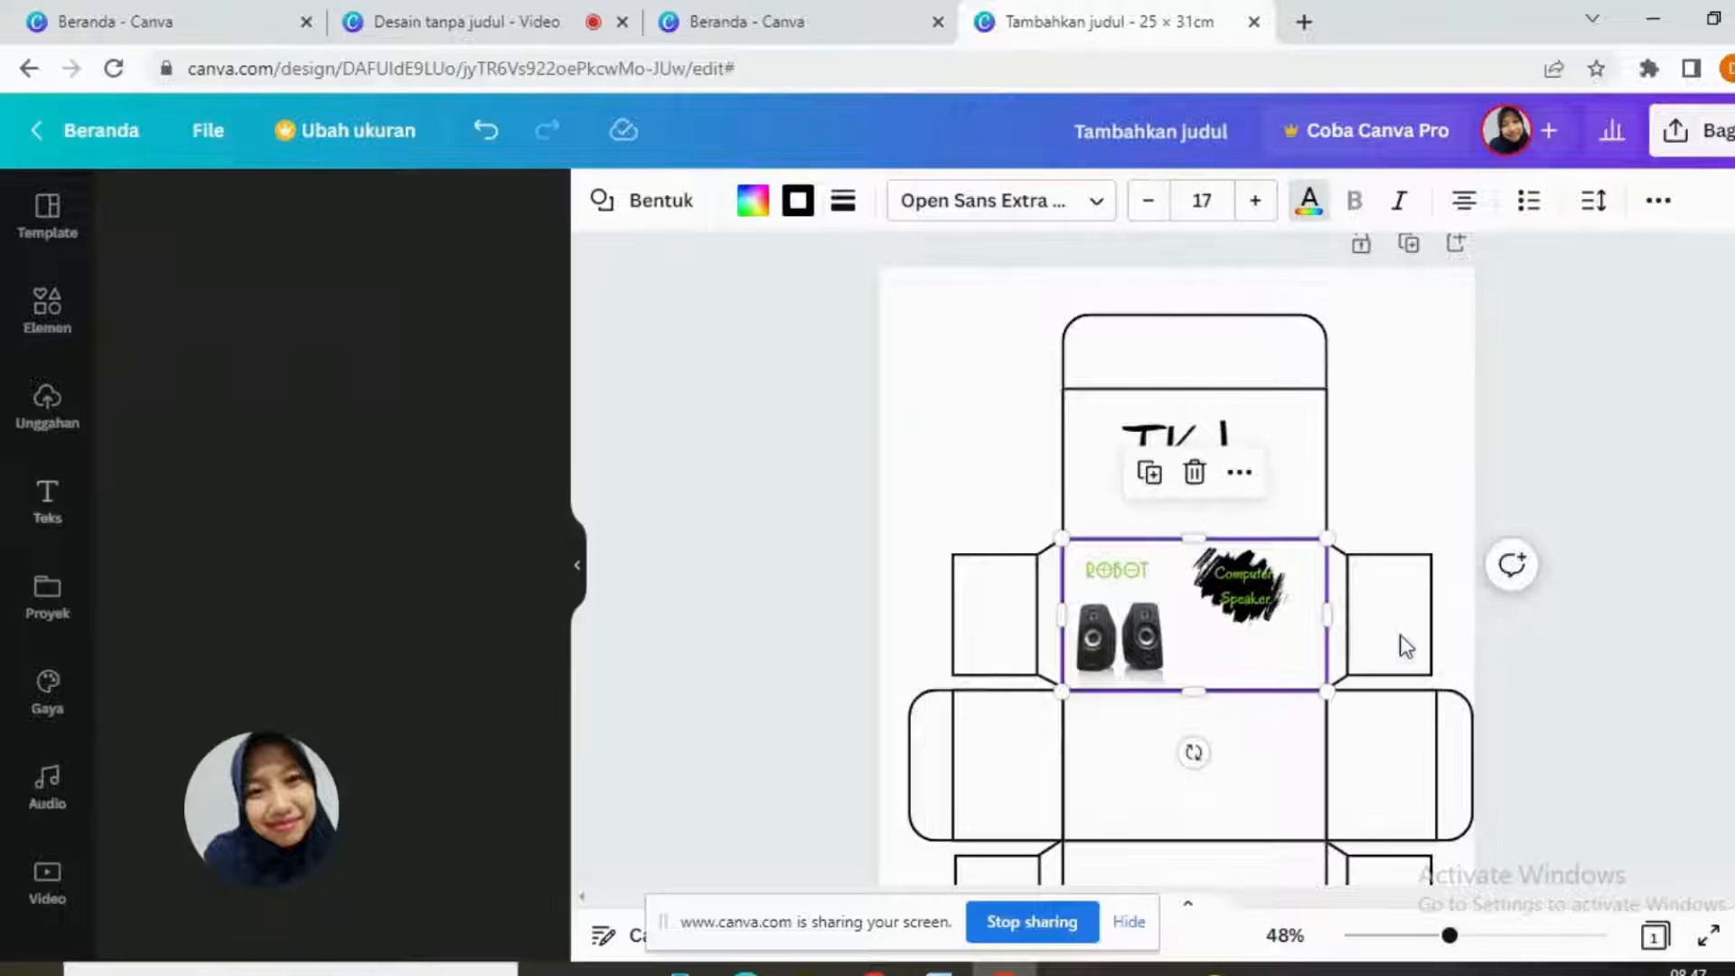
# Step: Add a body text box reading "Powered By USB" on two lines
pyautogui.click(1258, 601)
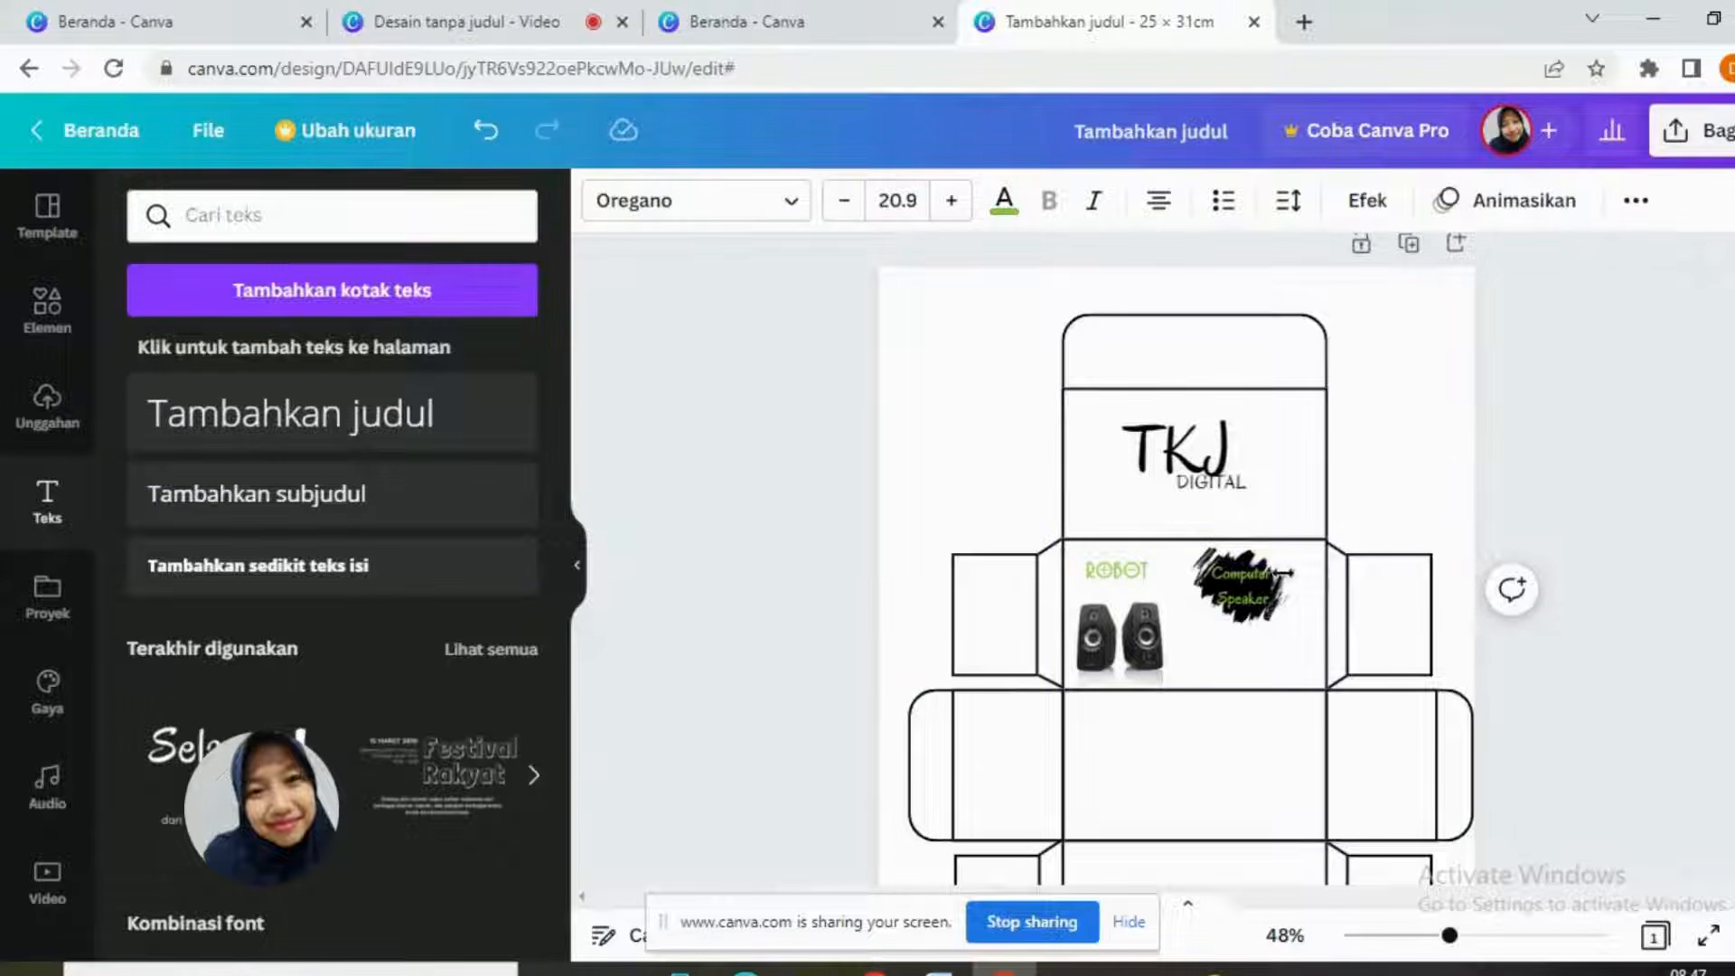
pyautogui.click(1456, 479)
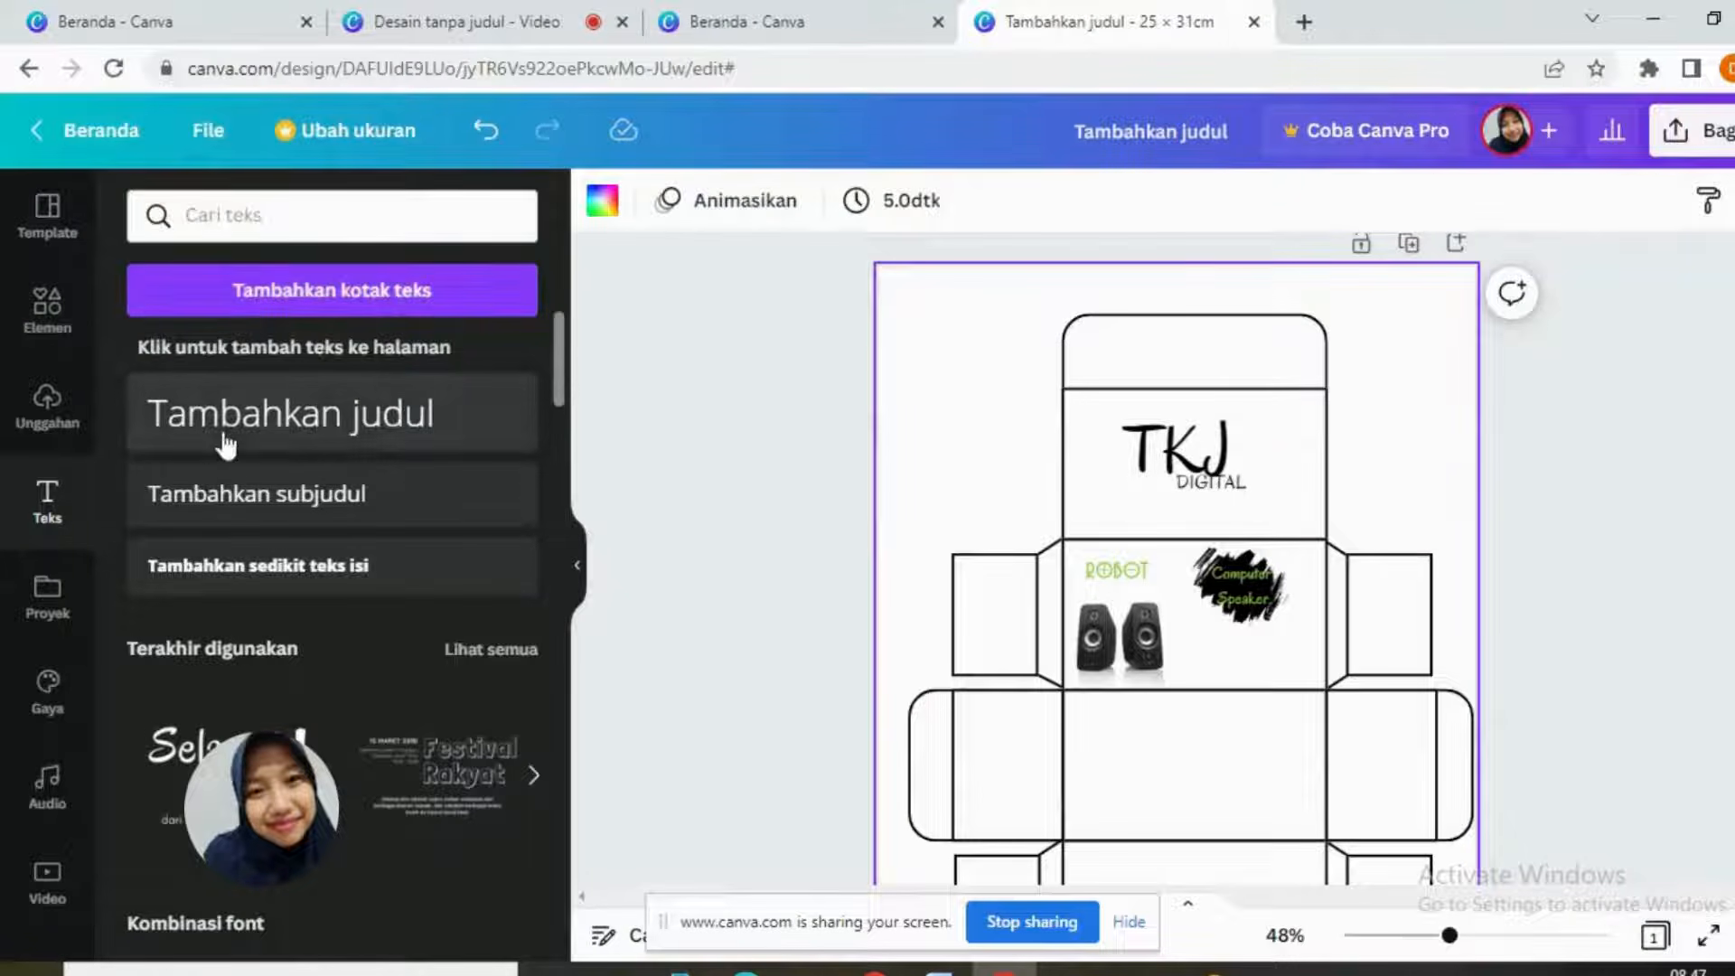
pyautogui.click(395, 567)
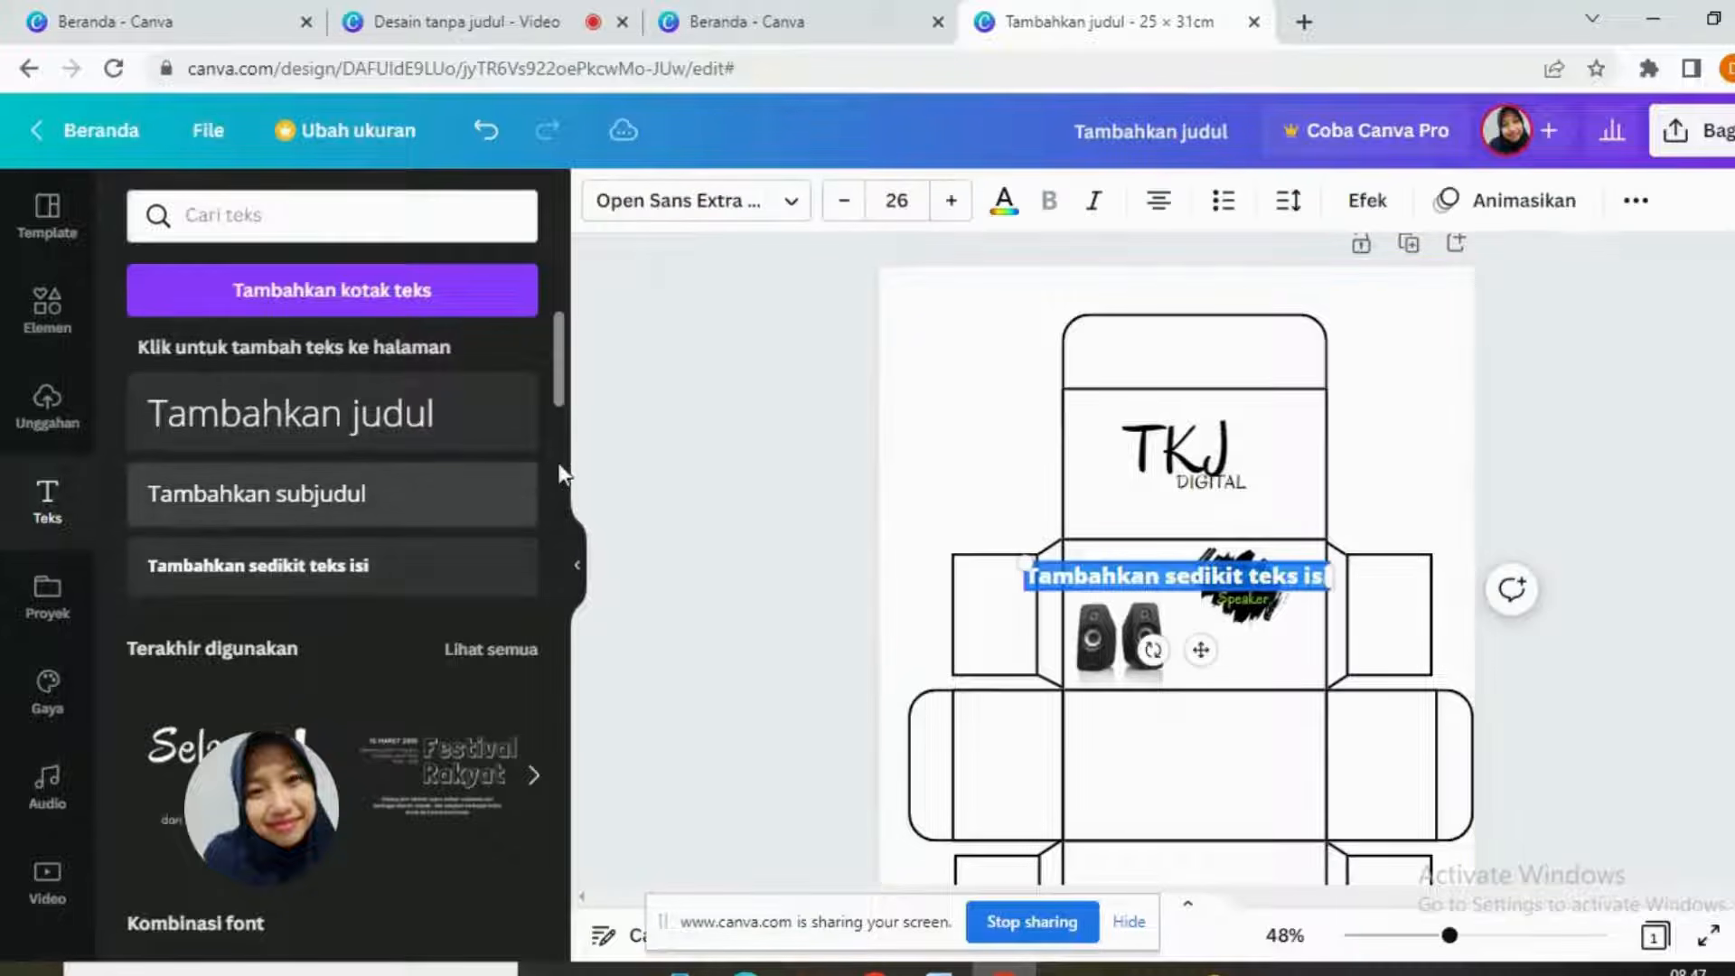
pyautogui.write('c')
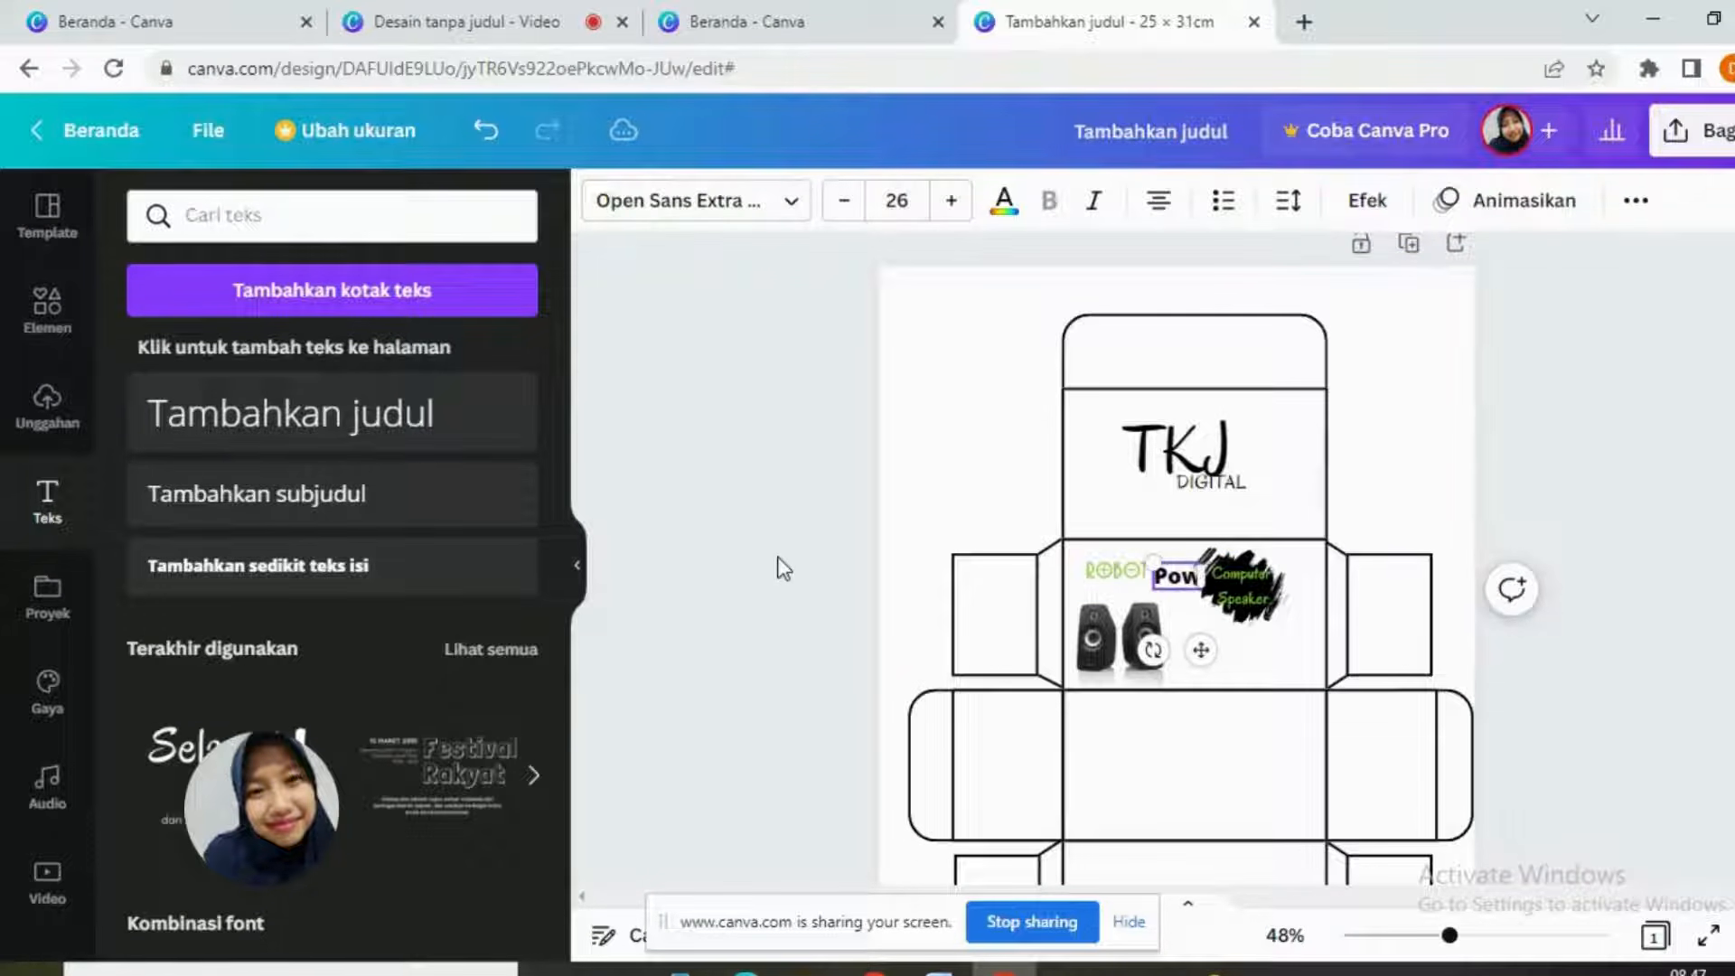
pyautogui.press('Return')
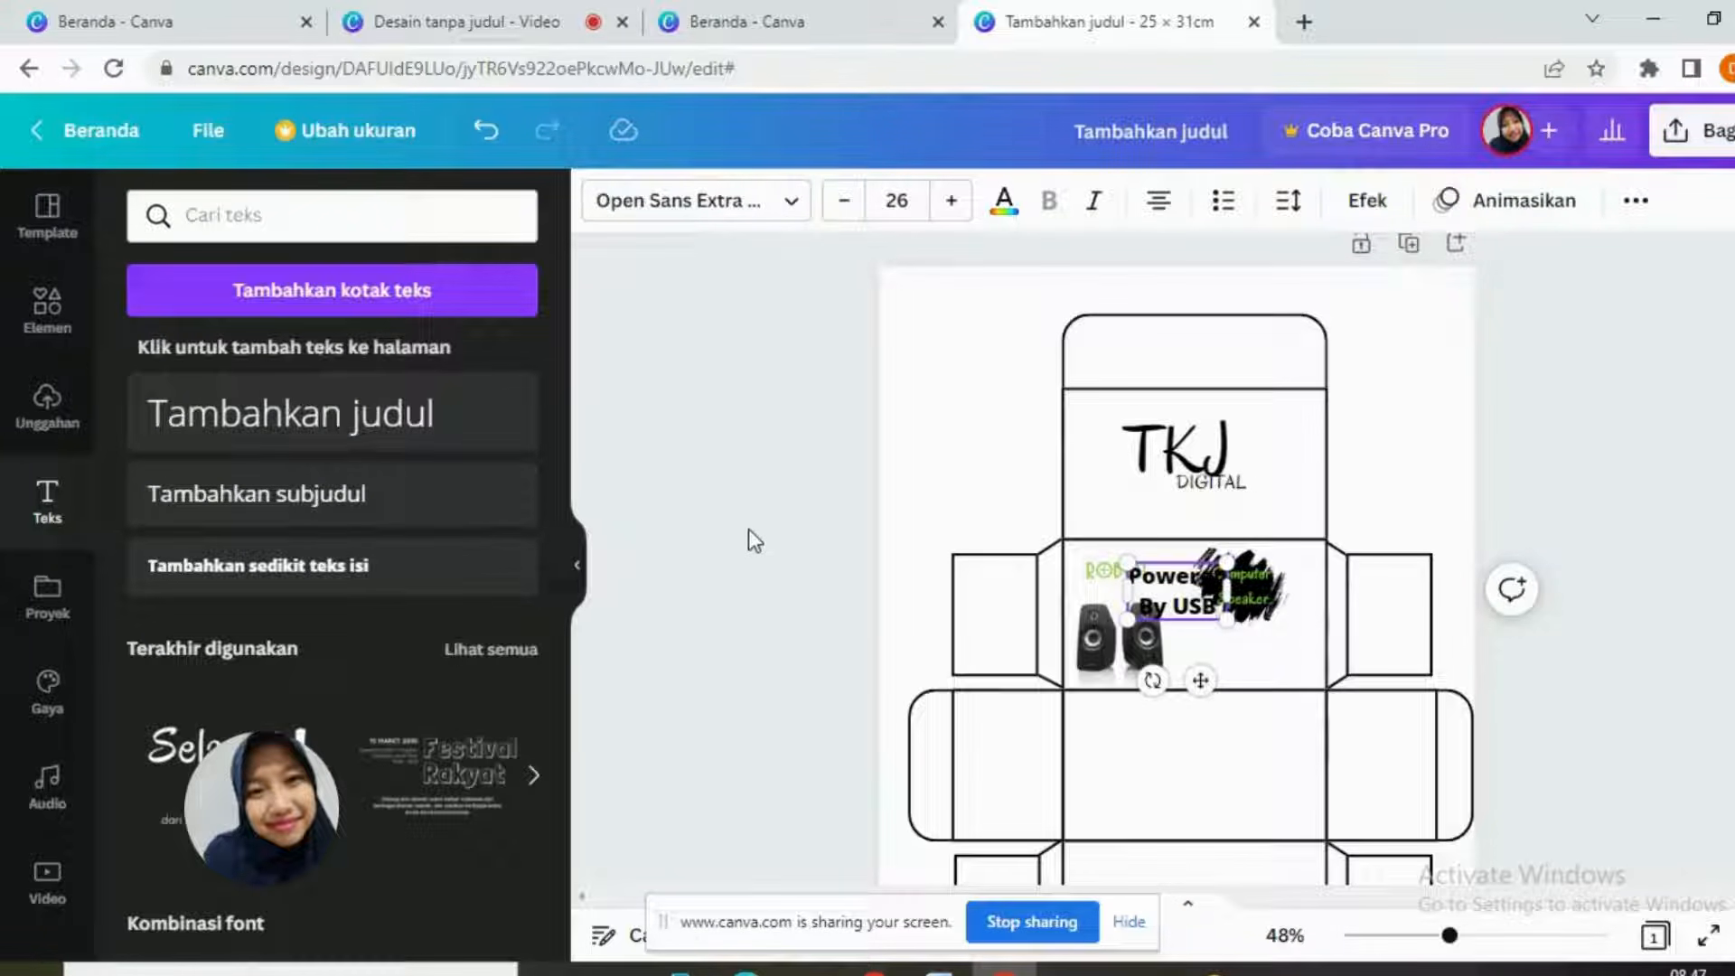
# Step: Set the "Powered By USB" text in Oregano and move it below the black brush stroke
pyautogui.hotkey('ctrl', 'a')
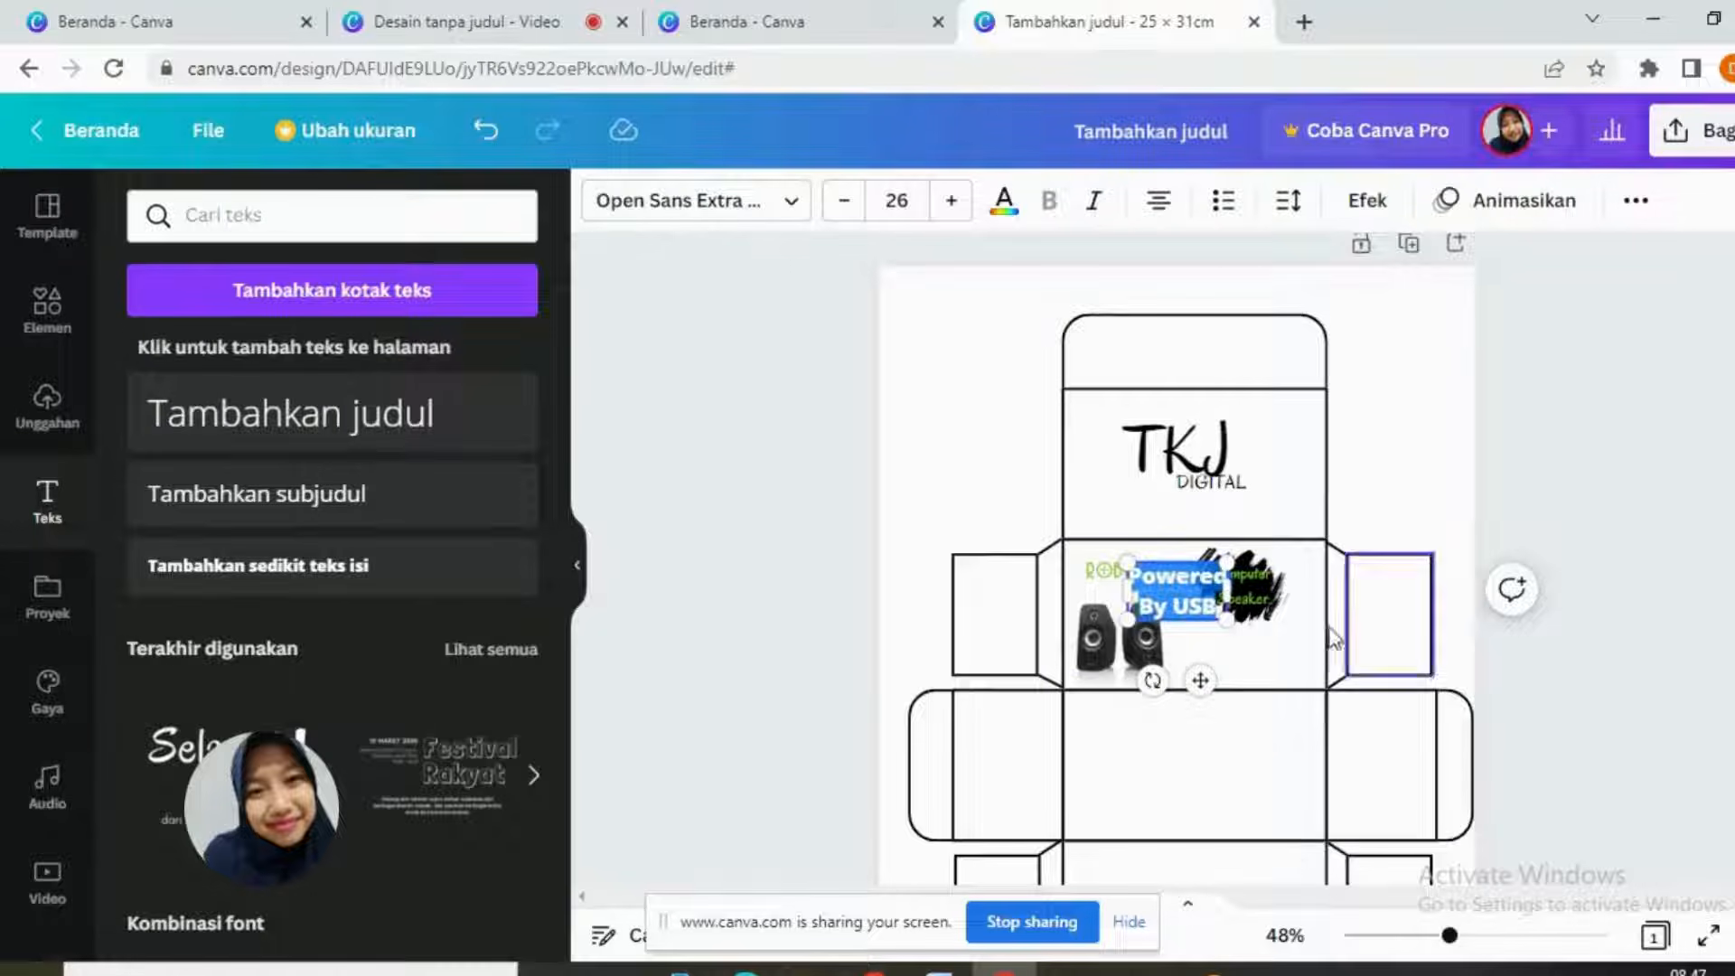
pyautogui.click(775, 195)
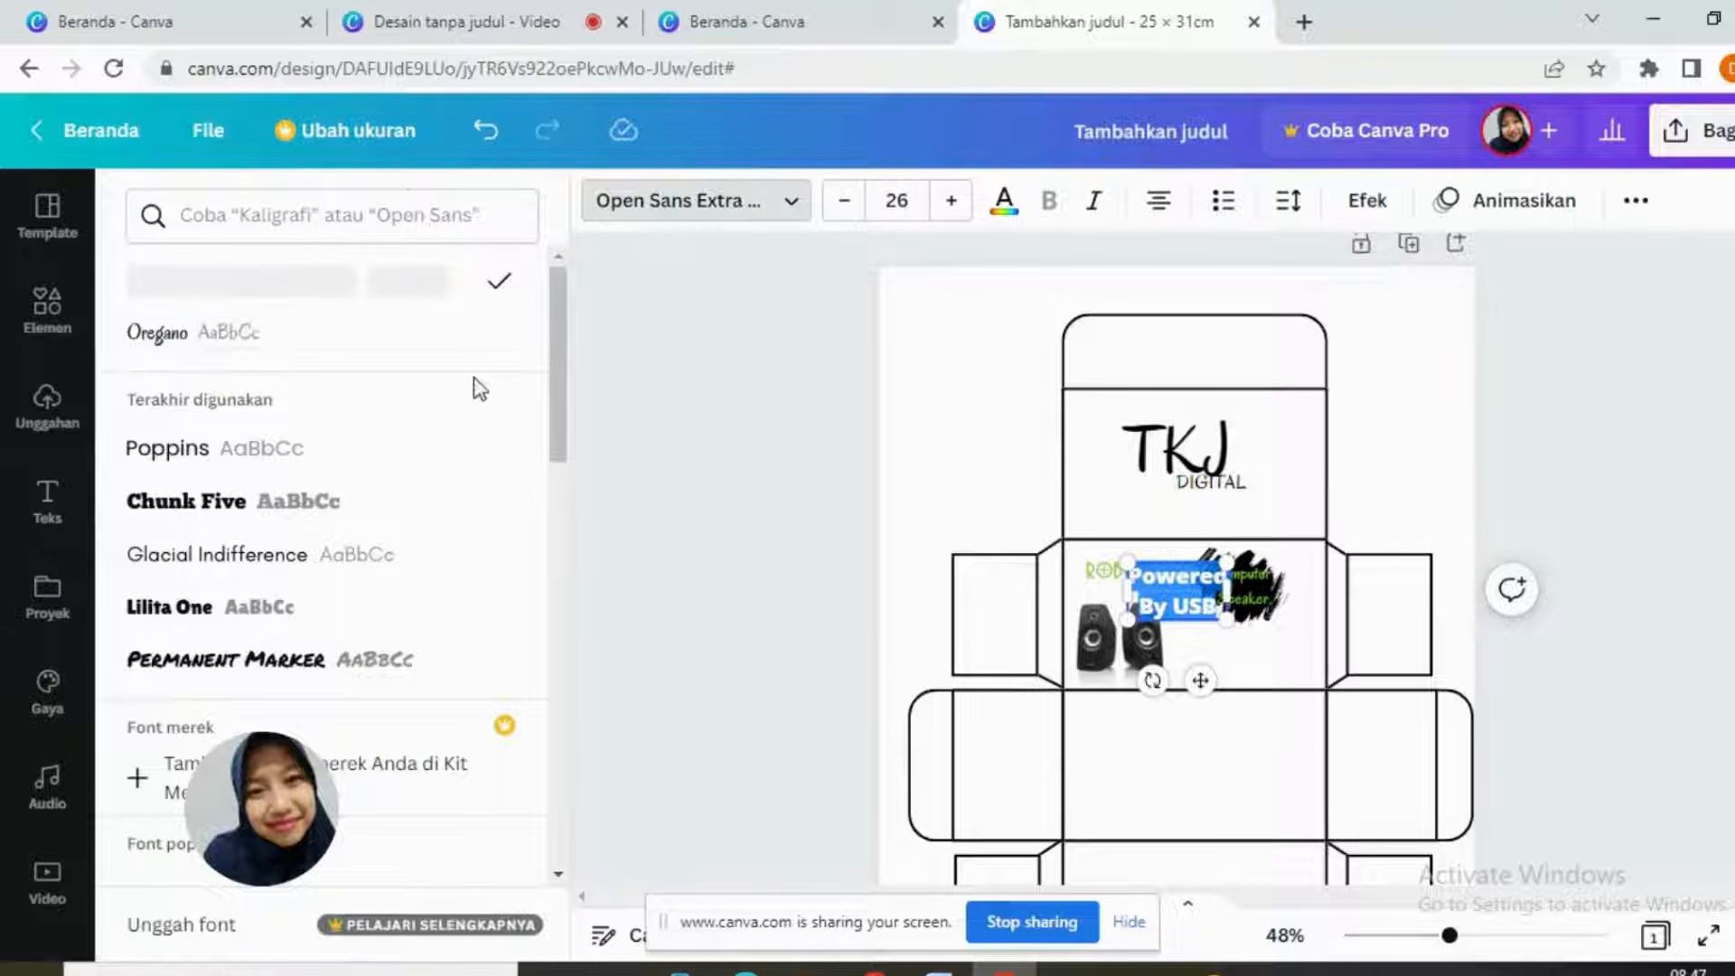
pyautogui.click(459, 316)
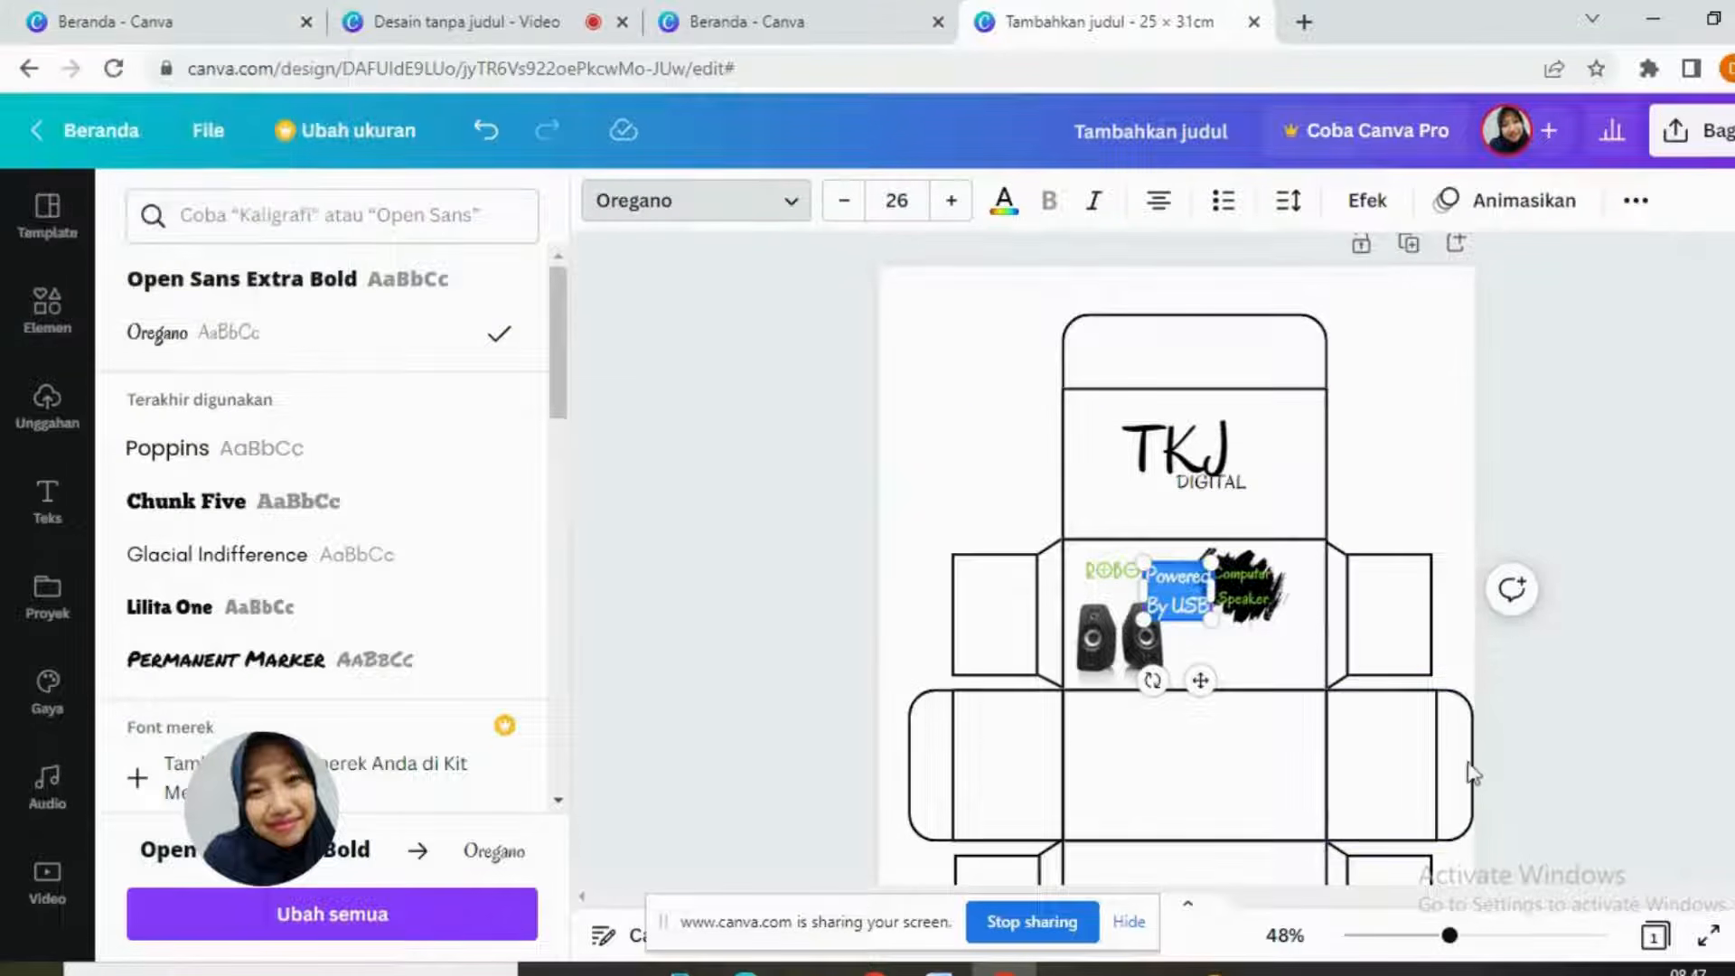
pyautogui.moveTo(1190, 669); pyautogui.dragTo(1257, 730)
pyautogui.moveTo(1276, 652); pyautogui.dragTo(1310, 661)
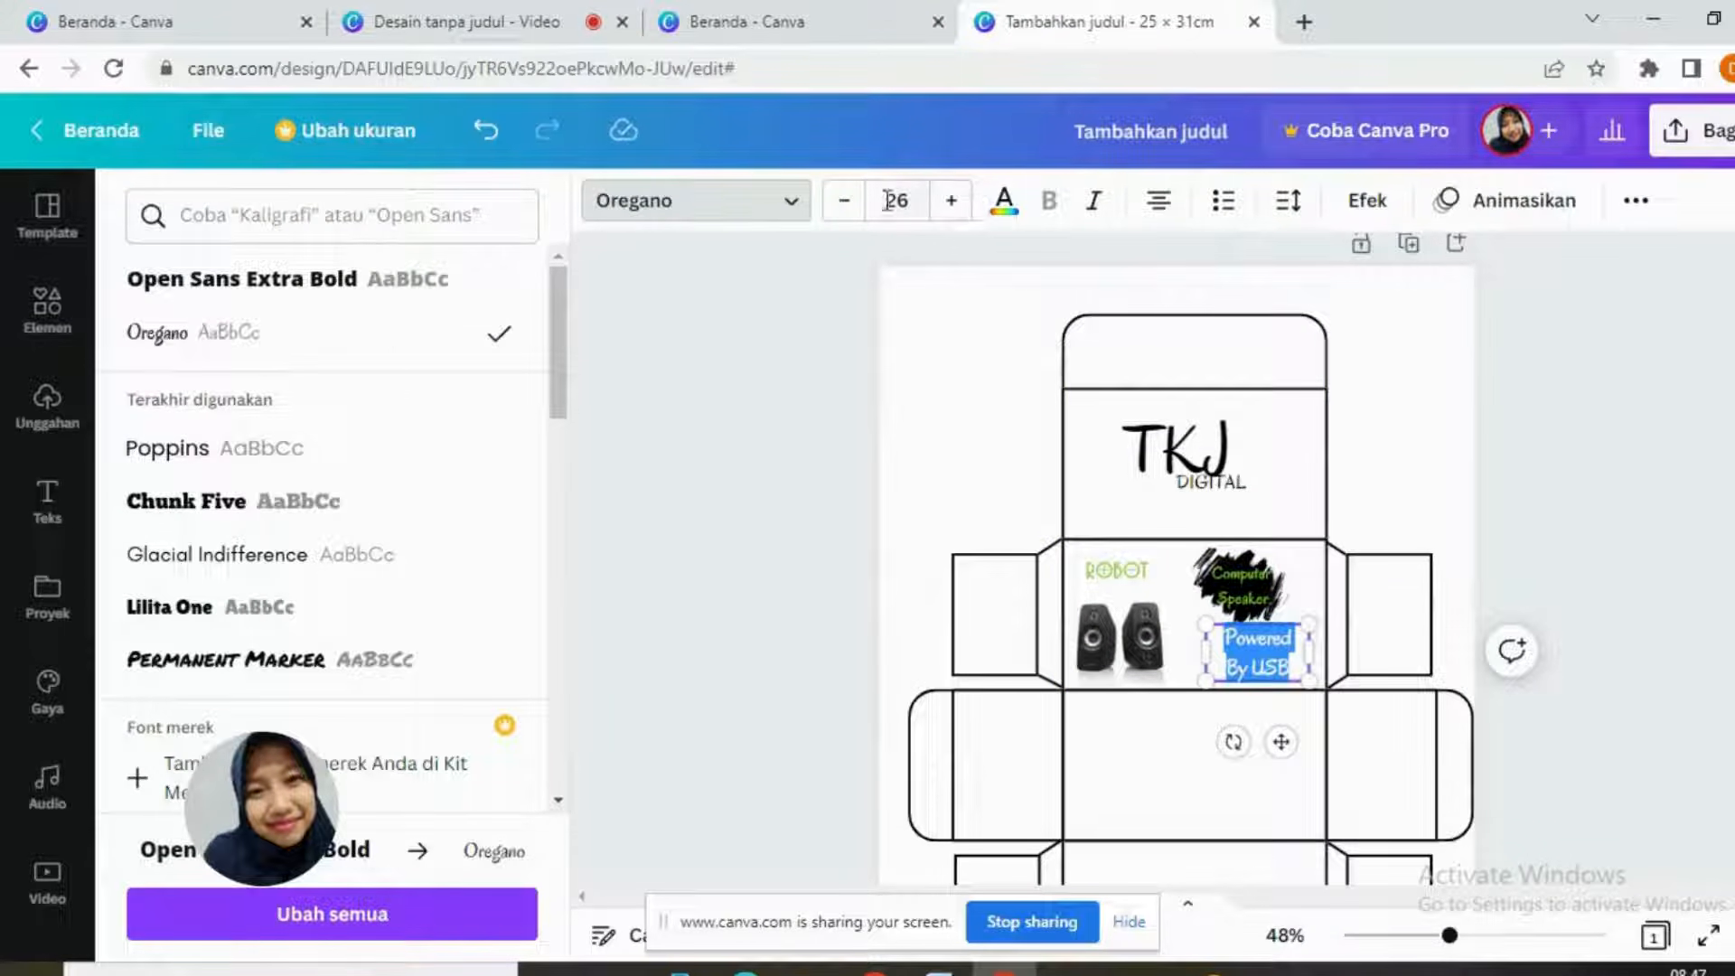
# Step: Reduce the "Powered By USB" text to size 23 and centre it under the brush stroke
pyautogui.click(845, 215)
pyautogui.click(845, 215)
pyautogui.click(845, 215)
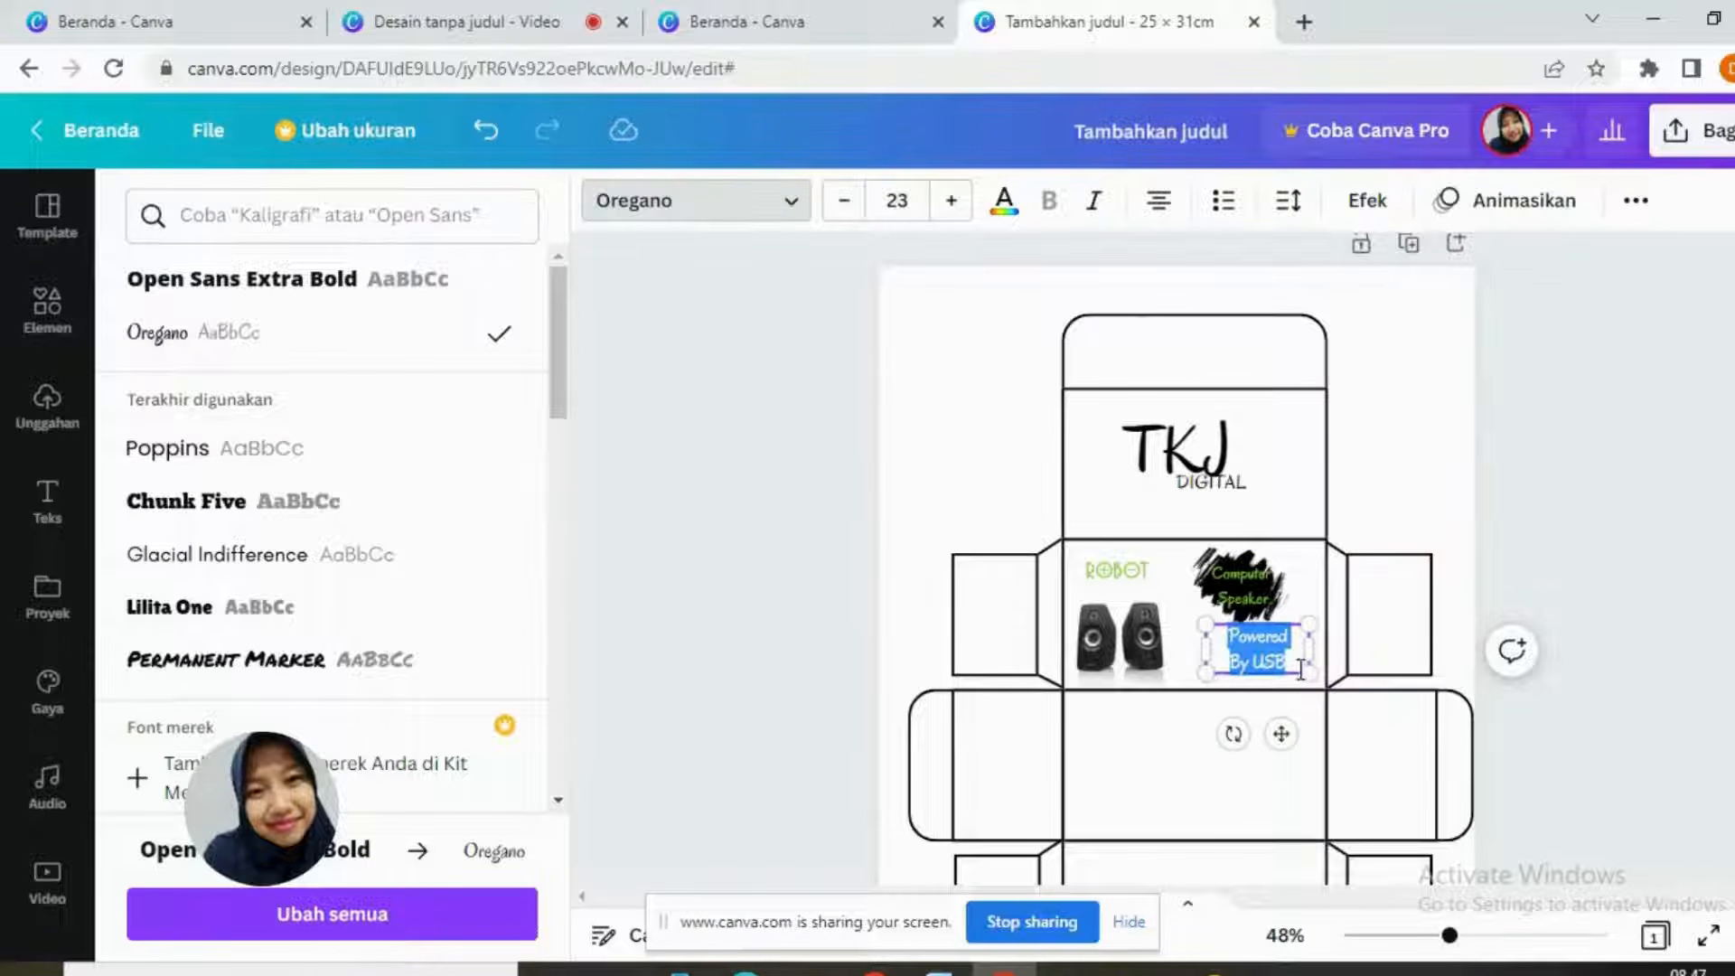
pyautogui.moveTo(1281, 735); pyautogui.dragTo(1263, 734)
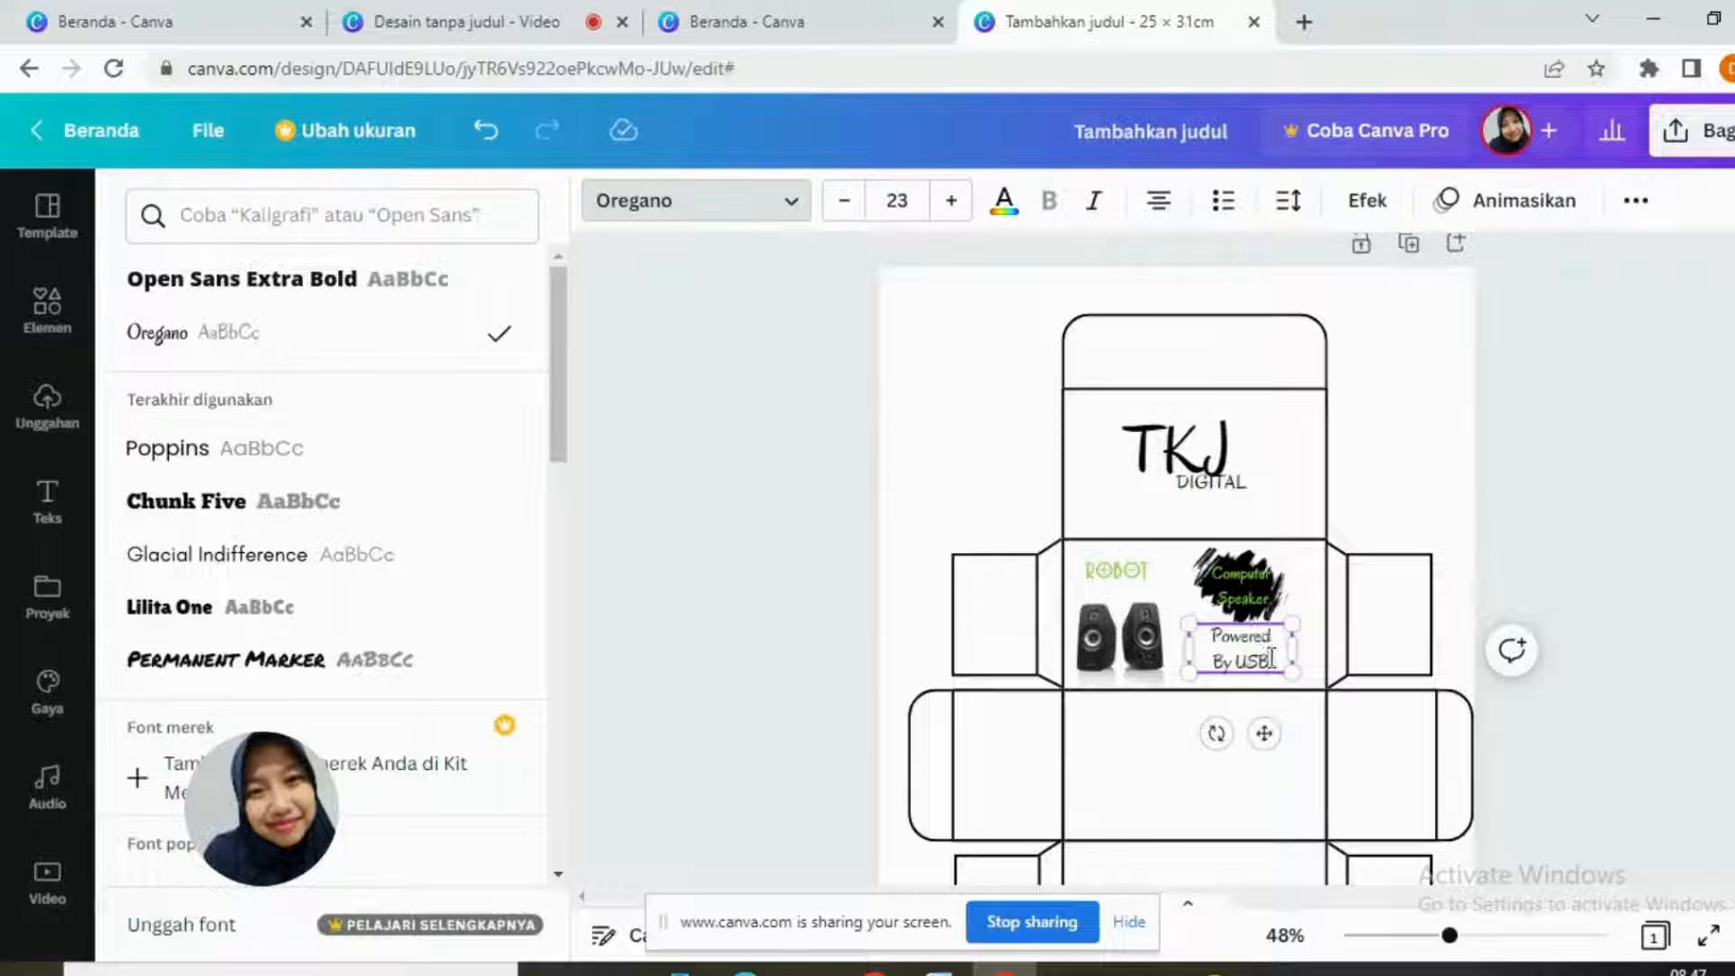
# Step: Change the font of the "Powered By USB" text to Permanent Marker
pyautogui.moveTo(1224, 645); pyautogui.dragTo(1210, 635)
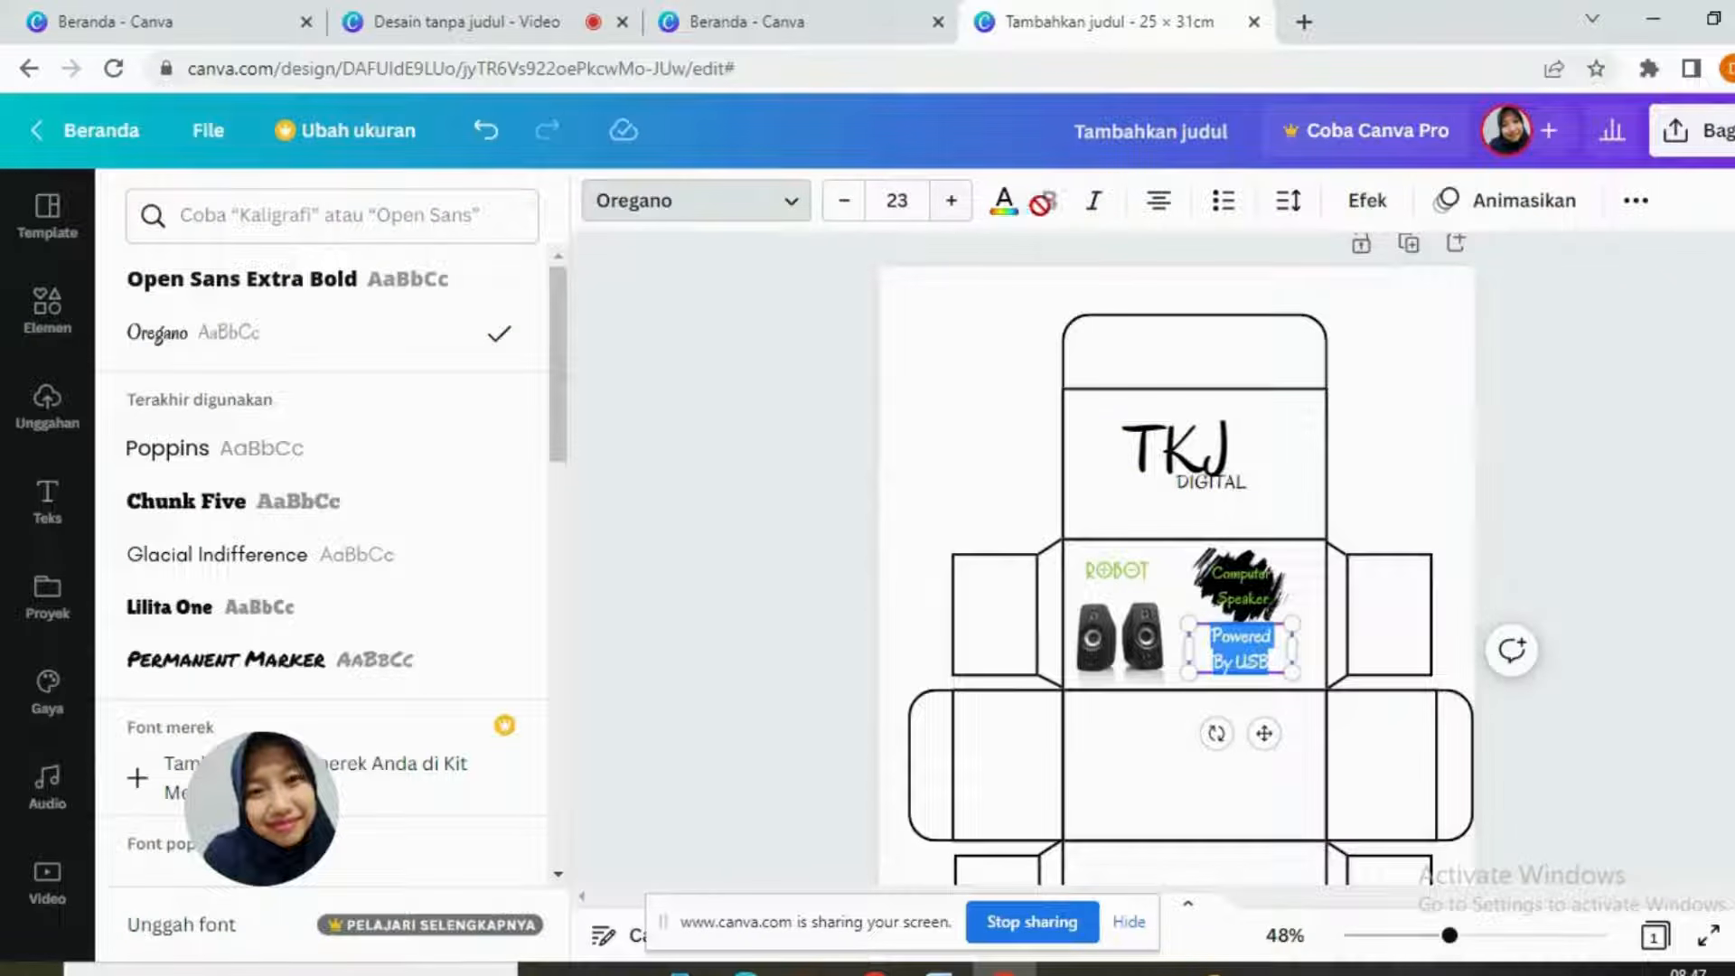
pyautogui.click(792, 205)
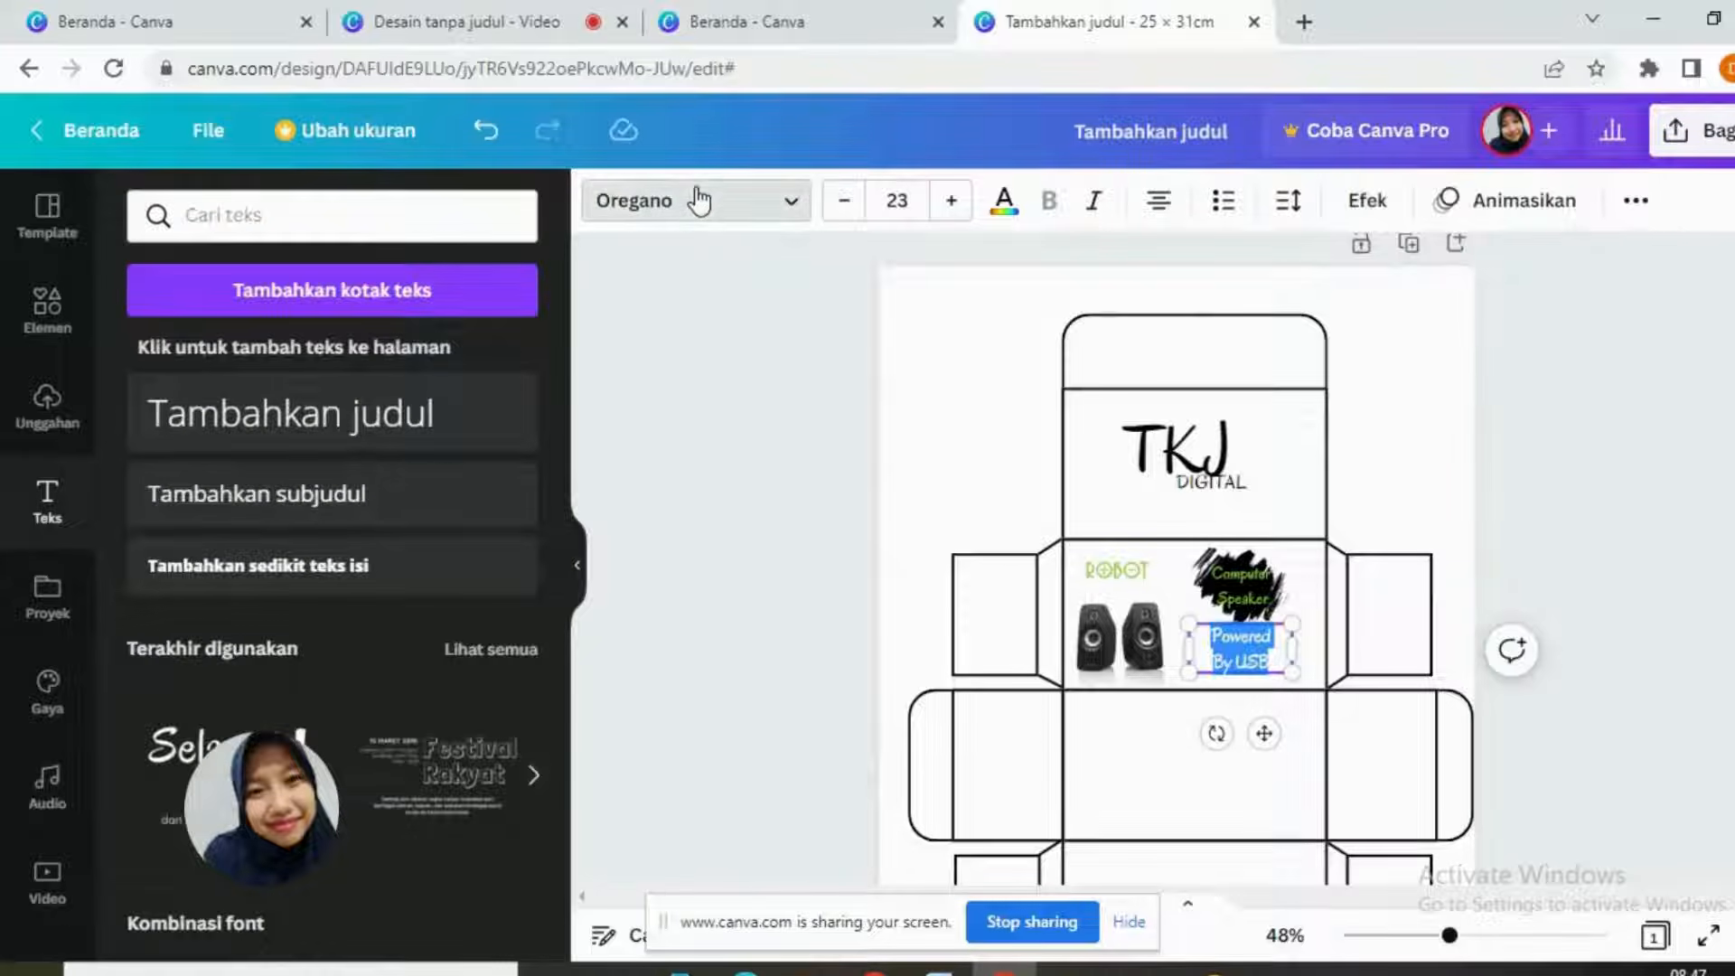
pyautogui.click(699, 201)
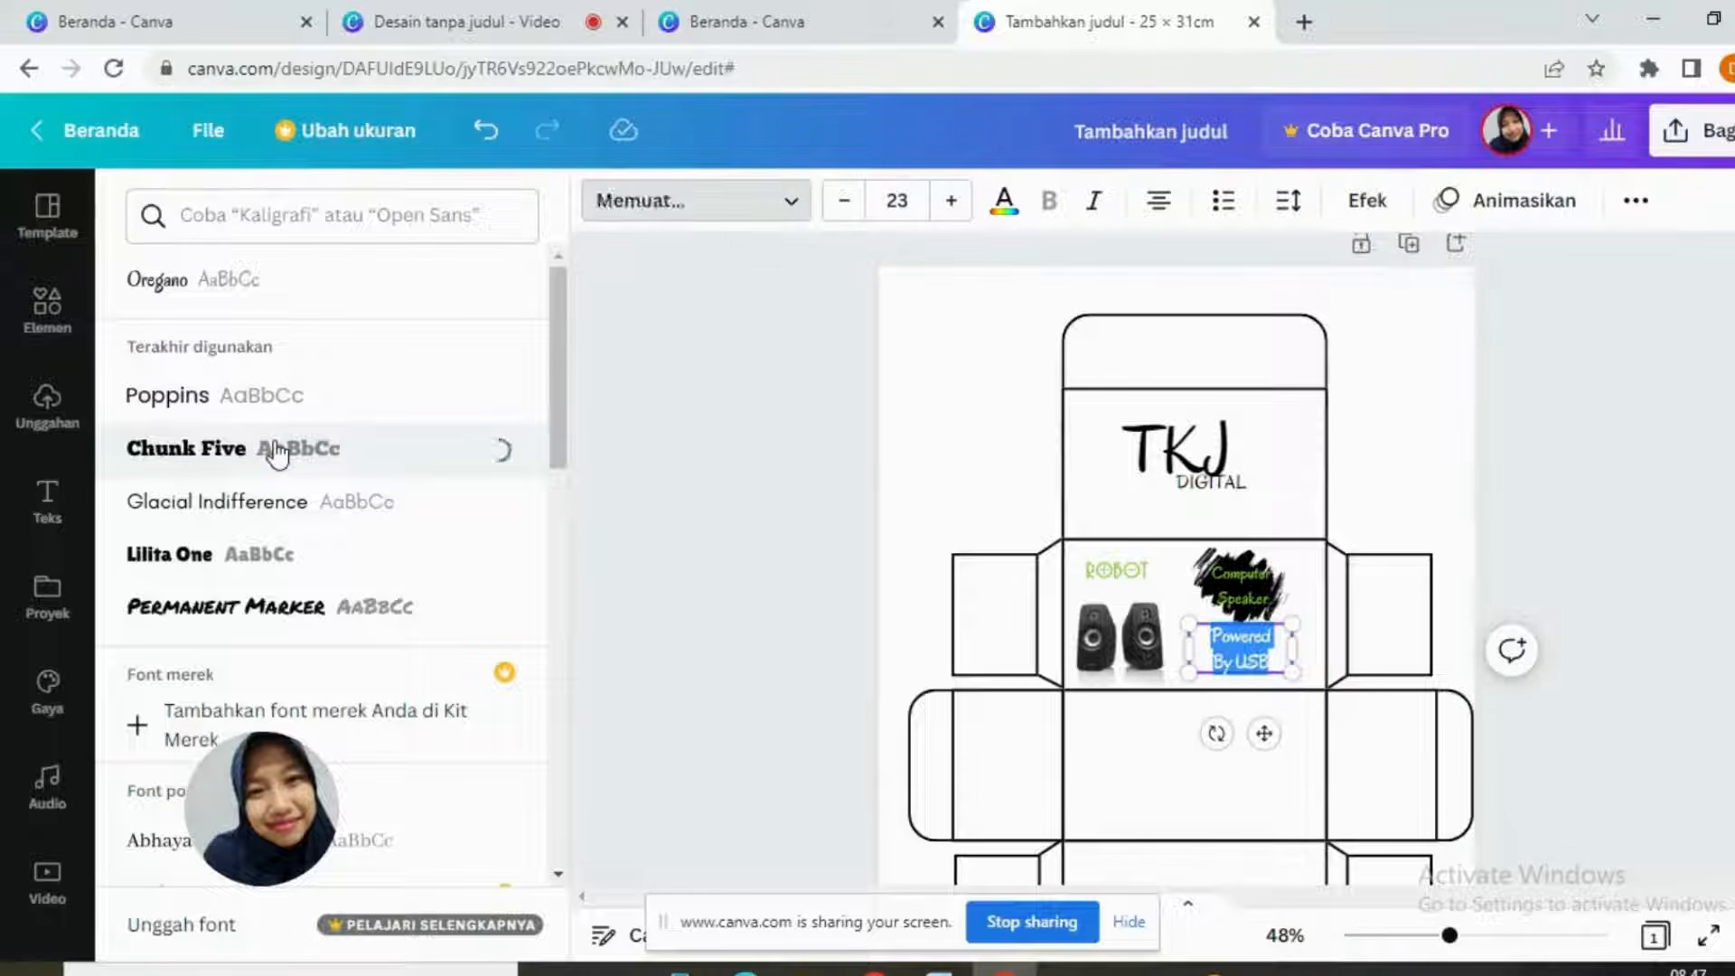
pyautogui.click(222, 621)
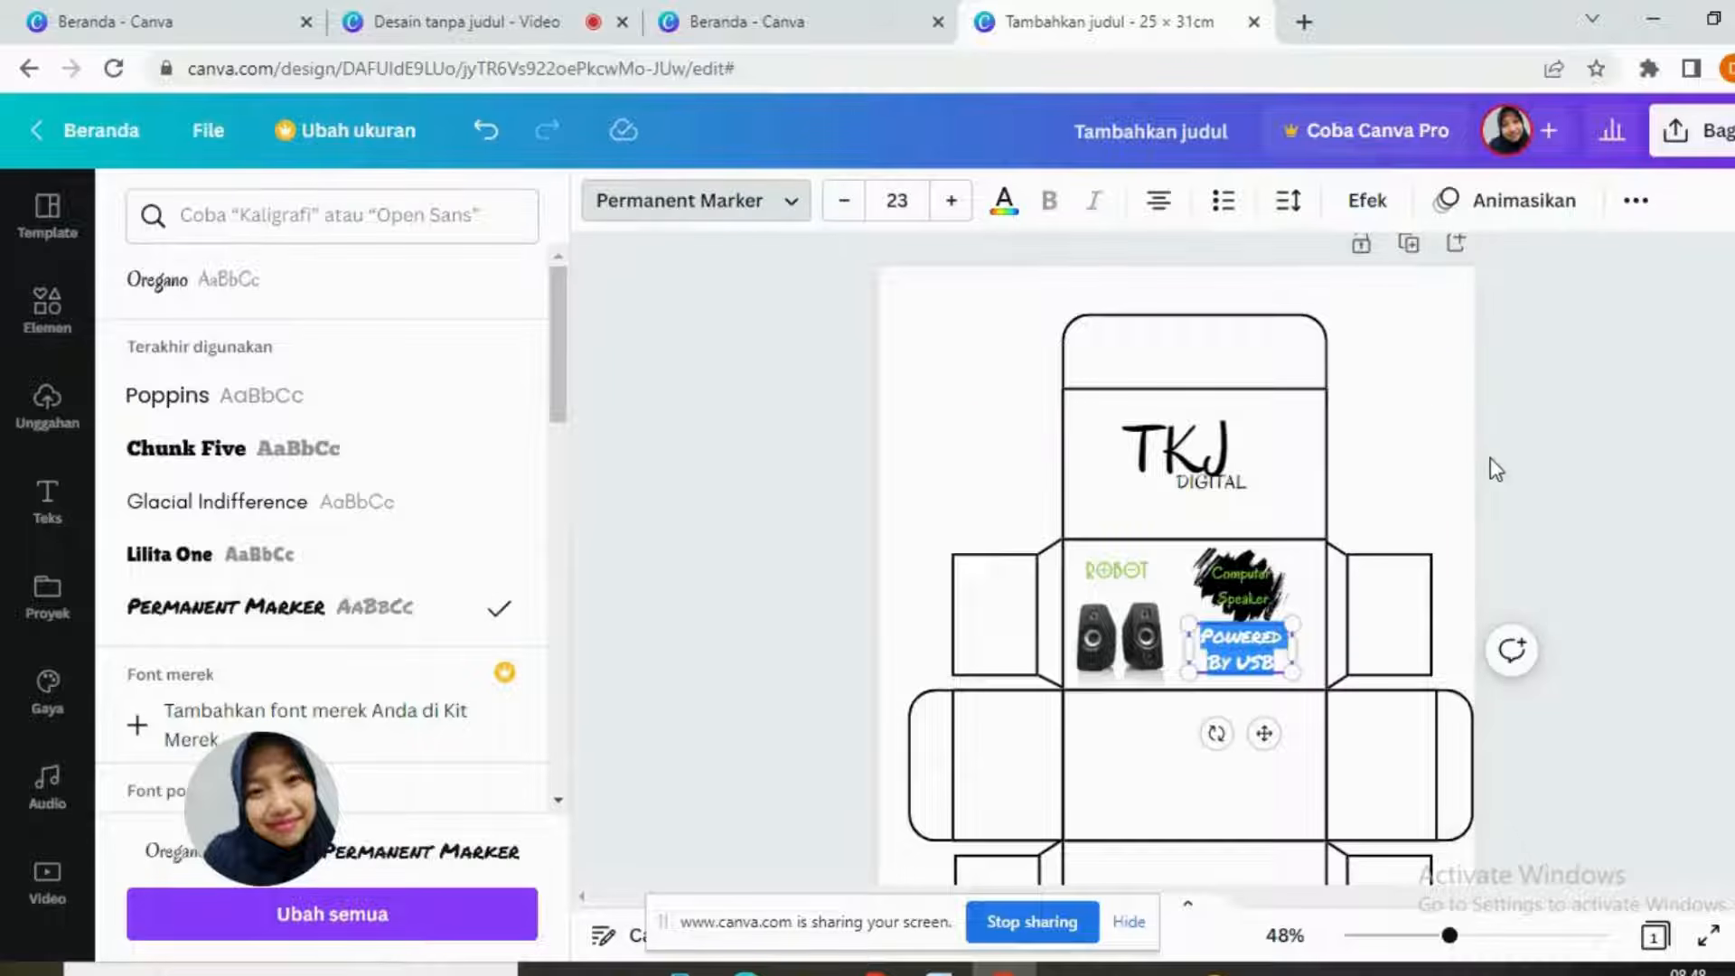
pyautogui.click(1180, 807)
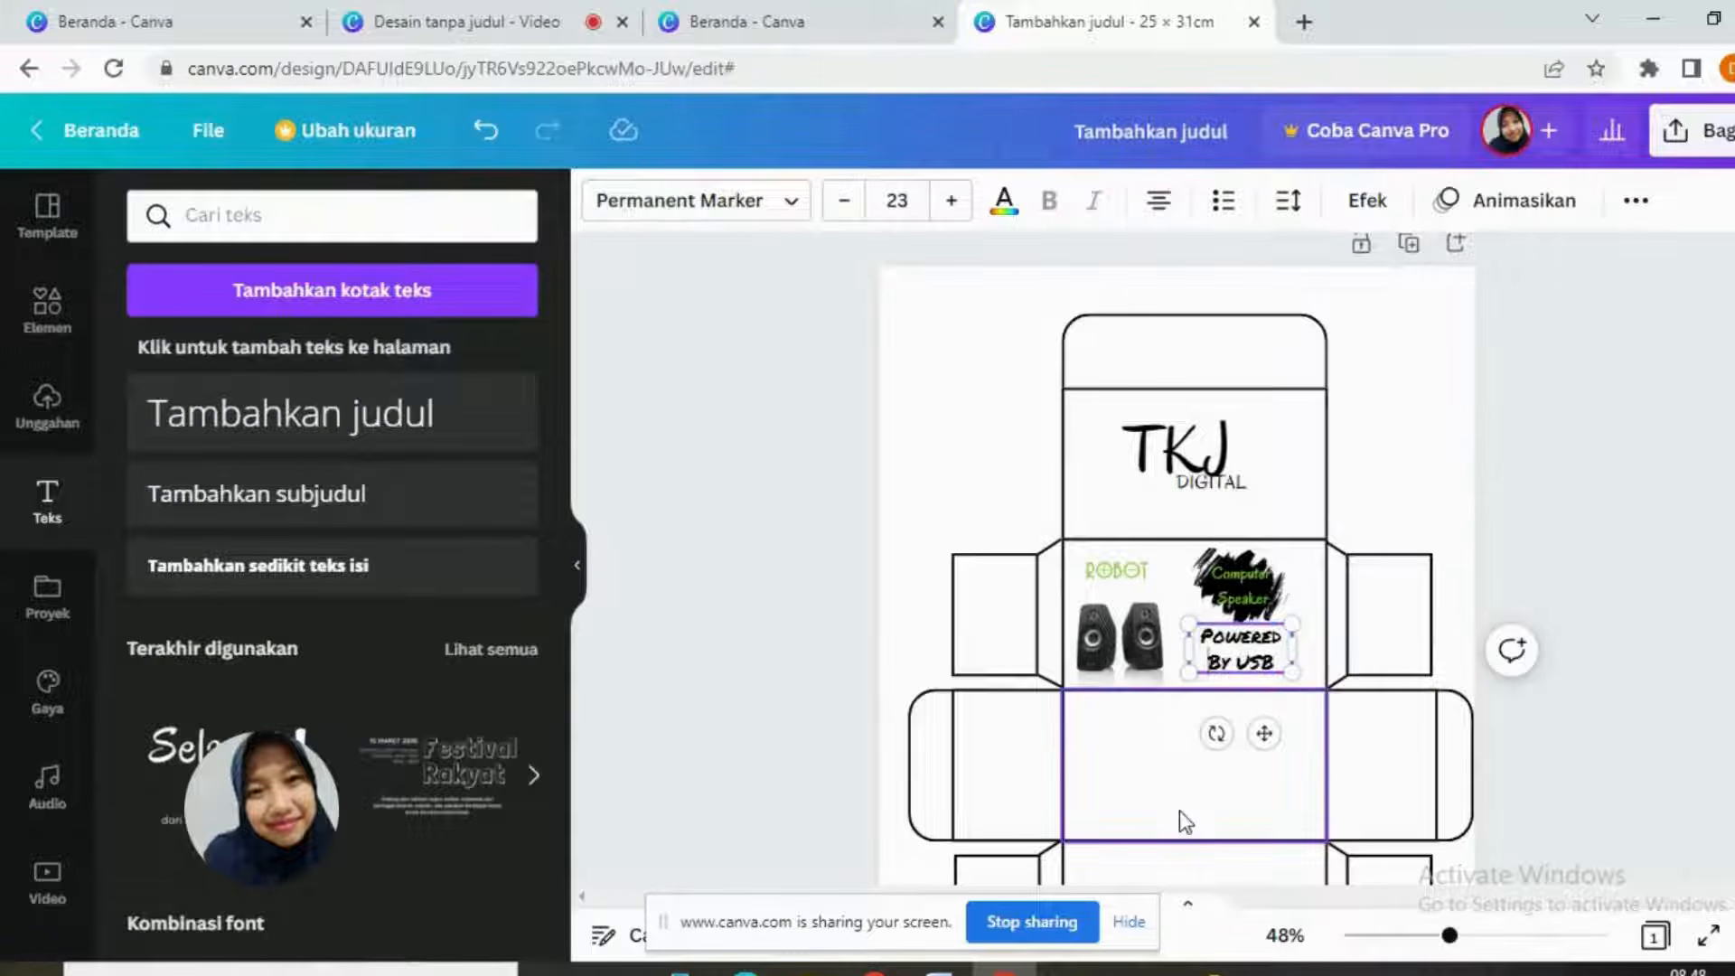
# Step: Set the "Powered By USB" text to size 16 and realign it slightly lower under the brush stroke
pyautogui.click(1270, 641)
pyautogui.click(838, 203)
pyautogui.click(838, 202)
pyautogui.click(838, 203)
pyautogui.click(838, 203)
pyautogui.click(838, 202)
pyautogui.click(837, 202)
pyautogui.click(838, 202)
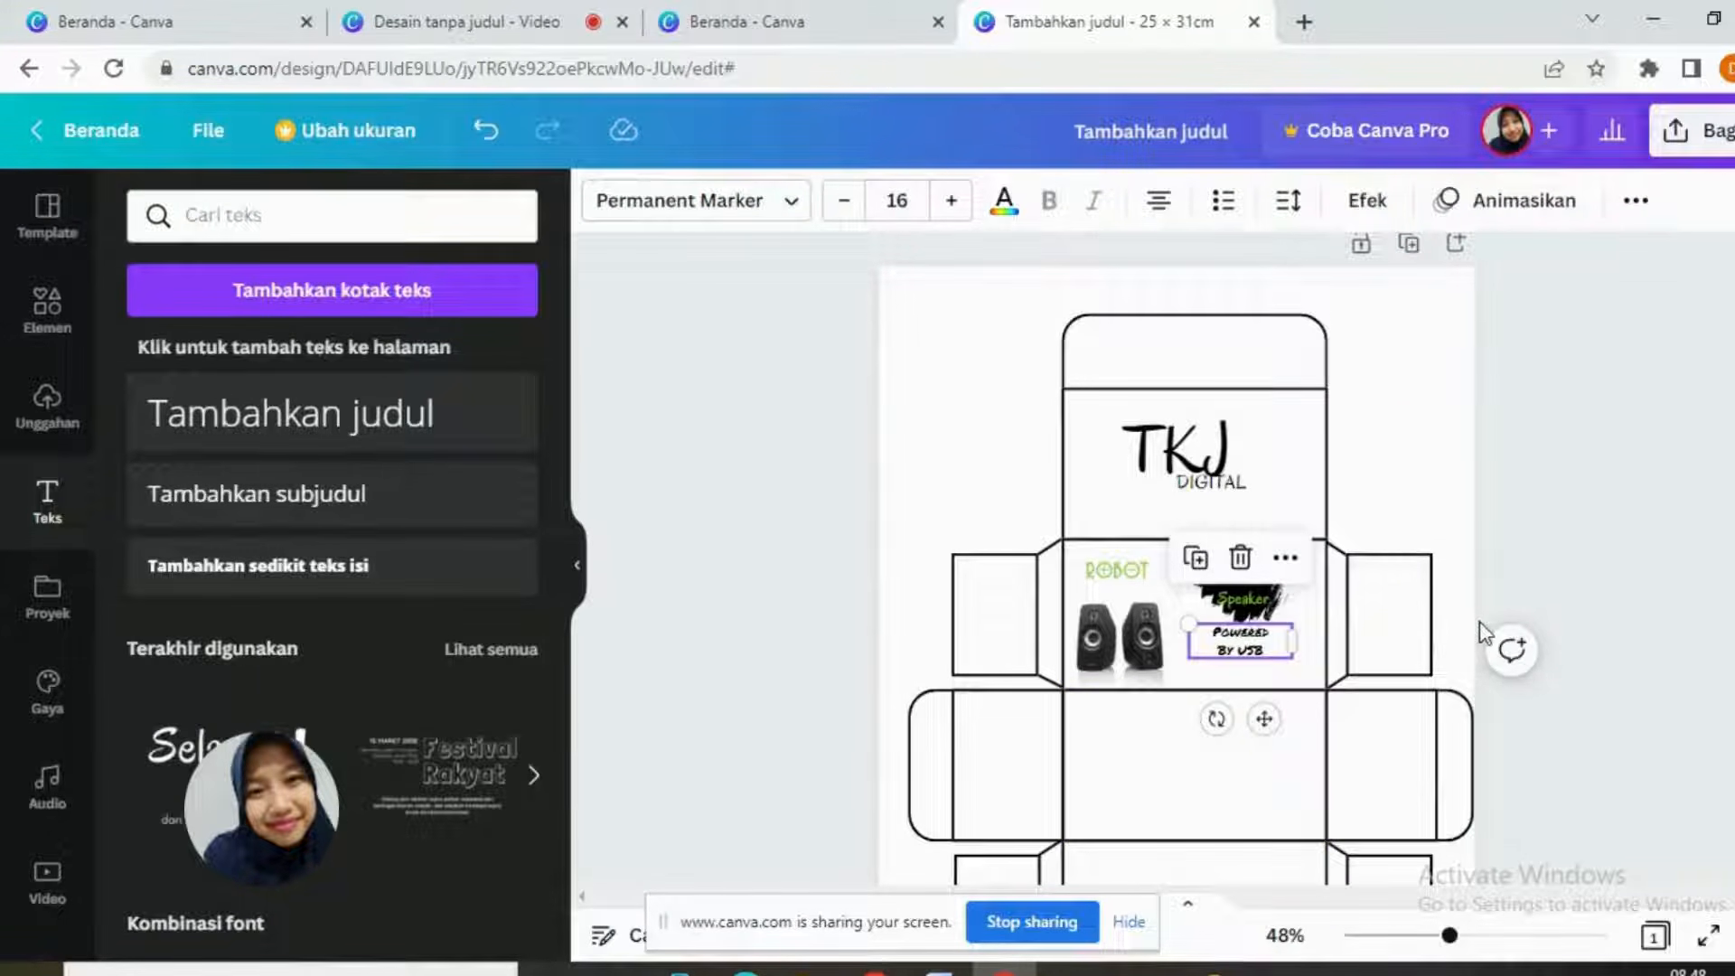
pyautogui.moveTo(1256, 717); pyautogui.dragTo(1259, 725)
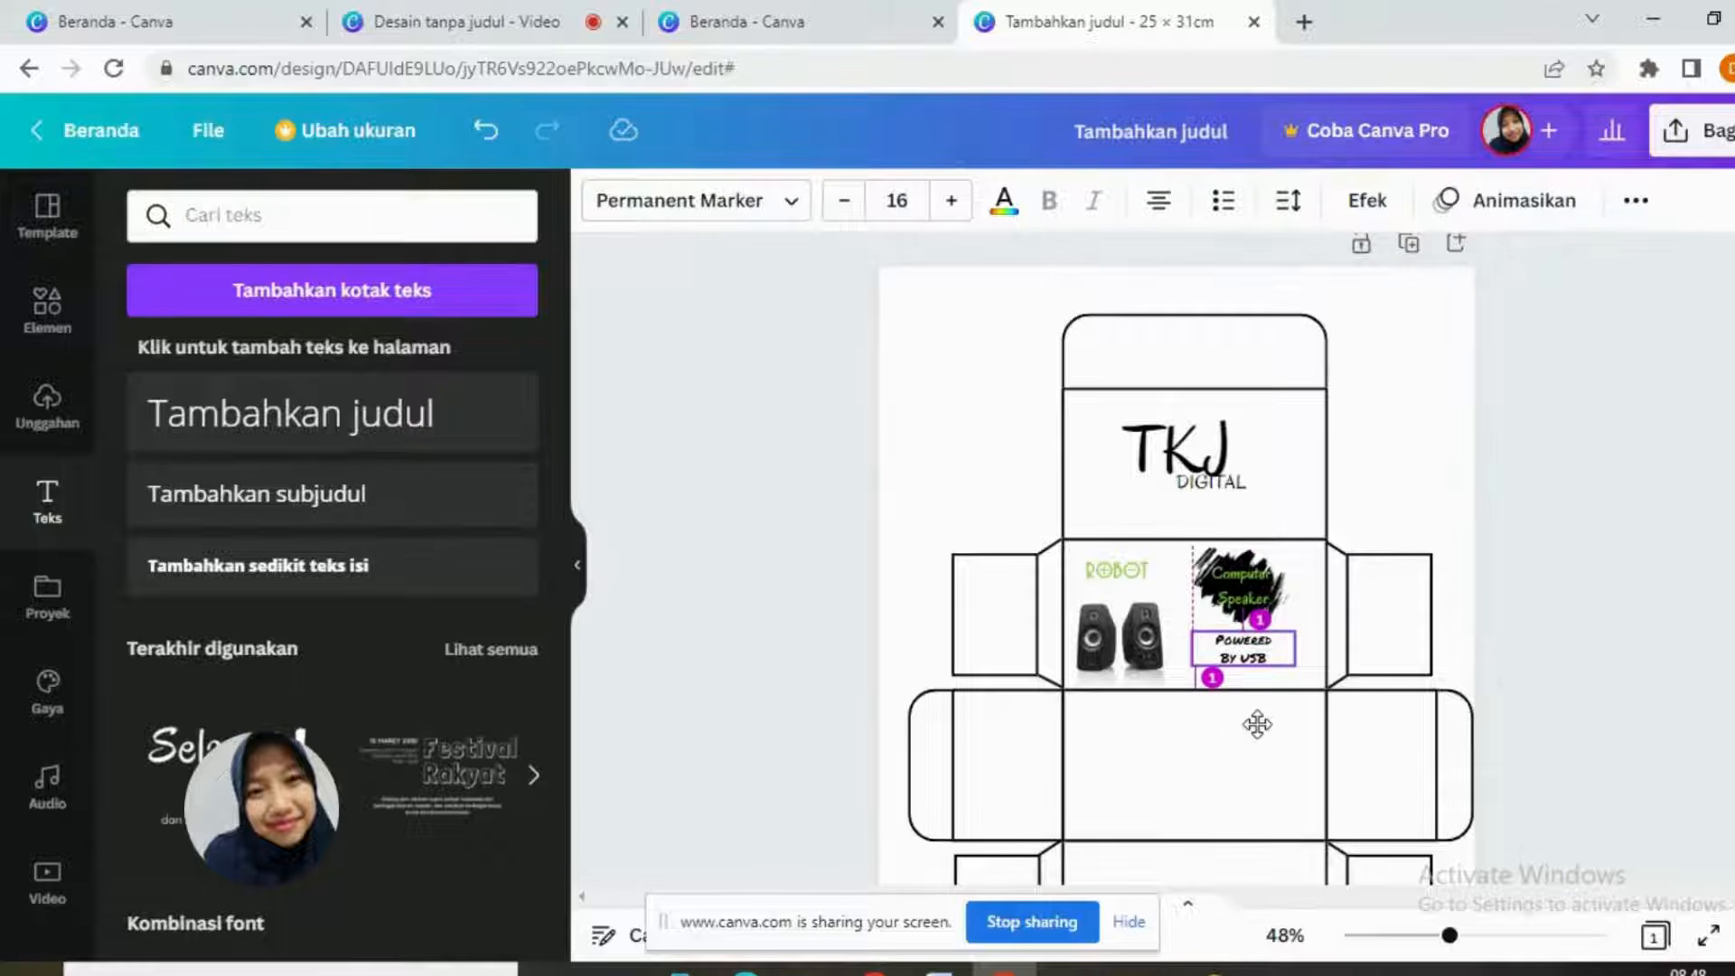
pyautogui.click(1536, 467)
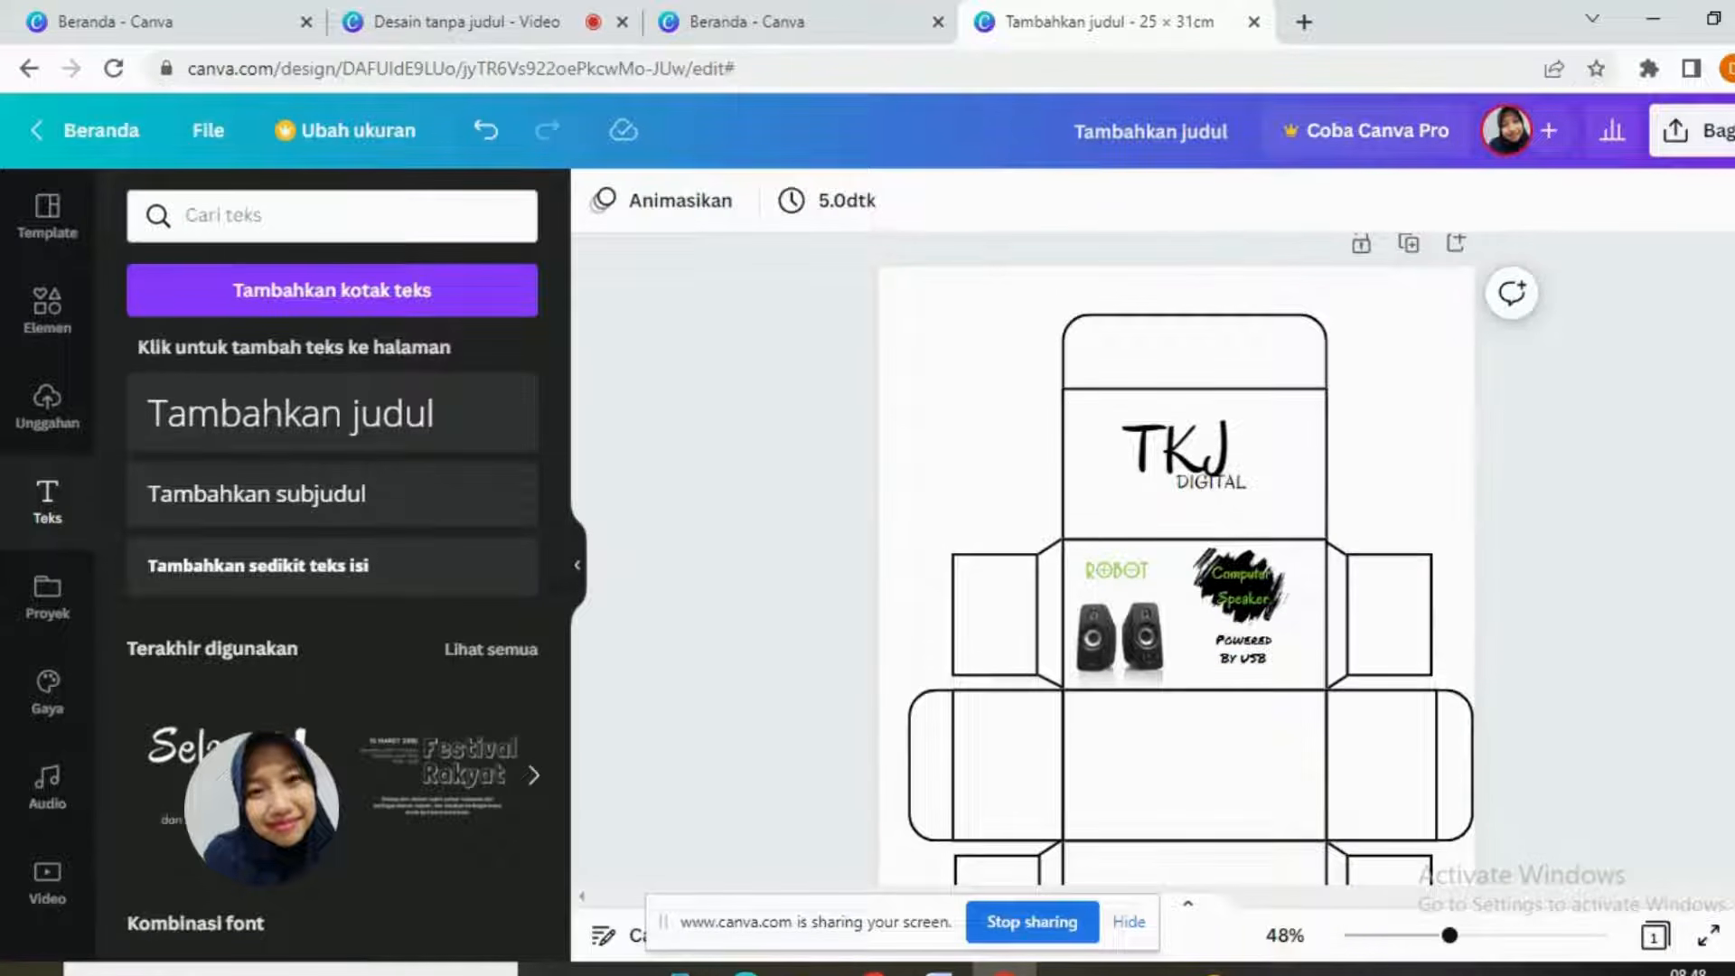
# Step: Enlarge the black brush stroke slightly and nudge the "Computer Speaker" text down on it
pyautogui.scroll(-1, 1408, 514)
pyautogui.click(1252, 583)
pyautogui.click(1251, 612)
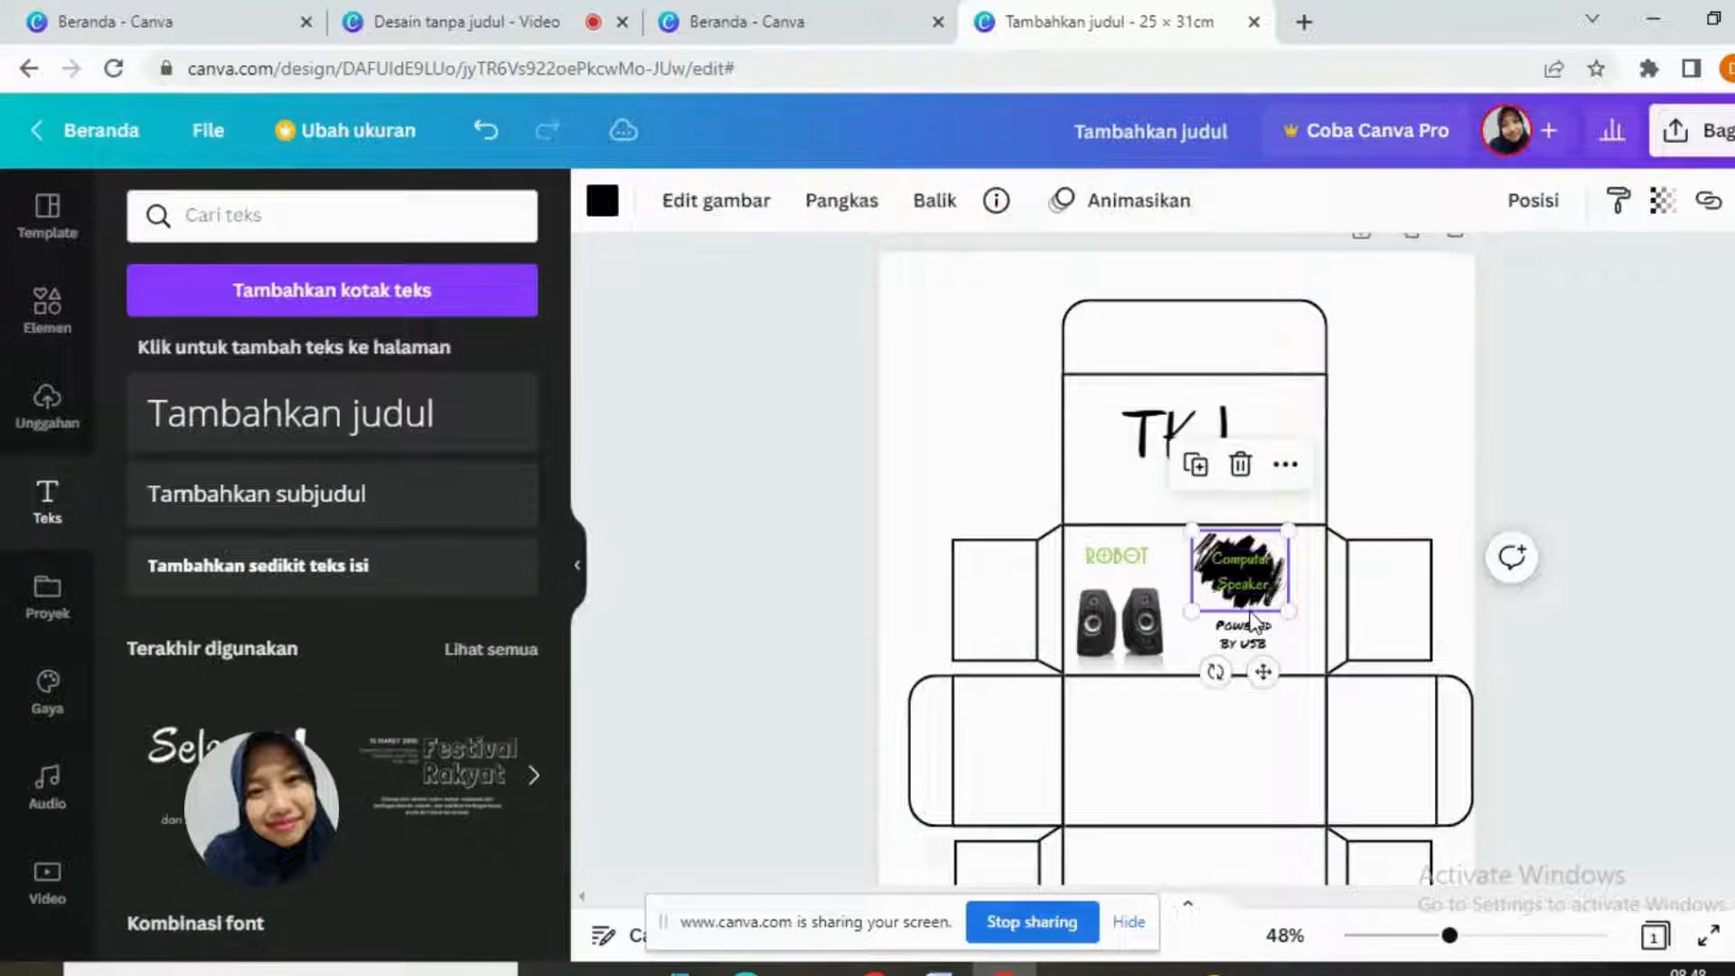
pyautogui.moveTo(1288, 604); pyautogui.dragTo(1297, 613)
pyautogui.click(1247, 573)
pyautogui.press('Down')
pyautogui.press('Down')
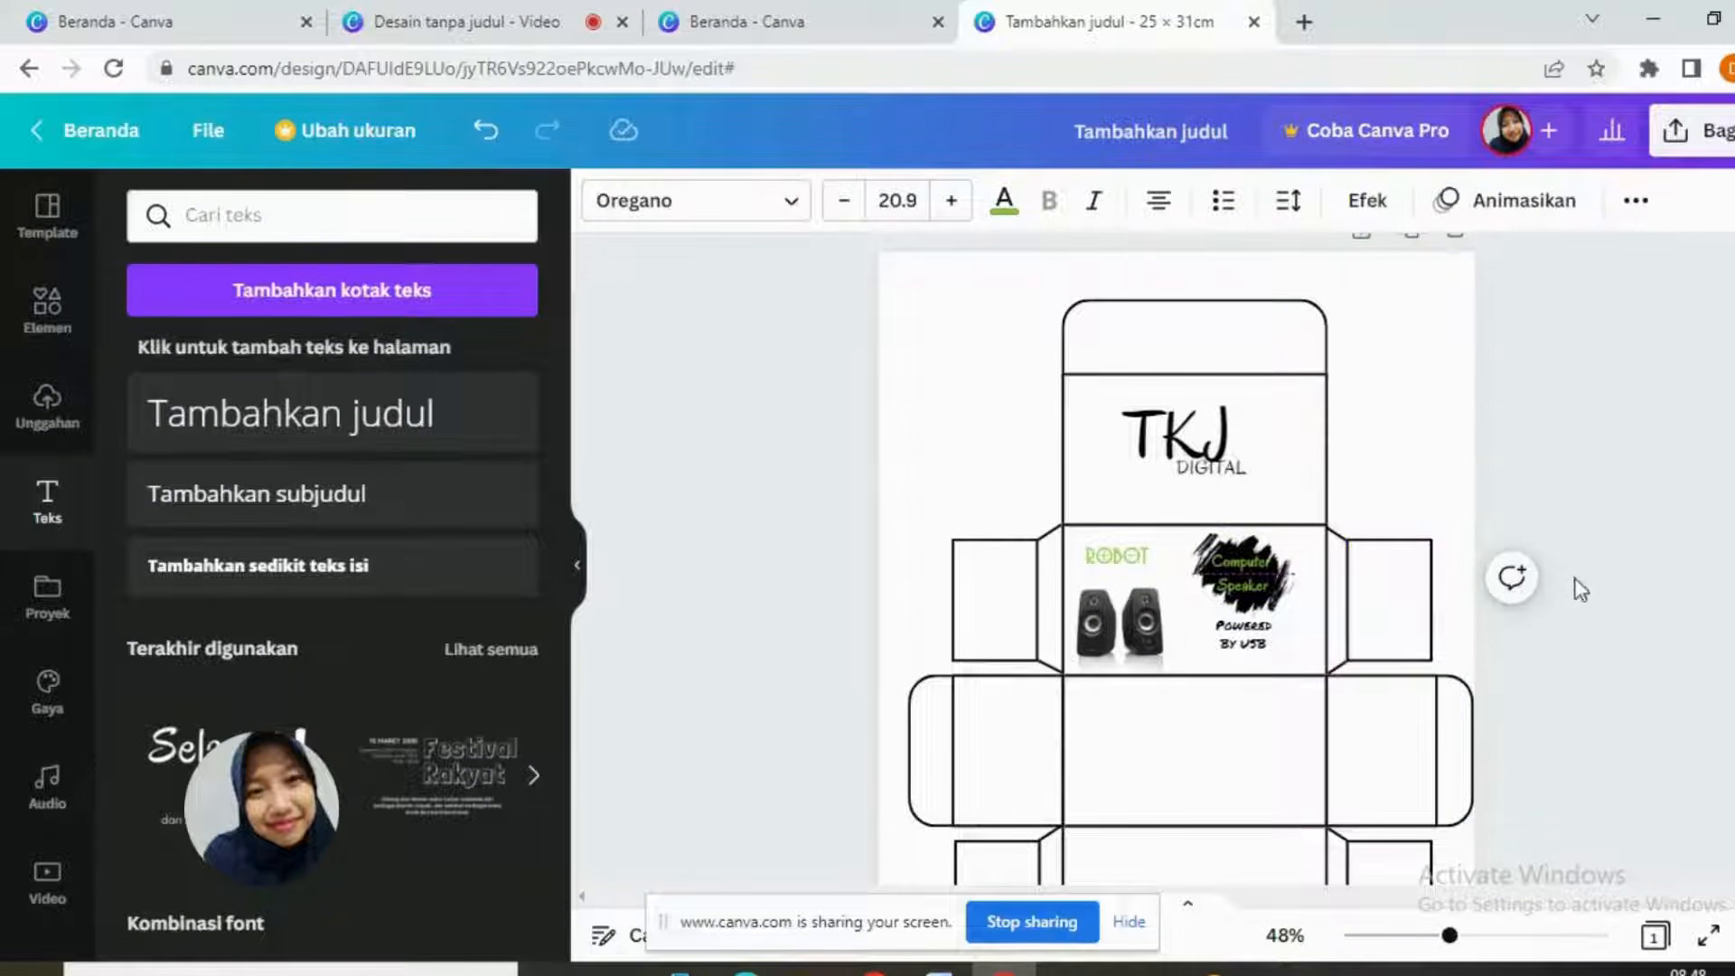
# Step: Nudge the "Powered By USB" text down and slightly to the right beneath the brush stroke
pyautogui.click(1242, 636)
pyautogui.press('Down')
pyautogui.press('Down')
pyautogui.press('Down')
pyautogui.press('Down')
pyautogui.press('Down')
pyautogui.press('Down')
pyautogui.press('Down')
pyautogui.press('Down')
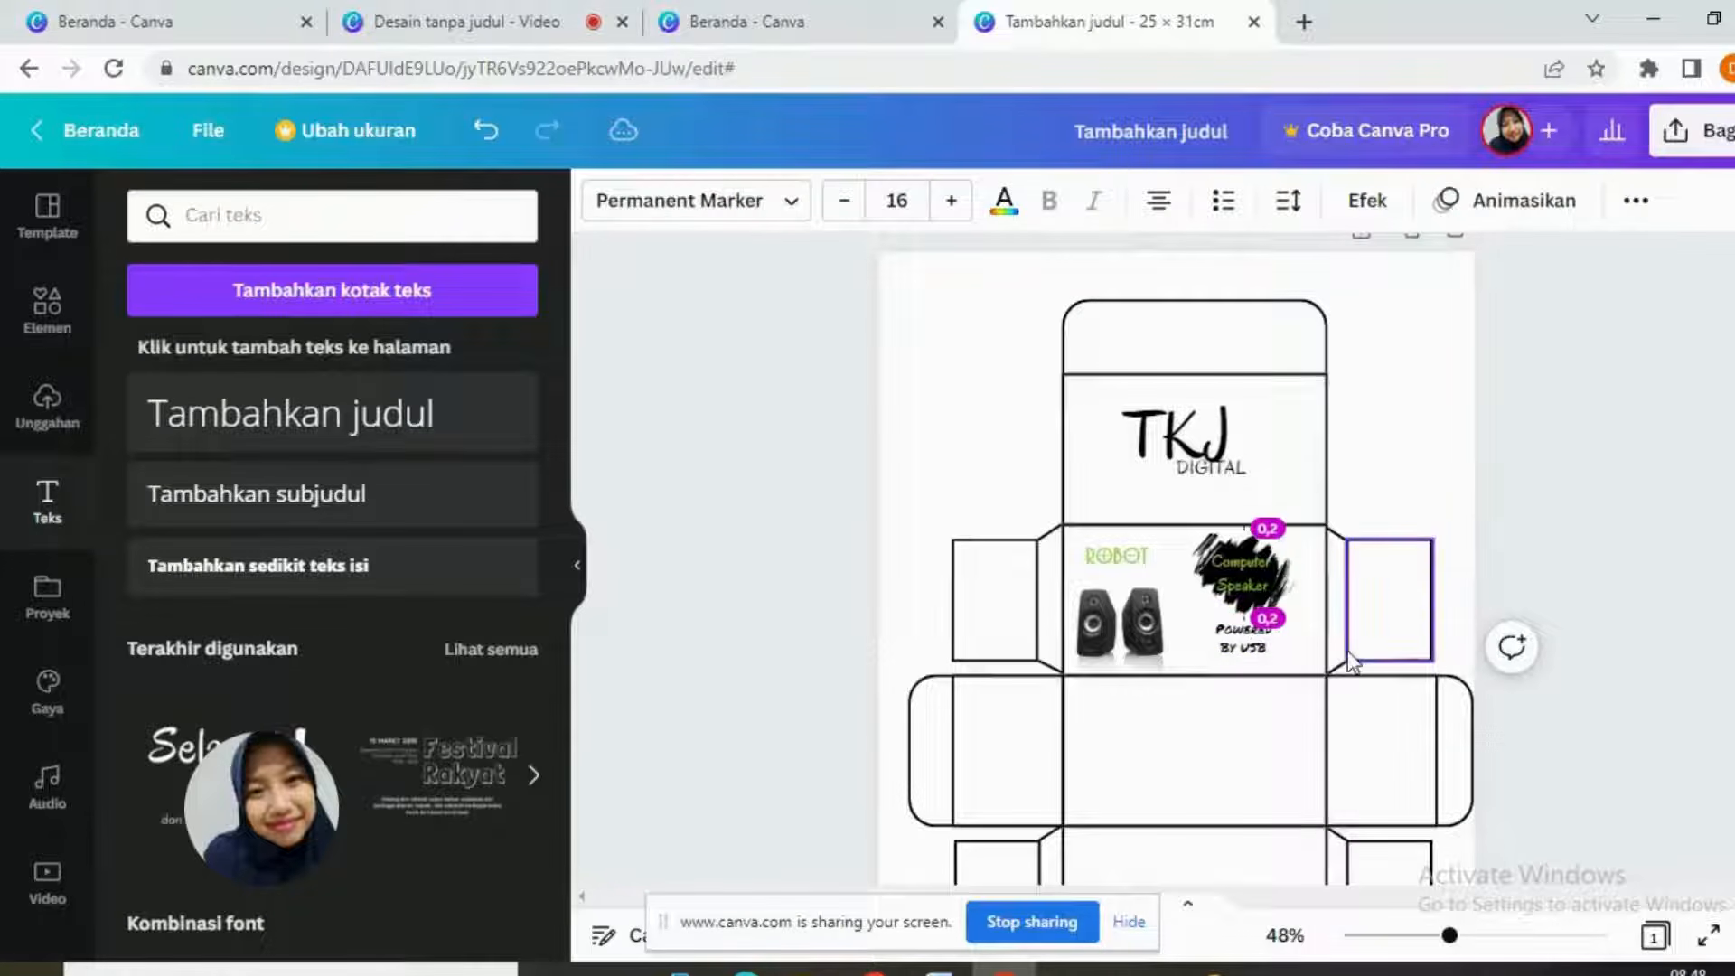
pyautogui.press('Right')
pyautogui.press('Right')
pyautogui.press('Right')
pyautogui.press('Right')
pyautogui.press('Right')
# Step: Widen the speaker image to about 5.1 cm and centre the "ROBOT" image above it
pyautogui.click(1164, 631)
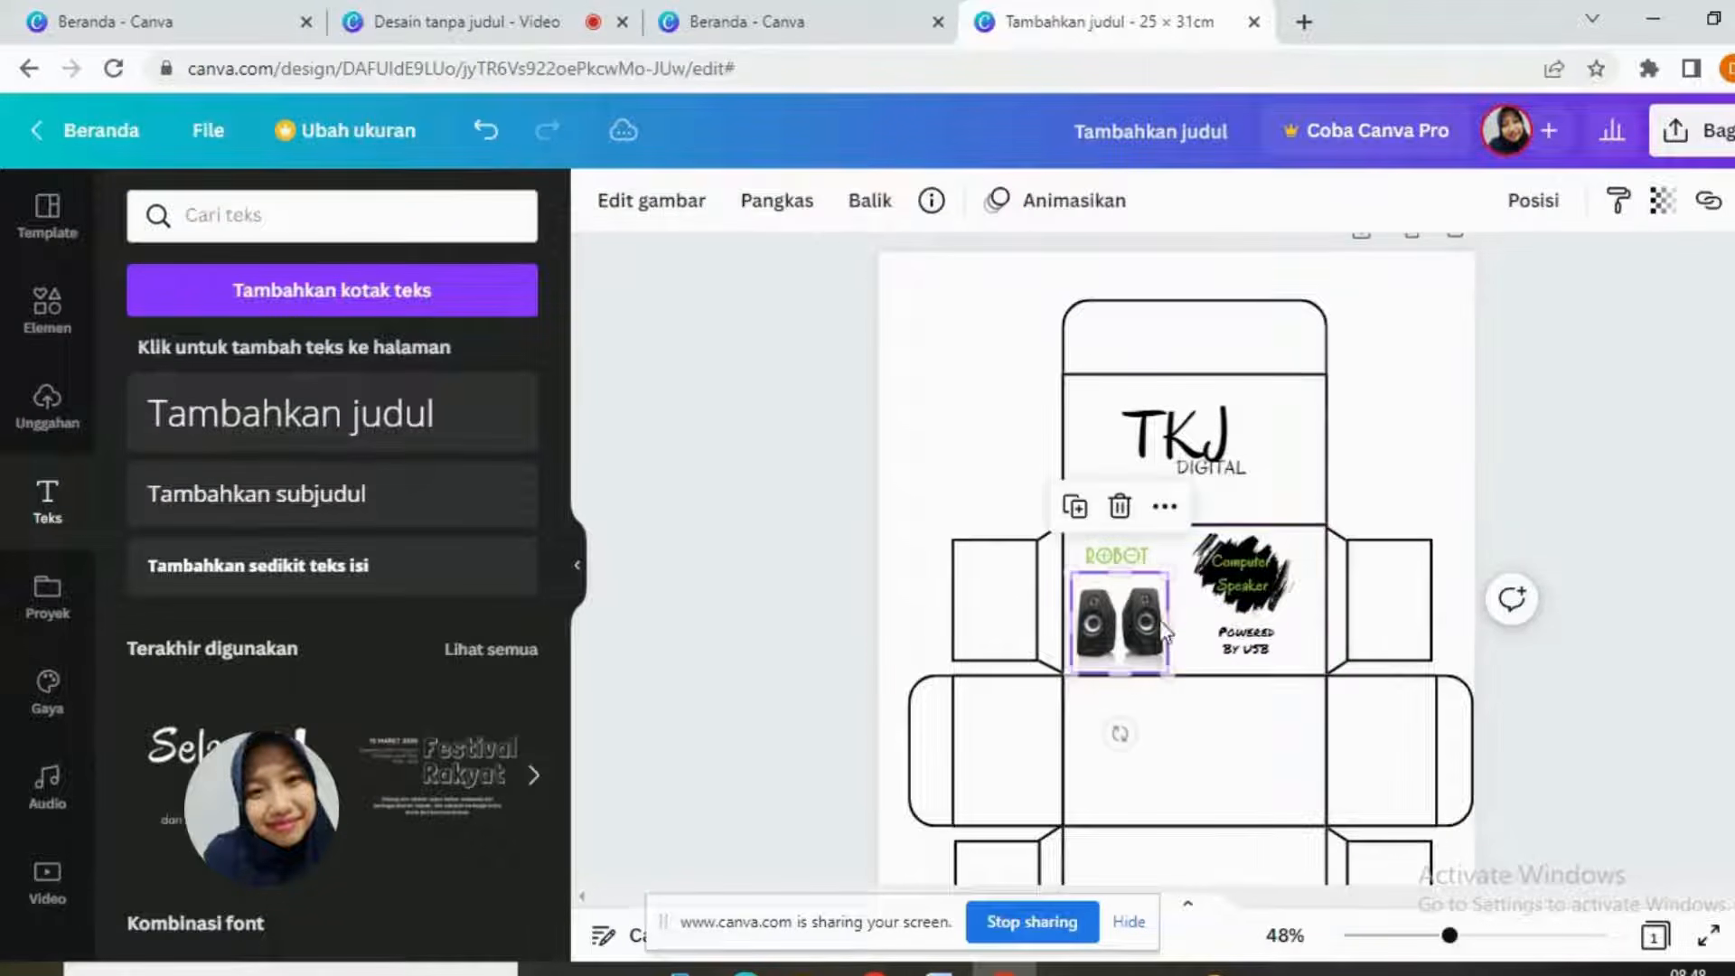
pyautogui.moveTo(1167, 619); pyautogui.dragTo(1179, 620)
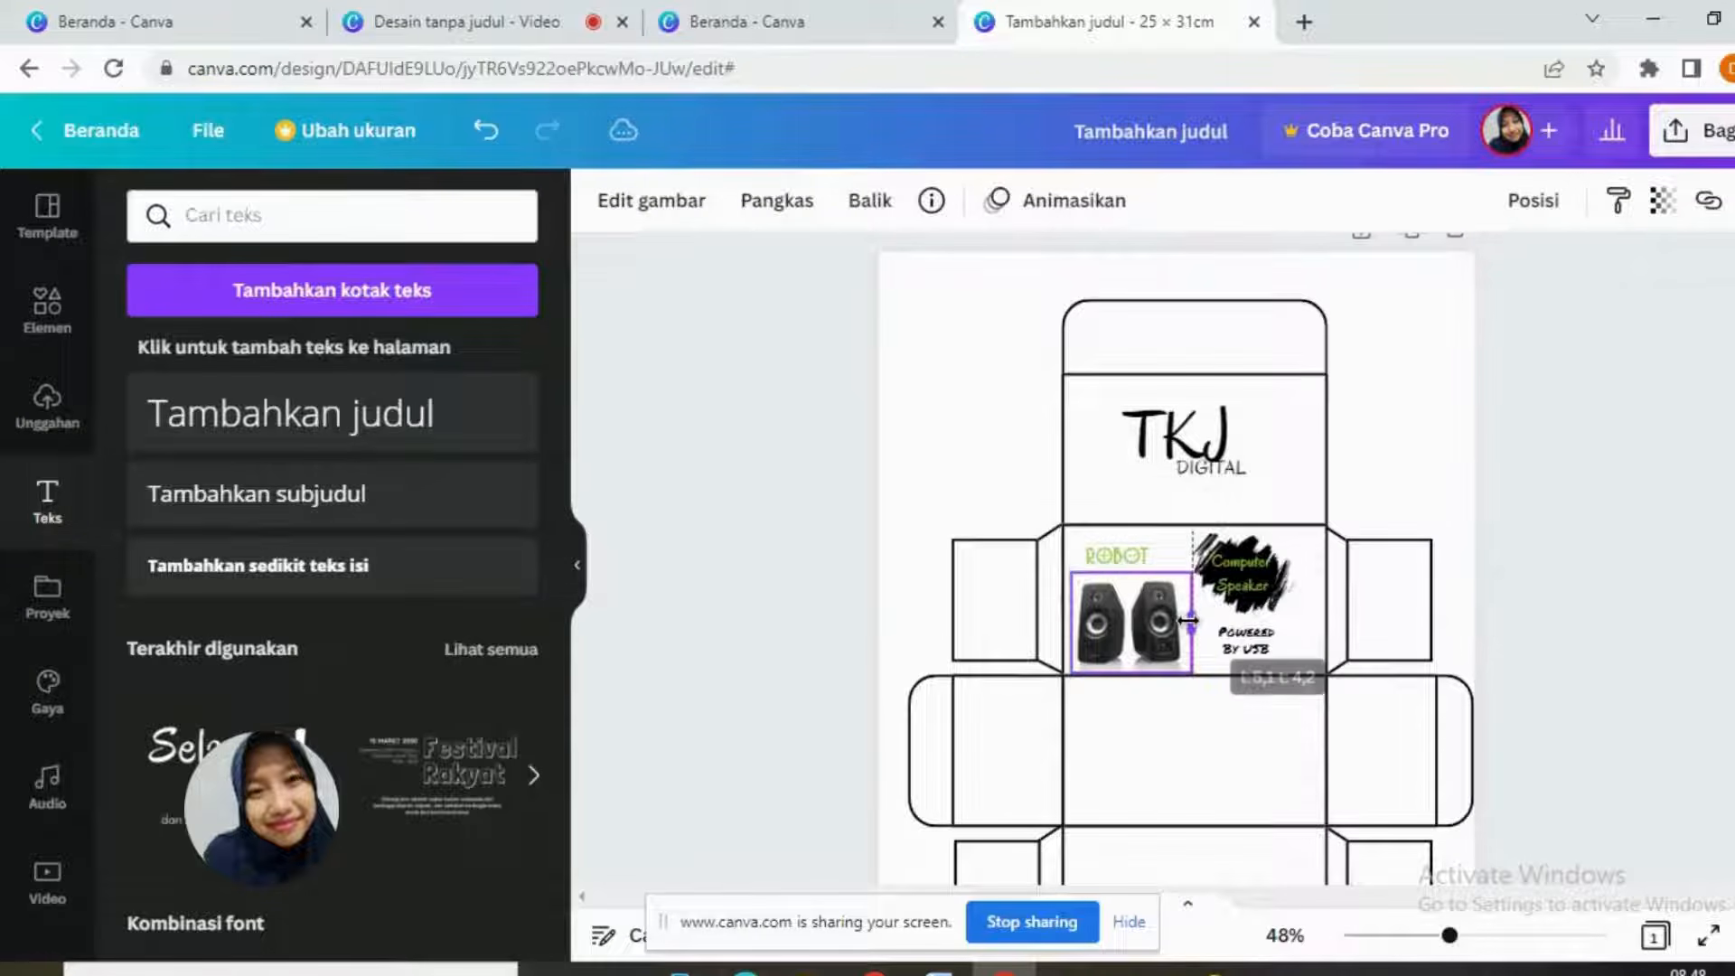
pyautogui.click(1137, 549)
pyautogui.moveTo(1156, 547)
pyautogui.mouseDown()
pyautogui.moveTo(1136, 549)
pyautogui.moveTo(1154, 571)
pyautogui.mouseUp()
pyautogui.press('Up')
pyautogui.press('Up')
pyautogui.press('Up')
pyautogui.press('Up')
pyautogui.press('Up')
pyautogui.press('Up')
pyautogui.press('Up')
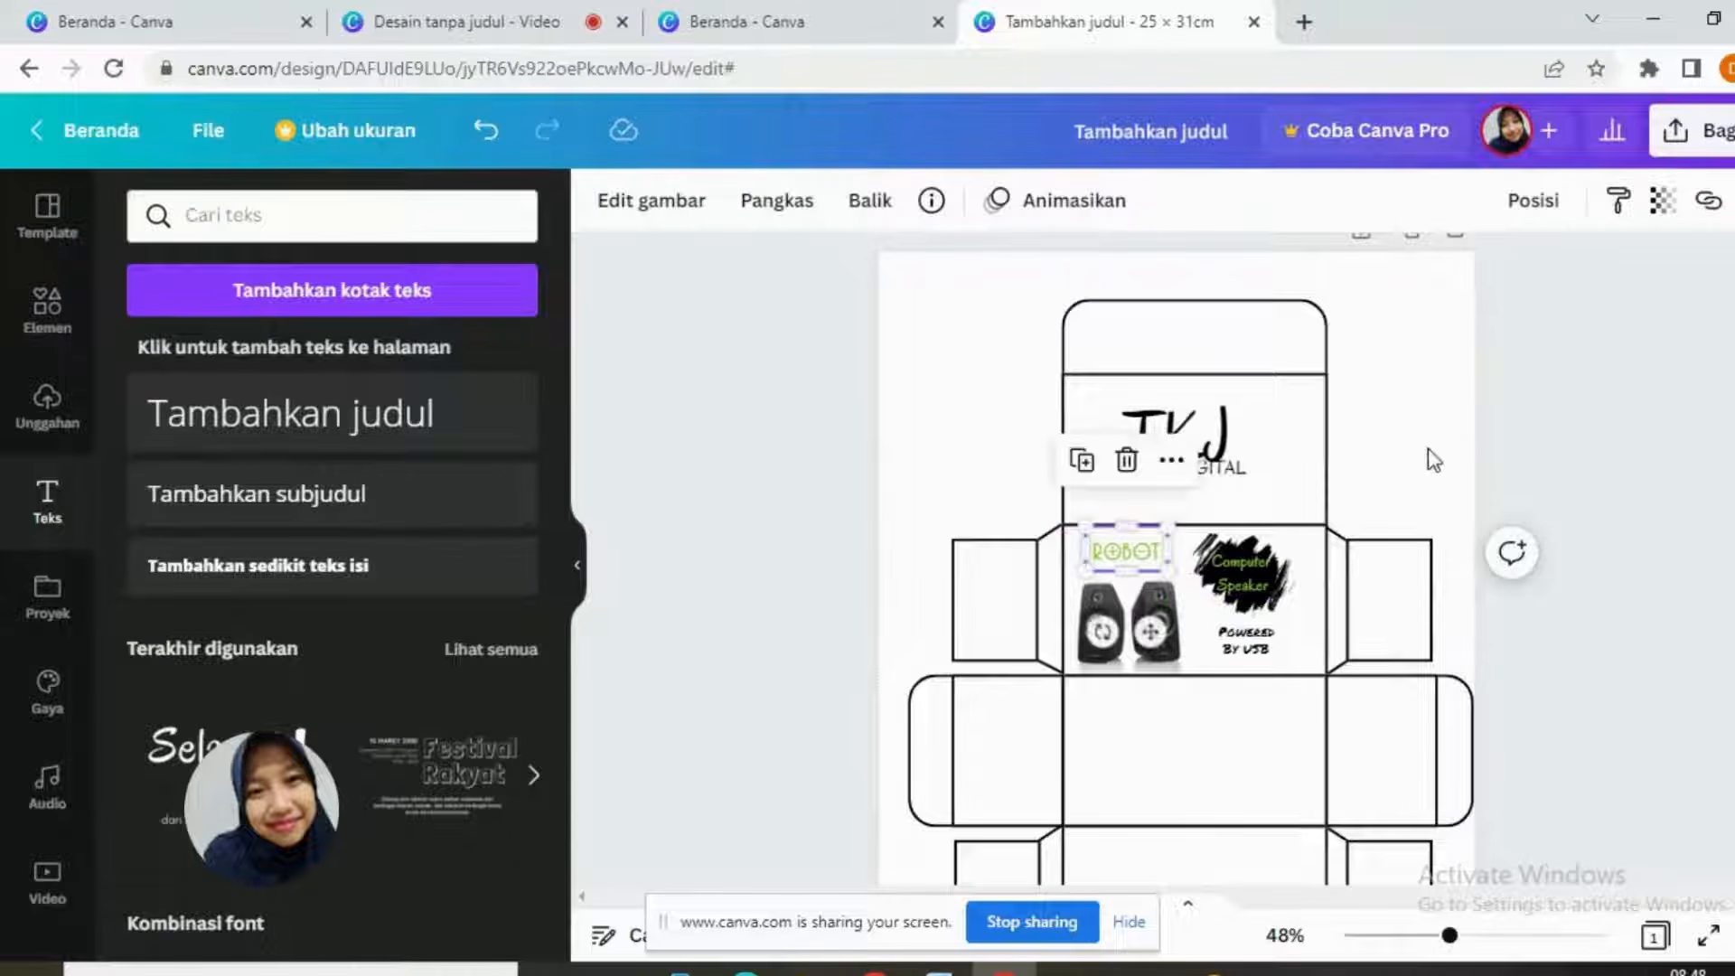
pyautogui.click(1435, 465)
# Step: Duplicate the speaker image and place the copy in the left half of the lowest central panel
pyautogui.scroll(-3, 1636, 607)
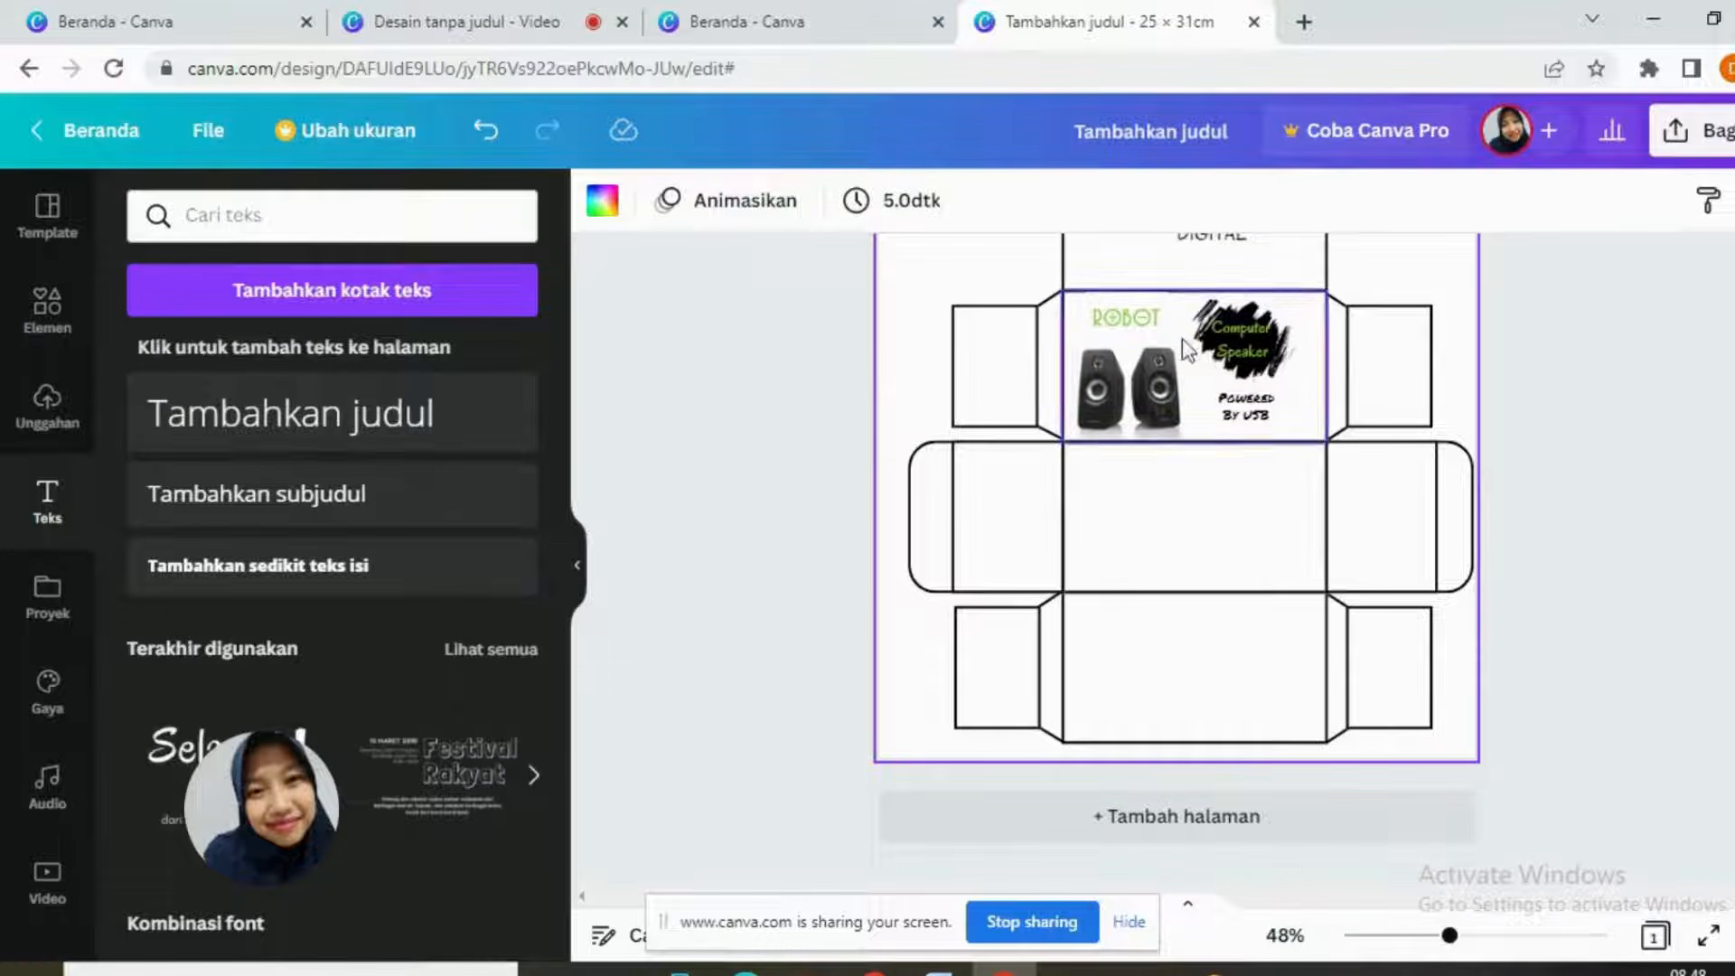
pyautogui.click(1142, 387)
pyautogui.click(1082, 281)
pyautogui.moveTo(1153, 414); pyautogui.dragTo(1143, 677)
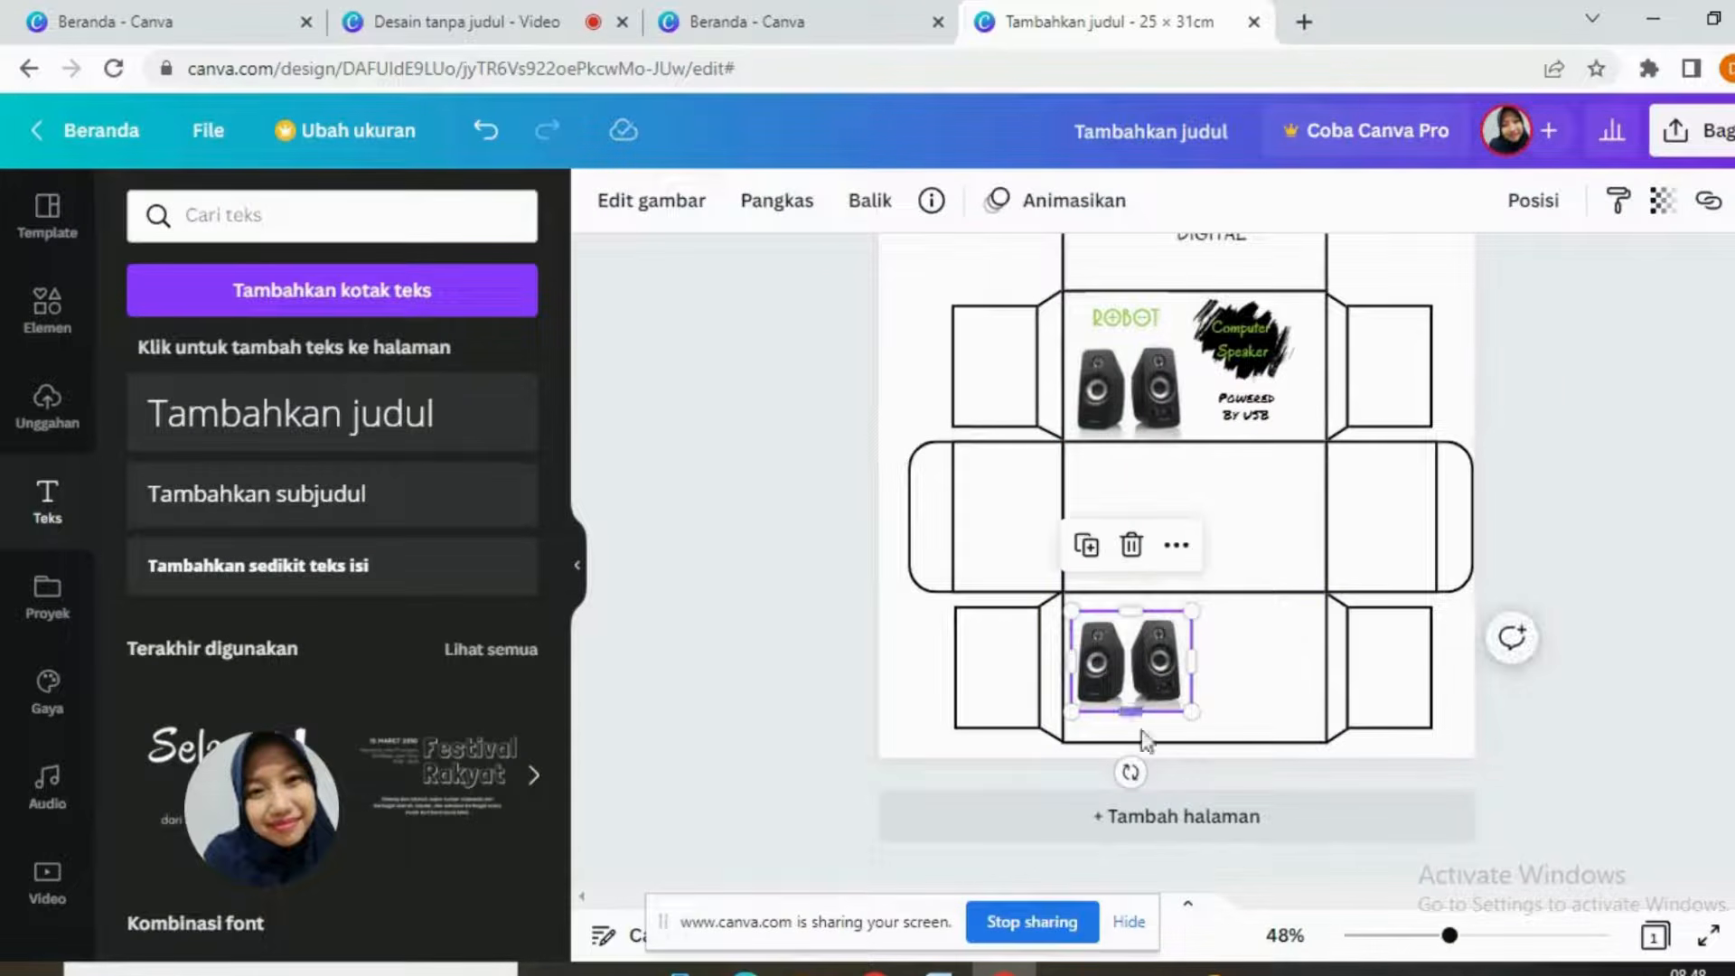
# Step: Rotate the copied speaker image upside down and shift it towards the upper edge of the lowest panel
pyautogui.moveTo(1130, 773); pyautogui.dragTo(1133, 608)
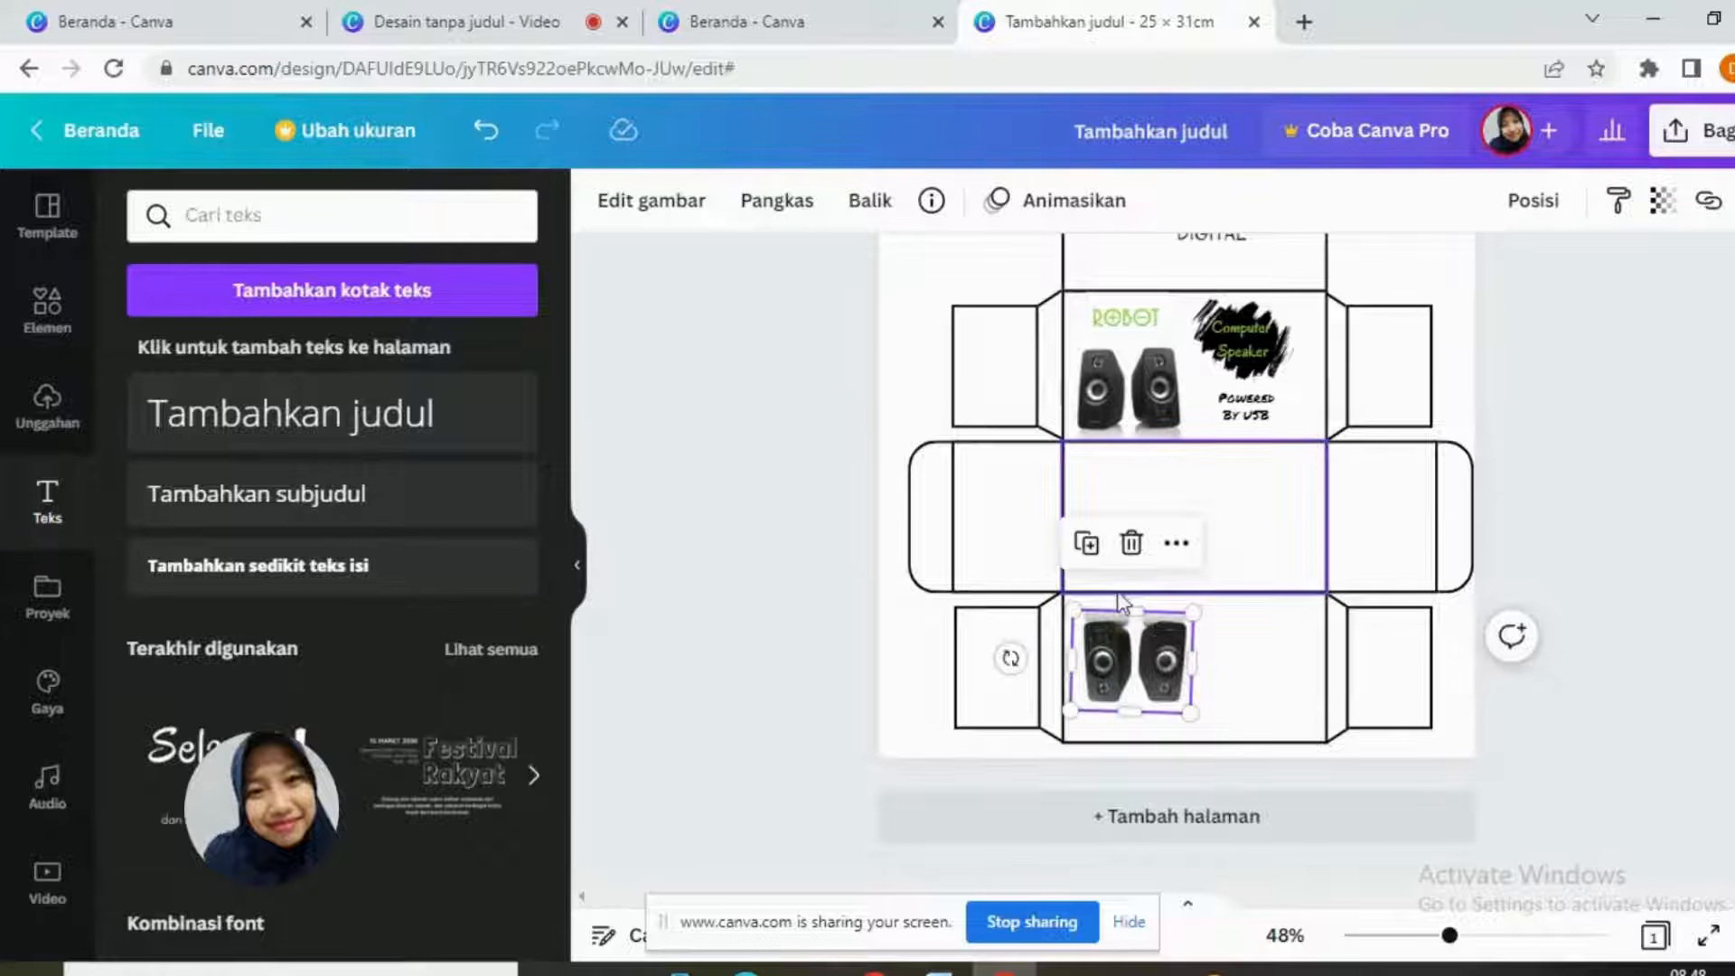
pyautogui.moveTo(1012, 657); pyautogui.dragTo(1010, 656)
pyautogui.click(1291, 658)
pyautogui.click(1160, 687)
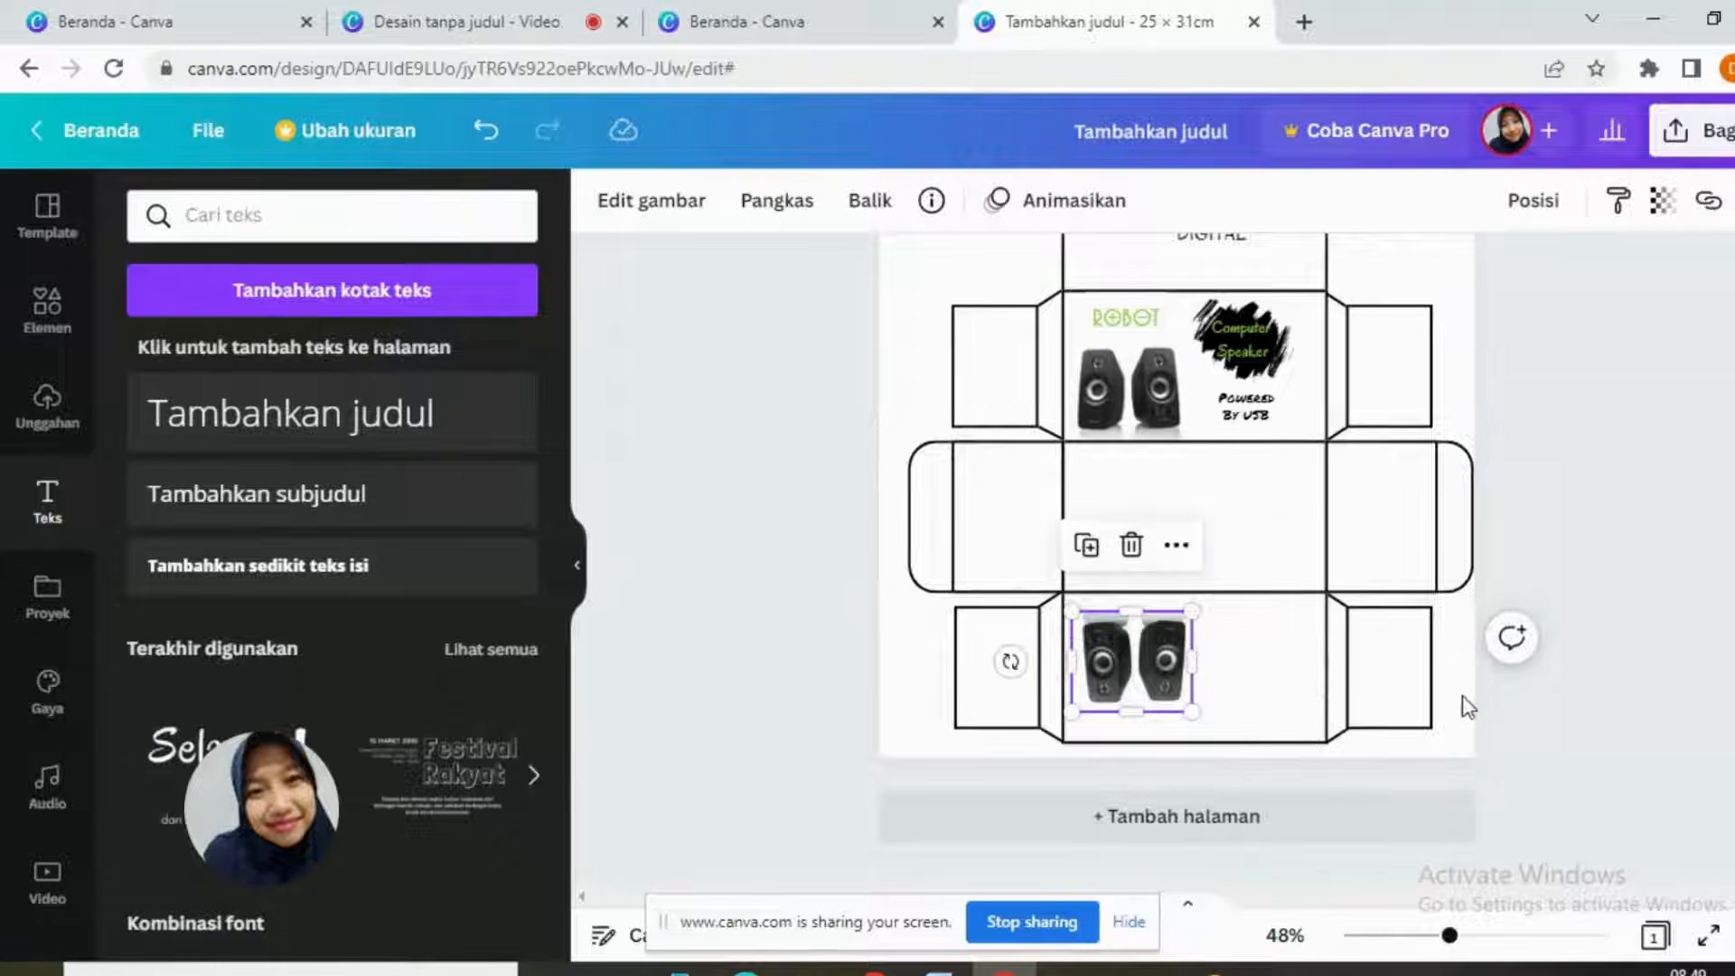
pyautogui.click(1464, 698)
pyautogui.click(1130, 651)
# Step: Duplicate the "ROBOT" image, place the copy below the inverted speakers and rotate it upside down
pyautogui.click(1153, 370)
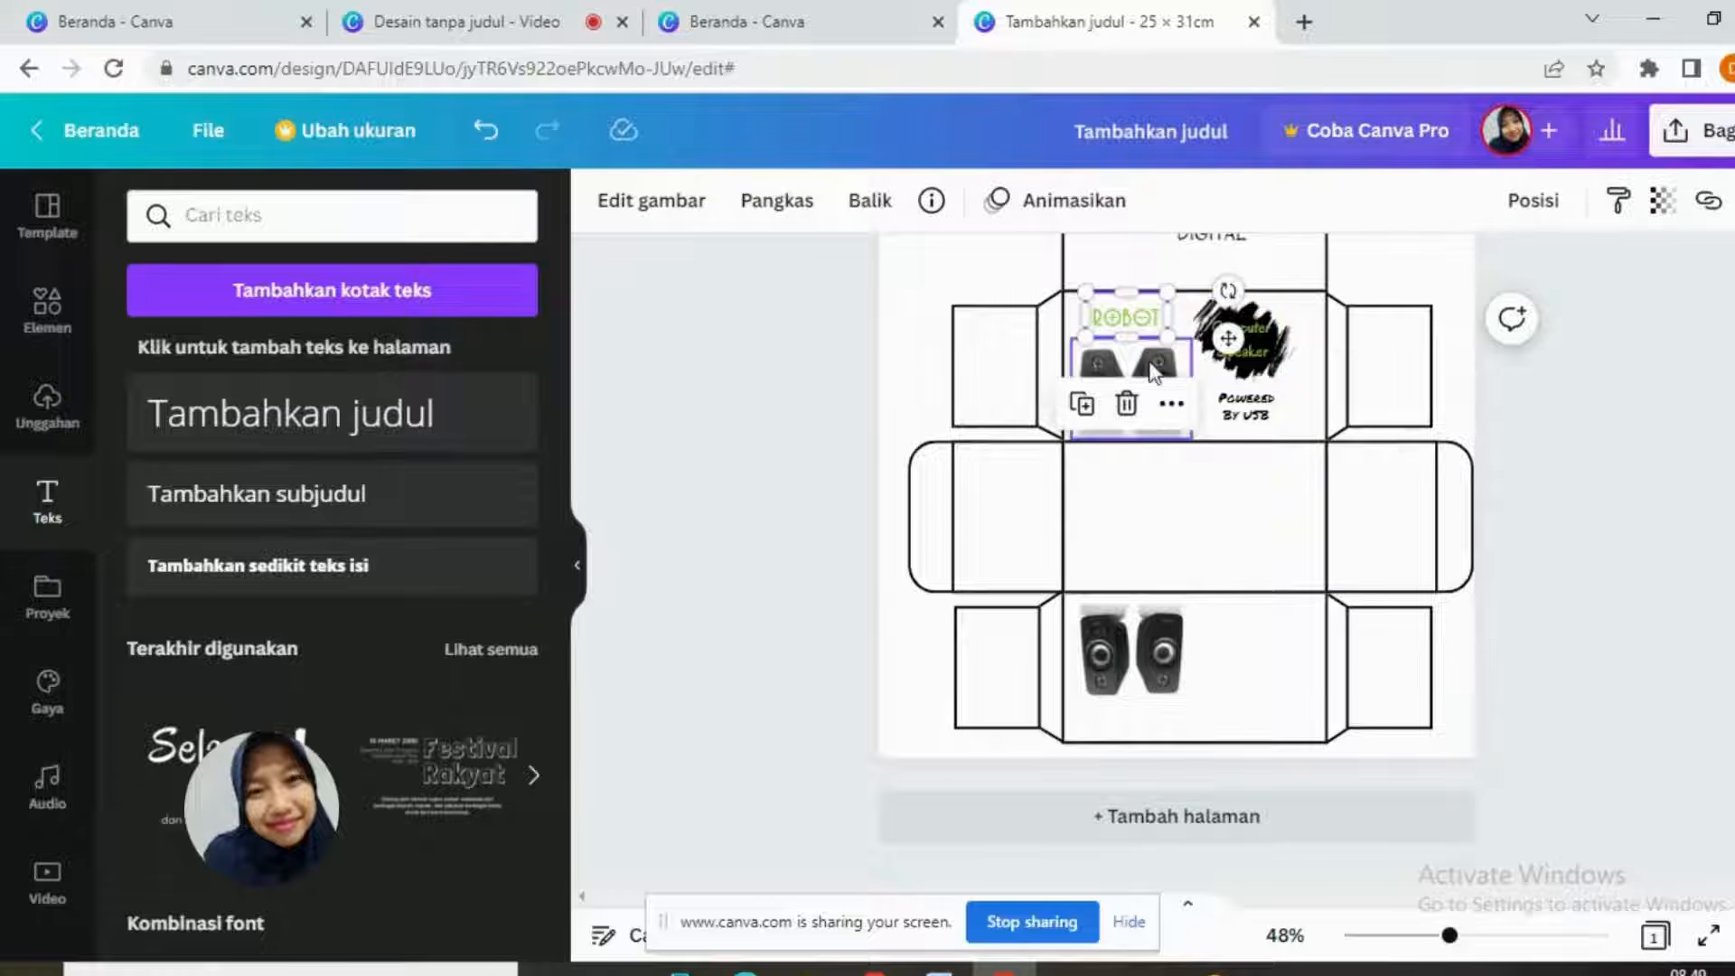
pyautogui.click(1082, 406)
pyautogui.moveTo(1240, 348); pyautogui.dragTo(1240, 732)
pyautogui.moveTo(1112, 792); pyautogui.dragTo(1160, 624)
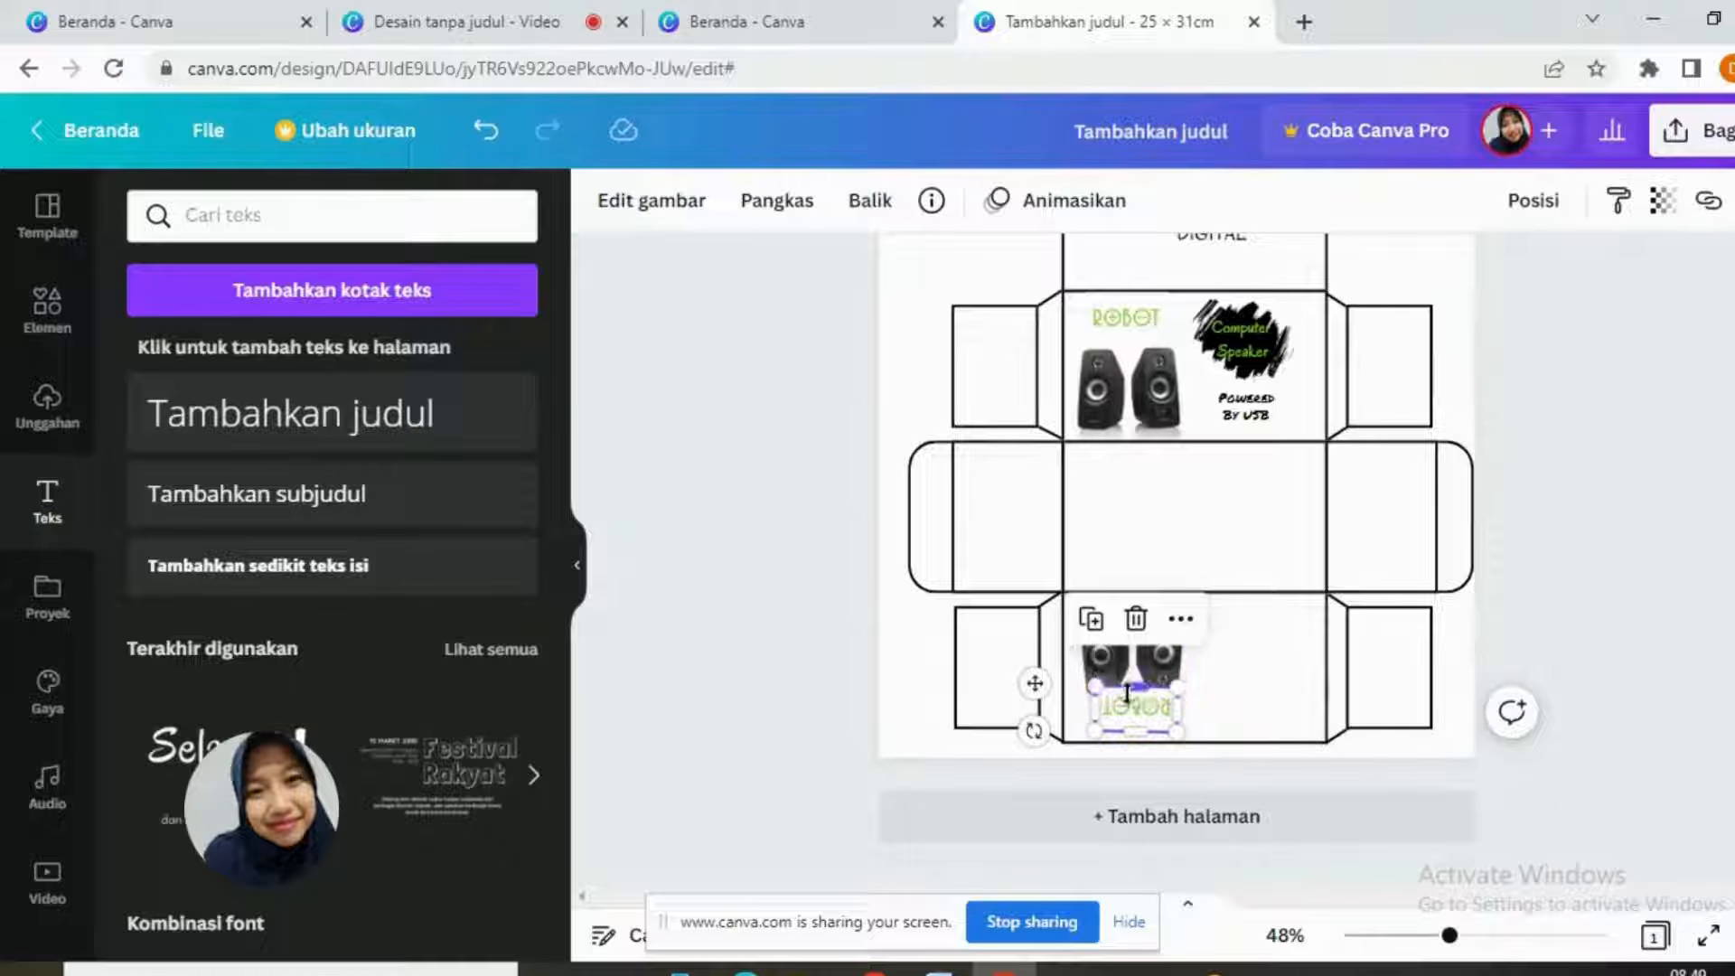
pyautogui.moveTo(1042, 682); pyautogui.dragTo(1037, 688)
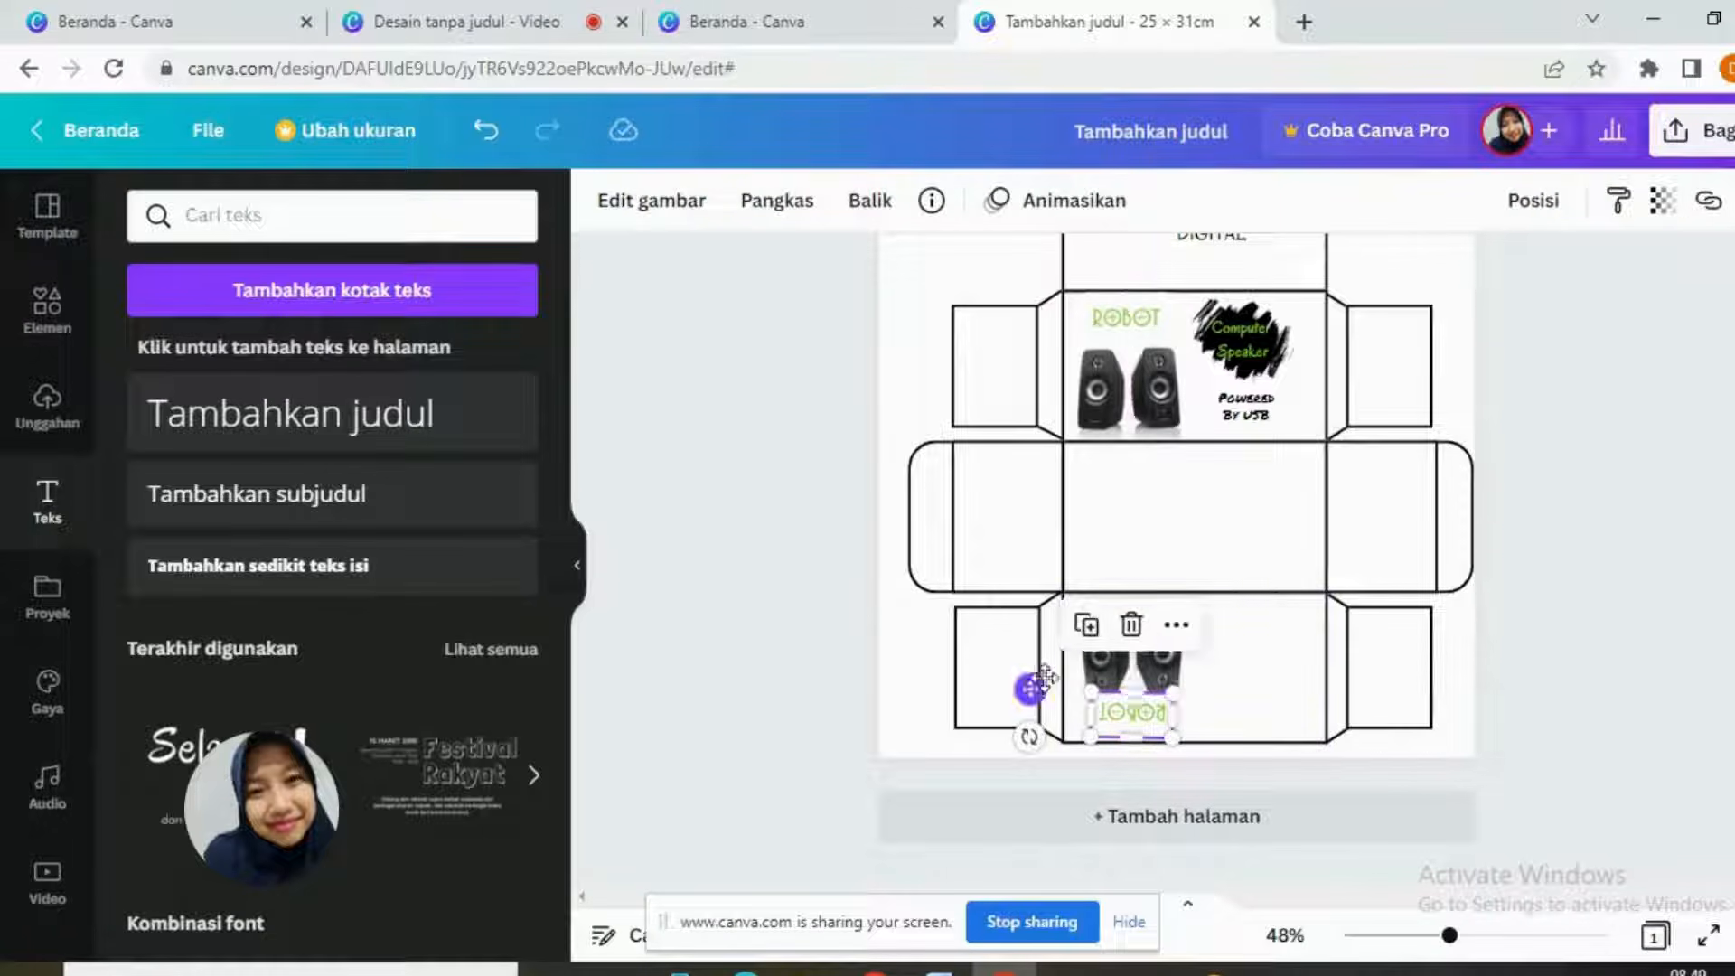
# Step: Nudge the inverted speaker image up and the inverted "ROBOT" image slightly left
pyautogui.click(1169, 663)
pyautogui.press('Up')
pyautogui.press('Up')
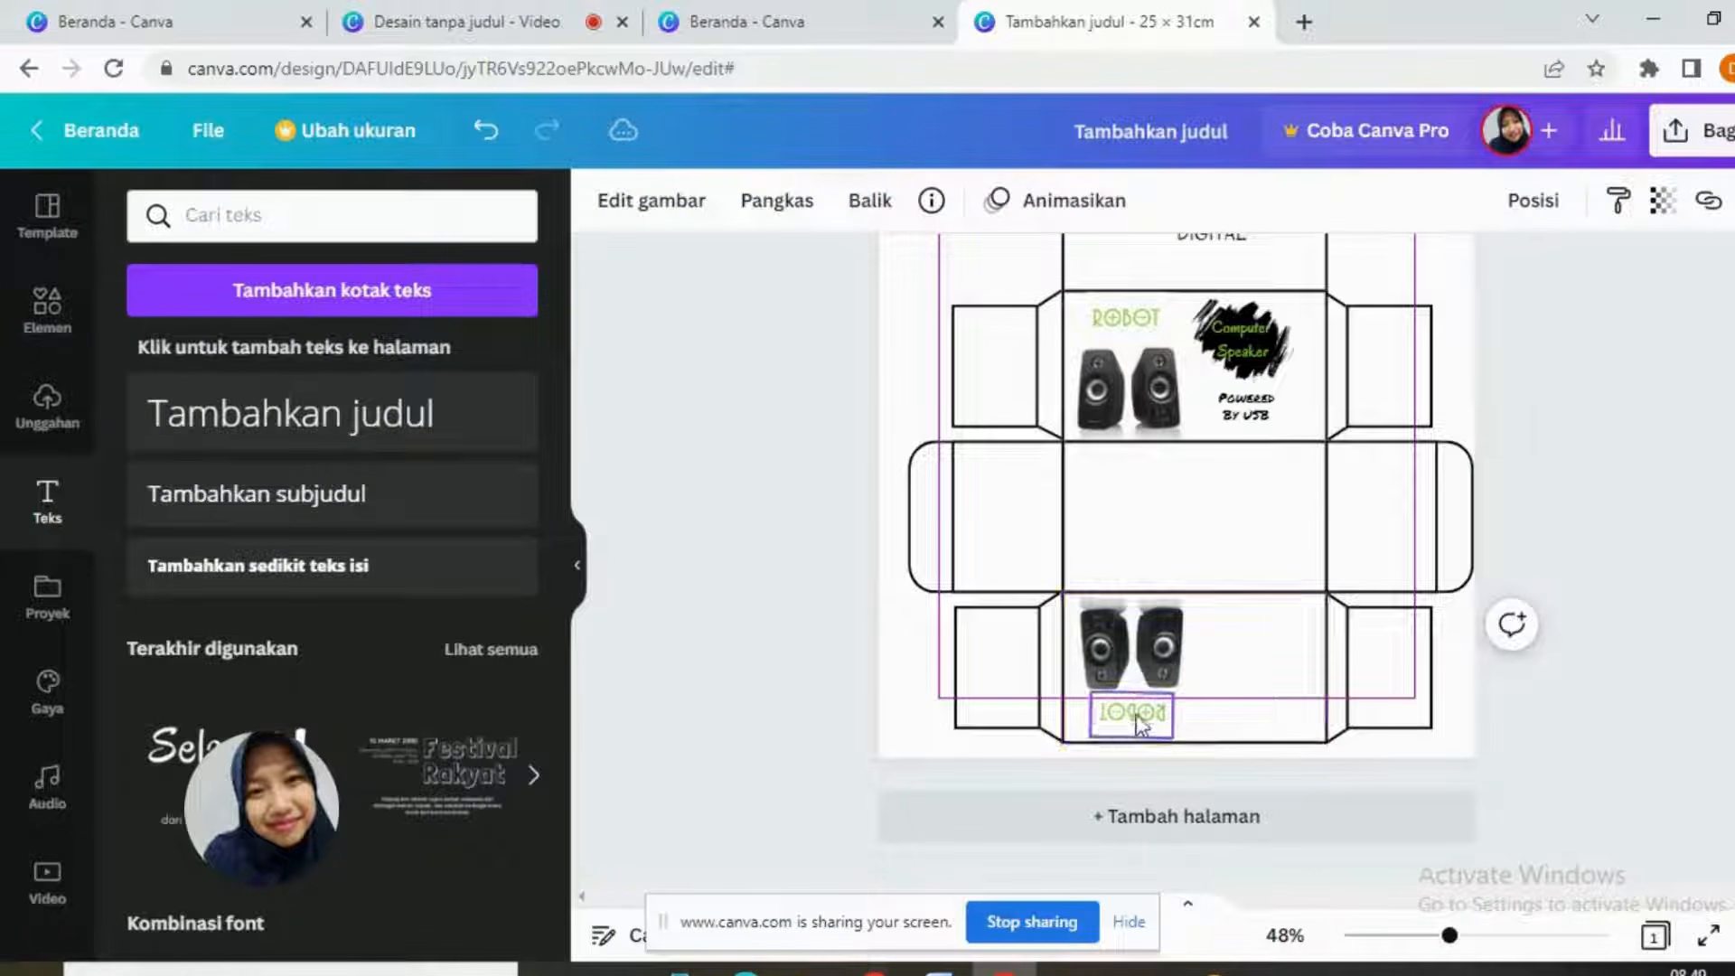
pyautogui.click(1123, 722)
pyautogui.press('Left')
# Step: Duplicate the "POWERED BY USB" text, rotate the copy upside down and place it at the upper right of the lowest central panel
pyautogui.click(1304, 674)
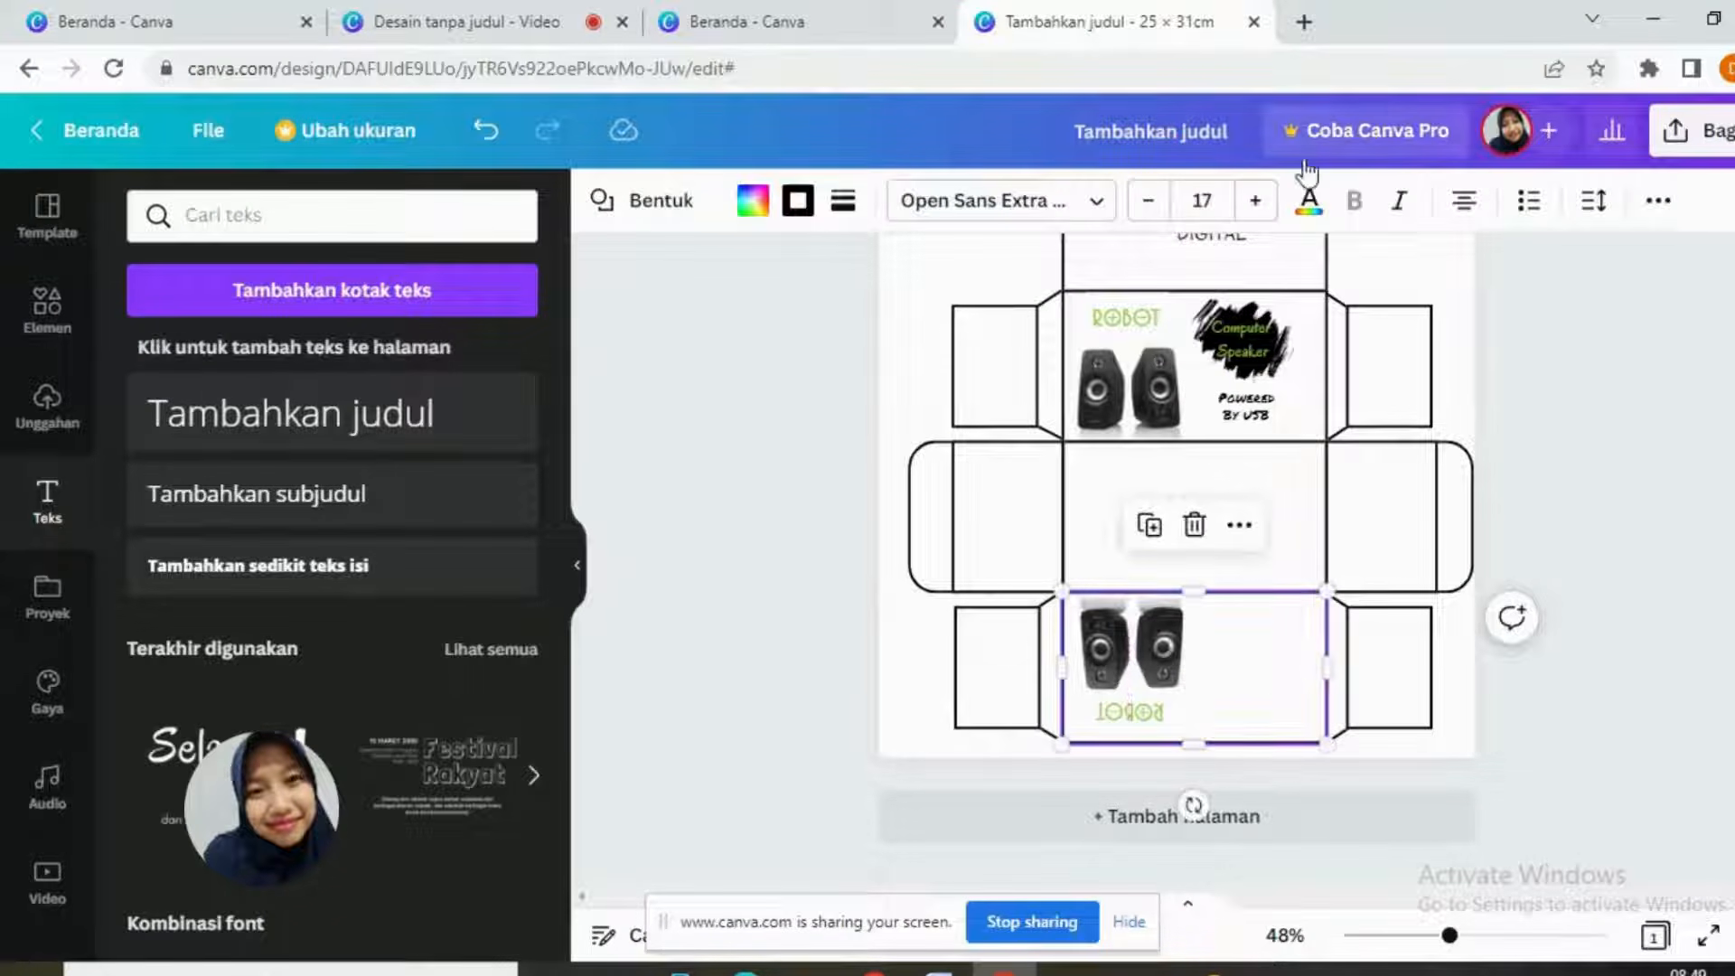
pyautogui.click(1253, 407)
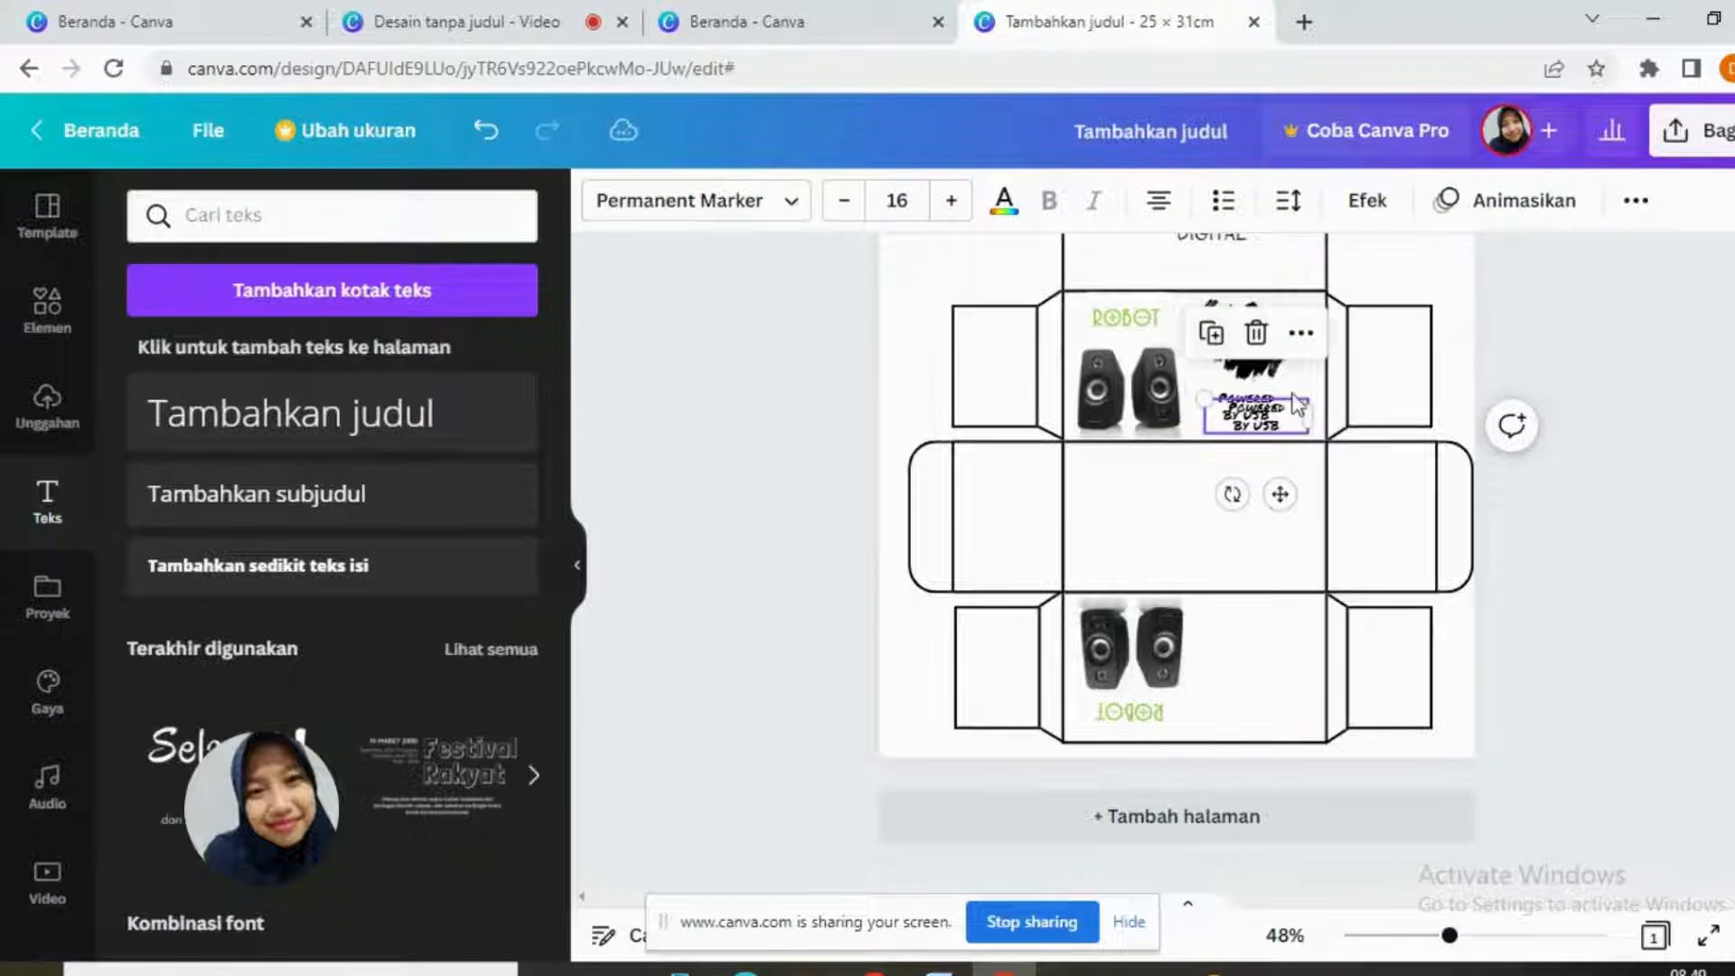
pyautogui.moveTo(1222, 484); pyautogui.dragTo(1284, 354)
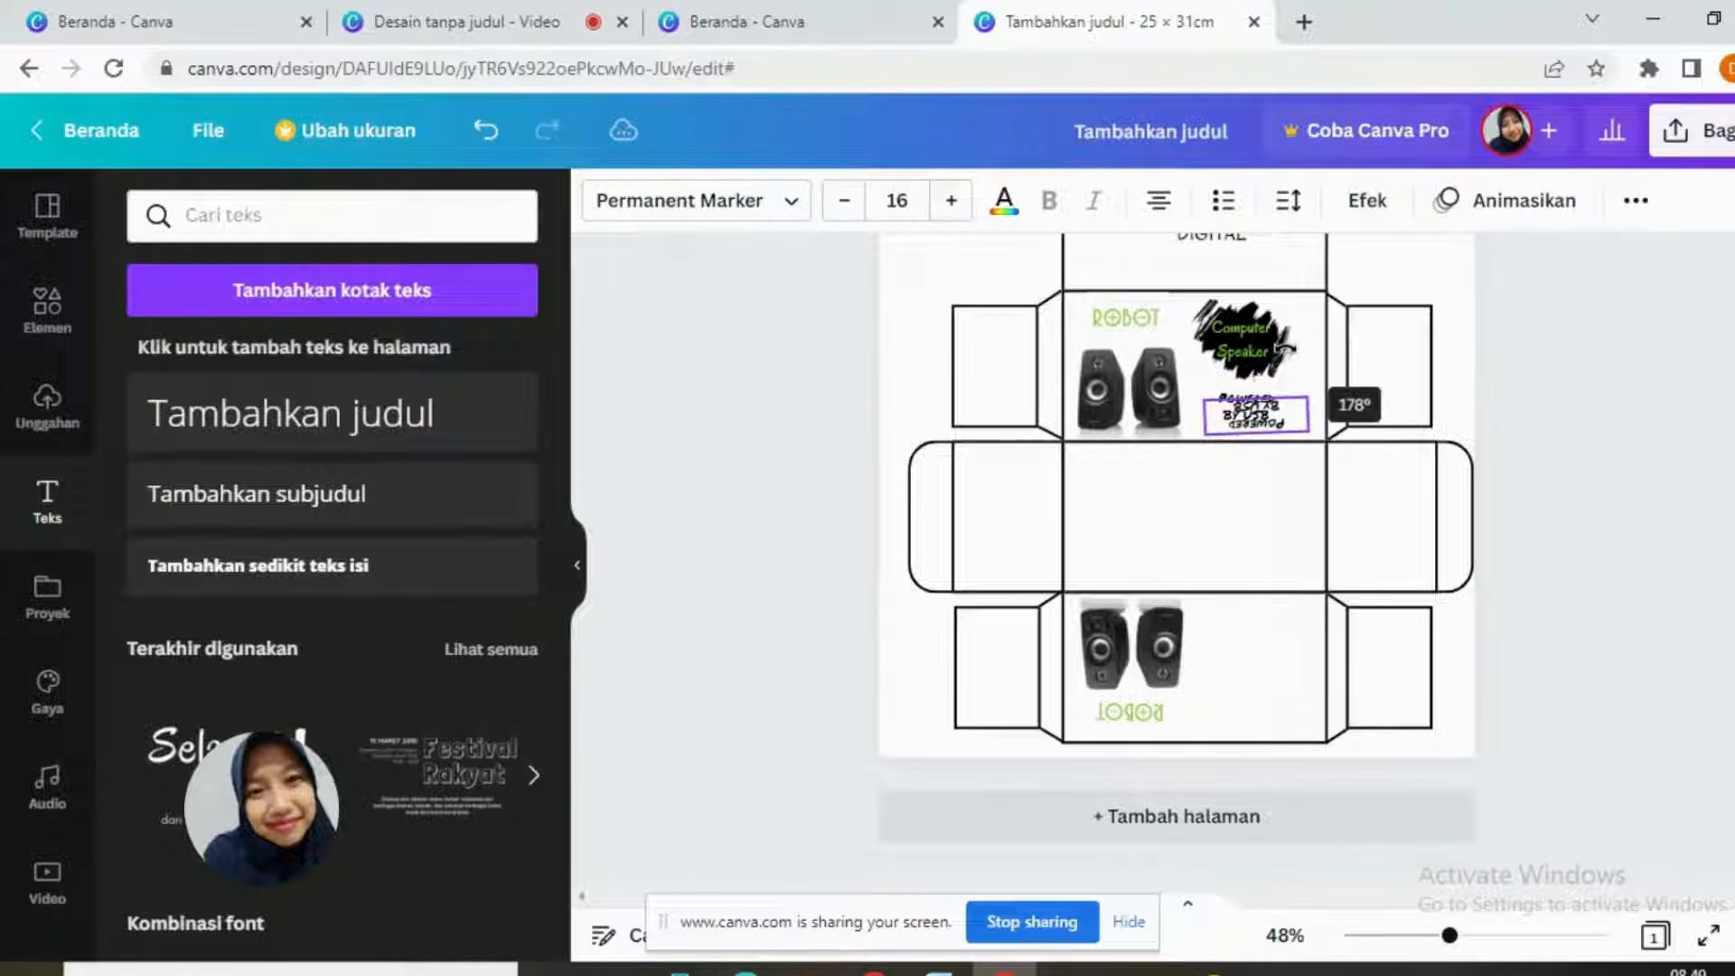
pyautogui.moveTo(1288, 351); pyautogui.dragTo(1292, 334)
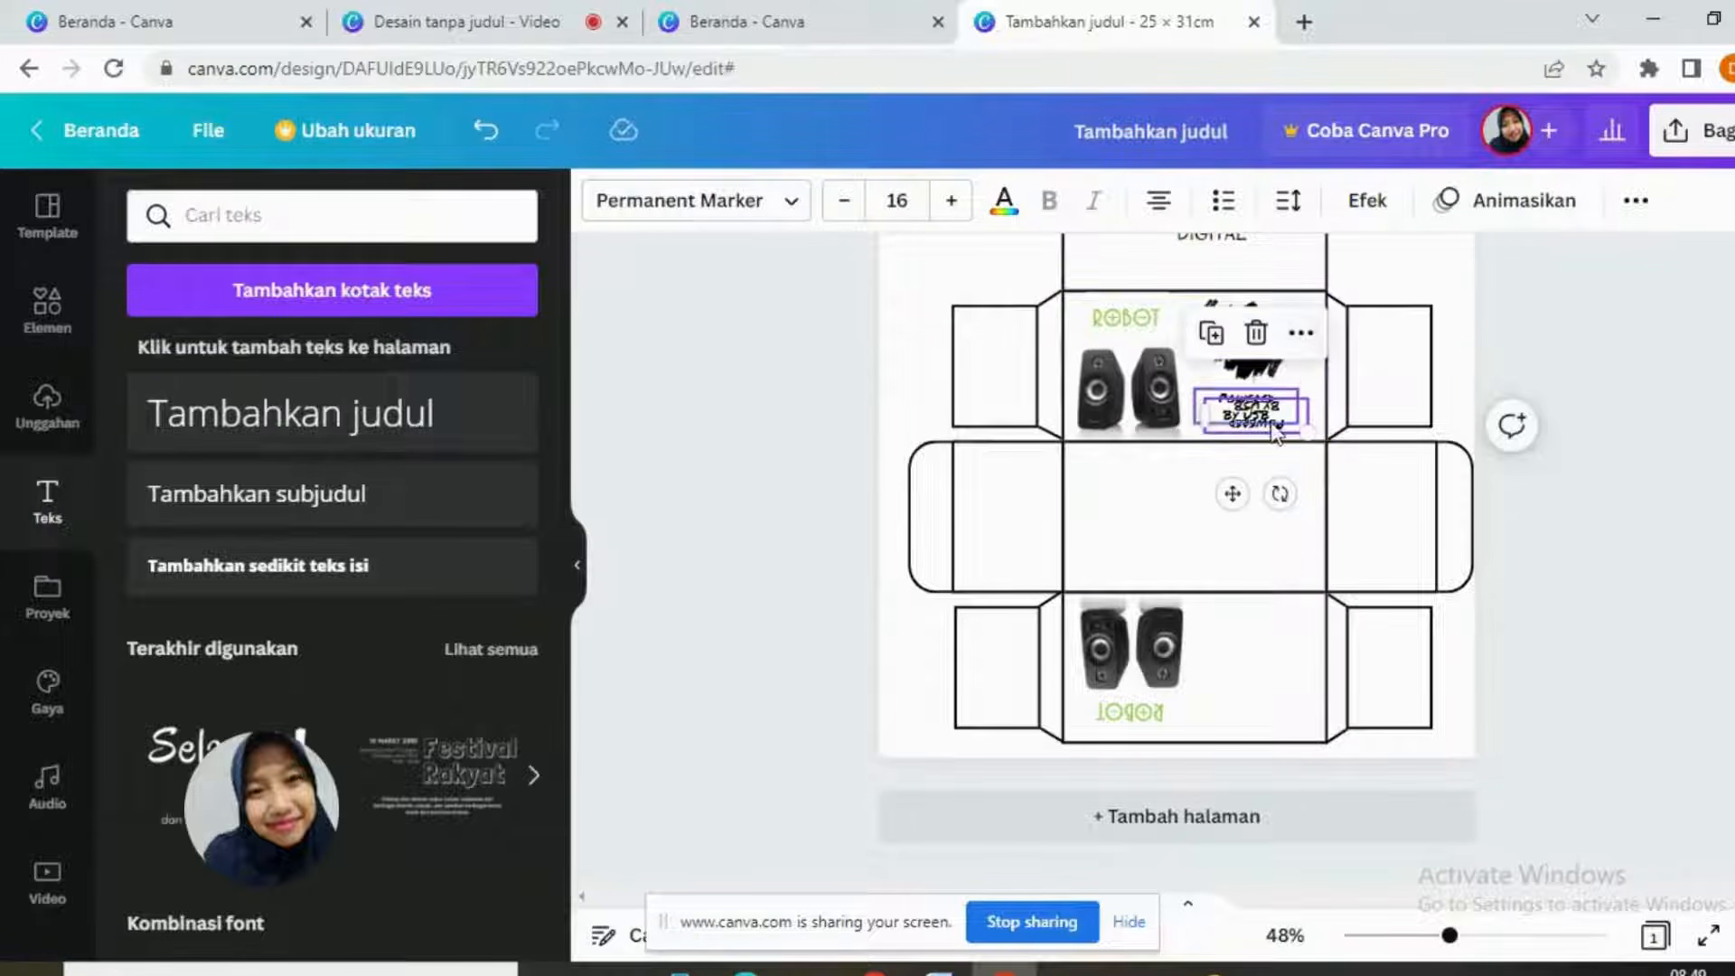
pyautogui.moveTo(1228, 492); pyautogui.dragTo(1234, 692)
# Step: Duplicate the black brush-stroke graphic and place the copy below the inverted "POWERED BY USB" text on the lowest panel
pyautogui.click(1243, 341)
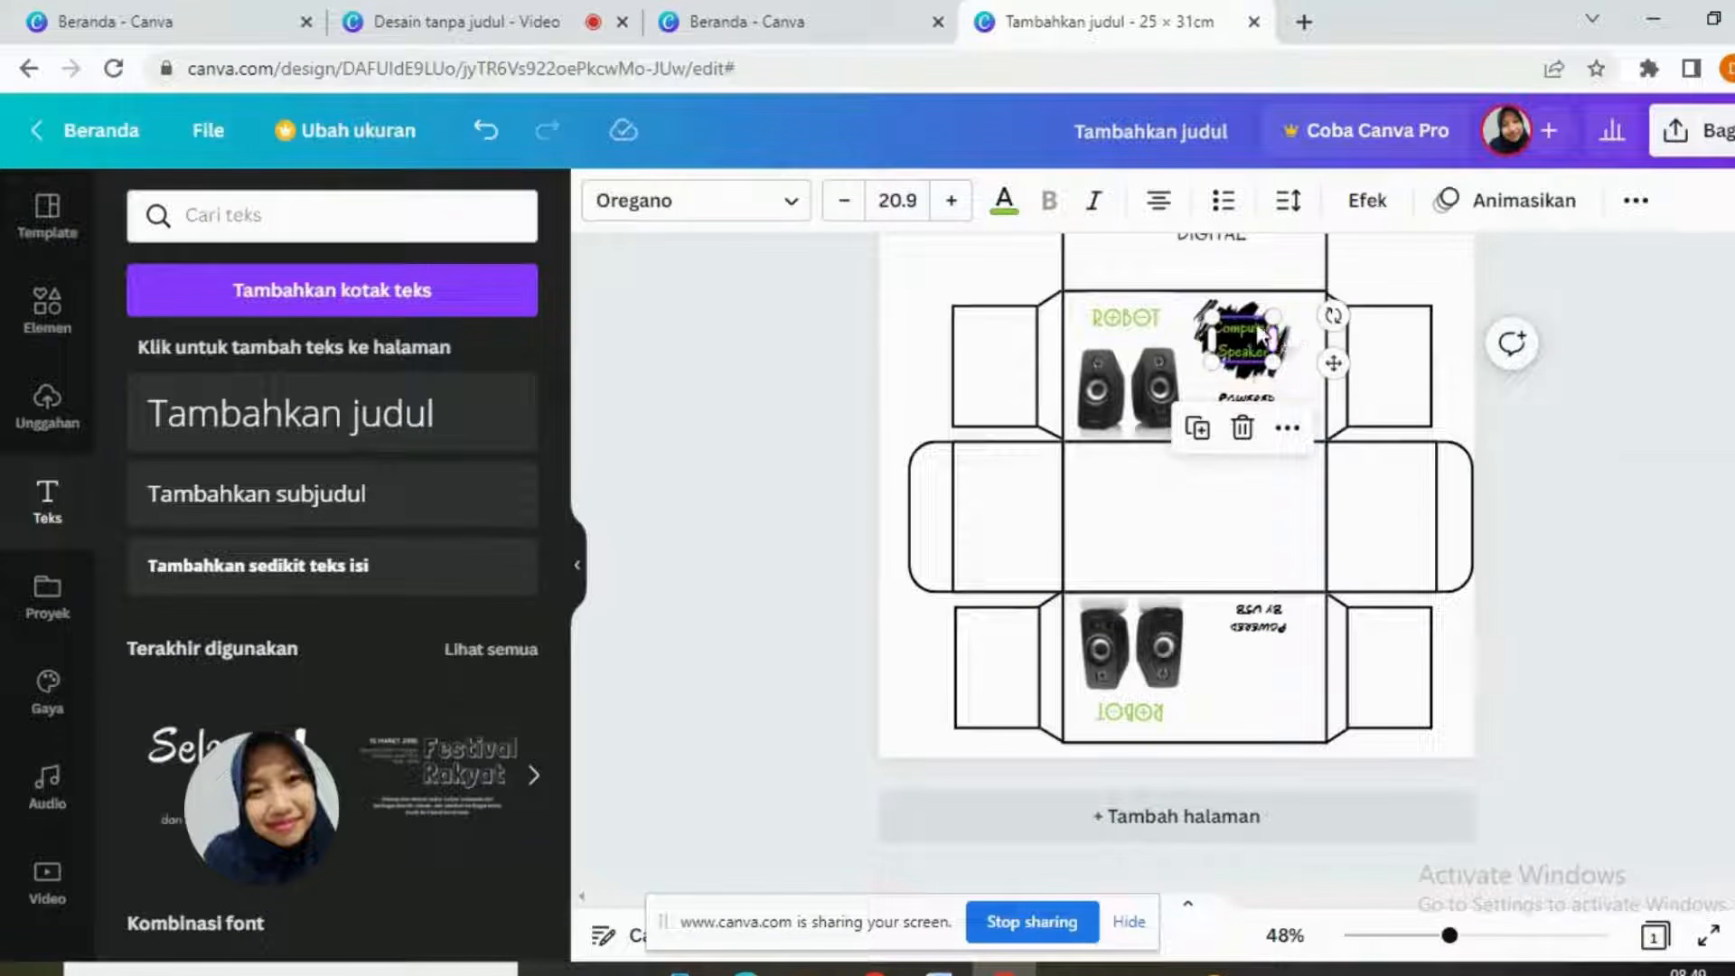
pyautogui.click(1263, 336)
pyautogui.click(1200, 450)
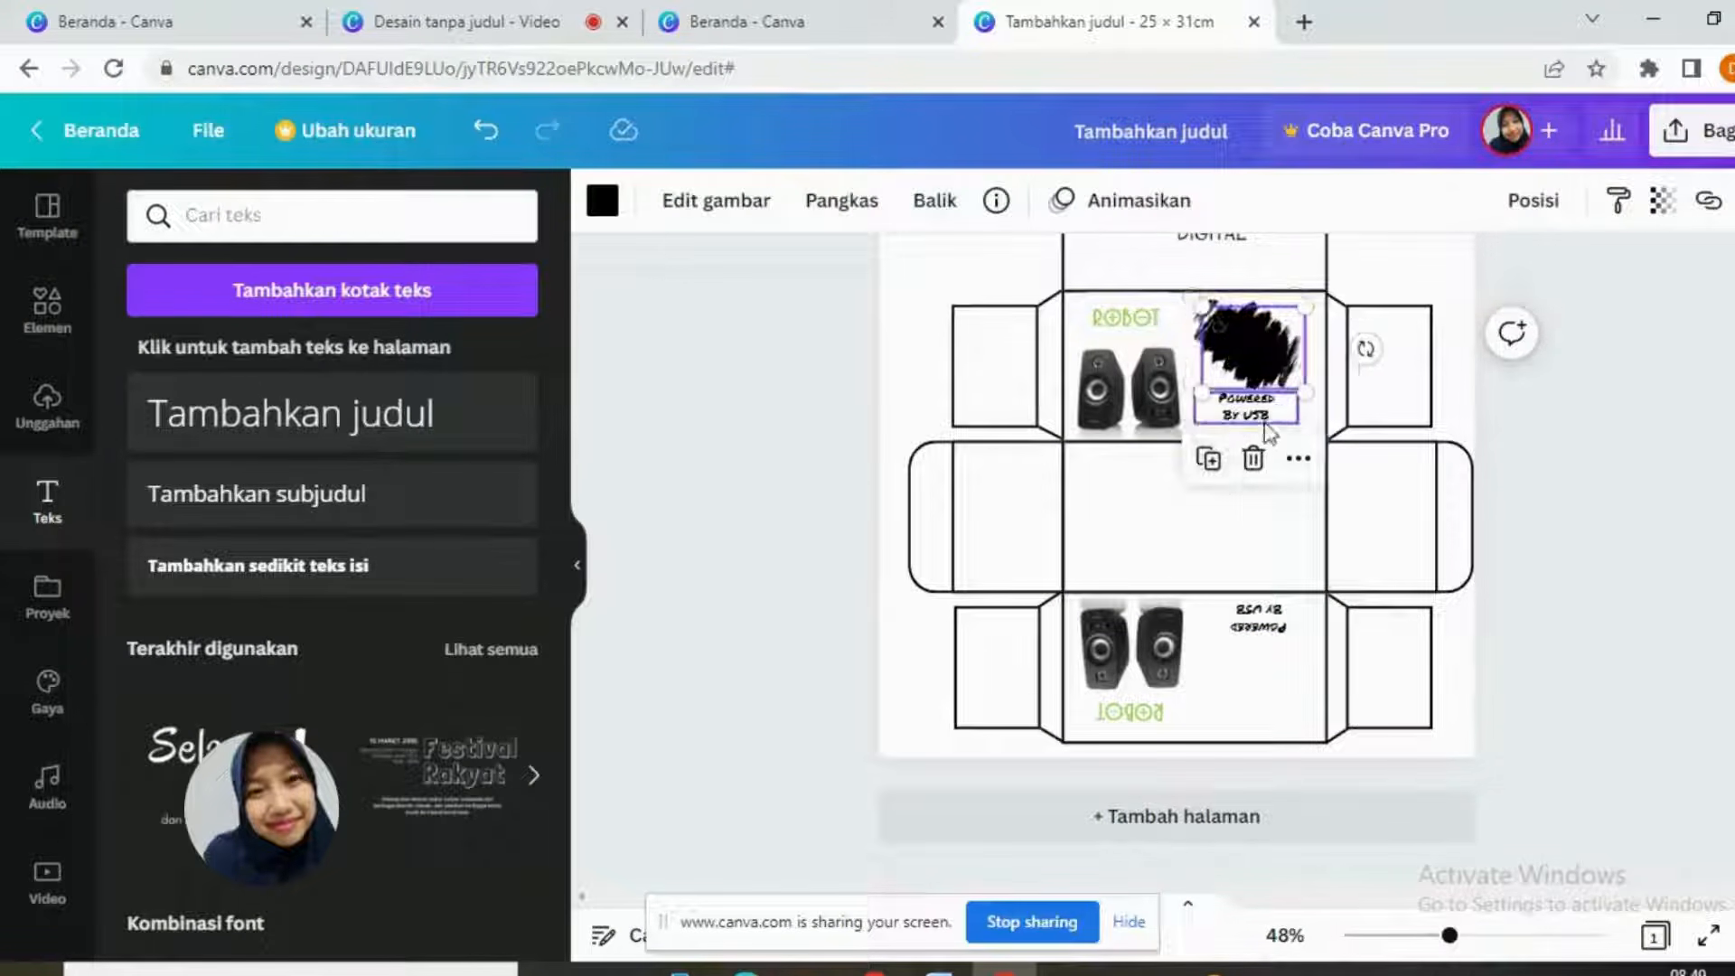
pyautogui.moveTo(1256, 340); pyautogui.dragTo(1267, 692)
# Step: Duplicate the "Computer Speaker" text, rotate the copy upside down and center it on the lowest panel's brush-stroke graphic
pyautogui.click(1232, 337)
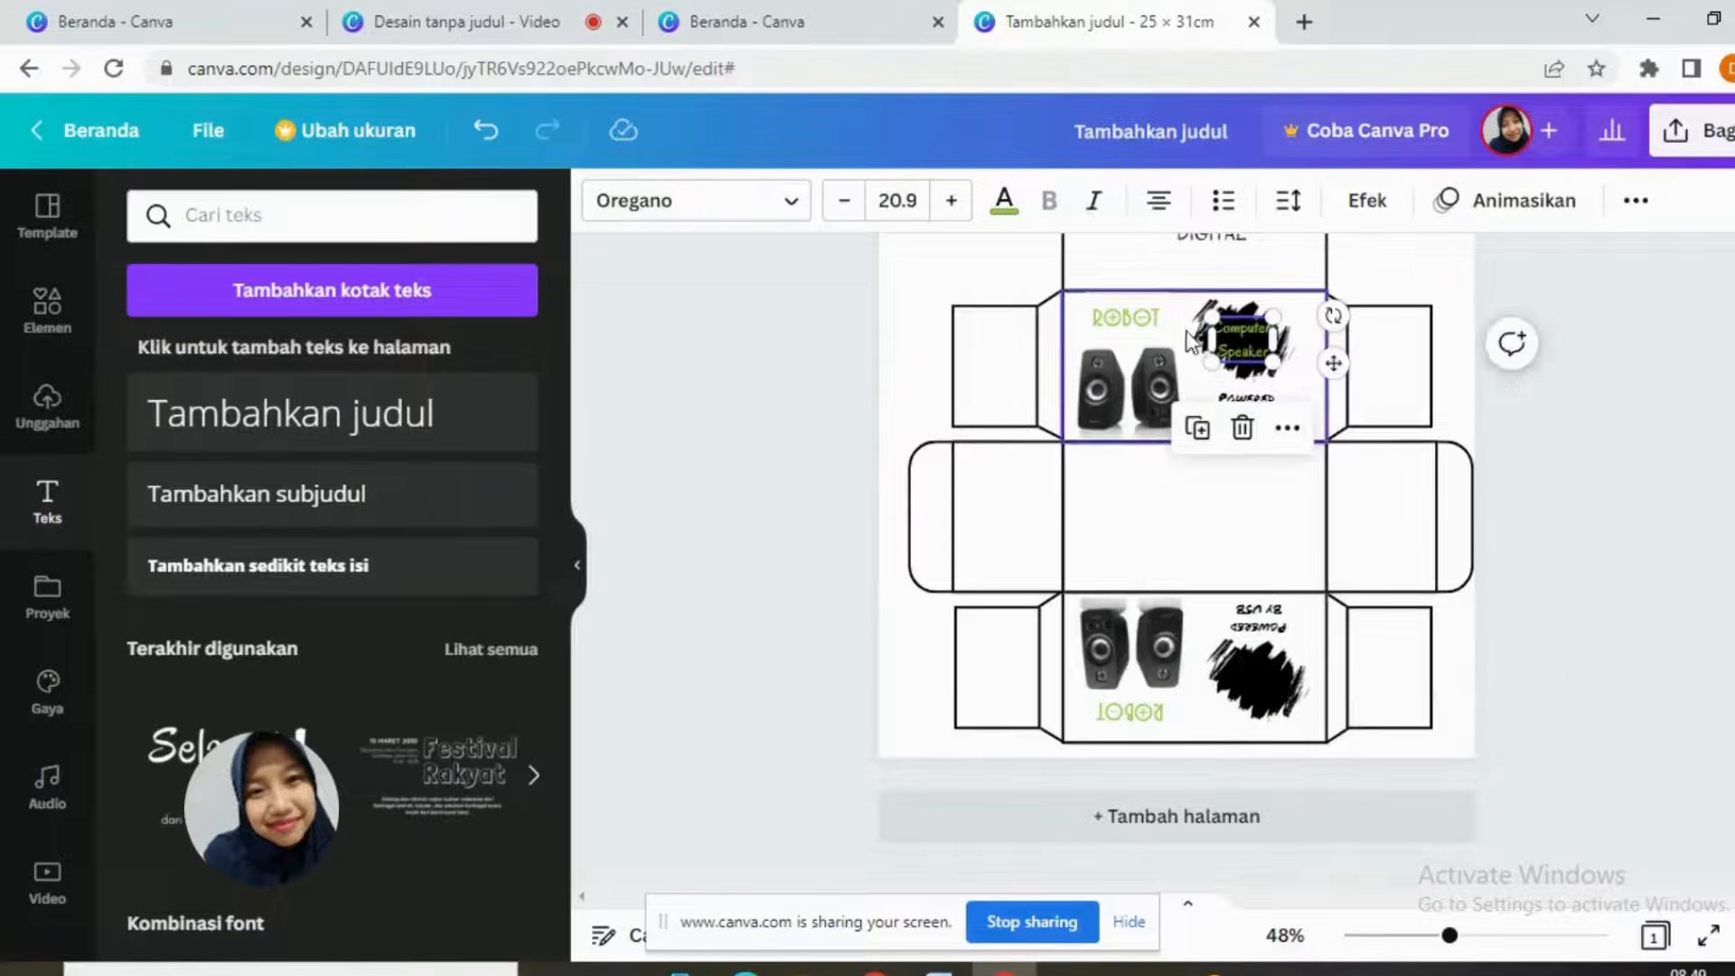
pyautogui.click(1208, 437)
pyautogui.moveTo(1344, 373); pyautogui.dragTo(1329, 693)
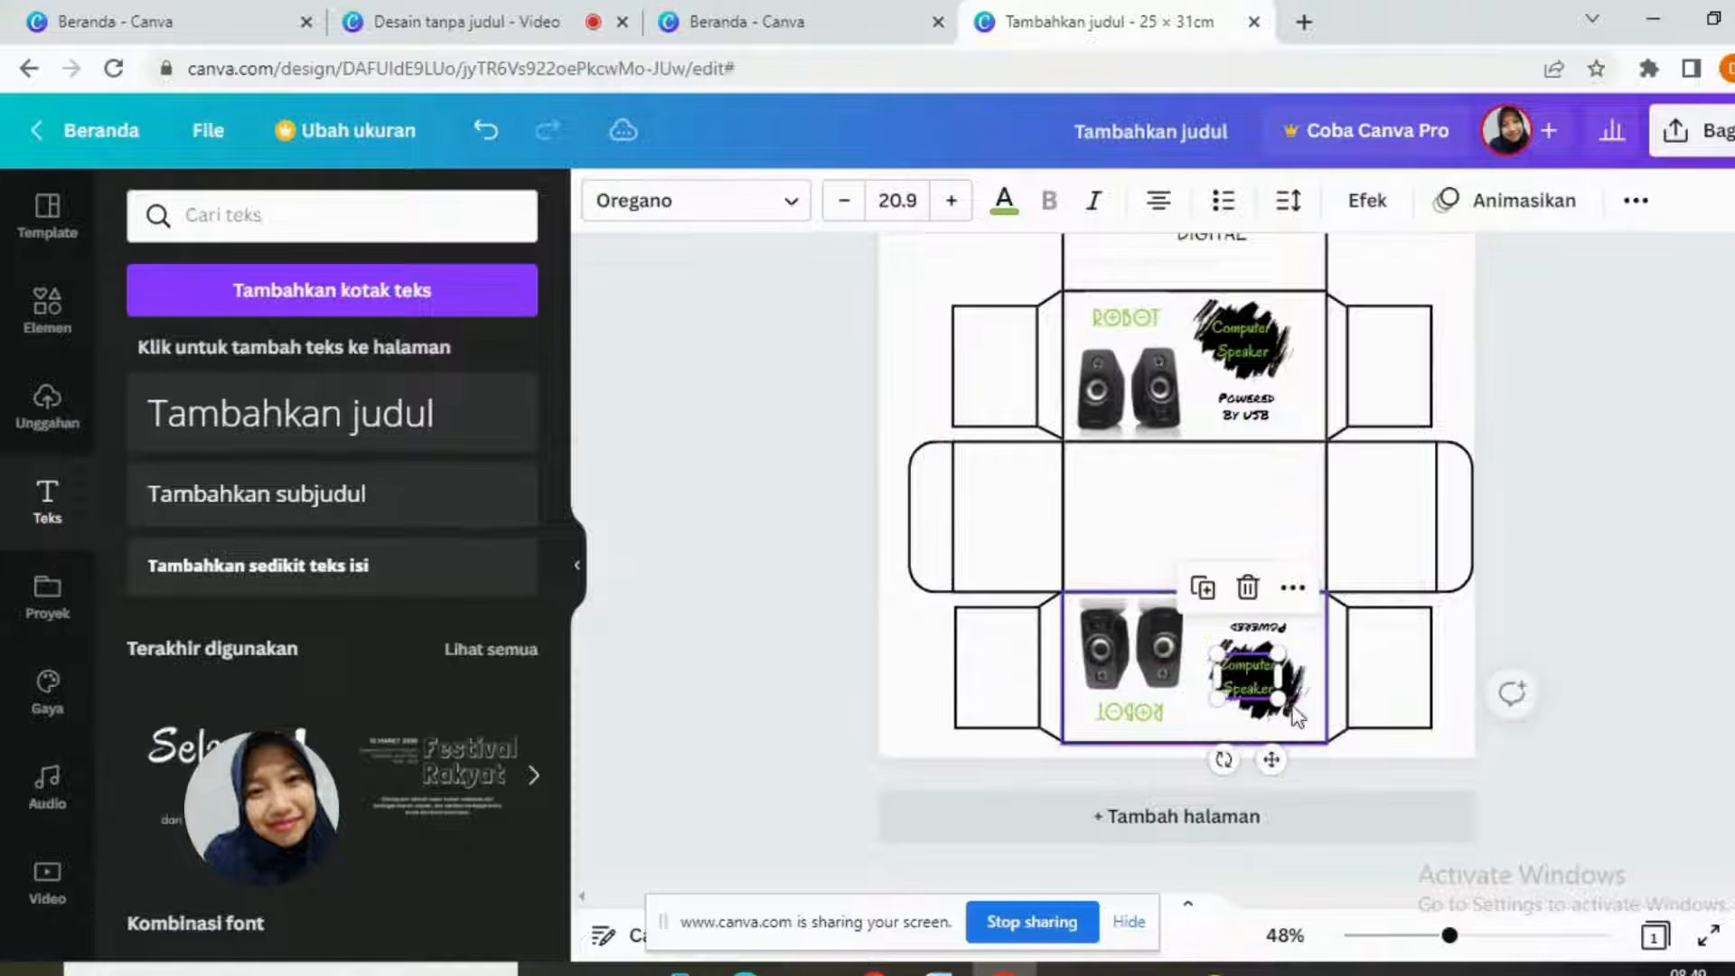
pyautogui.moveTo(1224, 755); pyautogui.dragTo(1511, 684)
pyautogui.moveTo(1204, 639); pyautogui.dragTo(1256, 630)
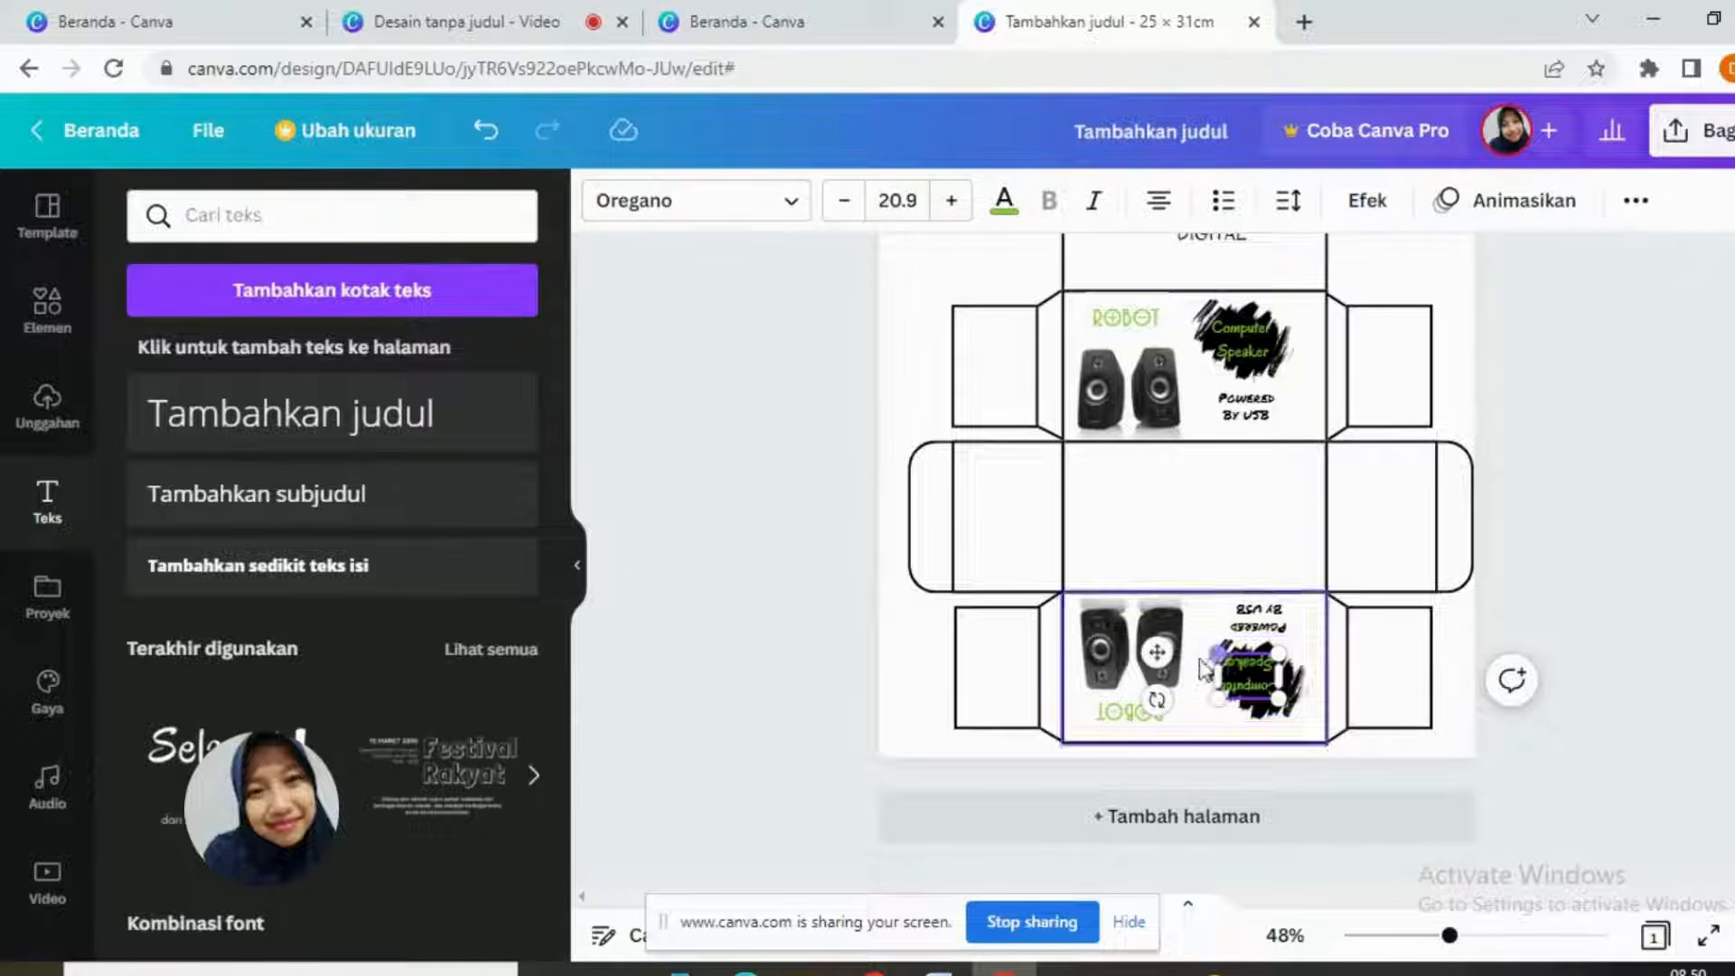
pyautogui.moveTo(1158, 653); pyautogui.dragTo(1169, 656)
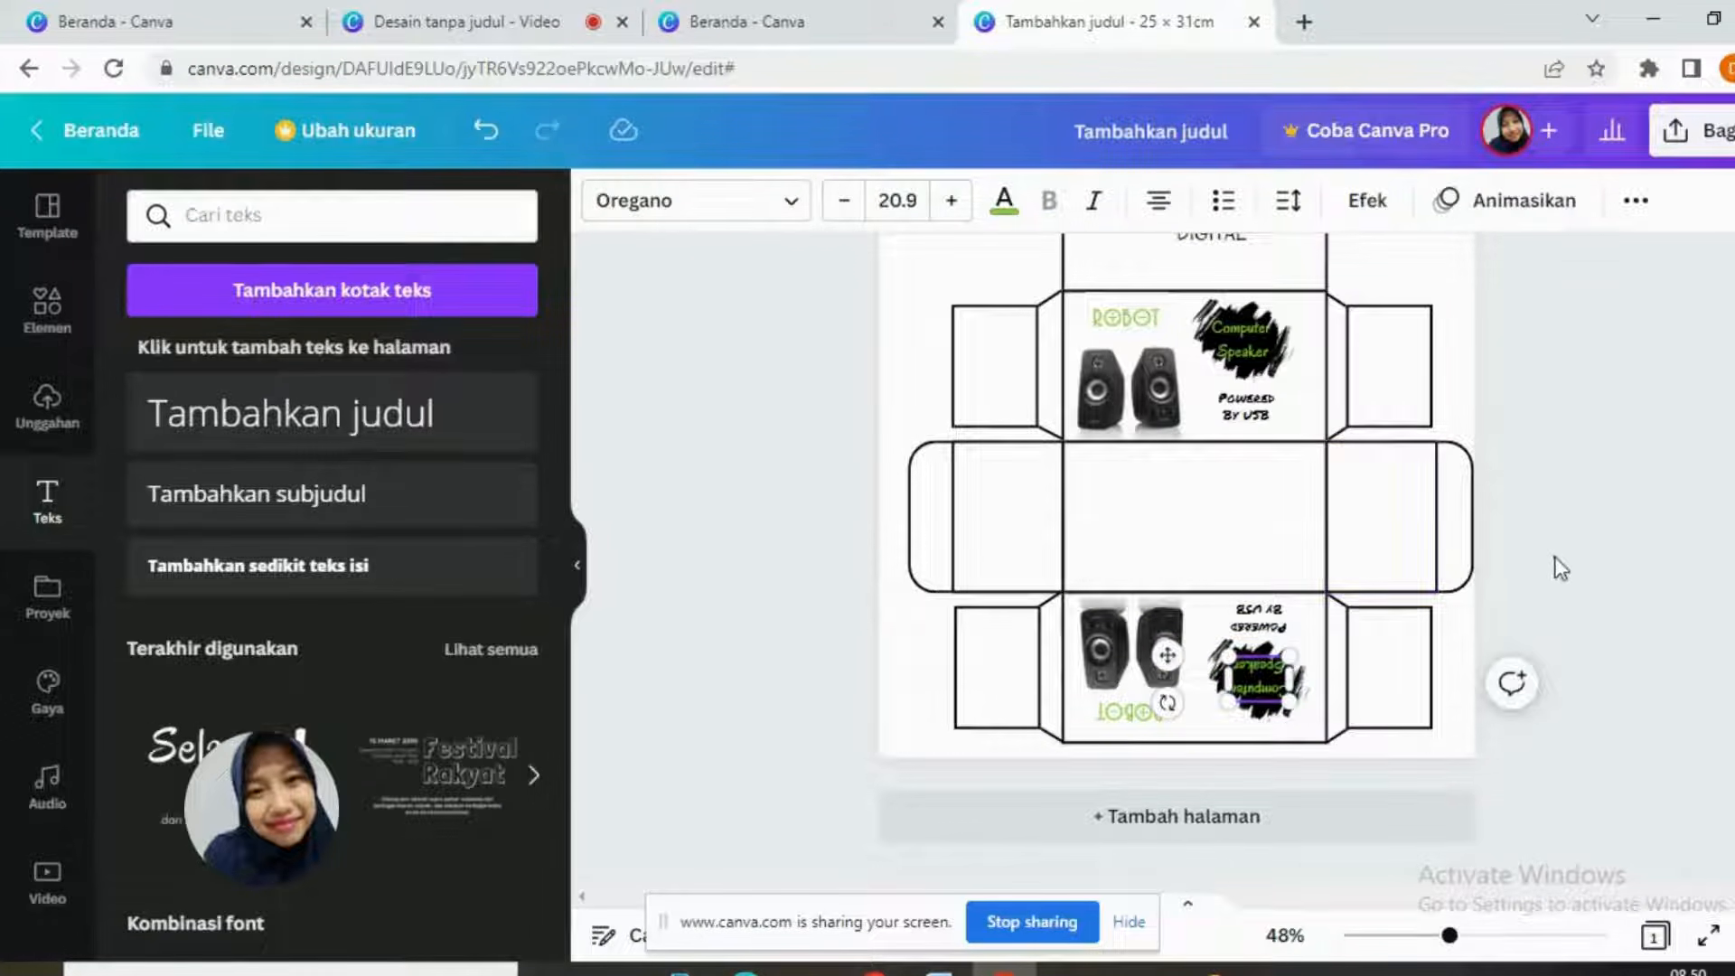
pyautogui.click(1724, 535)
pyautogui.scroll(3, 1726, 493)
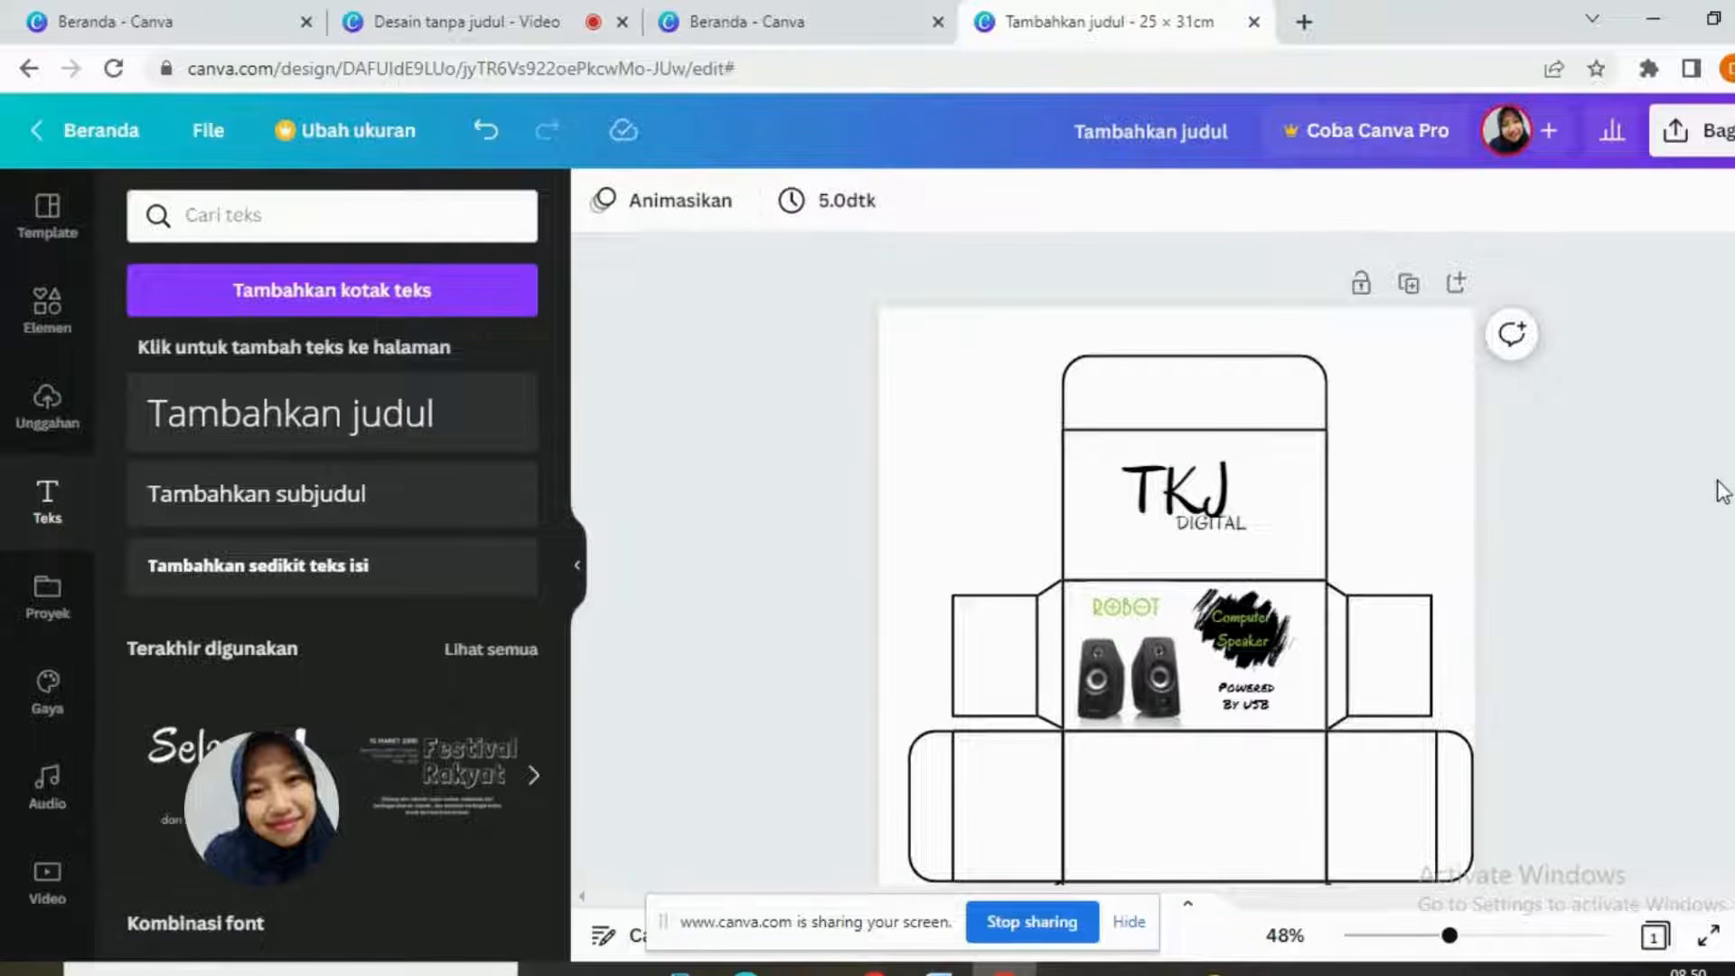
pyautogui.scroll(-3, 1257, 604)
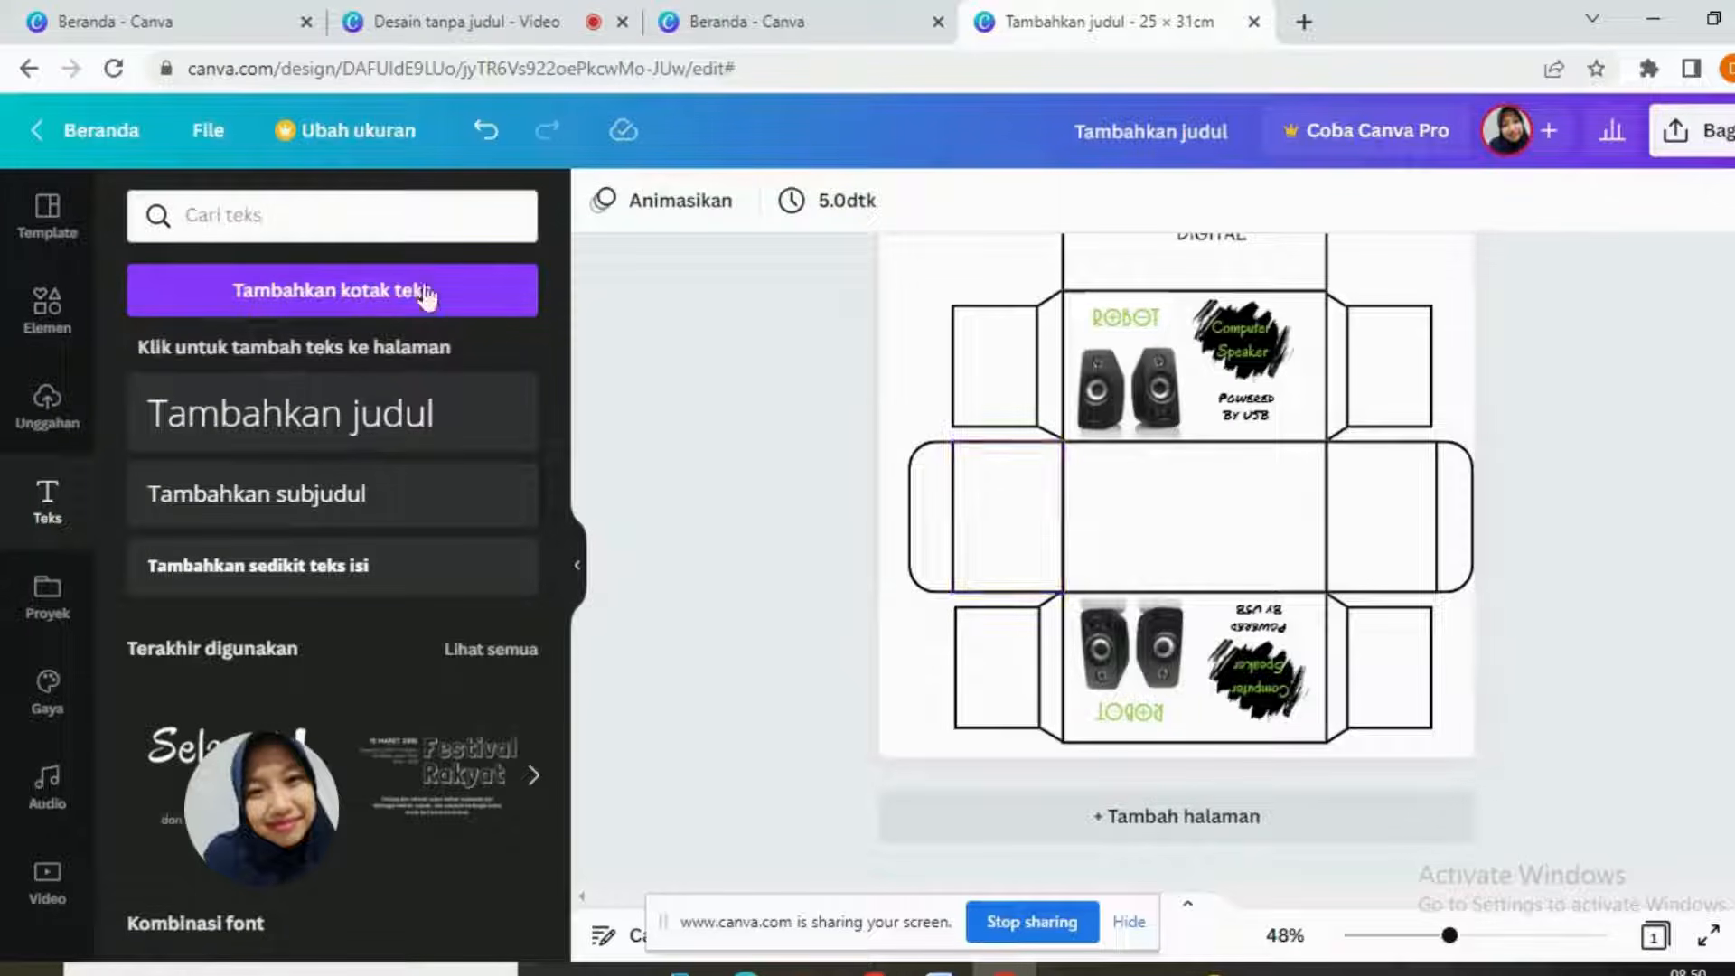
pyautogui.click(45, 411)
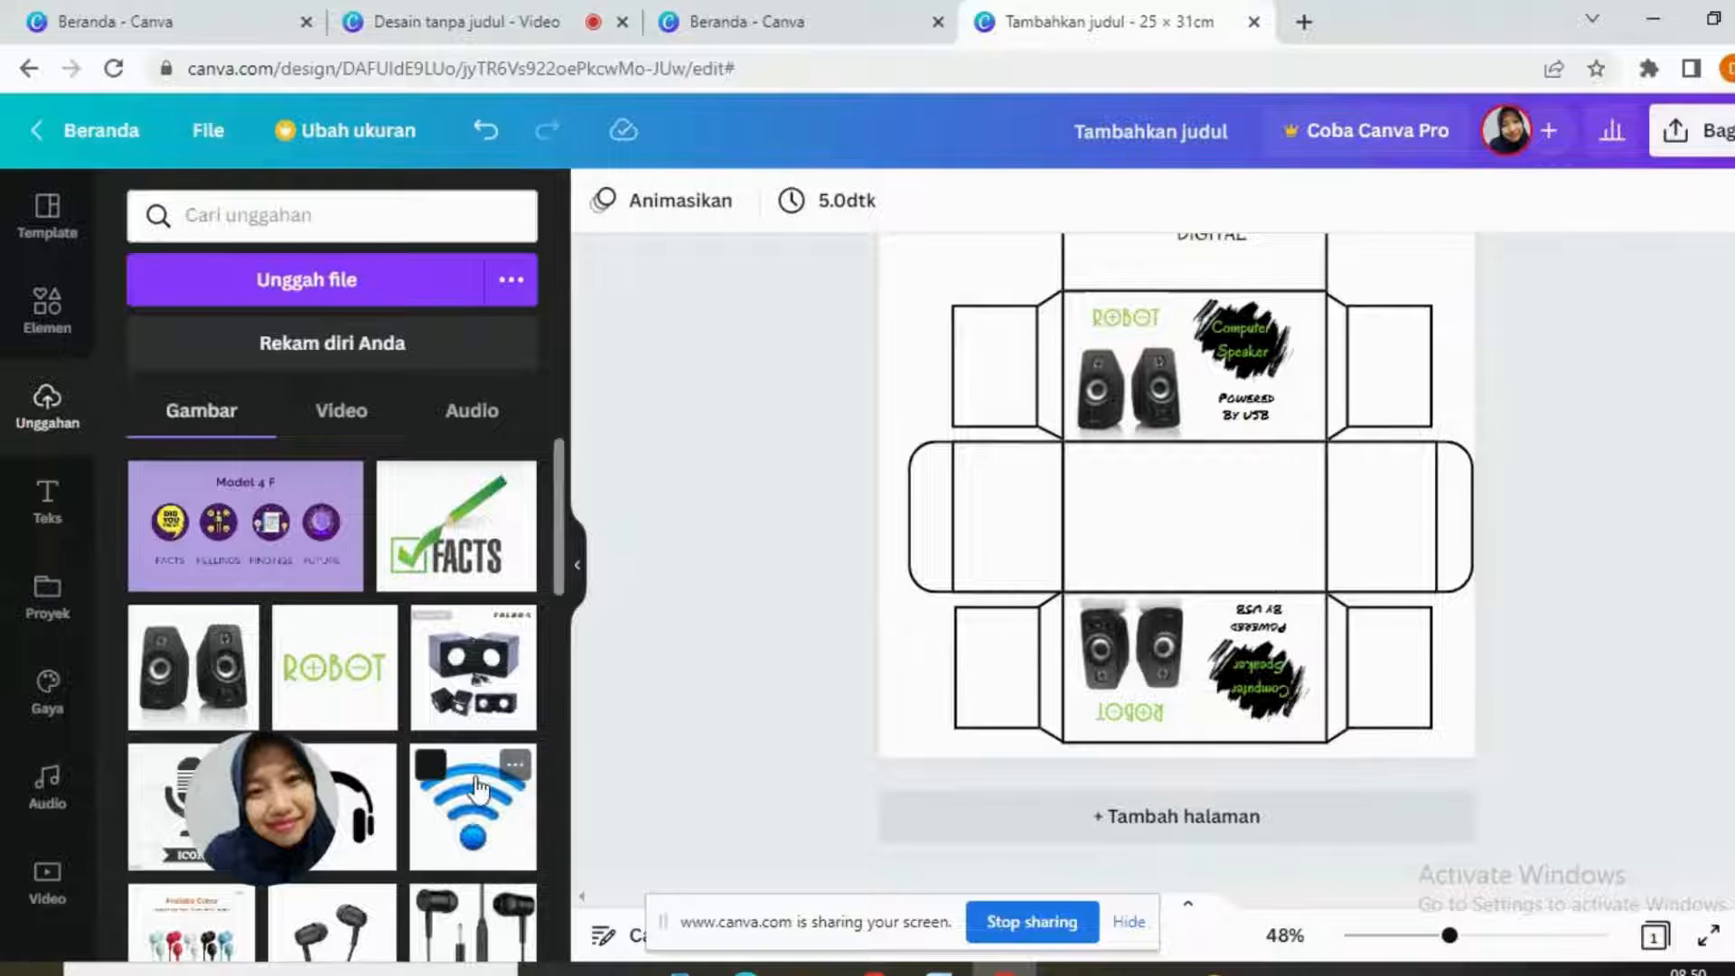
pyautogui.scroll(-5, 383, 723)
pyautogui.scroll(5, 362, 673)
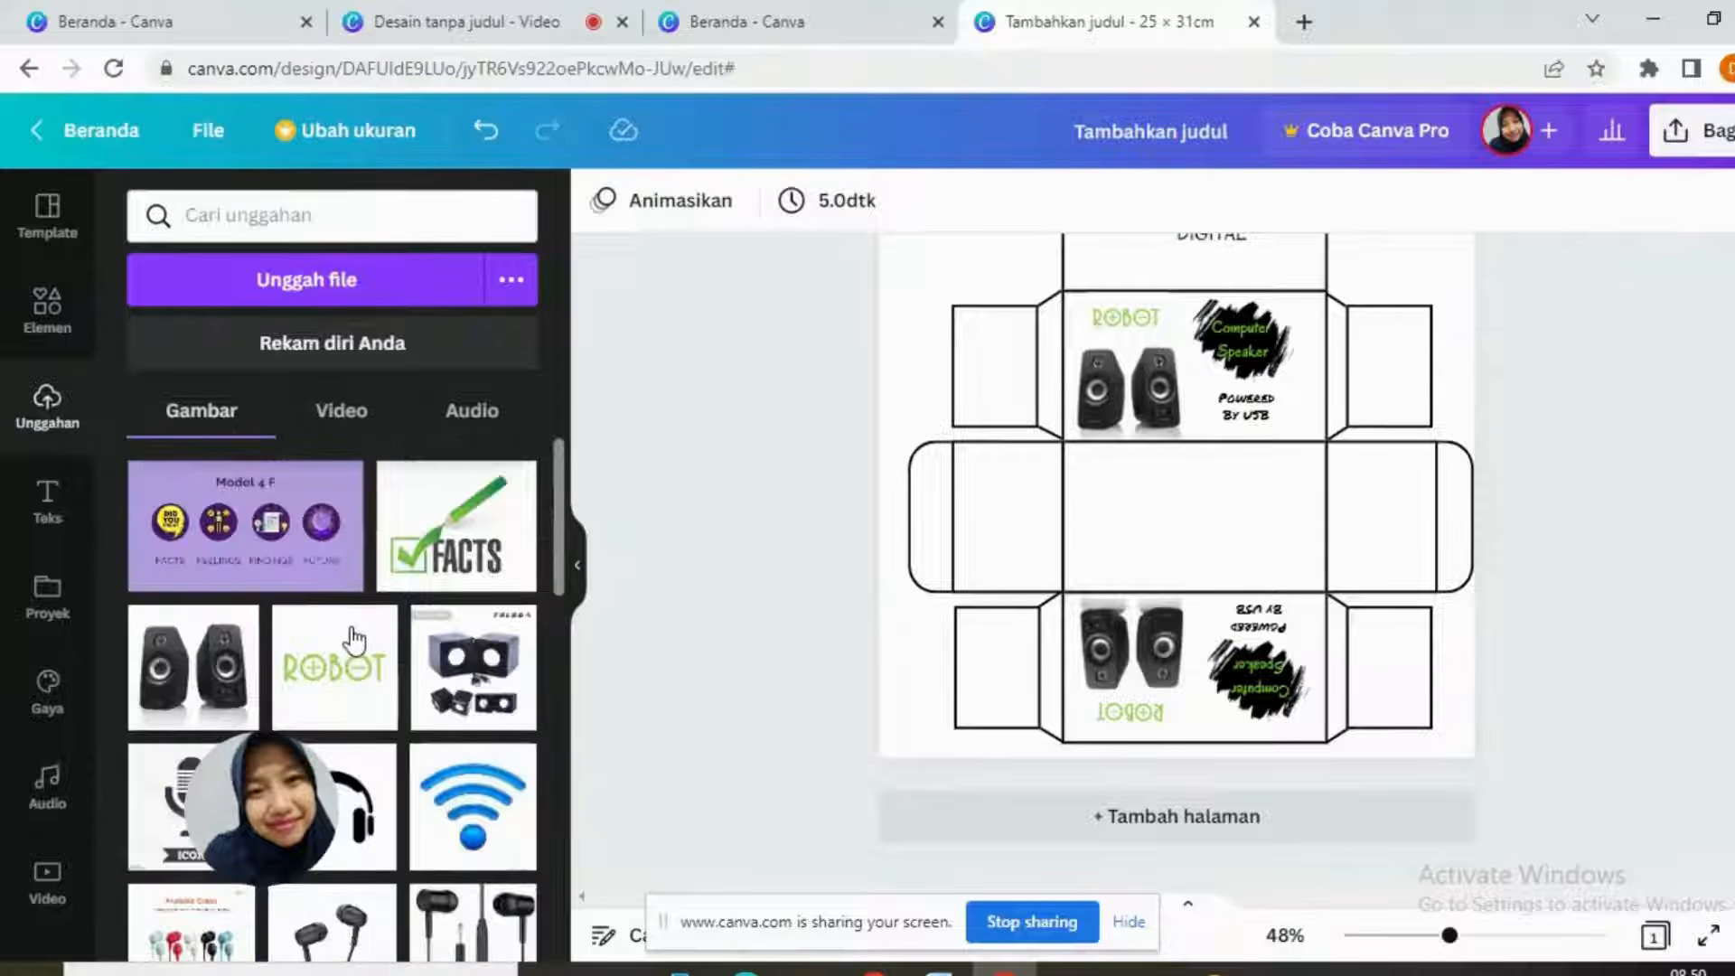
pyautogui.moveTo(561, 523); pyautogui.dragTo(549, 637)
pyautogui.click(1255, 475)
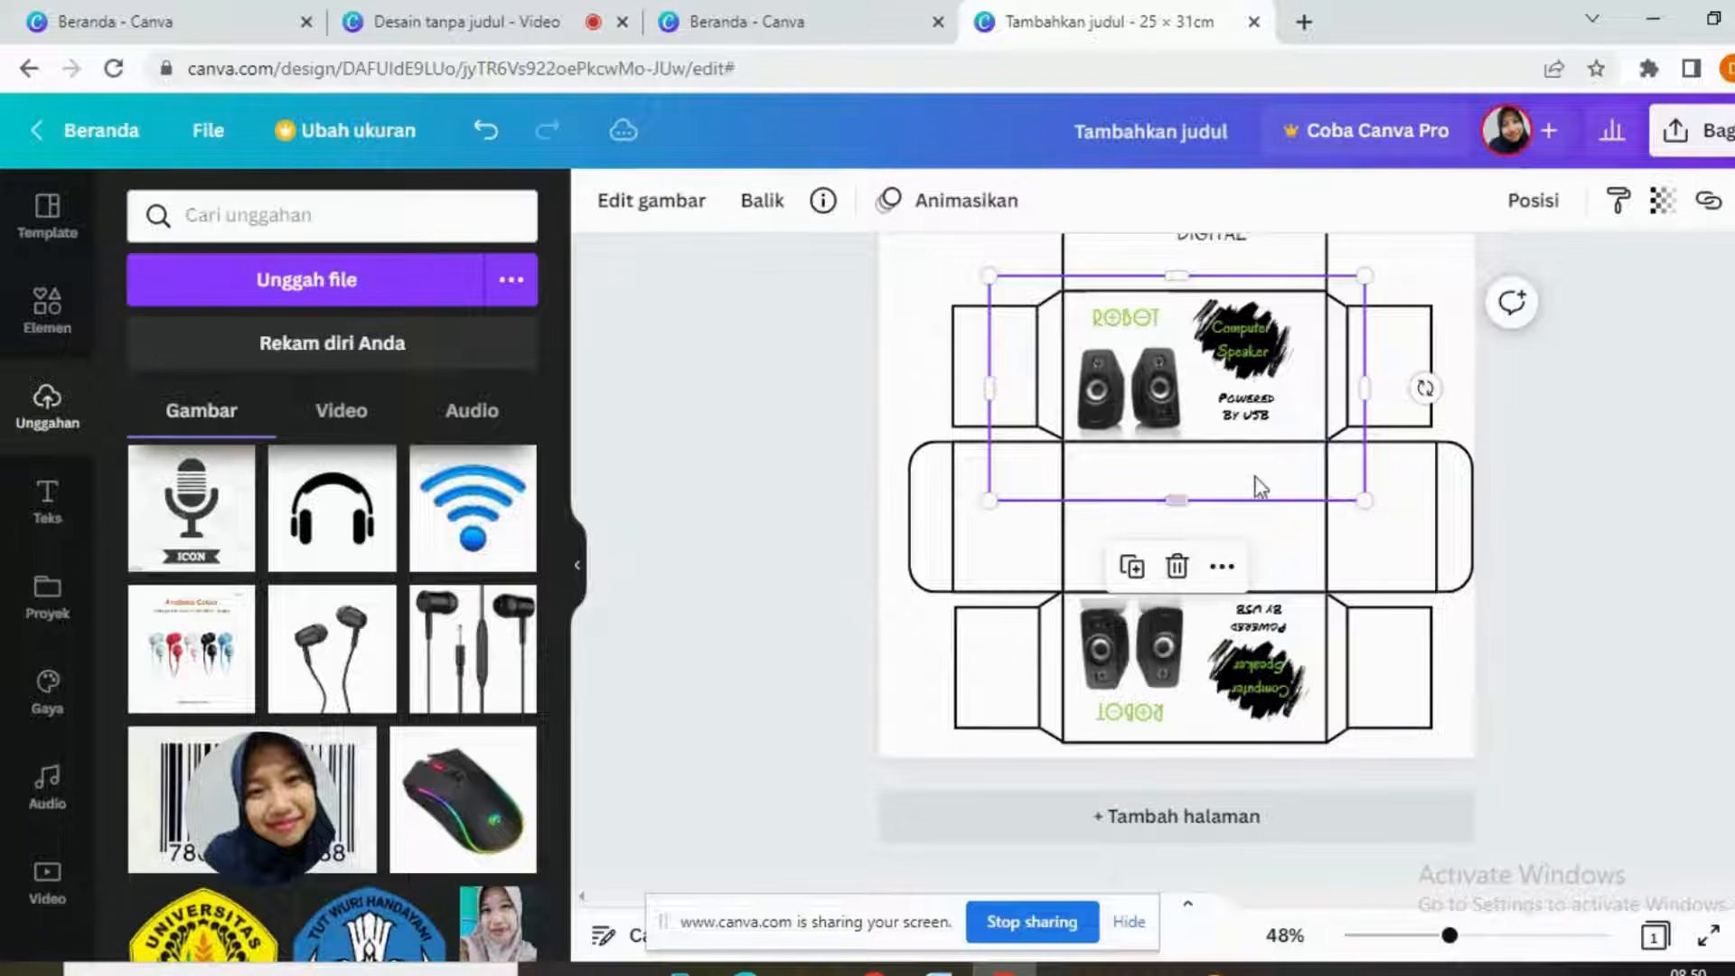
pyautogui.moveTo(1256, 477); pyautogui.dragTo(1245, 548)
pyautogui.moveTo(1352, 567); pyautogui.dragTo(1138, 511)
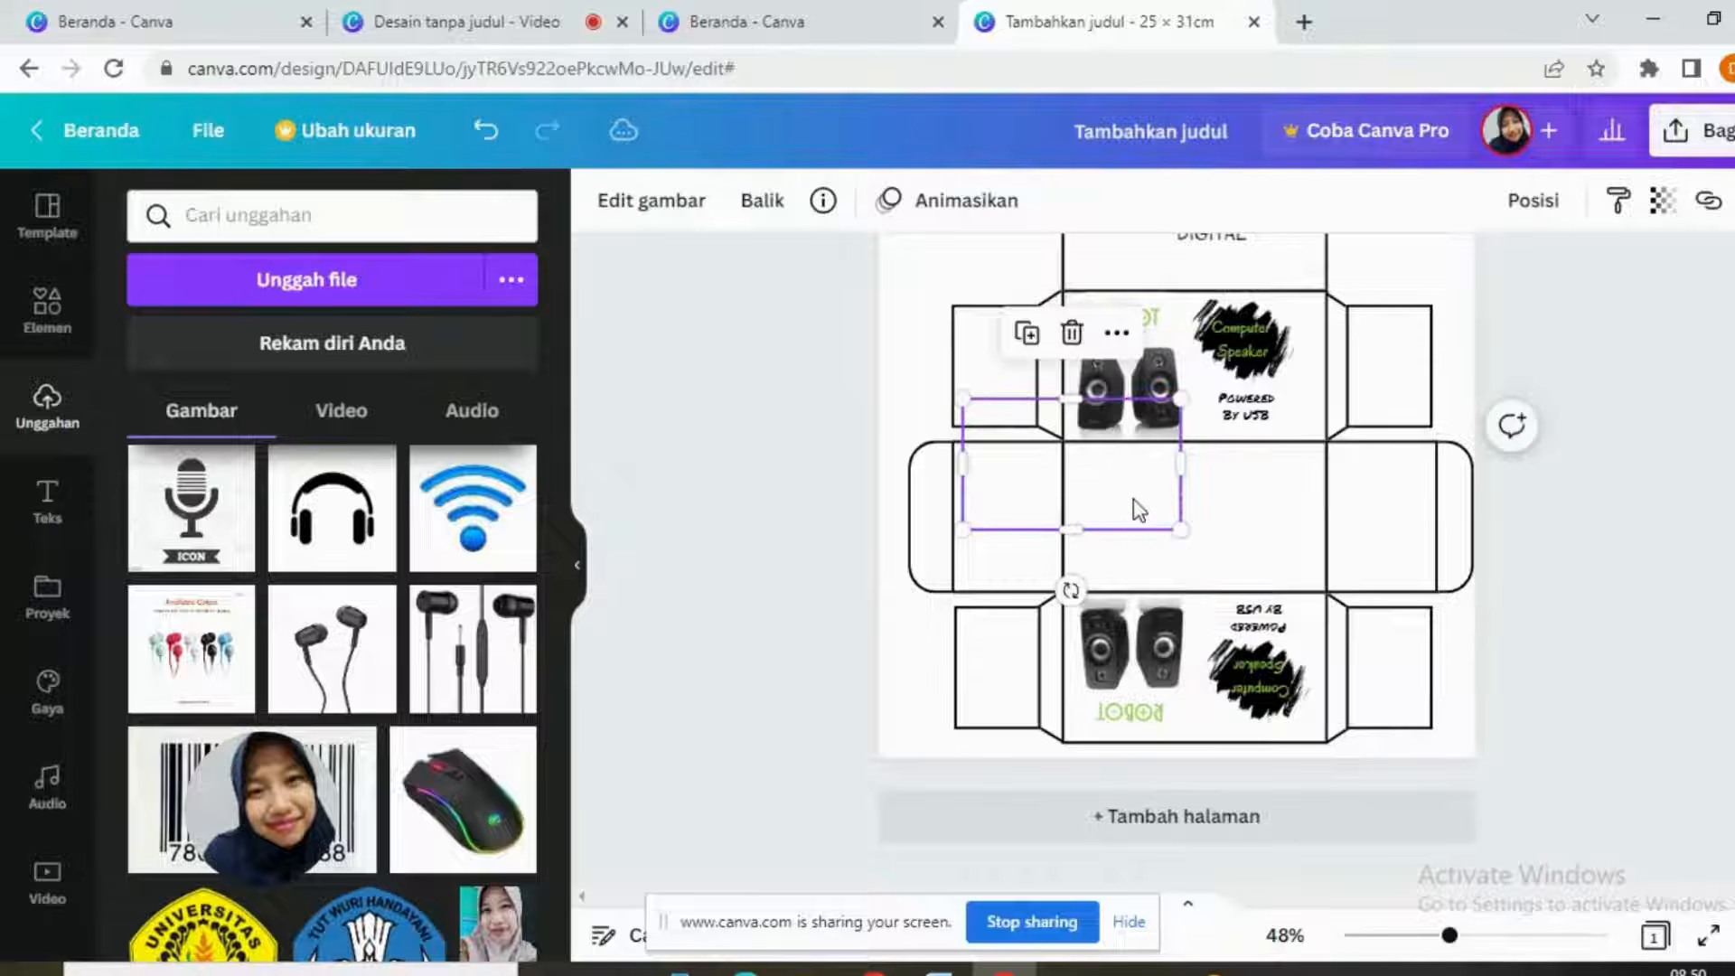
pyautogui.rightClick(1139, 511)
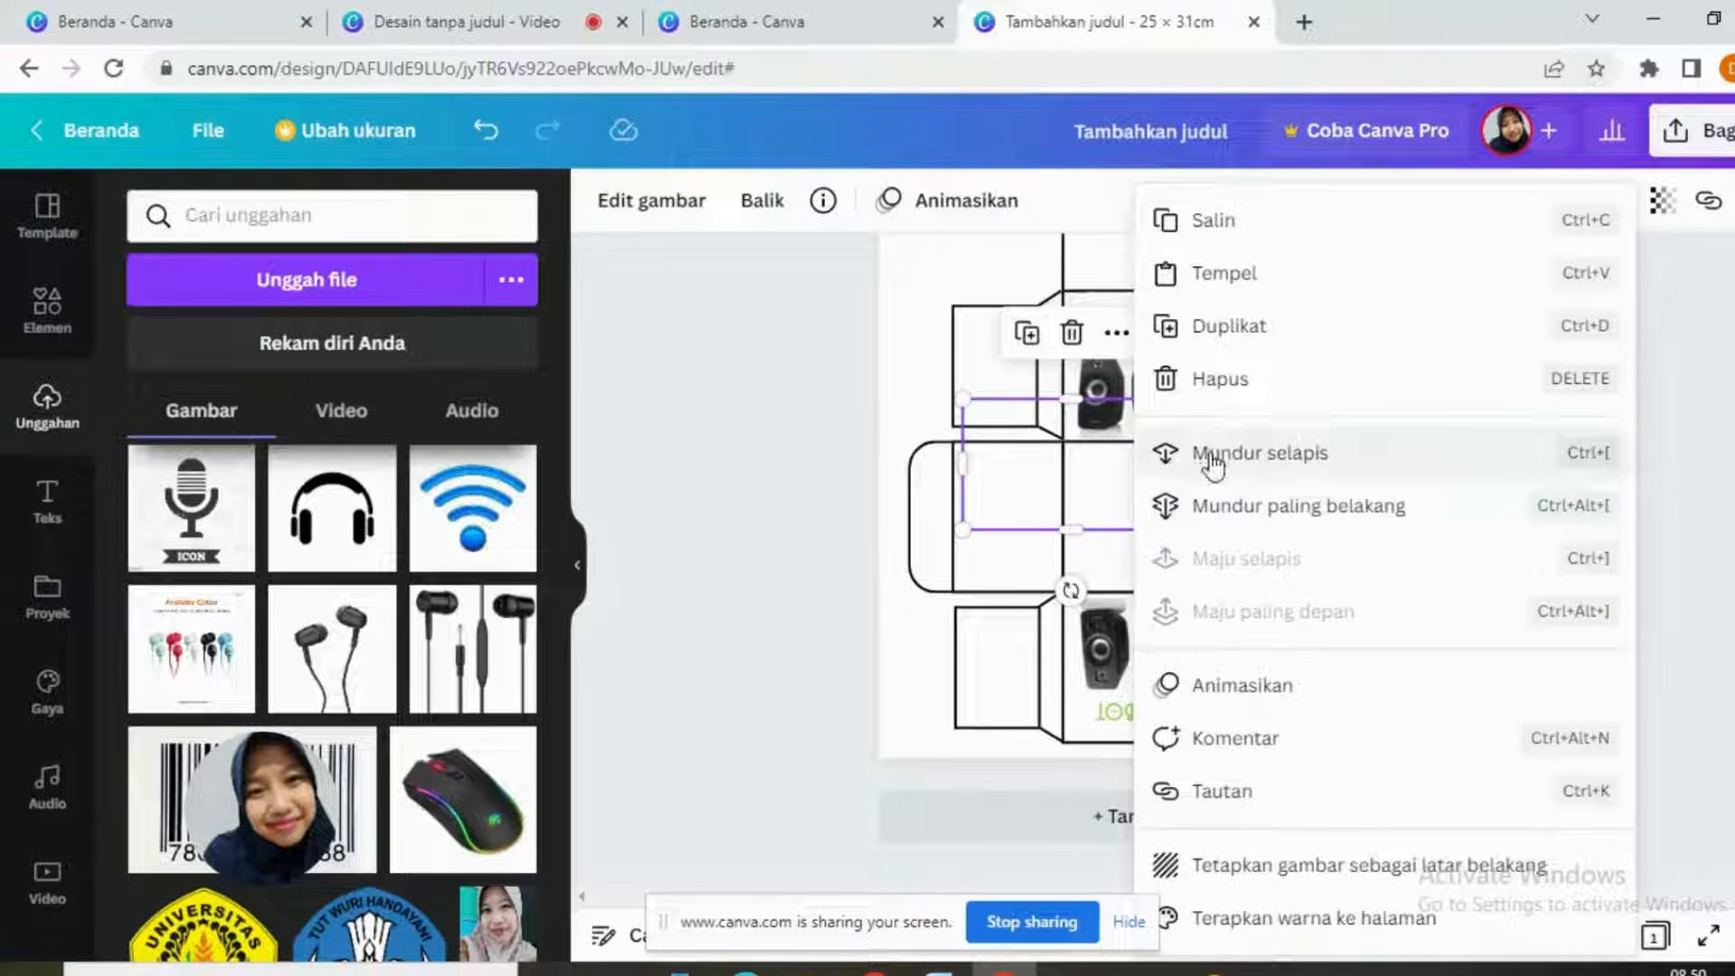
pyautogui.click(1044, 479)
pyautogui.moveTo(1032, 466); pyautogui.dragTo(955, 275)
pyautogui.scroll(3, 1139, 342)
pyautogui.moveTo(1023, 551); pyautogui.dragTo(998, 456)
pyautogui.moveTo(1081, 515); pyautogui.dragTo(992, 430)
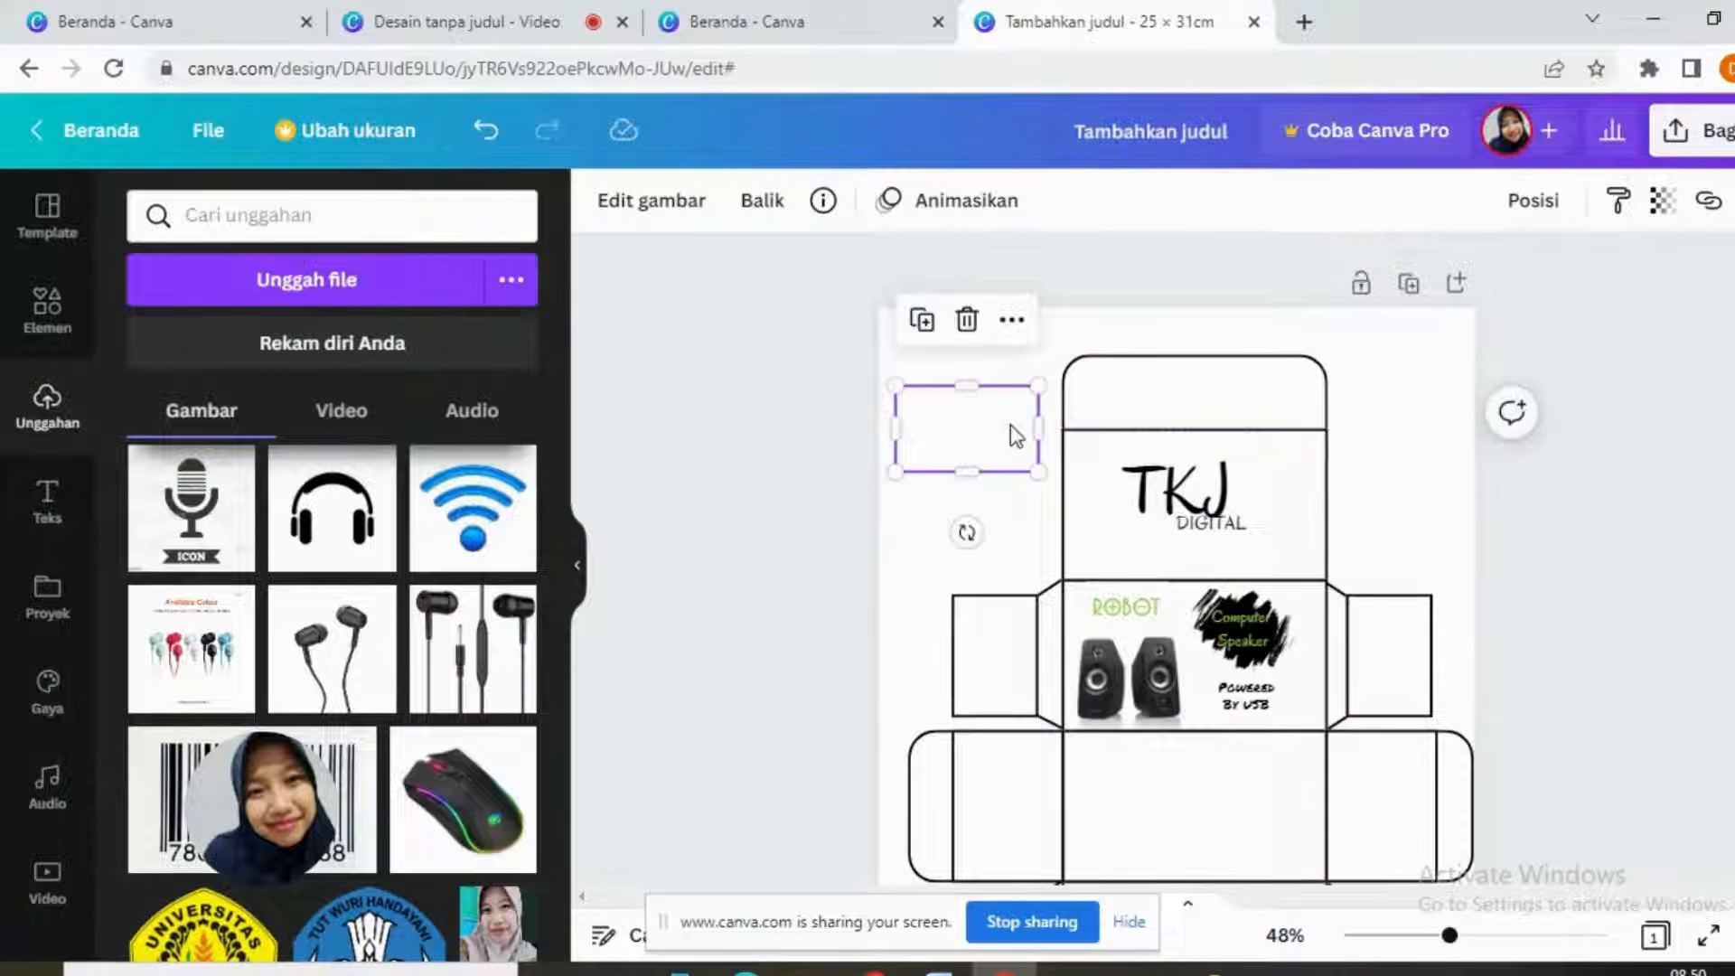
pyautogui.click(962, 328)
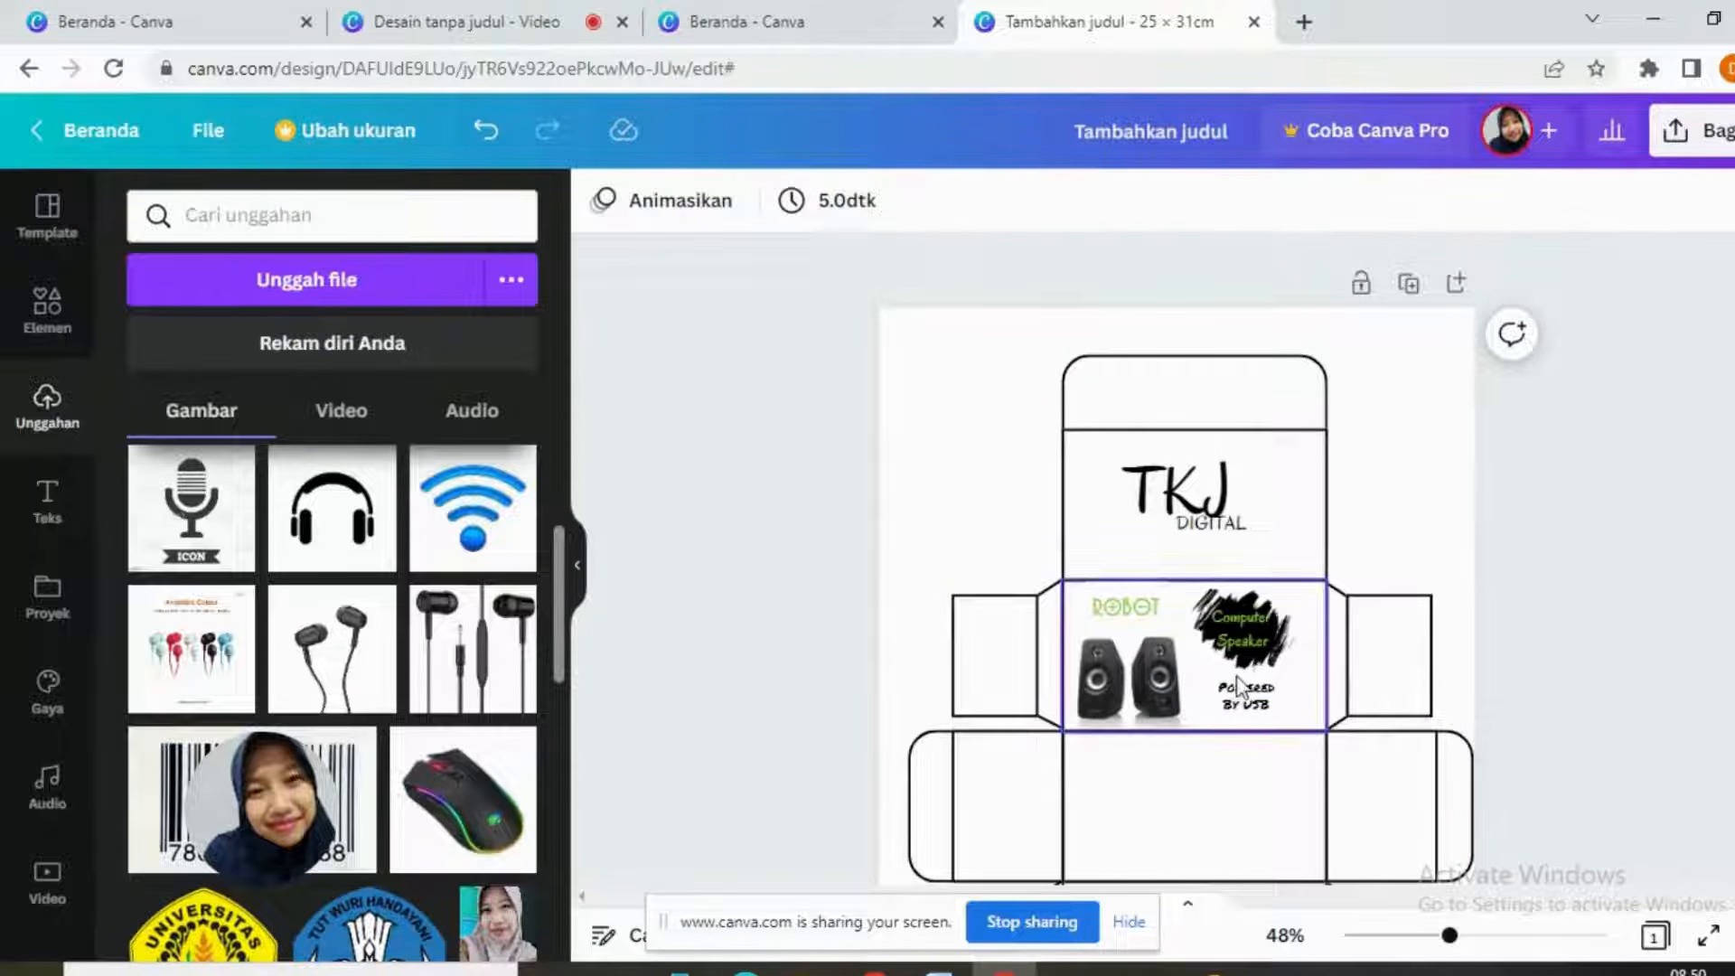
# Step: Review the decorated panels of the box net from the top flap to the lowest panel, with the whole net in view
pyautogui.scroll(-3, 1165, 678)
pyautogui.scroll(3, 1166, 678)
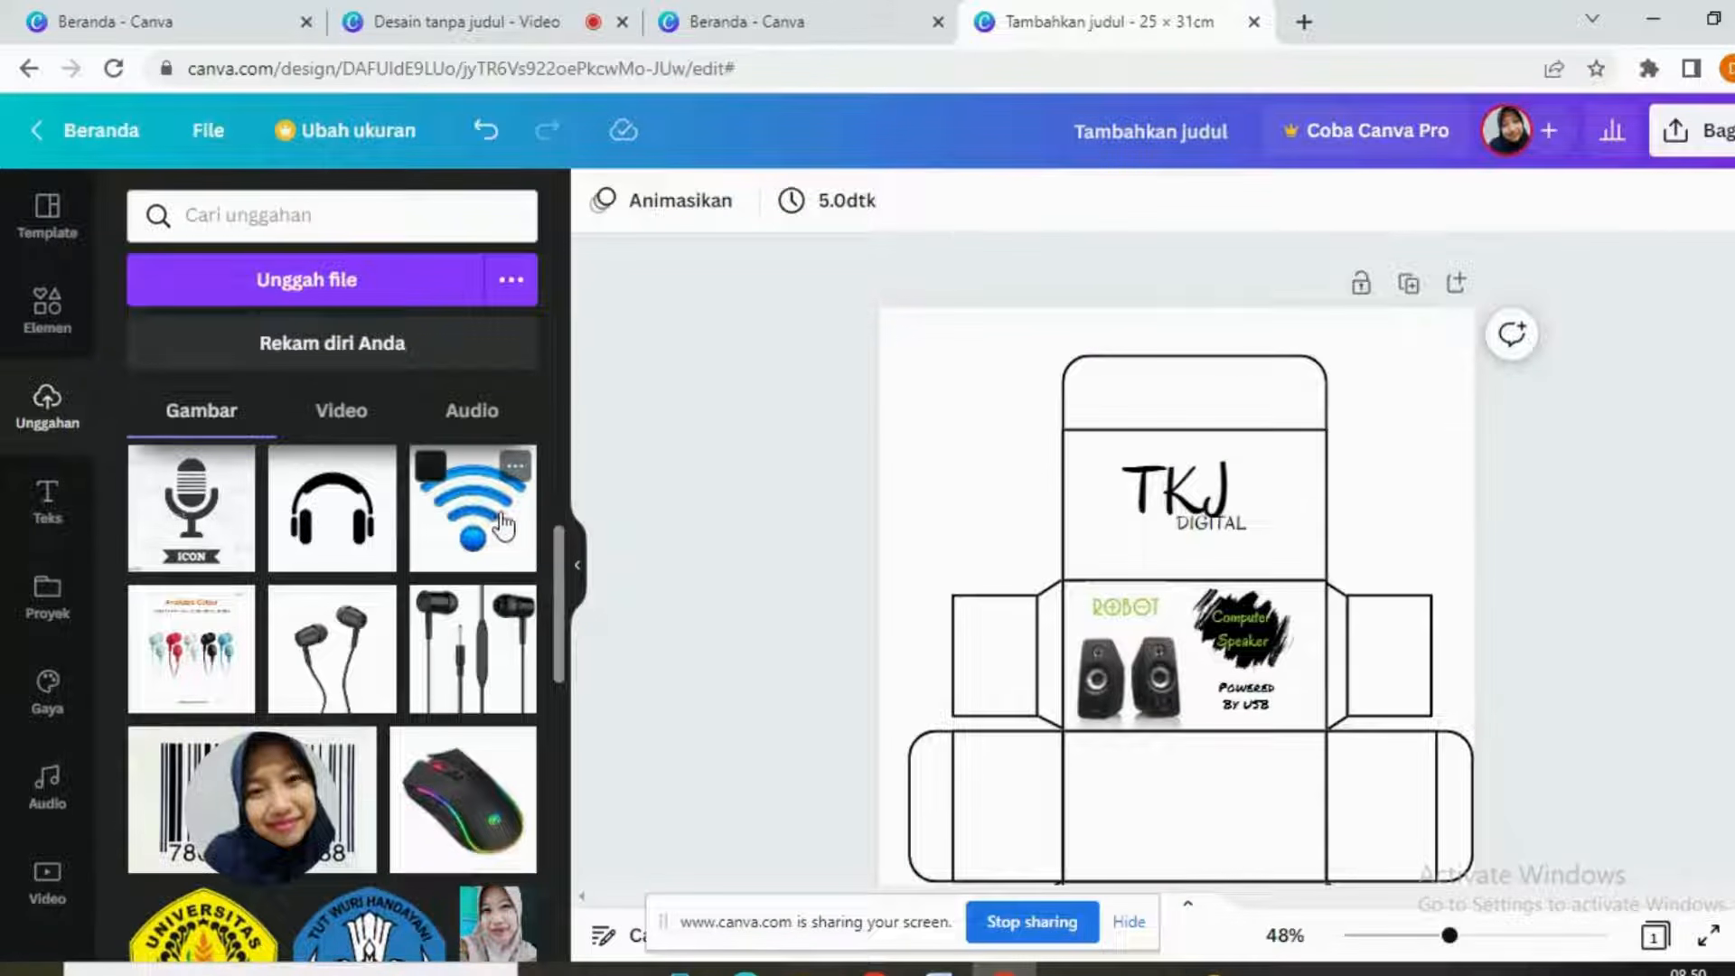
pyautogui.click(1022, 515)
pyautogui.scroll(-3, 1403, 573)
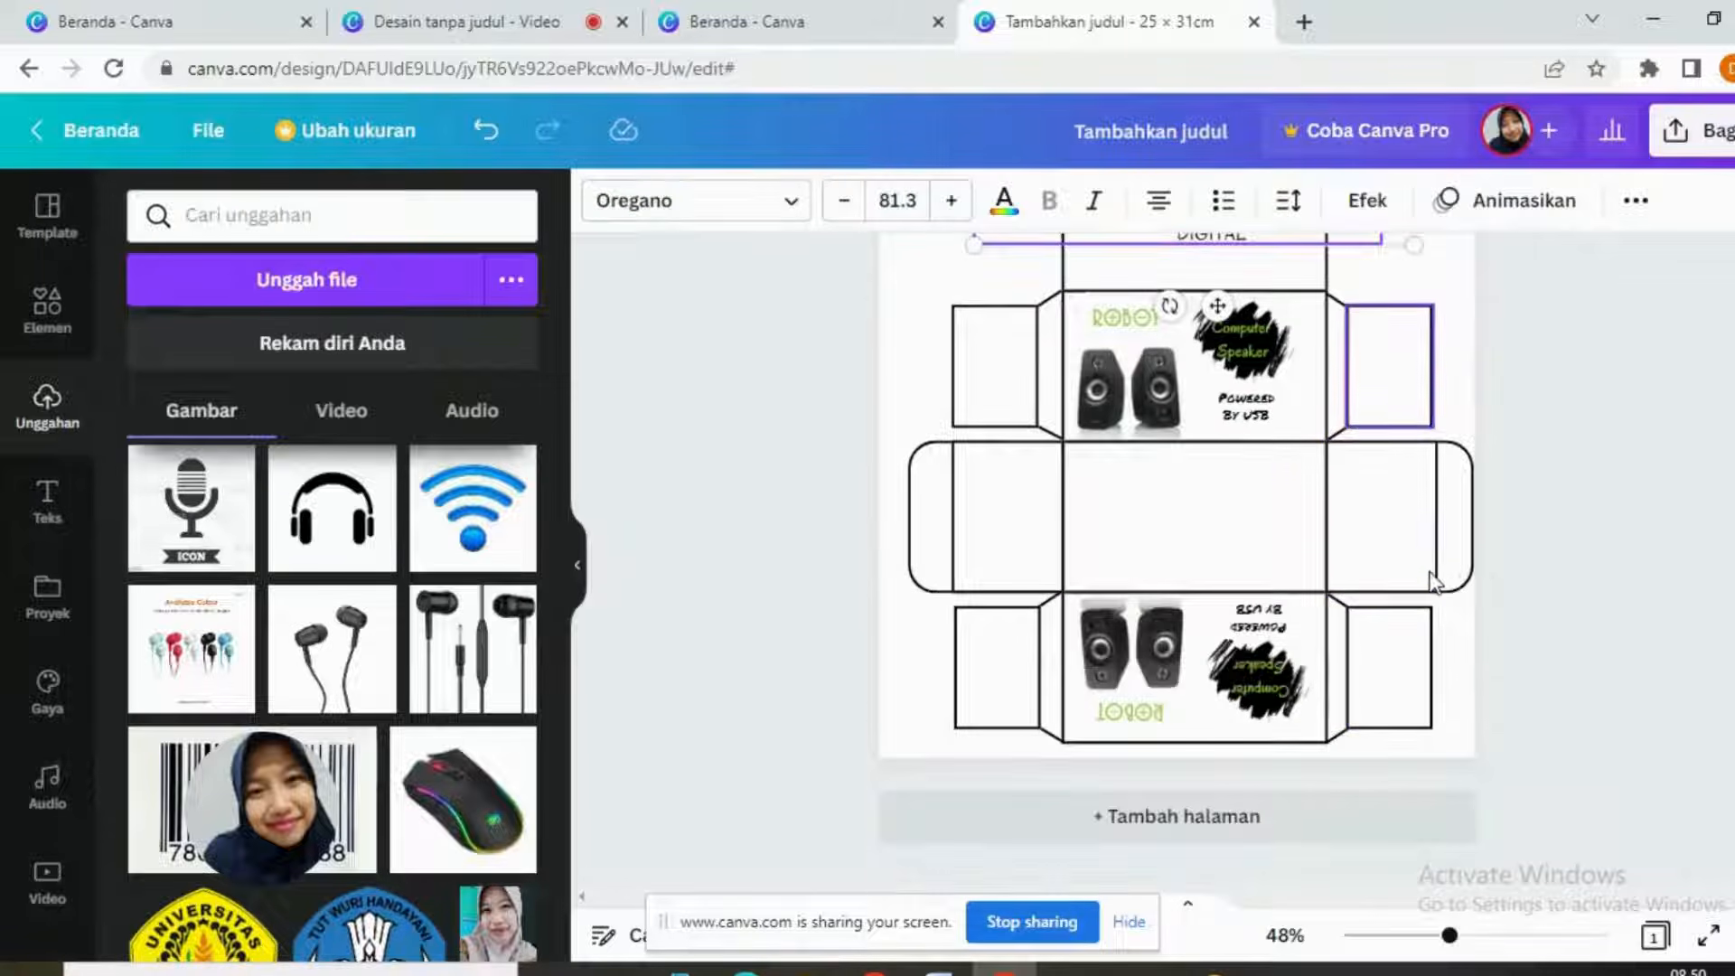
pyautogui.scroll(3, 1431, 583)
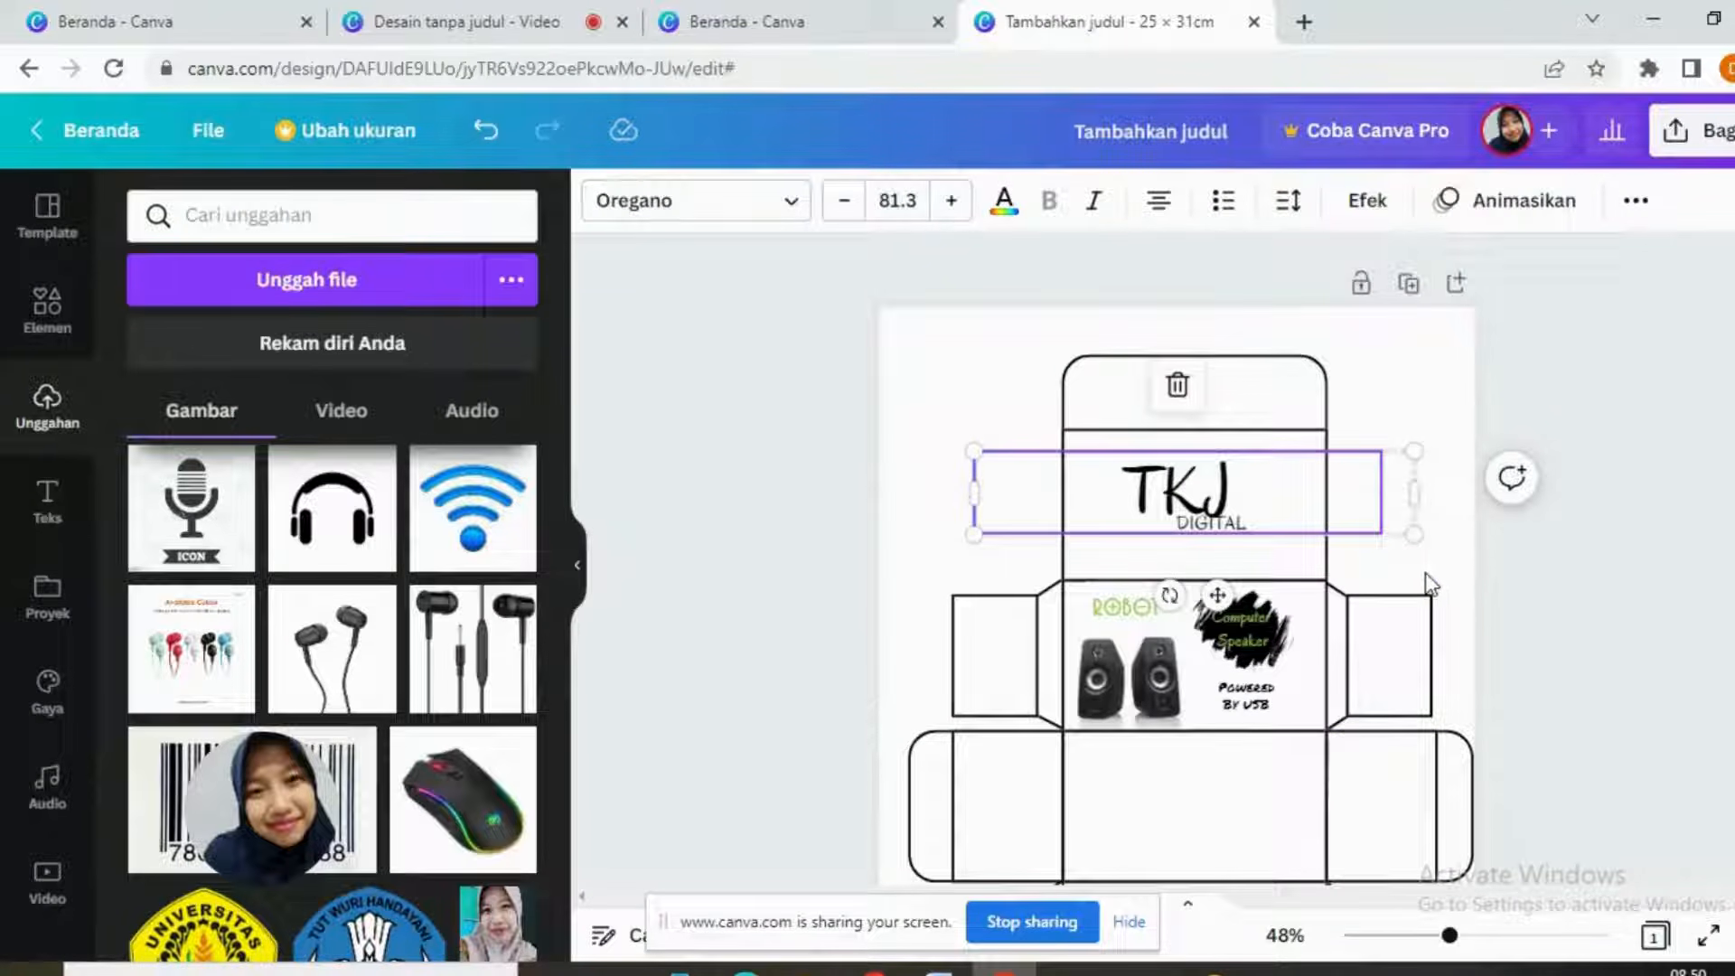
pyautogui.click(1451, 457)
pyautogui.scroll(-3, 1452, 458)
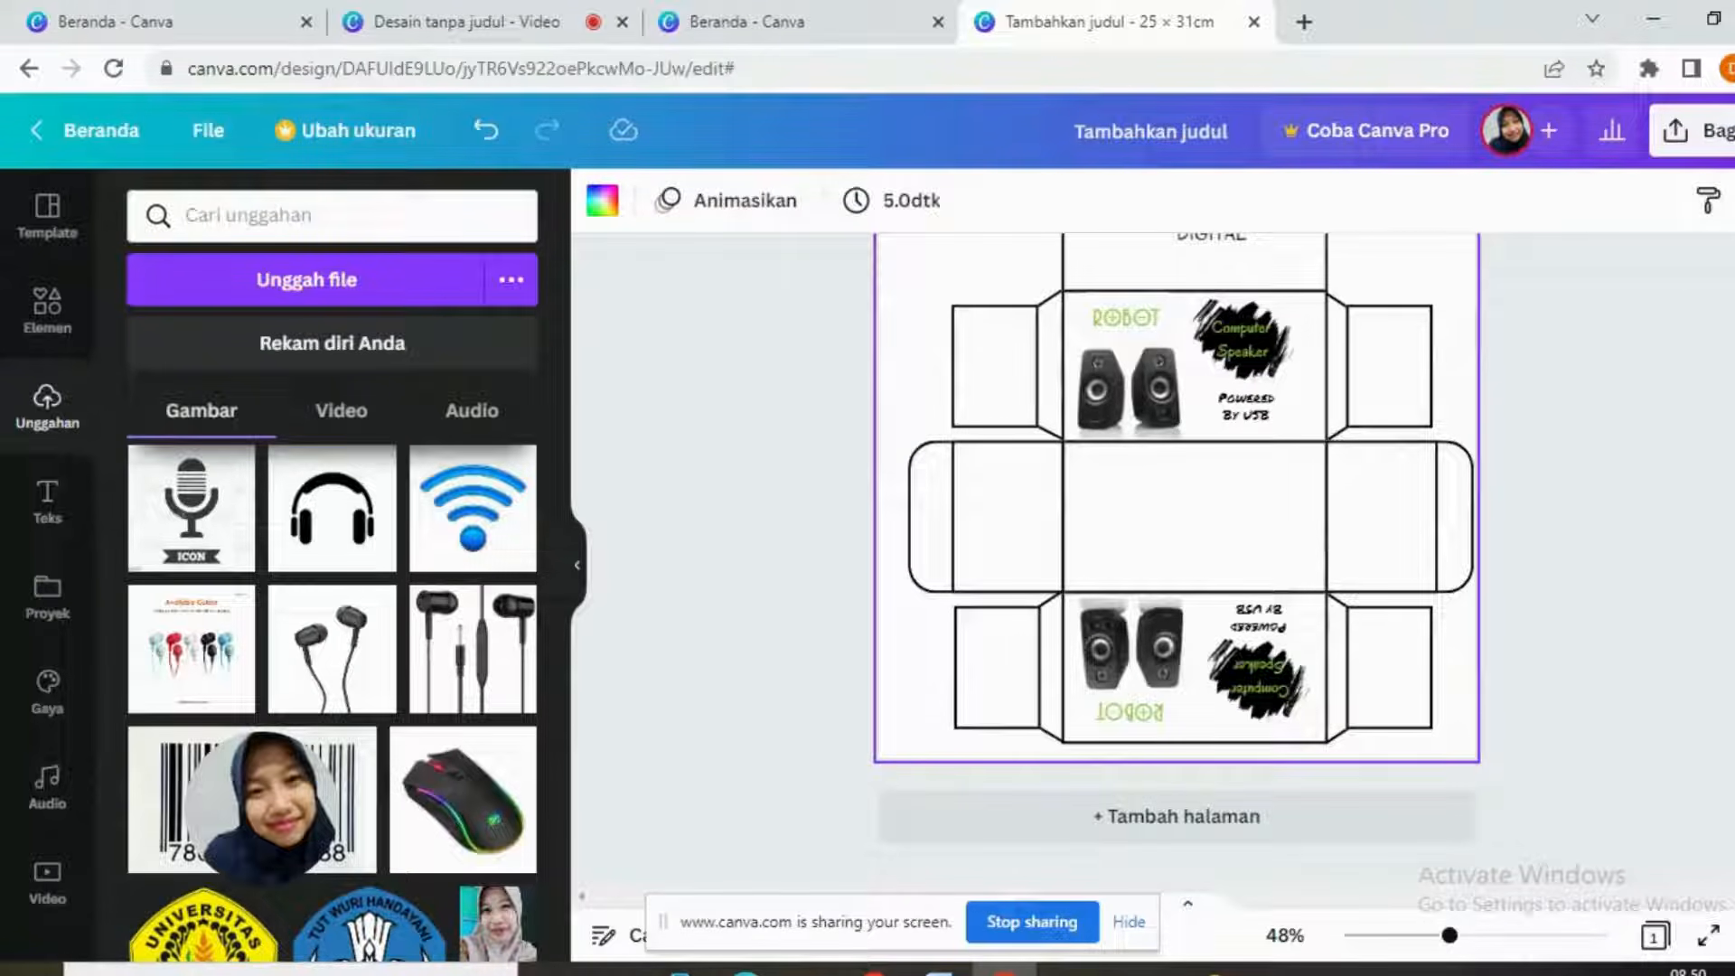
pyautogui.scroll(2, 1175, 560)
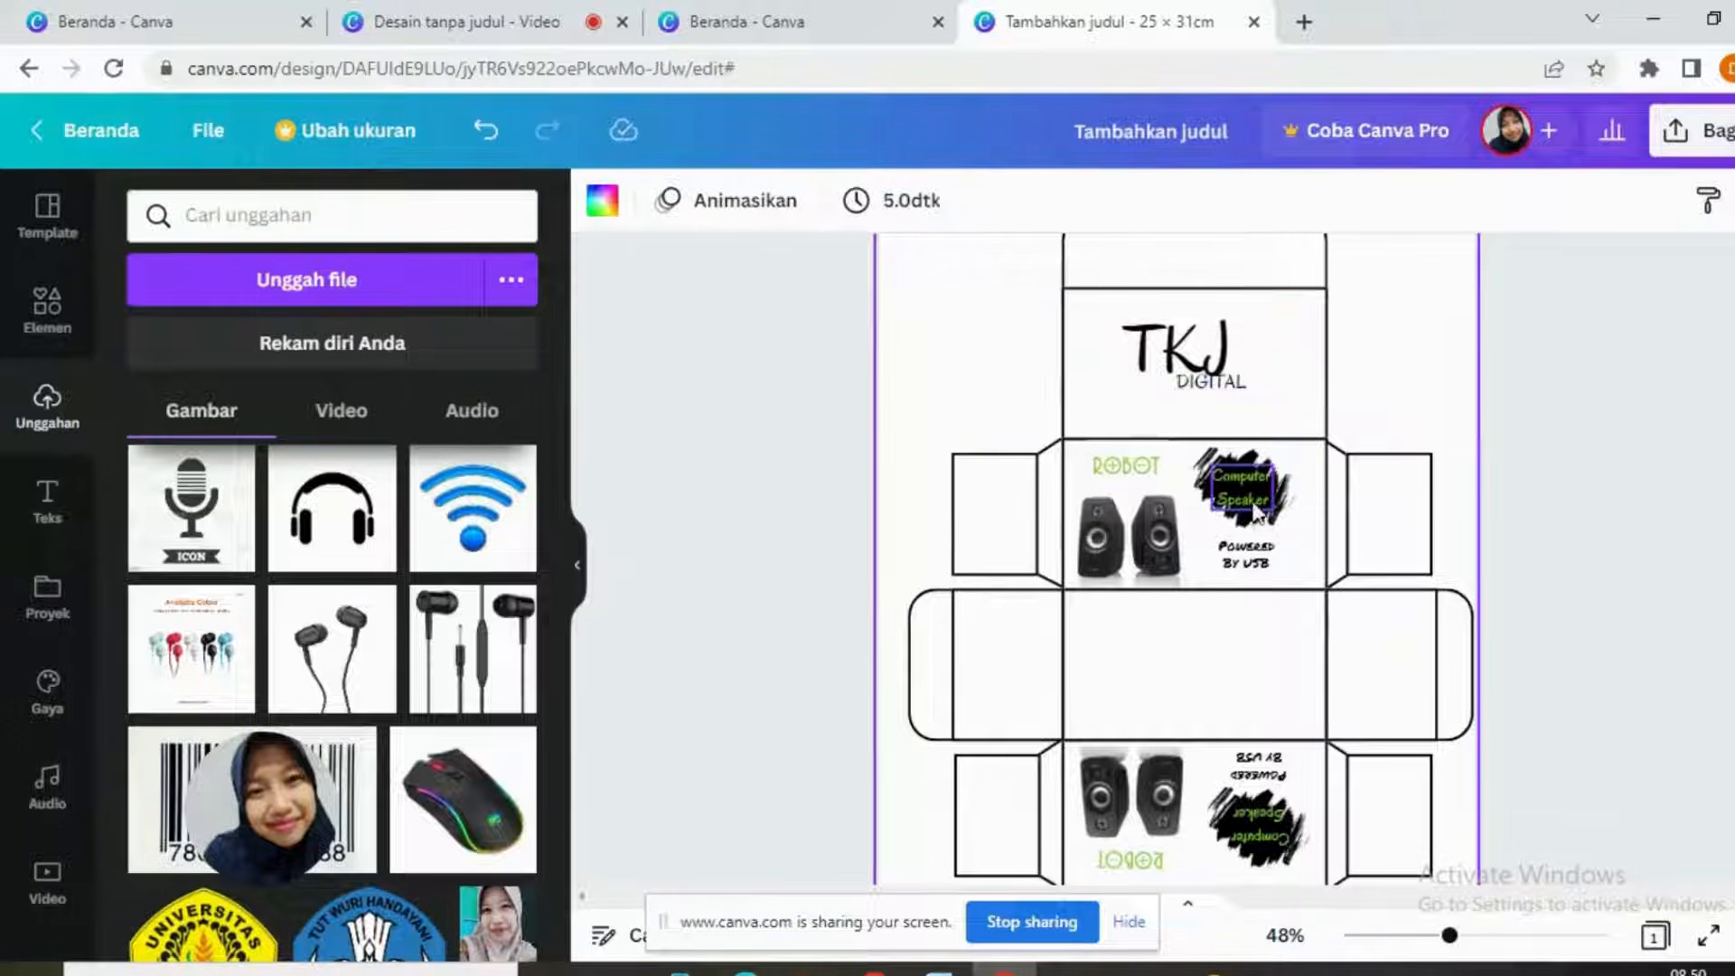
pyautogui.click(1258, 767)
pyautogui.click(1552, 372)
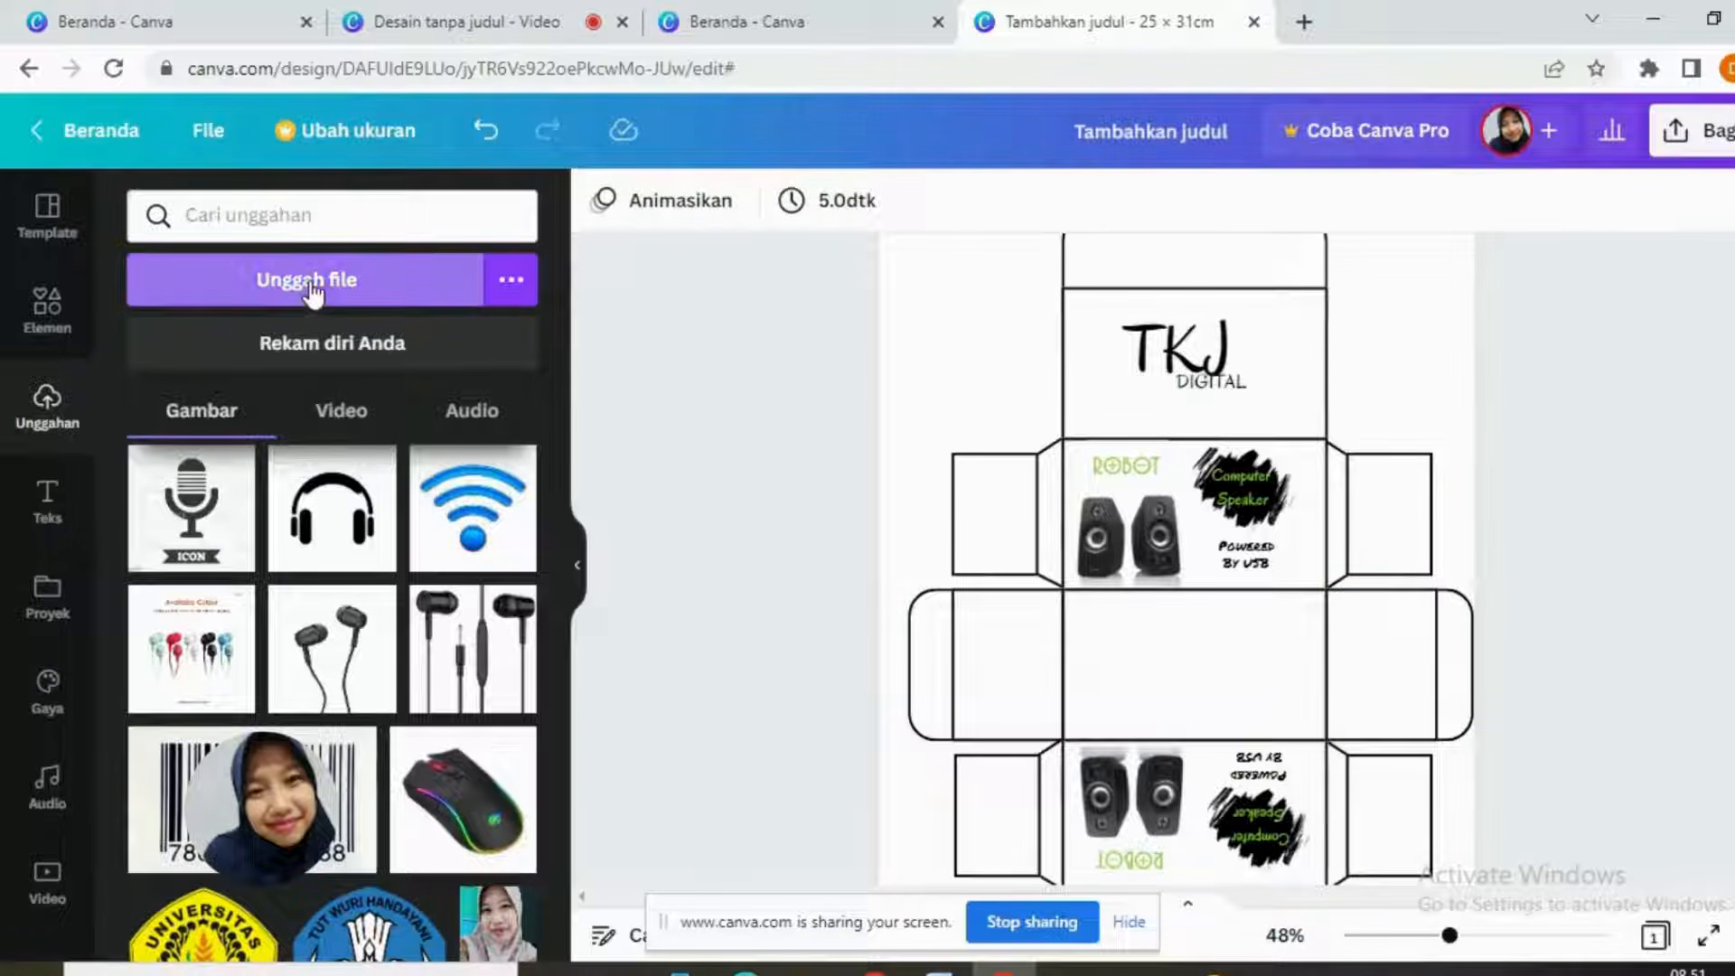
pyautogui.scroll(-2, 1278, 495)
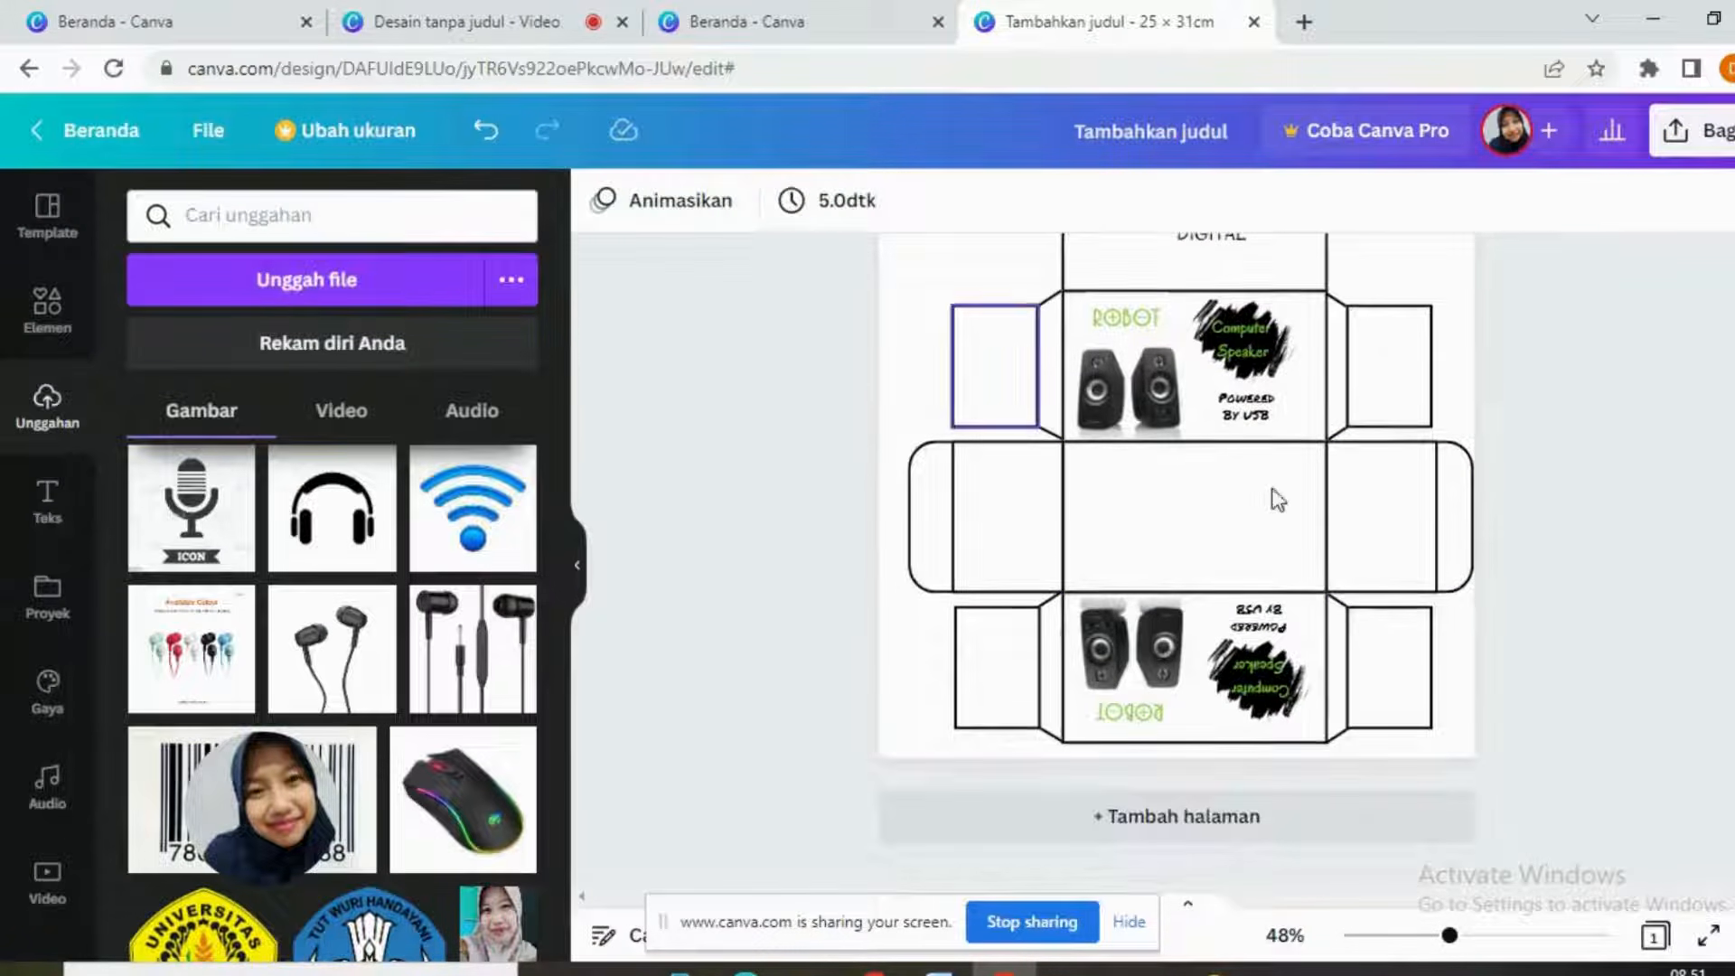
pyautogui.scroll(4, 1278, 495)
pyautogui.scroll(-2, 1177, 588)
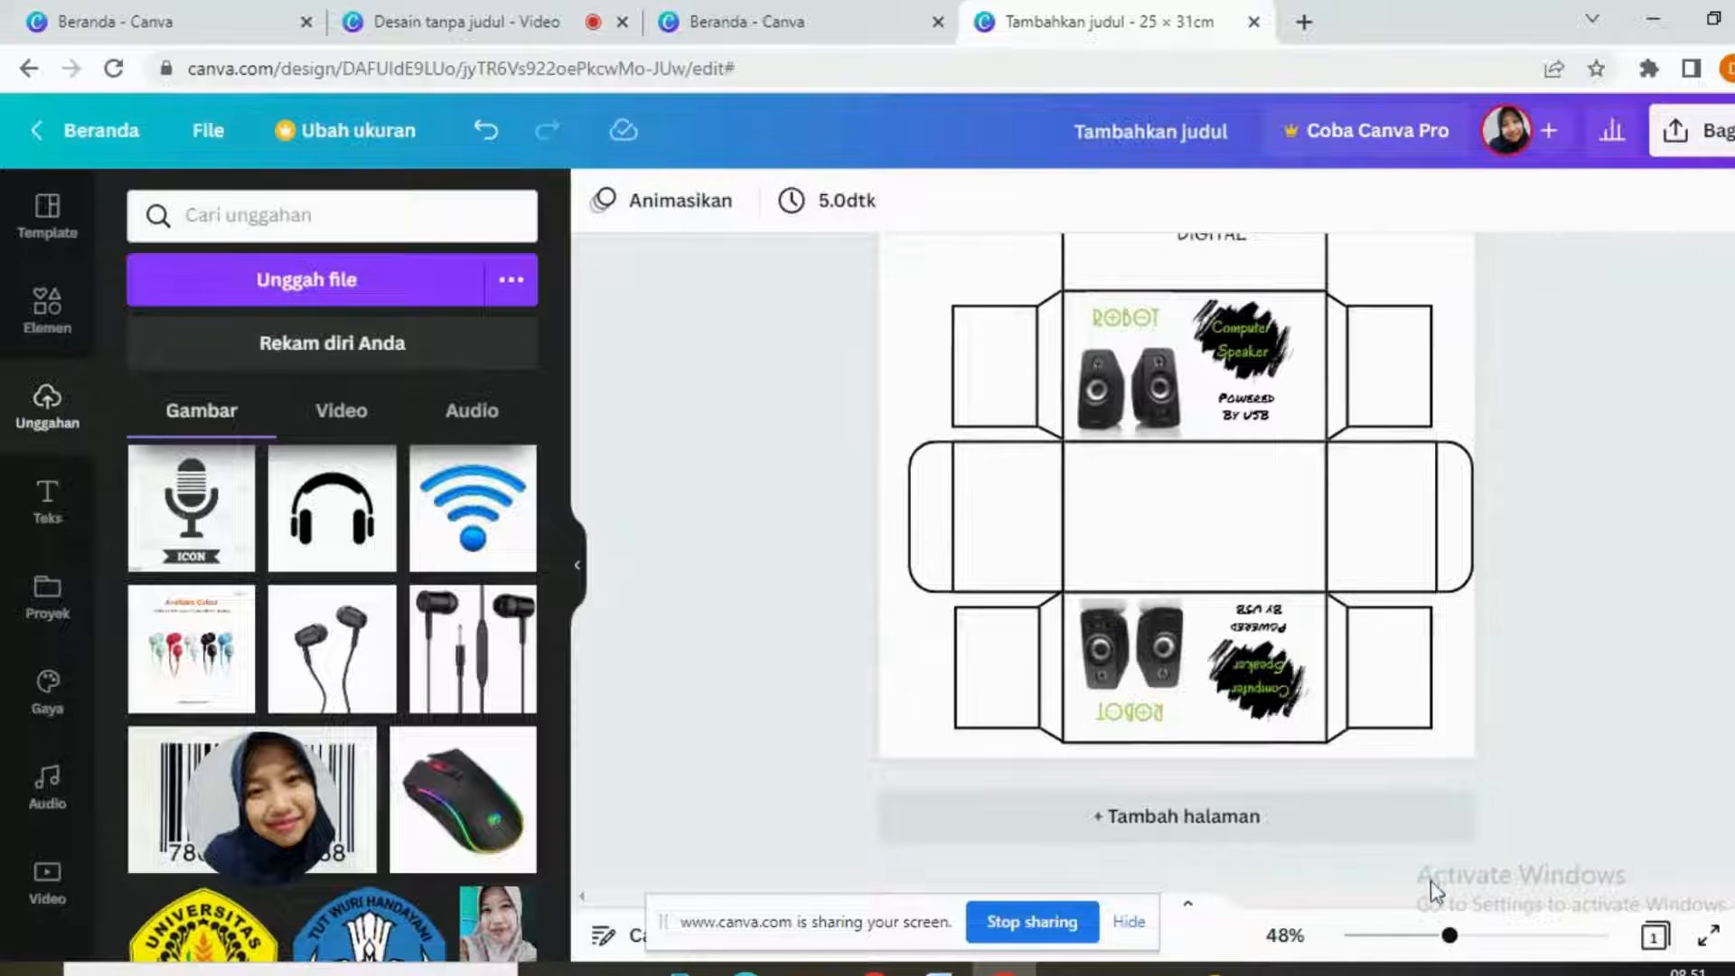
pyautogui.moveTo(1449, 935); pyautogui.dragTo(1435, 935)
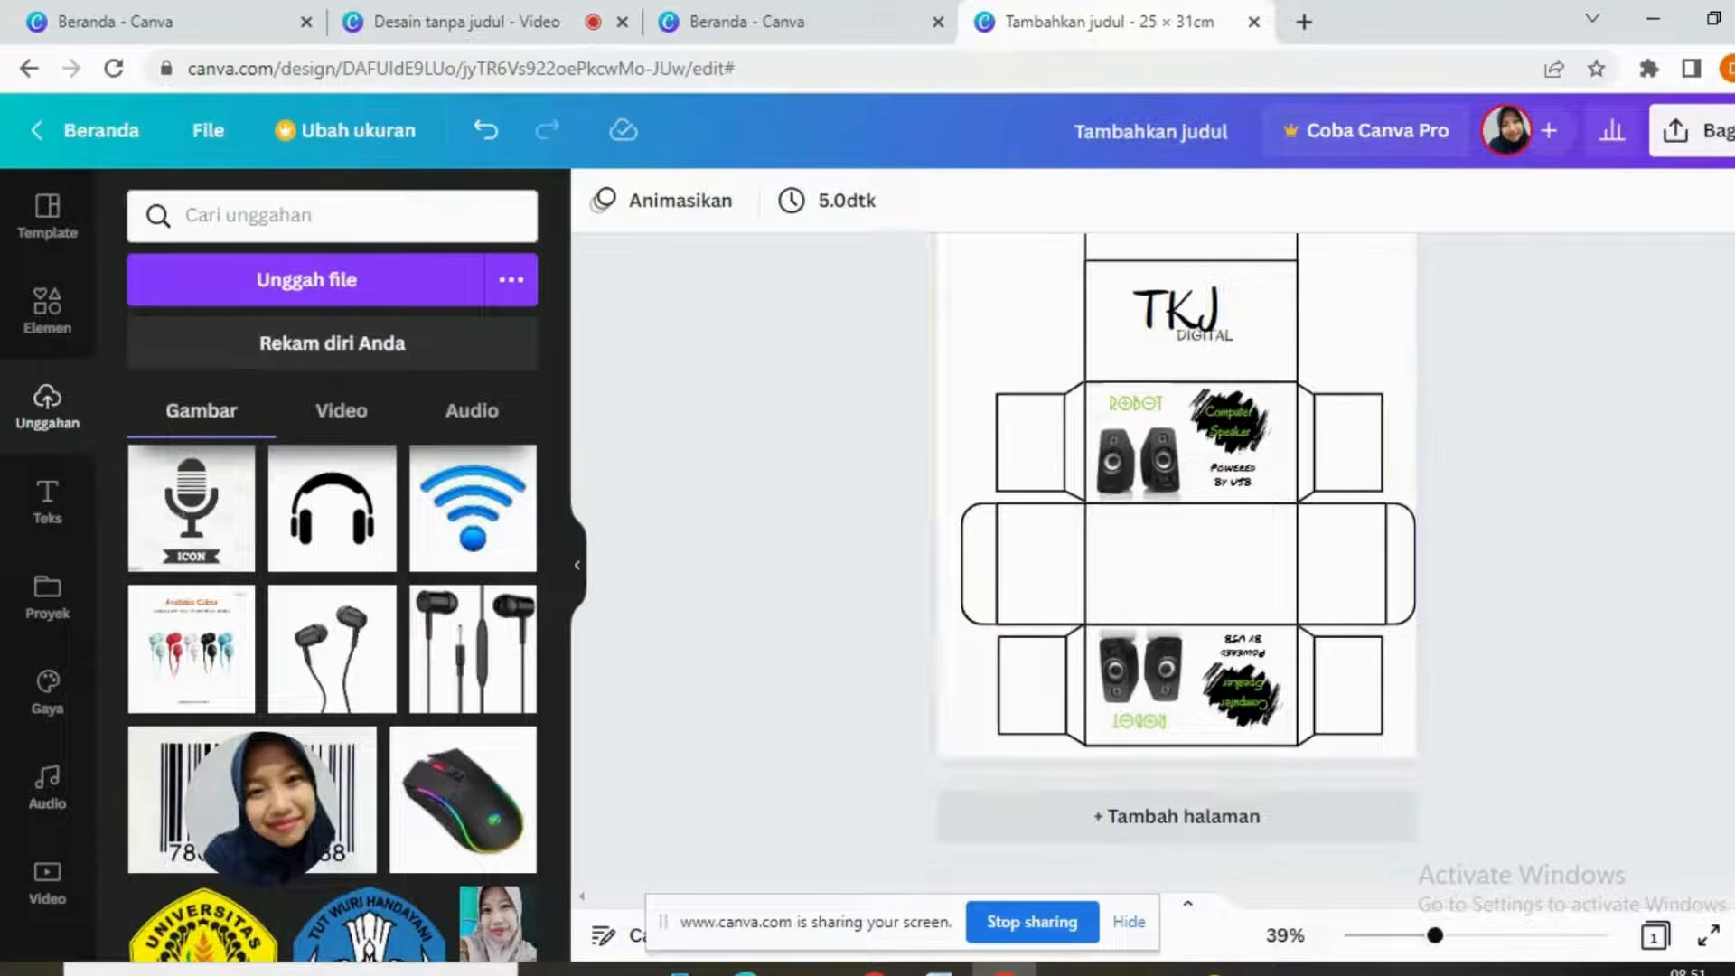
pyautogui.scroll(1, 1139, 529)
pyautogui.scroll(-1, 1175, 560)
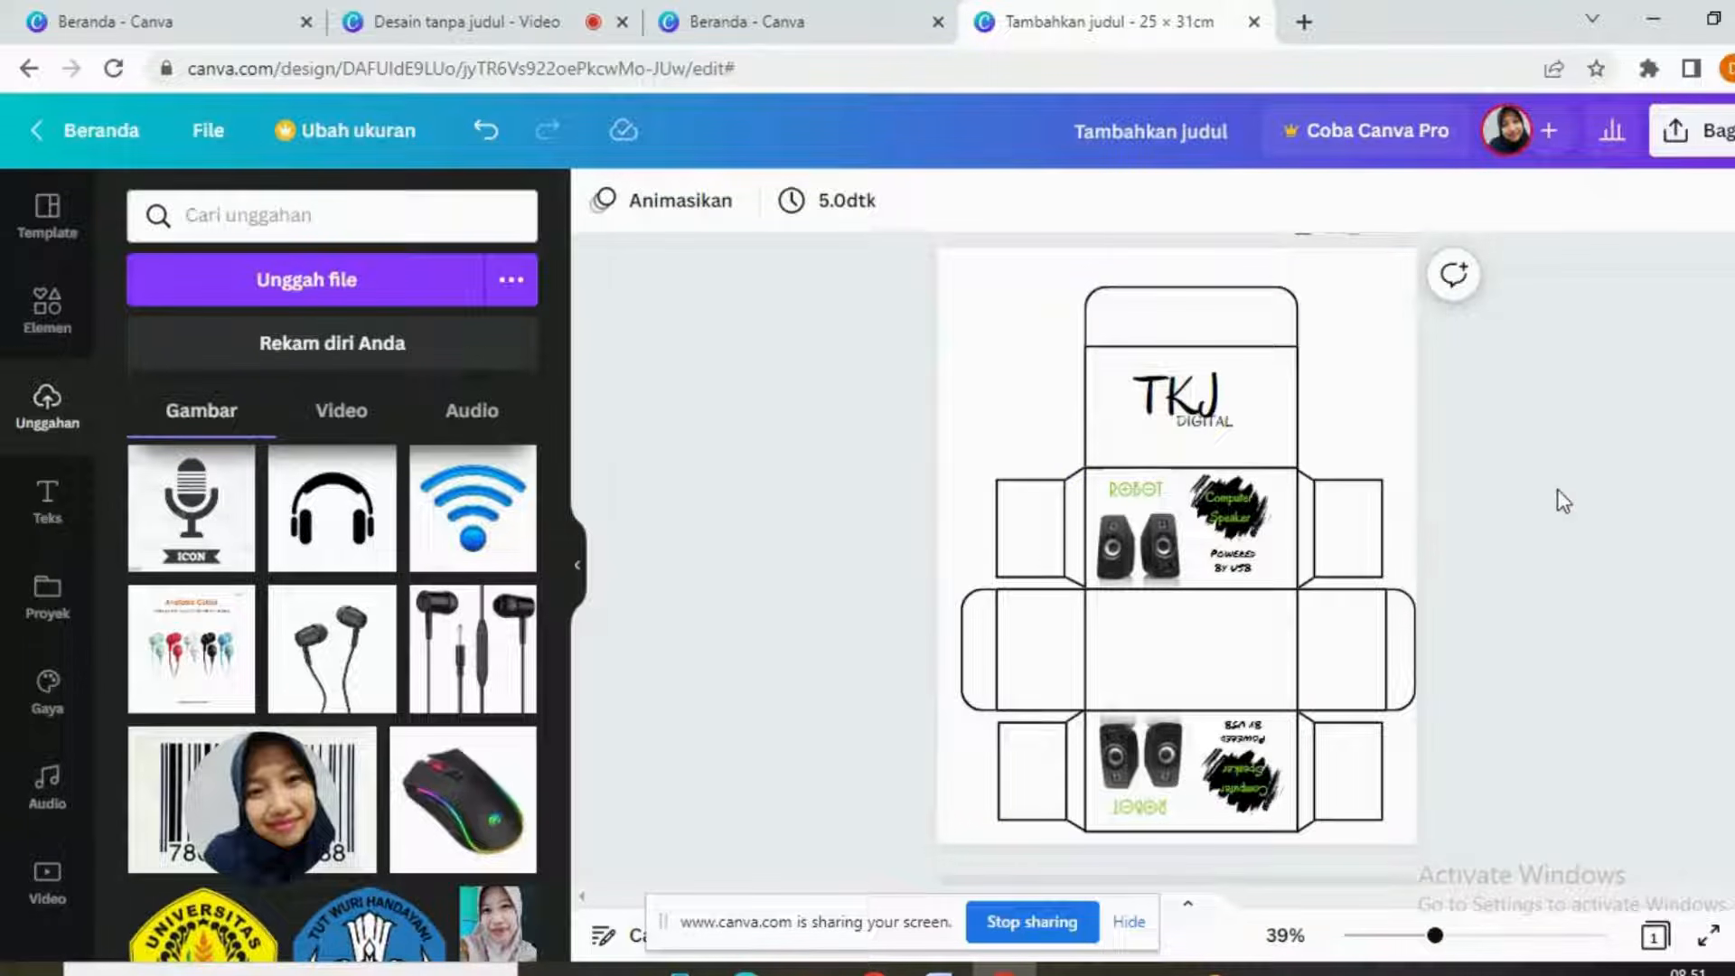
# Step: Download the finished box net design as a PDF Standar file
pyautogui.click(1683, 132)
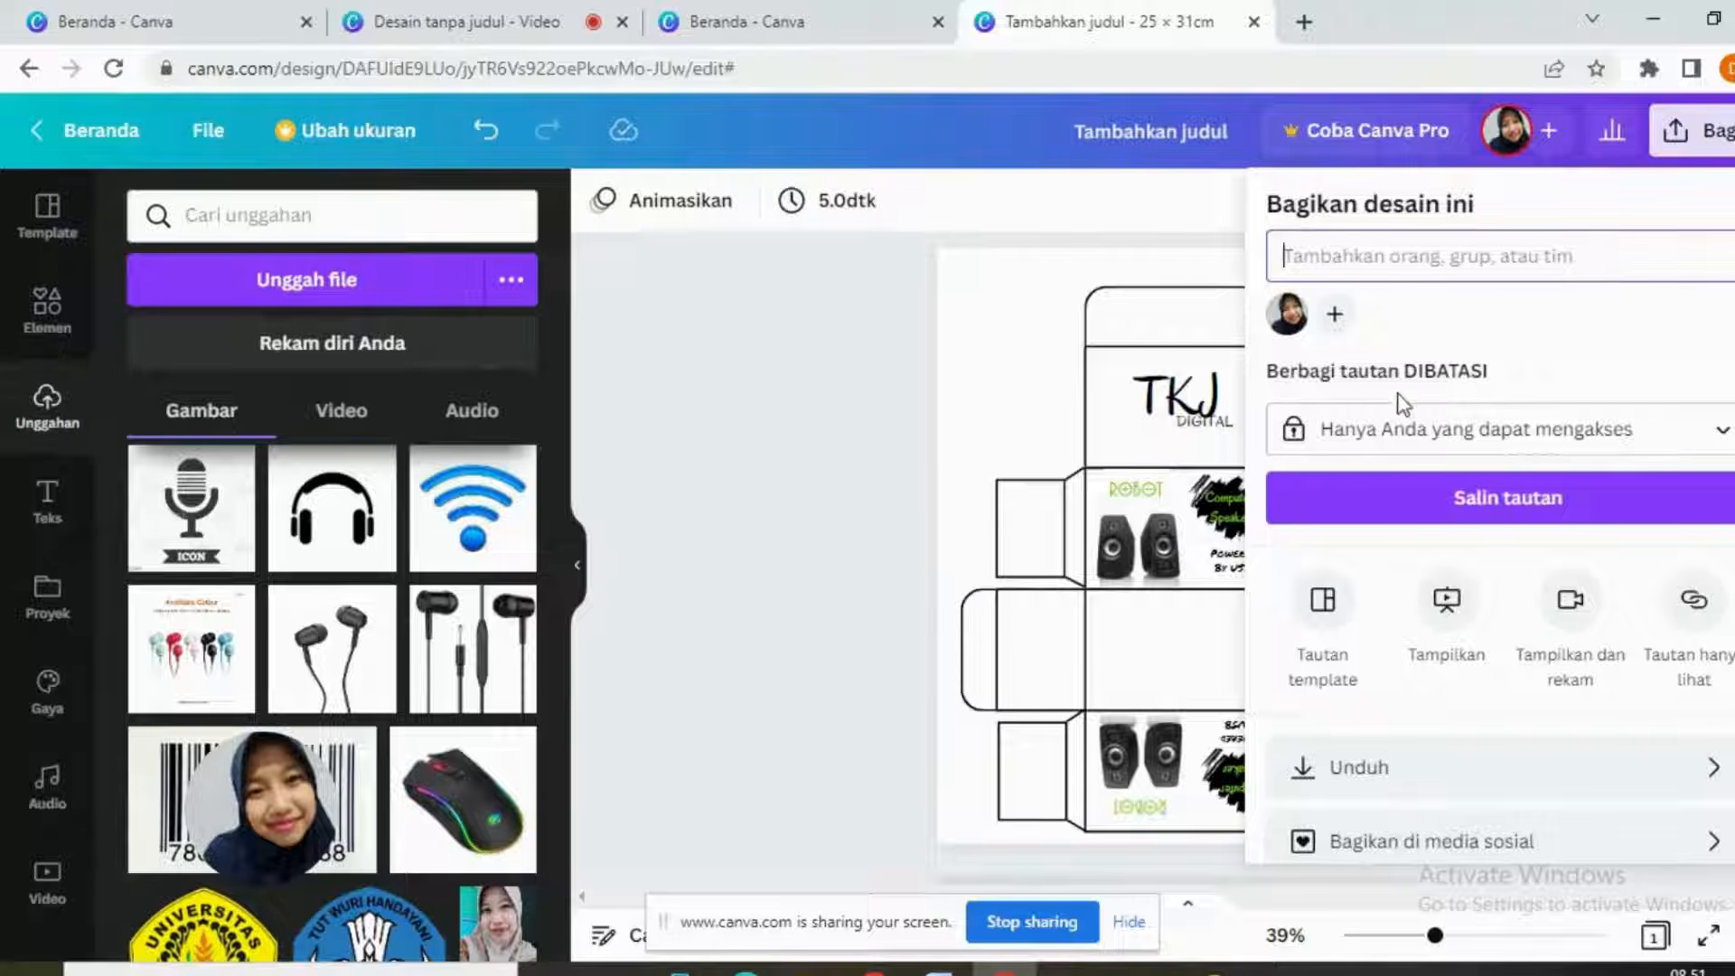
pyautogui.scroll(-2, 1400, 512)
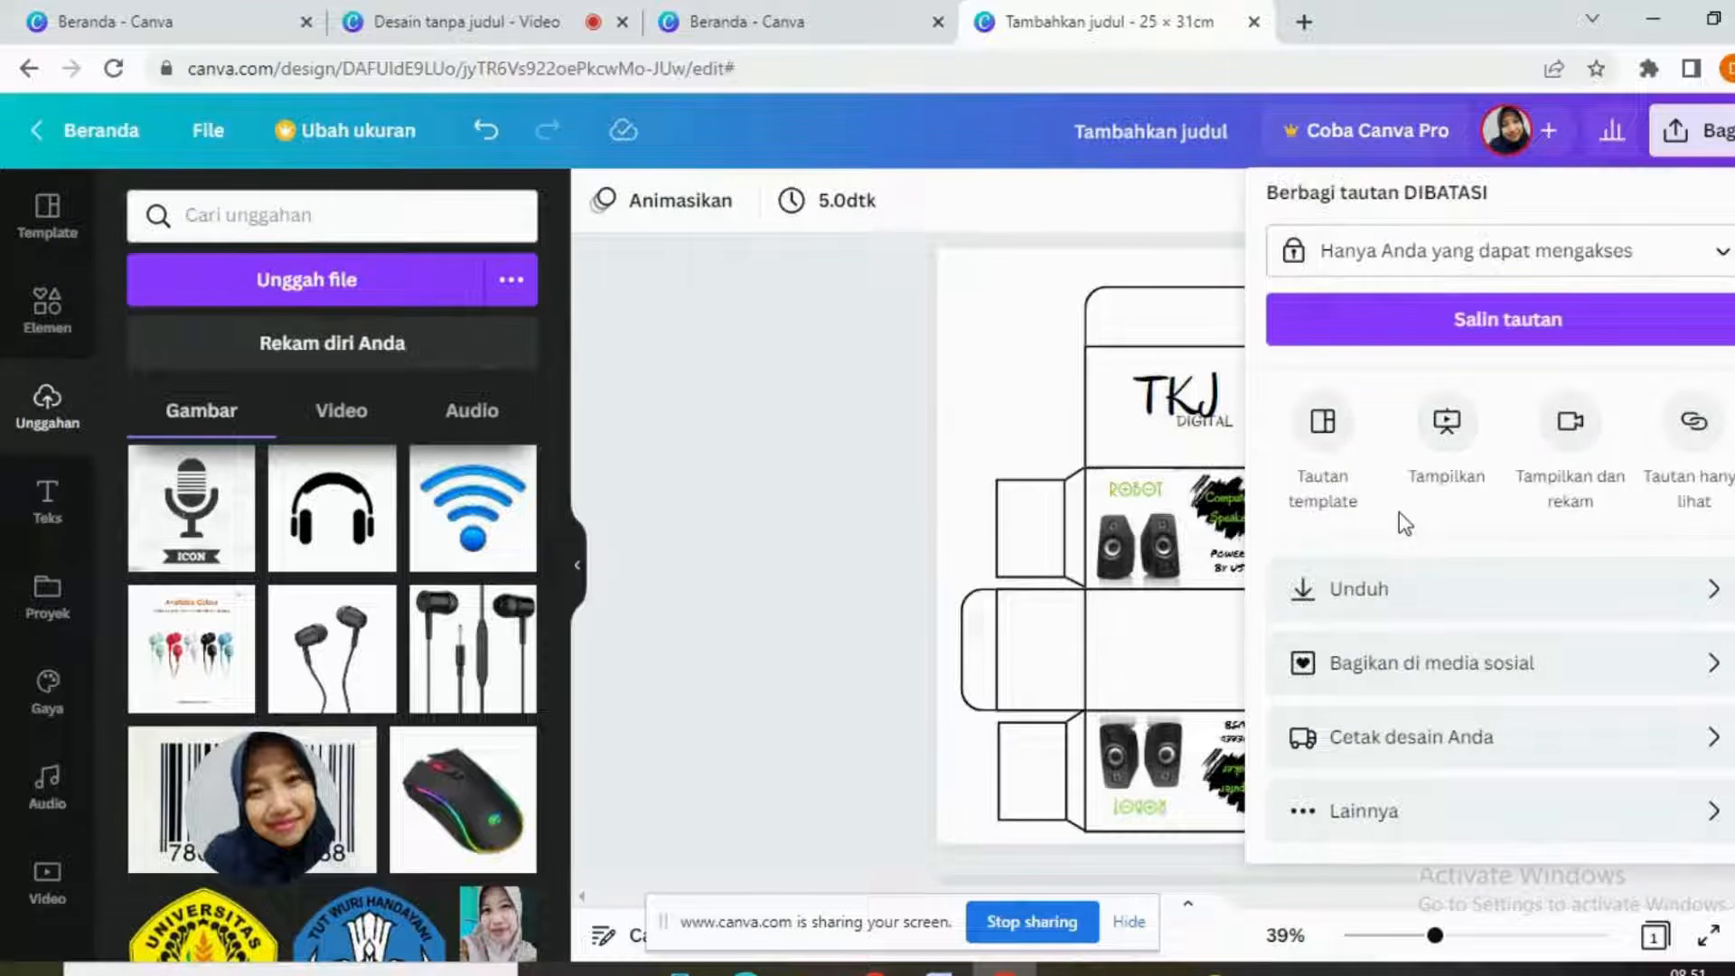
pyautogui.click(1452, 610)
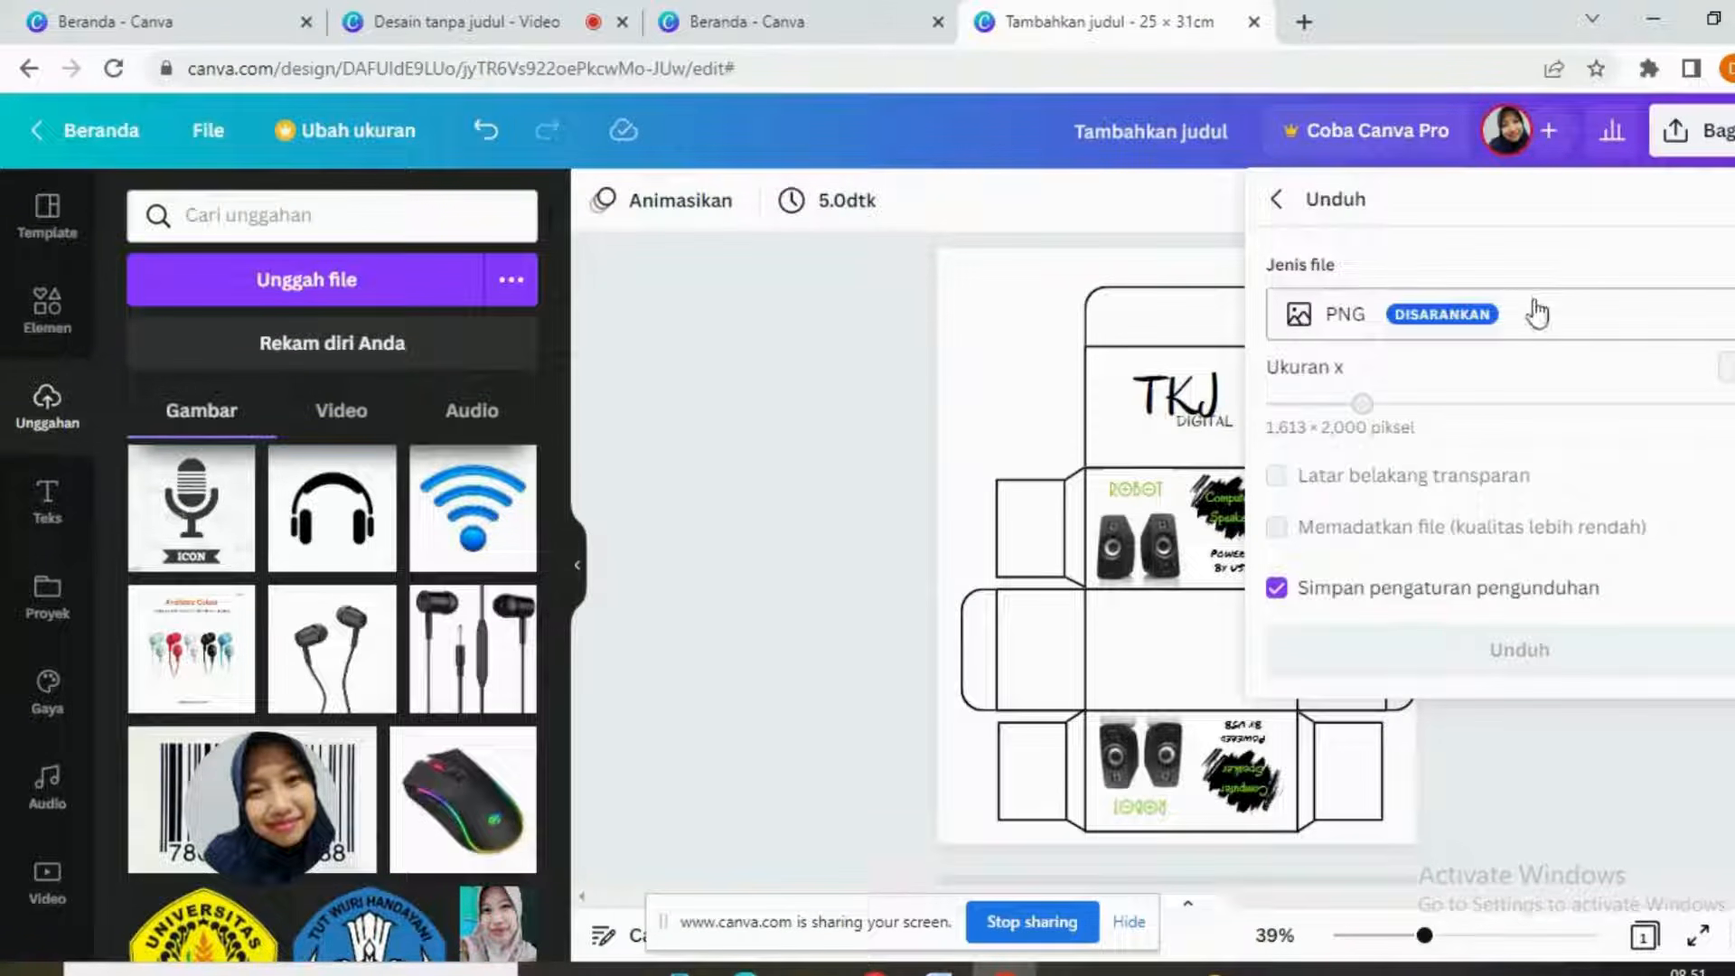
pyautogui.click(1324, 326)
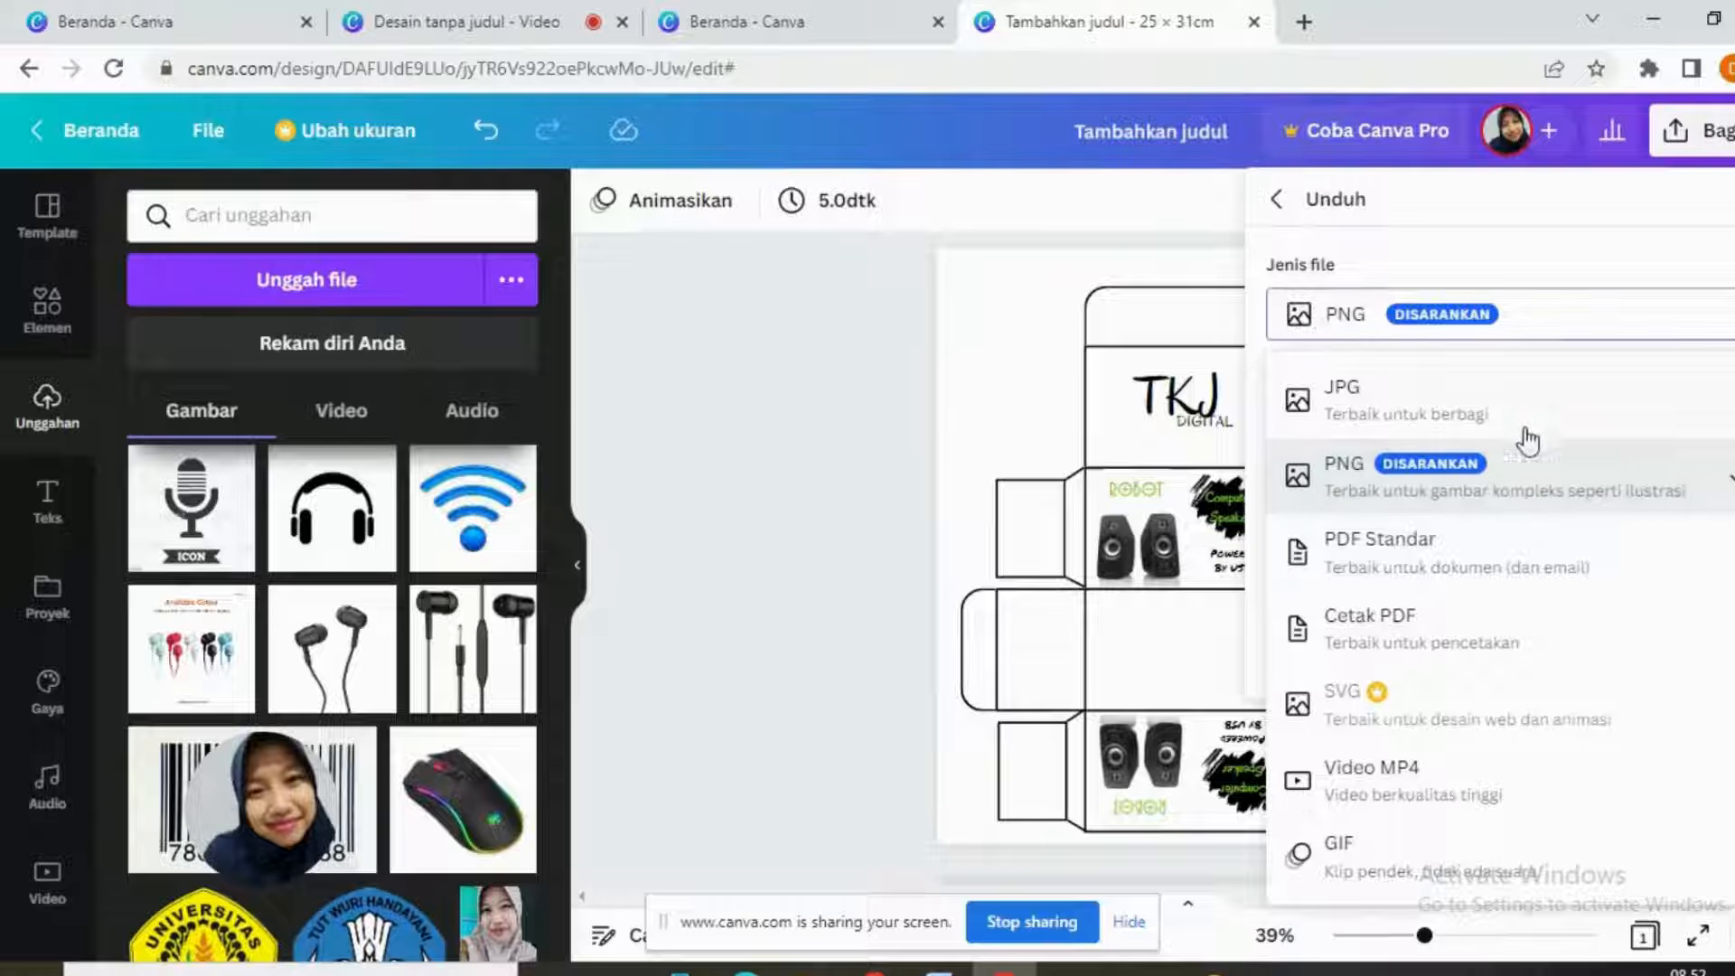
pyautogui.click(1375, 561)
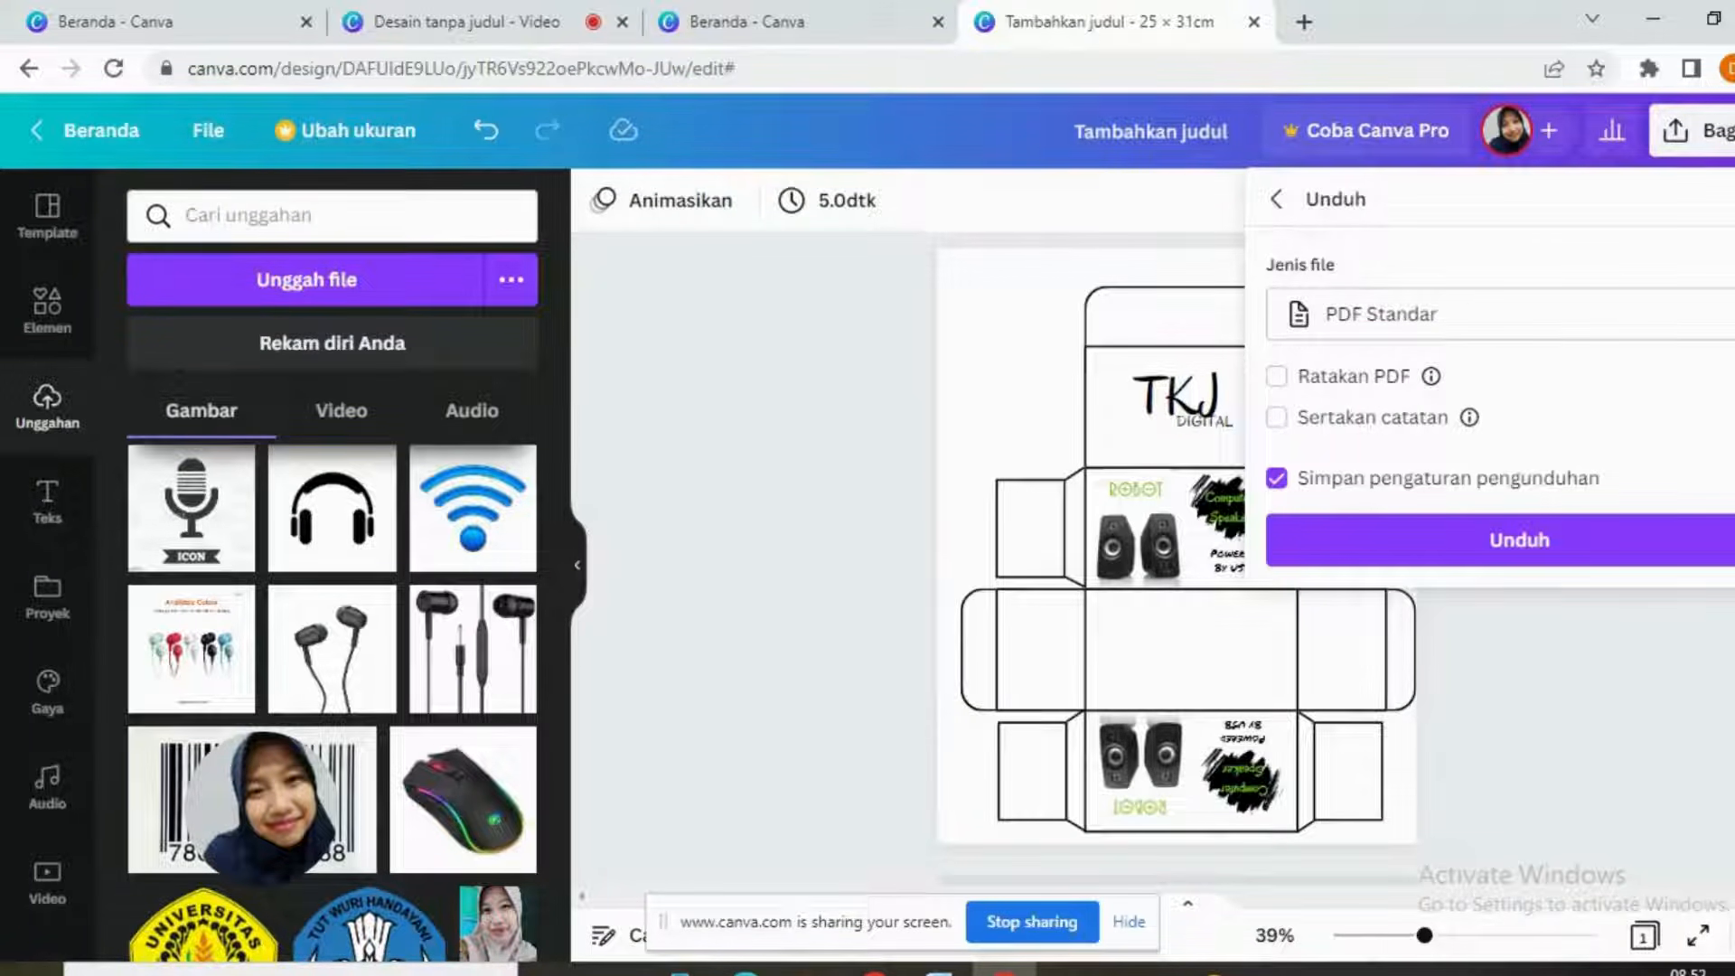
pyautogui.click(1464, 553)
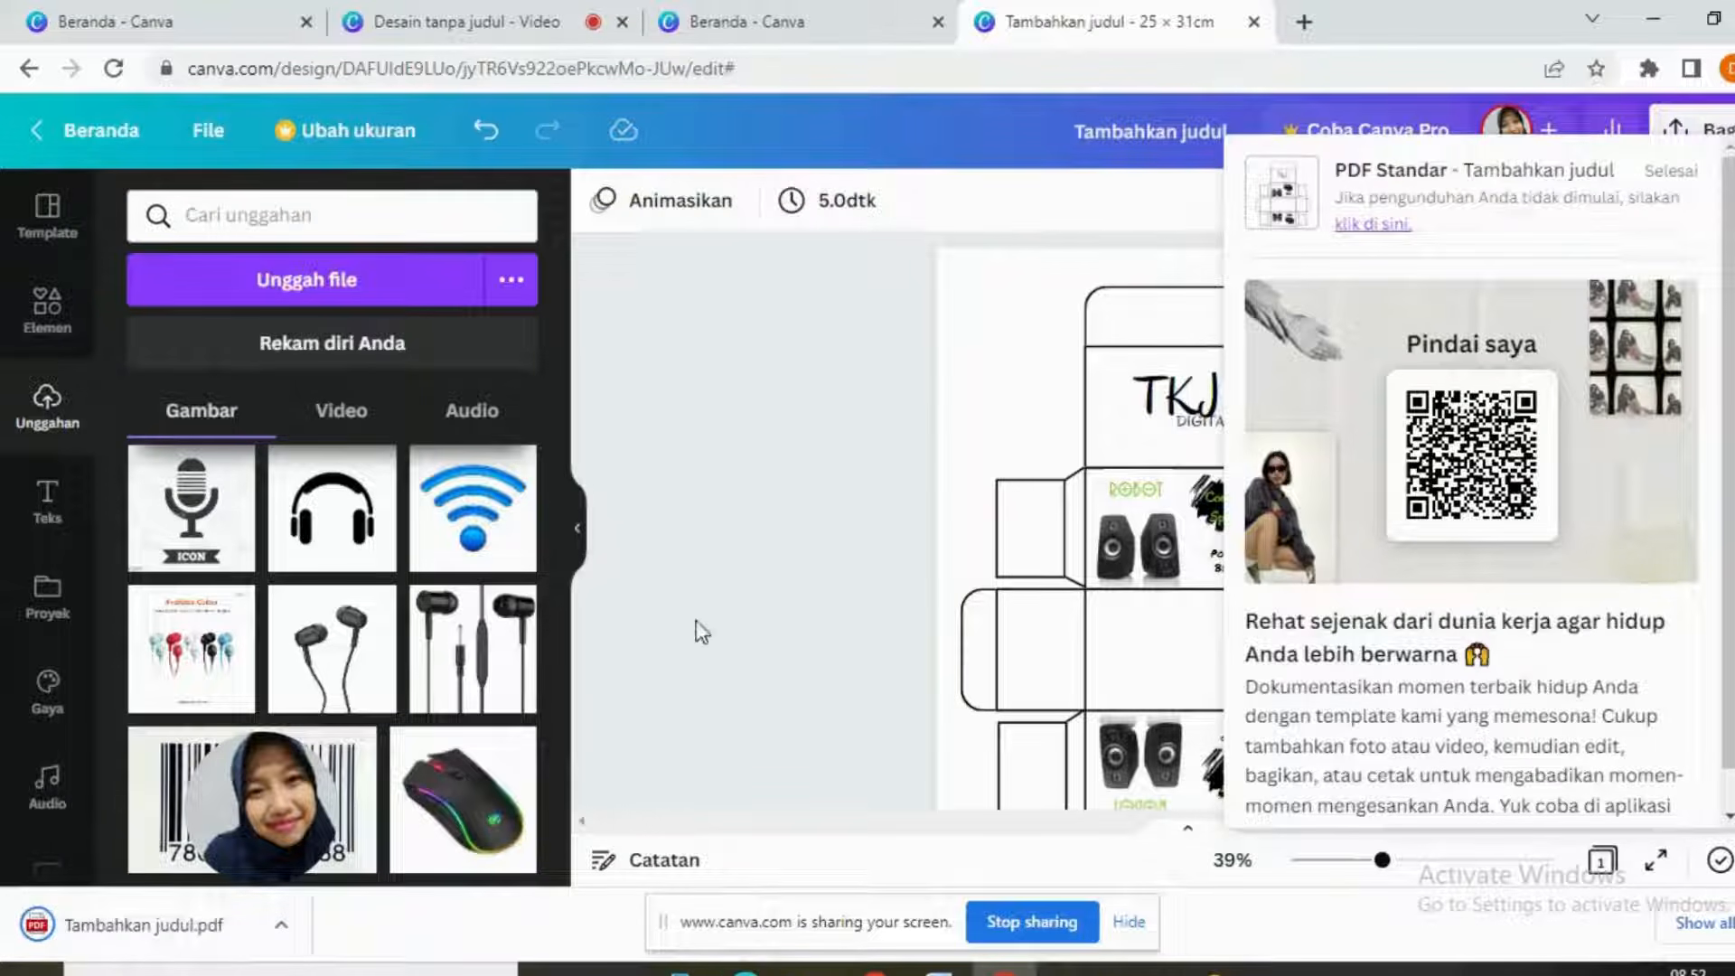
# Step: Open the downloaded Tambahkan judul.pdf and check the whole box net on the page at 33% zoom
pyautogui.click(186, 928)
pyautogui.click(136, 925)
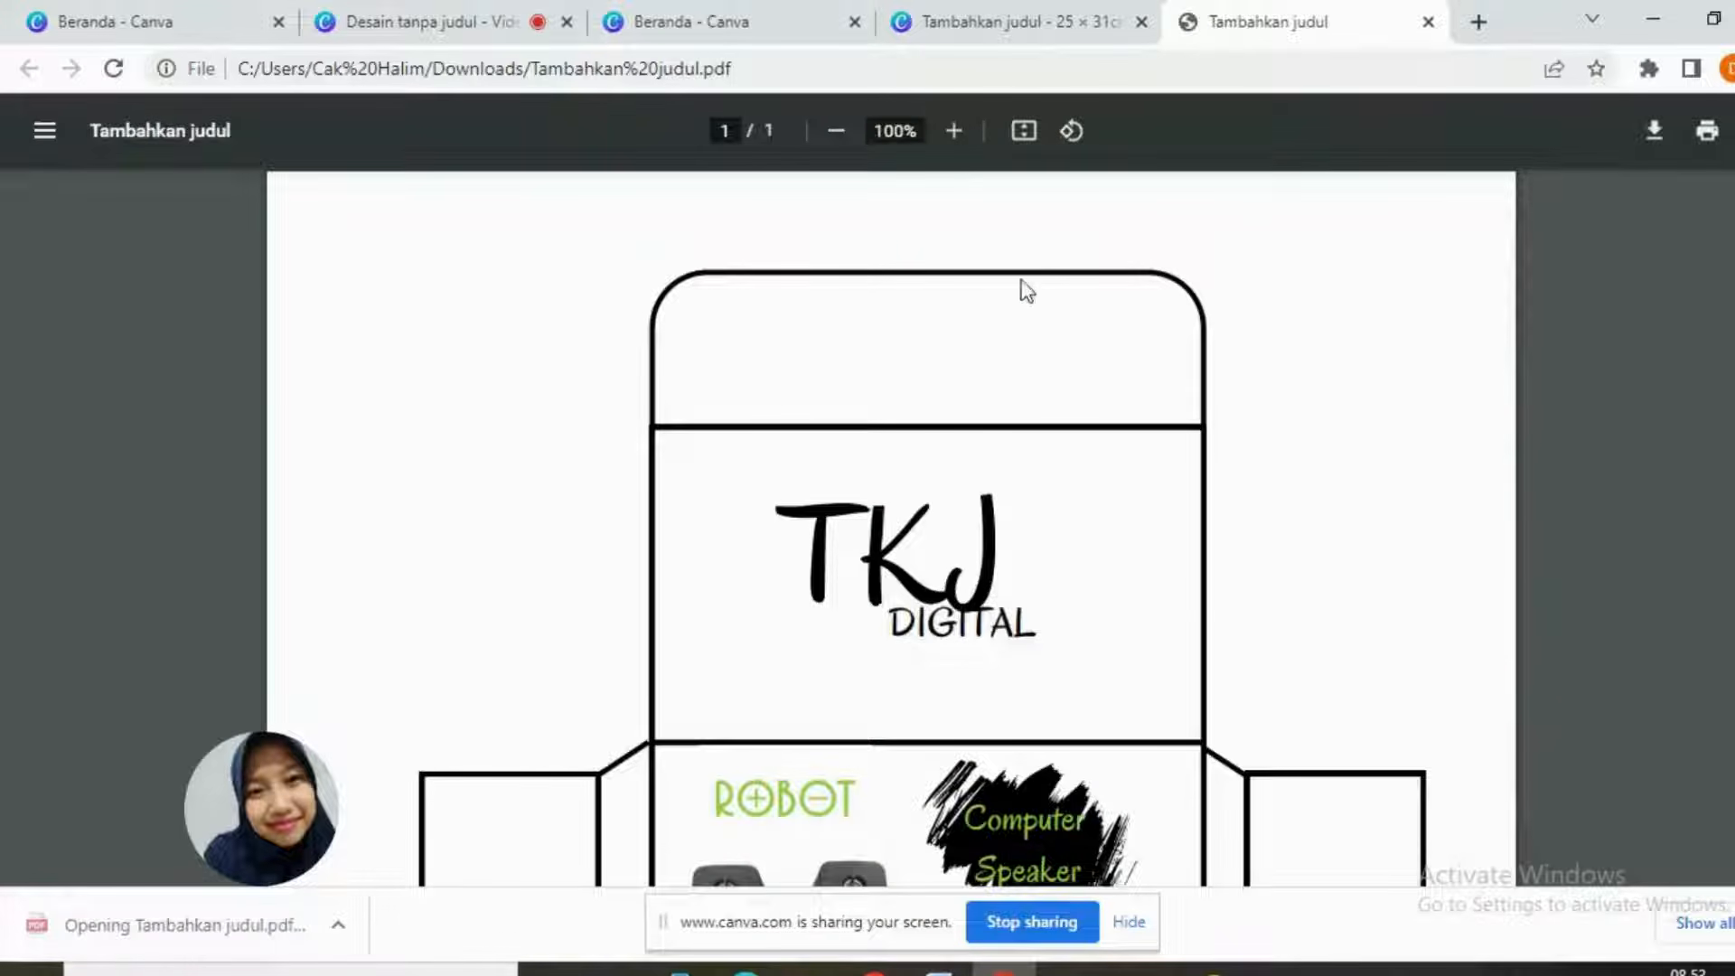
pyautogui.click(833, 132)
pyautogui.click(833, 132)
pyautogui.click(832, 132)
pyautogui.click(832, 132)
pyautogui.click(832, 132)
pyautogui.click(832, 132)
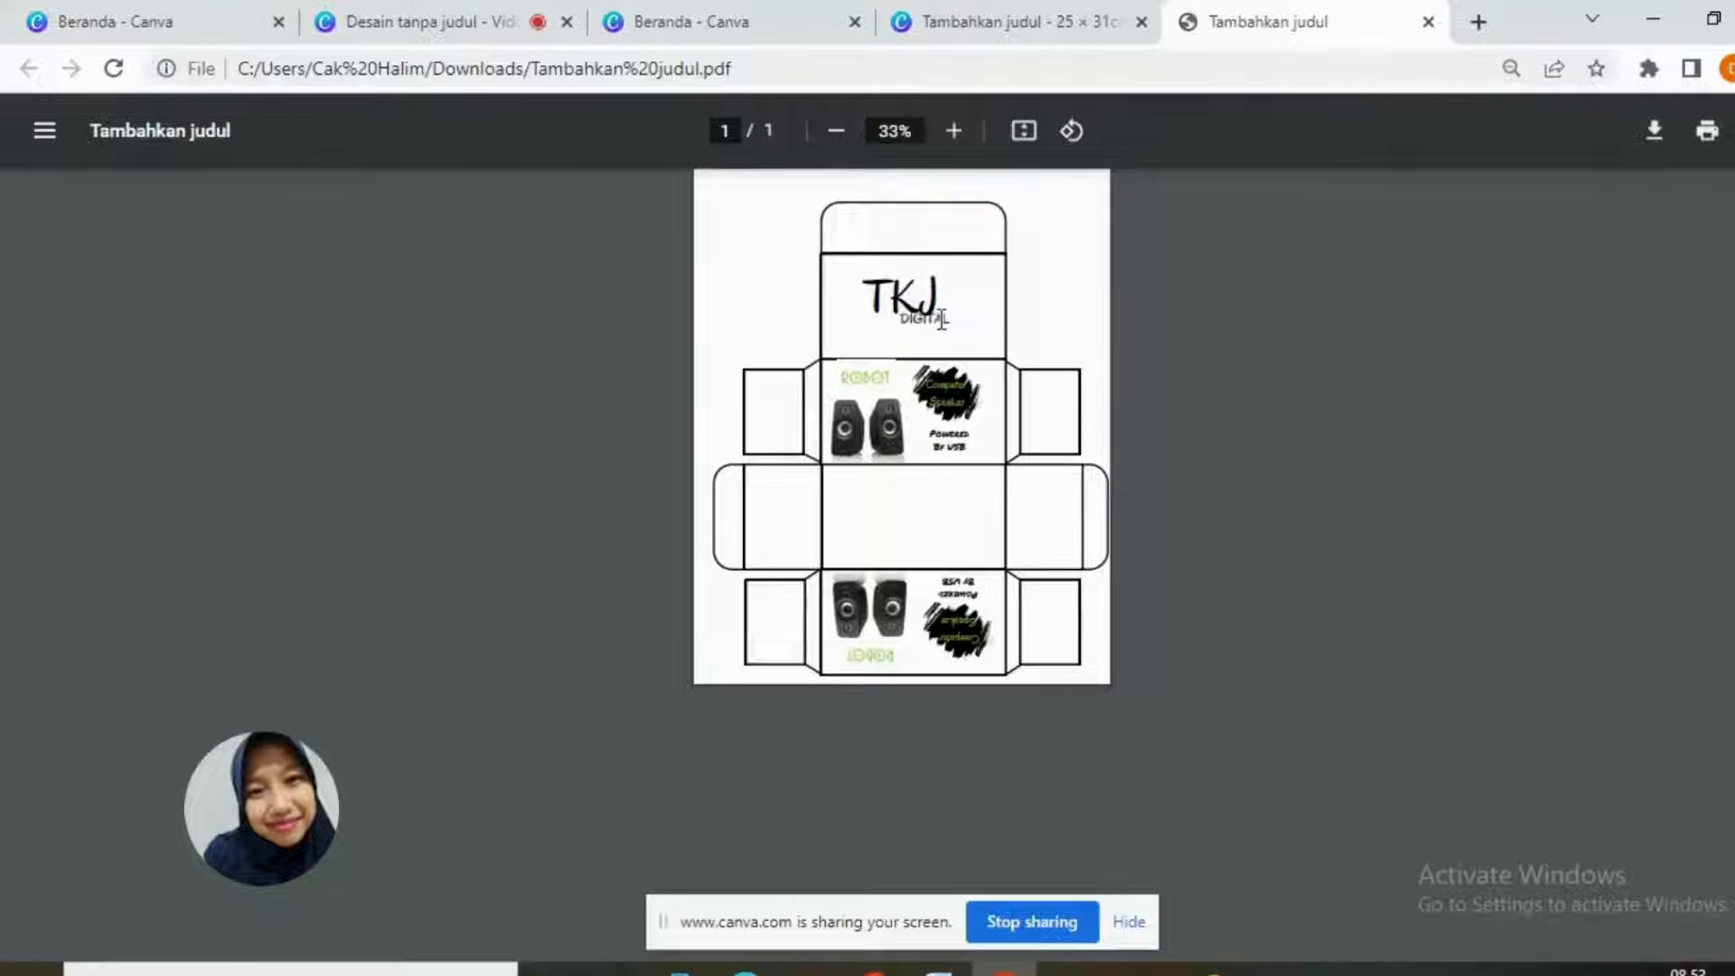
# Step: Inspect the logo, speaker images and product text on the PDF's panels at closer range, down to the lowest panel
pyautogui.click(956, 161)
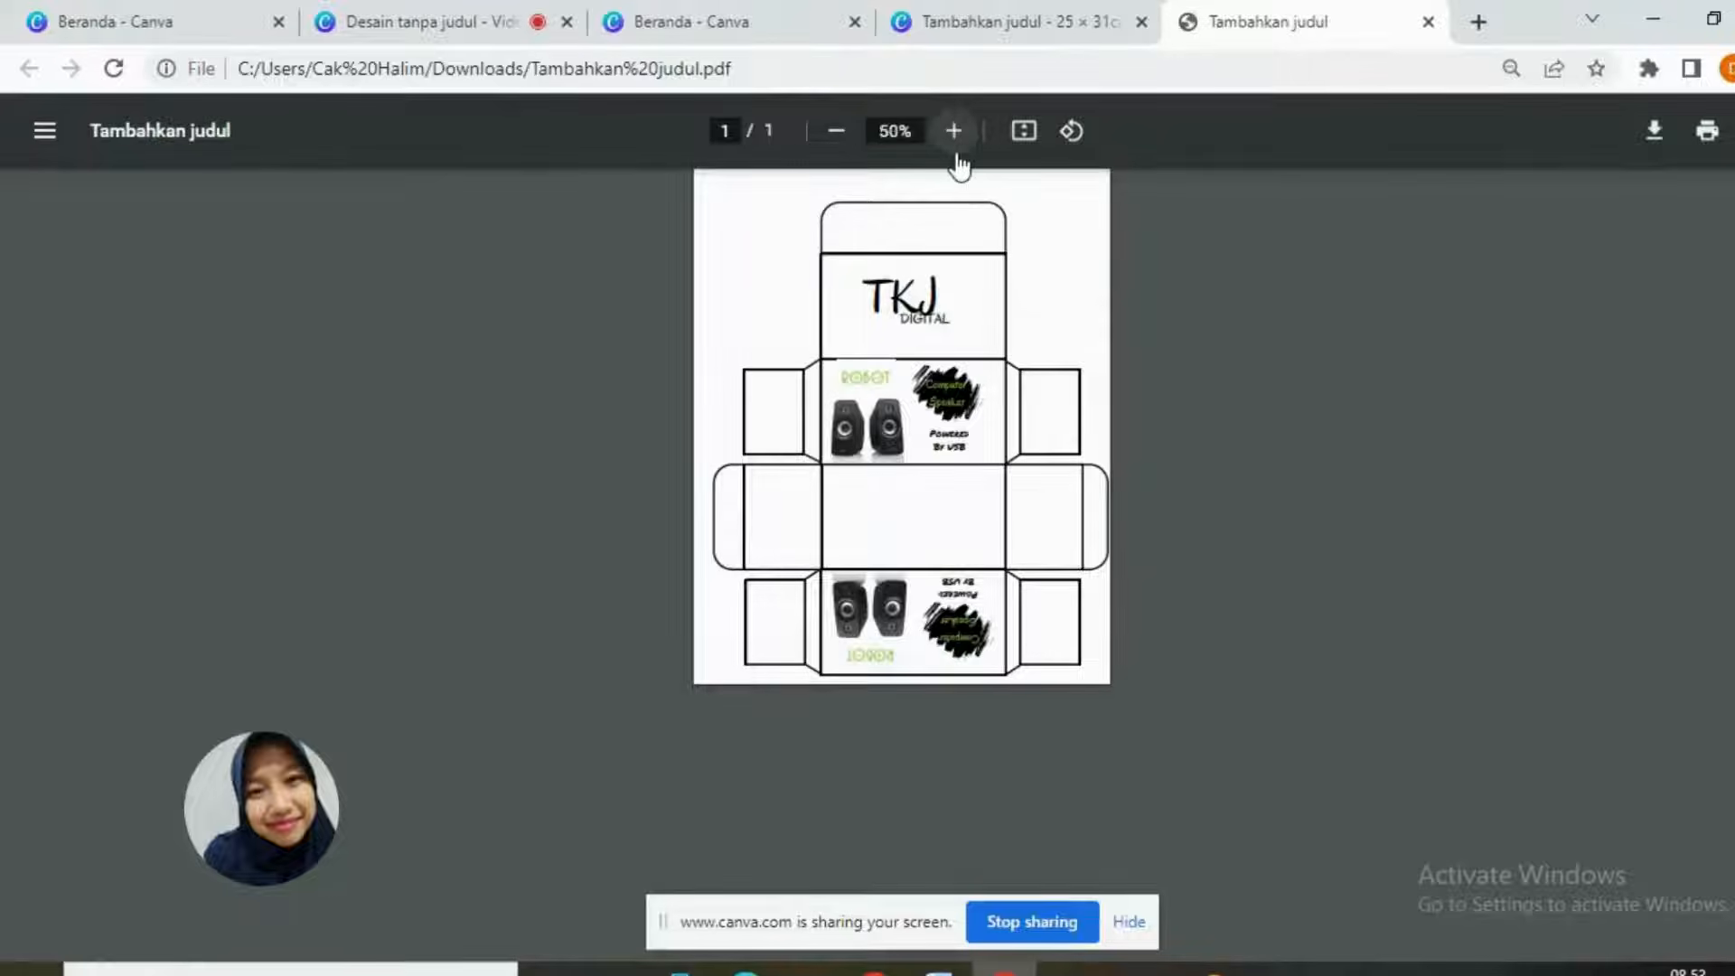
pyautogui.click(956, 161)
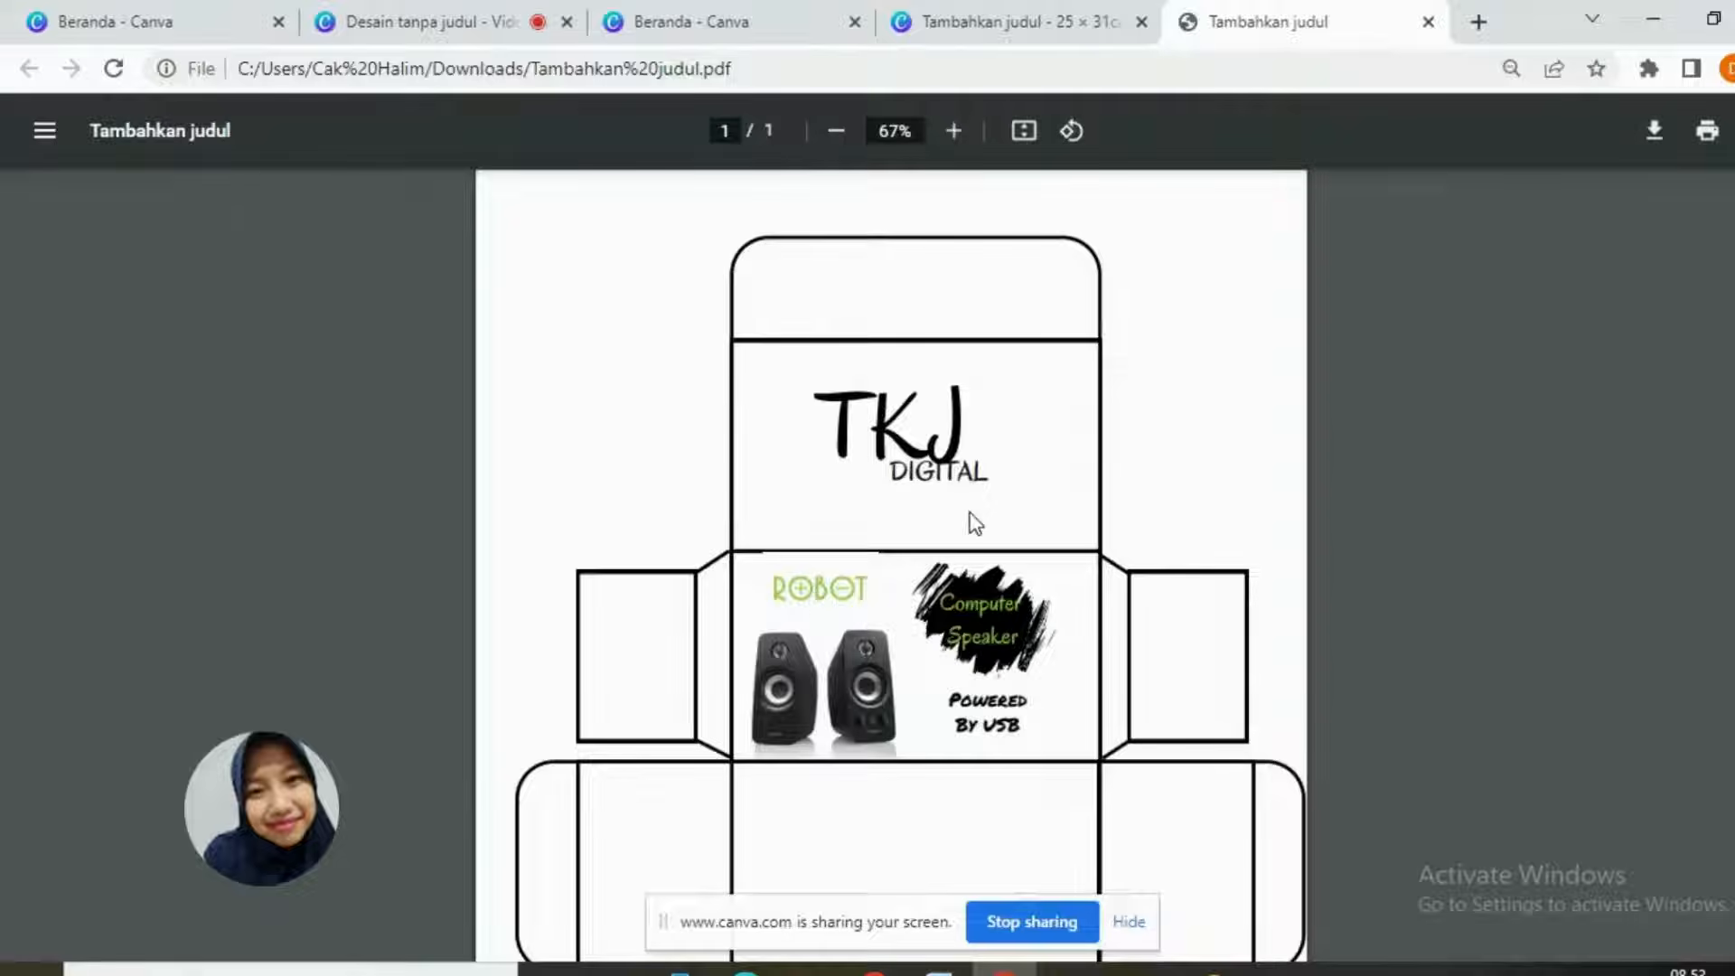
pyautogui.scroll(-3, 971, 521)
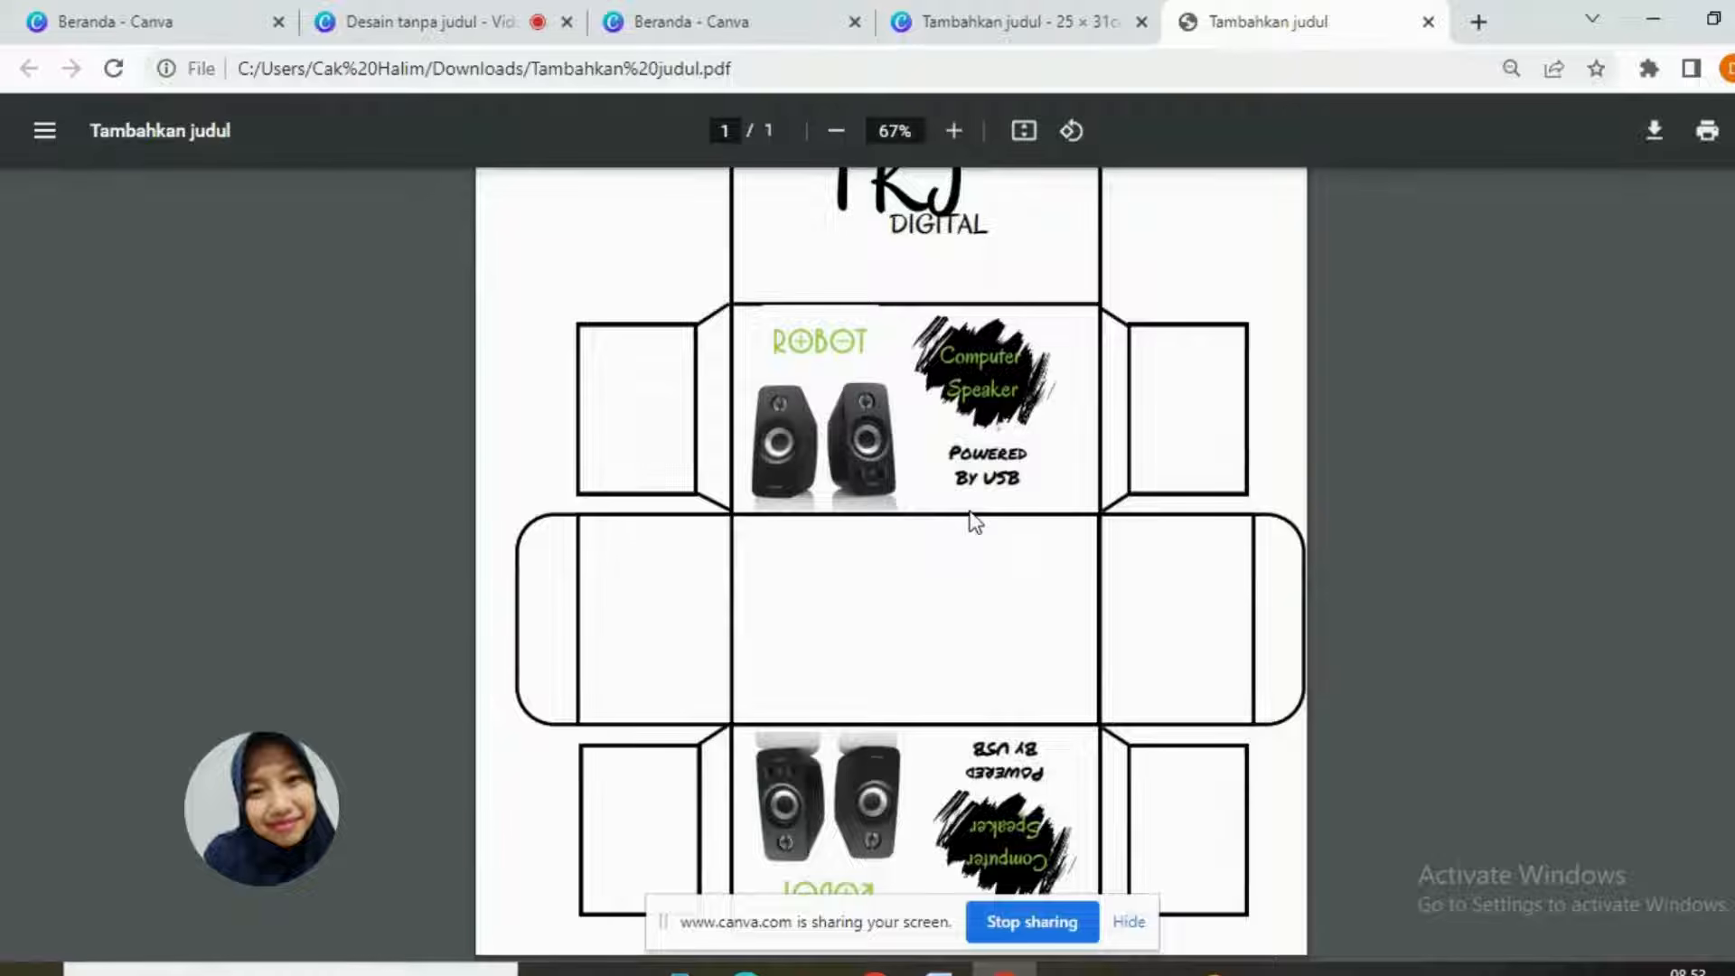
pyautogui.scroll(3, 970, 517)
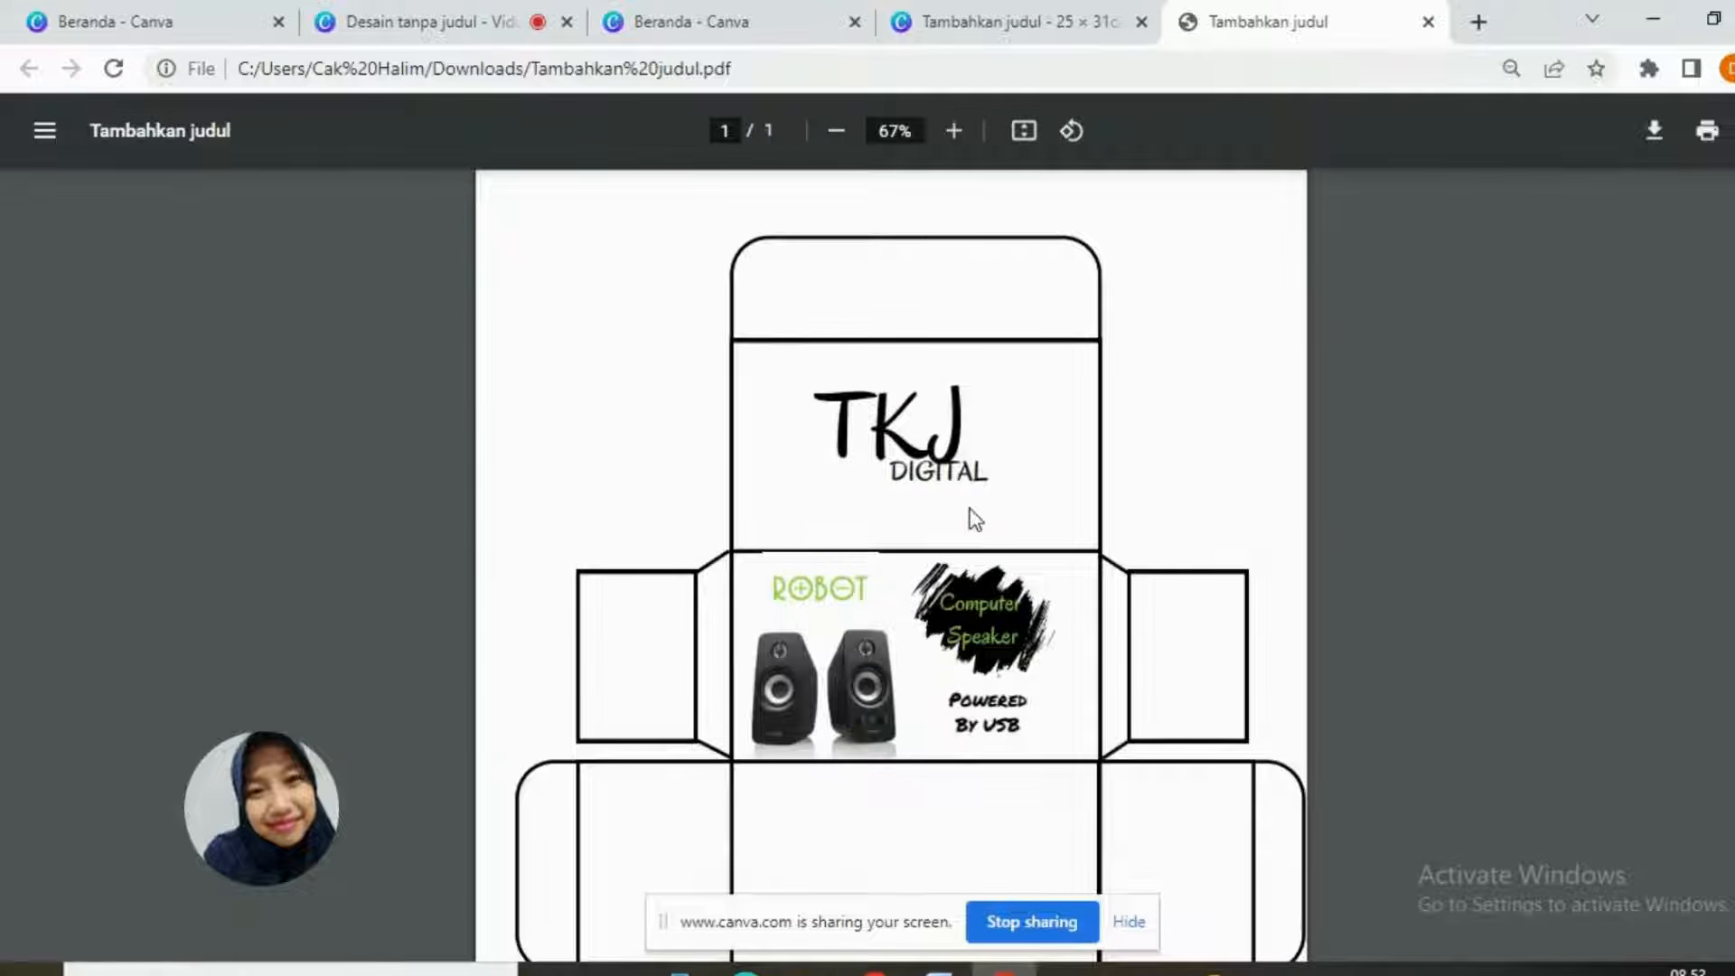
pyautogui.click(836, 131)
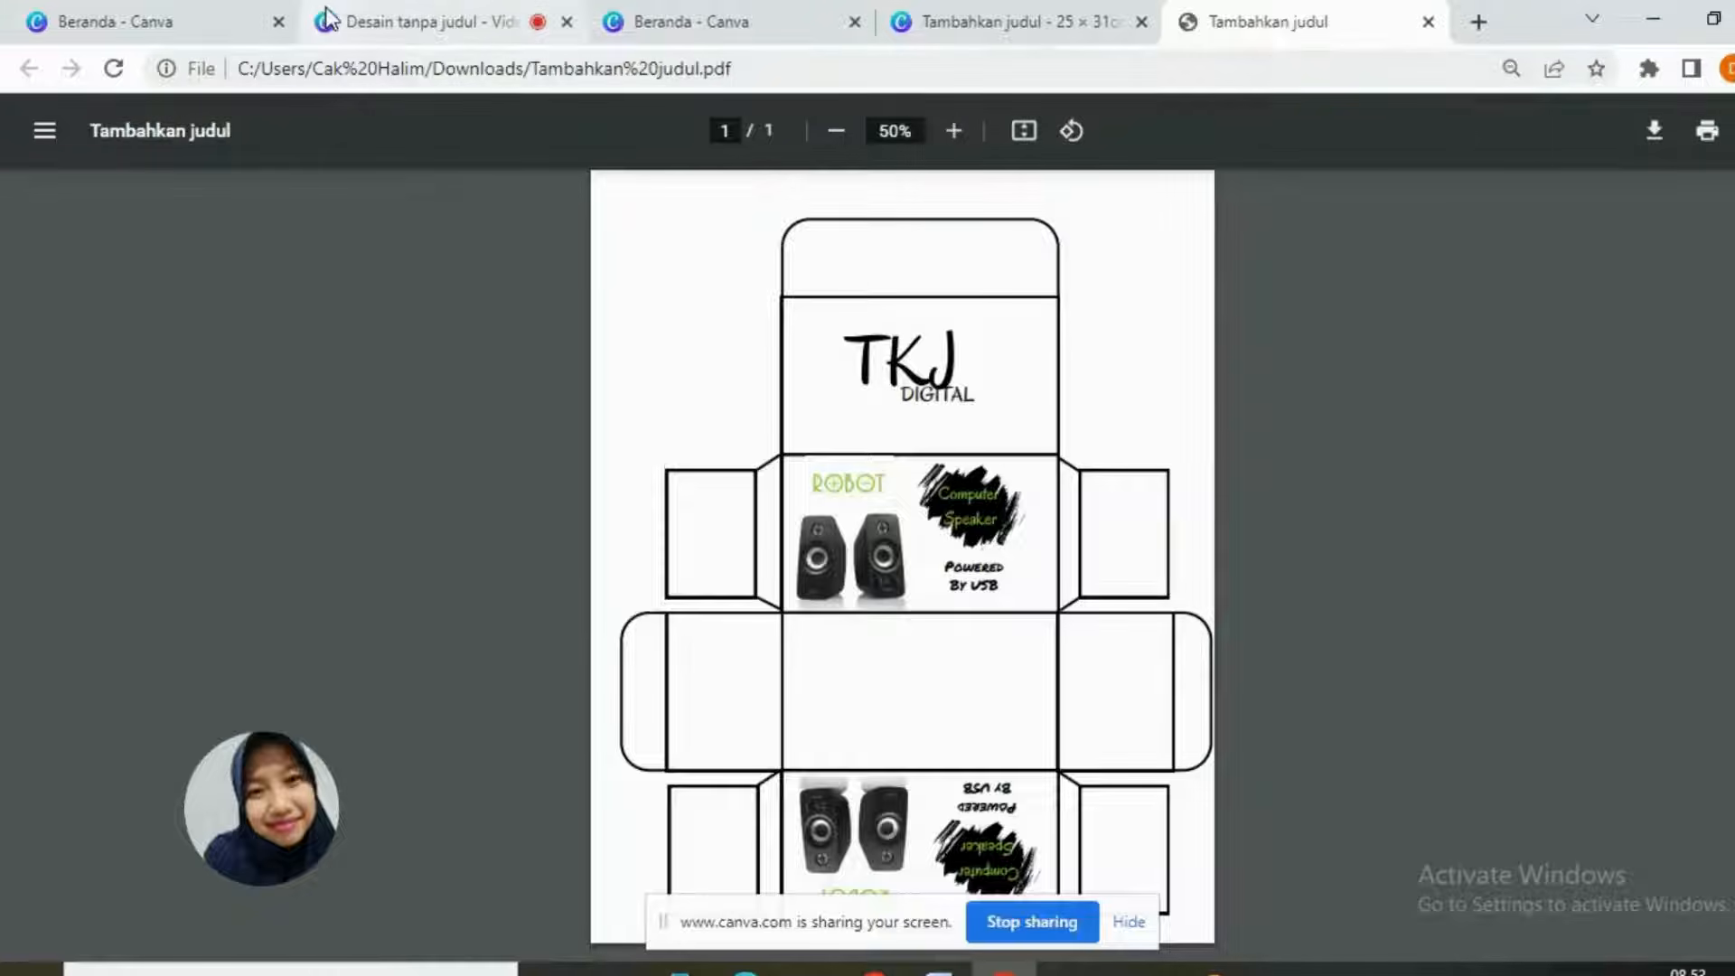
pyautogui.click(422, 27)
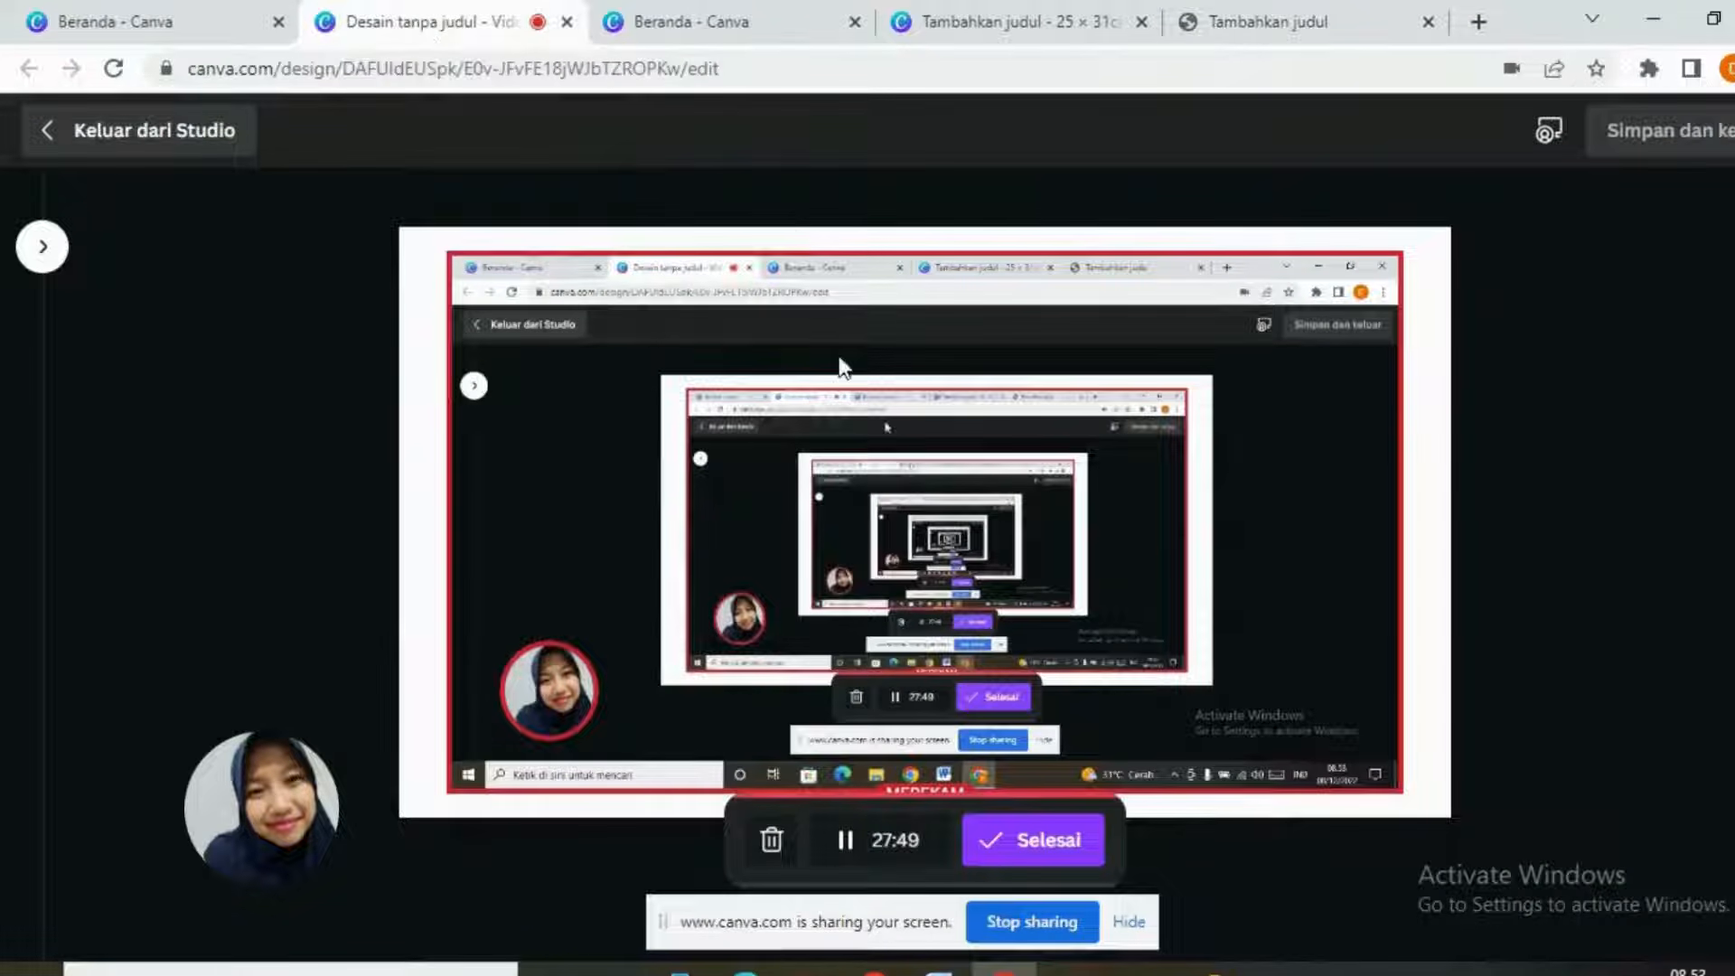
pyautogui.click(1039, 842)
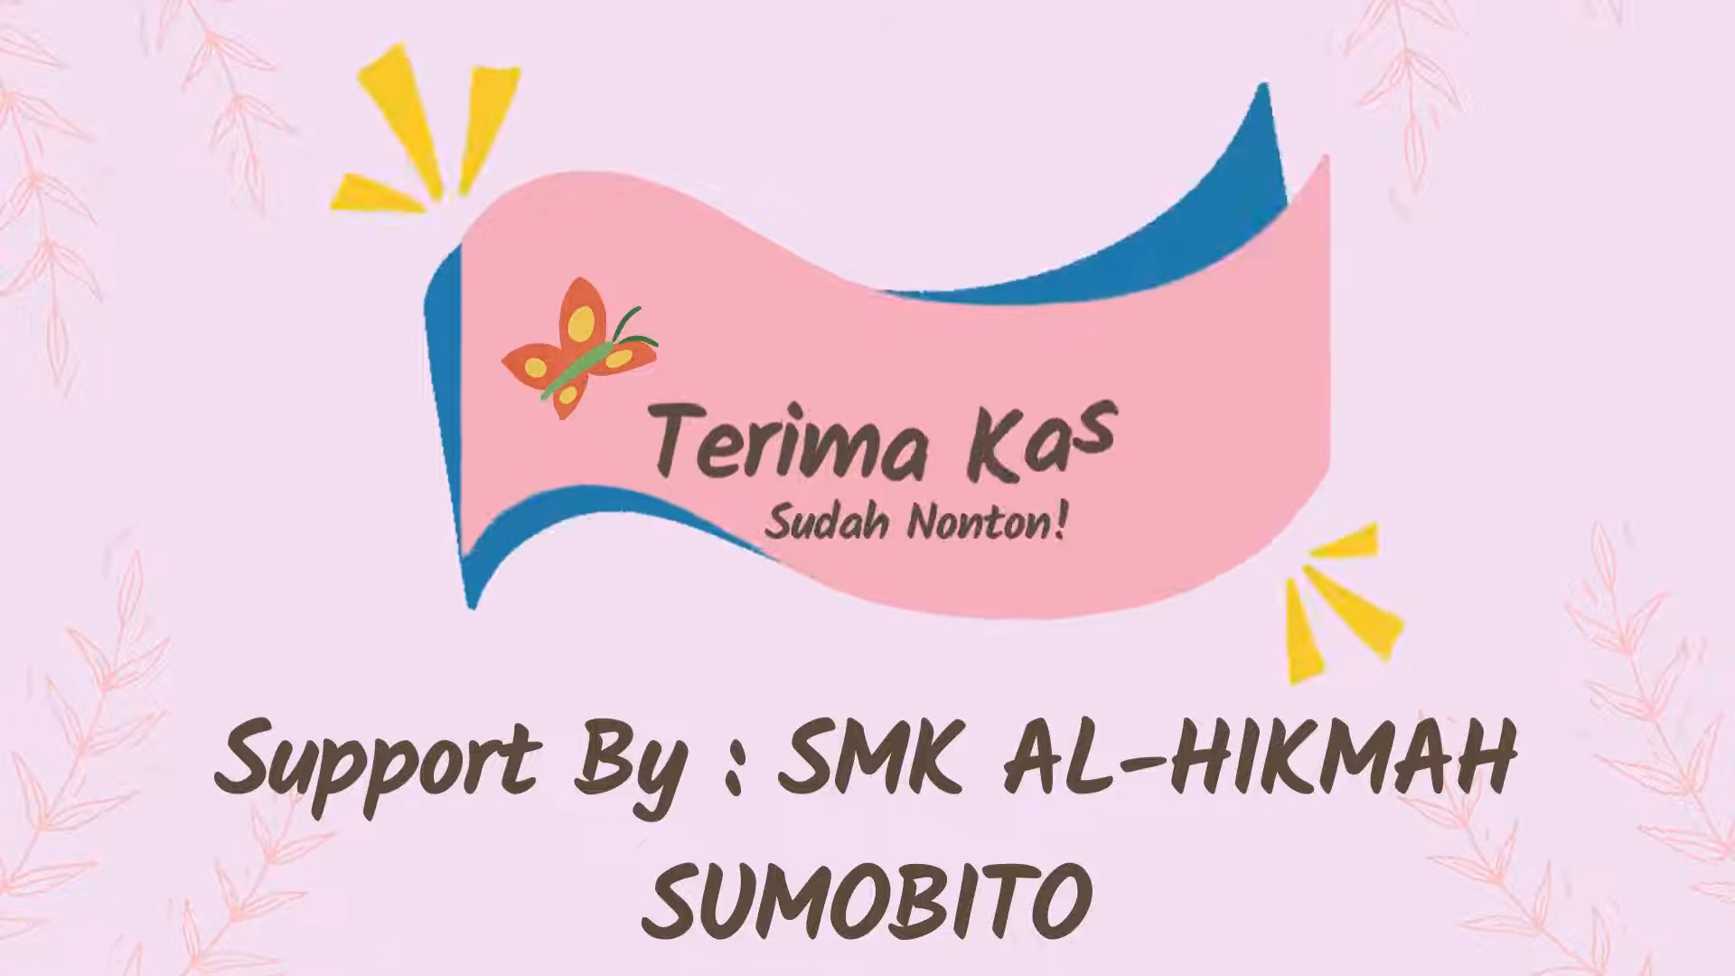